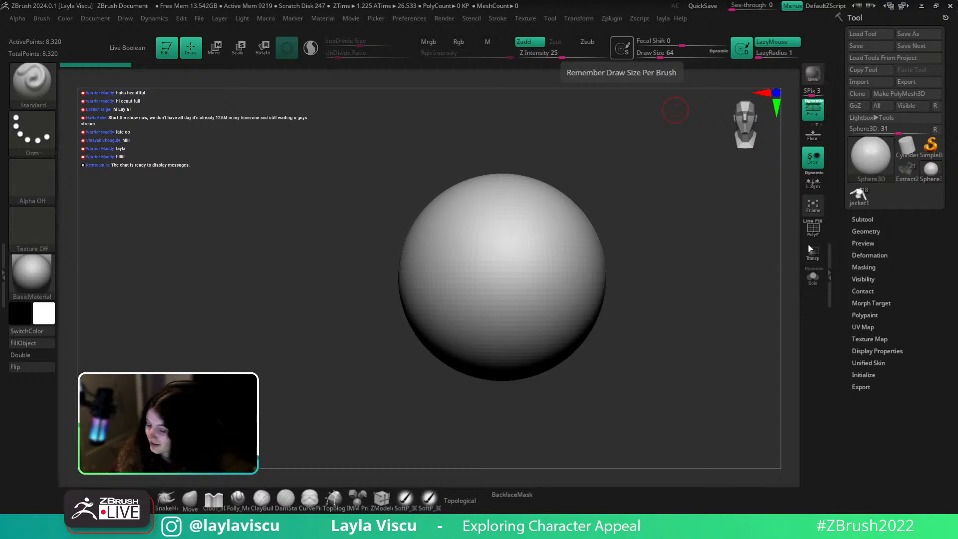
# Switch to the Extract2_2 goblin bust and examine its face, hood and collar from front and three-quarter views
pyautogui.click(905, 177)
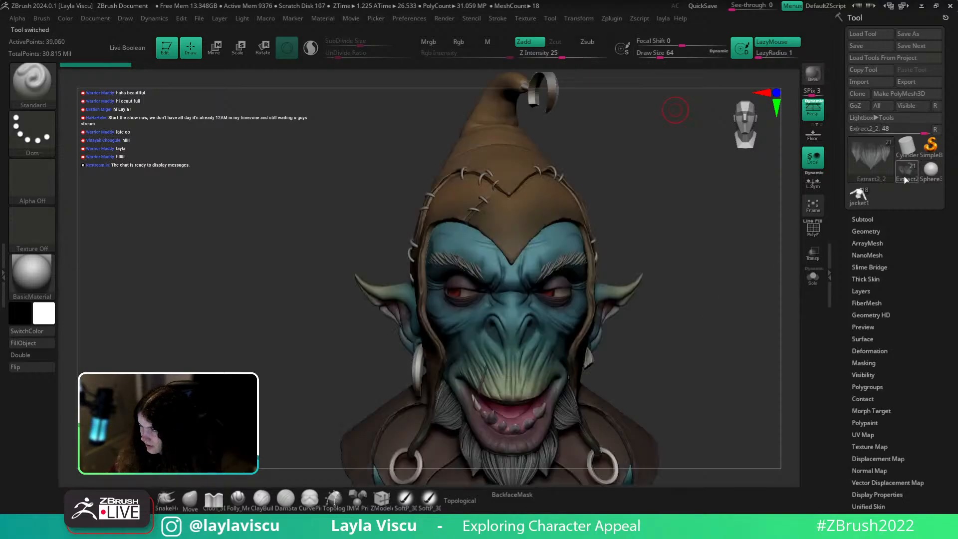
pyautogui.moveTo(648, 261)
pyautogui.keyDown('ctrl'); pyautogui.mouseDown(button='right')
pyautogui.moveTo(622, 338)
pyautogui.moveTo(612, 220)
pyautogui.moveTo(545, 252)
pyautogui.moveTo(677, 245)
pyautogui.mouseUp(button='right'); pyautogui.keyUp('ctrl')
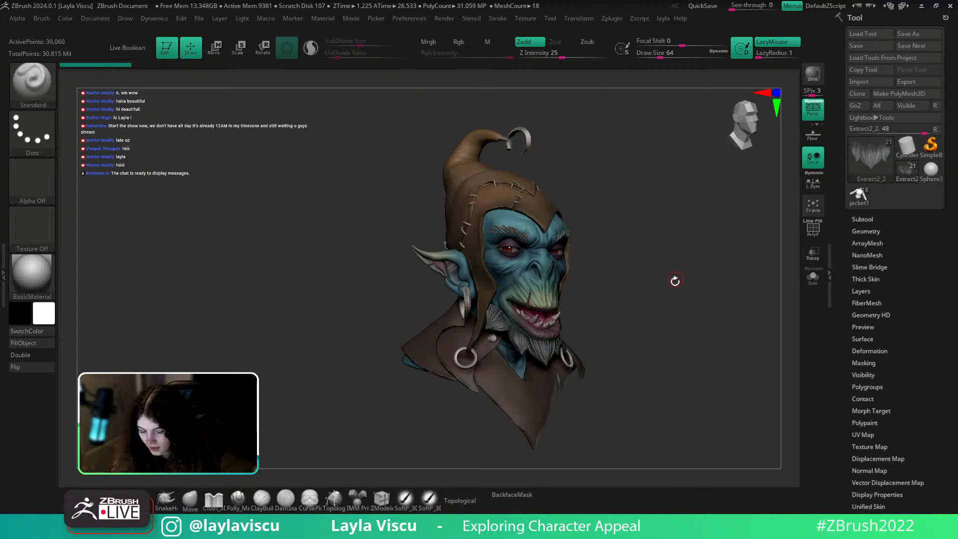
pyautogui.moveTo(674, 277); pyautogui.dragTo(684, 225)
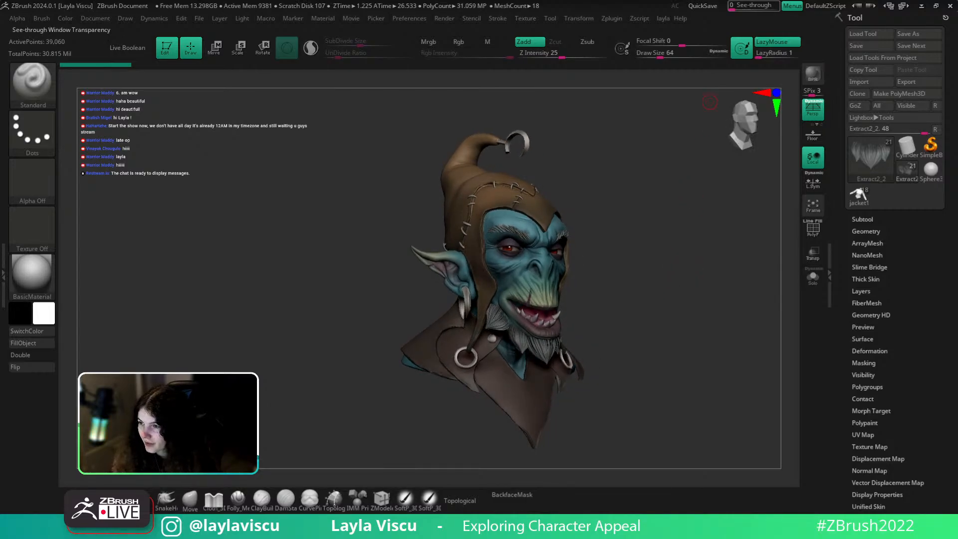
pyautogui.moveTo(658, 352)
pyautogui.mouseDown()
pyautogui.moveTo(660, 367)
pyautogui.moveTo(668, 342)
pyautogui.mouseUp()
pyautogui.moveTo(665, 293); pyautogui.dragTo(678, 288)
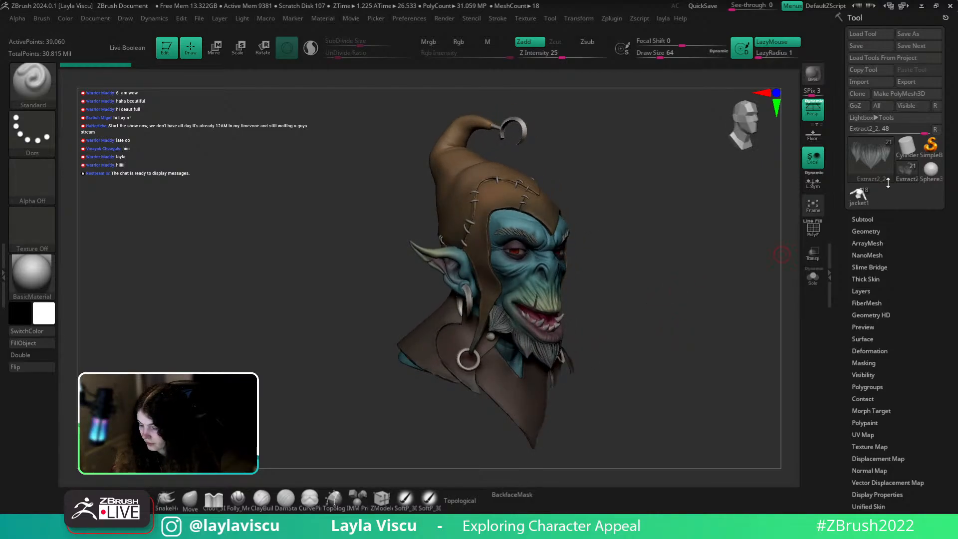
pyautogui.moveTo(879, 175)
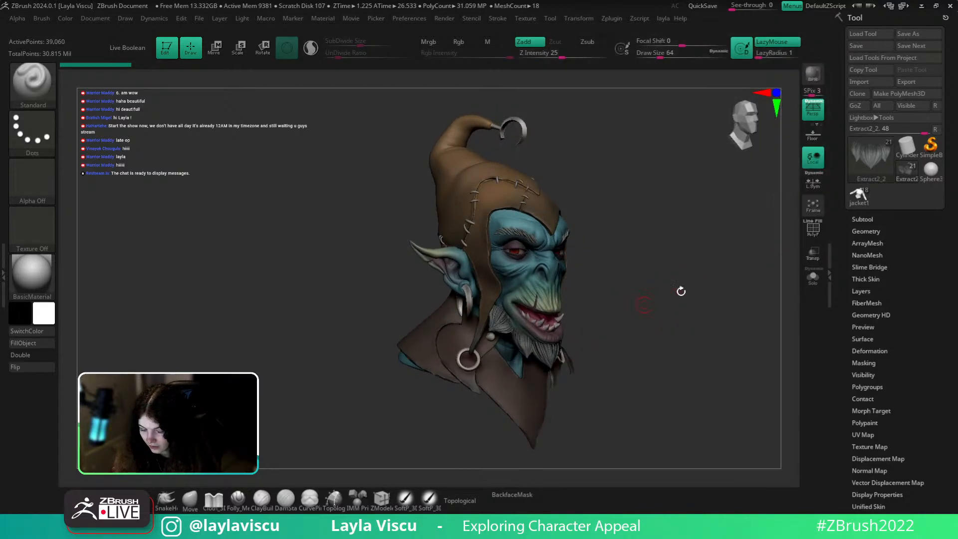
pyautogui.moveTo(630, 243); pyautogui.dragTo(614, 233)
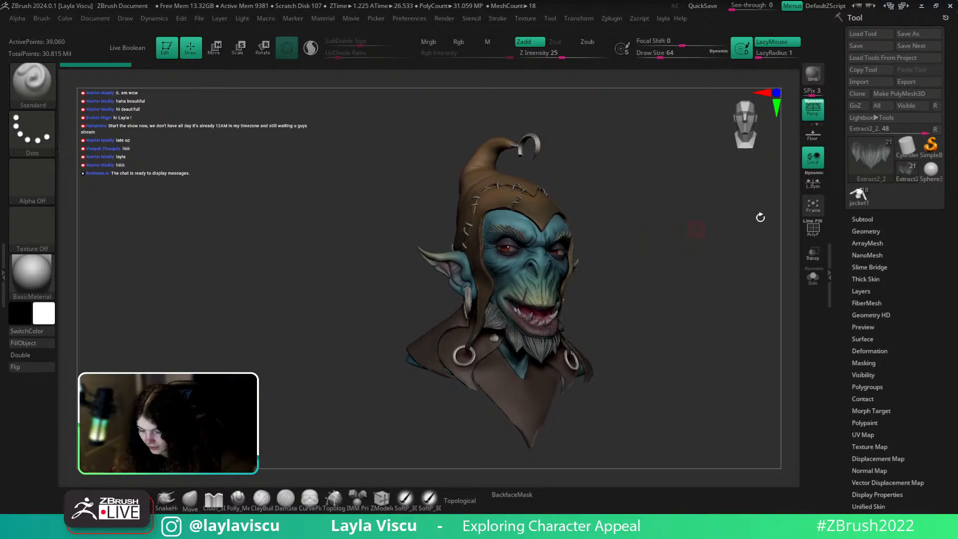
pyautogui.moveTo(889, 183)
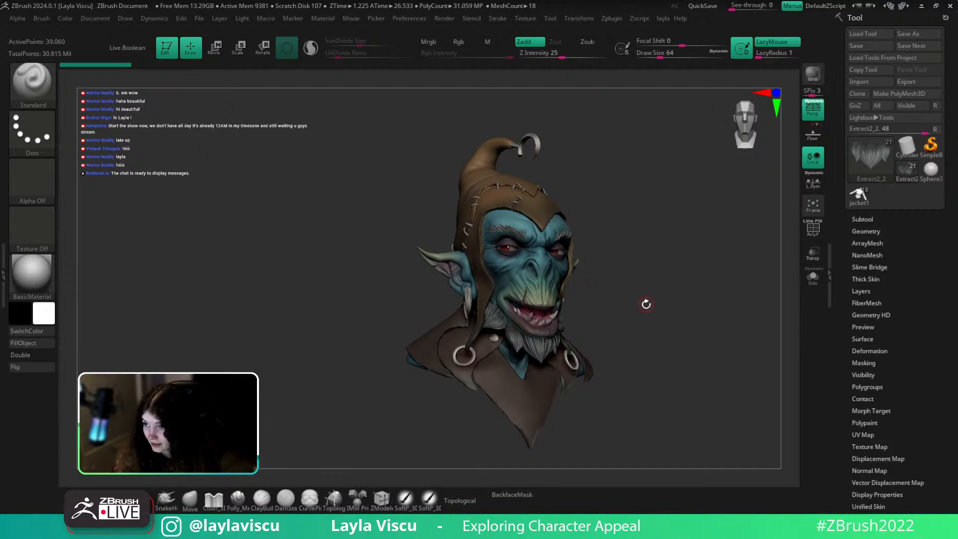
pyautogui.press('ctrl')
pyautogui.moveTo(590, 298)
pyautogui.mouseDown()
pyautogui.moveTo(602, 310)
pyautogui.moveTo(662, 306)
pyautogui.moveTo(684, 327)
pyautogui.moveTo(690, 310)
pyautogui.mouseUp()
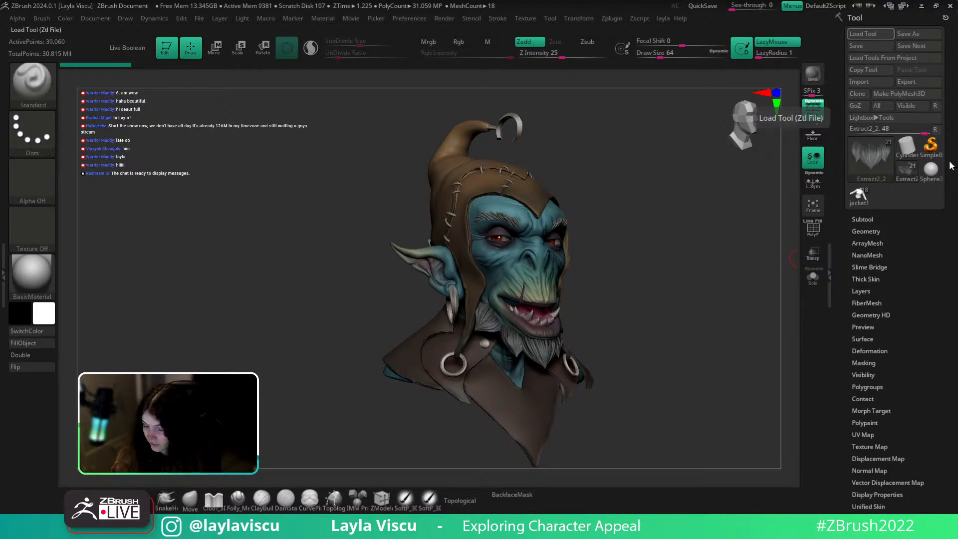
pyautogui.moveTo(678, 256); pyautogui.dragTo(681, 260)
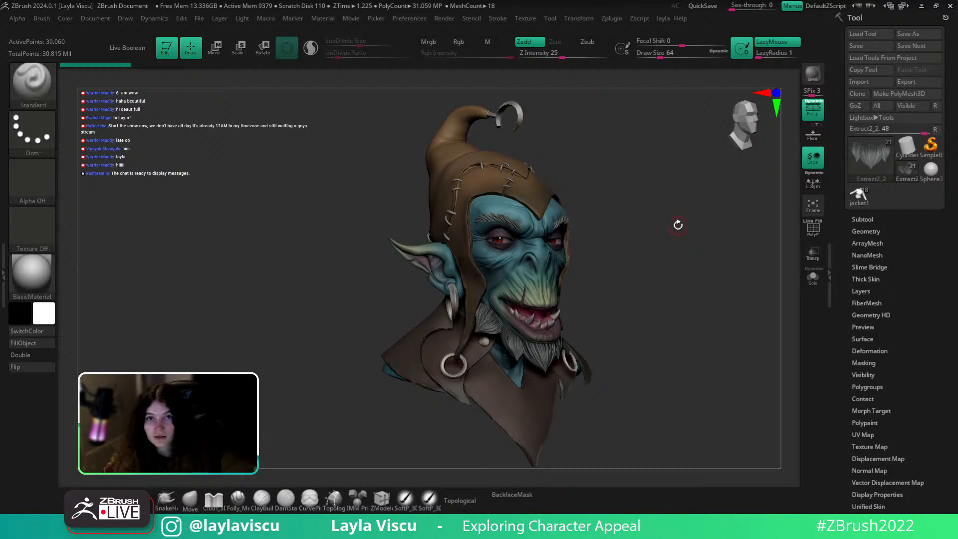
# Switch to the jacket1 character and examine the full figure, then the cap, face and upper body up close
pyautogui.click(858, 195)
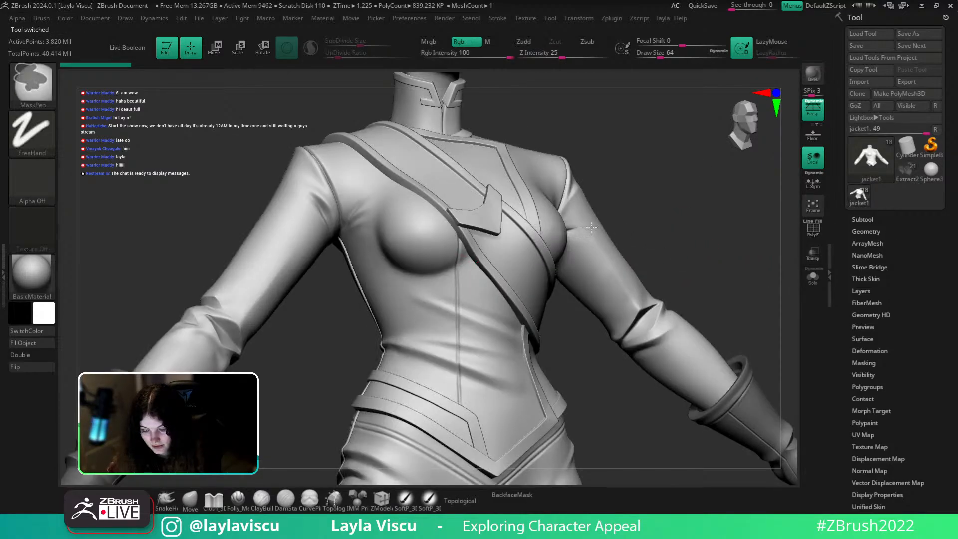
pyautogui.press('f')
pyautogui.keyDown('alt'); pyautogui.moveTo(585, 259); pyautogui.dragTo(642, 188); pyautogui.keyUp('alt')
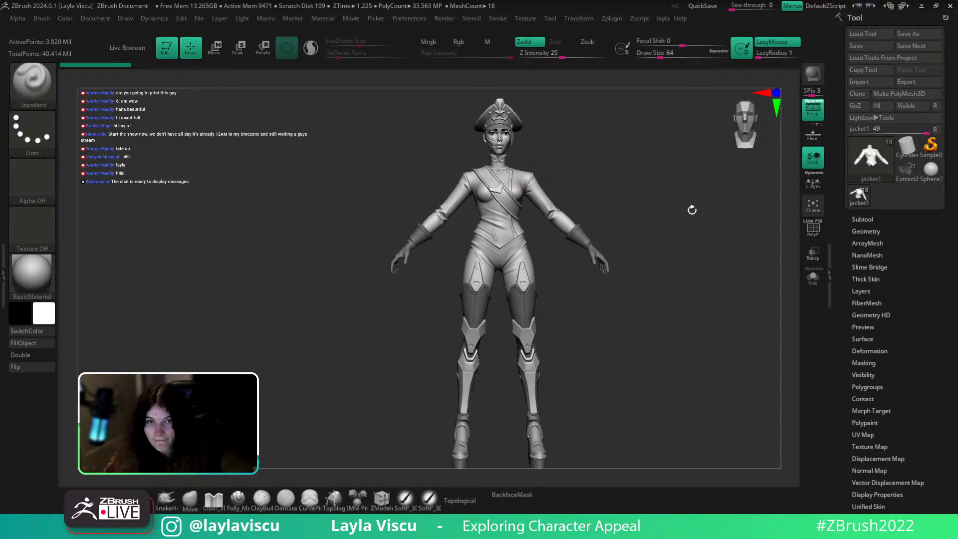
pyautogui.keyDown('ctrl'); pyautogui.moveTo(523, 200); pyautogui.dragTo(526, 269, button='right'); pyautogui.keyUp('ctrl')
pyautogui.keyDown('alt'); pyautogui.moveTo(658, 133); pyautogui.dragTo(651, 218, button='right'); pyautogui.keyUp('alt')
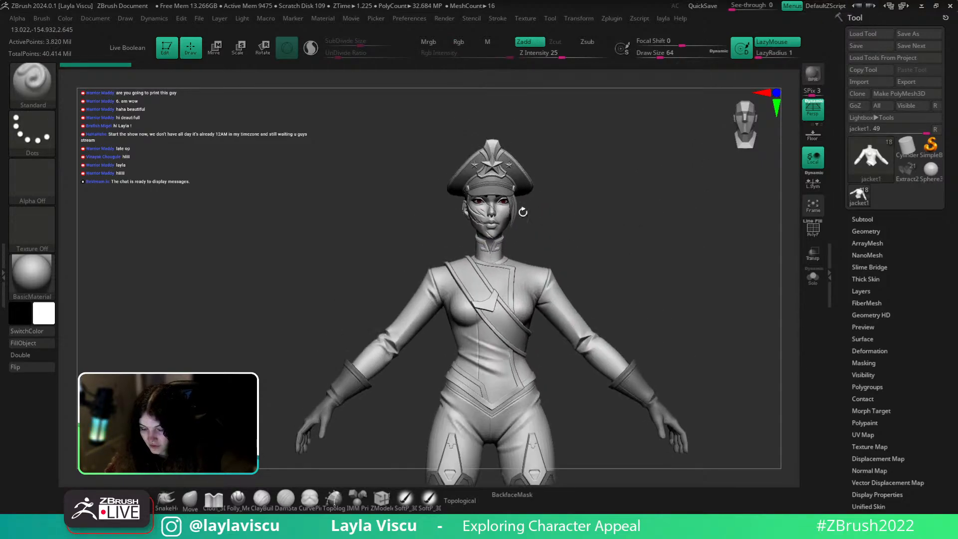
pyautogui.keyDown('ctrl'); pyautogui.moveTo(524, 212); pyautogui.dragTo(536, 209, button='right'); pyautogui.keyUp('ctrl')
pyautogui.moveTo(604, 199); pyautogui.dragTo(543, 177, button='right')
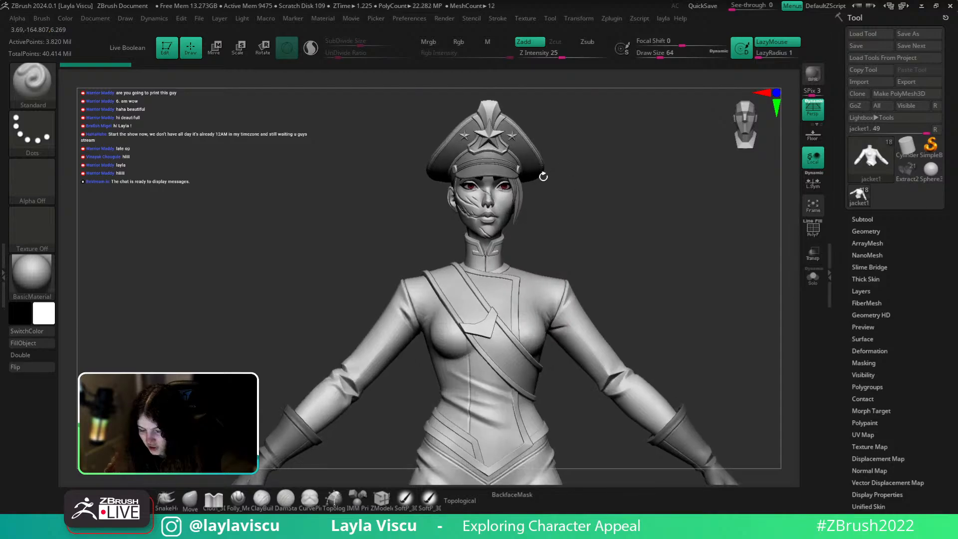
pyautogui.moveTo(633, 186)
pyautogui.mouseDown(button='right')
pyautogui.moveTo(629, 222)
pyautogui.moveTo(622, 211)
pyautogui.moveTo(646, 226)
pyautogui.moveTo(605, 222)
pyautogui.moveTo(622, 277)
pyautogui.moveTo(618, 216)
pyautogui.moveTo(620, 241)
pyautogui.moveTo(678, 246)
pyautogui.moveTo(738, 267)
pyautogui.moveTo(733, 256)
pyautogui.moveTo(718, 271)
pyautogui.moveTo(723, 264)
pyautogui.mouseUp(button='right')
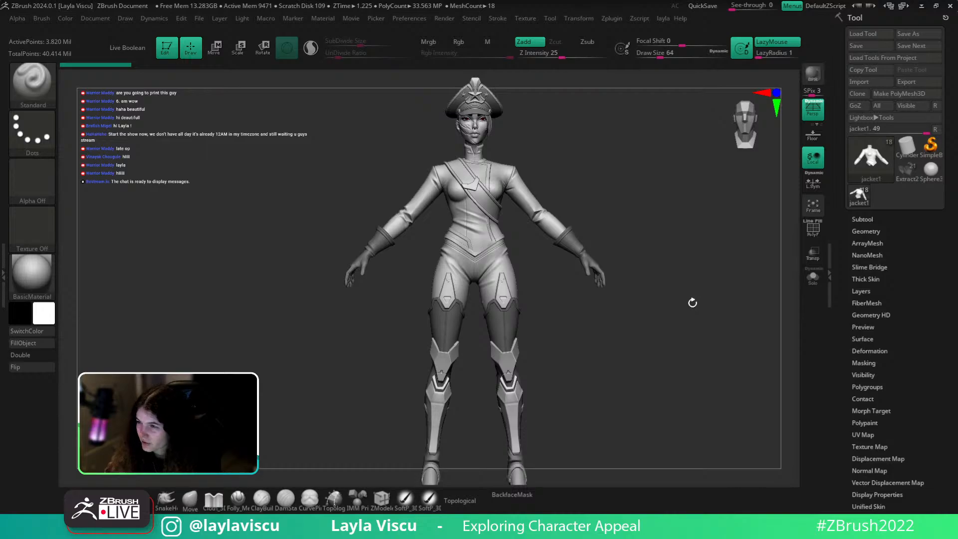
# Examine the jacket1 character's leg armour, boots and overall proportions from front and three-quarter views
pyautogui.keyDown('ctrl'); pyautogui.moveTo(690, 315); pyautogui.dragTo(512, 353, button='right'); pyautogui.keyUp('ctrl')
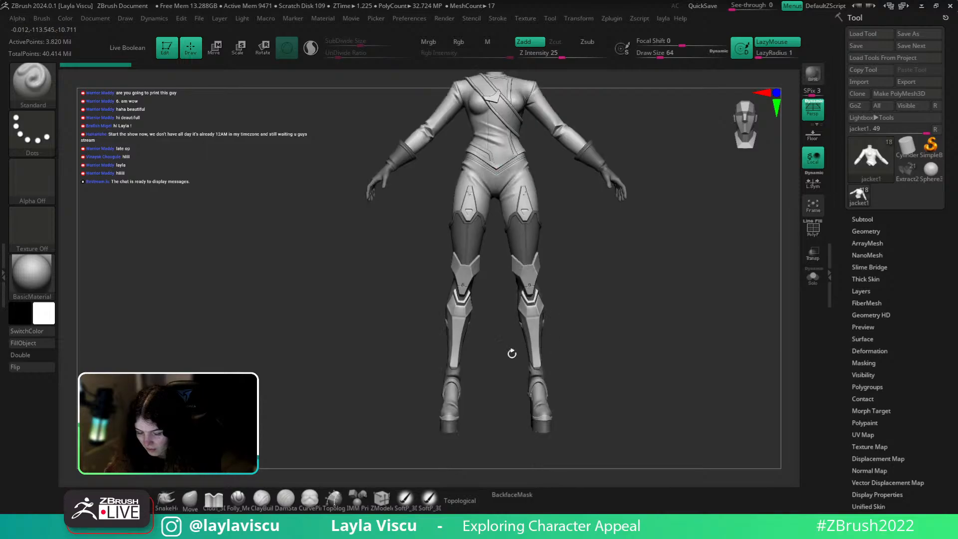
pyautogui.keyDown('alt'); pyautogui.moveTo(658, 295); pyautogui.dragTo(641, 352, button='right'); pyautogui.keyUp('alt')
pyautogui.keyDown('ctrl'); pyautogui.moveTo(500, 316); pyautogui.dragTo(624, 354, button='right'); pyautogui.keyUp('ctrl')
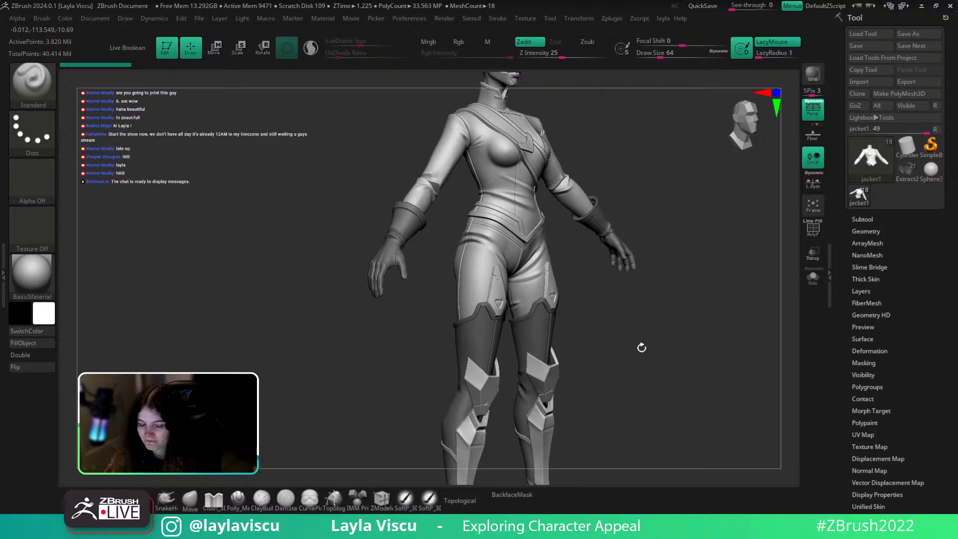
pyautogui.moveTo(596, 346); pyautogui.dragTo(653, 364, button='right')
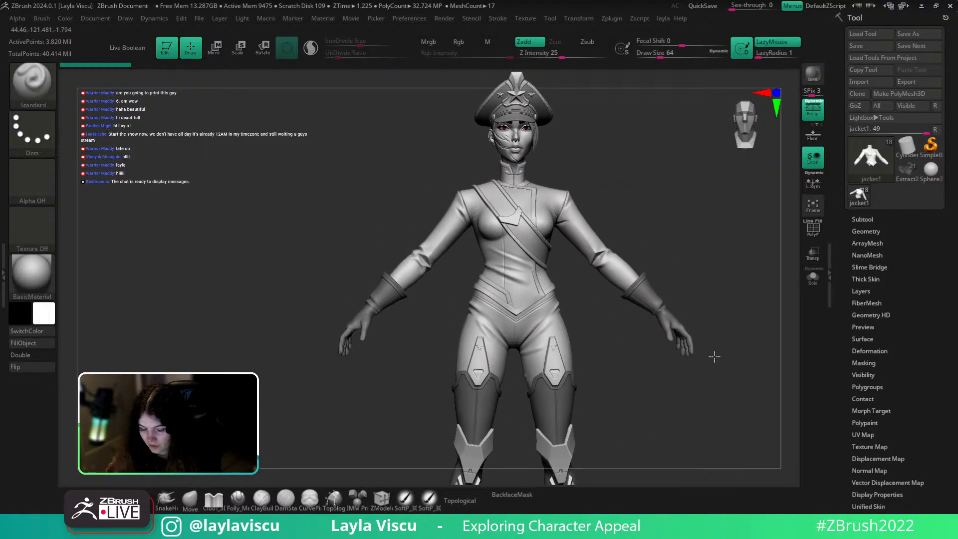
pyautogui.moveTo(713, 354); pyautogui.dragTo(703, 347, button='right')
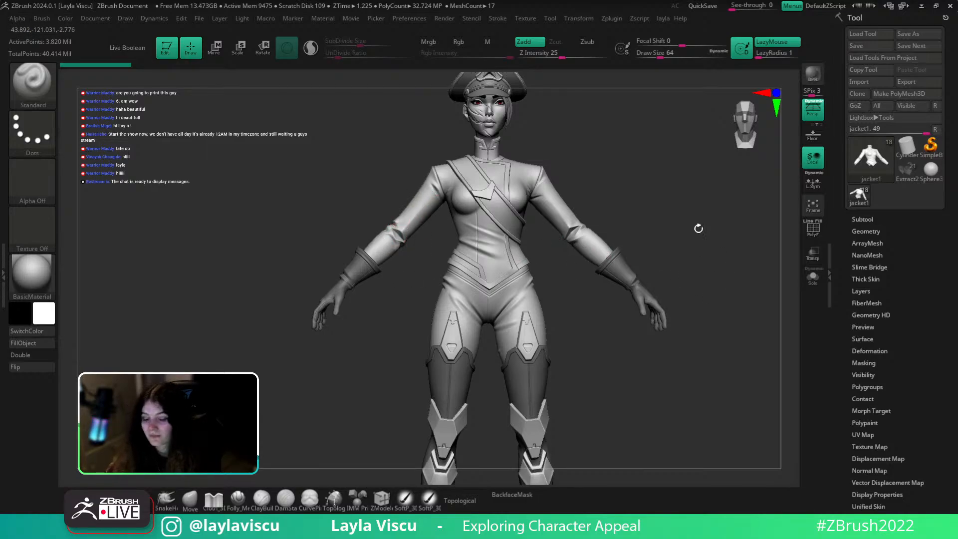
pyautogui.moveTo(698, 228)
pyautogui.keyDown('alt'); pyautogui.mouseDown(button='right')
pyautogui.moveTo(612, 269)
pyautogui.moveTo(609, 235)
pyautogui.moveTo(607, 252)
pyautogui.moveTo(556, 250)
pyautogui.moveTo(589, 266)
pyautogui.mouseUp(button='right'); pyautogui.keyUp('alt')
pyautogui.keyDown('alt'); pyautogui.moveTo(652, 272); pyautogui.dragTo(637, 270, button='right'); pyautogui.keyUp('alt')
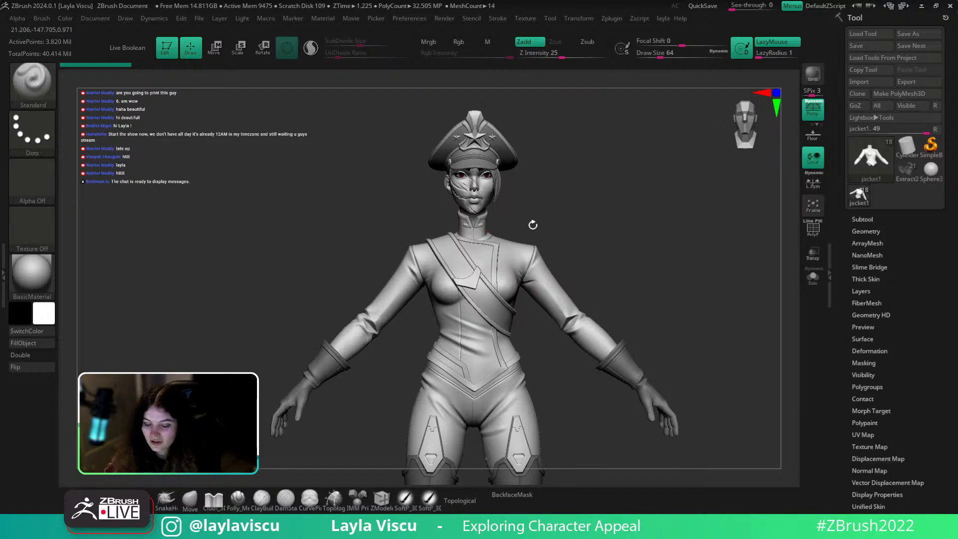
# Import the officer character's concept image from the ref folder as a texture
pyautogui.click(653, 41)
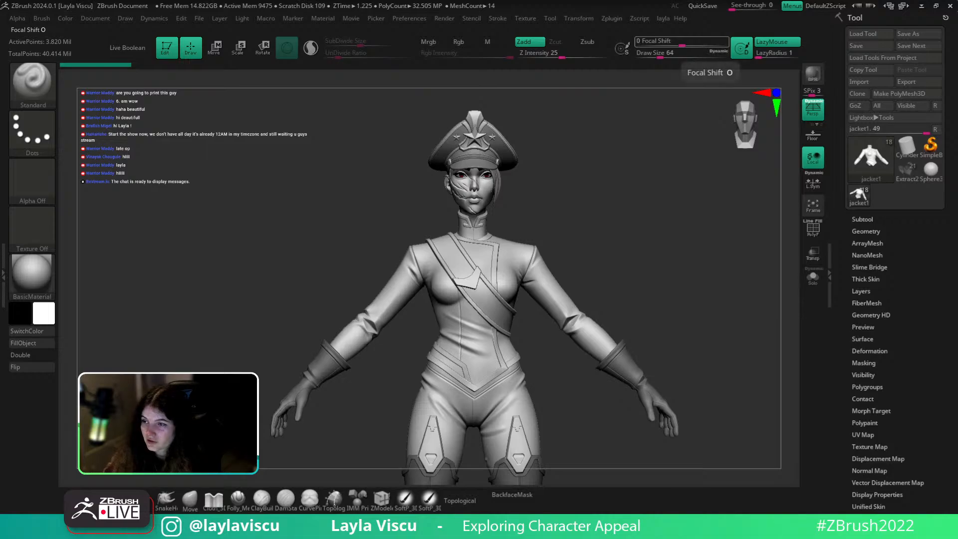
pyautogui.click(525, 18)
pyautogui.click(546, 85)
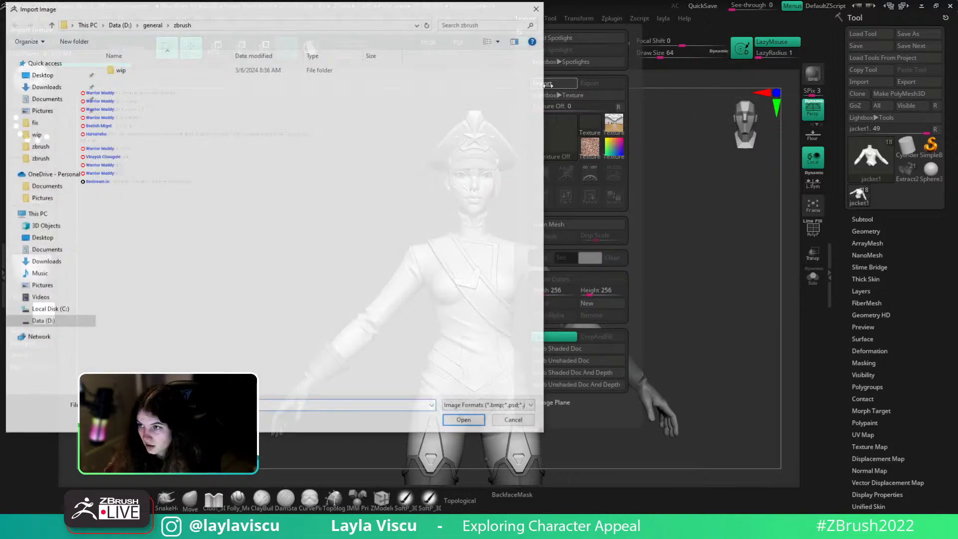
pyautogui.click(151, 24)
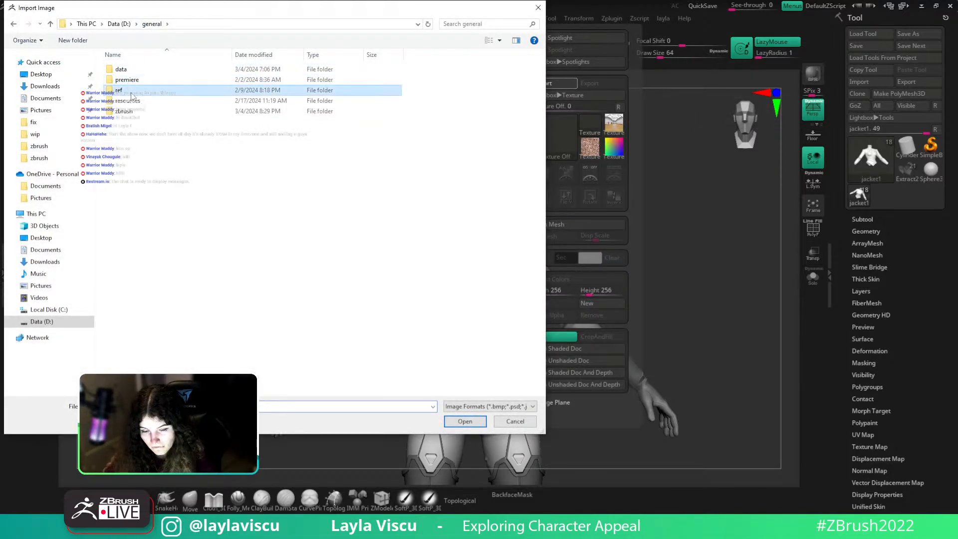
pyautogui.doubleClick(131, 90)
pyautogui.doubleClick(188, 82)
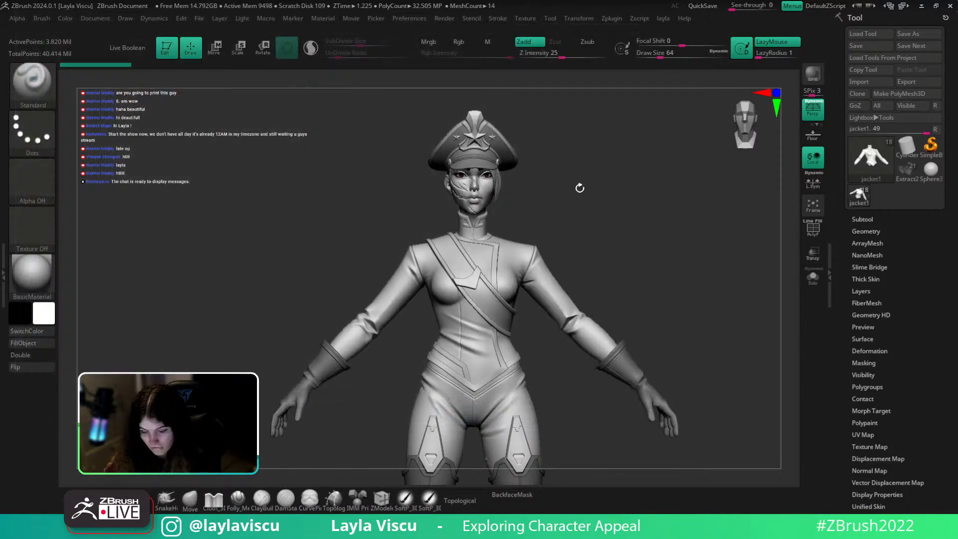
# Add the concept image to Spotlight, scale it down to show the whole character, and place it beside the full figure for comparison
pyautogui.click(526, 18)
pyautogui.click(554, 202)
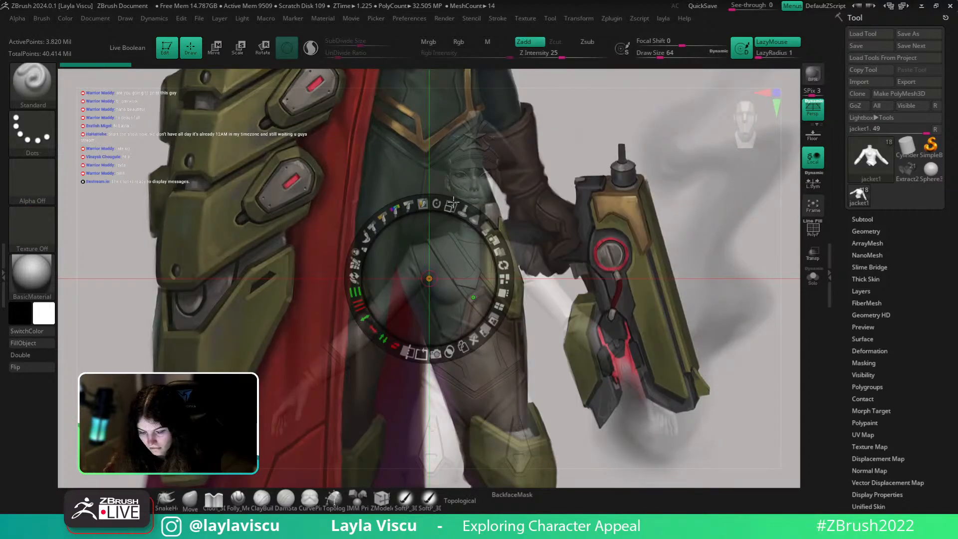
pyautogui.moveTo(452, 204); pyautogui.dragTo(351, 217)
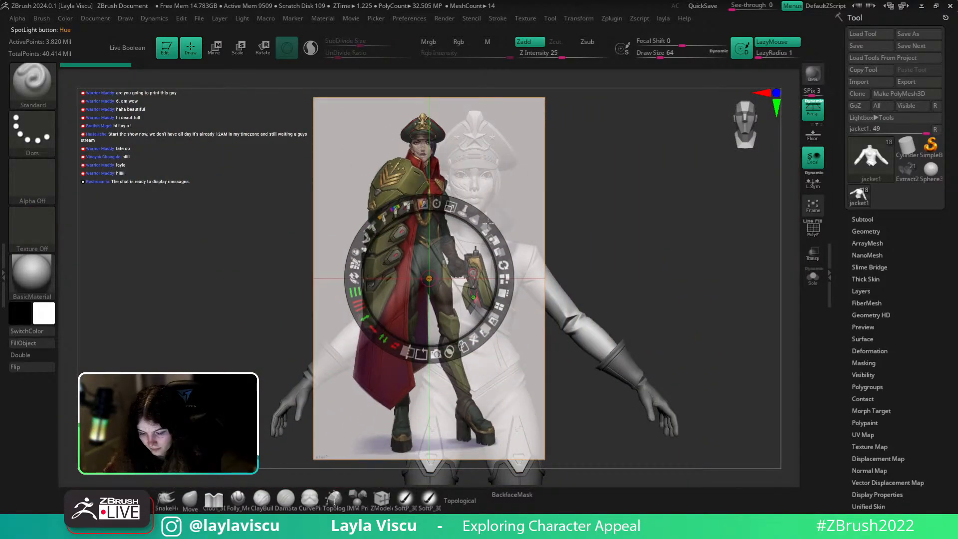
pyautogui.moveTo(487, 226); pyautogui.dragTo(518, 283)
pyautogui.moveTo(526, 320)
pyautogui.mouseDown()
pyautogui.moveTo(465, 322)
pyautogui.moveTo(379, 295)
pyautogui.moveTo(376, 316)
pyautogui.moveTo(390, 327)
pyautogui.moveTo(471, 323)
pyautogui.mouseUp()
pyautogui.press('z')
pyautogui.press('f')
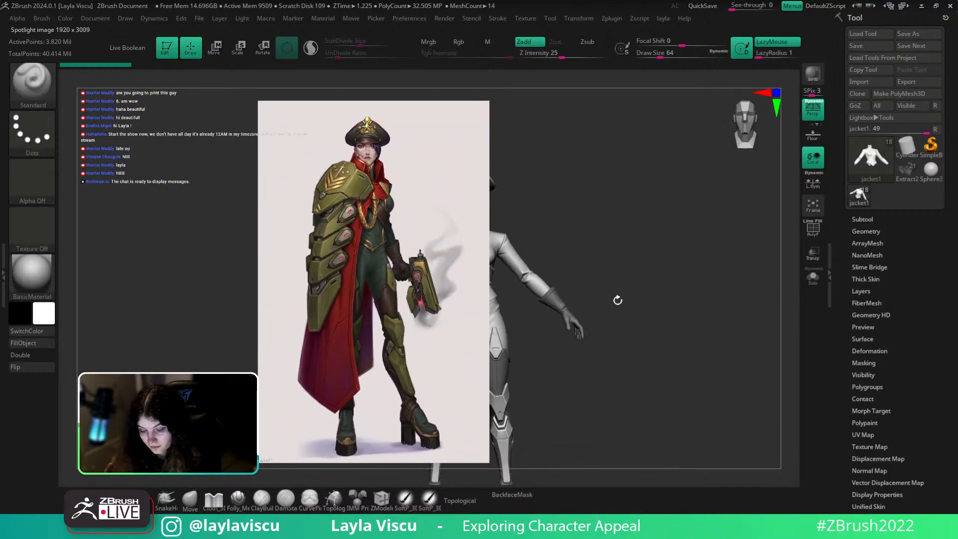
pyautogui.moveTo(727, 325); pyautogui.dragTo(725, 345)
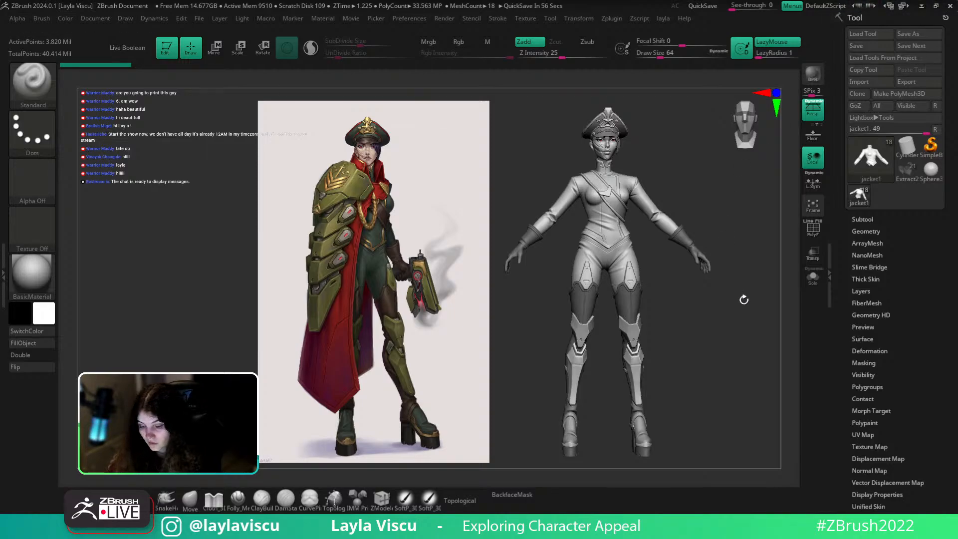
pyautogui.moveTo(765, 277); pyautogui.dragTo(759, 286)
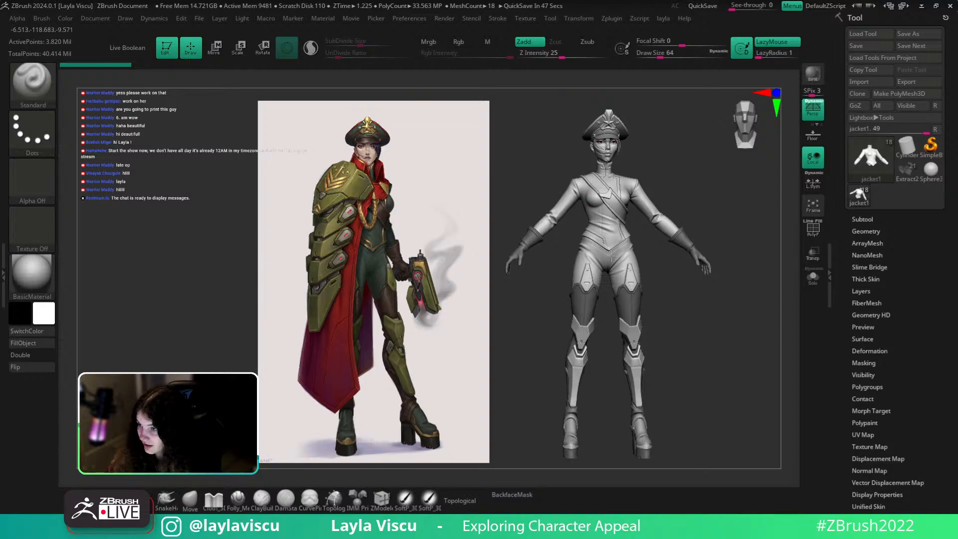
# Hide the Spotlight reference image and switch back to the Sphere3D tool
pyautogui.hotkey('shift', 'z')
pyautogui.click(931, 171)
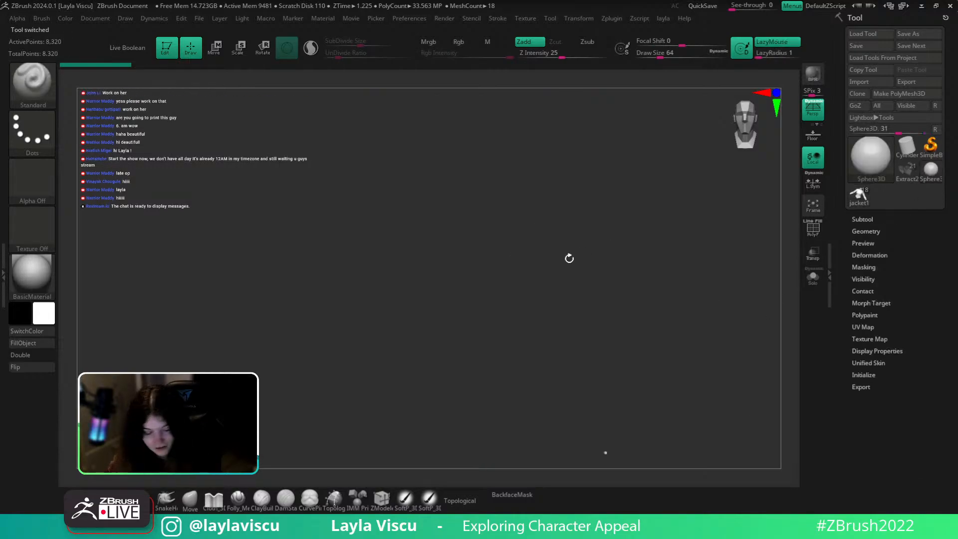
pyautogui.click(528, 20)
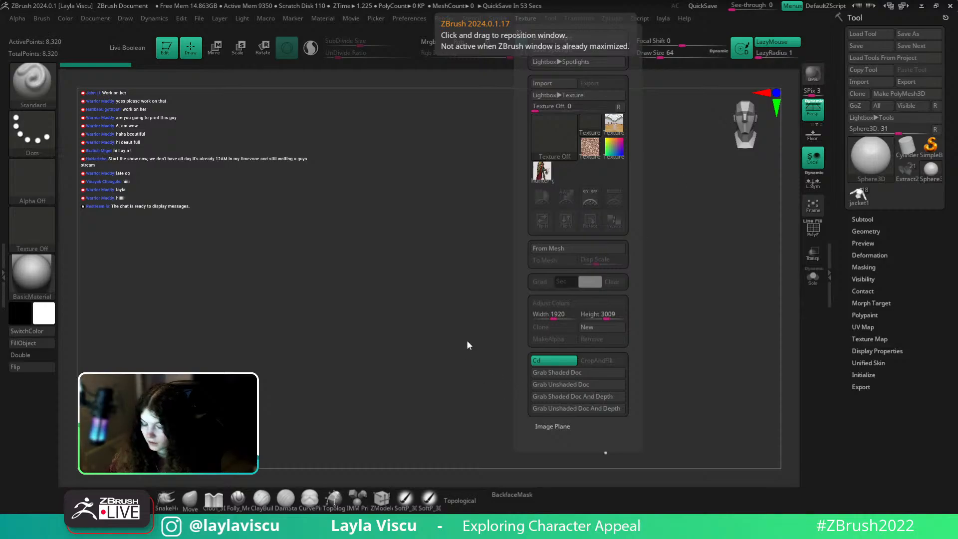
# Keep the reference viewer always on top, examine the bearded man in the brown hat, and return to the framed sphere
pyautogui.hotkey('ctrl', 'shift', 'a')
pyautogui.moveTo(632, 320); pyautogui.dragTo(558, 231, button='right')
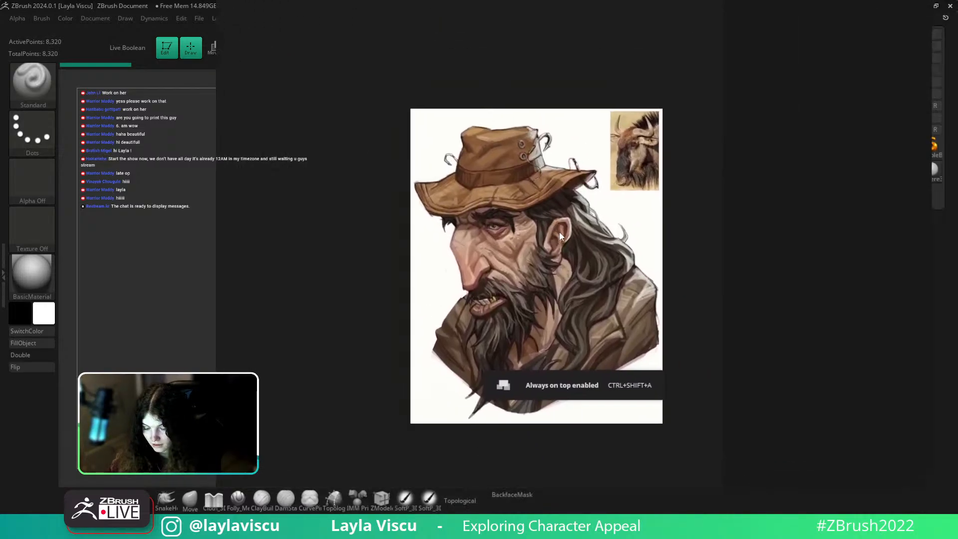
pyautogui.scroll(2, 605, 294)
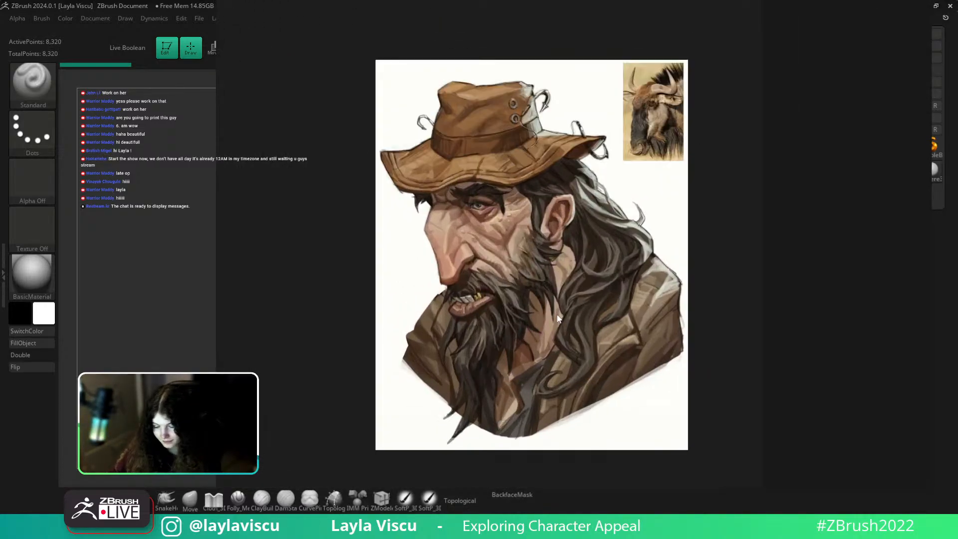
pyautogui.scroll(-2, 710, 285)
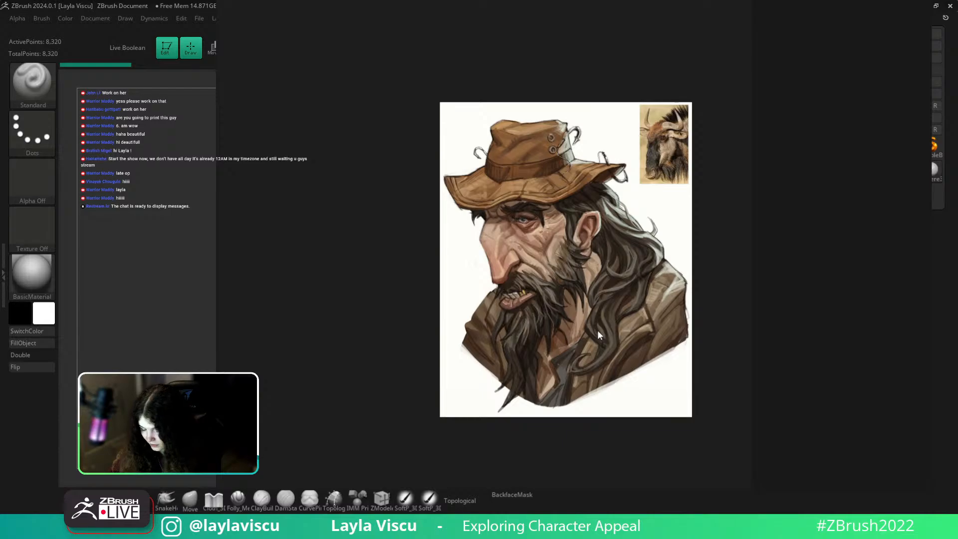
pyautogui.moveTo(598, 330); pyautogui.dragTo(533, 2, button='right')
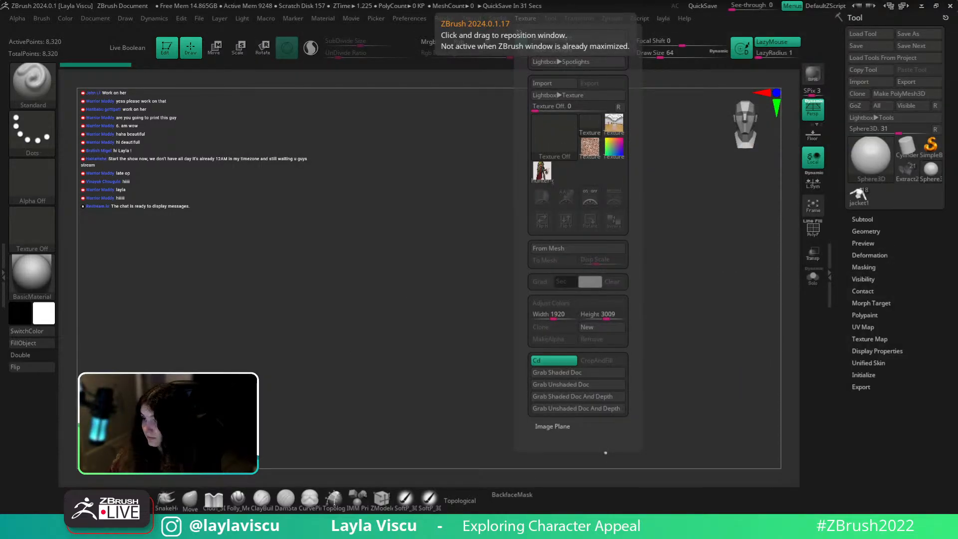
pyautogui.press('f')
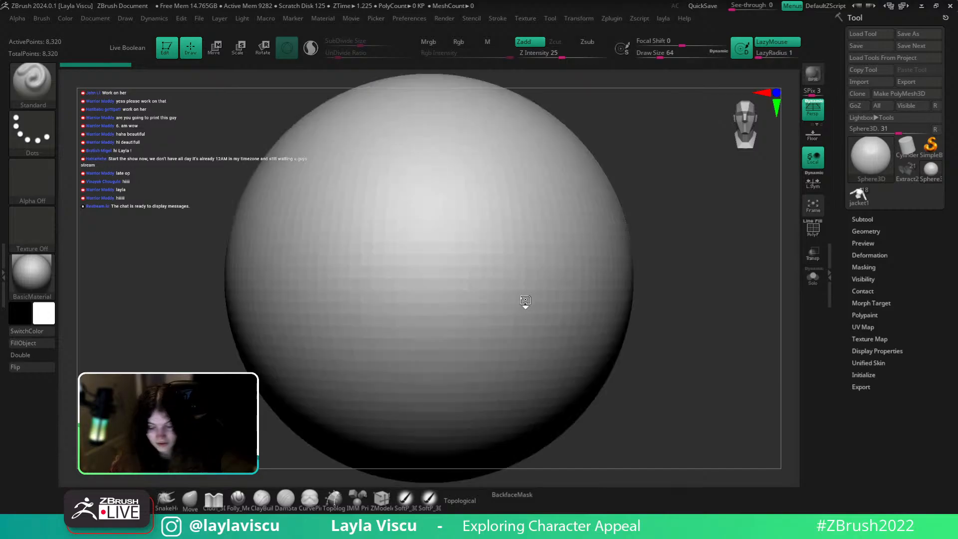
# Switch to the jacket1 tool and frame the full officer figure from head to boots
pyautogui.click(859, 193)
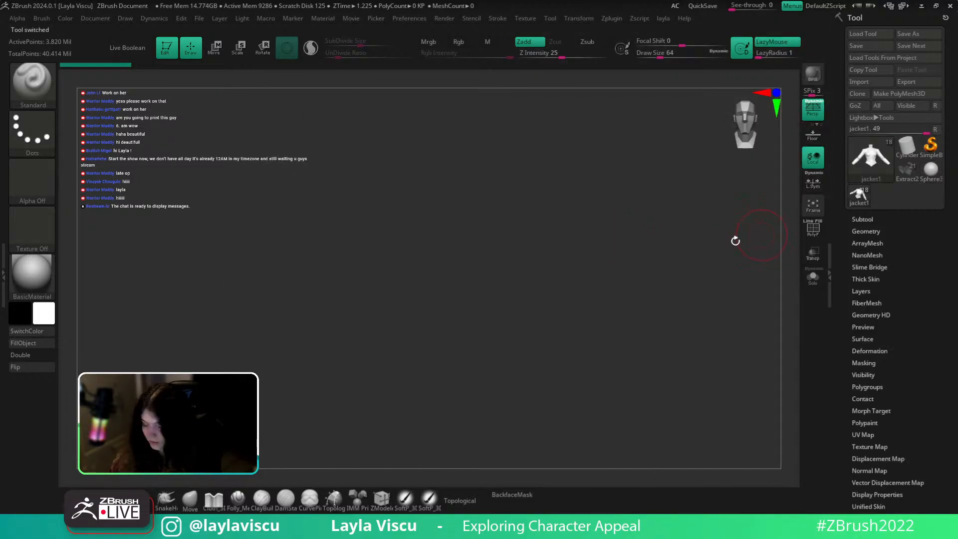
pyautogui.keyDown('ctrl'); pyautogui.moveTo(478, 249); pyautogui.dragTo(494, 162, button='right'); pyautogui.keyUp('ctrl')
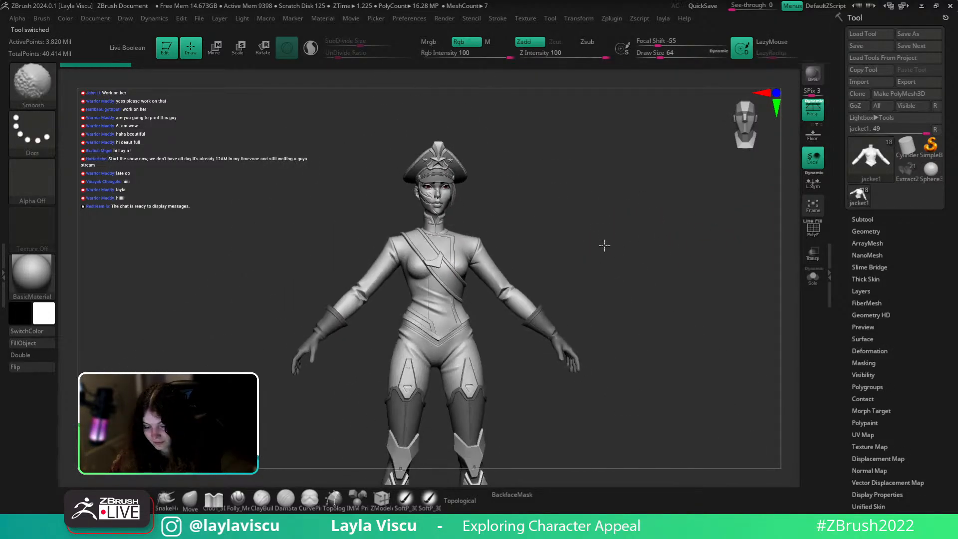
pyautogui.keyDown('ctrl'); pyautogui.moveTo(604, 244); pyautogui.dragTo(569, 228, button='right'); pyautogui.keyUp('ctrl')
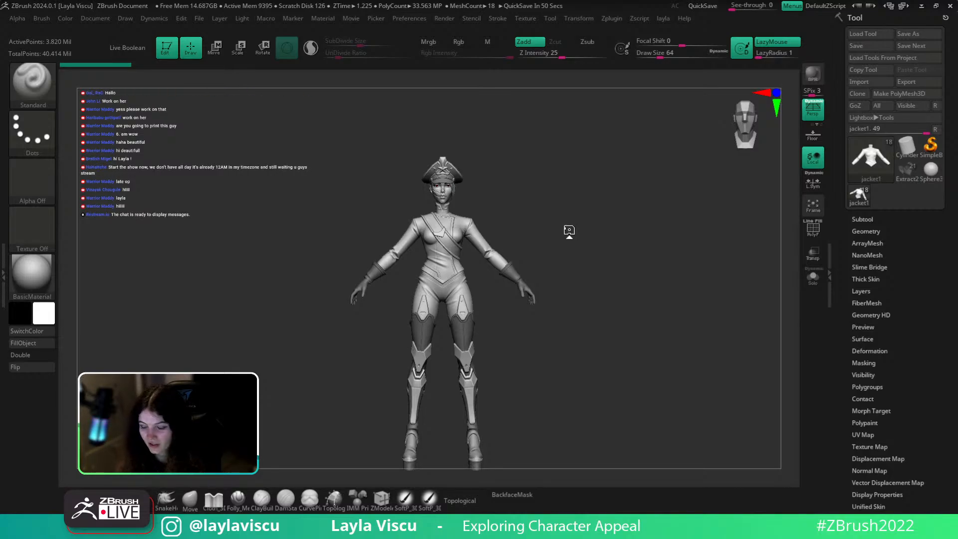
# Switch to the Extract2_2 tool and view the blue goblin bust at a three-quarter angle
pyautogui.click(907, 170)
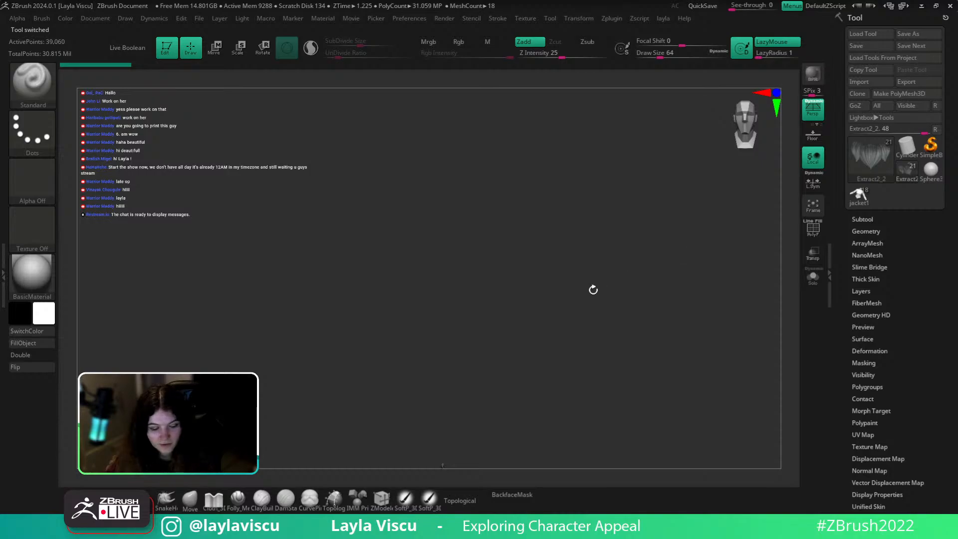
pyautogui.moveTo(624, 295)
pyautogui.mouseDown()
pyautogui.moveTo(537, 269)
pyautogui.moveTo(681, 254)
pyautogui.moveTo(697, 240)
pyautogui.moveTo(496, 408)
pyautogui.moveTo(598, 347)
pyautogui.moveTo(680, 359)
pyautogui.moveTo(668, 359)
pyautogui.mouseUp()
pyautogui.moveTo(668, 359)
pyautogui.keyDown('ctrl'); pyautogui.mouseDown(button='right')
pyautogui.moveTo(702, 395)
pyautogui.moveTo(746, 357)
pyautogui.moveTo(688, 301)
pyautogui.moveTo(622, 287)
pyautogui.moveTo(669, 280)
pyautogui.moveTo(583, 314)
pyautogui.moveTo(600, 336)
pyautogui.moveTo(660, 304)
pyautogui.moveTo(698, 307)
pyautogui.moveTo(672, 321)
pyautogui.moveTo(675, 306)
pyautogui.moveTo(679, 312)
pyautogui.mouseUp(button='right'); pyautogui.keyUp('ctrl')
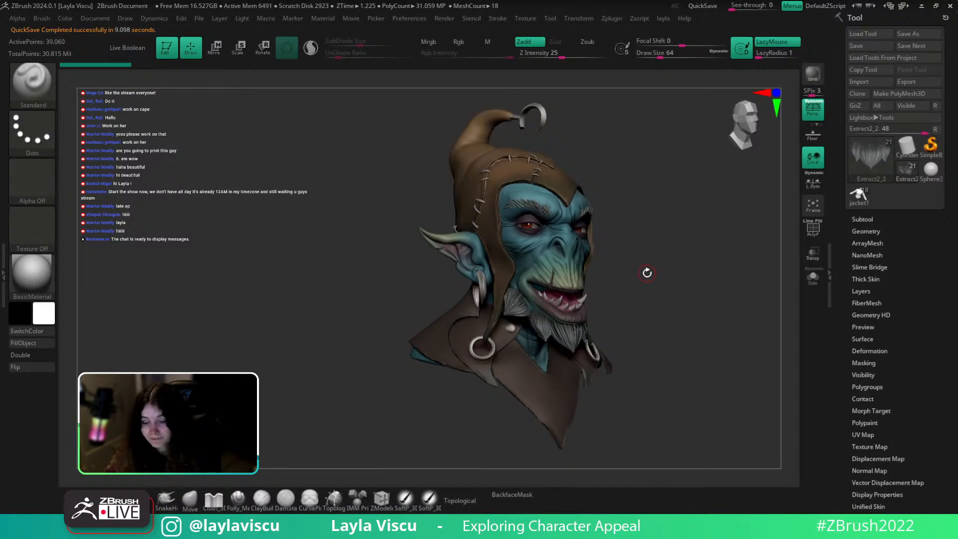
# Adjust the maximum duration in the QuickSave preferences
pyautogui.click(410, 19)
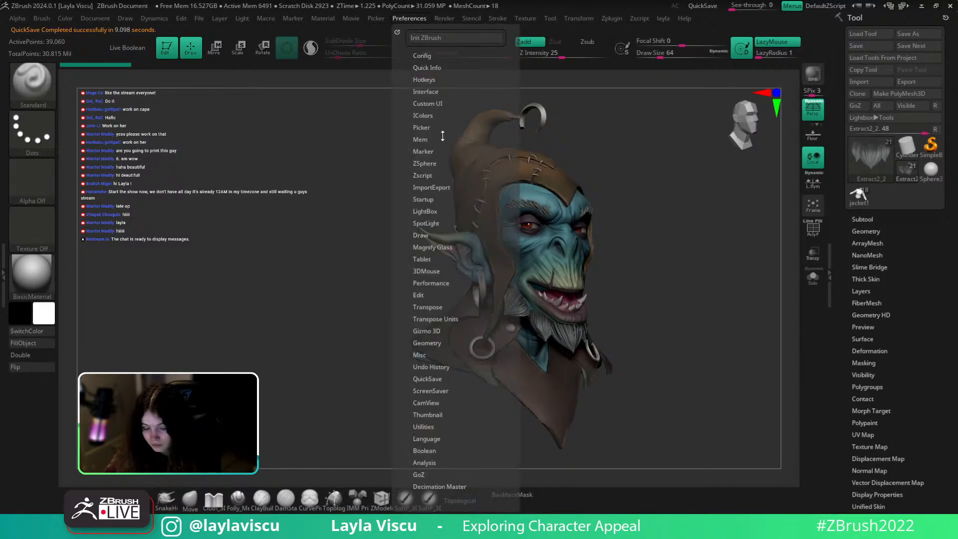
pyautogui.click(429, 379)
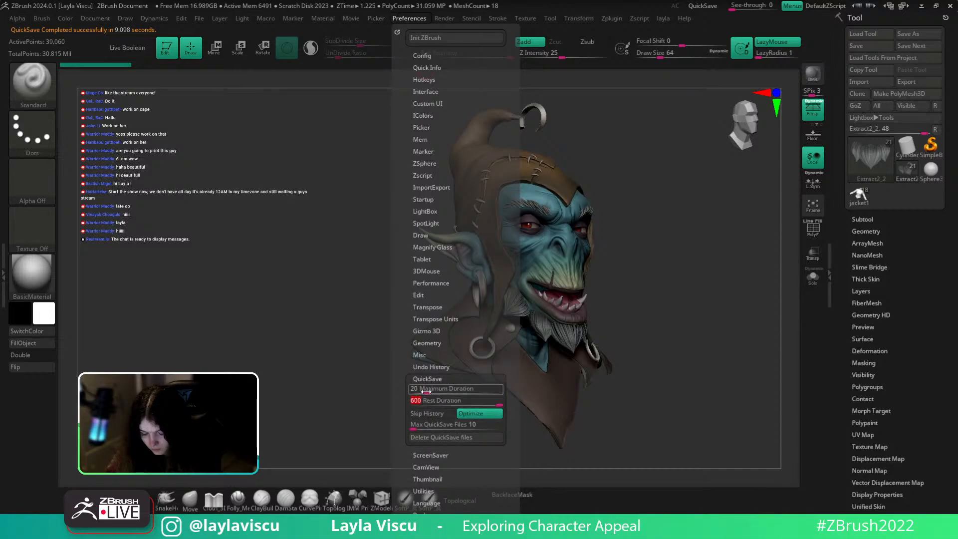
pyautogui.moveTo(425, 391); pyautogui.dragTo(432, 391)
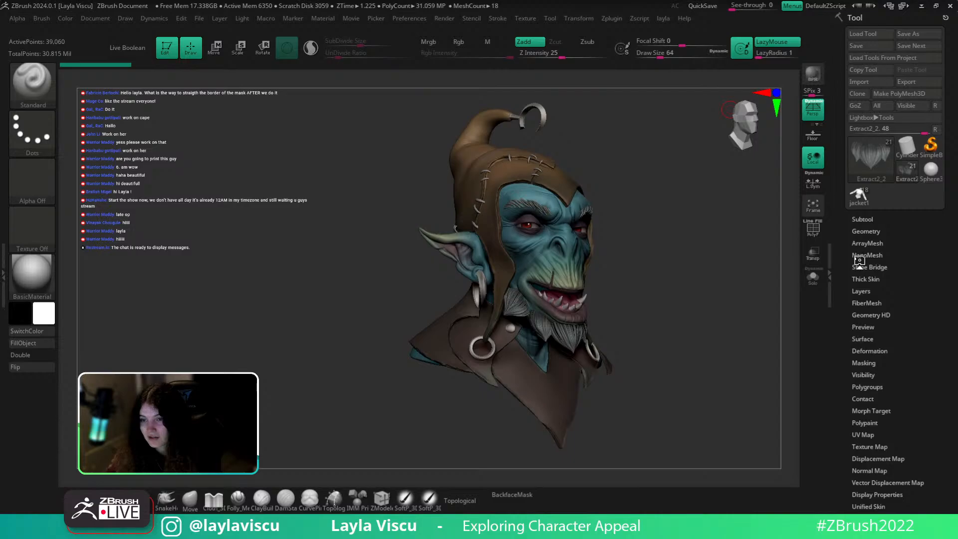
# Switch back to the jacket1 tool and isolate the jacket with Solo, framing its front
pyautogui.click(857, 196)
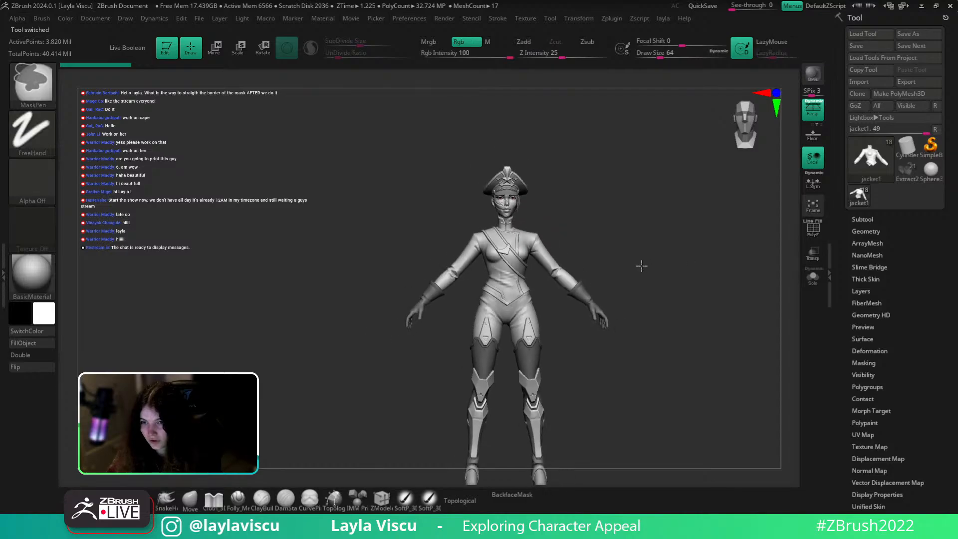
pyautogui.keyDown('alt'); pyautogui.moveTo(627, 278); pyautogui.dragTo(662, 234); pyautogui.keyUp('alt')
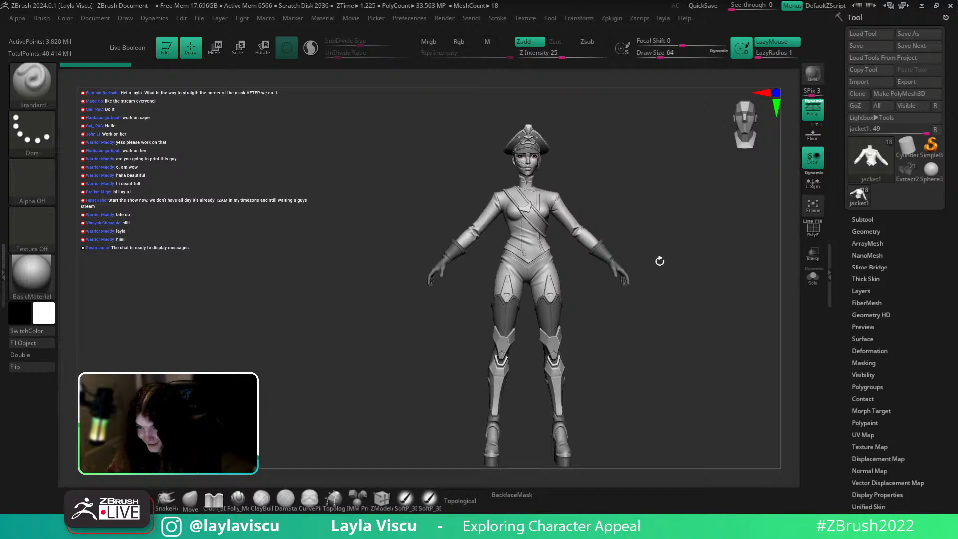
pyautogui.keyDown('ctrl'); pyautogui.moveTo(563, 220); pyautogui.dragTo(567, 224, button='right'); pyautogui.keyUp('ctrl')
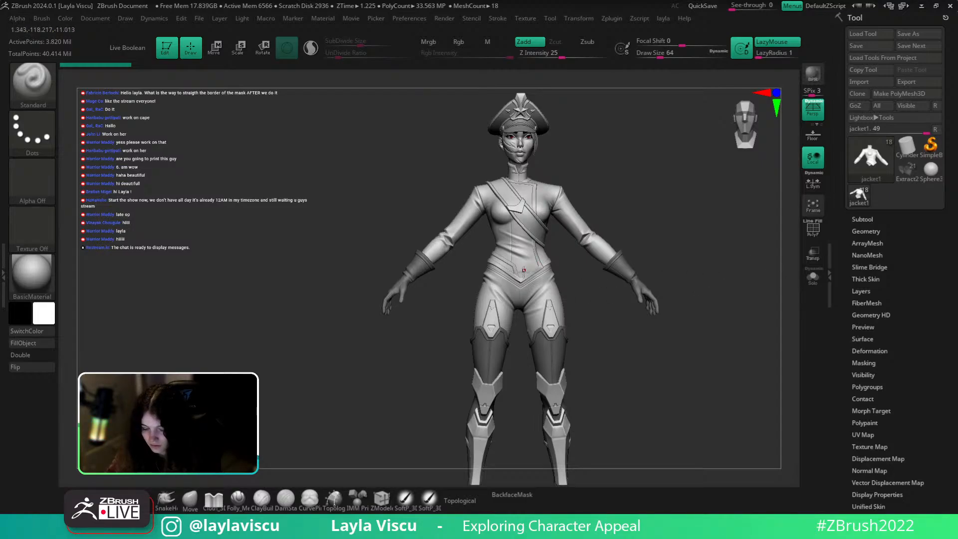
pyautogui.keyDown('ctrl'); pyautogui.moveTo(524, 270); pyautogui.dragTo(773, 246, button='right'); pyautogui.keyUp('ctrl')
pyautogui.click(812, 275)
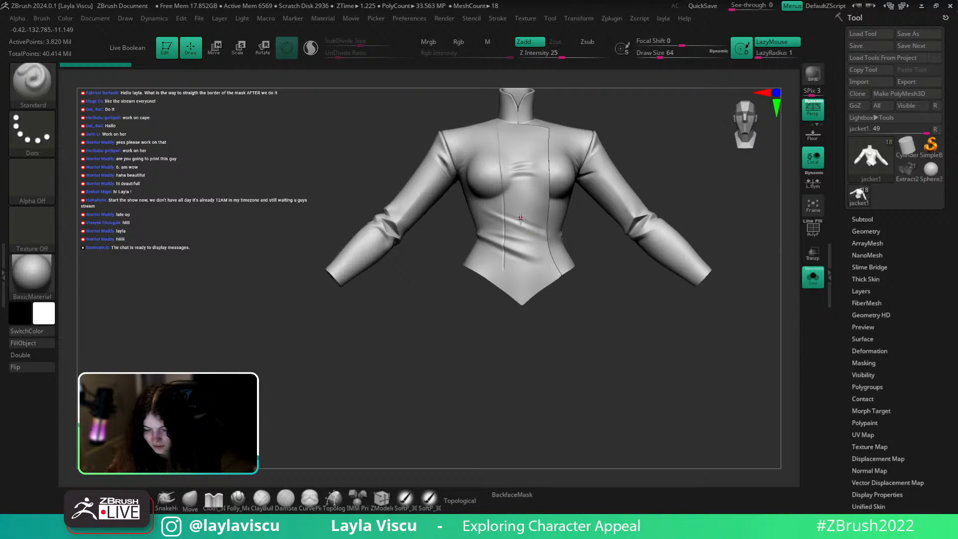
pyautogui.keyDown('ctrl'); pyautogui.moveTo(518, 221); pyautogui.dragTo(532, 255, button='right'); pyautogui.keyUp('ctrl')
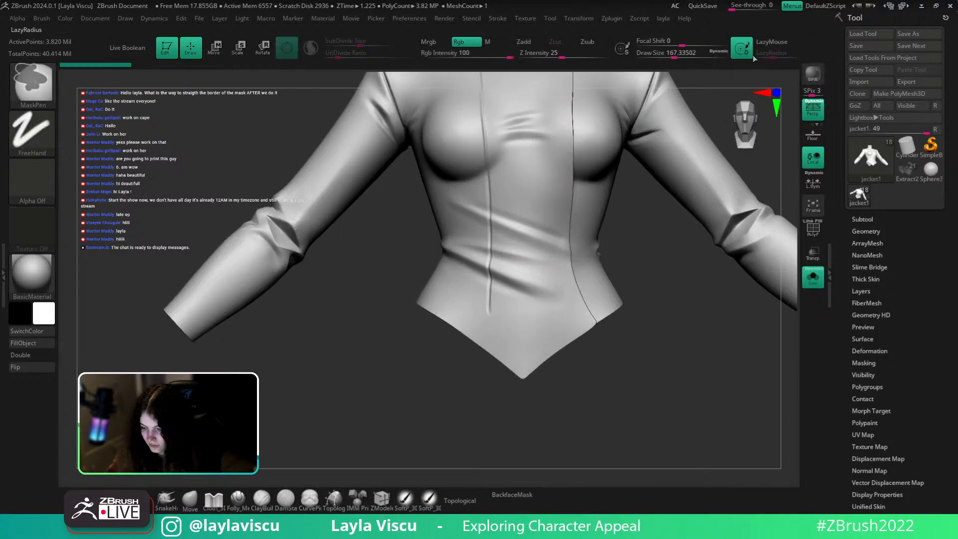
# Set the draw size to about 23 and paint a rounded mask patch on the jacket's lower front
pyautogui.press('s')
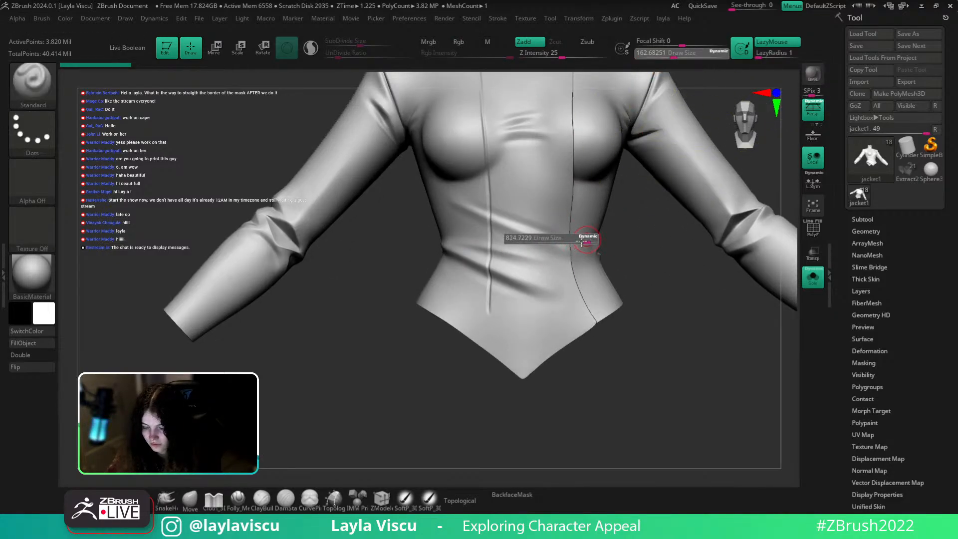
pyautogui.keyDown('ctrl'); pyautogui.click(722, 54); pyautogui.keyUp('ctrl')
pyautogui.press('s')
pyautogui.moveTo(545, 245); pyautogui.dragTo(522, 246)
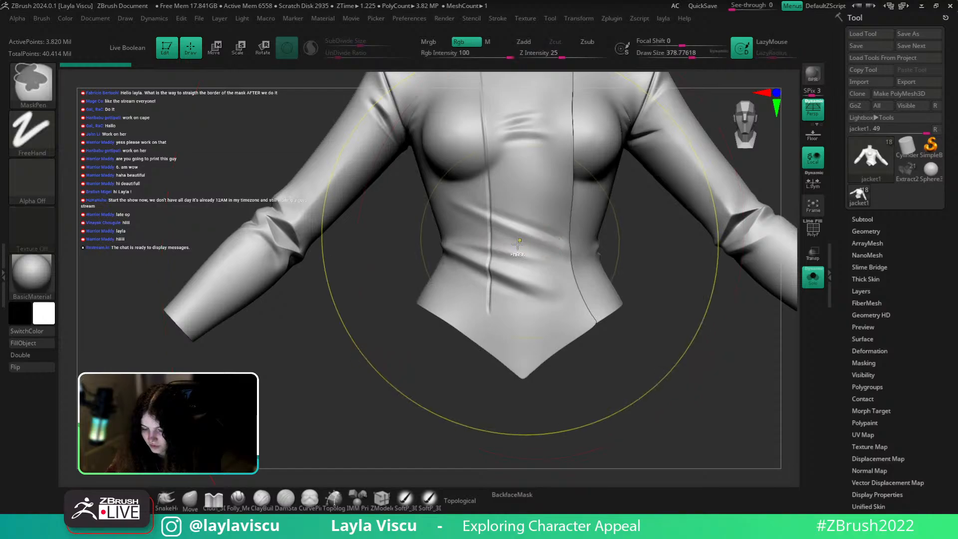
pyautogui.click(719, 54)
pyautogui.press('s')
pyautogui.moveTo(523, 250); pyautogui.dragTo(508, 252)
pyautogui.press('s')
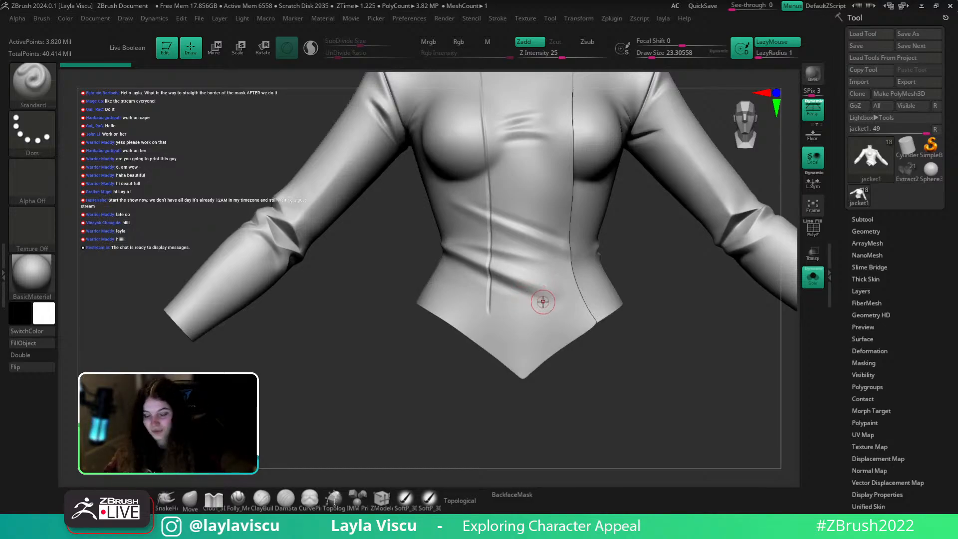
pyautogui.moveTo(509, 314)
pyautogui.keyDown('ctrl'); pyautogui.mouseDown()
pyautogui.moveTo(511, 270)
pyautogui.moveTo(549, 331)
pyautogui.moveTo(518, 282)
pyautogui.moveTo(531, 299)
pyautogui.moveTo(504, 302)
pyautogui.moveTo(541, 234)
pyautogui.moveTo(529, 263)
pyautogui.mouseUp(); pyautogui.keyUp('ctrl')
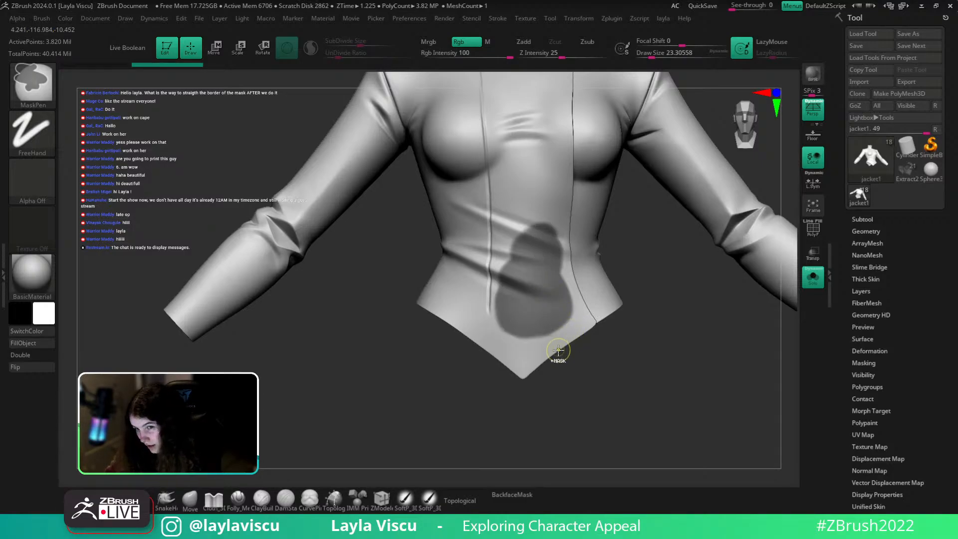
pyautogui.moveTo(558, 297)
pyautogui.keyDown('ctrl'); pyautogui.mouseDown()
pyautogui.moveTo(554, 330)
pyautogui.moveTo(515, 334)
pyautogui.mouseUp(); pyautogui.keyUp('ctrl')
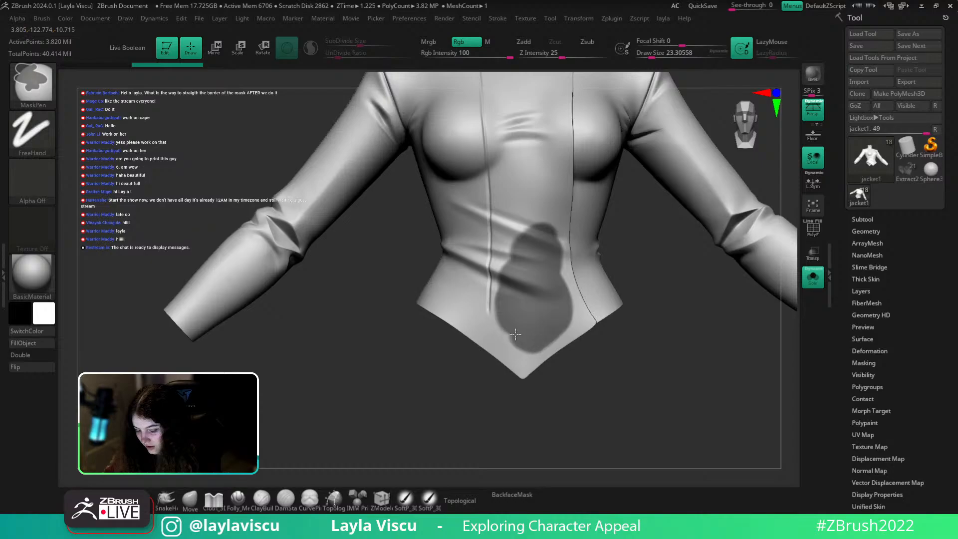
# Sharpen the painted mask's edge in four passes, and undo a trial clearing of the mask
pyautogui.keyDown('ctrl'); pyautogui.moveTo(531, 294); pyautogui.dragTo(608, 412, button='right'); pyautogui.keyUp('ctrl')
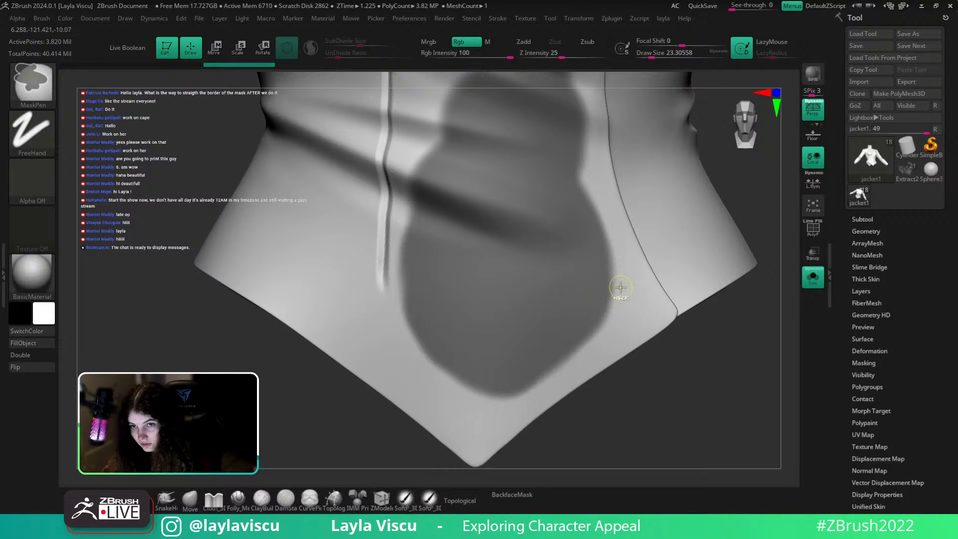
pyautogui.keyDown('ctrl'); pyautogui.keyDown('alt'); pyautogui.click(660, 283); pyautogui.keyUp('alt'); pyautogui.keyUp('ctrl')
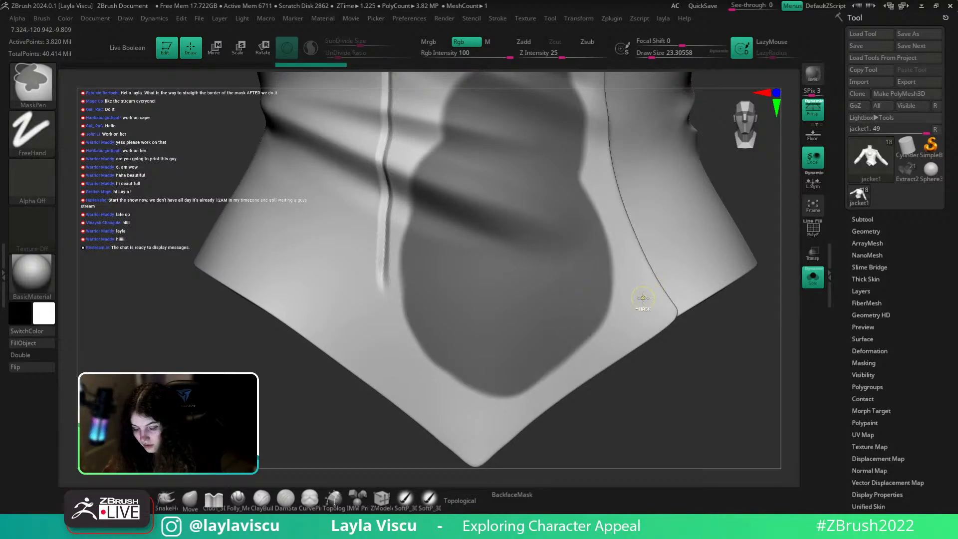
pyautogui.keyDown('ctrl'); pyautogui.keyDown('alt'); pyautogui.click(644, 279); pyautogui.keyUp('alt'); pyautogui.keyUp('ctrl')
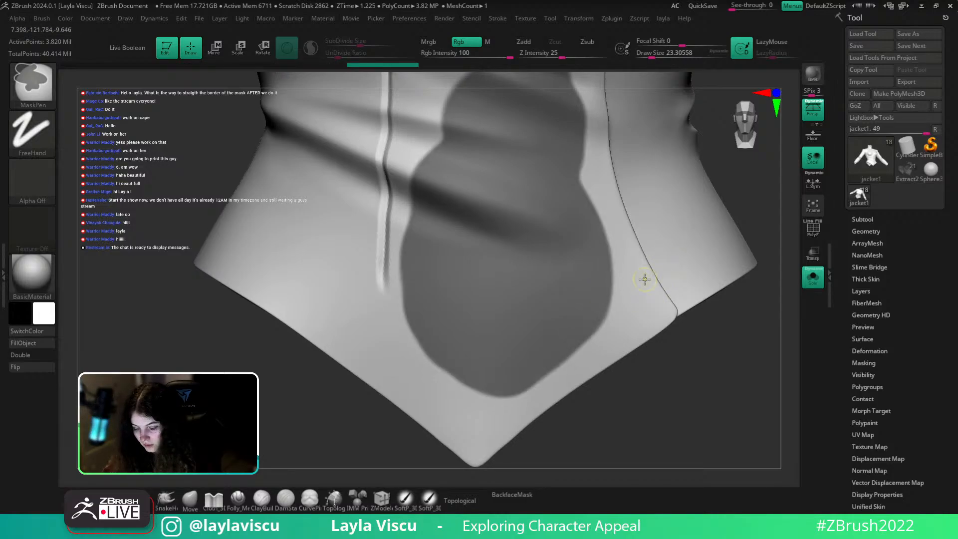
pyautogui.keyDown('ctrl'); pyautogui.keyDown('alt'); pyautogui.click(644, 279); pyautogui.keyUp('alt'); pyautogui.keyUp('ctrl')
pyautogui.keyDown('ctrl'); pyautogui.keyDown('alt'); pyautogui.click(644, 280); pyautogui.keyUp('alt'); pyautogui.keyUp('ctrl')
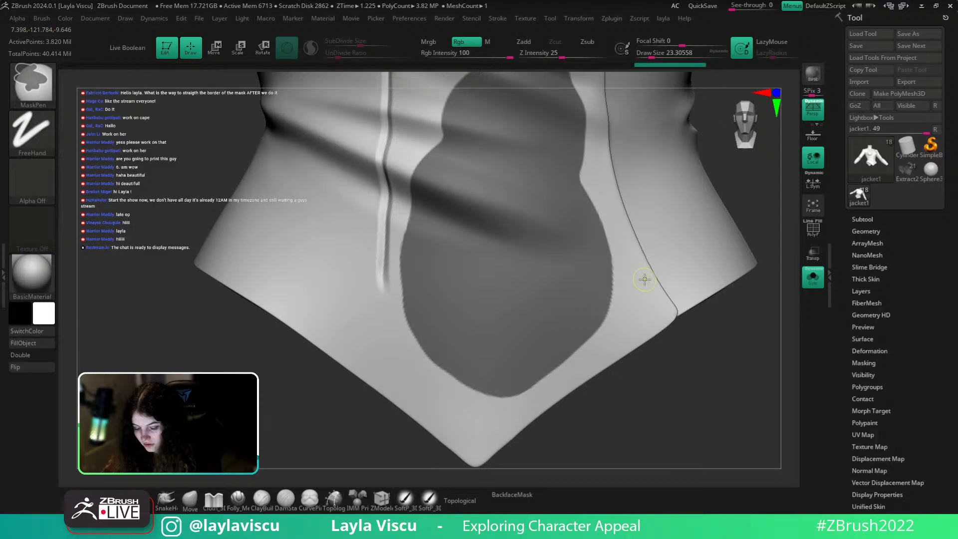
pyautogui.keyDown('ctrl'); pyautogui.moveTo(695, 388); pyautogui.dragTo(718, 413); pyautogui.keyUp('ctrl')
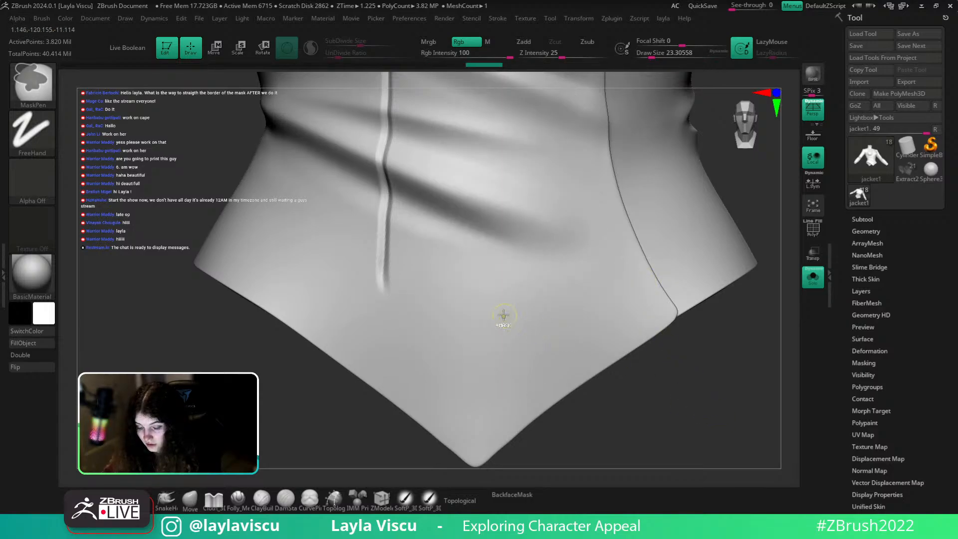
pyautogui.hotkey('ctrl', 'z')
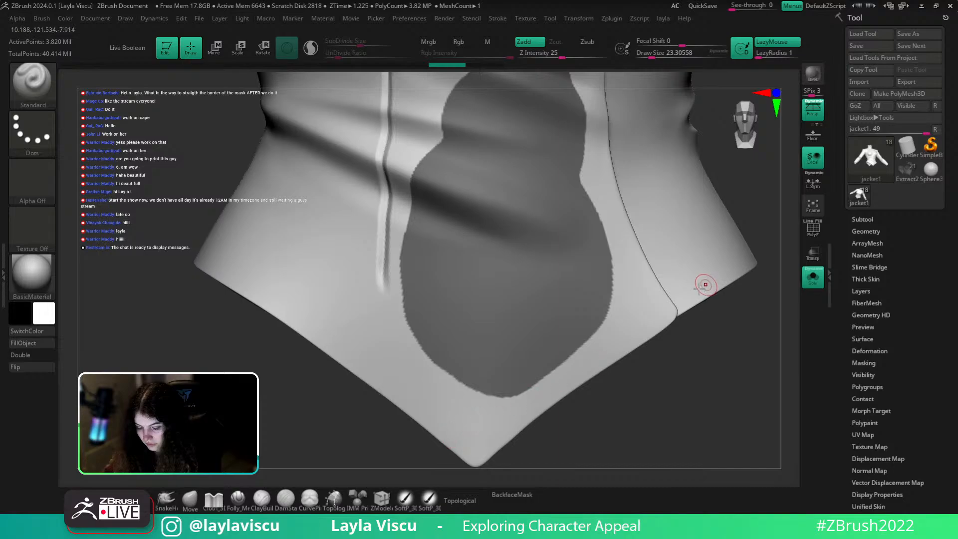
# Choose the MaskCurve brush and cut the mask's lower edge straight along a diagonal parallel to the jacket hem
pyautogui.keyDown('alt'); pyautogui.moveTo(679, 397); pyautogui.dragTo(635, 379); pyautogui.keyUp('alt')
pyautogui.press('ctrl')
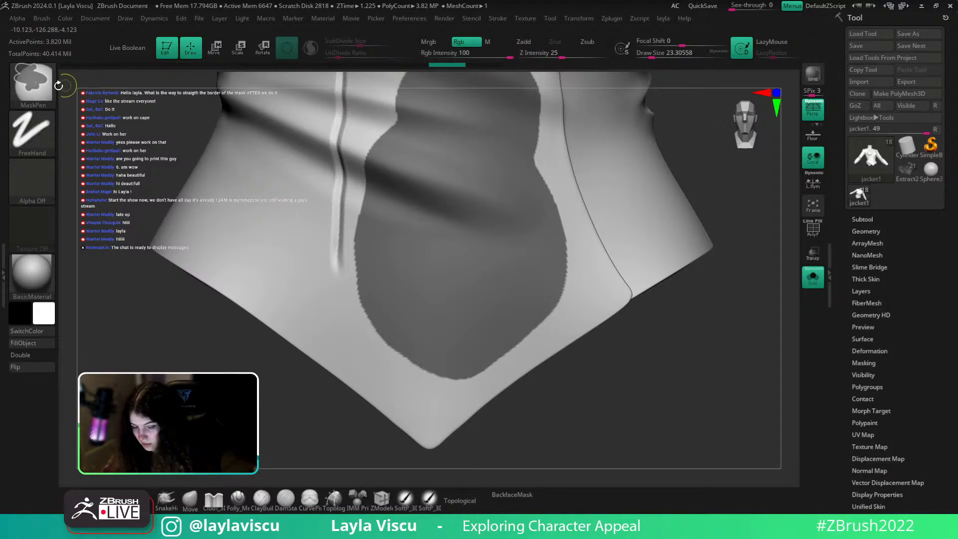
pyautogui.click(49, 87)
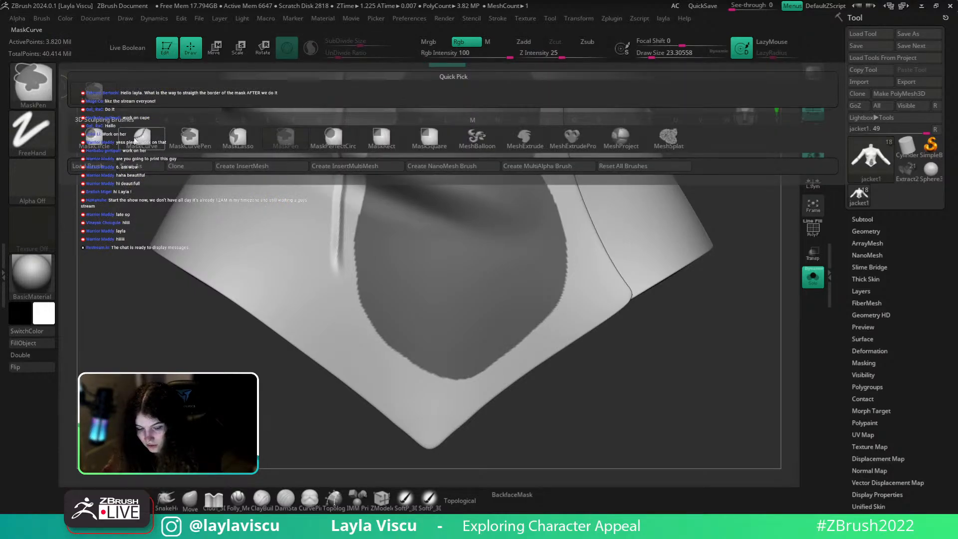
pyautogui.click(150, 140)
pyautogui.moveTo(634, 244); pyautogui.dragTo(524, 313)
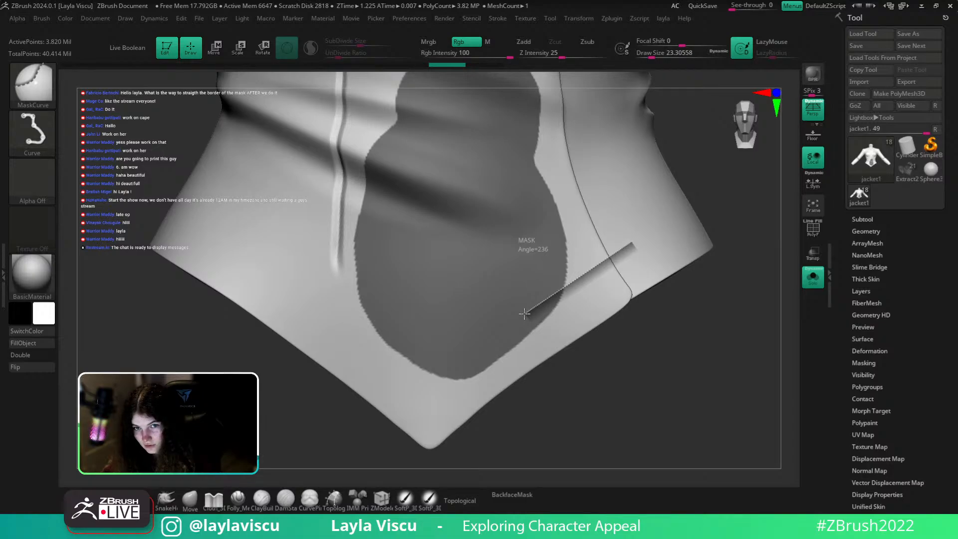
pyautogui.moveTo(524, 313)
pyautogui.mouseDown()
pyautogui.moveTo(335, 439)
pyautogui.moveTo(321, 438)
pyautogui.mouseUp()
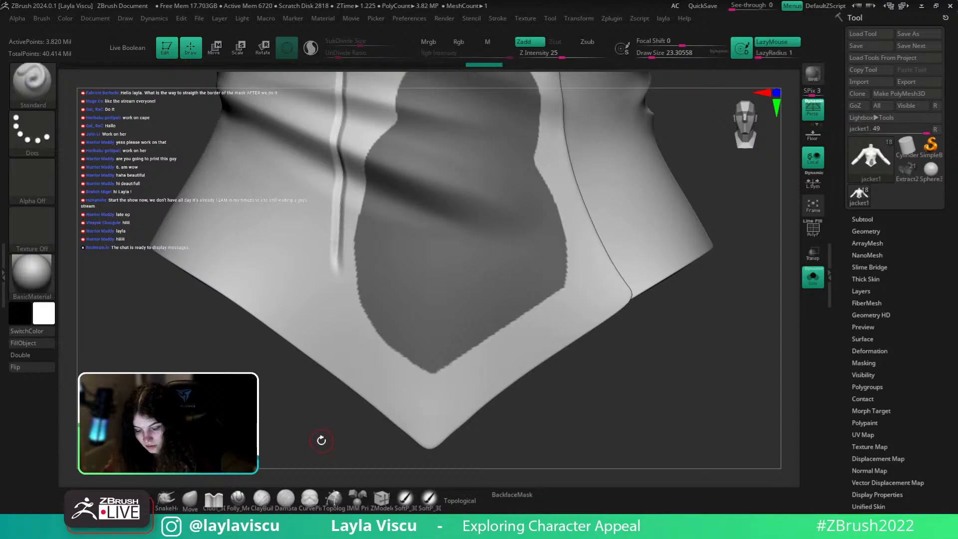
# Try masking the jacket's lower tip below a diagonal mask curve, and undo it
pyautogui.moveTo(639, 250); pyautogui.dragTo(361, 452)
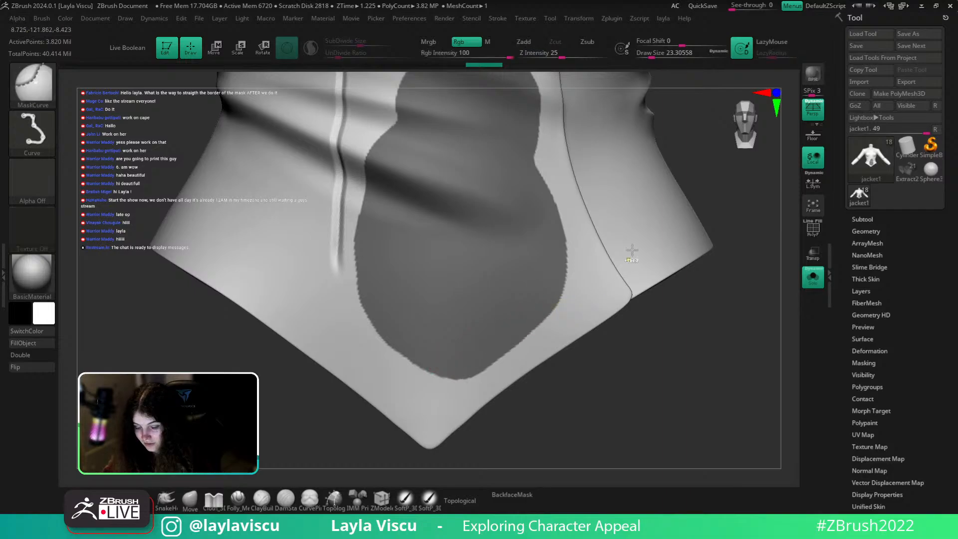
pyautogui.moveTo(635, 234); pyautogui.dragTo(340, 447)
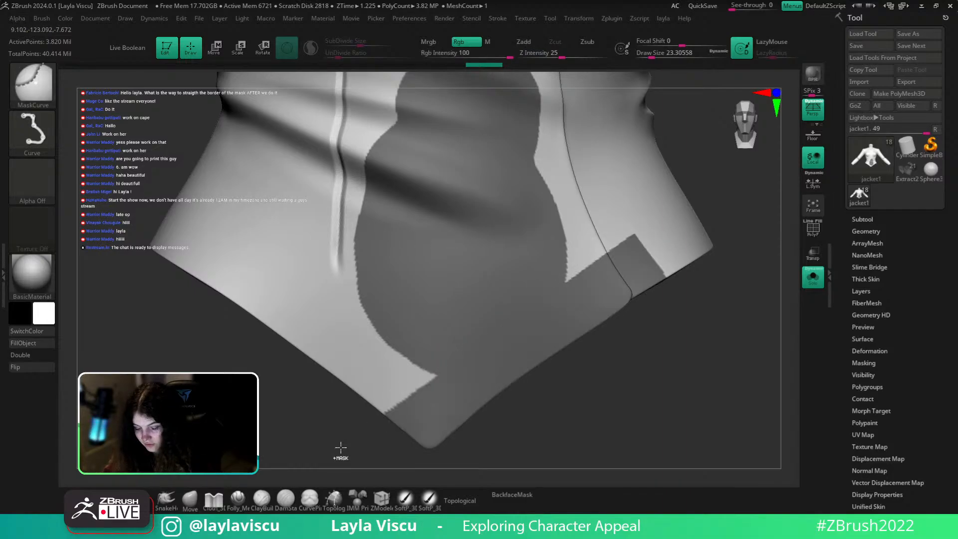
pyautogui.hotkey('ctrl', 'z')
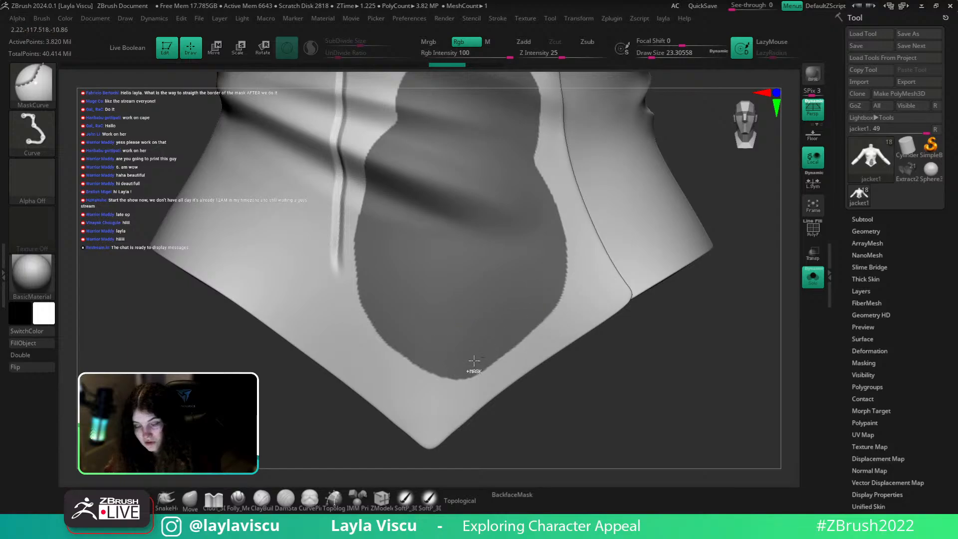
# Trim the mask's lower edge straight with a mask curve, and clear the whole mask from the jacket
pyautogui.moveTo(593, 276); pyautogui.dragTo(569, 329)
pyautogui.moveTo(687, 383)
pyautogui.mouseDown()
pyautogui.moveTo(609, 400)
pyautogui.moveTo(544, 375)
pyautogui.mouseUp()
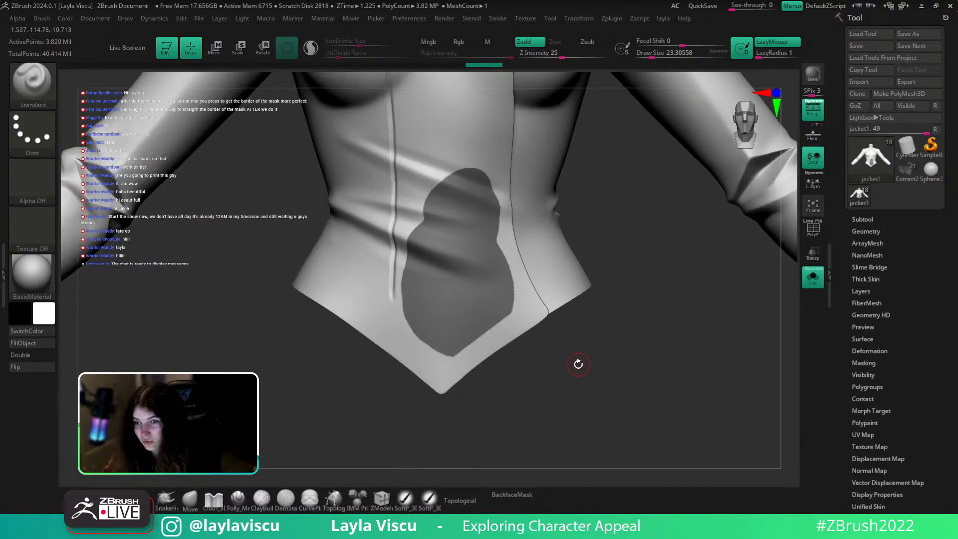
pyautogui.keyDown('ctrl'); pyautogui.moveTo(581, 376); pyautogui.dragTo(499, 357); pyautogui.keyUp('ctrl')
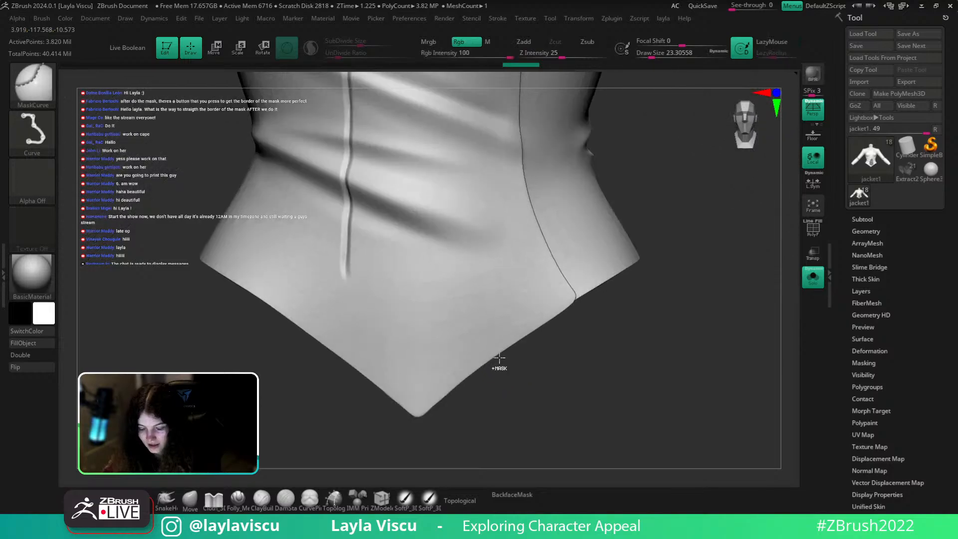
# Discard the trial mask band, switch to the MaskPen brush with a FreeHand stroke, and paint a closed mask loop on the jacket's lower front
pyautogui.keyDown('ctrl'); pyautogui.moveTo(424, 325); pyautogui.dragTo(205, 248); pyautogui.keyUp('ctrl')
pyautogui.press('space')
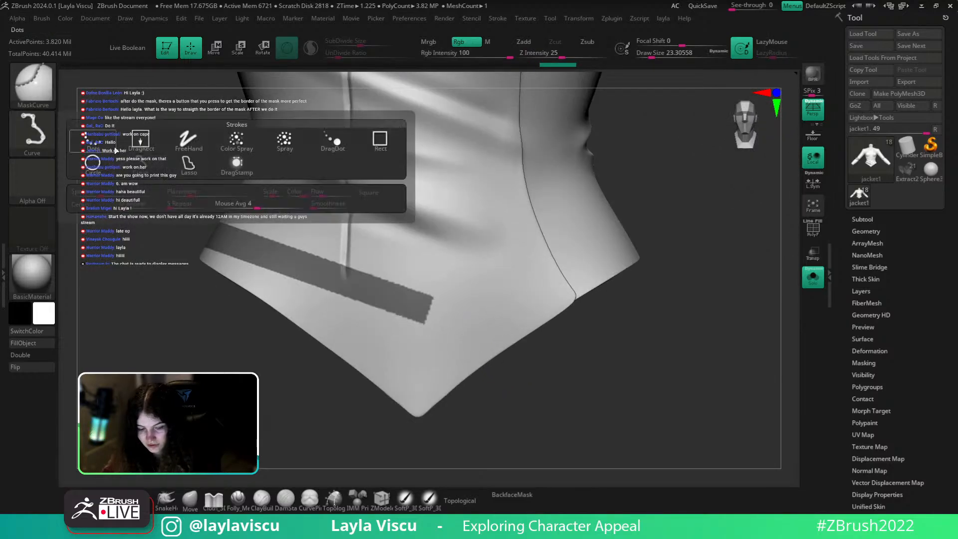
pyautogui.keyDown('ctrl'); pyautogui.click(353, 366); pyautogui.keyUp('ctrl')
pyautogui.click(32, 82)
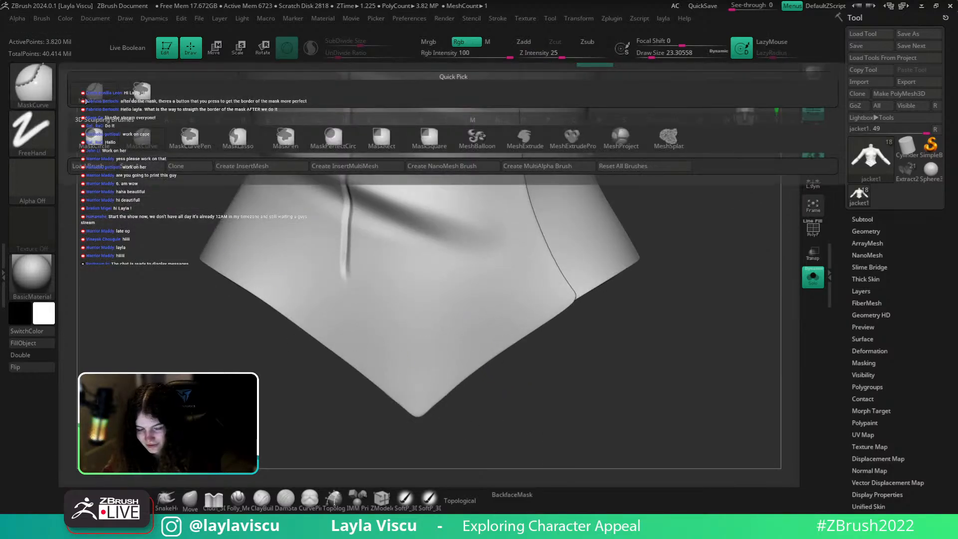
pyautogui.click(150, 99)
pyautogui.moveTo(442, 309)
pyautogui.keyDown('ctrl'); pyautogui.mouseDown()
pyautogui.moveTo(419, 295)
pyautogui.moveTo(513, 248)
pyautogui.moveTo(435, 269)
pyautogui.moveTo(397, 239)
pyautogui.moveTo(497, 196)
pyautogui.moveTo(518, 316)
pyautogui.moveTo(386, 299)
pyautogui.moveTo(391, 273)
pyautogui.mouseUp(); pyautogui.keyUp('ctrl')
pyautogui.keyDown('ctrl'); pyautogui.click(382, 267); pyautogui.keyUp('ctrl')
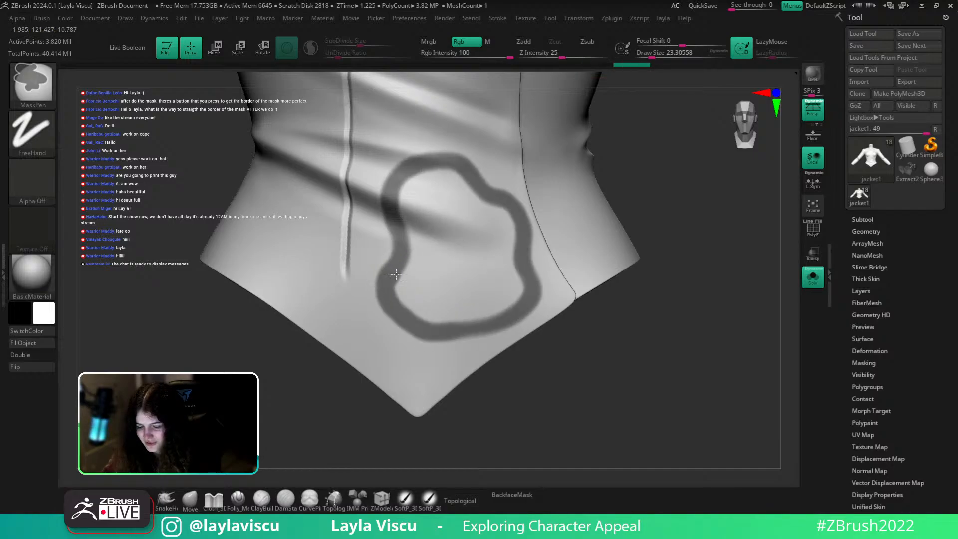
# Open the masking options and expand the Mask Region settings
pyautogui.scroll(-3, 870, 417)
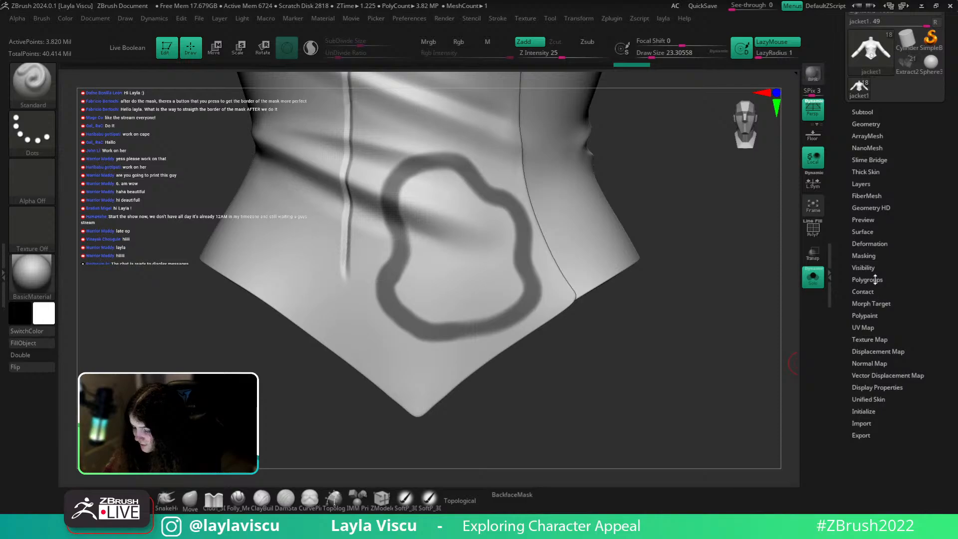
pyautogui.click(863, 255)
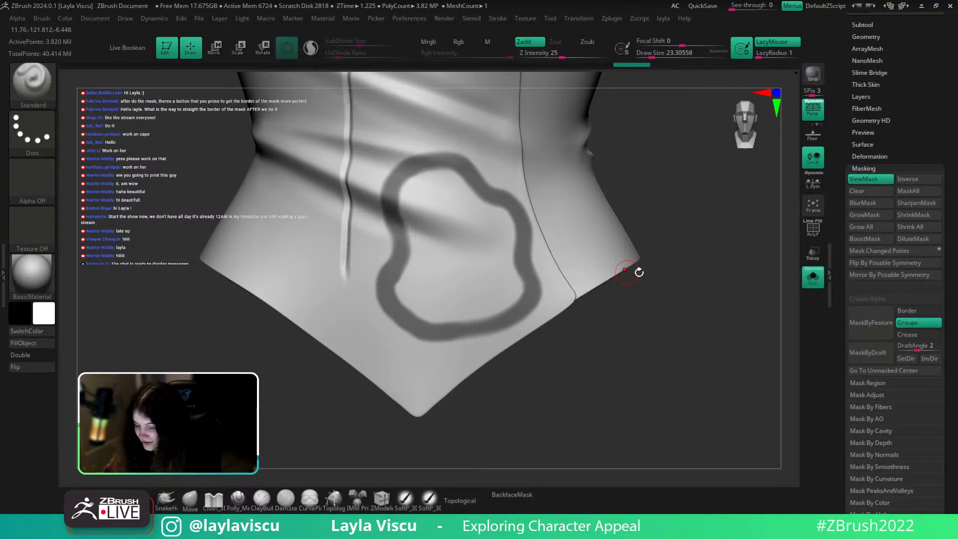
pyautogui.click(882, 382)
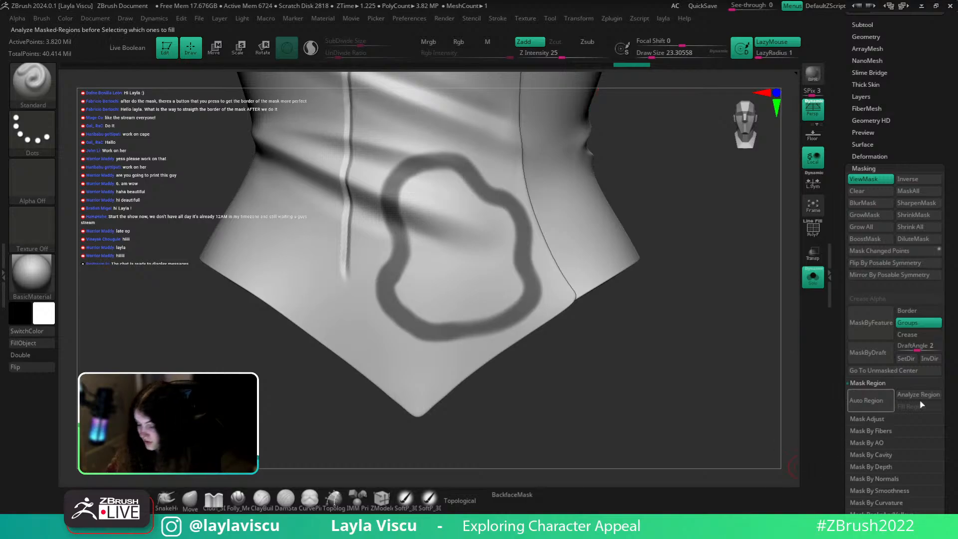
pyautogui.moveTo(950, 410); pyautogui.dragTo(944, 341)
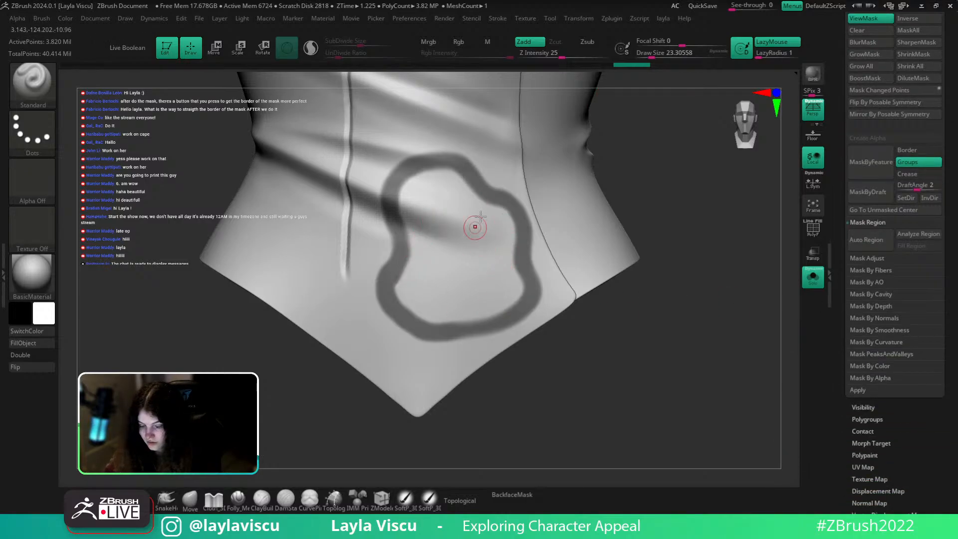
# Clear the loop mask and paint a continuous mask outline around the jacket's full front panel
pyautogui.moveTo(699, 321)
pyautogui.keyDown('alt'); pyautogui.mouseDown(button='right')
pyautogui.moveTo(684, 355)
pyautogui.moveTo(622, 361)
pyautogui.mouseUp(button='right'); pyautogui.keyUp('alt')
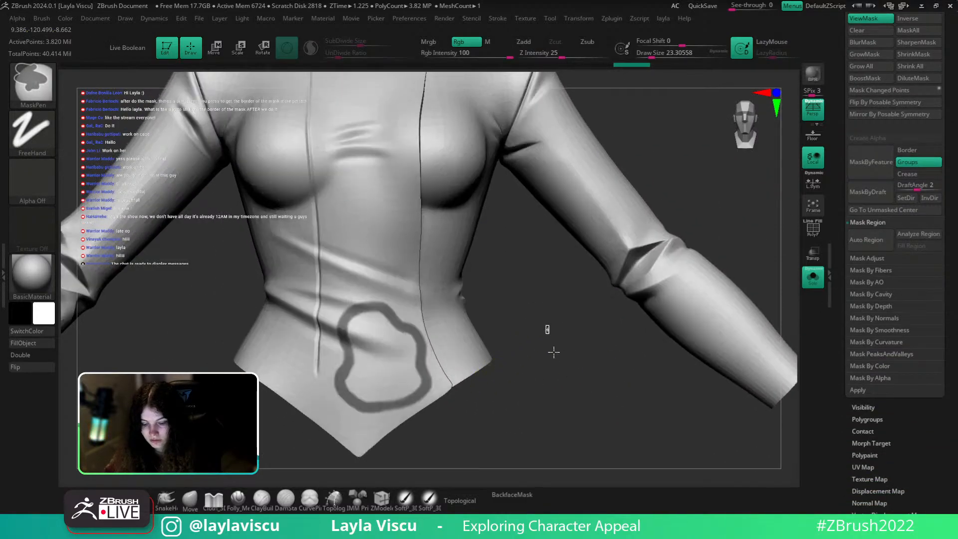
pyautogui.moveTo(553, 348)
pyautogui.keyDown('ctrl'); pyautogui.mouseDown()
pyautogui.moveTo(484, 382)
pyautogui.moveTo(419, 322)
pyautogui.moveTo(405, 219)
pyautogui.moveTo(409, 89)
pyautogui.mouseUp(); pyautogui.keyUp('ctrl')
pyautogui.keyDown('alt'); pyautogui.moveTo(519, 312); pyautogui.dragTo(465, 202, button='right'); pyautogui.keyUp('alt')
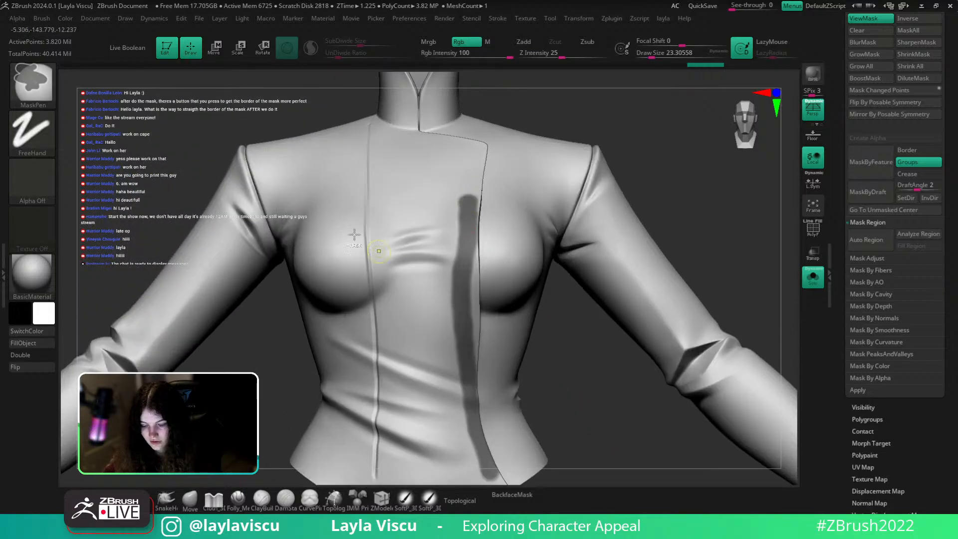
pyautogui.keyDown('alt'); pyautogui.moveTo(596, 380); pyautogui.dragTo(598, 319, button='right'); pyautogui.keyUp('alt')
pyautogui.keyDown('ctrl'); pyautogui.moveTo(599, 319); pyautogui.dragTo(574, 349); pyautogui.keyUp('ctrl')
pyautogui.moveTo(509, 426)
pyautogui.keyDown('ctrl'); pyautogui.mouseDown()
pyautogui.moveTo(489, 376)
pyautogui.moveTo(486, 86)
pyautogui.moveTo(381, 79)
pyautogui.moveTo(394, 452)
pyautogui.moveTo(428, 482)
pyautogui.moveTo(514, 423)
pyautogui.moveTo(496, 401)
pyautogui.moveTo(454, 467)
pyautogui.moveTo(449, 429)
pyautogui.moveTo(434, 463)
pyautogui.moveTo(419, 364)
pyautogui.moveTo(494, 415)
pyautogui.mouseUp(); pyautogui.keyUp('ctrl')
pyautogui.hotkey('ctrl', 'z')
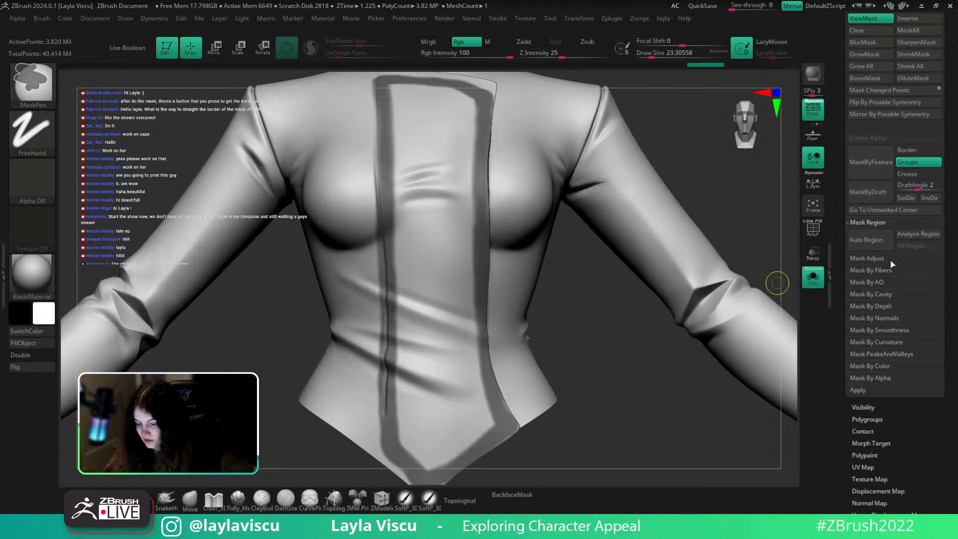
# Analyze the masked regions, mark the inside of the outlined front panel, try Fill Region, and undo the fill
pyautogui.click(917, 233)
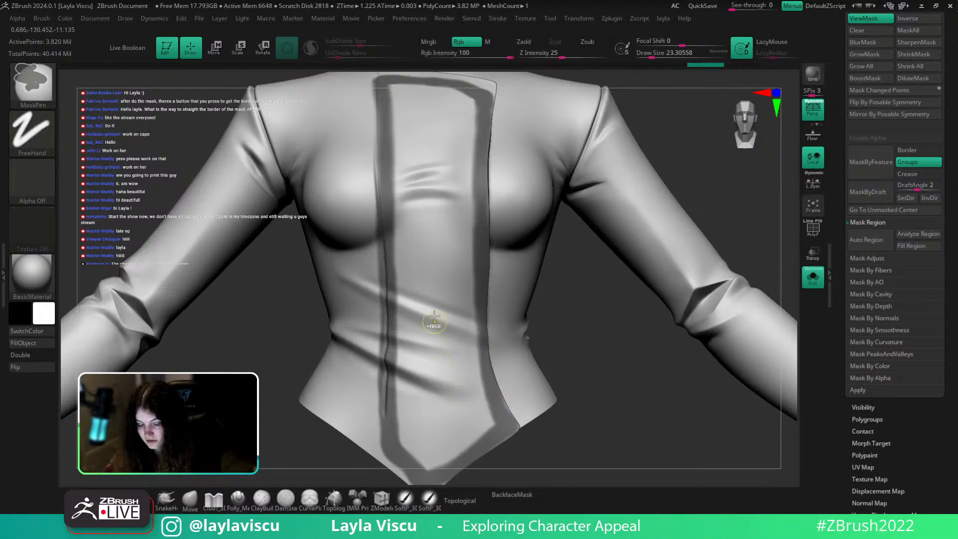
pyautogui.keyDown('ctrl'); pyautogui.moveTo(435, 312); pyautogui.dragTo(442, 364); pyautogui.keyUp('ctrl')
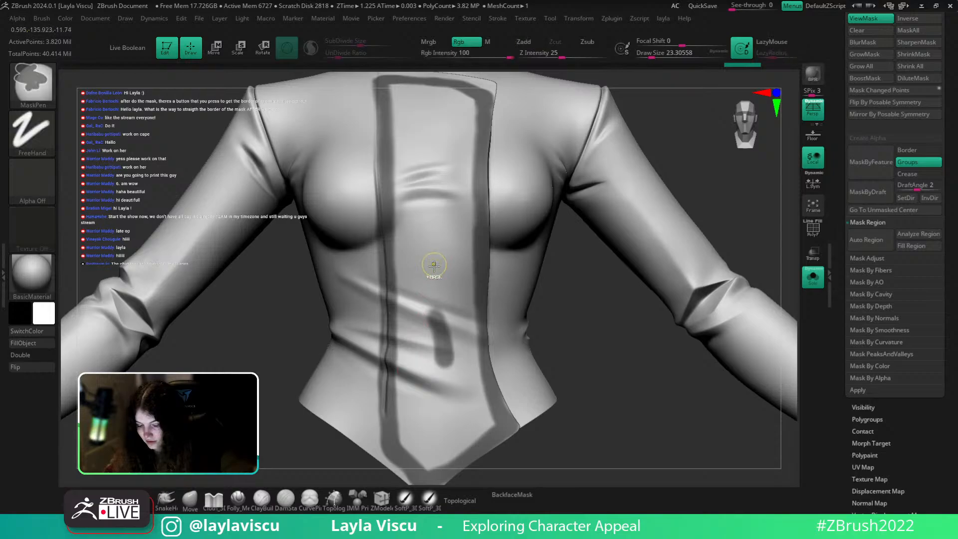
pyautogui.click(907, 249)
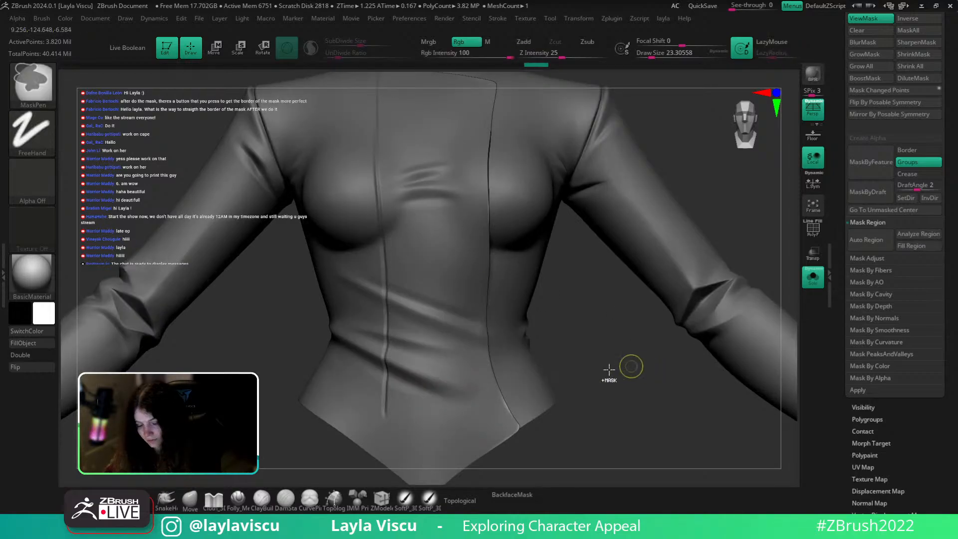
pyautogui.keyDown('ctrl'); pyautogui.click(630, 366); pyautogui.keyUp('ctrl')
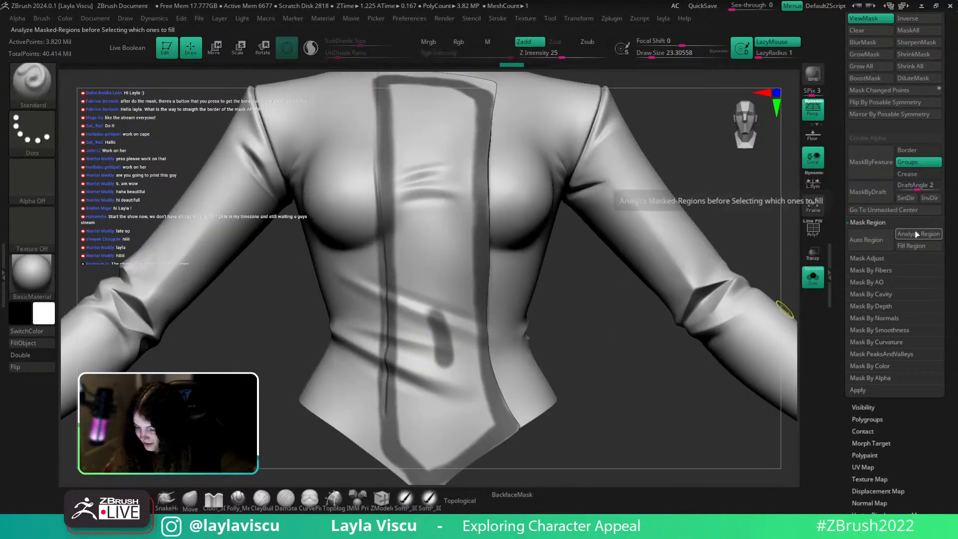
# Try Fill Region again with a second mark inside the front panel outline, and undo the fill and both marks
pyautogui.keyDown('ctrl'); pyautogui.moveTo(434, 283); pyautogui.dragTo(441, 302); pyautogui.keyUp('ctrl')
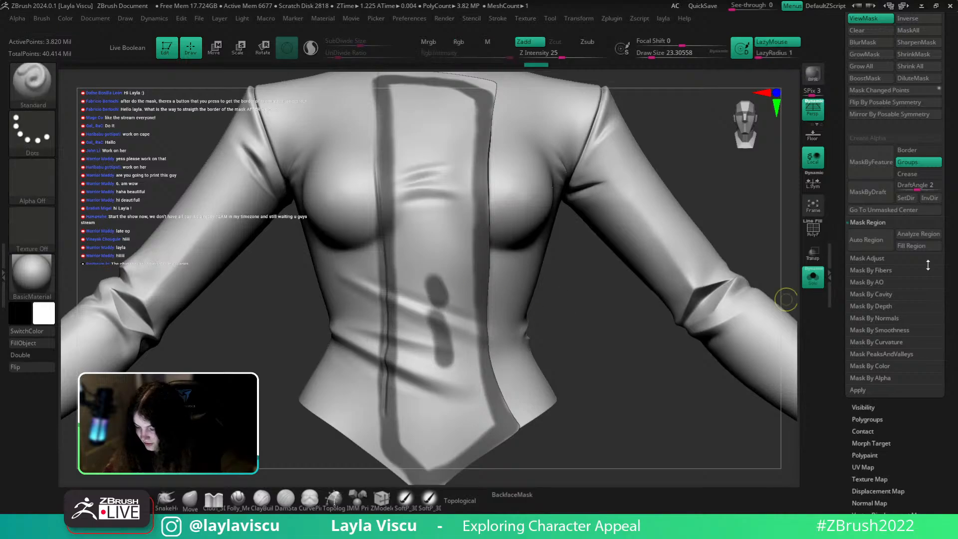
pyautogui.click(913, 248)
pyautogui.hotkey('ctrl', 'z')
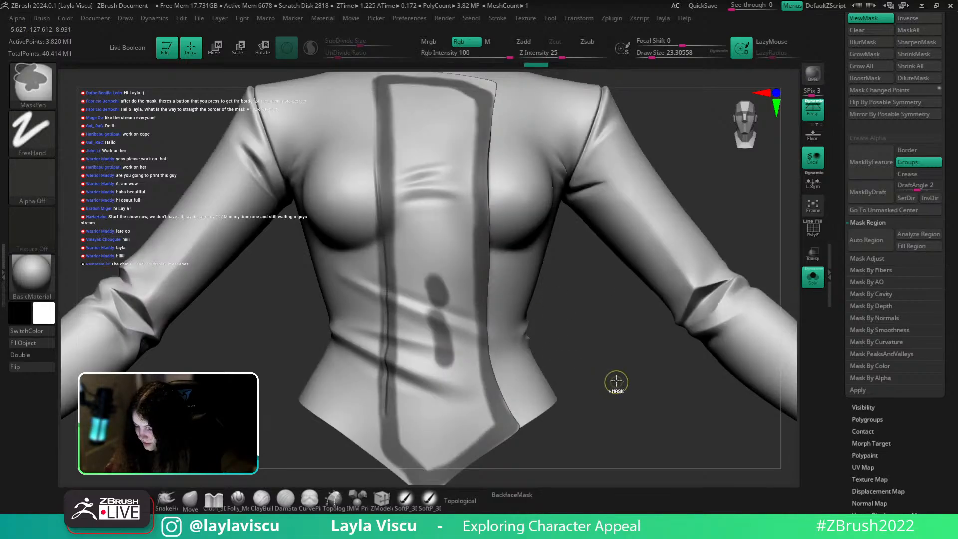
pyautogui.hotkey('ctrl', 'z')
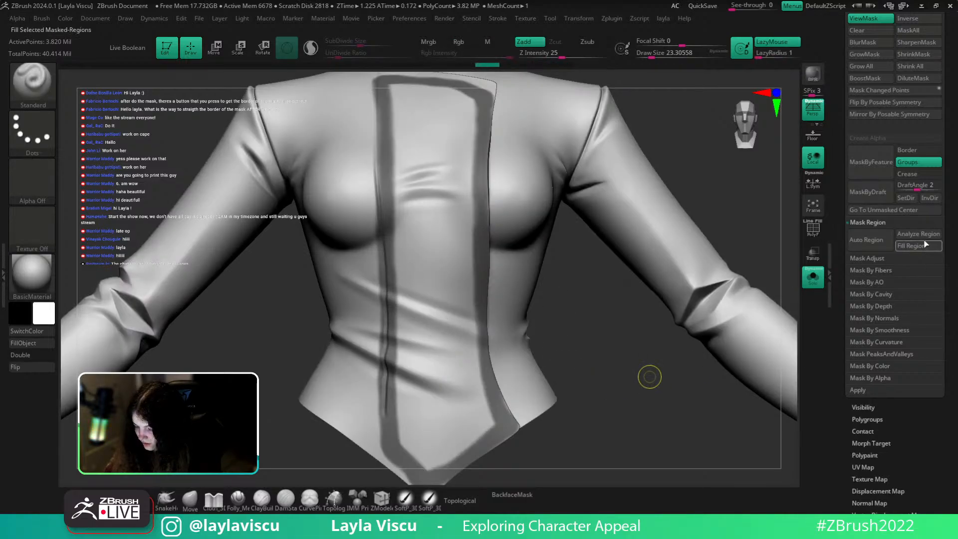
# Clear the outline, paint a closed mask ring at the waist with a dot inside, try Fill Region, and undo the fill
pyautogui.keyDown('ctrl'); pyautogui.moveTo(559, 359); pyautogui.dragTo(565, 372); pyautogui.keyUp('ctrl')
pyautogui.moveTo(397, 343)
pyautogui.keyDown('ctrl'); pyautogui.mouseDown()
pyautogui.moveTo(462, 326)
pyautogui.moveTo(375, 383)
pyautogui.moveTo(395, 311)
pyautogui.mouseUp(); pyautogui.keyUp('ctrl')
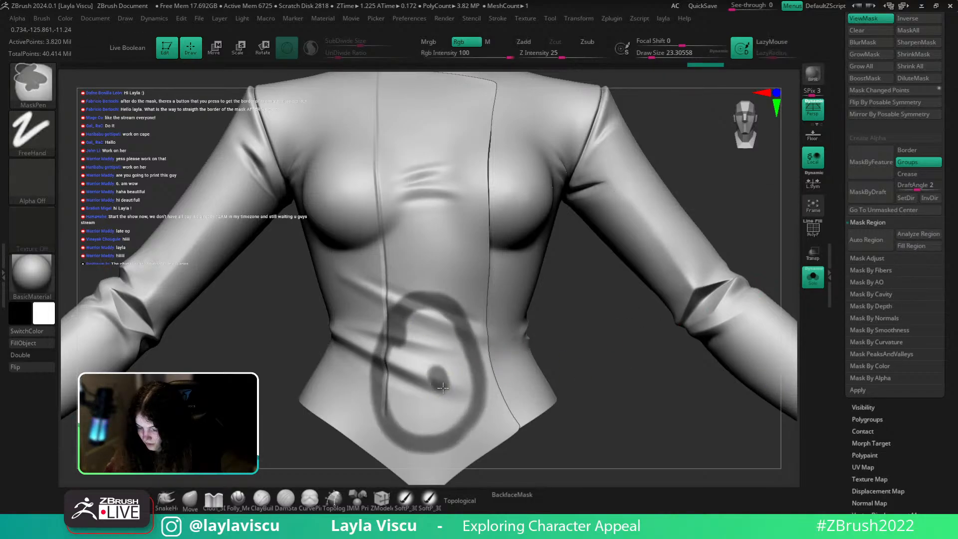
pyautogui.click(910, 245)
pyautogui.hotkey('ctrl', 'z')
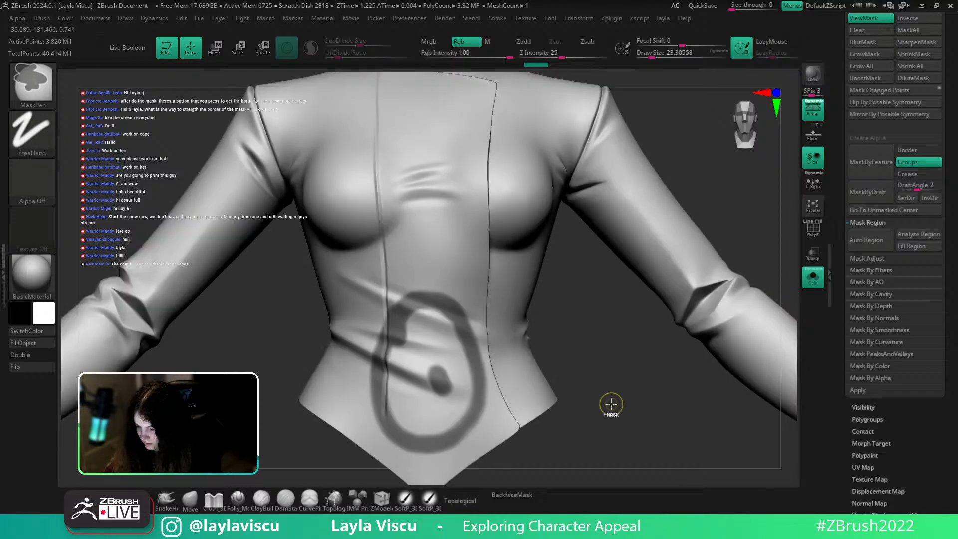
# Replace the ring with a smaller closed mask ring without an inner mark, try Fill Region, and undo the fill
pyautogui.keyDown('ctrl'); pyautogui.moveTo(611, 404); pyautogui.dragTo(647, 442); pyautogui.keyUp('ctrl')
pyautogui.moveTo(399, 384)
pyautogui.keyDown('ctrl'); pyautogui.mouseDown()
pyautogui.moveTo(440, 334)
pyautogui.moveTo(435, 442)
pyautogui.moveTo(405, 357)
pyautogui.mouseUp(); pyautogui.keyUp('ctrl')
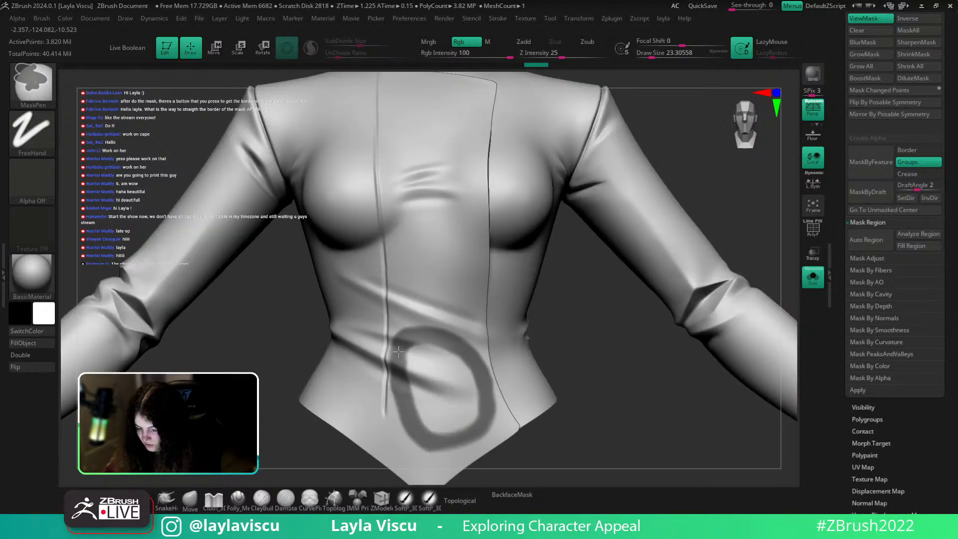
pyautogui.click(933, 249)
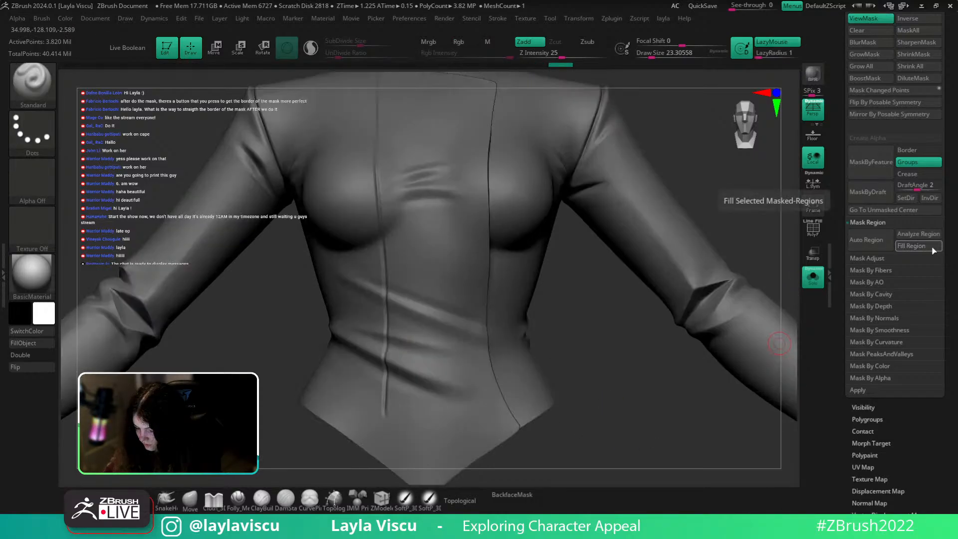
pyautogui.hotkey('ctrl', 'z')
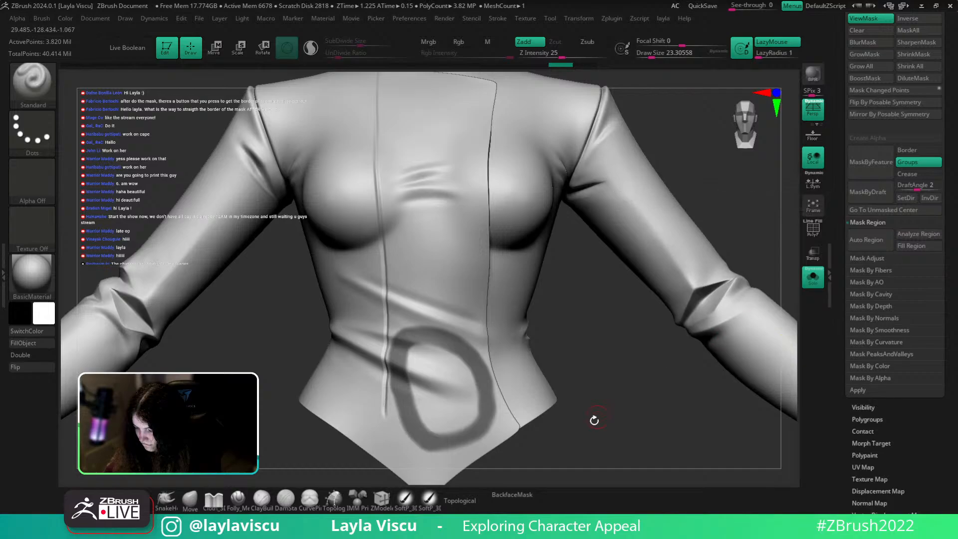
# Clear the ring, reduce the draw size to about 11.69, paint a closed mask loop on the lower front, and fill its region
pyautogui.keyDown('alt'); pyautogui.moveTo(592, 421); pyautogui.dragTo(574, 334); pyautogui.keyUp('alt')
pyautogui.keyDown('ctrl'); pyautogui.moveTo(498, 269); pyautogui.dragTo(508, 280); pyautogui.keyUp('ctrl')
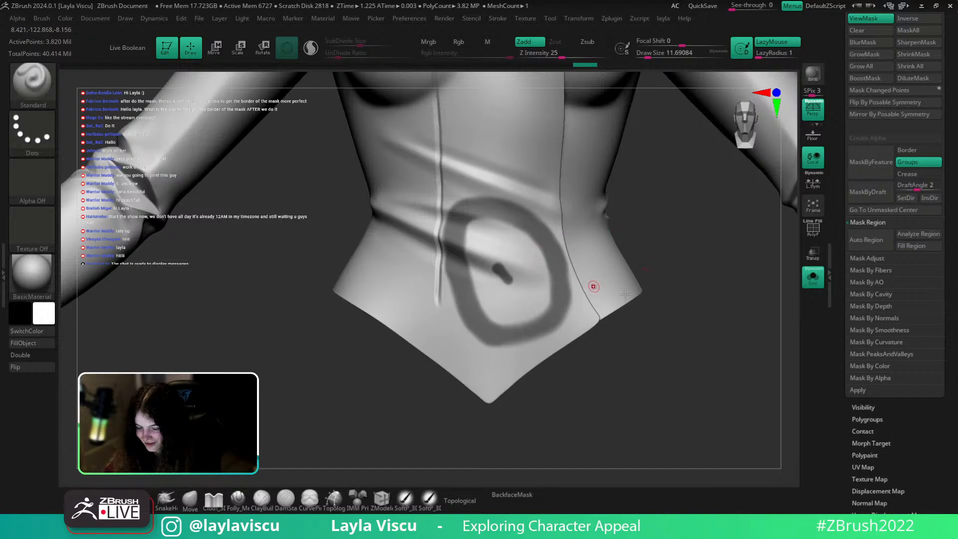
pyautogui.keyDown('ctrl'); pyautogui.click(716, 332); pyautogui.keyUp('ctrl')
pyautogui.moveTo(459, 292)
pyautogui.keyDown('ctrl'); pyautogui.mouseDown()
pyautogui.moveTo(463, 279)
pyautogui.moveTo(543, 248)
pyautogui.moveTo(473, 333)
pyautogui.moveTo(455, 290)
pyautogui.moveTo(507, 290)
pyautogui.mouseUp(); pyautogui.keyUp('ctrl')
pyautogui.click(921, 247)
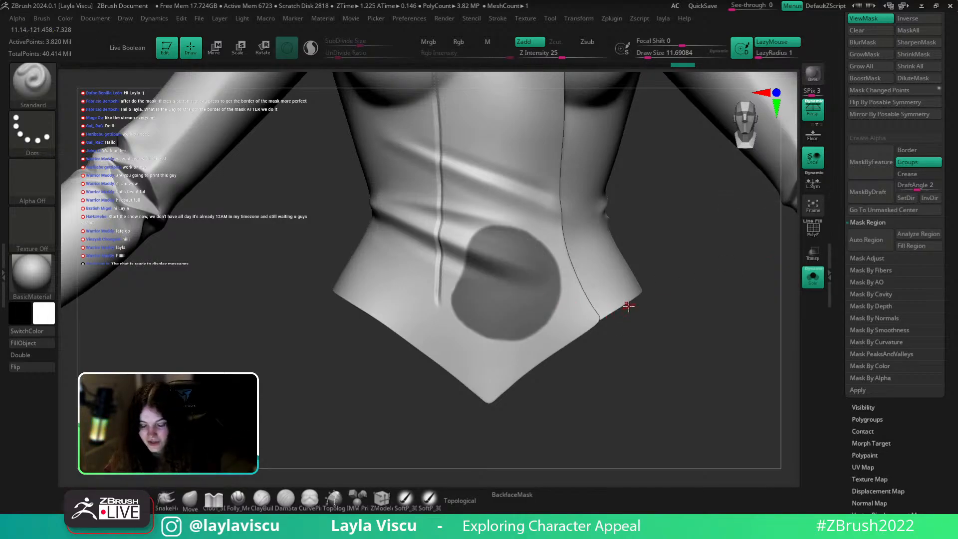
# Replace the filled mask with a pear-shaped closed loop on the lower front, mark its inside, and fill its region
pyautogui.moveTo(700, 300)
pyautogui.keyDown('alt'); pyautogui.mouseDown()
pyautogui.moveTo(691, 344)
pyautogui.moveTo(700, 358)
pyautogui.mouseUp(); pyautogui.keyUp('alt')
pyautogui.moveTo(465, 335)
pyautogui.keyDown('ctrl'); pyautogui.mouseDown()
pyautogui.moveTo(475, 308)
pyautogui.moveTo(527, 285)
pyautogui.moveTo(546, 372)
pyautogui.moveTo(460, 352)
pyautogui.moveTo(465, 332)
pyautogui.mouseUp(); pyautogui.keyUp('ctrl')
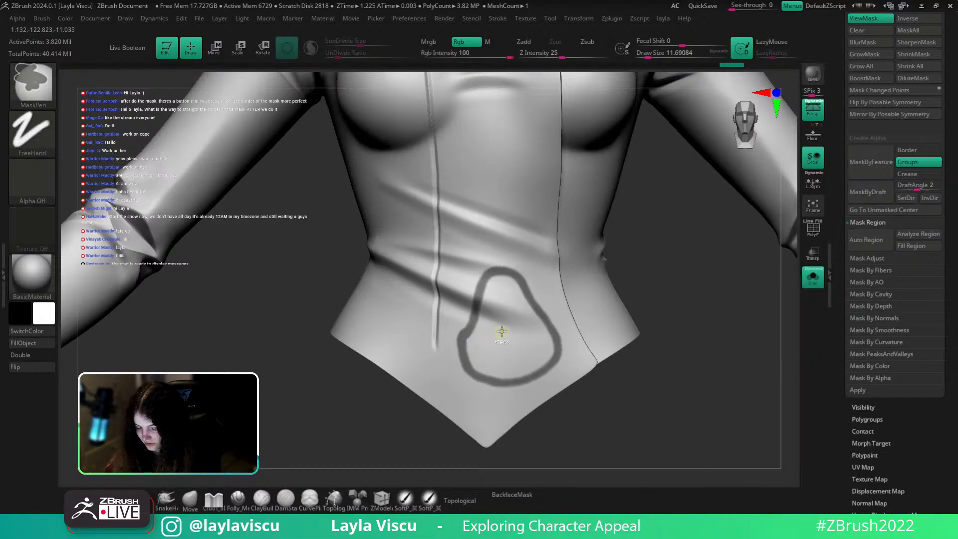
pyautogui.keyDown('ctrl'); pyautogui.moveTo(504, 330); pyautogui.dragTo(508, 344); pyautogui.keyUp('ctrl')
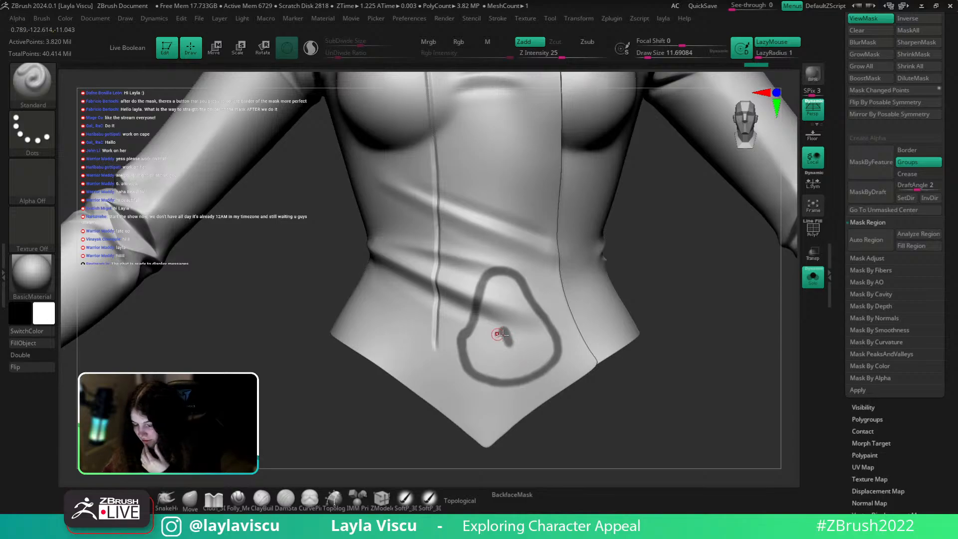
pyautogui.click(923, 245)
pyautogui.moveTo(555, 396)
pyautogui.keyDown('ctrl'); pyautogui.mouseDown(button='right')
pyautogui.moveTo(627, 440)
pyautogui.moveTo(603, 391)
pyautogui.mouseUp(button='right'); pyautogui.keyUp('ctrl')
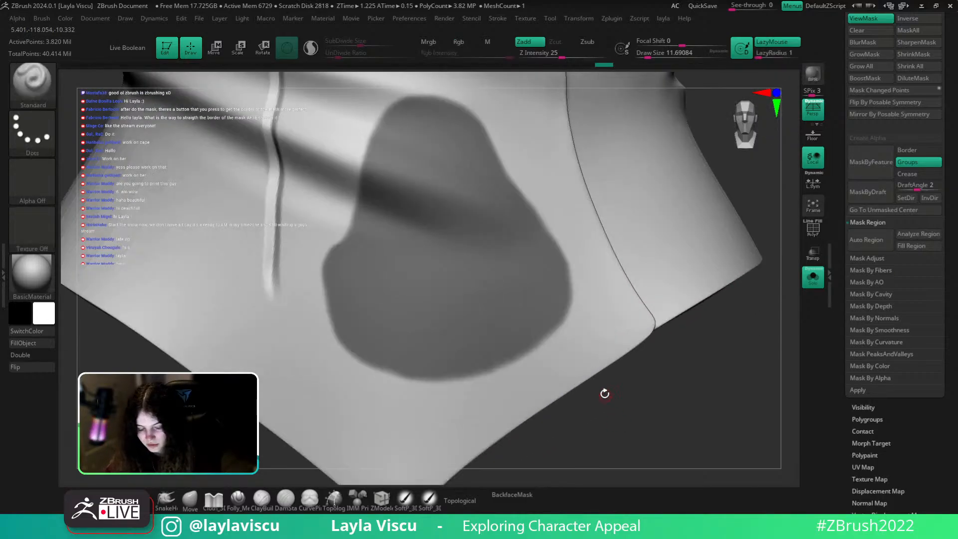
# Sharpen the pear-shaped mask's edge, blur it with BlurMask, and sharpen it again with SharpenMask
pyautogui.keyDown('ctrl'); pyautogui.keyDown('alt'); pyautogui.click(575, 310); pyautogui.keyUp('alt'); pyautogui.keyUp('ctrl')
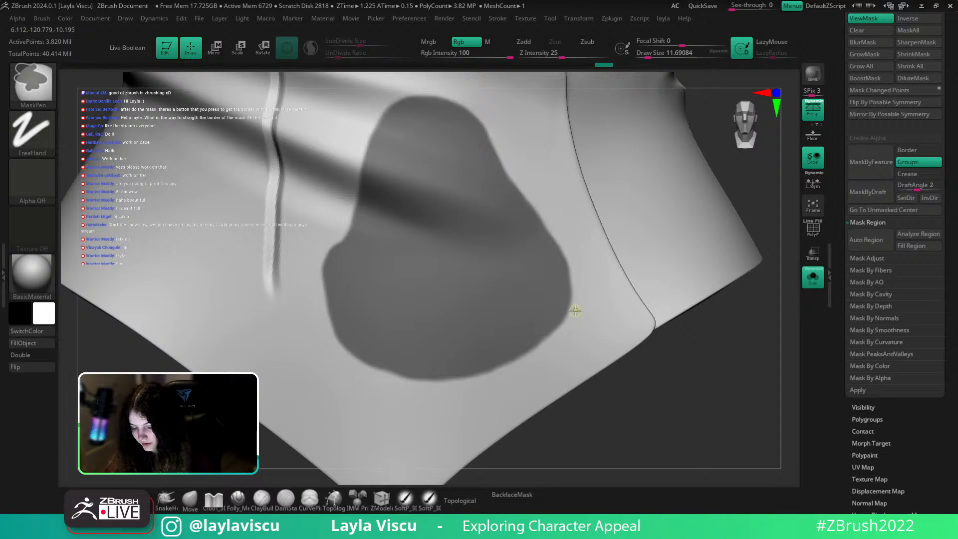
pyautogui.scroll(-3, 900, 349)
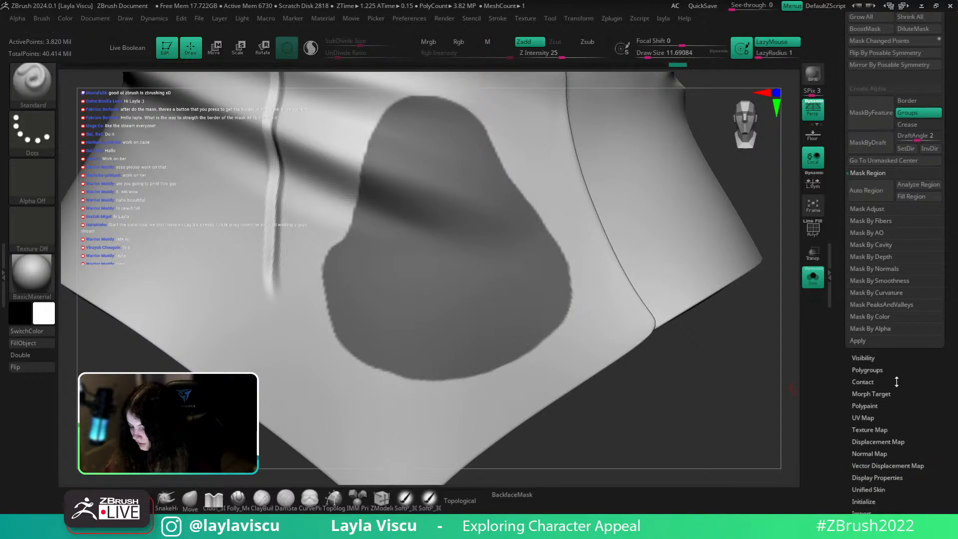
pyautogui.scroll(6, 900, 319)
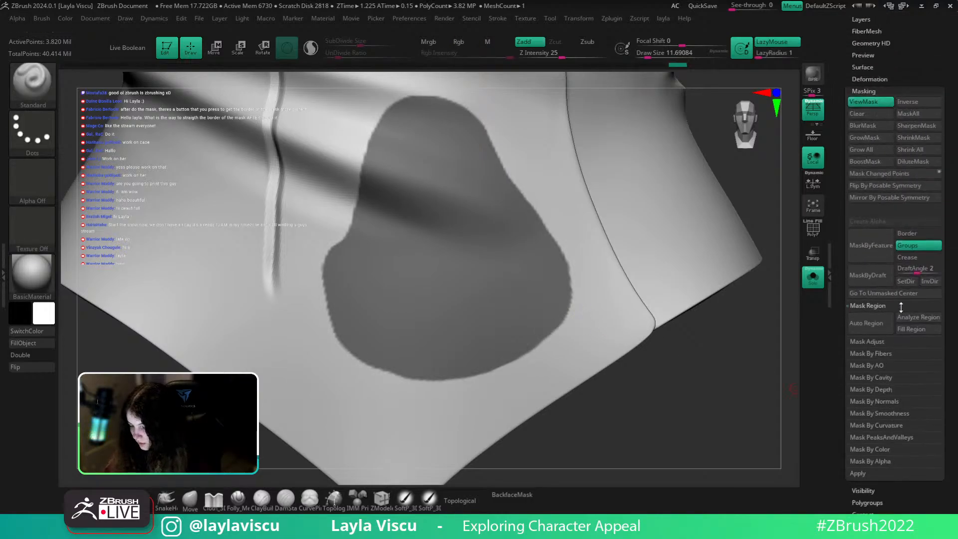
pyautogui.click(870, 92)
pyautogui.click(871, 128)
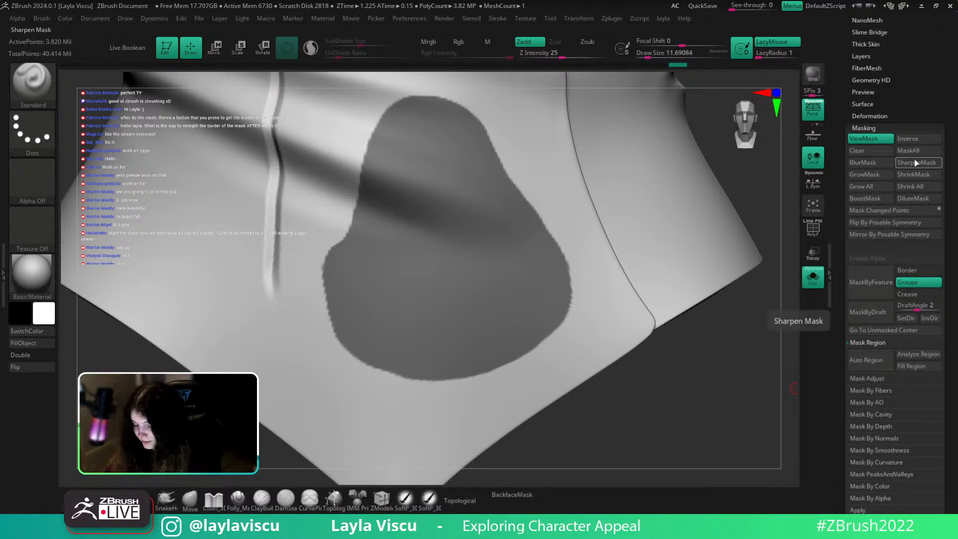
pyautogui.click(879, 166)
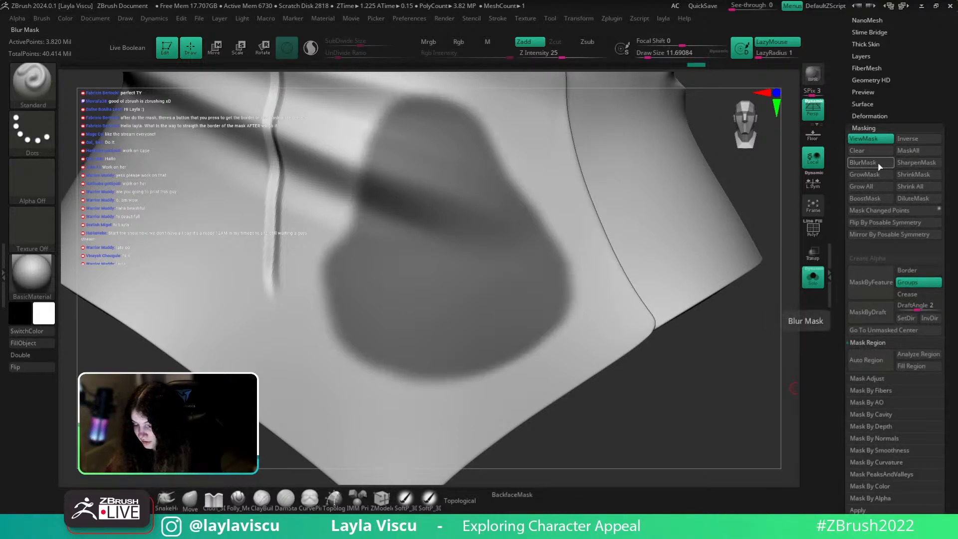
pyautogui.click(910, 163)
# Blur the pear-shaped mask's edge once more and apply BoostMask in several passes
pyautogui.click(870, 198)
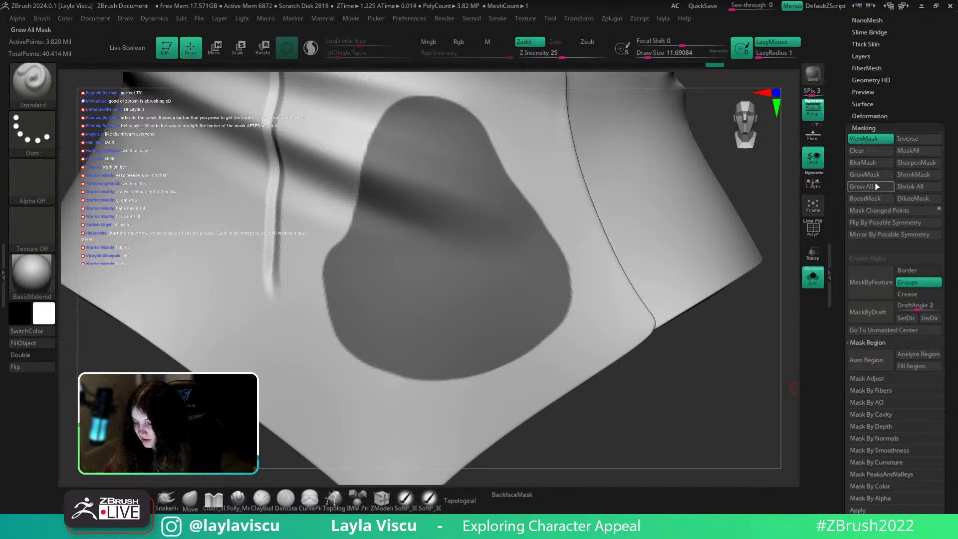
pyautogui.click(871, 198)
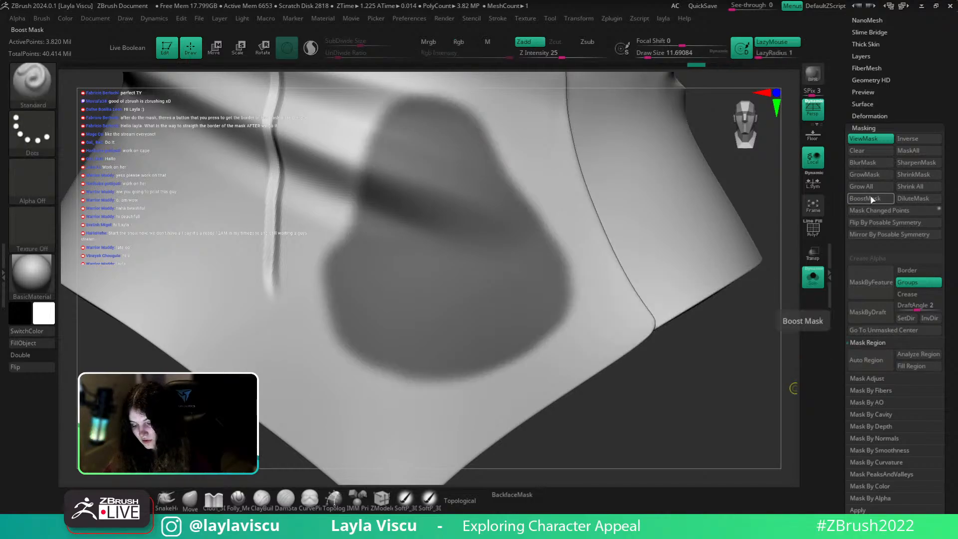
pyautogui.click(870, 199)
pyautogui.click(870, 199)
pyautogui.click(870, 198)
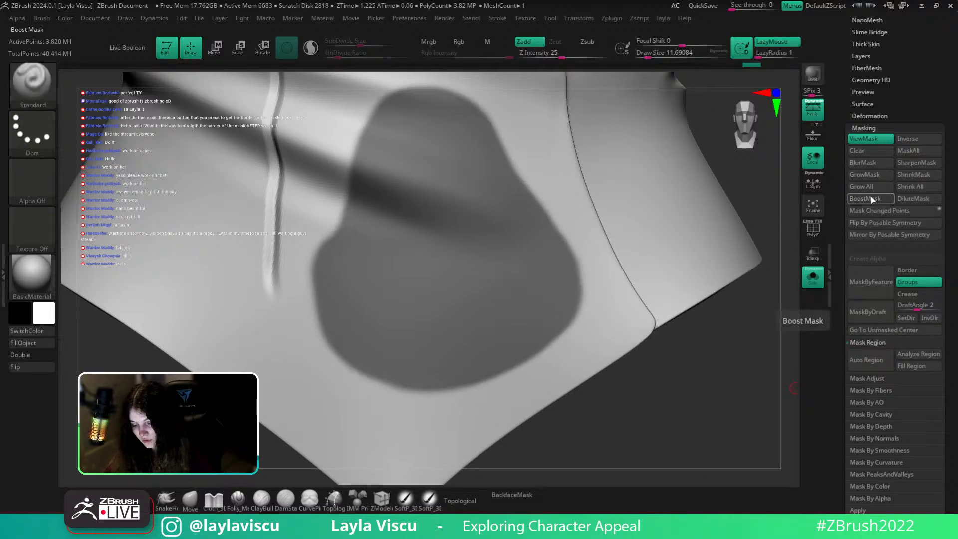
# Apply BoostMask twice more to the pear-shaped mask on the jacket, and expand it with GrowMask
pyautogui.click(871, 199)
pyautogui.click(870, 199)
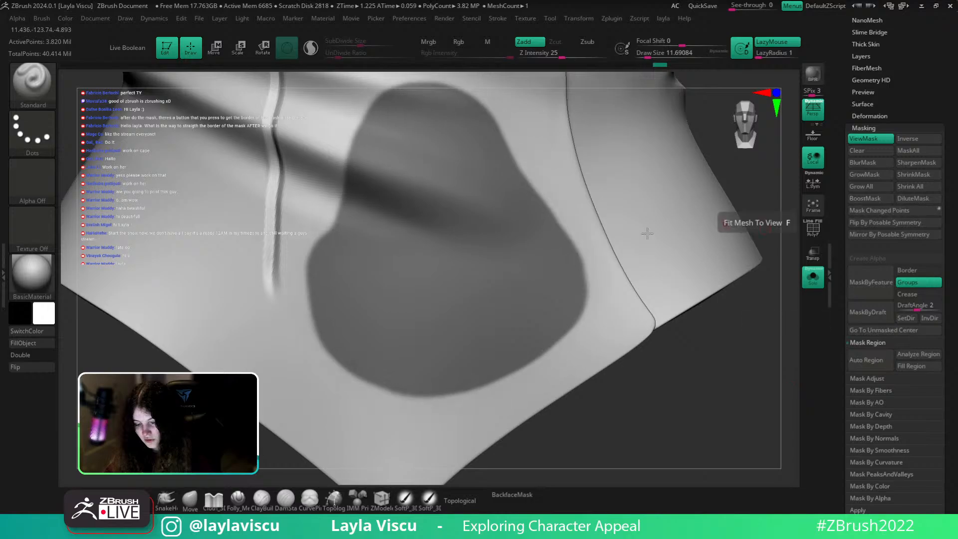
pyautogui.click(886, 177)
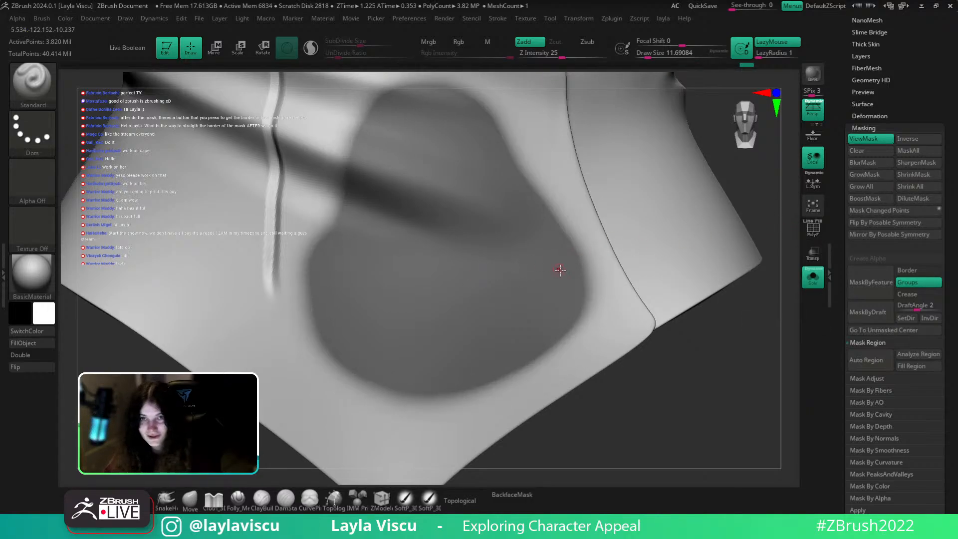
# Clear the jacket mask and turn off Solo mode to display the full officer figure
pyautogui.keyDown('ctrl'); pyautogui.click(734, 370); pyautogui.keyUp('ctrl')
pyautogui.moveTo(733, 370)
pyautogui.keyDown('ctrl'); pyautogui.mouseDown(button='right')
pyautogui.moveTo(675, 325)
pyautogui.moveTo(652, 412)
pyautogui.moveTo(568, 404)
pyautogui.mouseUp(button='right'); pyautogui.keyUp('ctrl')
pyautogui.click(690, 299)
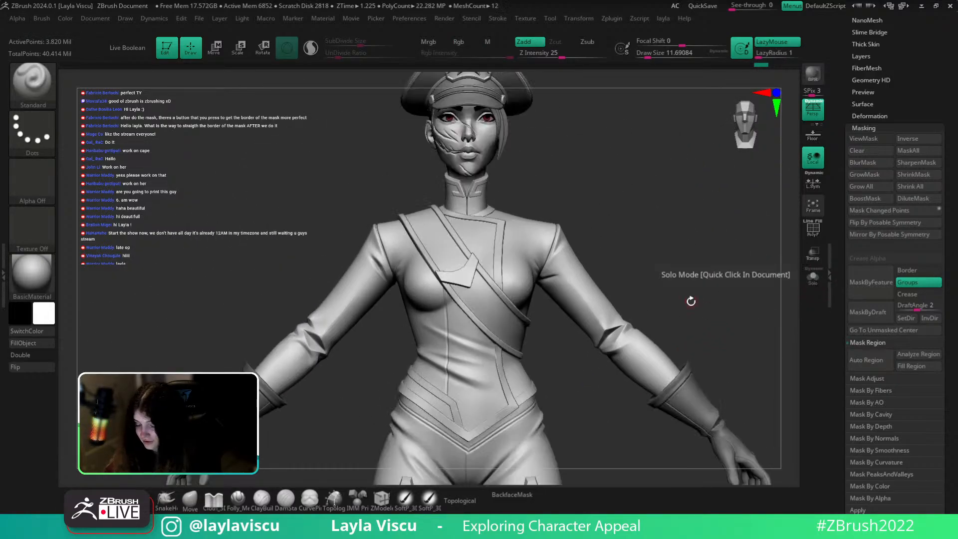
pyautogui.keyDown('alt'); pyautogui.moveTo(690, 300); pyautogui.dragTo(682, 252, button='right'); pyautogui.keyUp('alt')
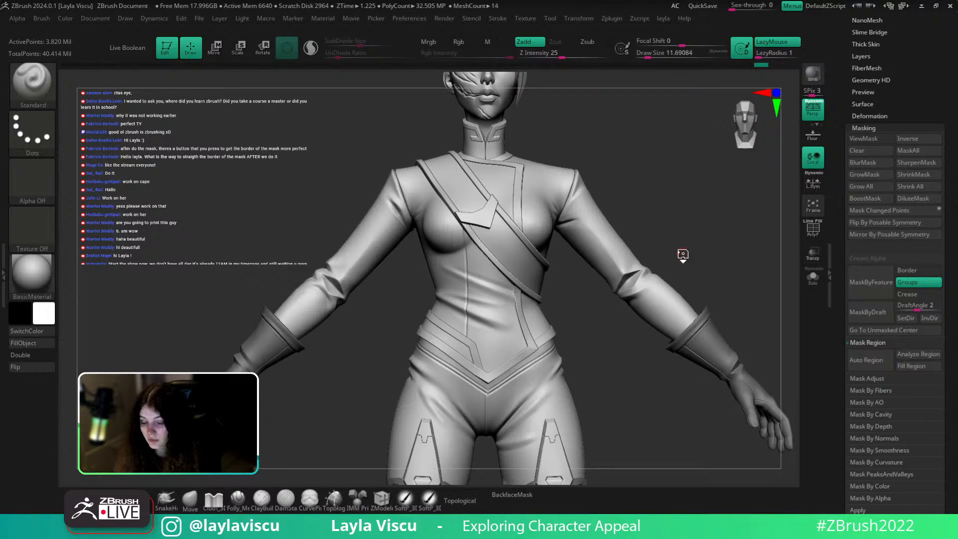
pyautogui.moveTo(700, 231)
pyautogui.keyDown('ctrl'); pyautogui.mouseDown(button='right')
pyautogui.moveTo(694, 197)
pyautogui.moveTo(639, 225)
pyautogui.moveTo(665, 207)
pyautogui.mouseUp(button='right'); pyautogui.keyUp('ctrl')
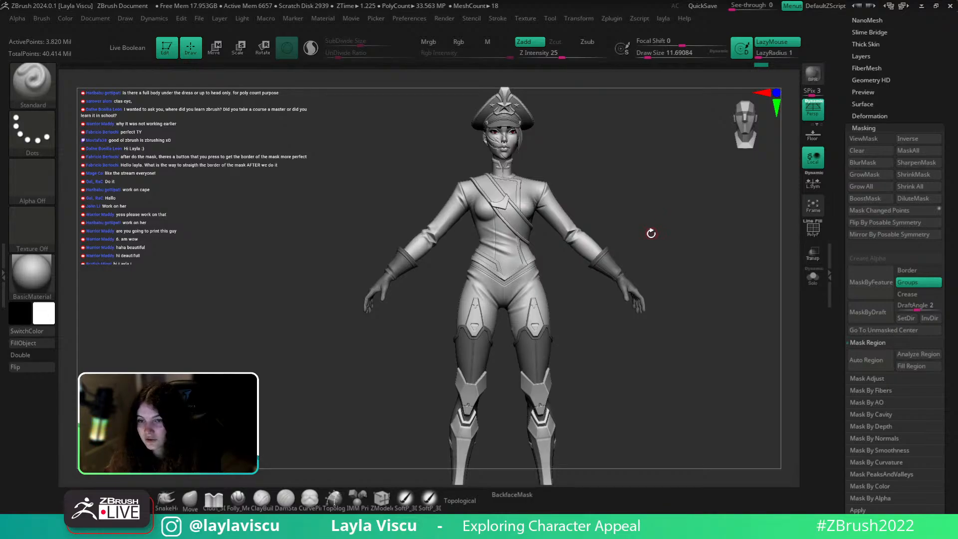
pyautogui.keyDown('alt'); pyautogui.moveTo(629, 202); pyautogui.dragTo(647, 248); pyautogui.keyUp('alt')
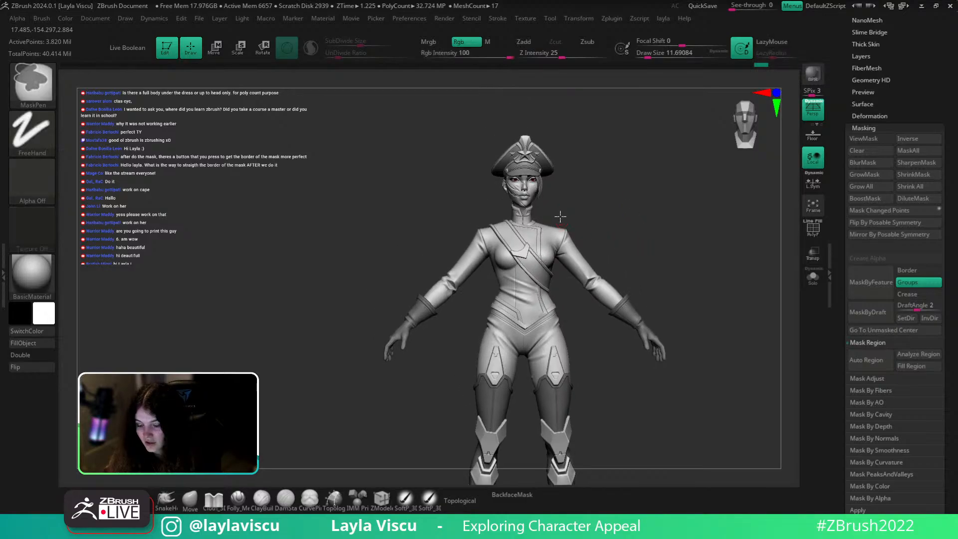
pyautogui.keyDown('ctrl'); pyautogui.moveTo(560, 214); pyautogui.dragTo(549, 184, button='right'); pyautogui.keyUp('ctrl')
pyautogui.keyDown('ctrl'); pyautogui.moveTo(648, 204); pyautogui.dragTo(617, 221, button='right'); pyautogui.keyUp('ctrl')
pyautogui.keyDown('alt'); pyautogui.moveTo(647, 242); pyautogui.dragTo(642, 199); pyautogui.keyUp('alt')
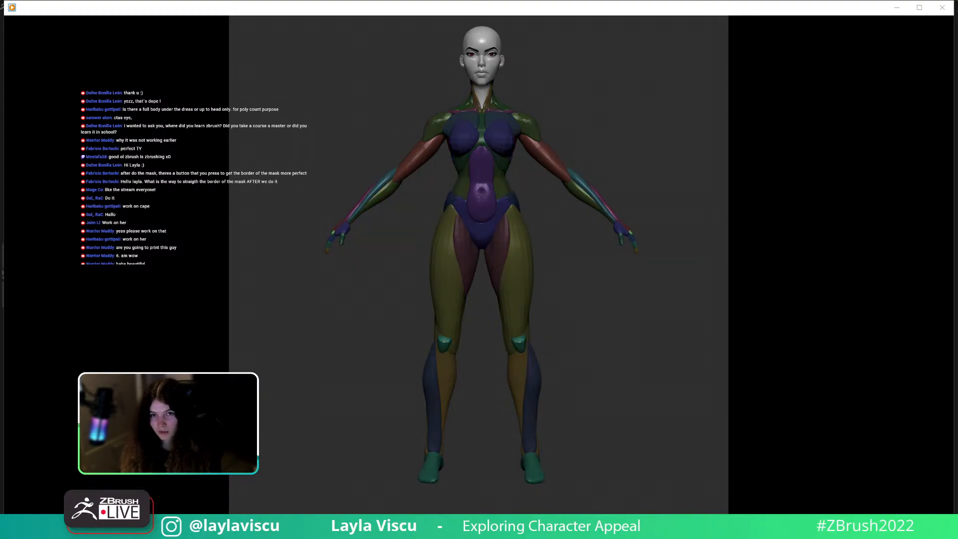
# Minimize the timelapse video and examine the body reference images front_color.jpg, back_color.jpg and front_grey.jpg in the image viewer
pyautogui.click(899, 9)
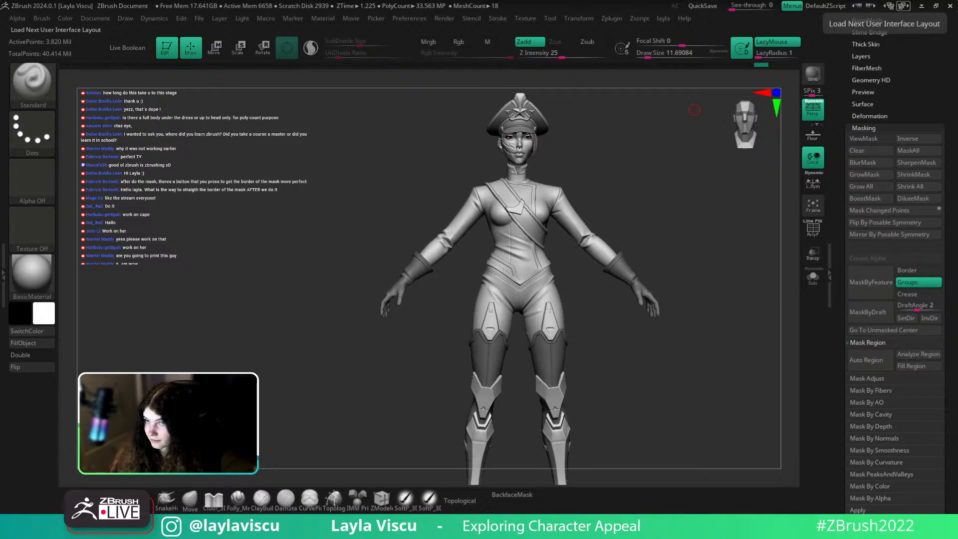
pyautogui.click(653, 265)
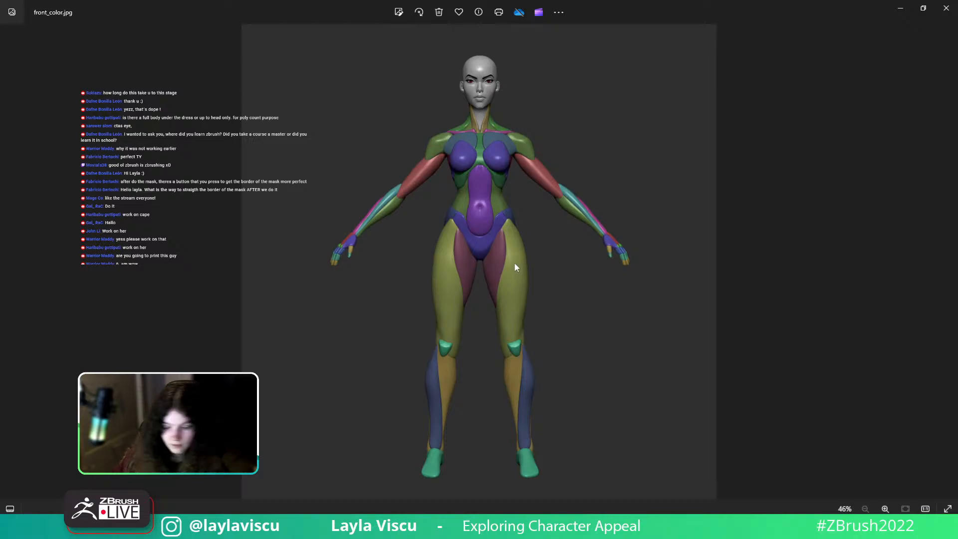
pyautogui.press('Left')
pyautogui.press('Left')
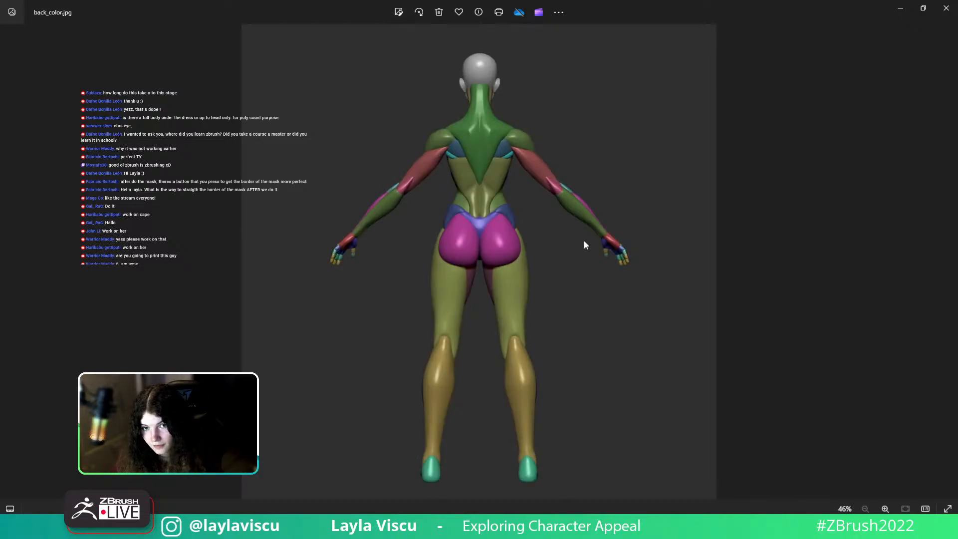
pyautogui.press('Right')
pyautogui.press('Right')
pyautogui.press('Right')
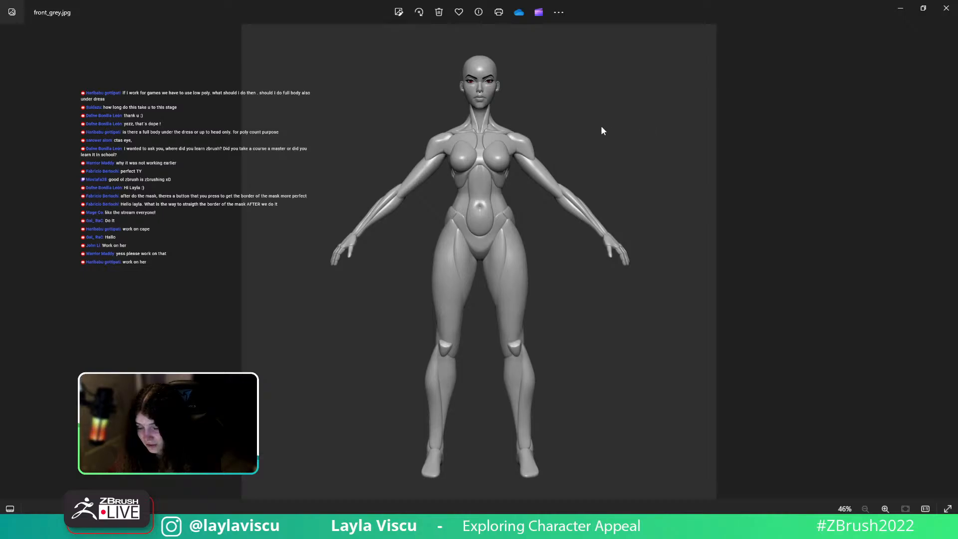
pyautogui.click(905, 6)
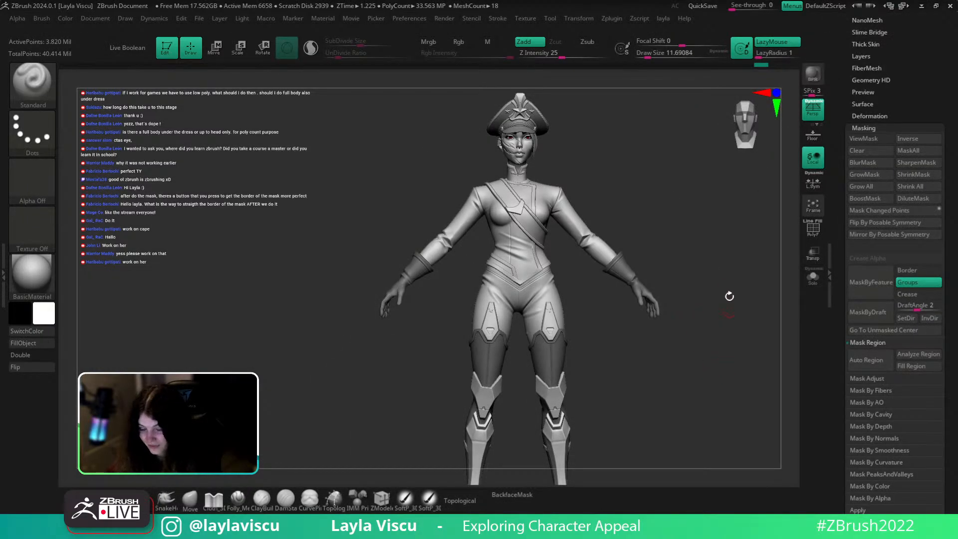
# Select the general_v014b head subtool, isolate it in Solo mode, and unhide the rest of its body mesh
pyautogui.moveTo(728, 287)
pyautogui.mouseDown()
pyautogui.moveTo(691, 284)
pyautogui.moveTo(584, 194)
pyautogui.mouseUp()
pyautogui.keyDown('alt'); pyautogui.click(522, 155); pyautogui.keyUp('alt')
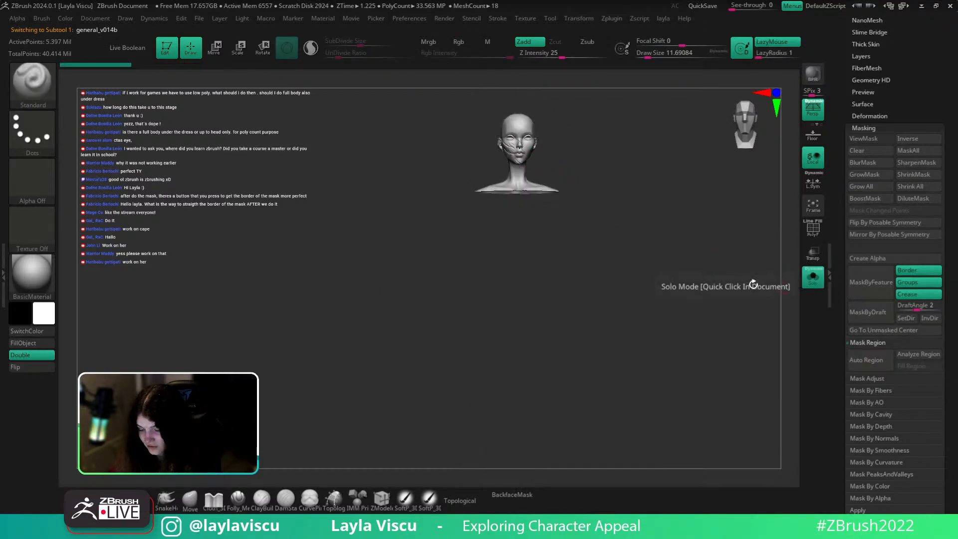
pyautogui.click(812, 276)
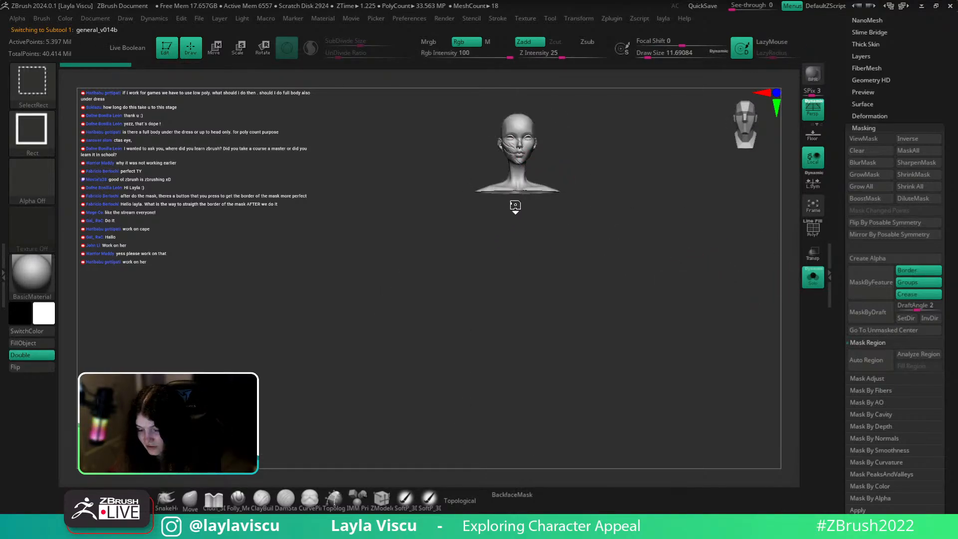
pyautogui.keyDown('ctrl'); pyautogui.keyDown('shift'); pyautogui.click(534, 210); pyautogui.keyUp('shift'); pyautogui.keyUp('ctrl')
pyautogui.keyDown('alt'); pyautogui.moveTo(690, 403); pyautogui.dragTo(575, 286); pyautogui.keyUp('alt')
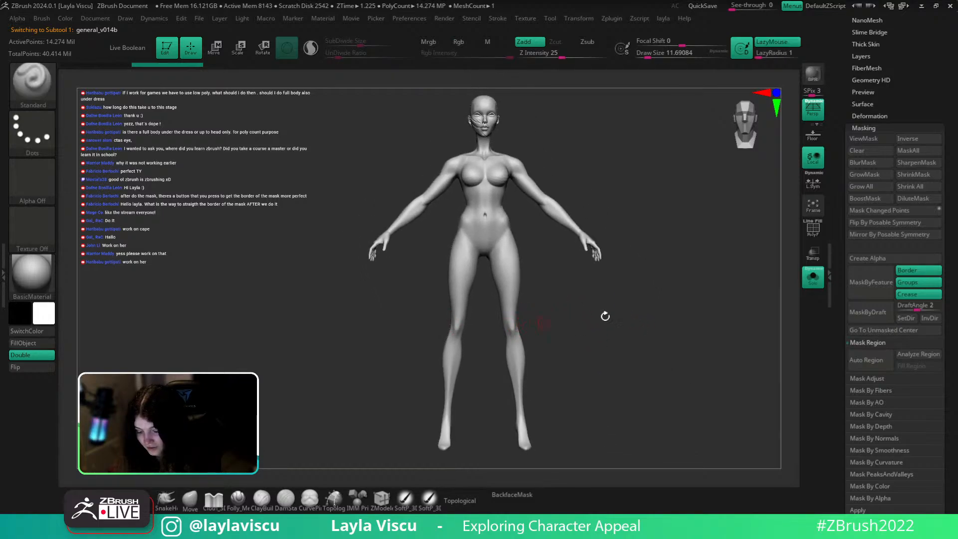
# Compare the bare body with the fully dressed figure by toggling Solo mode, checking the body from the back as well
pyautogui.click(812, 276)
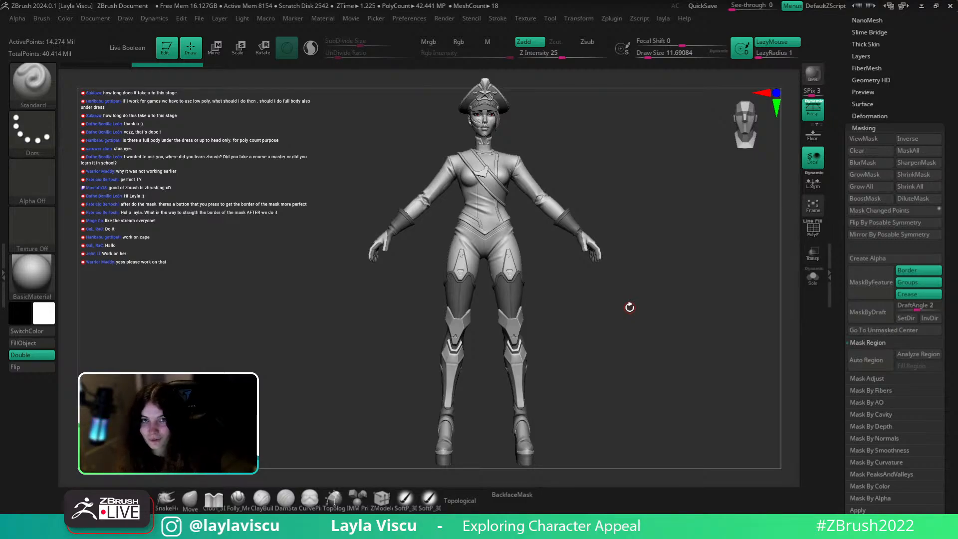
pyautogui.click(813, 279)
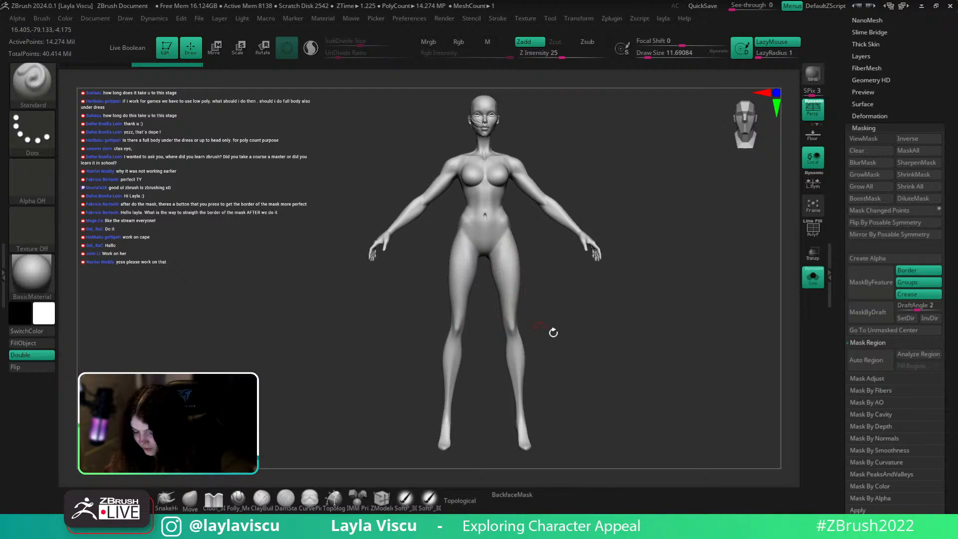
pyautogui.moveTo(573, 325)
pyautogui.mouseDown()
pyautogui.moveTo(479, 330)
pyautogui.moveTo(582, 331)
pyautogui.moveTo(568, 319)
pyautogui.mouseUp()
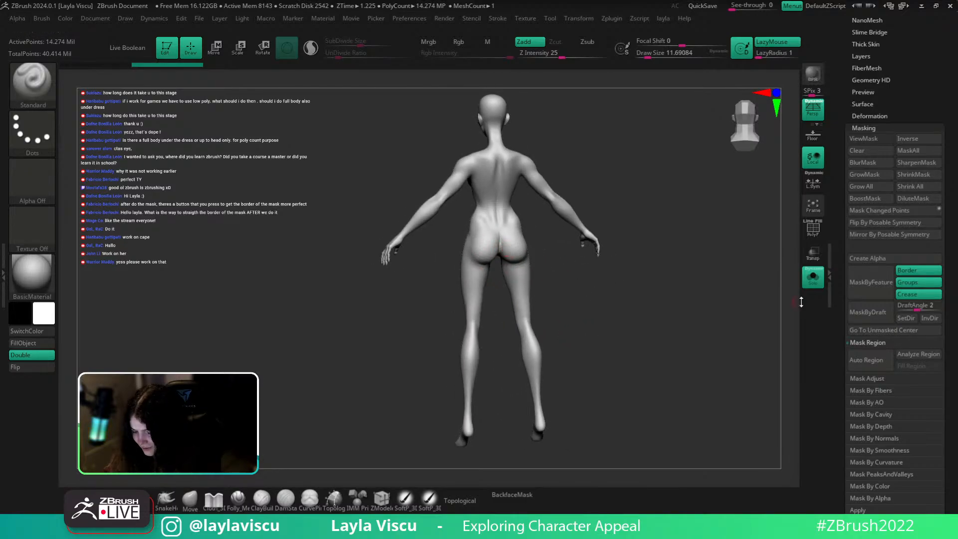
pyautogui.click(813, 275)
pyautogui.moveTo(759, 275); pyautogui.dragTo(735, 289)
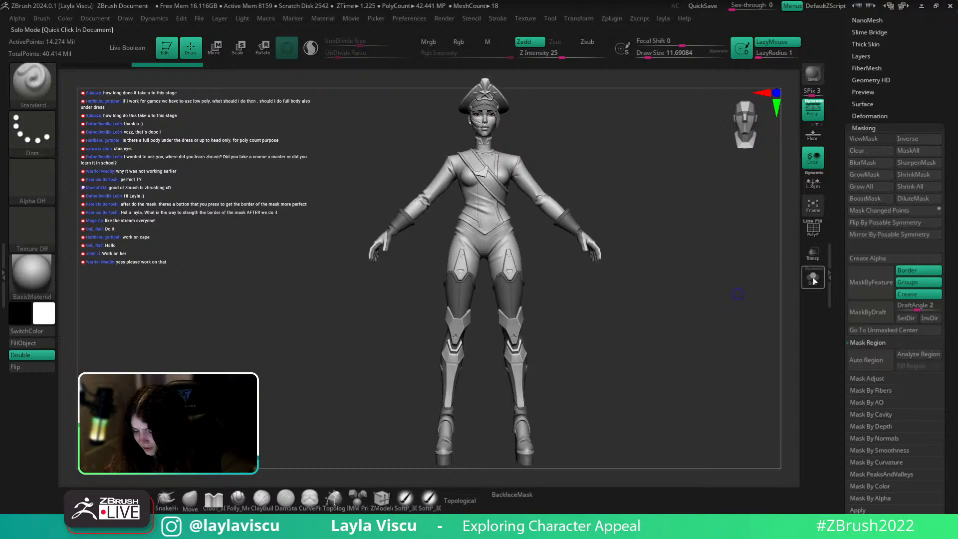
# Hide the body mesh except for the head and shoulders, and display it together with the full outfit
pyautogui.hotkey('ctrl', 'shift', 's')
pyautogui.keyDown('ctrl'); pyautogui.keyDown('shift'); pyautogui.moveTo(441, 89); pyautogui.dragTo(539, 160); pyautogui.keyUp('shift'); pyautogui.keyUp('ctrl')
pyautogui.keyDown('ctrl'); pyautogui.keyDown('shift'); pyautogui.moveTo(479, 109); pyautogui.dragTo(479, 109); pyautogui.keyUp('shift'); pyautogui.keyUp('ctrl')
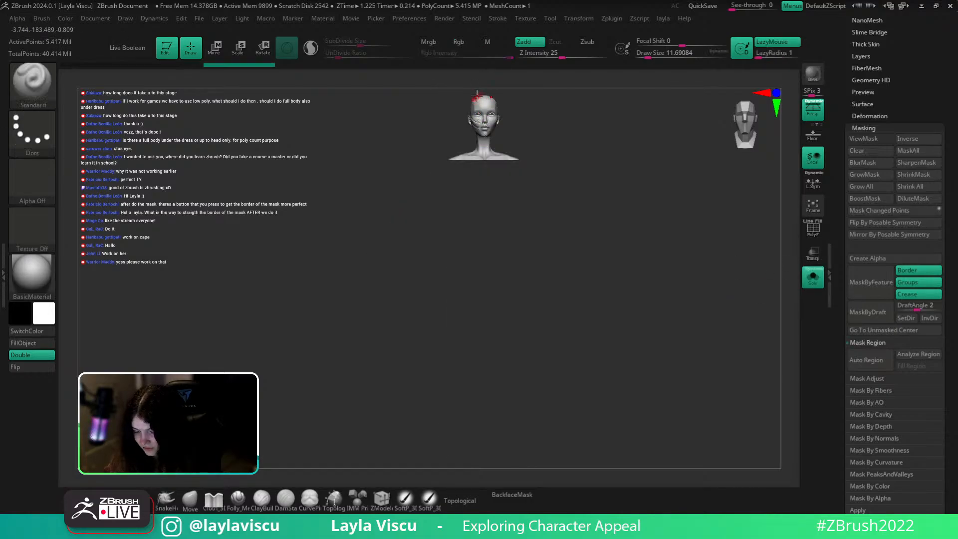
pyautogui.press('f')
pyautogui.hotkey('ctrl', 'shift', 's')
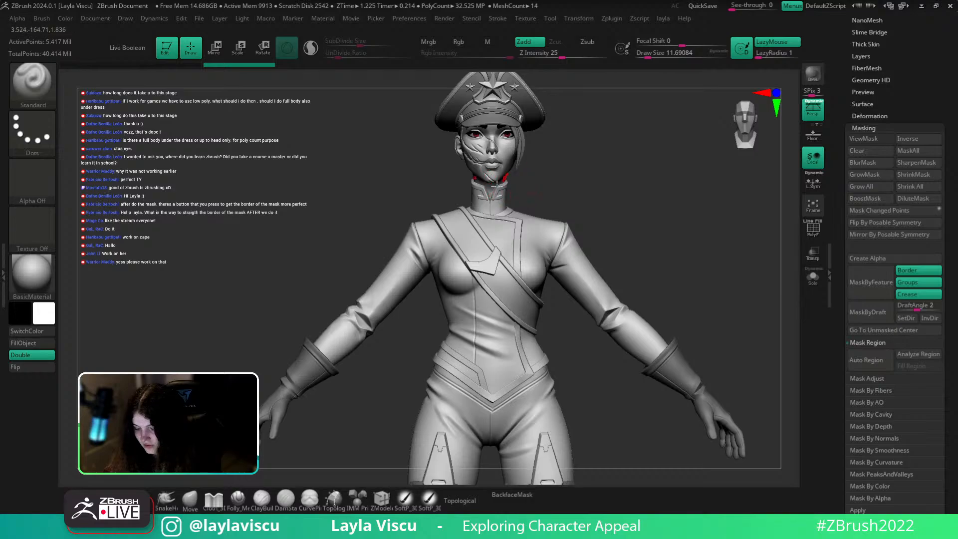
pyautogui.moveTo(609, 180)
pyautogui.keyDown('ctrl'); pyautogui.mouseDown(button='right')
pyautogui.moveTo(559, 167)
pyautogui.moveTo(629, 166)
pyautogui.moveTo(628, 226)
pyautogui.mouseUp(button='right'); pyautogui.keyUp('ctrl')
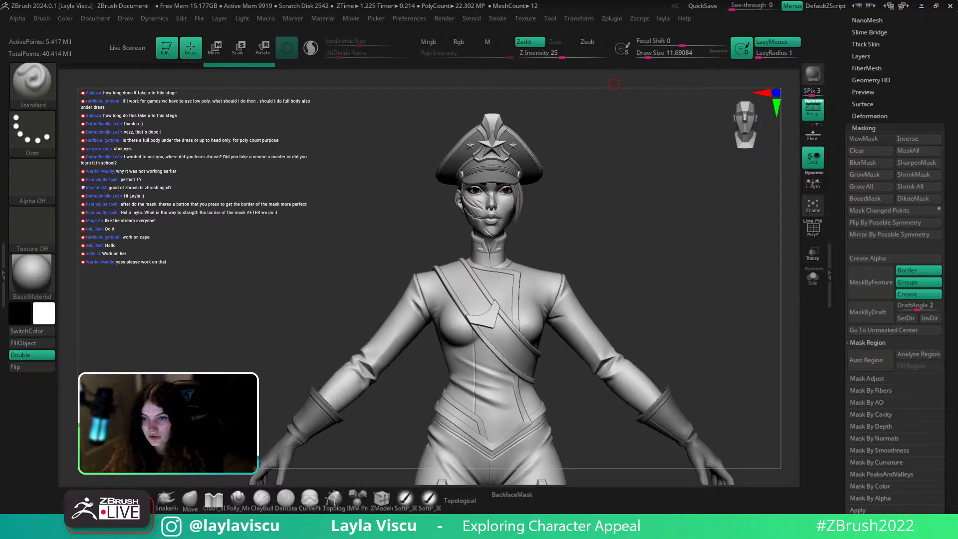
pyautogui.press('ctrl')
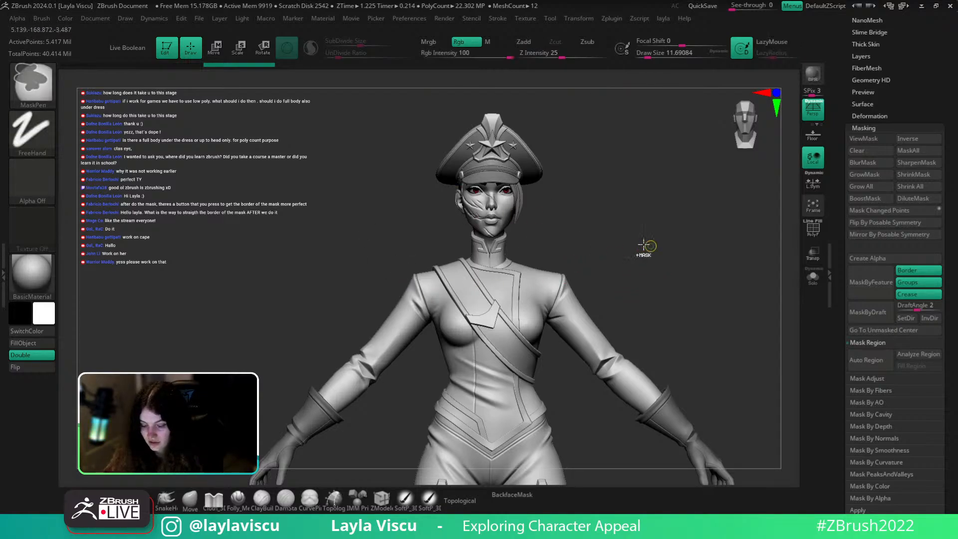
pyautogui.keyDown('ctrl'); pyautogui.moveTo(644, 245); pyautogui.dragTo(603, 255, button='right'); pyautogui.keyUp('ctrl')
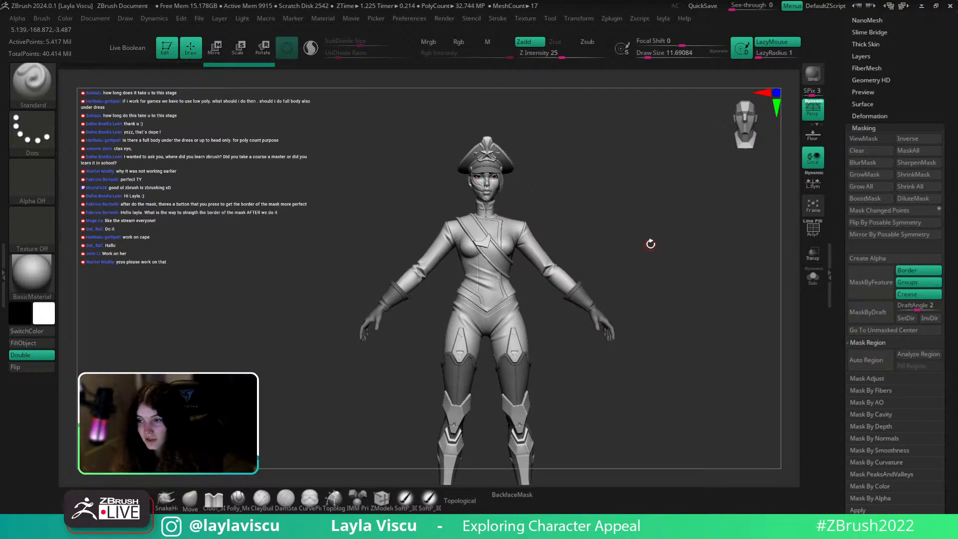
pyautogui.moveTo(660, 195)
pyautogui.keyDown('ctrl'); pyautogui.mouseDown(button='right')
pyautogui.moveTo(676, 136)
pyautogui.moveTo(658, 149)
pyautogui.mouseUp(button='right'); pyautogui.keyUp('ctrl')
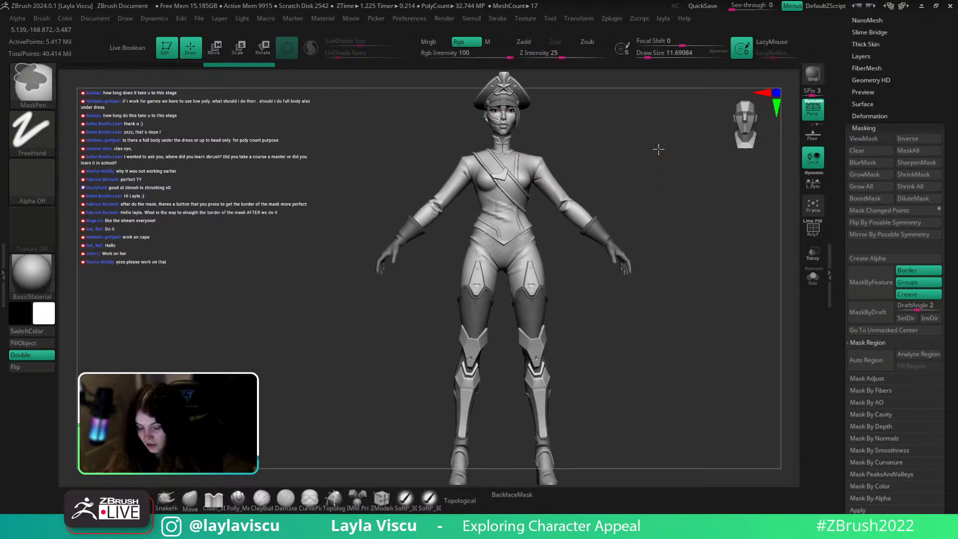
# Switch to the Sphere3D tool and load the saved general_v003 anatomy model into the canvas
pyautogui.scroll(5, 885, 166)
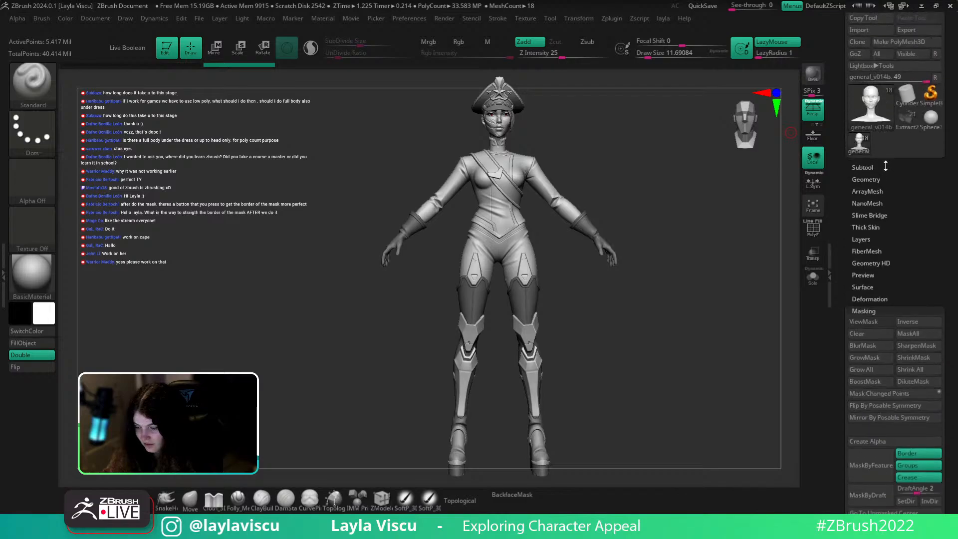
pyautogui.scroll(2, 885, 166)
pyautogui.click(931, 169)
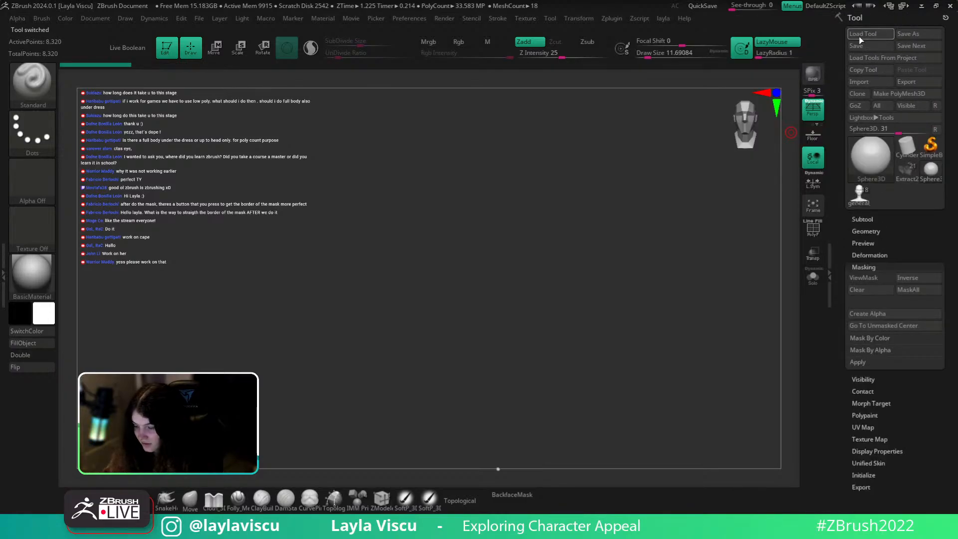
pyautogui.click(860, 35)
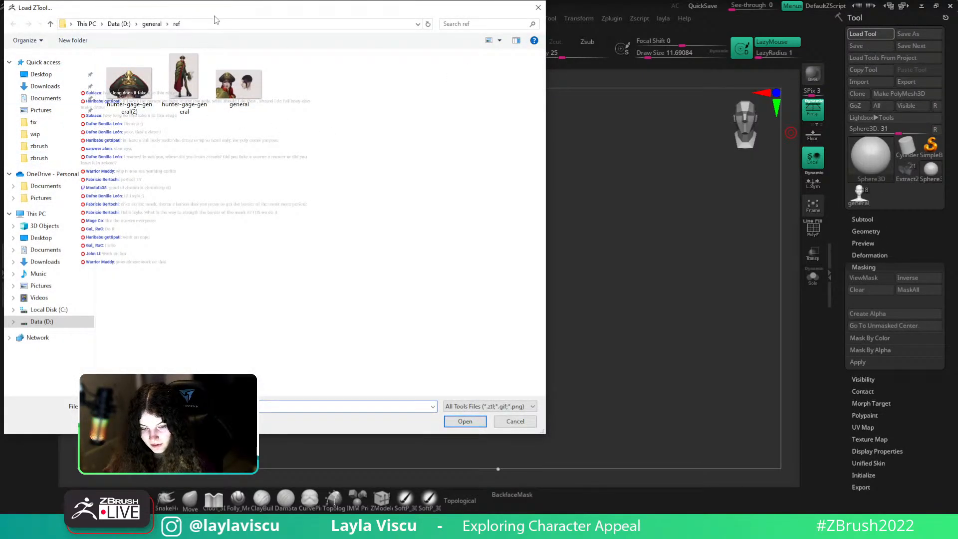
pyautogui.moveTo(214, 16); pyautogui.dragTo(250, 18)
pyautogui.press('Escape')
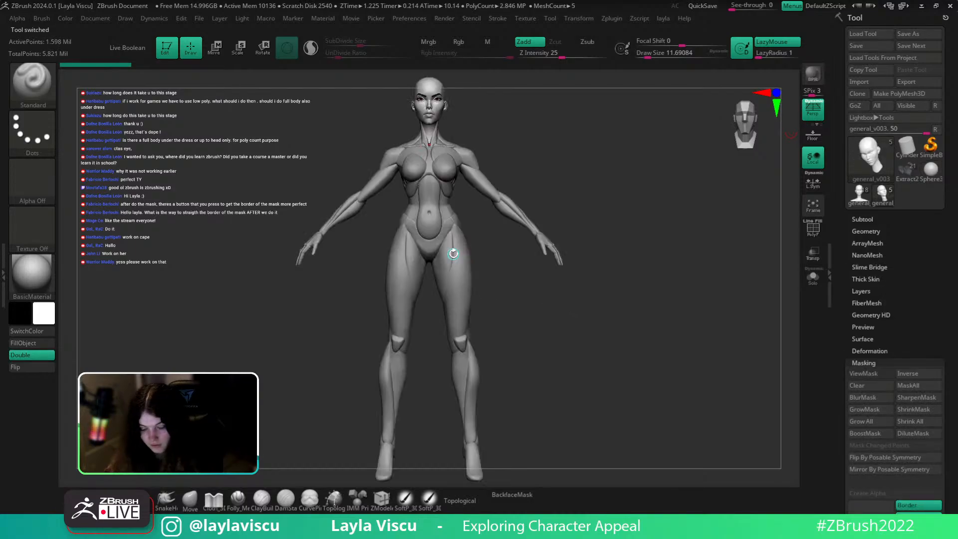
pyautogui.moveTo(630, 241); pyautogui.dragTo(735, 247)
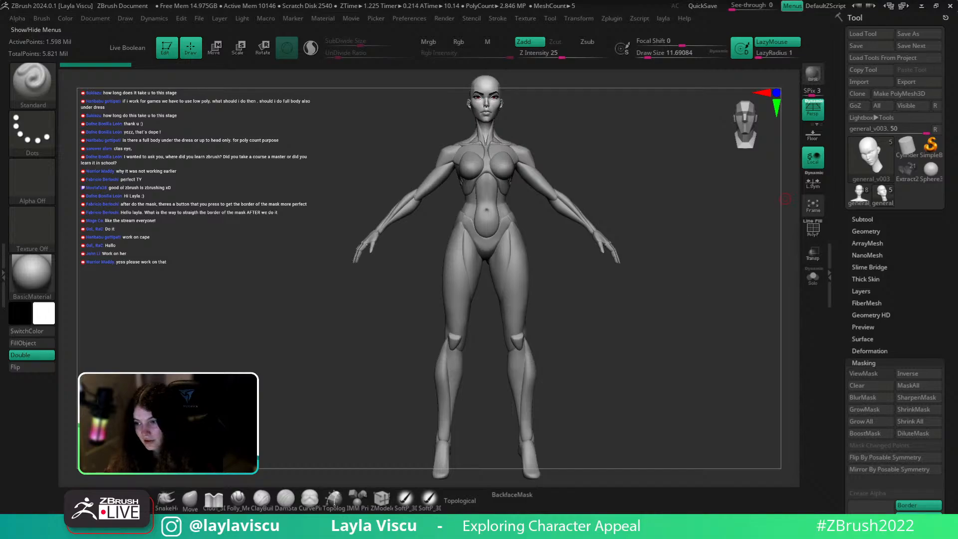
# Switch to the media player, replay the timelapse_front_color_v3_cut video of the body sculpt, and close the player
pyautogui.hotkey('alt', 'Tab')
pyautogui.moveTo(525, 253)
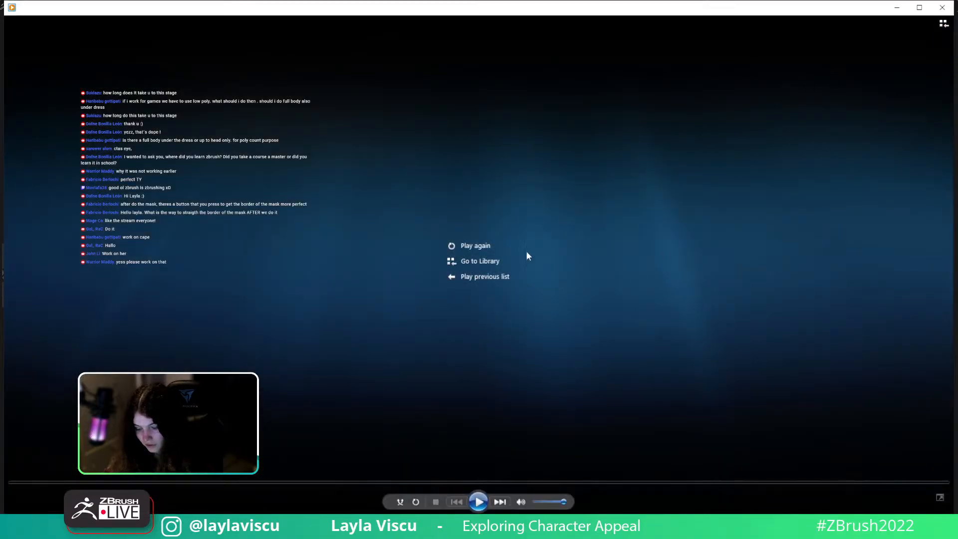
pyautogui.click(469, 503)
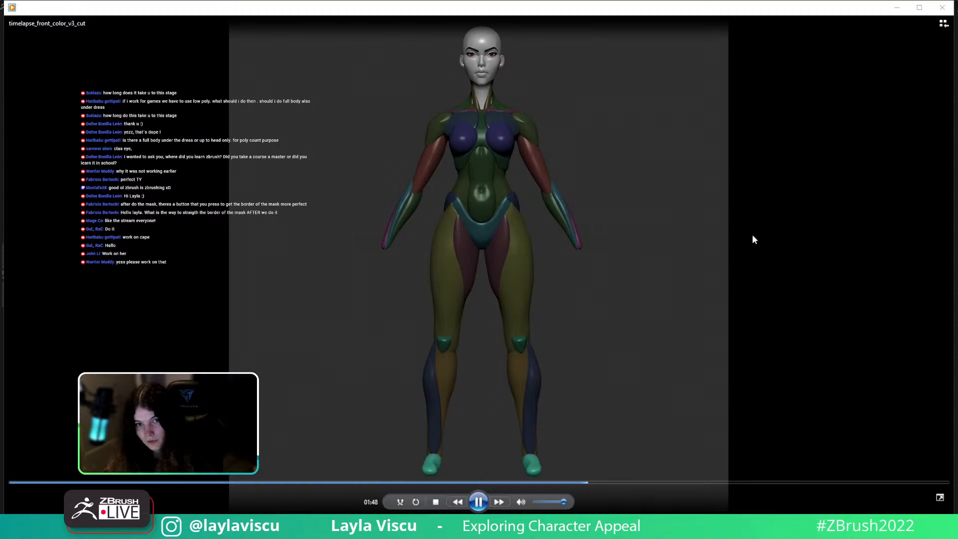
pyautogui.click(941, 7)
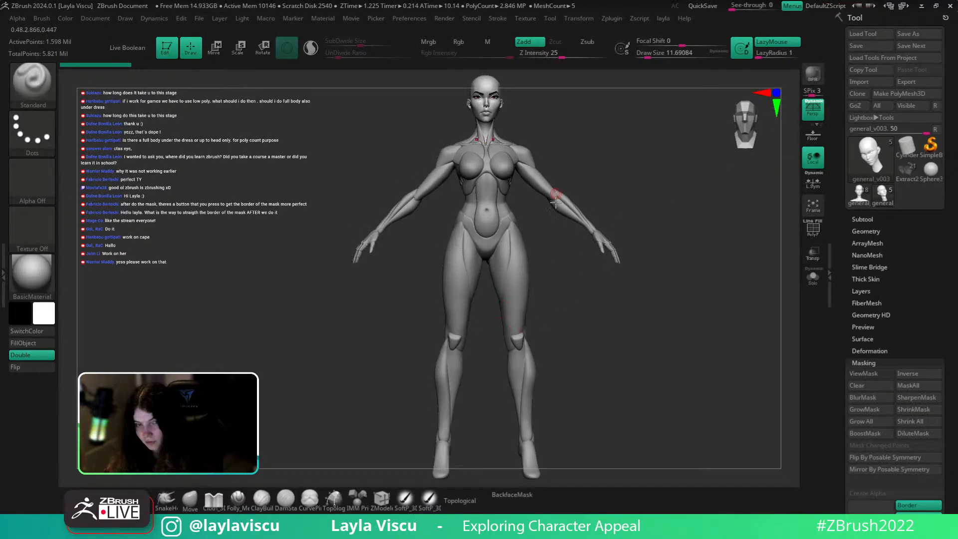
# Load the general_v007 body model, fit it in the view, and turn on the PolyFrame display
pyautogui.moveTo(633, 337); pyautogui.dragTo(641, 401)
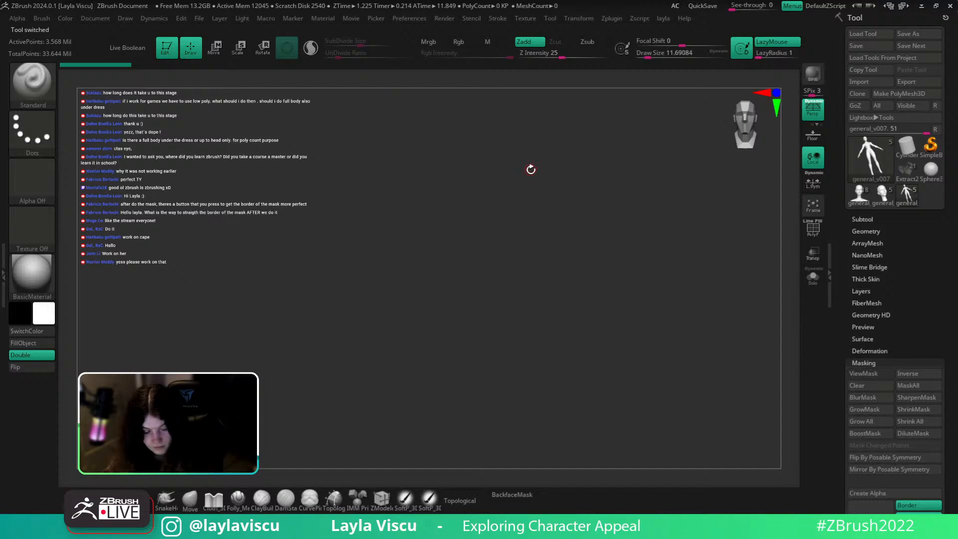
pyautogui.press('f')
pyautogui.keyDown('alt'); pyautogui.moveTo(606, 185); pyautogui.dragTo(619, 240); pyautogui.keyUp('alt')
pyautogui.hotkey('shift', 'f')
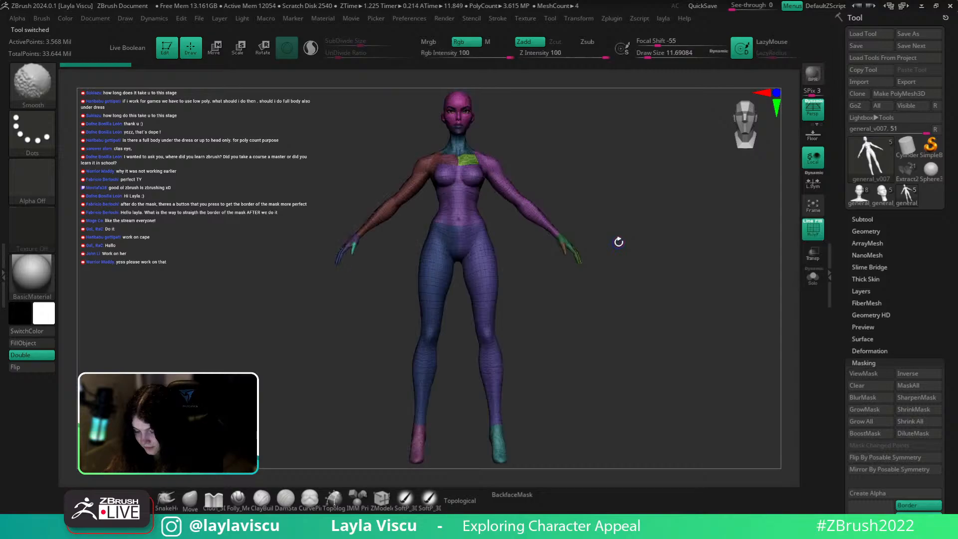
# Turn off the PolyFrame display on the body and load the general_v009 model with its early costume
pyautogui.hotkey('shift', 'f')
pyautogui.moveTo(648, 277); pyautogui.dragTo(633, 312)
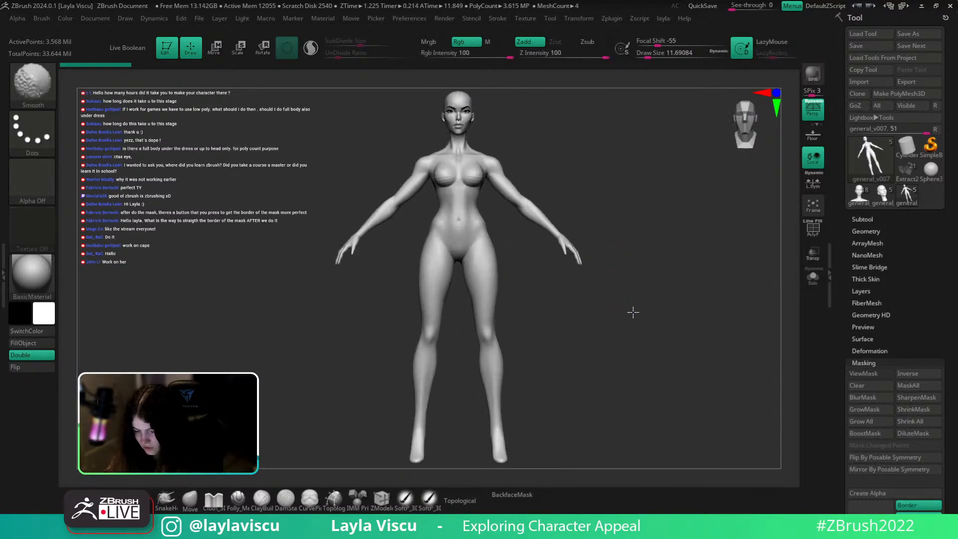
pyautogui.moveTo(669, 252)
pyautogui.mouseDown()
pyautogui.moveTo(622, 276)
pyautogui.moveTo(508, 274)
pyautogui.moveTo(617, 300)
pyautogui.moveTo(688, 267)
pyautogui.mouseUp()
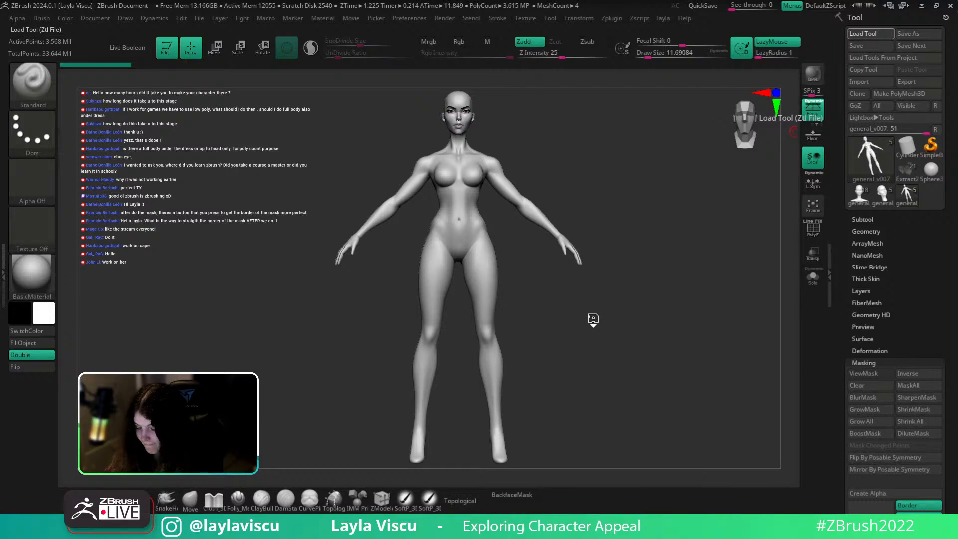
pyautogui.hotkey('ctrl', 'd')
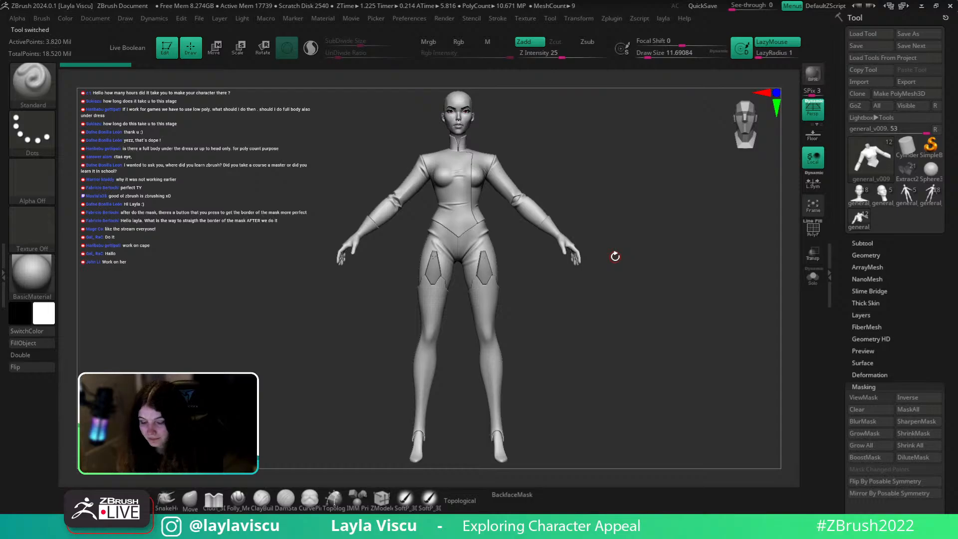
pyautogui.keyDown('alt'); pyautogui.moveTo(609, 188); pyautogui.dragTo(643, 199); pyautogui.keyUp('alt')
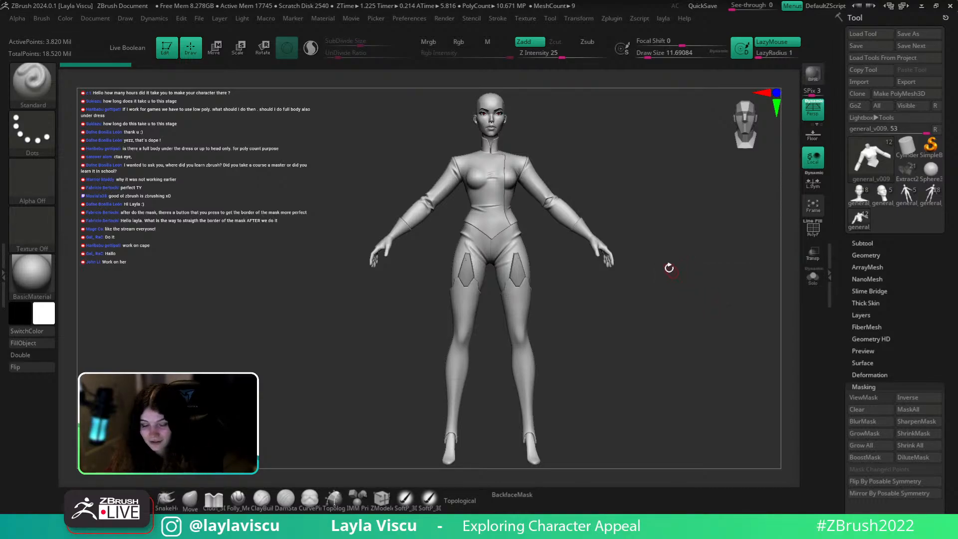
# Examine the costume of the general_v009 model up close from the head down to the thighs
pyautogui.click(199, 19)
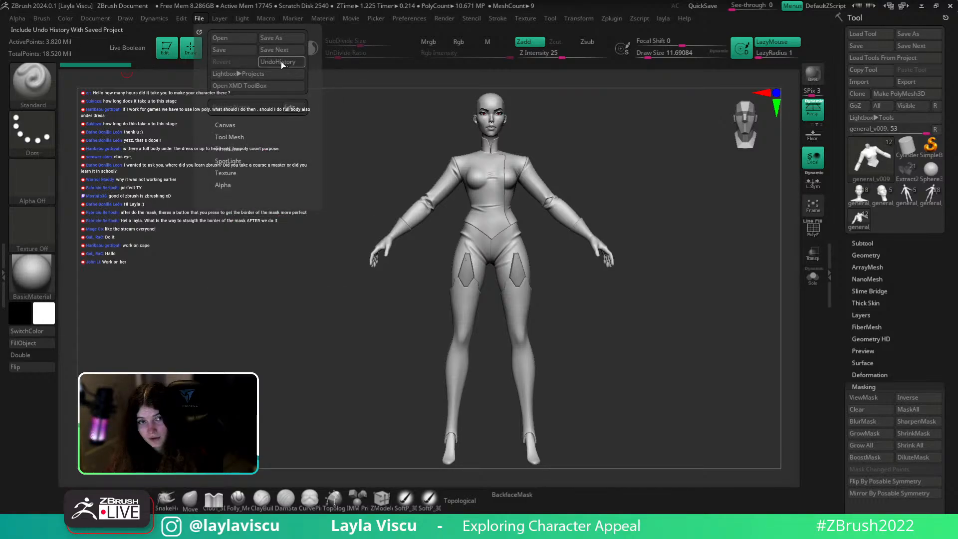
pyautogui.hotkey('ctrl', 's')
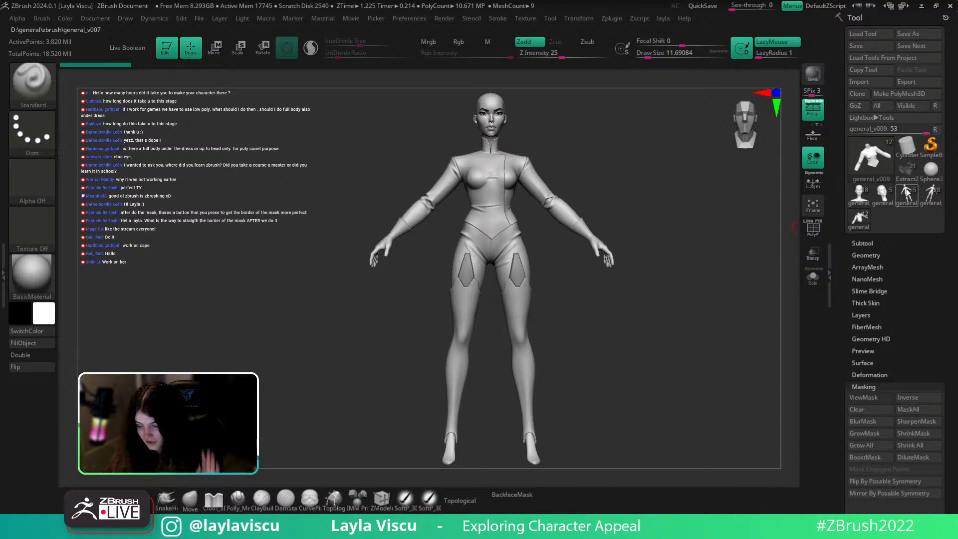
pyautogui.moveTo(928, 197)
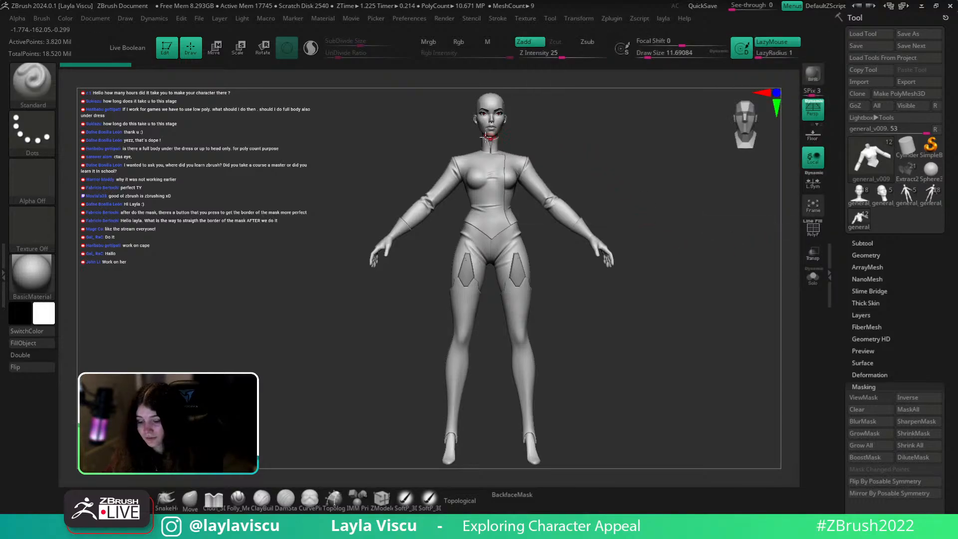
pyautogui.press('ctrl')
pyautogui.keyDown('ctrl'); pyautogui.moveTo(489, 98); pyautogui.dragTo(604, 184, button='right'); pyautogui.keyUp('ctrl')
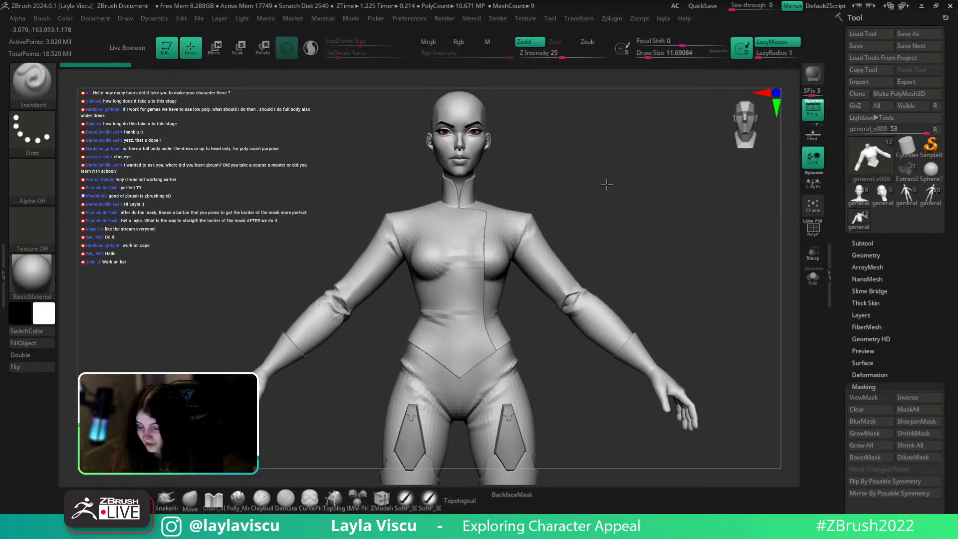
# Switch to the general_v003 anatomy model and on to general_v014b, showing the complete outfitted character in the view
pyautogui.click(882, 196)
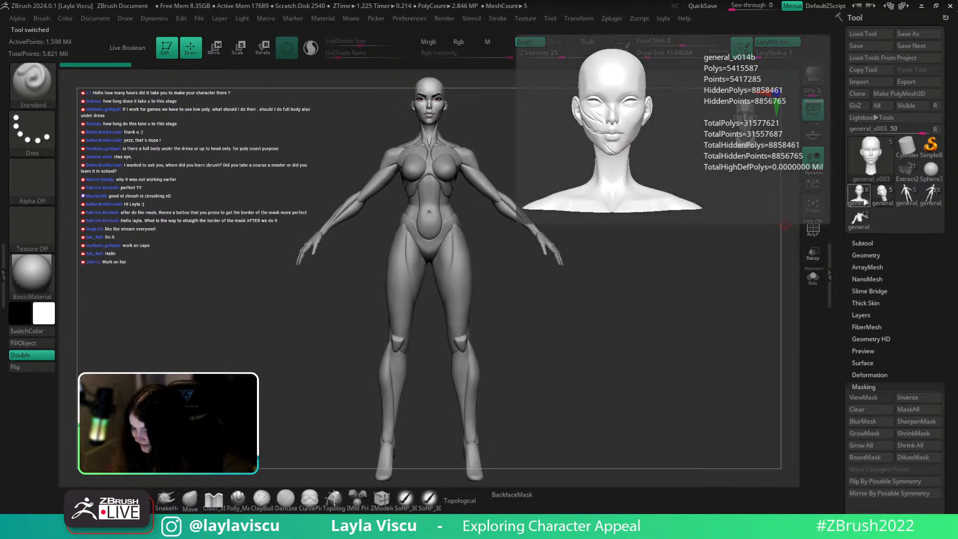
pyautogui.click(859, 194)
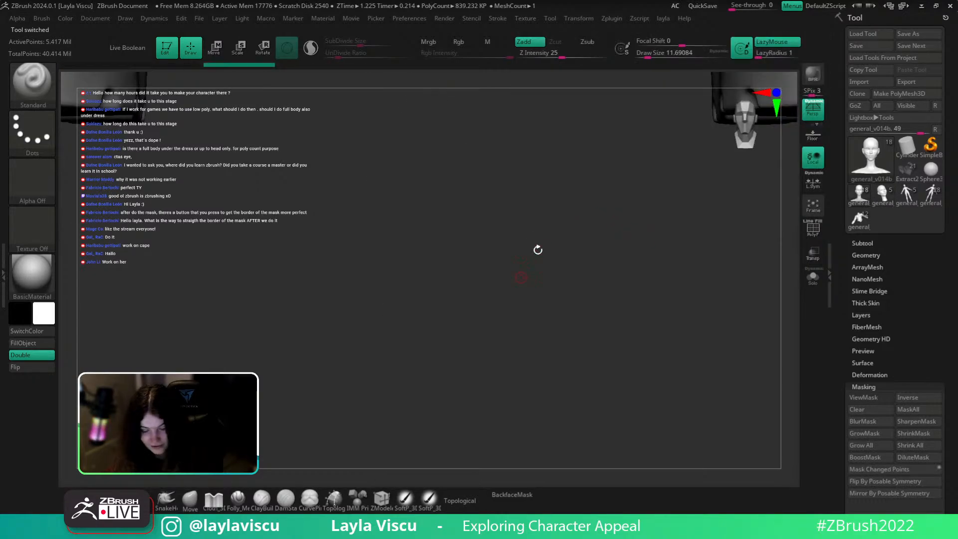
pyautogui.moveTo(620, 273)
pyautogui.keyDown('ctrl'); pyautogui.mouseDown(button='right')
pyautogui.moveTo(488, 252)
pyautogui.moveTo(535, 259)
pyautogui.moveTo(581, 205)
pyautogui.moveTo(635, 186)
pyautogui.mouseUp(button='right'); pyautogui.keyUp('ctrl')
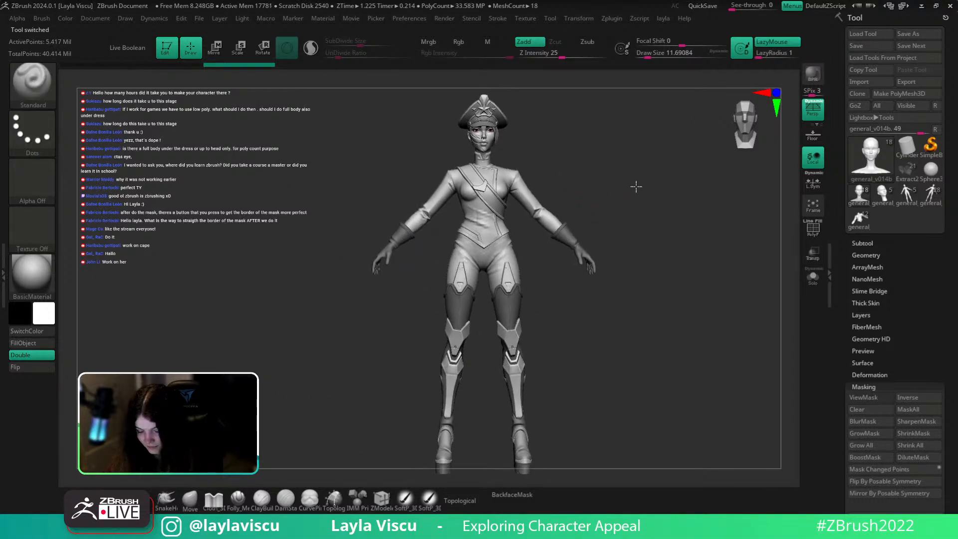
# Examine the officer's scarred face and cap up close, returning to a view of most of the figure
pyautogui.moveTo(502, 169)
pyautogui.keyDown('ctrl'); pyautogui.mouseDown(button='right')
pyautogui.moveTo(590, 145)
pyautogui.moveTo(605, 193)
pyautogui.moveTo(569, 223)
pyautogui.moveTo(627, 271)
pyautogui.moveTo(654, 275)
pyautogui.moveTo(657, 298)
pyautogui.moveTo(665, 286)
pyautogui.mouseUp(button='right'); pyautogui.keyUp('ctrl')
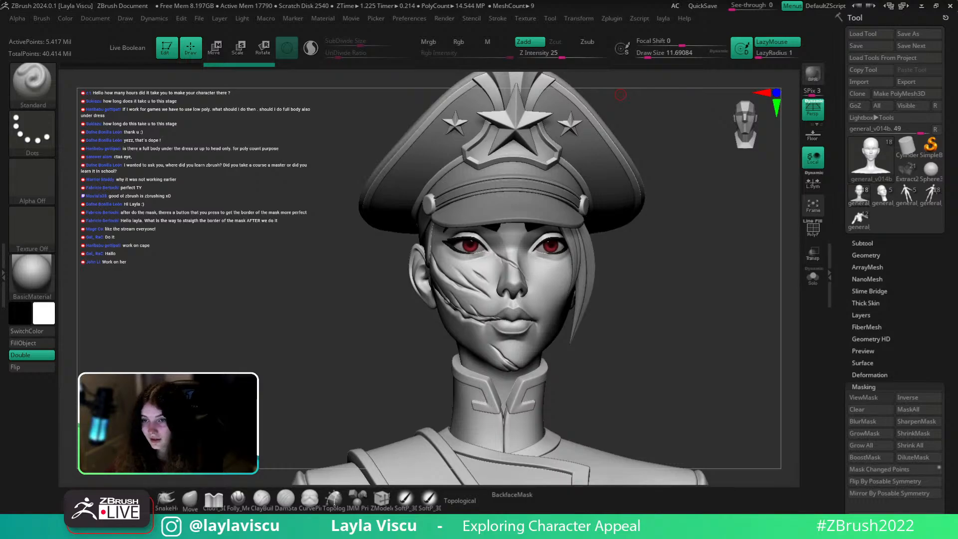
pyautogui.moveTo(701, 267); pyautogui.dragTo(693, 278)
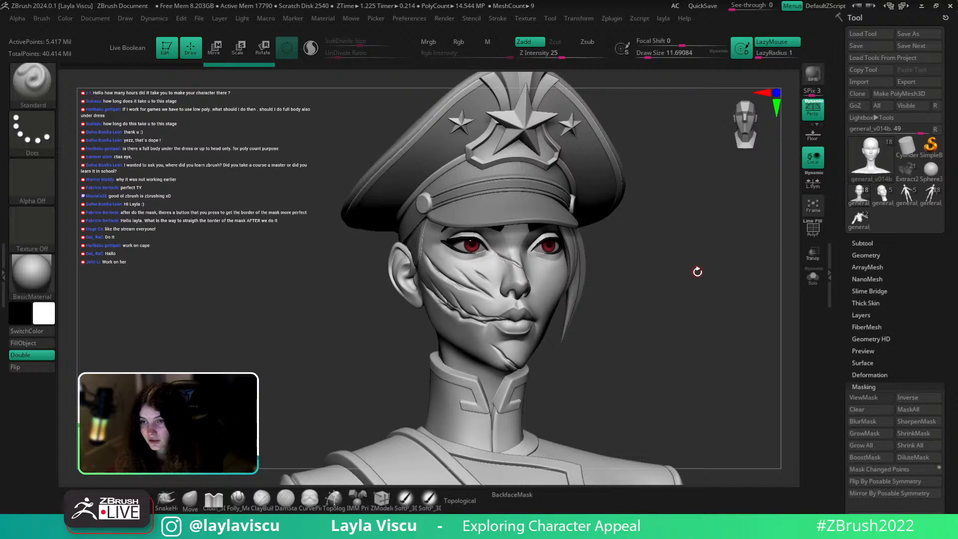
pyautogui.moveTo(703, 272)
pyautogui.keyDown('ctrl'); pyautogui.mouseDown(button='right')
pyautogui.moveTo(665, 274)
pyautogui.moveTo(669, 312)
pyautogui.moveTo(592, 284)
pyautogui.moveTo(622, 307)
pyautogui.moveTo(479, 222)
pyautogui.moveTo(476, 233)
pyautogui.mouseUp(button='right'); pyautogui.keyUp('ctrl')
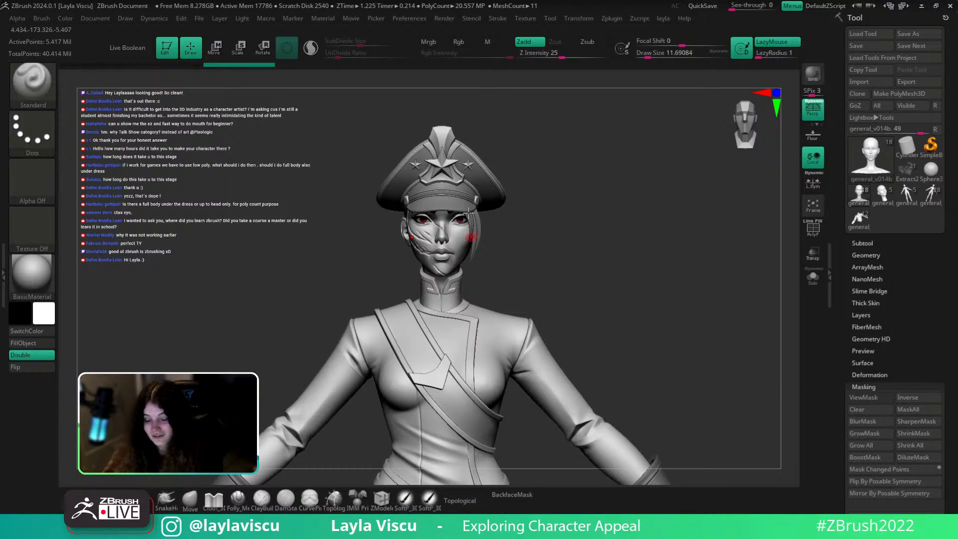
pyautogui.keyDown('ctrl'); pyautogui.moveTo(527, 213); pyautogui.dragTo(392, 270, button='right'); pyautogui.keyUp('ctrl')
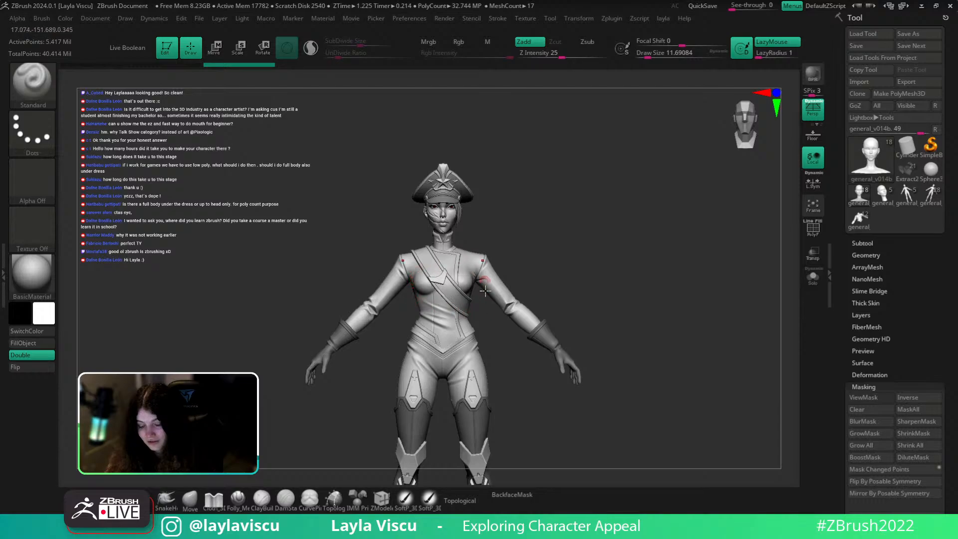
# Show the body mesh alone in Solo mode, and restore the display of the full outfit
pyautogui.hotkey('ctrl', 'shift')
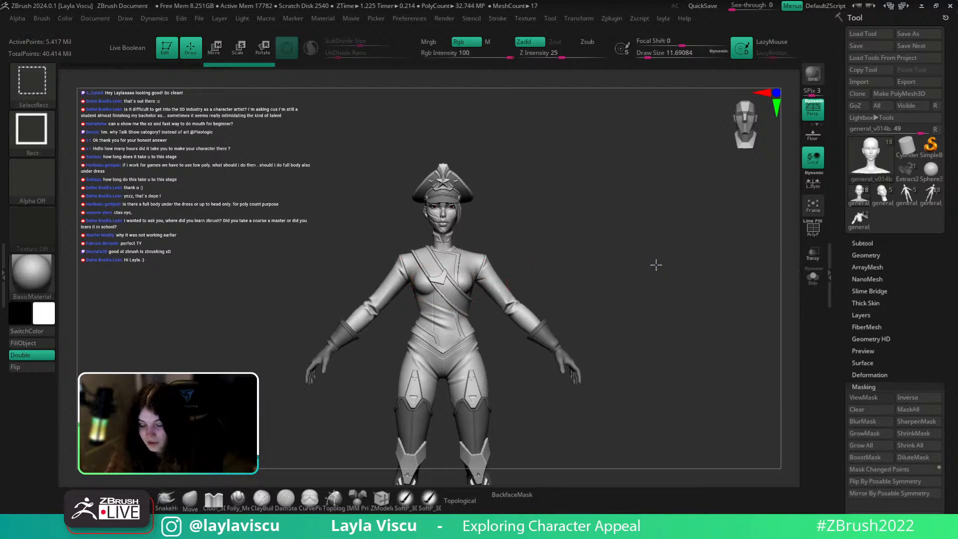
pyautogui.click(812, 276)
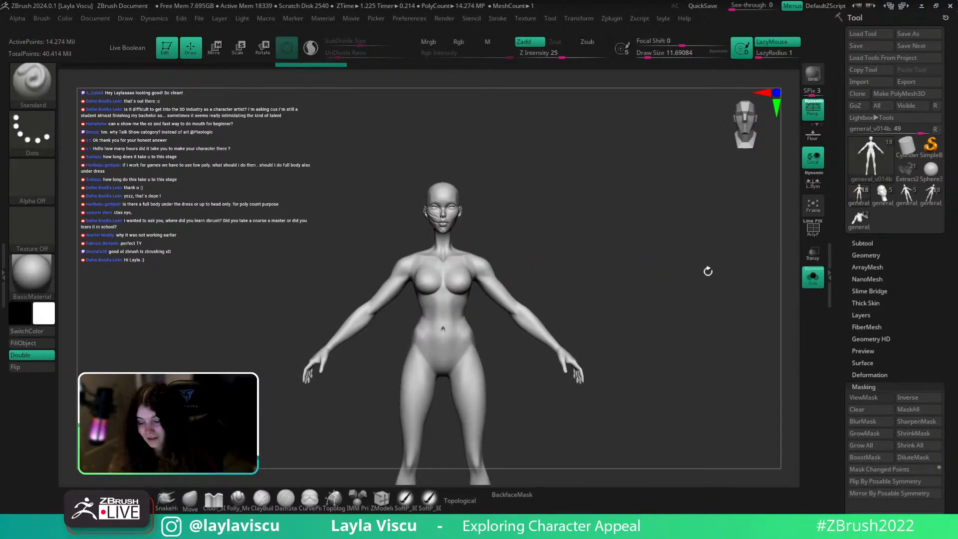
pyautogui.hotkey('ctrl', 'z')
pyautogui.click(817, 279)
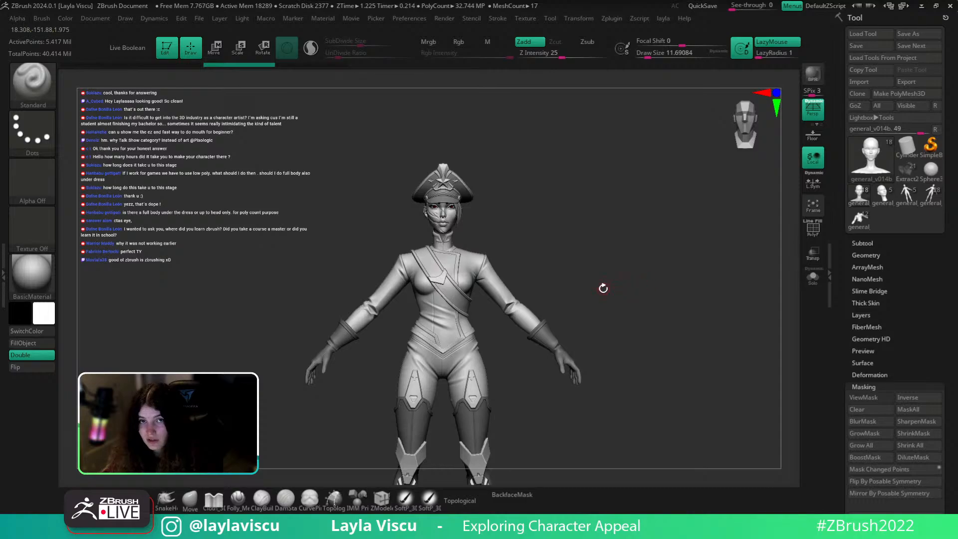
pyautogui.keyDown('alt'); pyautogui.moveTo(598, 288); pyautogui.dragTo(610, 262); pyautogui.keyUp('alt')
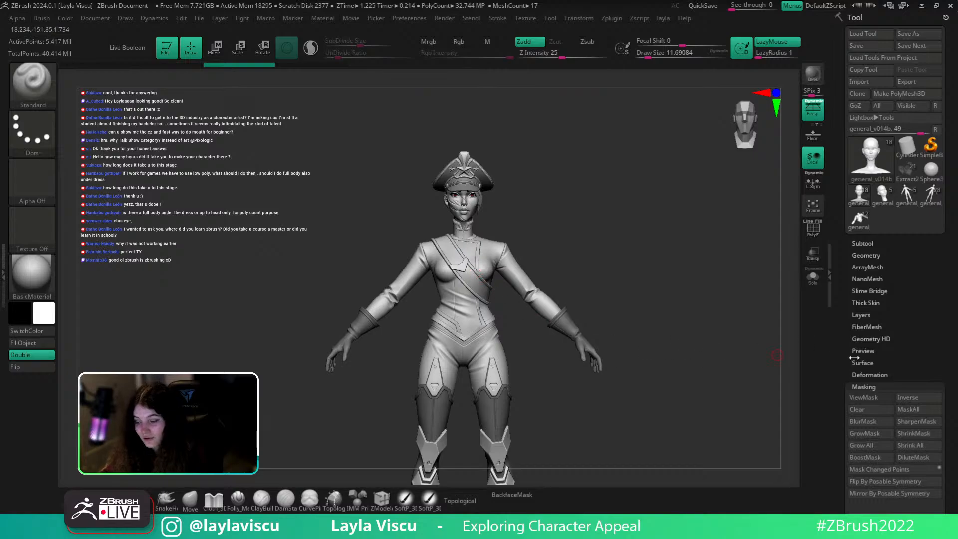
# Open the Subtool list, set its visible count to 17, and make the jacket the active subtool
pyautogui.click(866, 243)
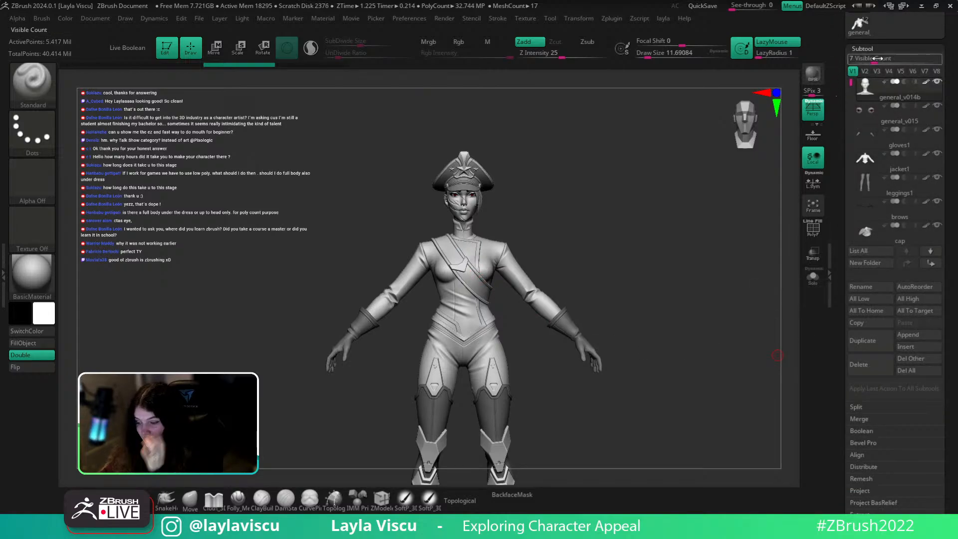
pyautogui.moveTo(880, 58); pyautogui.dragTo(911, 59)
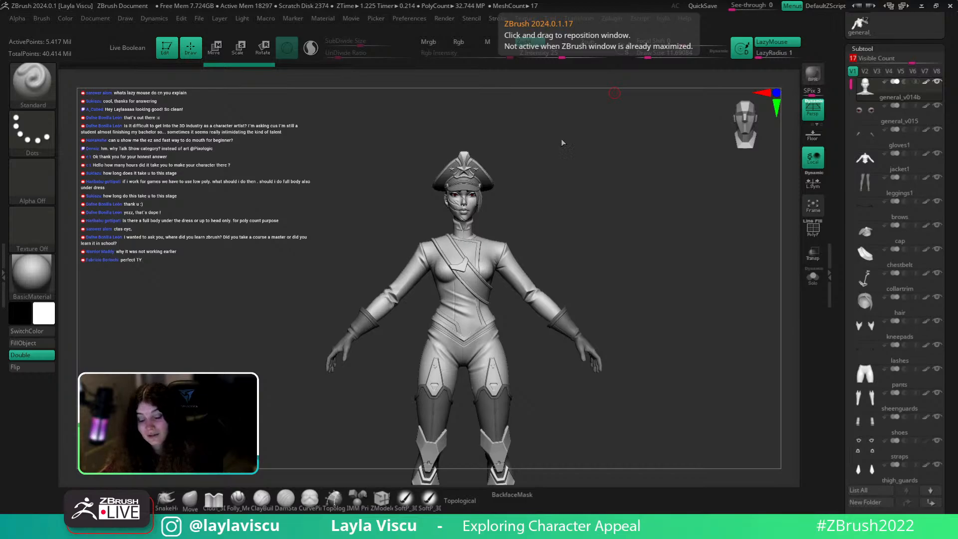
pyautogui.keyDown('alt'); pyautogui.click(490, 258); pyautogui.keyUp('alt')
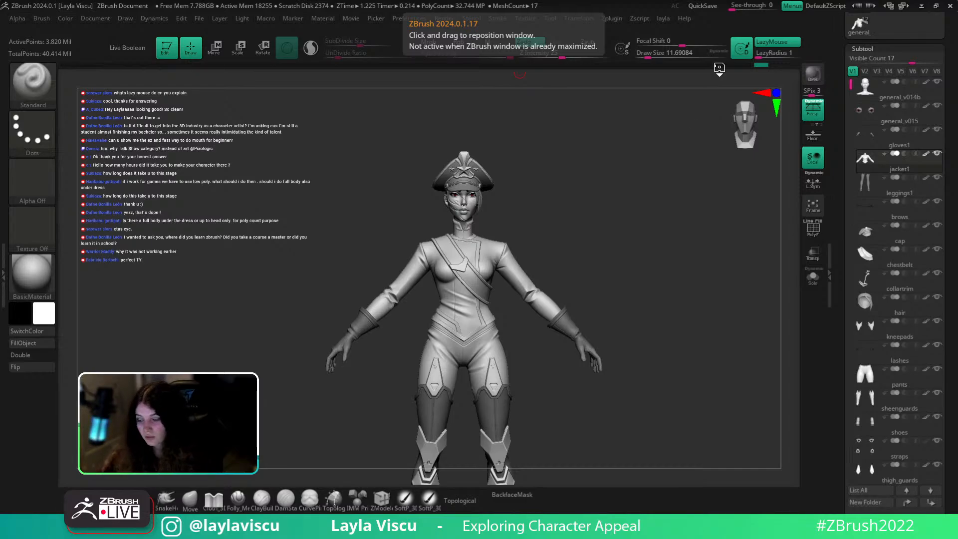
# Switch to the Extract2_2 goblin bust and view it from a three-quarter angle and from the front
pyautogui.moveTo(937, 38); pyautogui.dragTo(925, 178)
pyautogui.click(925, 178)
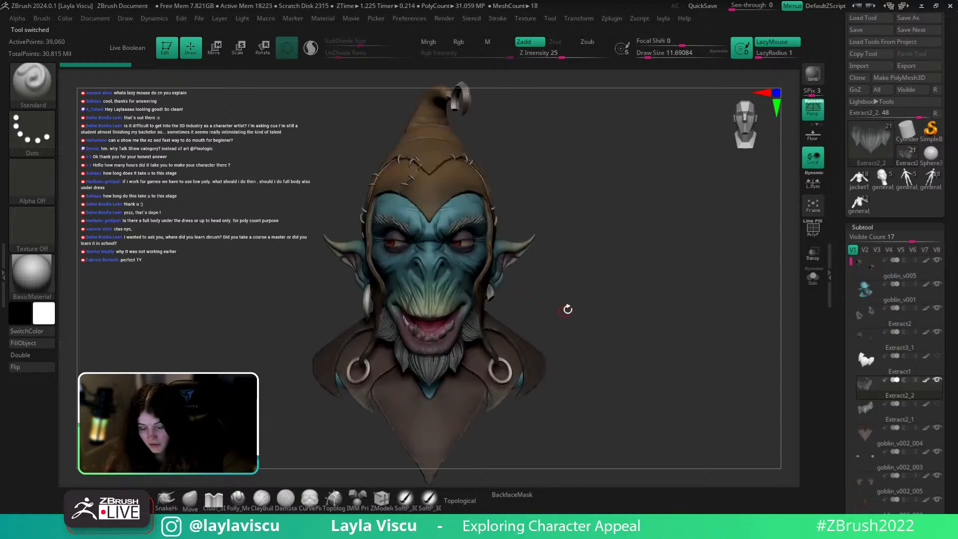
pyautogui.moveTo(566, 309); pyautogui.dragTo(396, 309)
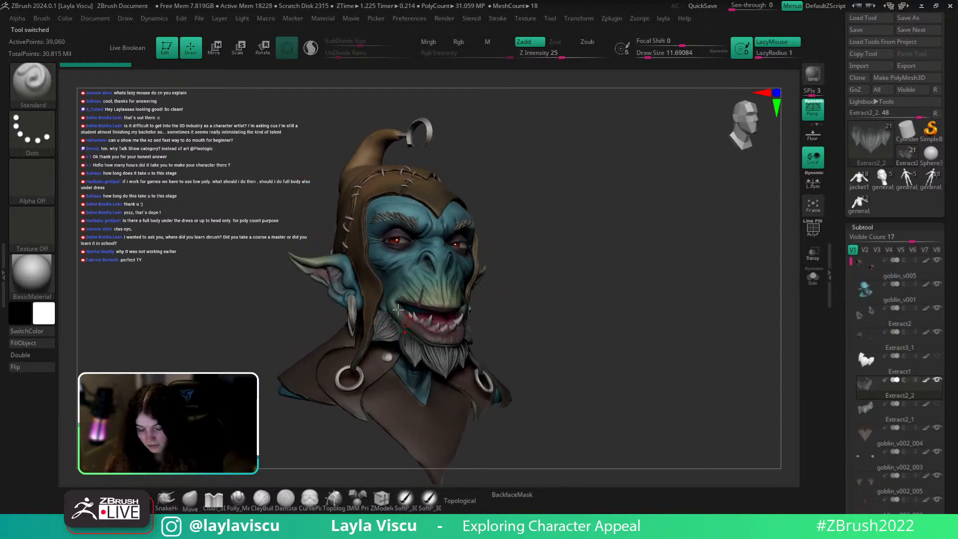
pyautogui.keyDown('shift'); pyautogui.moveTo(522, 331); pyautogui.dragTo(551, 346); pyautogui.keyUp('shift')
pyautogui.keyDown('alt'); pyautogui.moveTo(645, 294); pyautogui.dragTo(682, 291); pyautogui.keyUp('alt')
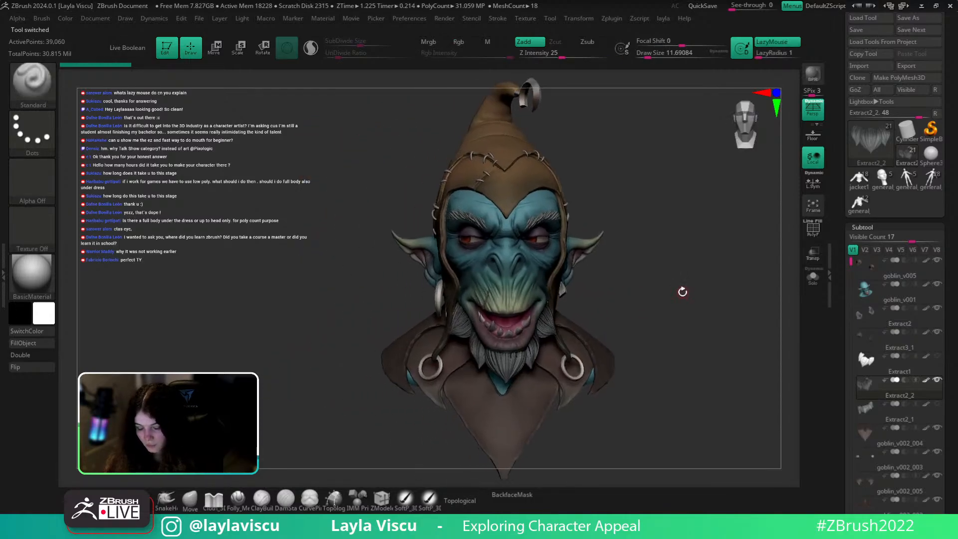
# Switch back to the officer's jacket1 model and frame the outfitted figure in the view
pyautogui.moveTo(878, 184)
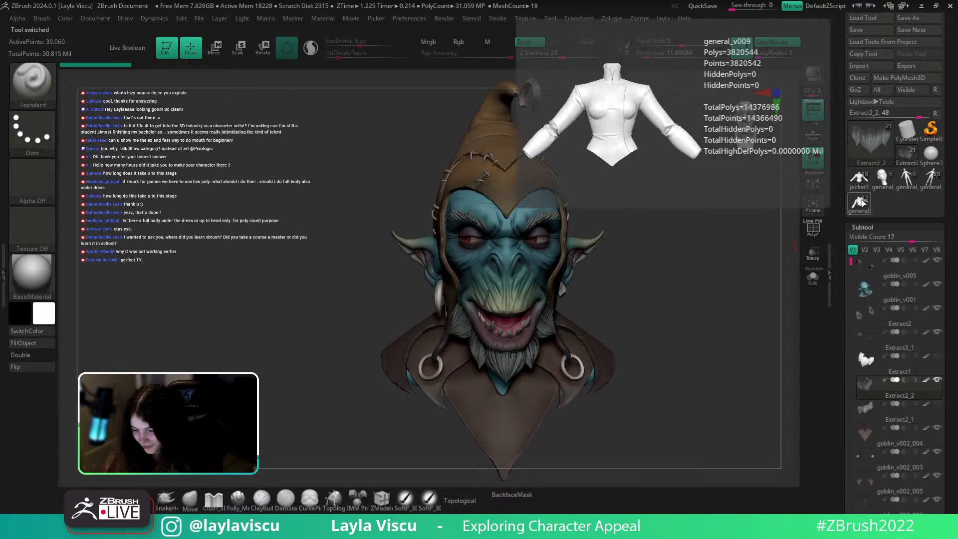
pyautogui.click(858, 179)
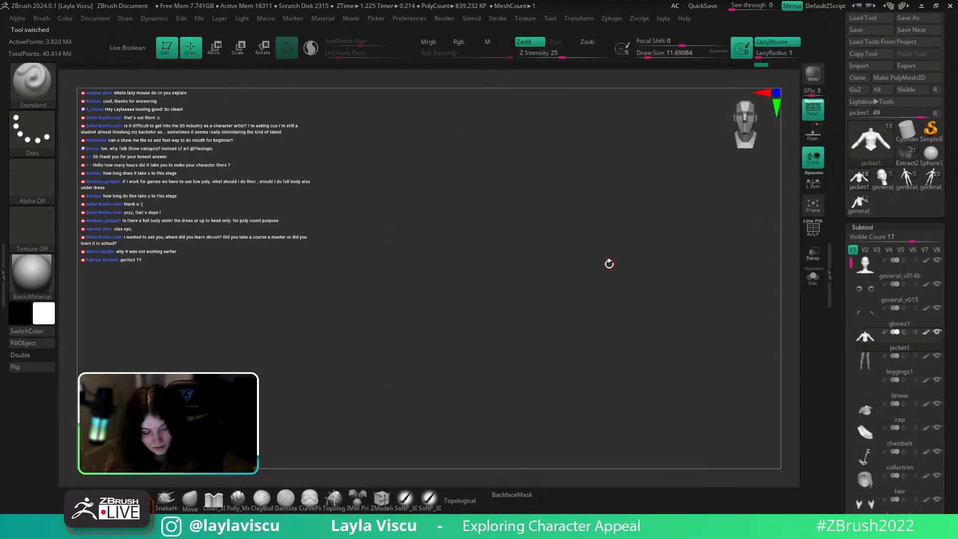
pyautogui.press('f')
pyautogui.keyDown('ctrl'); pyautogui.moveTo(708, 251); pyautogui.dragTo(560, 240, button='right'); pyautogui.keyUp('ctrl')
pyautogui.keyDown('alt'); pyautogui.moveTo(560, 240); pyautogui.dragTo(673, 207); pyautogui.keyUp('alt')
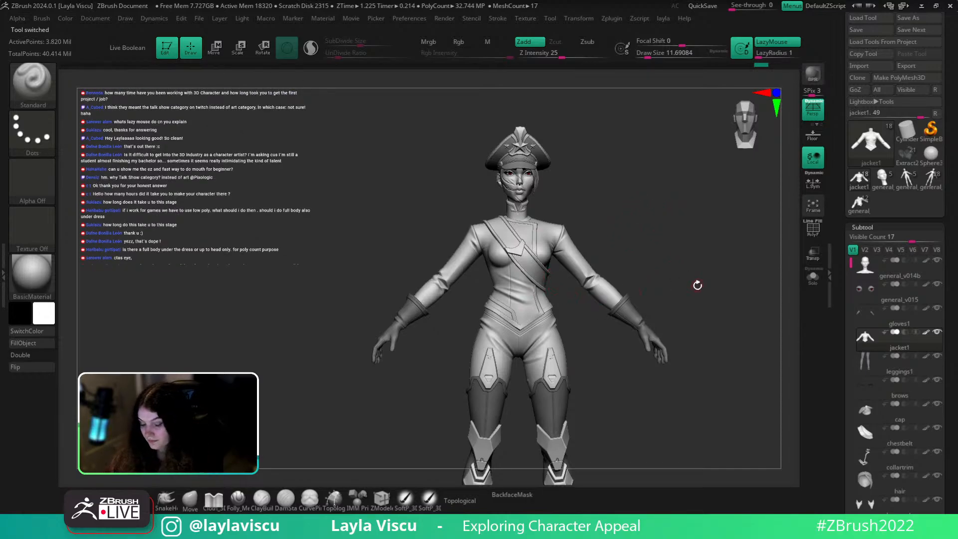
# Inspect the officer's outfit from a three-quarter angle and from the front, including the leg armour
pyautogui.keyDown('alt'); pyautogui.moveTo(697, 285); pyautogui.dragTo(630, 231); pyautogui.keyUp('alt')
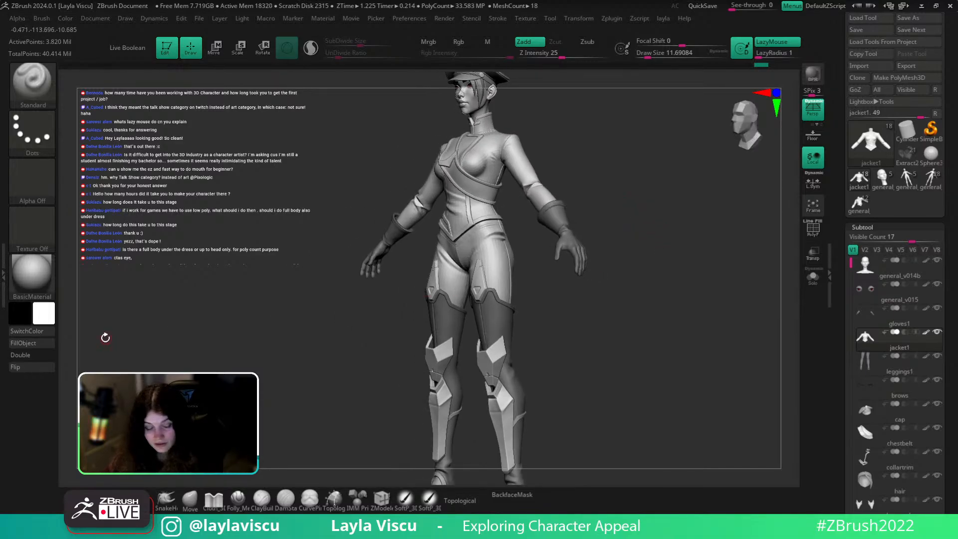
pyautogui.moveTo(695, 351)
pyautogui.mouseDown()
pyautogui.moveTo(686, 349)
pyautogui.moveTo(686, 361)
pyautogui.mouseUp()
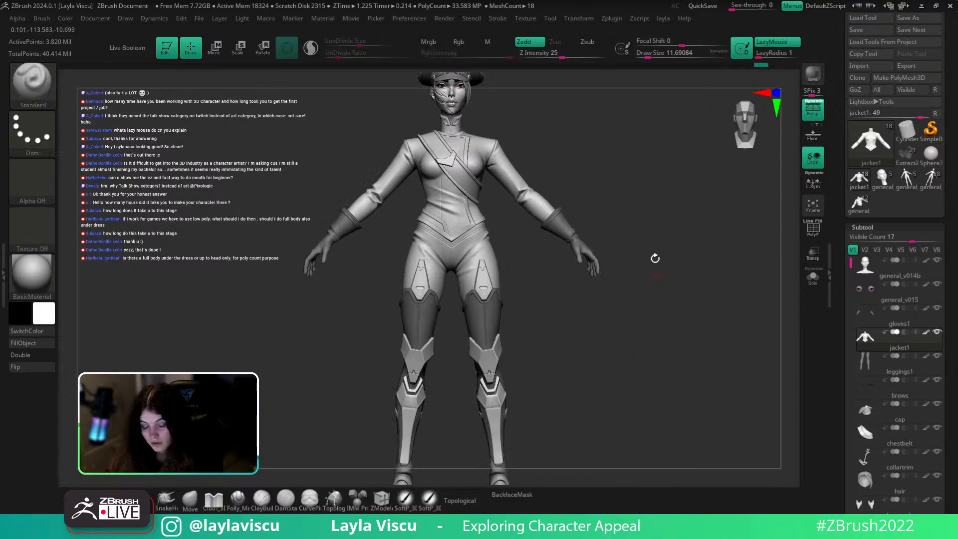
pyautogui.keyDown('alt'); pyautogui.moveTo(655, 258); pyautogui.dragTo(701, 283); pyautogui.keyUp('alt')
pyautogui.press('ctrl')
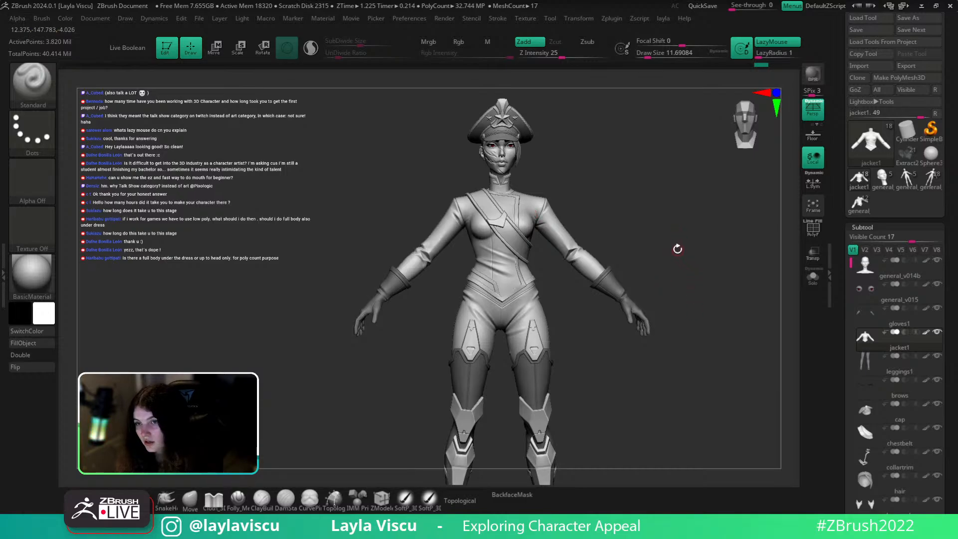
# Display the jacket's wireframe and polygroups with PolyFrame in a close view of the officer's torso
pyautogui.keyDown('alt'); pyautogui.moveTo(676, 250); pyautogui.dragTo(716, 268); pyautogui.keyUp('alt')
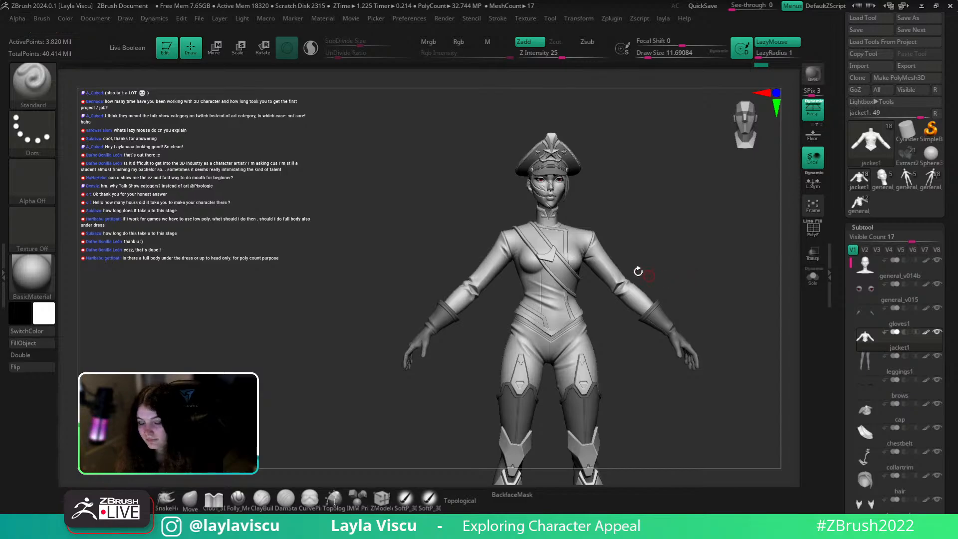
pyautogui.moveTo(635, 270)
pyautogui.keyDown('ctrl'); pyautogui.mouseDown(button='right')
pyautogui.moveTo(685, 216)
pyautogui.moveTo(717, 293)
pyautogui.mouseUp(button='right'); pyautogui.keyUp('ctrl')
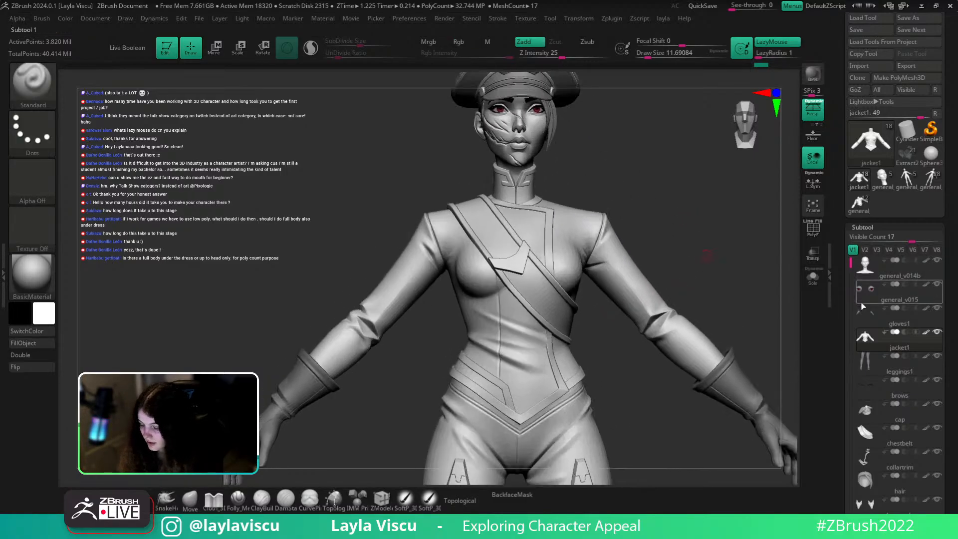
pyautogui.scroll(-3, 892, 299)
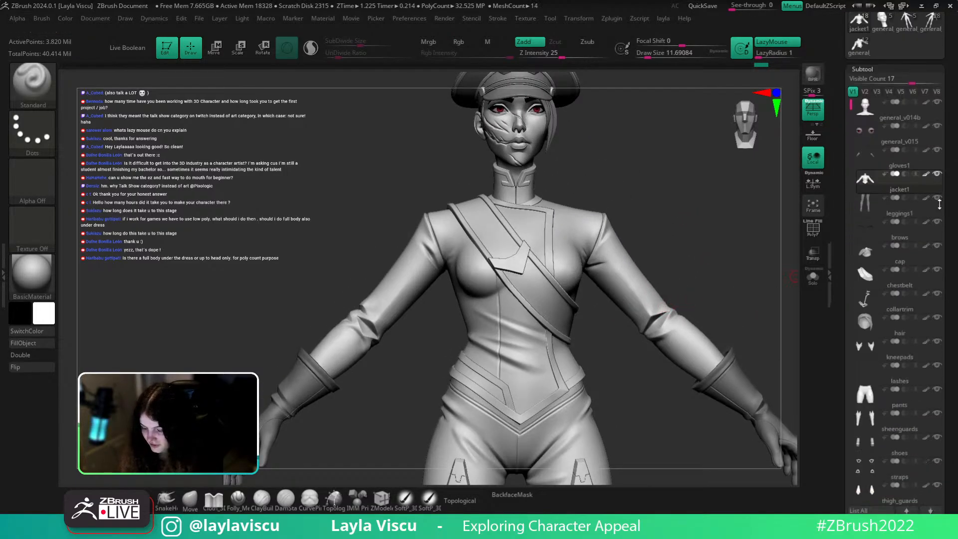
pyautogui.hotkey('shift', 'f')
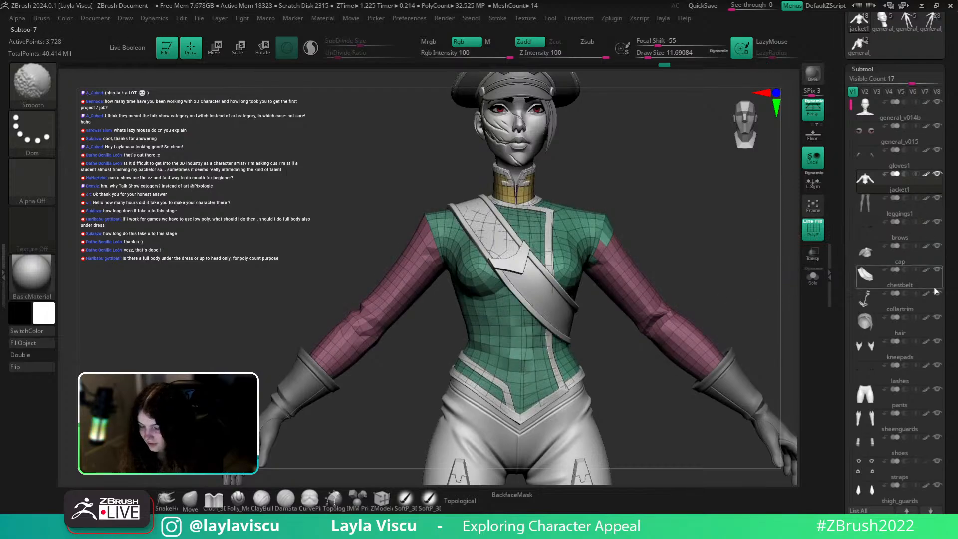
# Drop the jacket to its lowest subdivision level, examine its base topology, and turn PolyFrame off
pyautogui.hotkey('shift', 'd')
pyautogui.hotkey('shift', 'd')
pyautogui.hotkey('shift', 'd')
pyautogui.hotkey('shift', 'd')
pyautogui.hotkey('shift', 'f')
pyautogui.scroll(-5, 929, 185)
pyautogui.scroll(-2, 929, 185)
pyautogui.hotkey('shift', 'f')
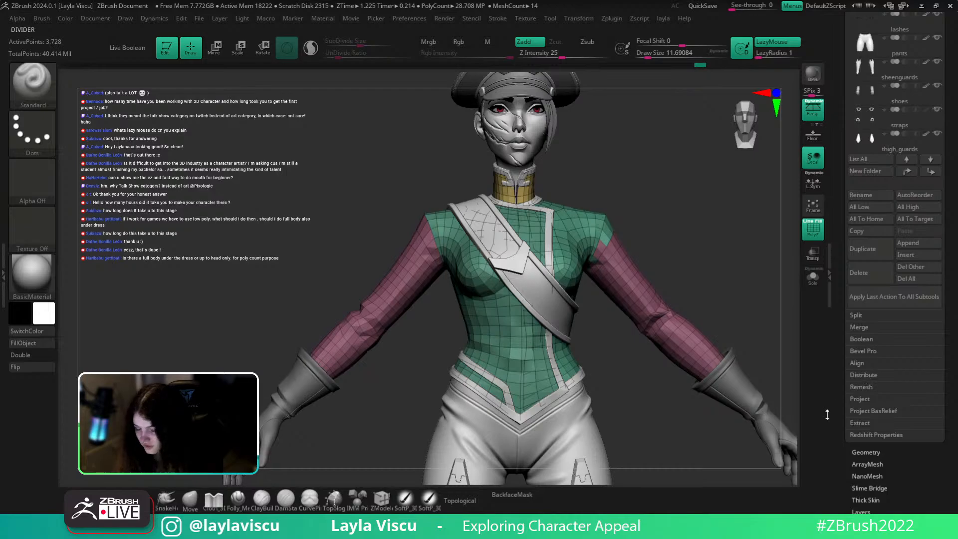
pyautogui.hotkey('shift', 'f')
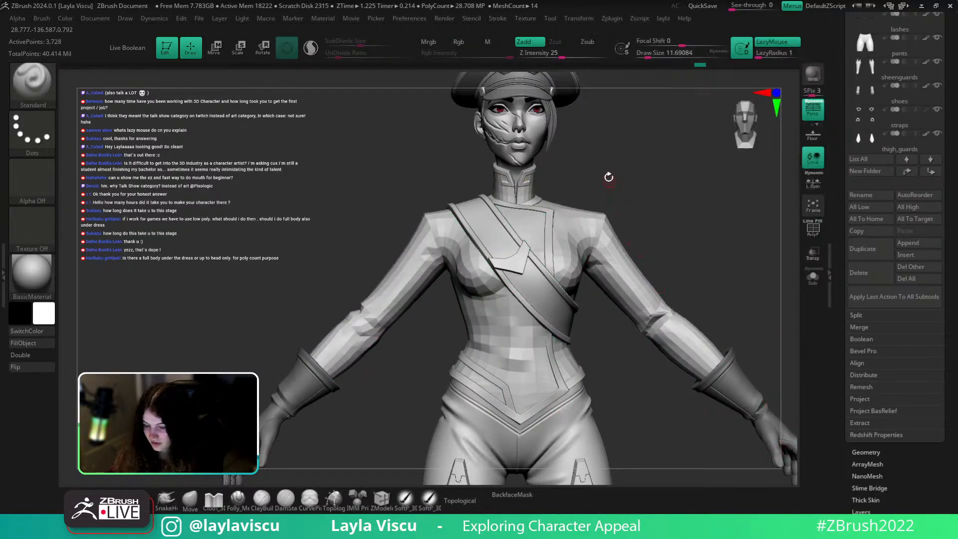
# Bring up the officer's concept image in Spotlight, enlarge it to study her cap and face, and hide it again
pyautogui.keyDown('alt'); pyautogui.moveTo(608, 177); pyautogui.dragTo(615, 243); pyautogui.keyUp('alt')
pyautogui.hotkey('shift', 'z')
pyautogui.moveTo(368, 220); pyautogui.dragTo(411, 287)
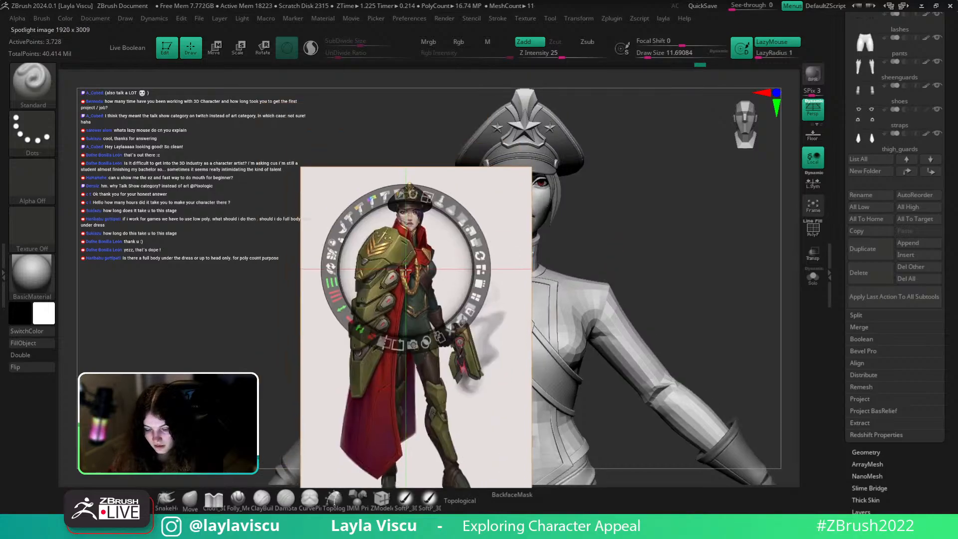
pyautogui.moveTo(427, 198); pyautogui.dragTo(485, 304)
pyautogui.moveTo(408, 219); pyautogui.dragTo(399, 407)
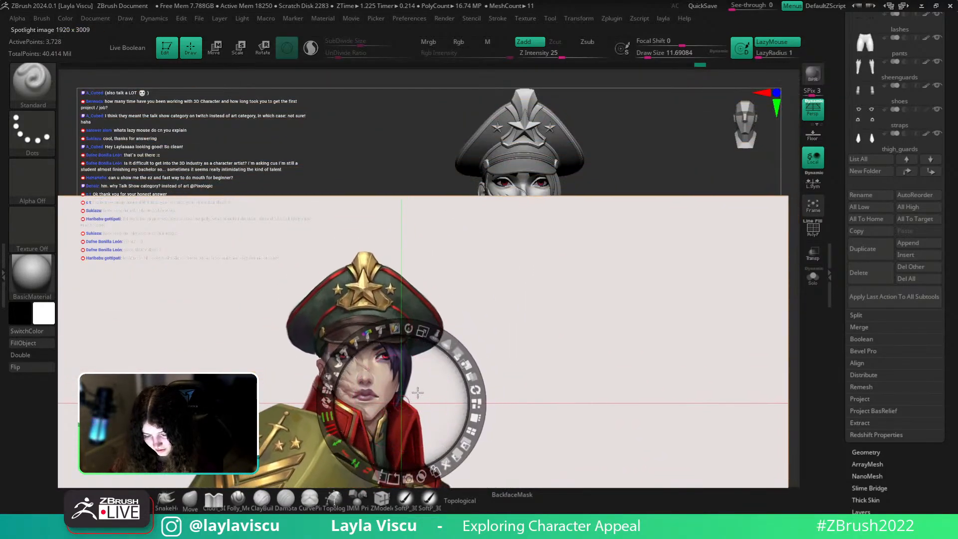
pyautogui.press('z')
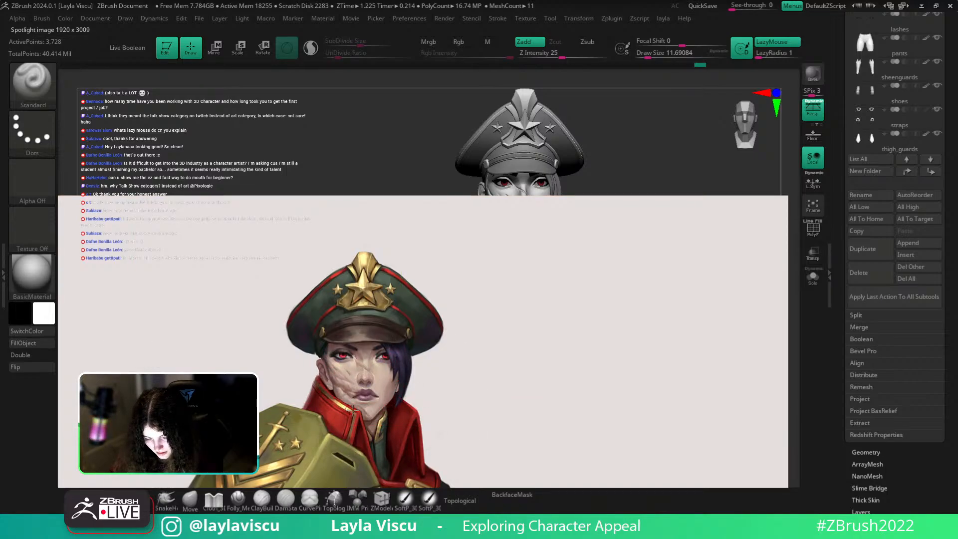
pyautogui.hotkey('shift', 'z')
# Select the general_v014b subtool, show its polygroups at a low subdivision level, and briefly hide and restore the chin polygroup
pyautogui.keyDown('ctrl'); pyautogui.moveTo(503, 169); pyautogui.dragTo(511, 244, button='right'); pyautogui.keyUp('ctrl')
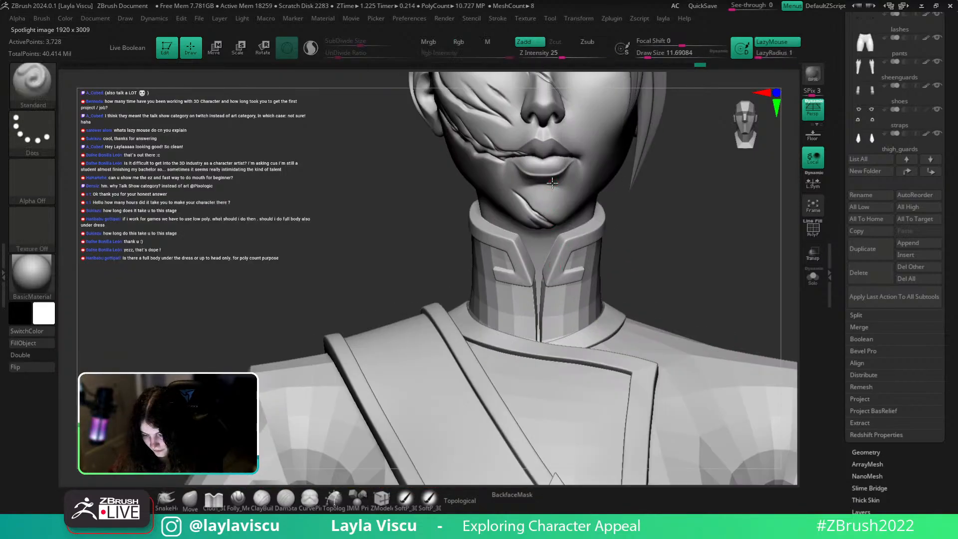
pyautogui.keyDown('alt'); pyautogui.click(511, 244); pyautogui.keyUp('alt')
pyautogui.keyDown('alt'); pyautogui.moveTo(665, 261); pyautogui.dragTo(658, 327, button='right'); pyautogui.keyUp('alt')
pyautogui.keyDown('ctrl'); pyautogui.moveTo(539, 290); pyautogui.dragTo(543, 336, button='right'); pyautogui.keyUp('ctrl')
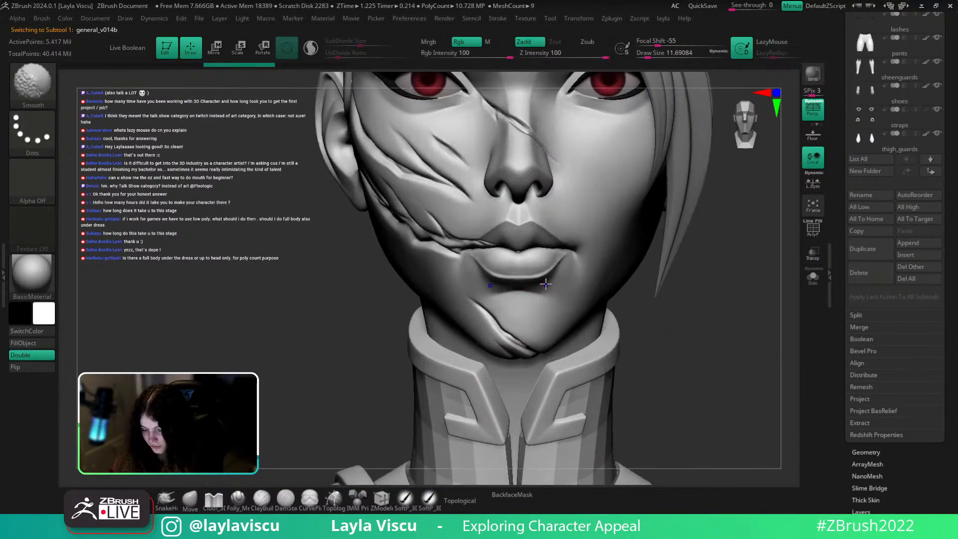
pyautogui.hotkey('shift', 'f')
pyautogui.hotkey('shift', 'd')
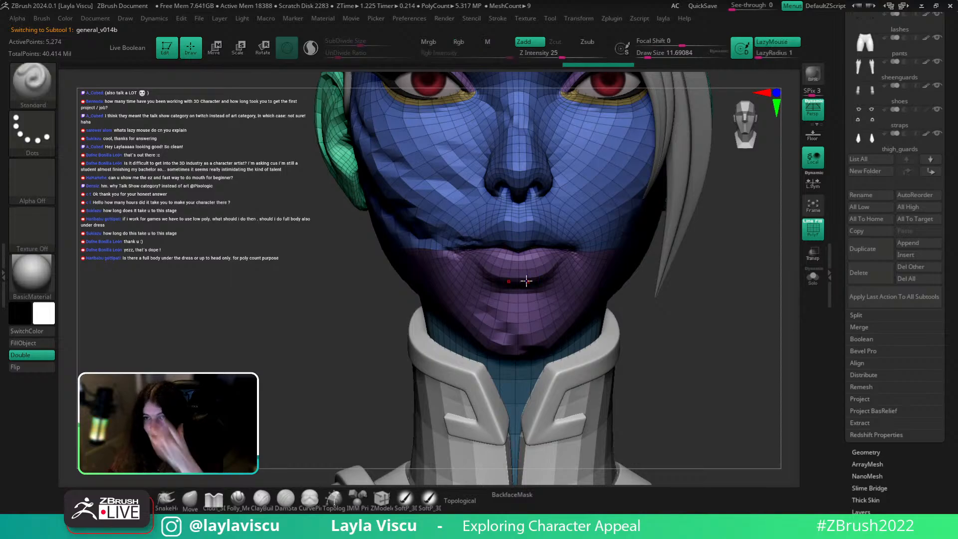
pyautogui.keyDown('ctrl'); pyautogui.keyDown('shift'); pyautogui.click(537, 276); pyautogui.keyUp('shift'); pyautogui.keyUp('ctrl')
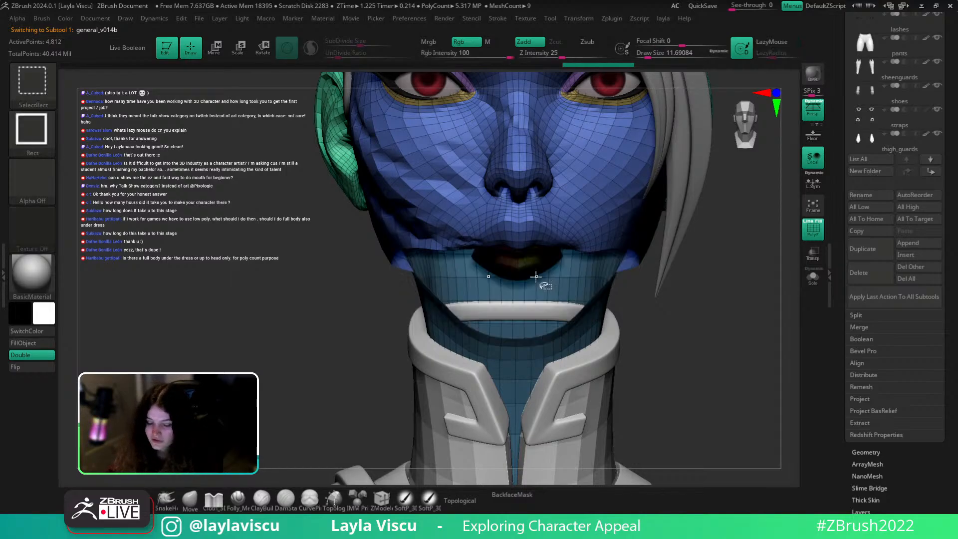
pyautogui.keyDown('ctrl'); pyautogui.keyDown('shift'); pyautogui.click(760, 341); pyautogui.keyUp('shift'); pyautogui.keyUp('ctrl')
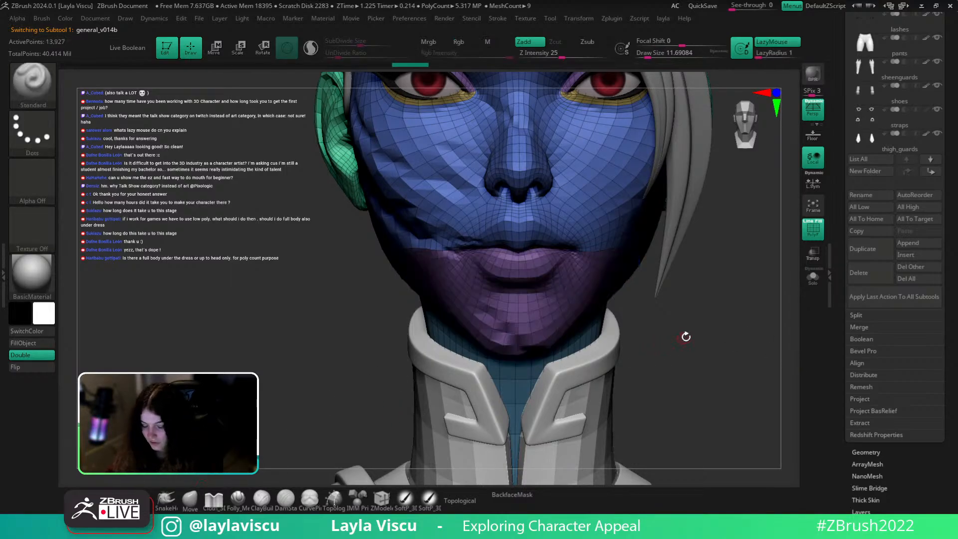
# Adjust the lower lip with the Move brush at a draw size of about 80
pyautogui.press('s')
pyautogui.moveTo(546, 267); pyautogui.dragTo(553, 267)
pyautogui.click(190, 498)
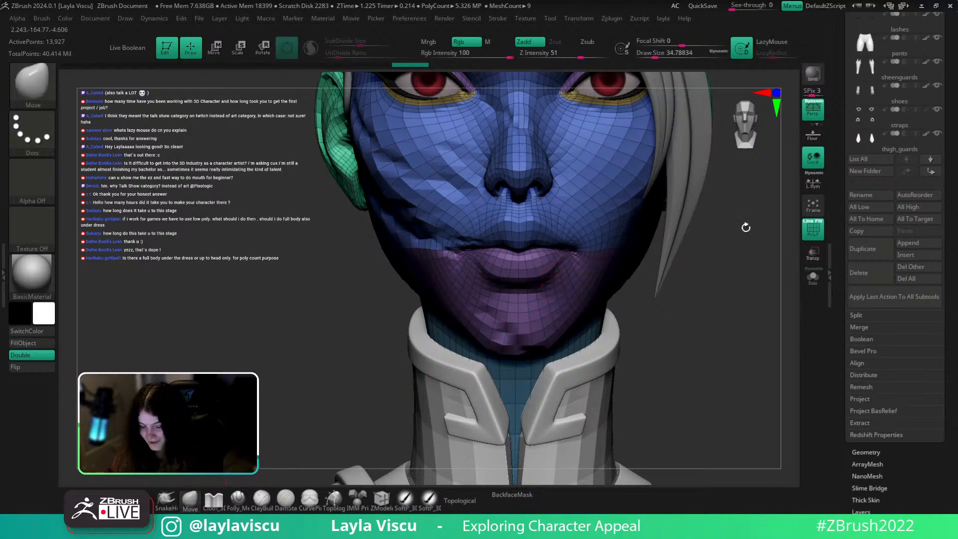
pyautogui.press('s')
pyautogui.click(723, 51)
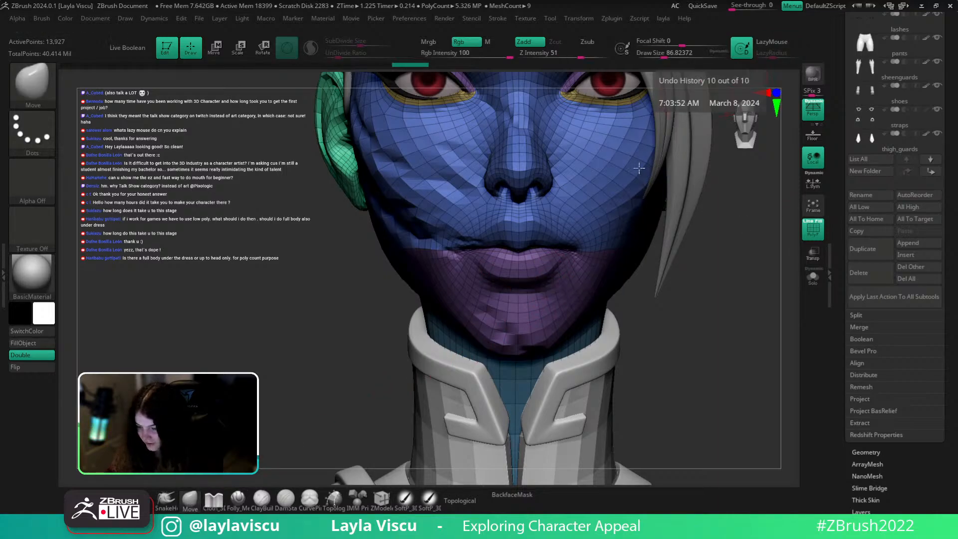
pyautogui.scroll(3, 546, 276)
pyautogui.press('s')
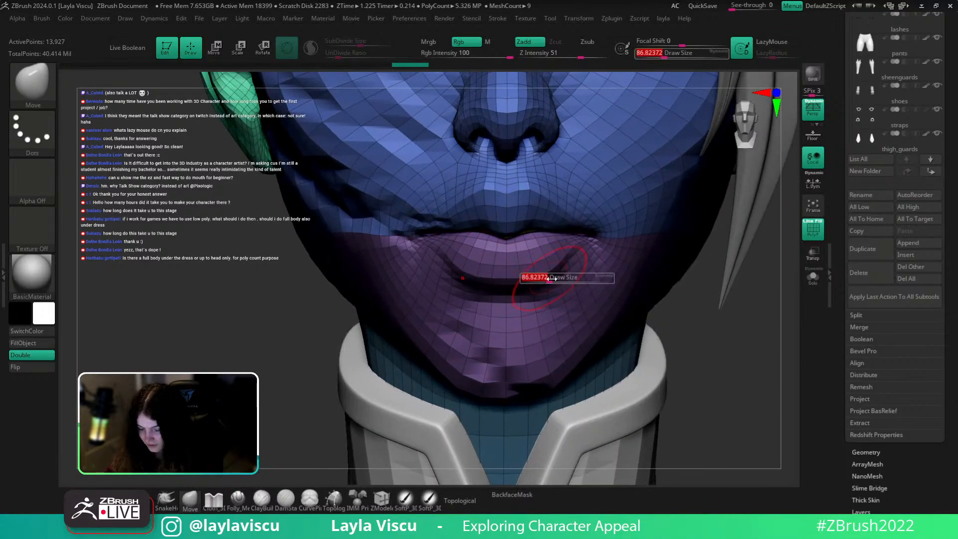
pyautogui.press('s')
pyautogui.moveTo(548, 277); pyautogui.dragTo(545, 276)
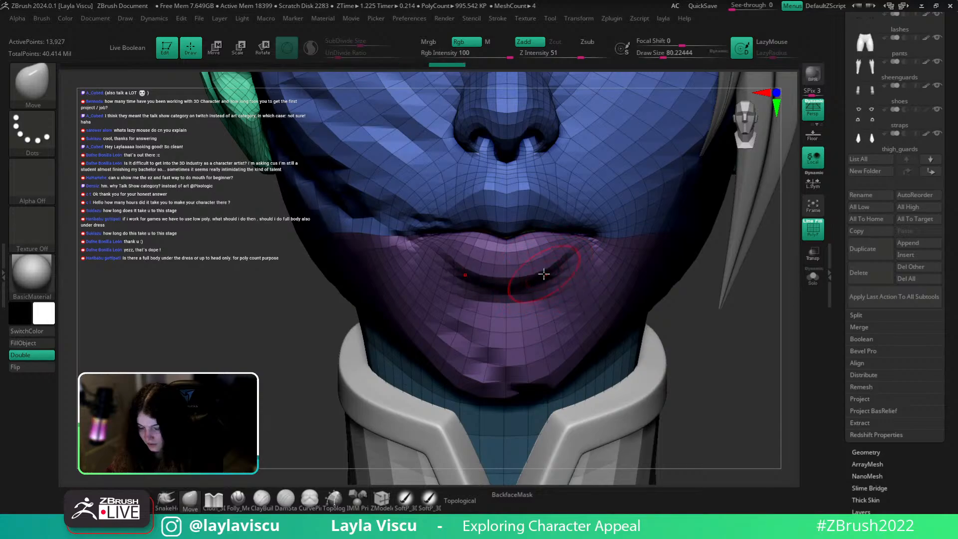
# Turn PolyFrame off and raise the head's subdivision to review the mouth on the detailed face
pyautogui.hotkey('shift', 'f')
pyautogui.press('d')
pyautogui.scroll(-5, 516, 248)
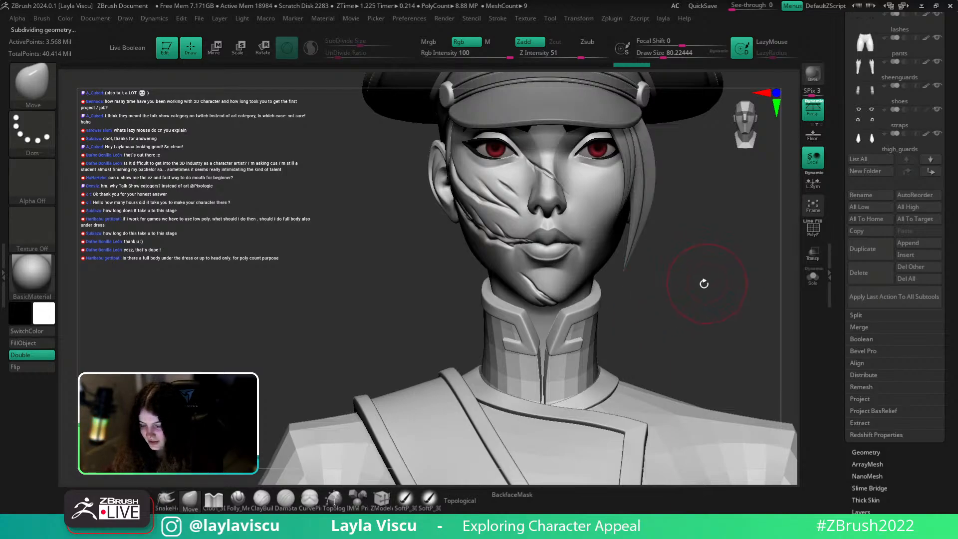
pyautogui.scroll(4, 541, 235)
pyautogui.press('s')
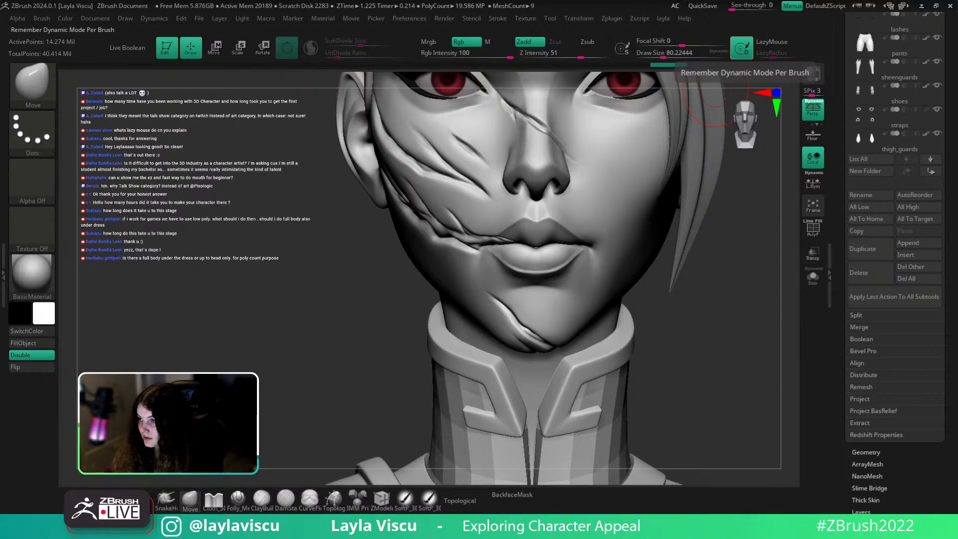
# Smooth the area around the mouth from a three-quarter view and dismiss the undo history note
pyautogui.moveTo(698, 376)
pyautogui.mouseDown()
pyautogui.moveTo(679, 280)
pyautogui.moveTo(706, 321)
pyautogui.mouseUp()
pyautogui.keyDown('shift'); pyautogui.moveTo(503, 293); pyautogui.dragTo(530, 290); pyautogui.keyUp('shift')
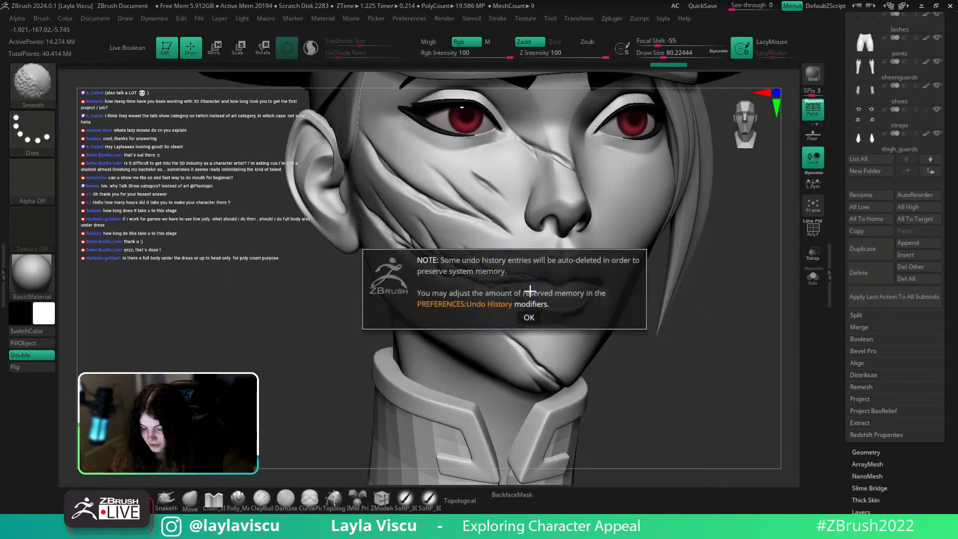
pyautogui.click(528, 317)
# Show the head's polygroups with PolyFrame and drop it back down to a low subdivision level
pyautogui.hotkey('shift', 'f')
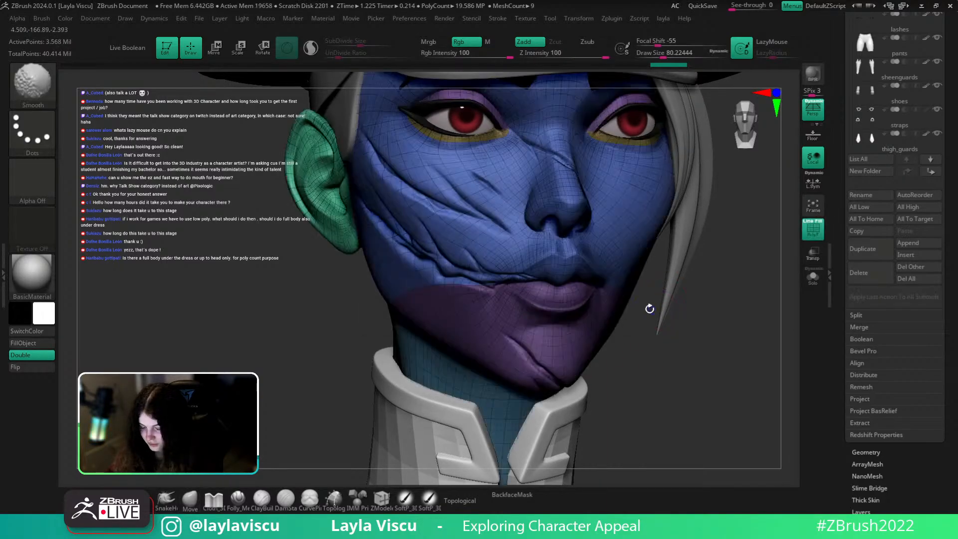
pyautogui.hotkey('shift', 'd')
pyautogui.hotkey('shift', 'd')
pyautogui.hotkey('shift', 'd')
pyautogui.hotkey('shift', 'd')
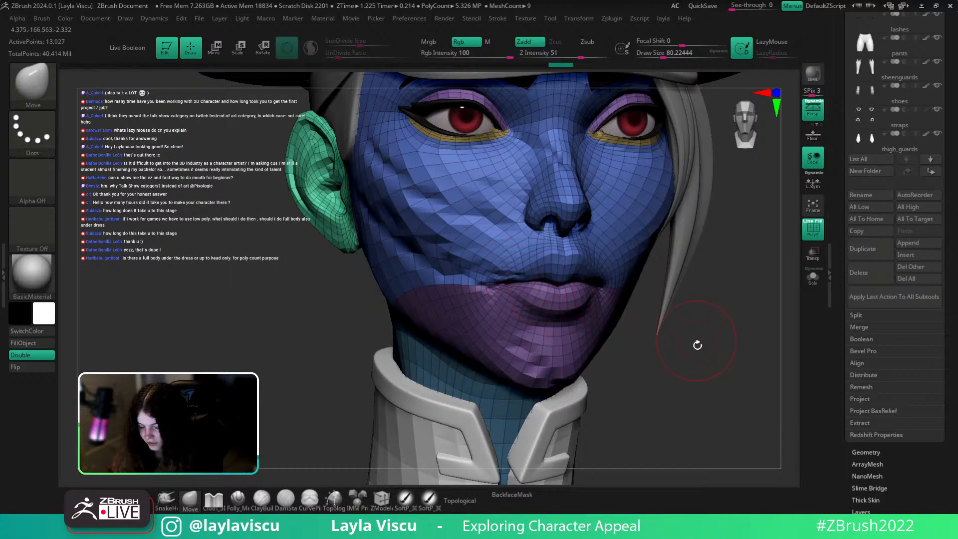
# Isolate and mask the upper face polygroup, restore the whole head without PolyFrame, and invert the mask
pyautogui.moveTo(697, 345); pyautogui.dragTo(622, 323)
pyautogui.keyDown('ctrl'); pyautogui.keyDown('shift'); pyautogui.click(547, 273); pyautogui.keyUp('shift'); pyautogui.keyUp('ctrl')
pyautogui.keyDown('ctrl'); pyautogui.click(731, 368); pyautogui.keyUp('ctrl')
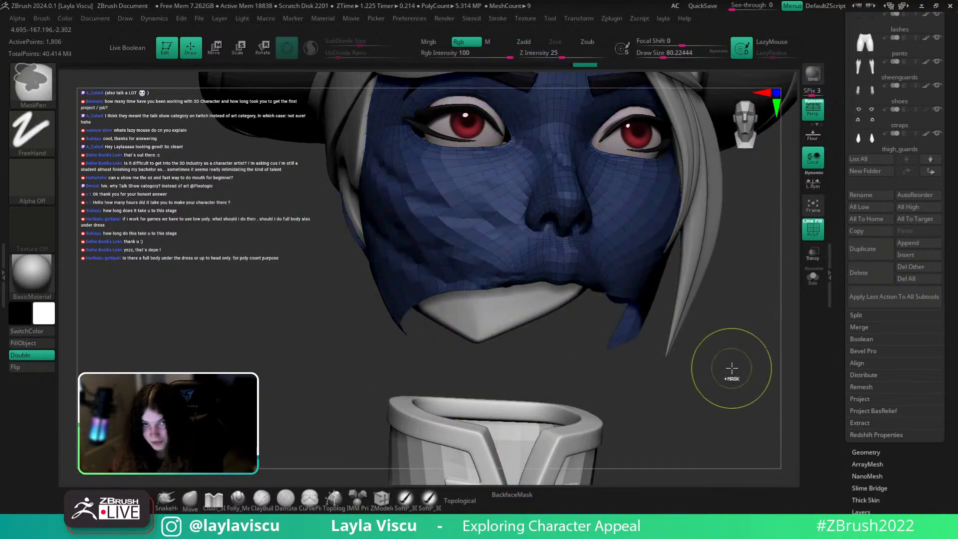
pyautogui.keyDown('ctrl'); pyautogui.keyDown('shift'); pyautogui.click(735, 397); pyautogui.keyUp('shift'); pyautogui.keyUp('ctrl')
pyautogui.hotkey('shift', 'f')
pyautogui.keyDown('ctrl'); pyautogui.click(723, 352); pyautogui.keyUp('ctrl')
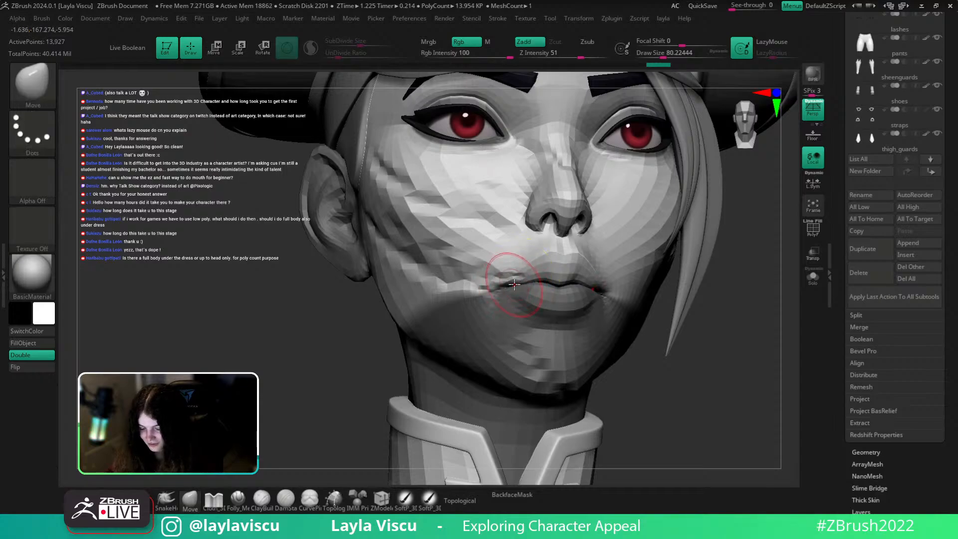
# Adjust the unmasked upper lip near the mouth corner with a draw size of about 97, and clear the mask
pyautogui.press('s')
pyautogui.keyDown('shift'); pyautogui.moveTo(514, 284); pyautogui.dragTo(512, 278); pyautogui.keyUp('shift')
pyautogui.keyDown('ctrl'); pyautogui.moveTo(714, 391); pyautogui.dragTo(722, 405); pyautogui.keyUp('ctrl')
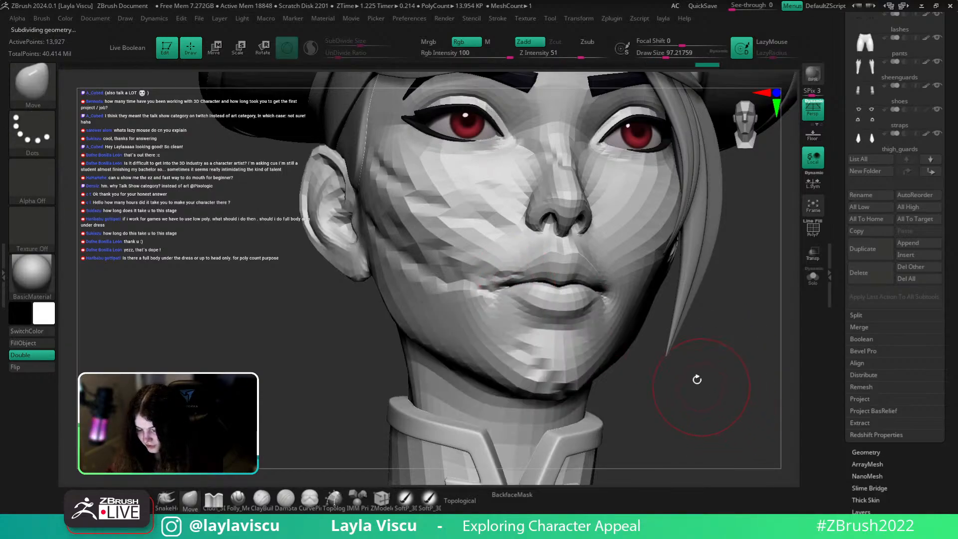
# Raise the head's subdivision and turn on BackfaceMask with a draw size of about 71 for the mouth corner
pyautogui.moveTo(702, 368); pyautogui.dragTo(664, 370, button='right')
pyautogui.keyDown('ctrl'); pyautogui.moveTo(664, 370); pyautogui.dragTo(658, 351, button='right'); pyautogui.keyUp('ctrl')
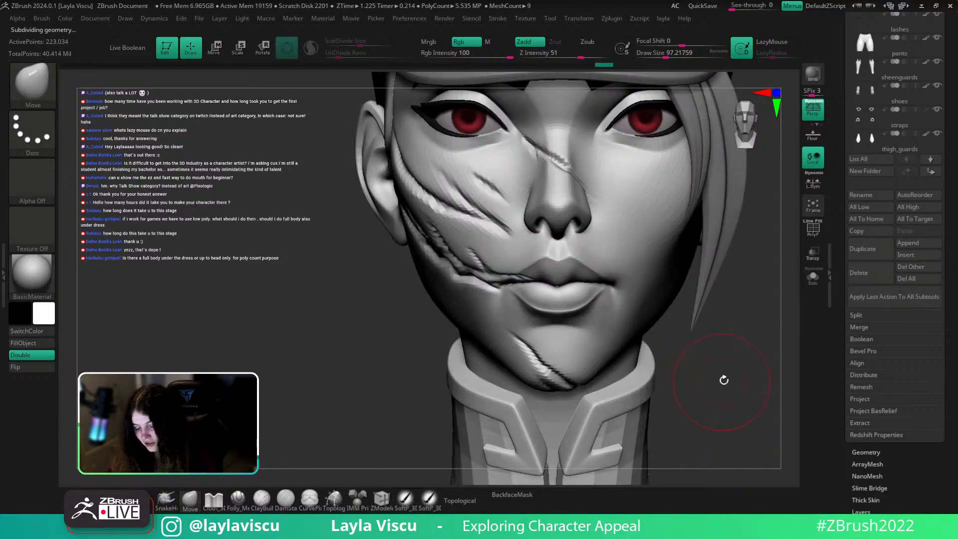
pyautogui.moveTo(722, 378)
pyautogui.keyDown('ctrl'); pyautogui.mouseDown(button='right')
pyautogui.moveTo(599, 344)
pyautogui.moveTo(610, 383)
pyautogui.mouseUp(button='right'); pyautogui.keyUp('ctrl')
pyautogui.press('s')
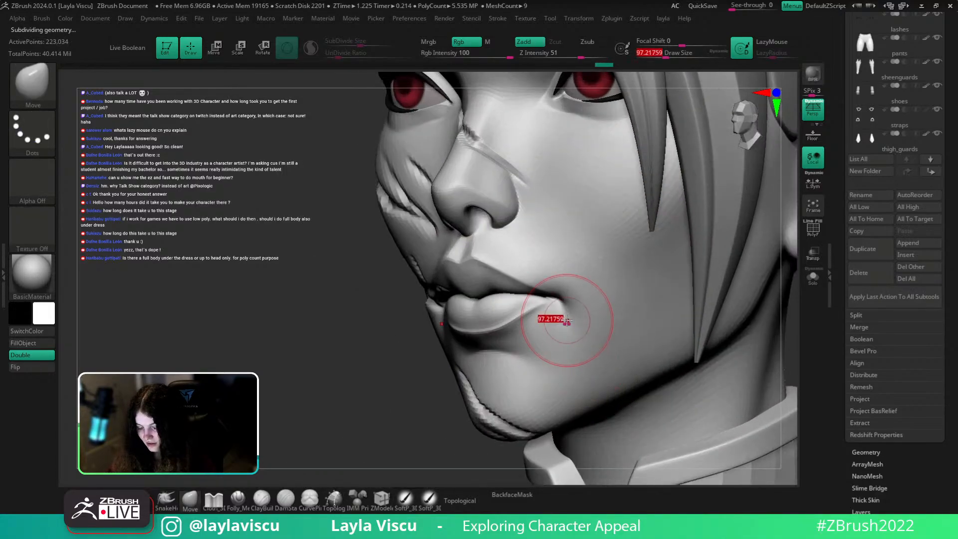
pyautogui.click(511, 495)
pyautogui.keyDown('ctrl'); pyautogui.moveTo(556, 300); pyautogui.dragTo(439, 374, button='right'); pyautogui.keyUp('ctrl')
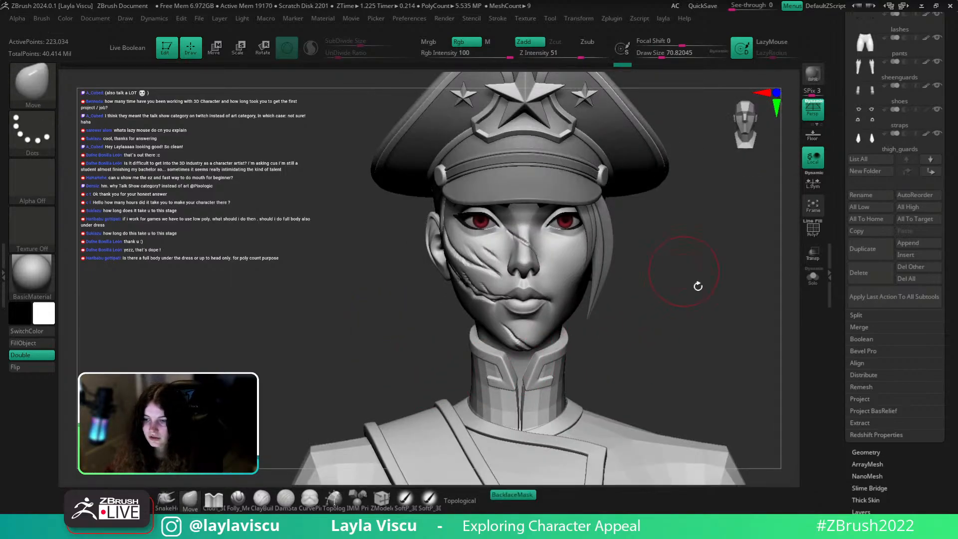
# Raise the head's subdivision level further and check the face from below and from the front
pyautogui.moveTo(676, 279)
pyautogui.keyDown('alt'); pyautogui.mouseDown()
pyautogui.moveTo(667, 306)
pyautogui.moveTo(665, 276)
pyautogui.moveTo(669, 287)
pyautogui.mouseUp(); pyautogui.keyUp('alt')
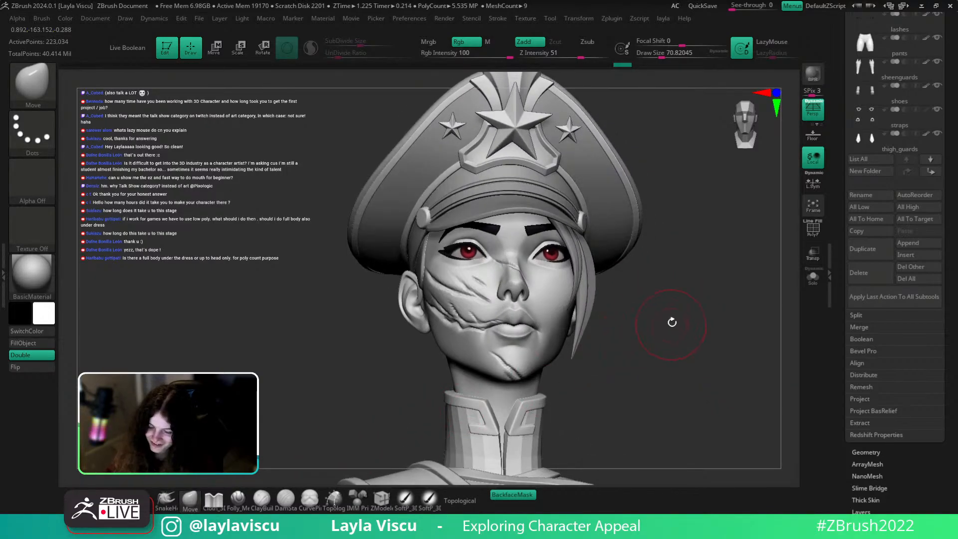
pyautogui.moveTo(671, 320); pyautogui.dragTo(648, 320)
pyautogui.hotkey('ctrl', 'd')
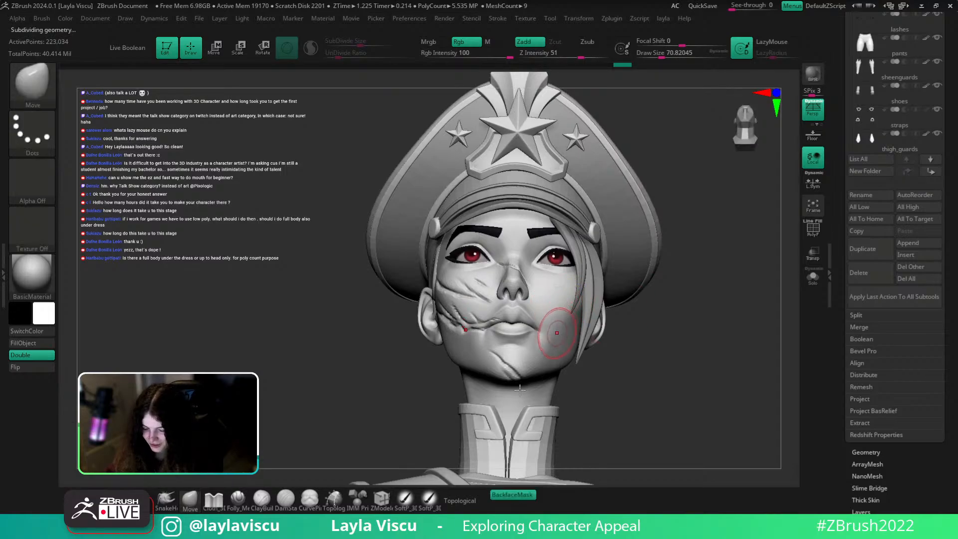
pyautogui.moveTo(678, 342); pyautogui.dragTo(679, 385)
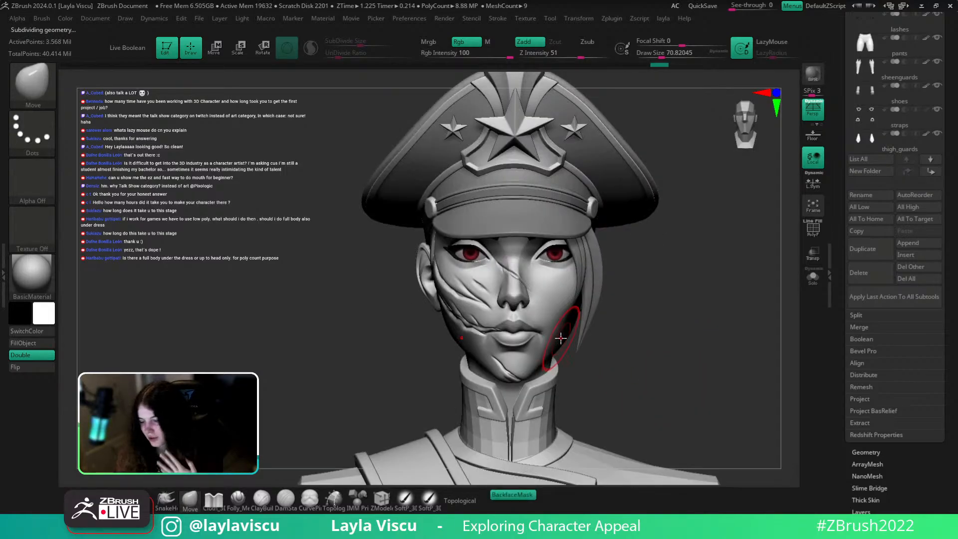
# Solo the general_v014b body with PolyFrame on and hide everything below the neck and upper shoulders
pyautogui.keyDown('alt'); pyautogui.moveTo(711, 299); pyautogui.dragTo(564, 259); pyautogui.keyUp('alt')
pyautogui.keyDown('alt'); pyautogui.click(535, 287); pyautogui.keyUp('alt')
pyautogui.hotkey('shift', 'f')
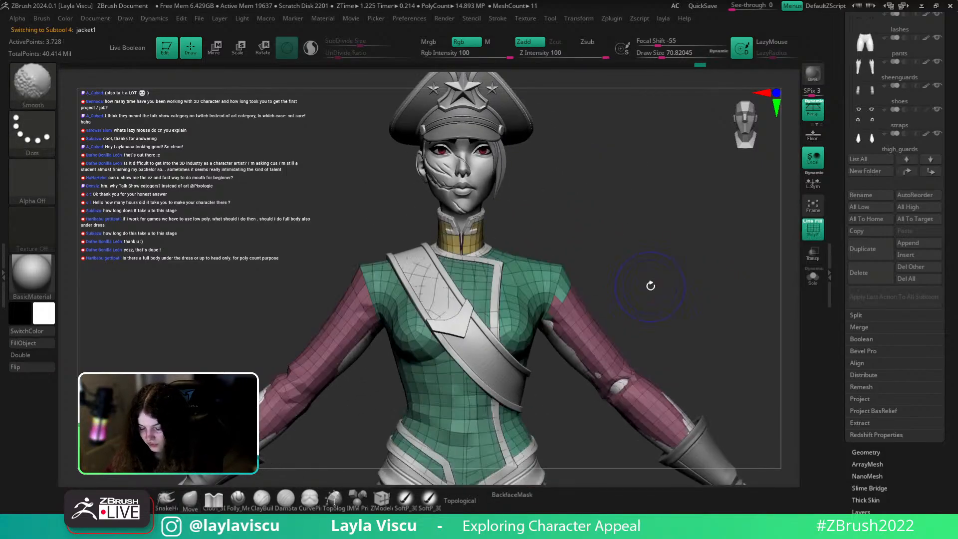
pyautogui.keyDown('alt'); pyautogui.click(463, 204); pyautogui.keyUp('alt')
pyautogui.click(812, 277)
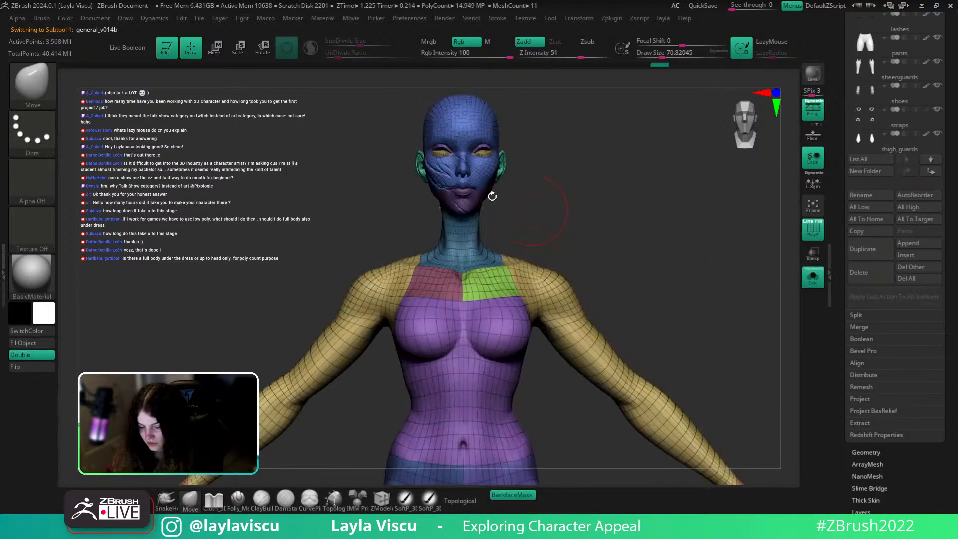
pyautogui.keyDown('ctrl'); pyautogui.keyDown('shift'); pyautogui.moveTo(364, 80); pyautogui.dragTo(551, 243); pyautogui.keyUp('shift'); pyautogui.keyUp('ctrl')
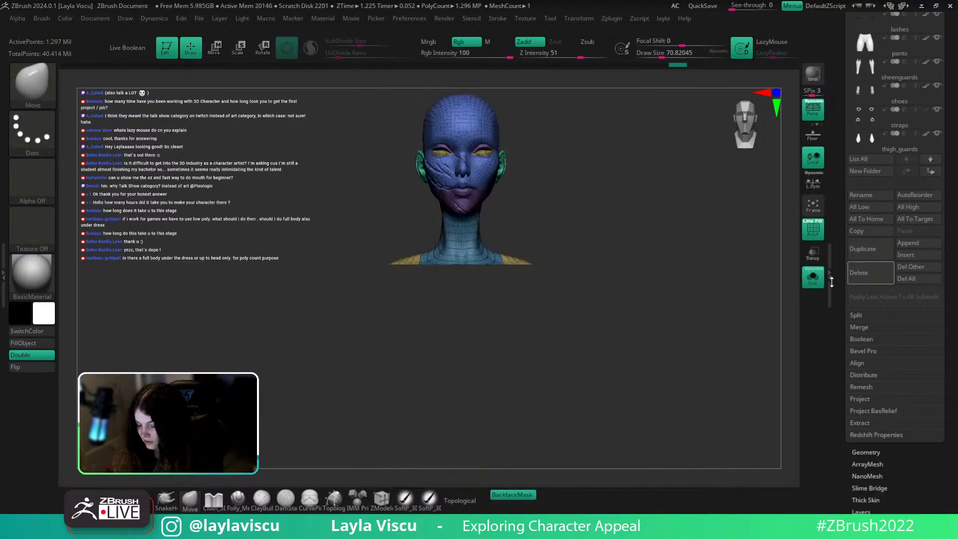
# Leave Solo mode, turn PolyFrame off, and frame the fully outfitted officer
pyautogui.click(812, 277)
pyautogui.hotkey('shift', 'f')
pyautogui.press('f')
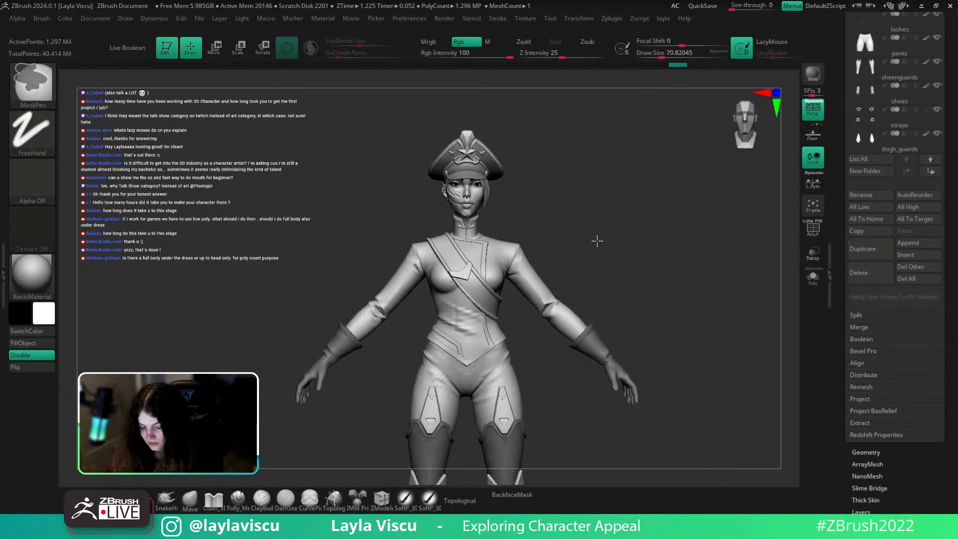
pyautogui.keyDown('alt'); pyautogui.moveTo(625, 205); pyautogui.dragTo(621, 188, button='right'); pyautogui.keyUp('alt')
# Select the jacket1 subtool, frame its waist, and choose the Cloth_3DCW brush
pyautogui.keyDown('alt'); pyautogui.click(469, 264); pyautogui.keyUp('alt')
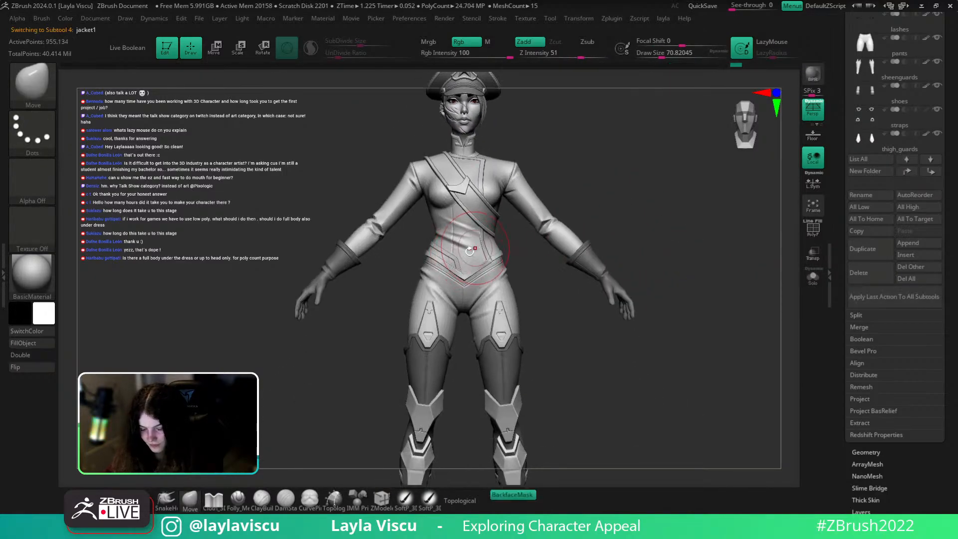
pyautogui.keyDown('ctrl'); pyautogui.moveTo(477, 242); pyautogui.dragTo(542, 333, button='right'); pyautogui.keyUp('ctrl')
pyautogui.press('s')
pyautogui.moveTo(506, 266); pyautogui.dragTo(500, 265)
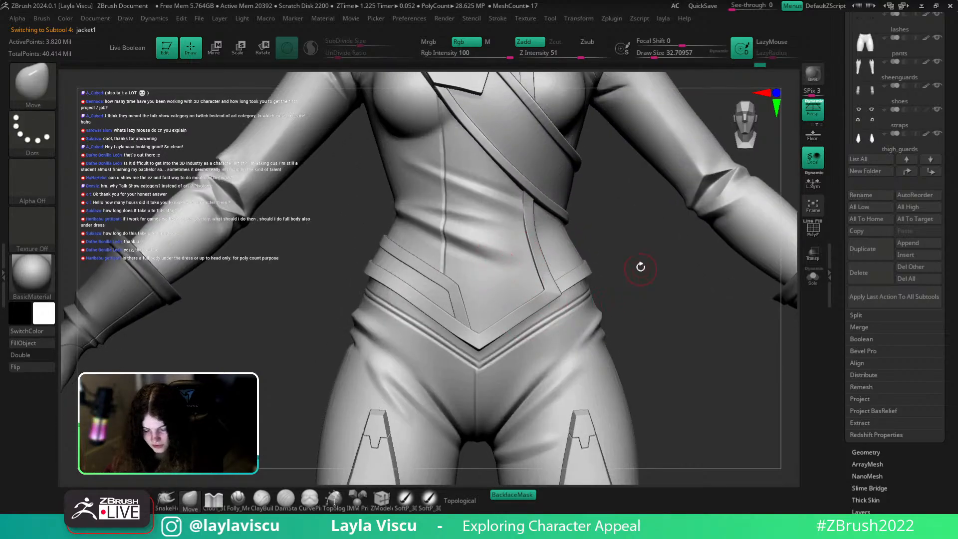
pyautogui.keyDown('alt'); pyautogui.moveTo(640, 267); pyautogui.dragTo(660, 304, button='right'); pyautogui.keyUp('alt')
pyautogui.press('b')
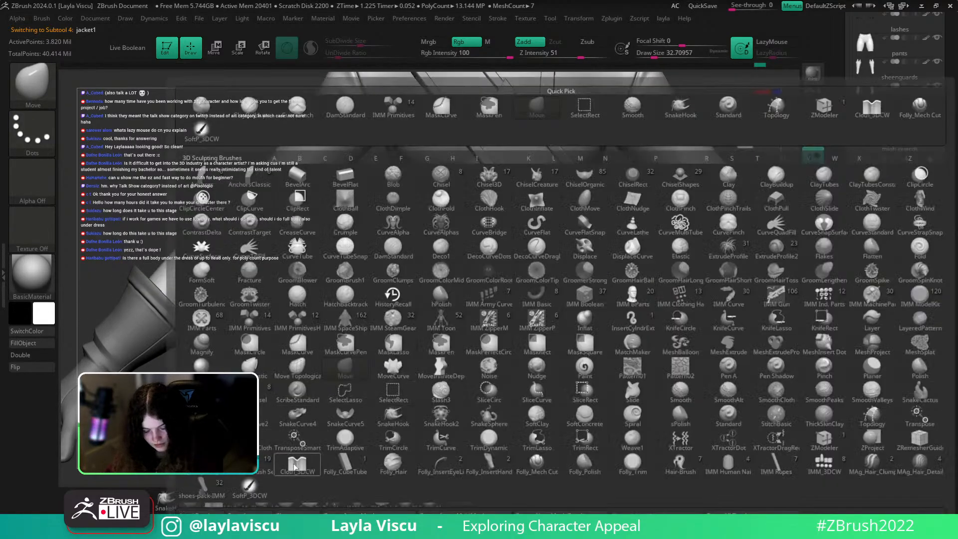
pyautogui.click(296, 465)
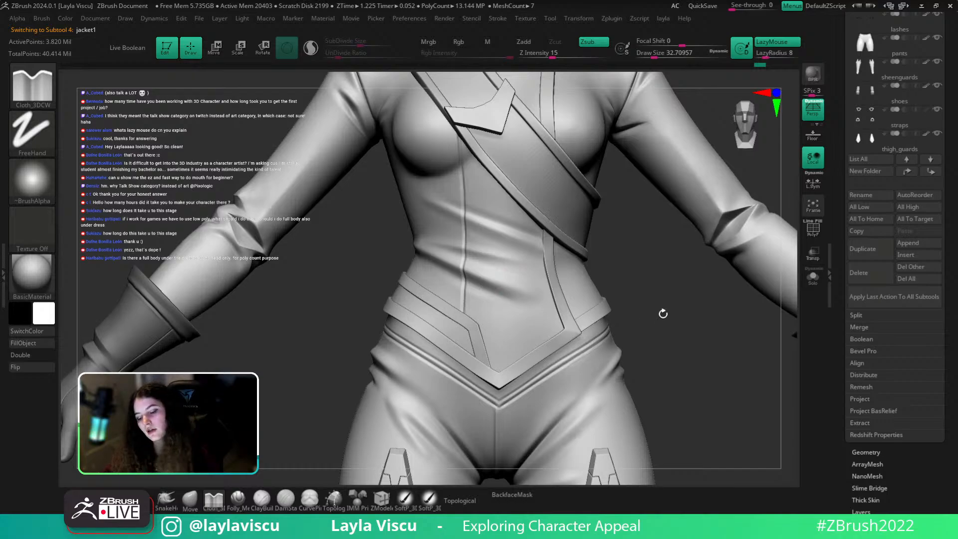
# Sculpt diagonal cloth folds across the jacket's front waist with a draw size of about 33
pyautogui.keyDown('ctrl'); pyautogui.moveTo(655, 317); pyautogui.dragTo(594, 305, button='right'); pyautogui.keyUp('ctrl')
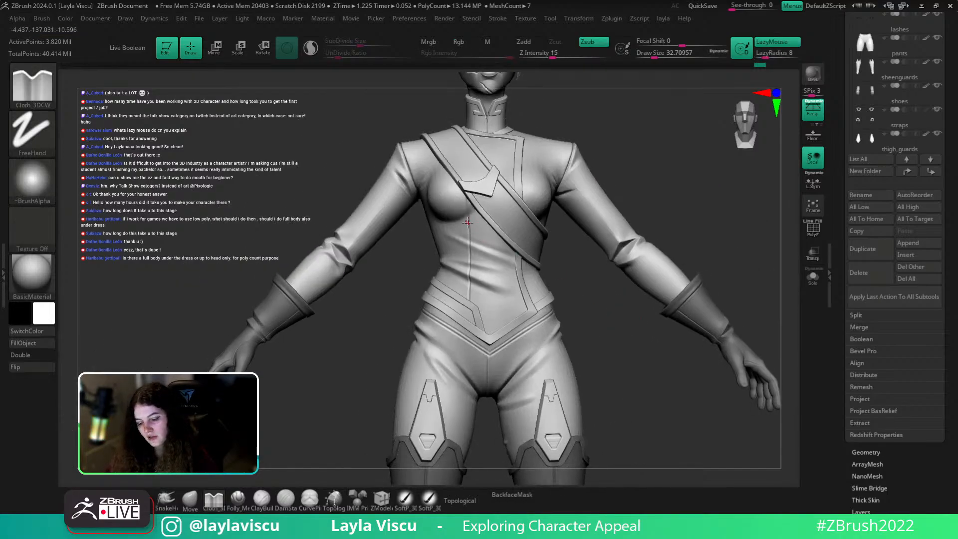
pyautogui.keyDown('ctrl'); pyautogui.moveTo(468, 222); pyautogui.dragTo(494, 239, button='right'); pyautogui.keyUp('ctrl')
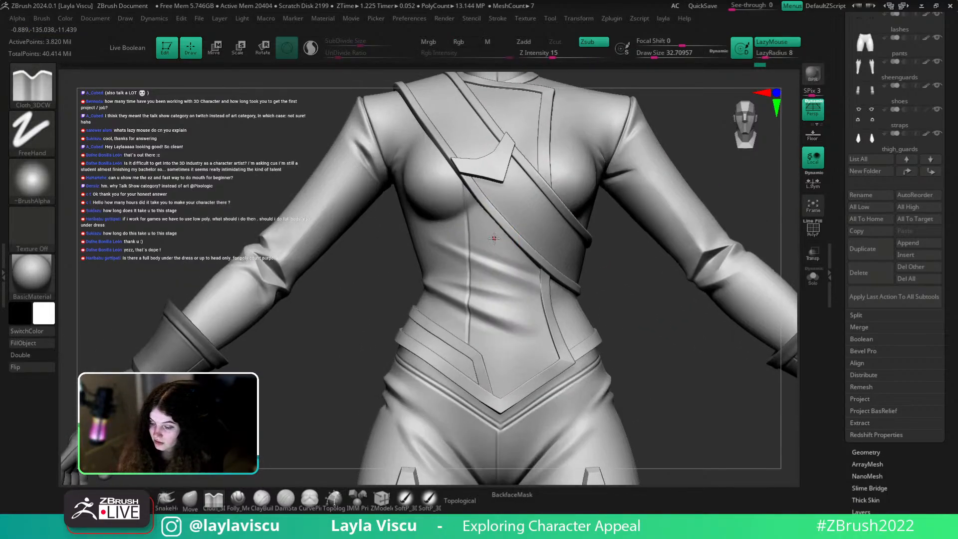
pyautogui.press('s')
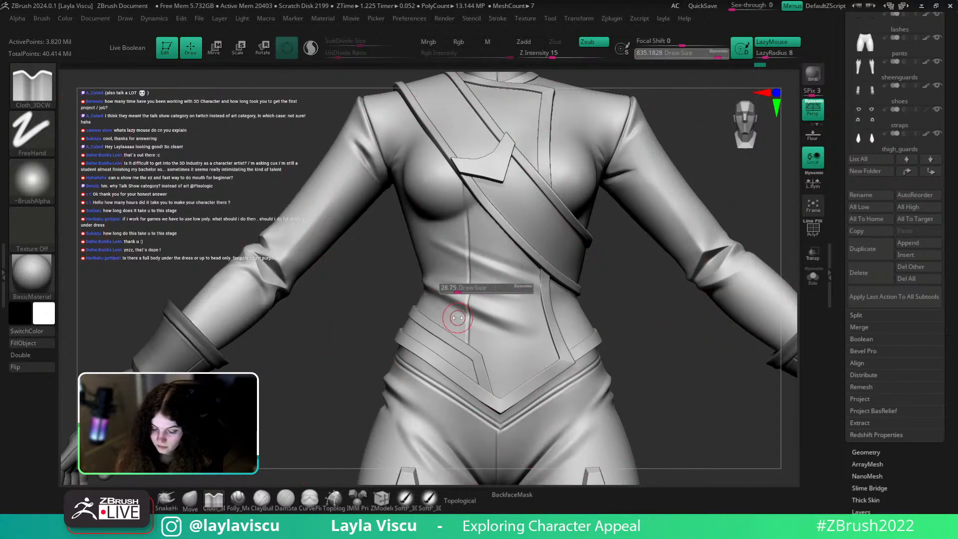
pyautogui.press('s')
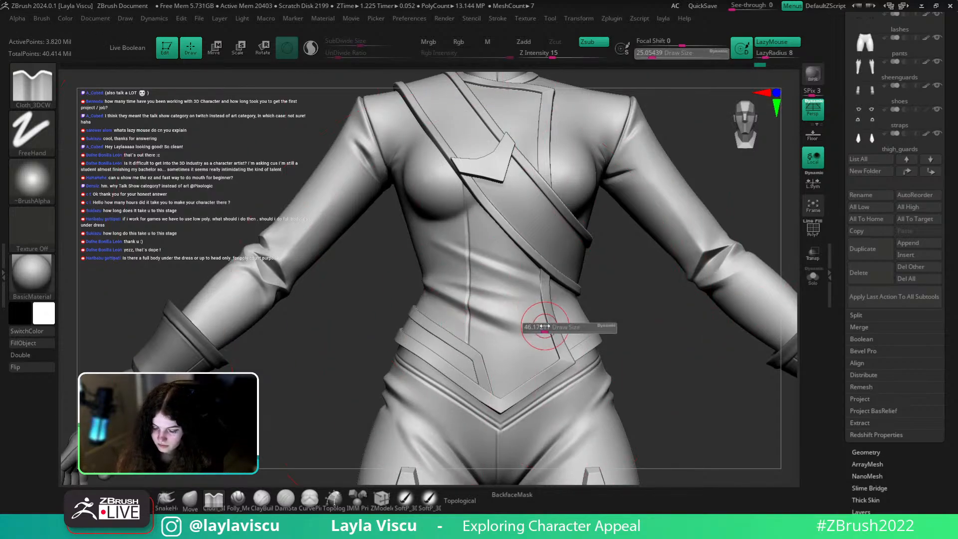
pyautogui.moveTo(544, 326)
pyautogui.mouseDown()
pyautogui.moveTo(488, 339)
pyautogui.moveTo(478, 331)
pyautogui.mouseUp()
pyautogui.moveTo(577, 306); pyautogui.dragTo(579, 278)
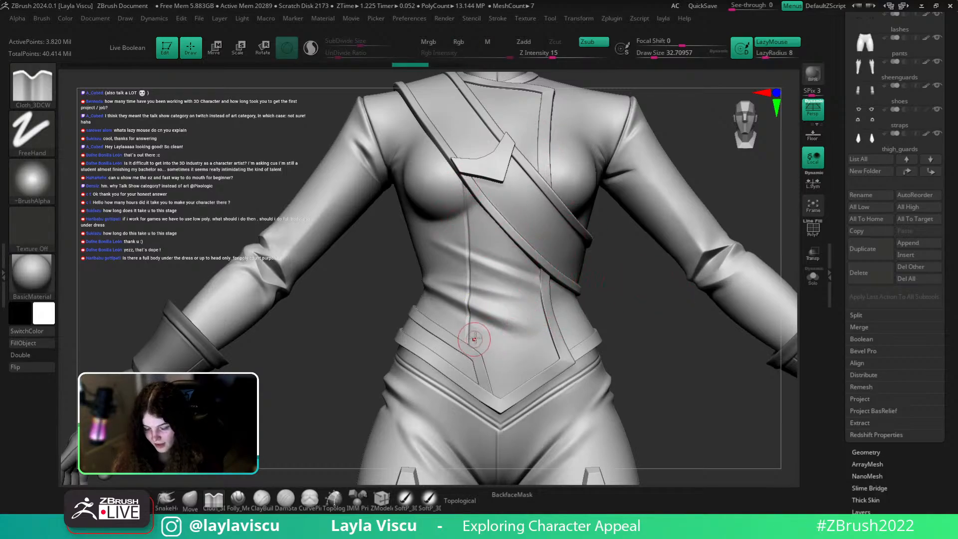
pyautogui.moveTo(476, 332)
pyautogui.mouseDown()
pyautogui.moveTo(522, 367)
pyautogui.moveTo(460, 327)
pyautogui.moveTo(545, 368)
pyautogui.mouseUp()
pyautogui.moveTo(454, 319)
pyautogui.mouseDown()
pyautogui.moveTo(529, 361)
pyautogui.moveTo(596, 320)
pyautogui.mouseUp()
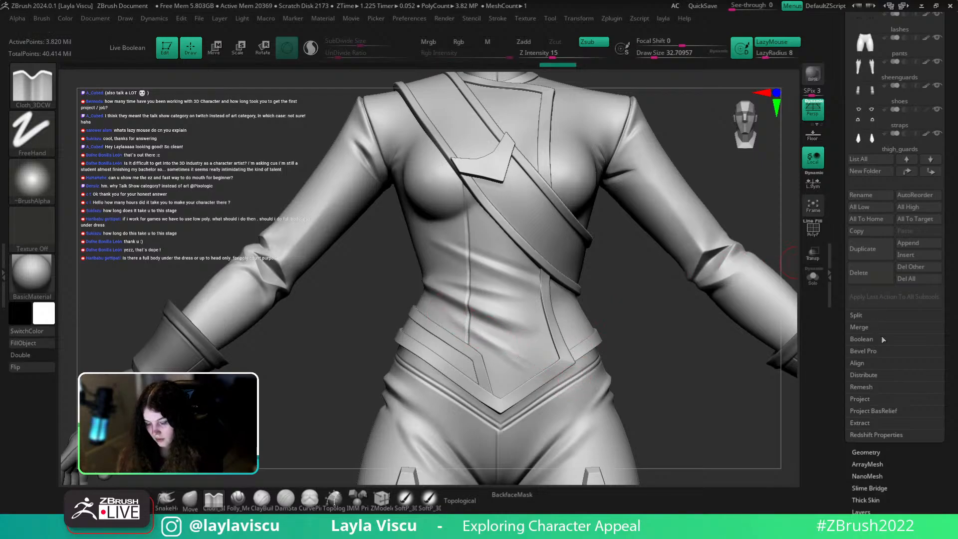
# Add a new recording layer to the jacket subtool
pyautogui.moveTo(939, 386); pyautogui.dragTo(939, 239)
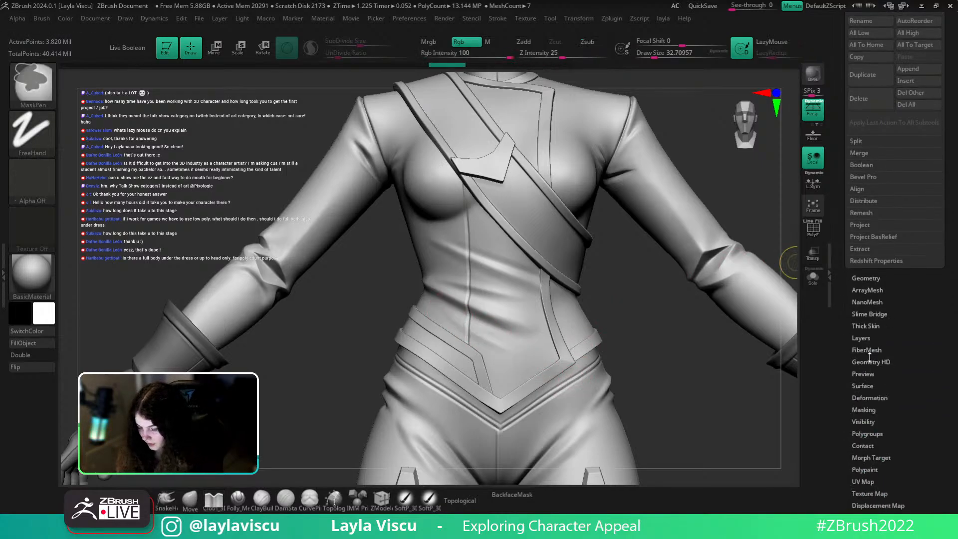
pyautogui.click(893, 336)
pyautogui.click(858, 231)
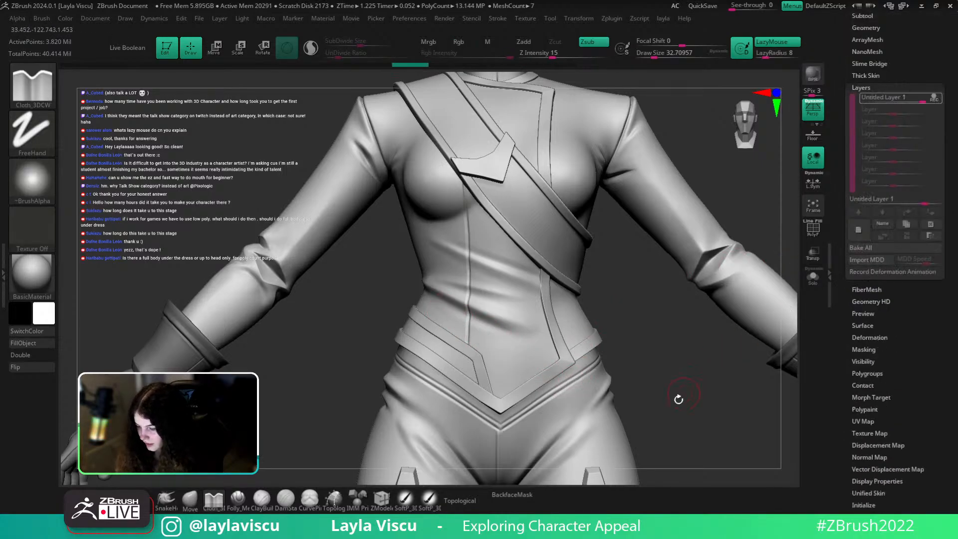
# Sculpt diagonal folds across the jacket's lower front toward the pointed hem, and smooth the fold near the hem
pyautogui.moveTo(464, 328); pyautogui.dragTo(557, 379)
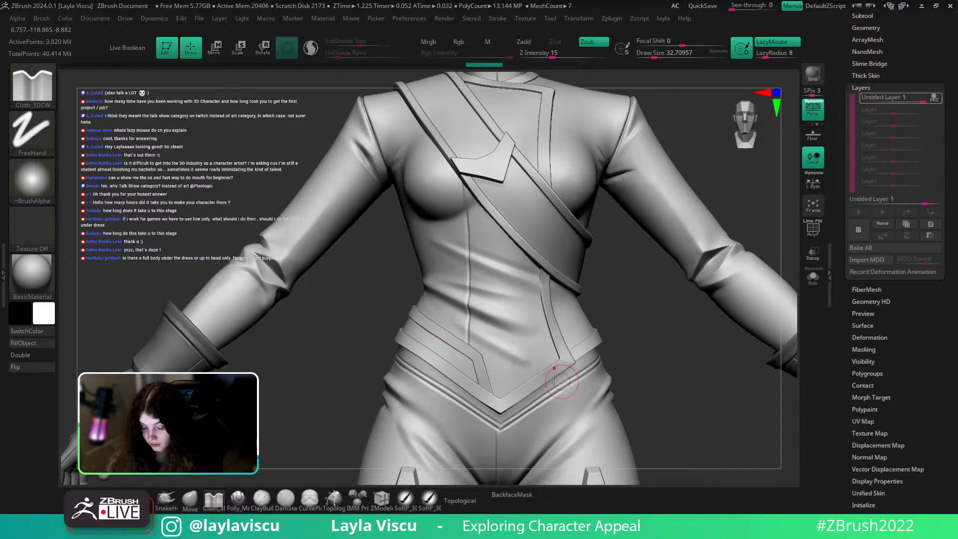
pyautogui.moveTo(453, 322); pyautogui.dragTo(546, 376)
pyautogui.moveTo(481, 337); pyautogui.dragTo(544, 374)
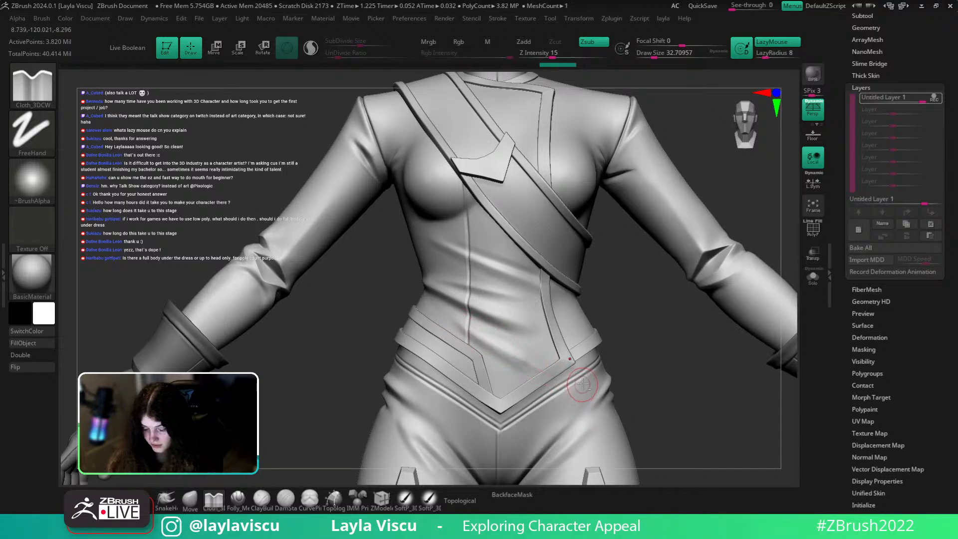
pyautogui.moveTo(662, 400)
pyautogui.keyDown('ctrl'); pyautogui.mouseDown(button='right')
pyautogui.moveTo(631, 385)
pyautogui.moveTo(574, 389)
pyautogui.moveTo(524, 359)
pyautogui.mouseUp(button='right'); pyautogui.keyUp('ctrl')
pyautogui.keyDown('ctrl'); pyautogui.keyDown('shift'); pyautogui.click(537, 359); pyautogui.keyUp('shift'); pyautogui.keyUp('ctrl')
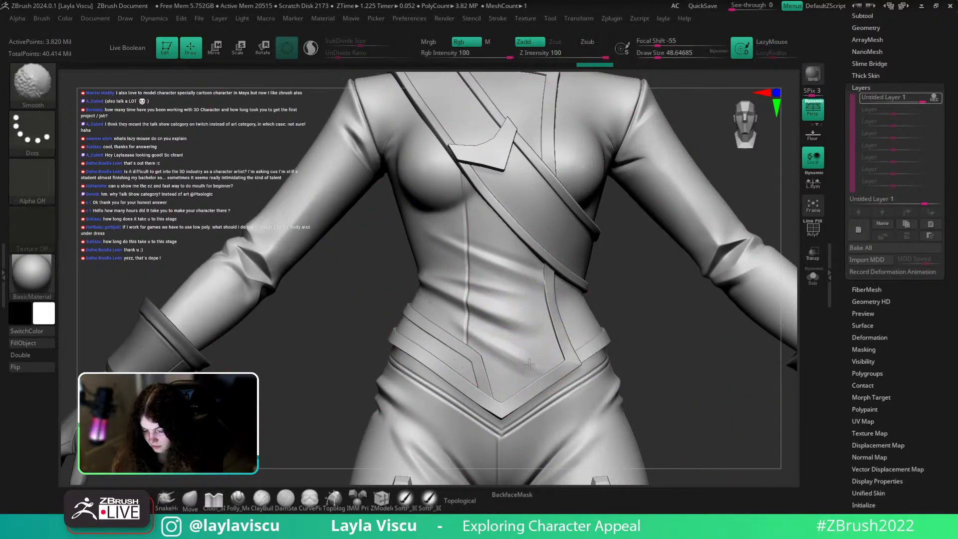
pyautogui.keyDown('shift'); pyautogui.moveTo(534, 371); pyautogui.dragTo(528, 370); pyautogui.keyUp('shift')
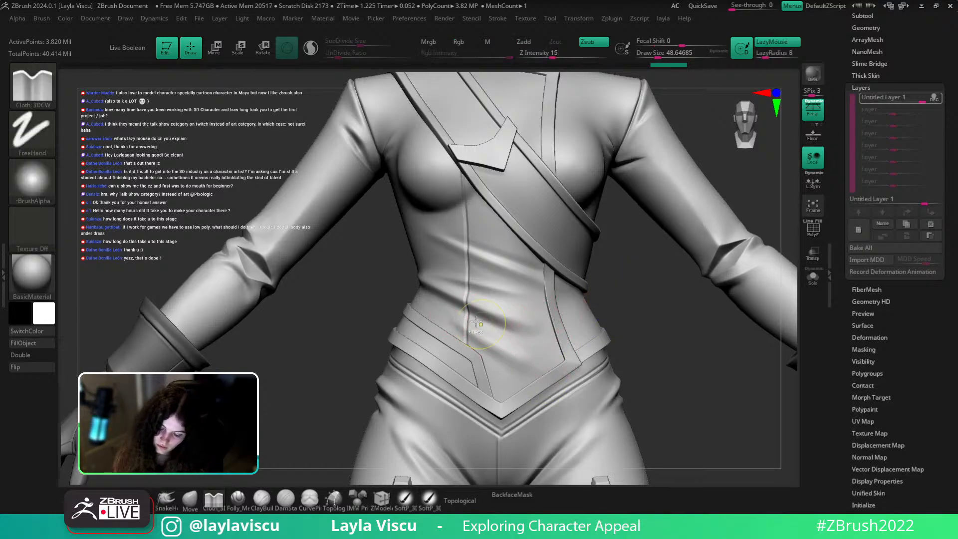
# Try broader folds across the front waist with a draw size of about 49, undoing the unwanted strokes
pyautogui.moveTo(713, 294)
pyautogui.mouseDown()
pyautogui.moveTo(722, 269)
pyautogui.moveTo(711, 280)
pyautogui.mouseUp()
pyautogui.moveTo(454, 315); pyautogui.dragTo(532, 346)
pyautogui.hotkey('ctrl', 'z')
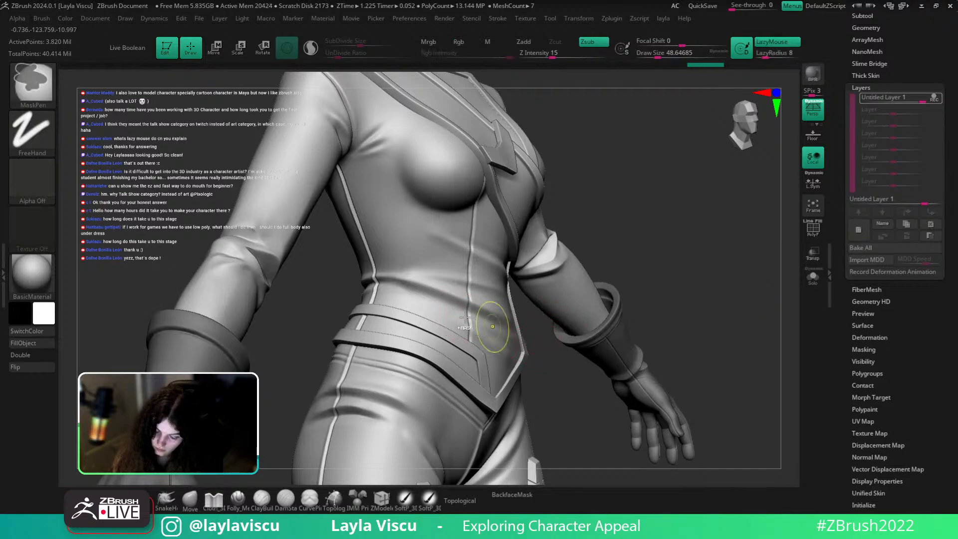
pyautogui.moveTo(446, 312); pyautogui.dragTo(528, 346)
pyautogui.moveTo(555, 372)
pyautogui.mouseDown(button='right')
pyautogui.moveTo(549, 389)
pyautogui.moveTo(658, 395)
pyautogui.moveTo(626, 327)
pyautogui.moveTo(449, 320)
pyautogui.mouseUp(button='right')
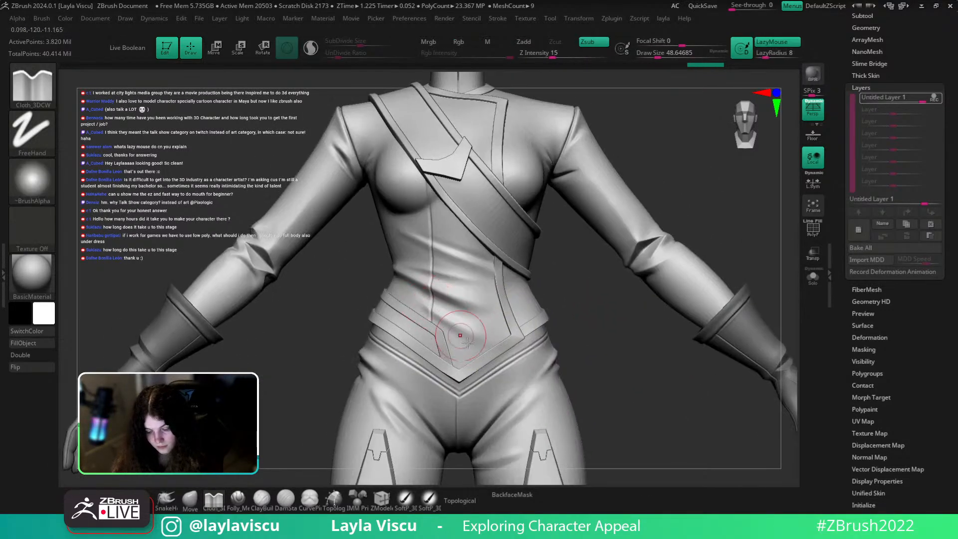
pyautogui.moveTo(386, 302); pyautogui.dragTo(439, 349)
pyautogui.hotkey('ctrl', 'z')
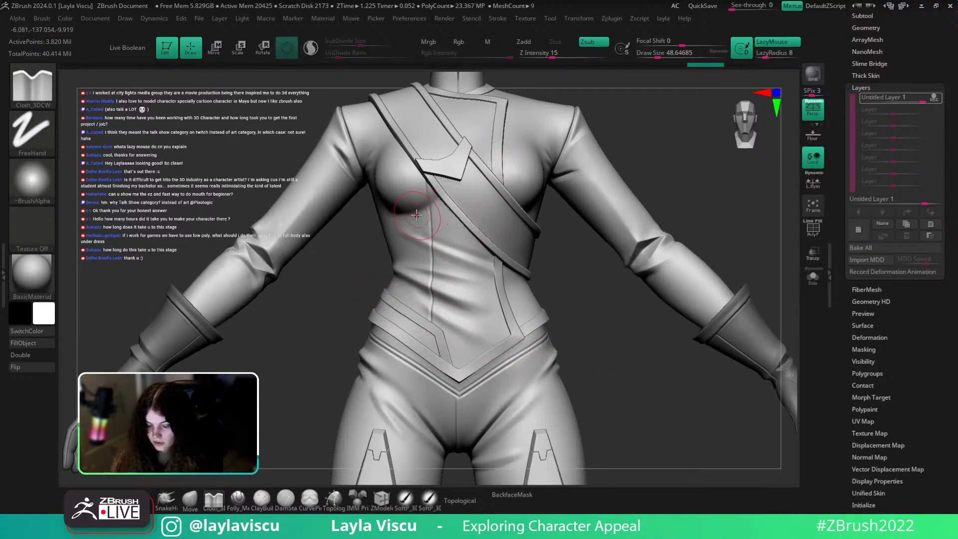
# Sculpt small tension folds on the jacket below the bust beside the diagonal strap, using a draw size of 28.75
pyautogui.moveTo(465, 229)
pyautogui.mouseDown()
pyautogui.moveTo(427, 233)
pyautogui.moveTo(431, 218)
pyautogui.mouseUp()
pyautogui.press('[')
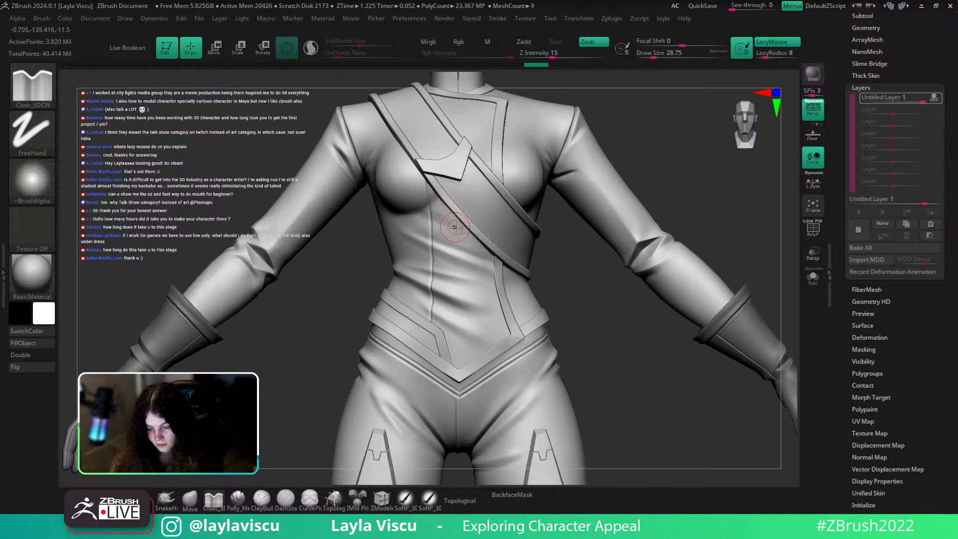
pyautogui.moveTo(445, 225); pyautogui.dragTo(417, 198)
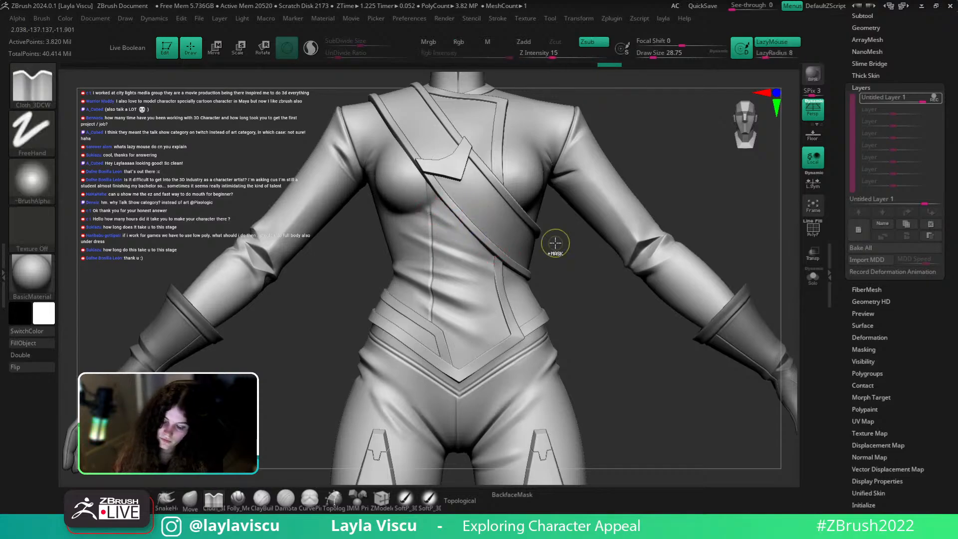
pyautogui.press('f')
pyautogui.scroll(3, 496, 266)
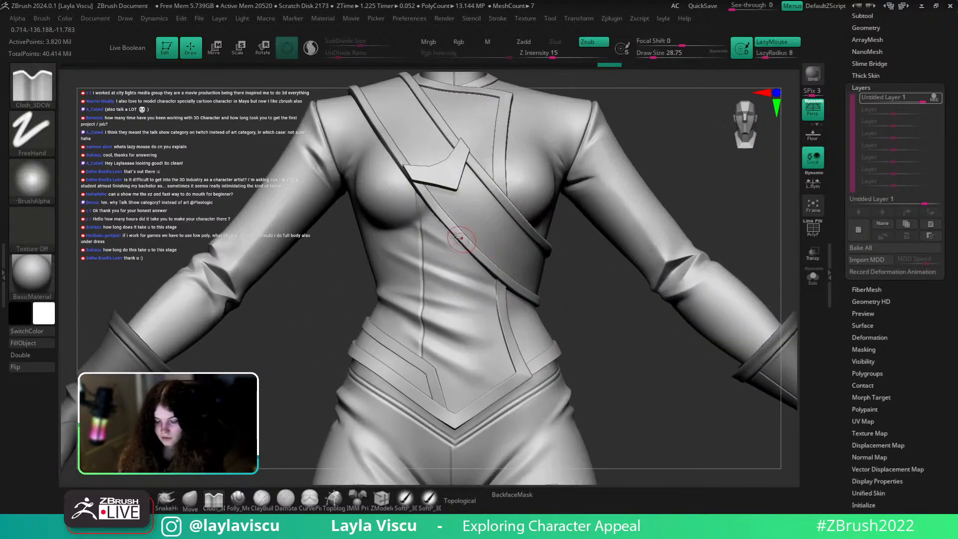
# Stop recording the layer and toggle its visibility to compare the jacket with and without the new folds
pyautogui.click(932, 98)
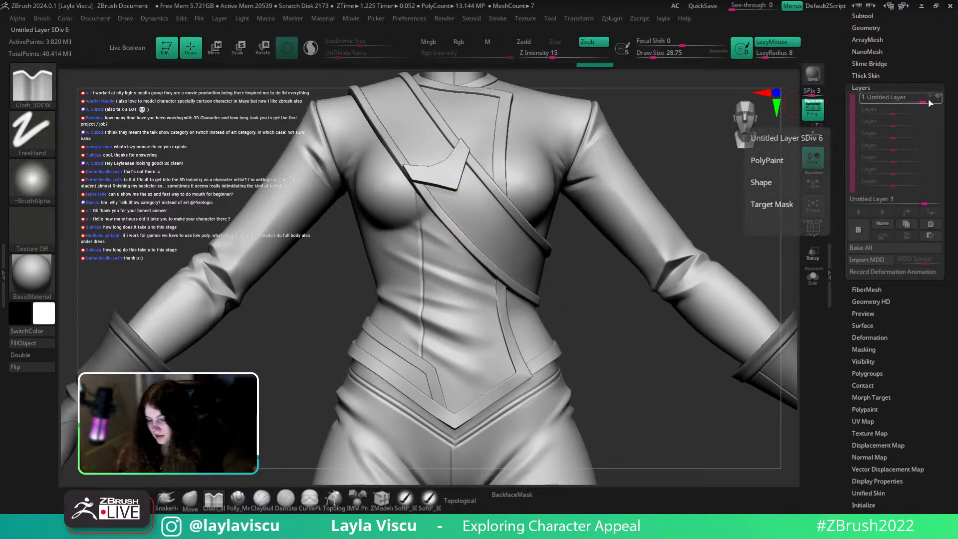
pyautogui.press('f')
pyautogui.scroll(5, 688, 199)
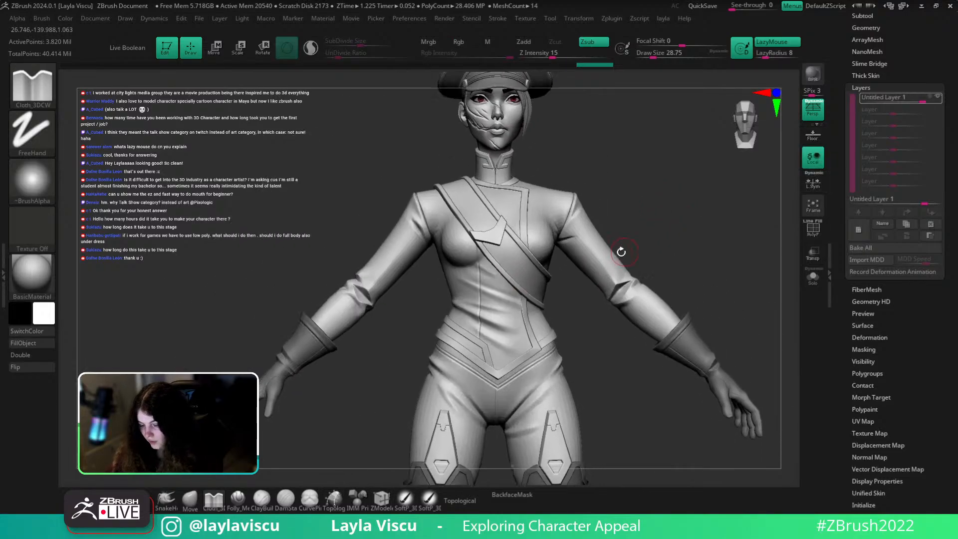
pyautogui.press('ctrl')
pyautogui.click(937, 98)
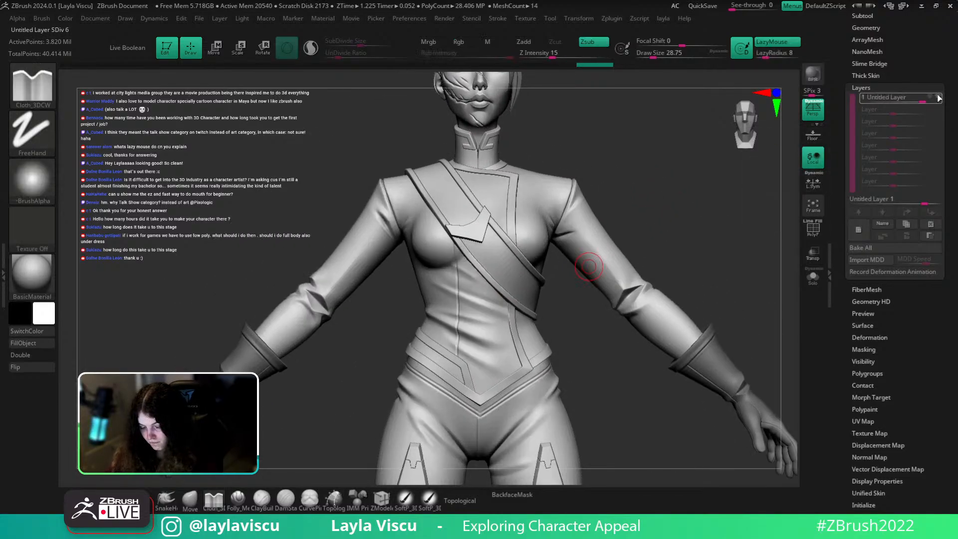
pyautogui.click(938, 98)
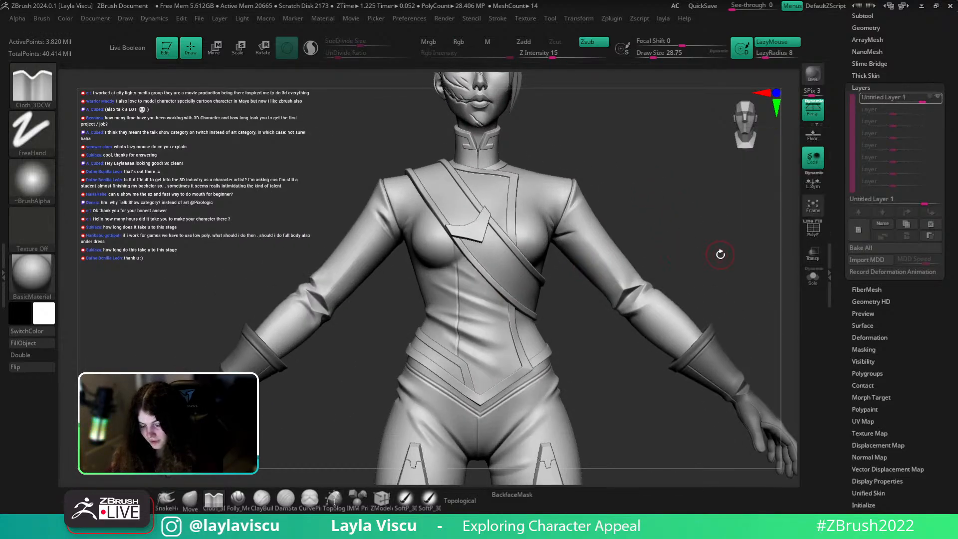
pyautogui.moveTo(720, 254); pyautogui.dragTo(491, 257)
pyautogui.moveTo(544, 329)
pyautogui.mouseDown()
pyautogui.moveTo(628, 320)
pyautogui.moveTo(788, 230)
pyautogui.mouseUp()
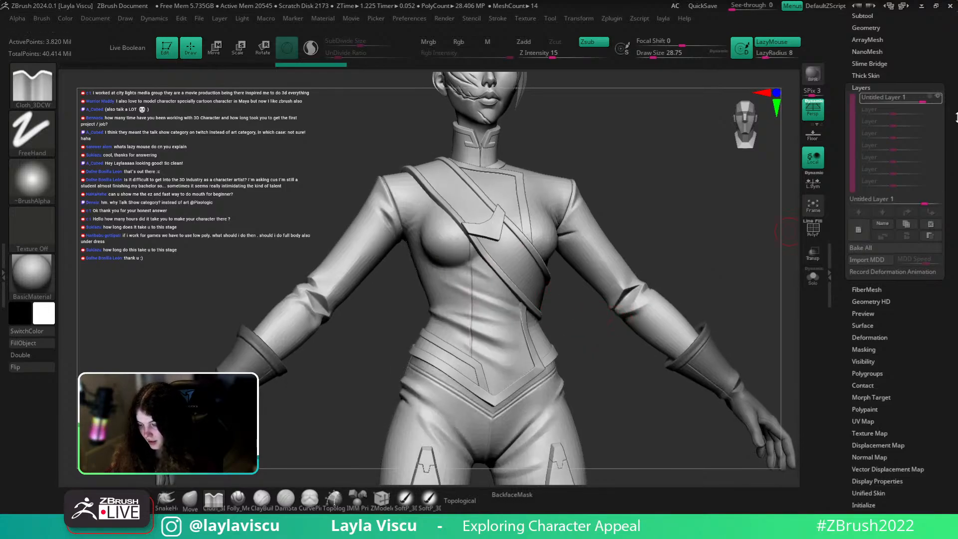
pyautogui.click(936, 99)
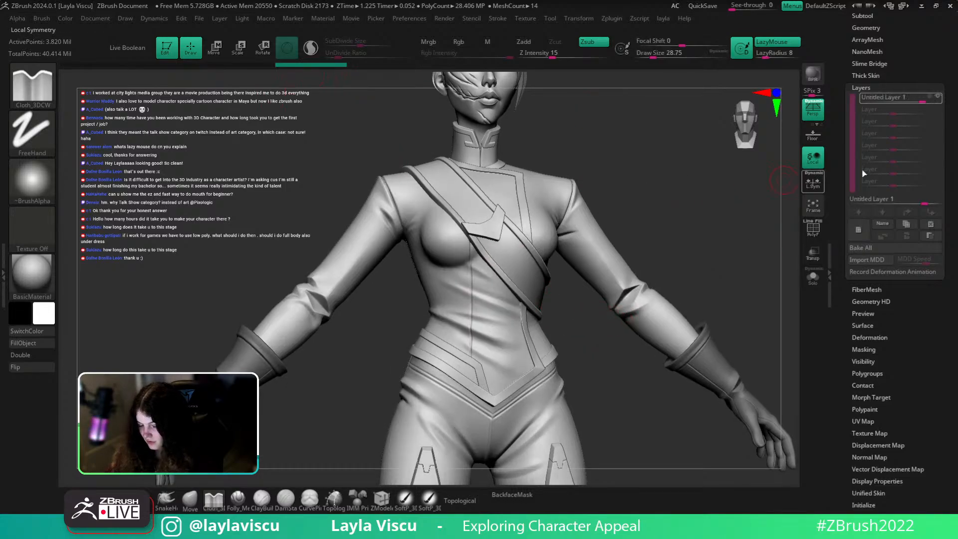
pyautogui.click(935, 98)
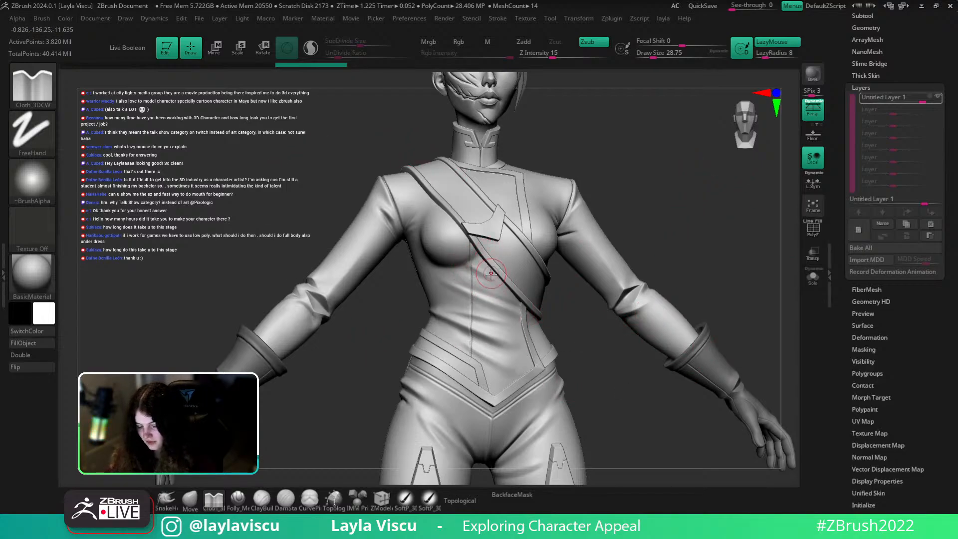
# Store a morph target for the jacket with the fold layer hidden
pyautogui.moveTo(938, 98)
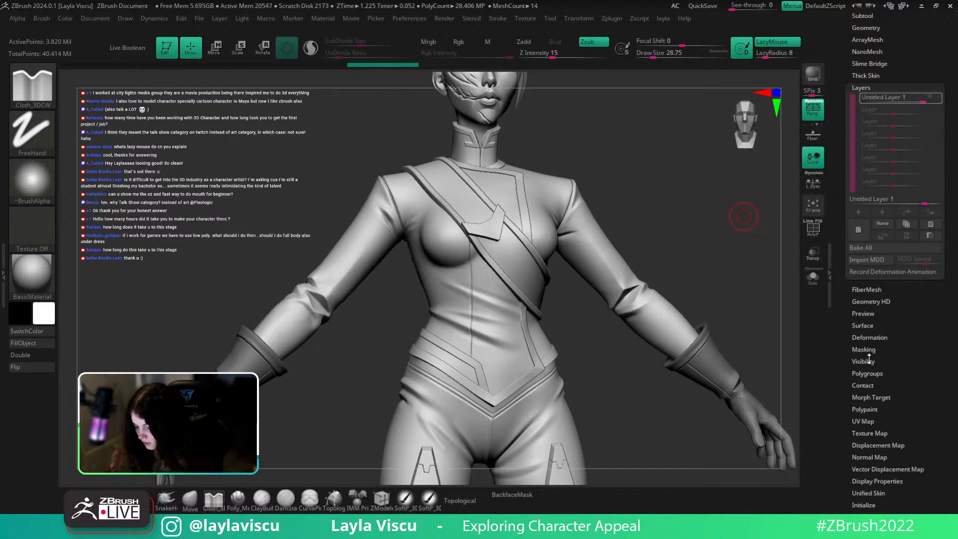
pyautogui.click(861, 397)
pyautogui.click(871, 230)
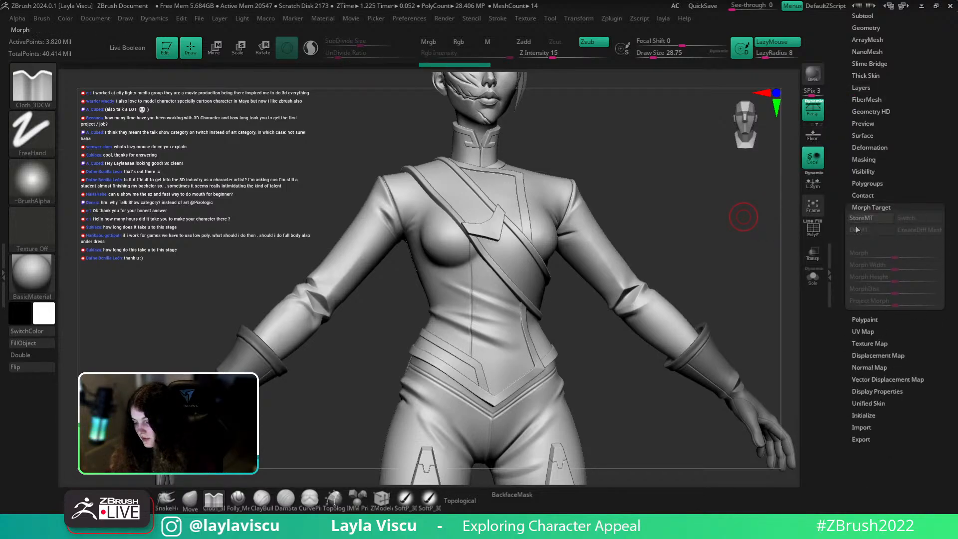
pyautogui.click(868, 219)
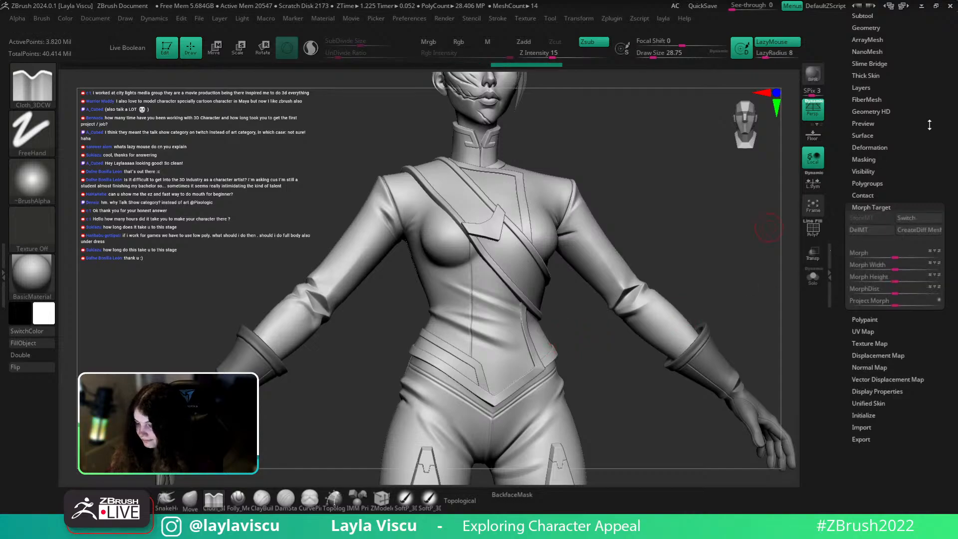
# Resume recording on the jacket's fold layer and choose the Morph brush
pyautogui.click(871, 187)
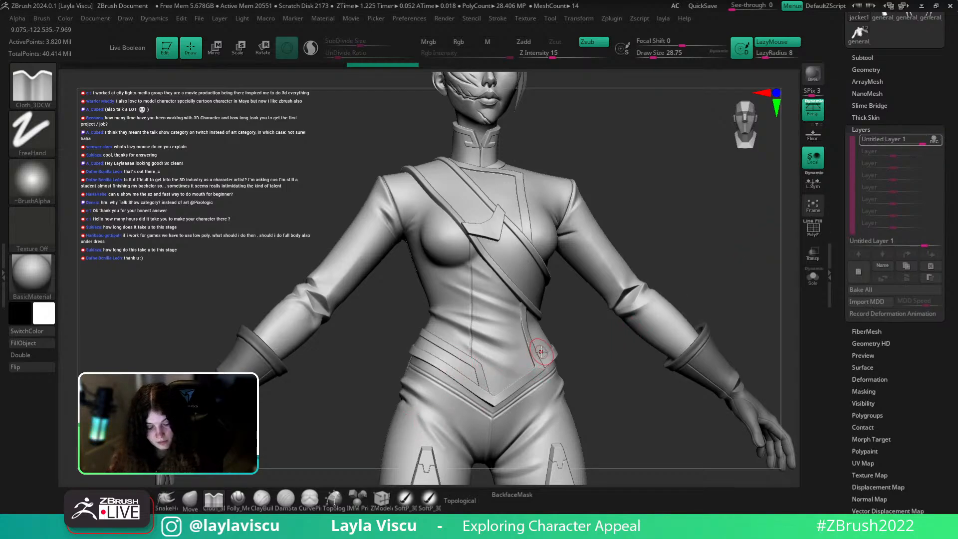
pyautogui.press('b')
pyautogui.press('m')
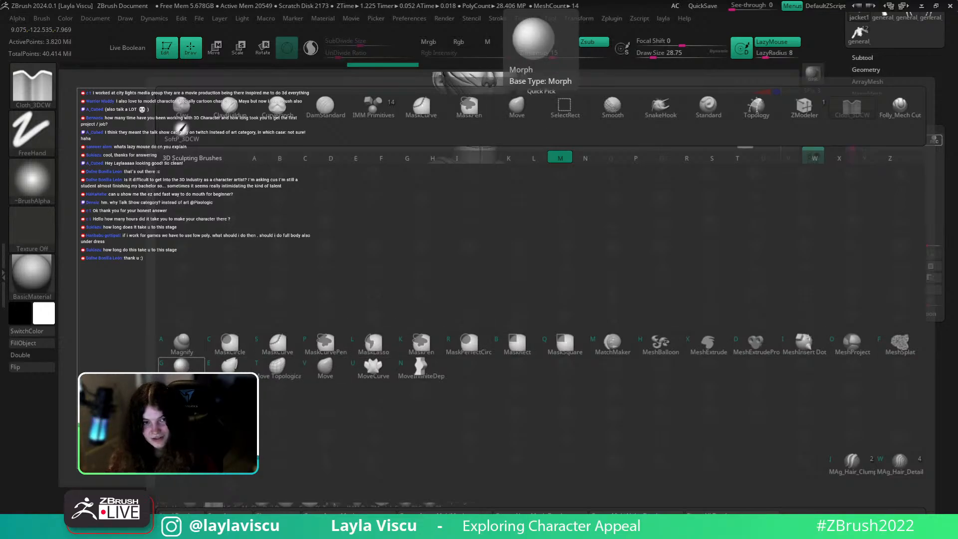
pyautogui.click(181, 366)
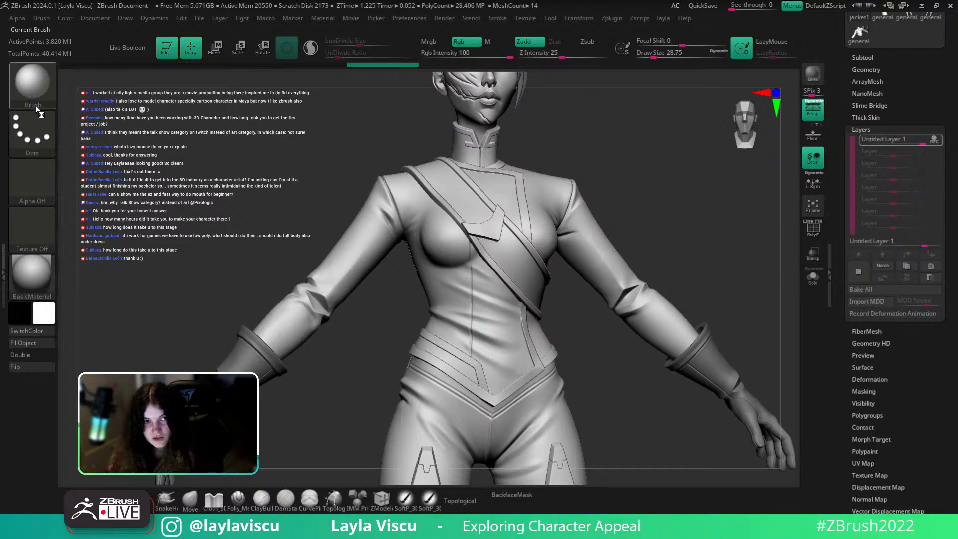
# Brush back the small folds below the bust with the Morph brush at a draw size of about 46.17
pyautogui.keyDown('ctrl'); pyautogui.moveTo(545, 352); pyautogui.dragTo(548, 399, button='right'); pyautogui.keyUp('ctrl')
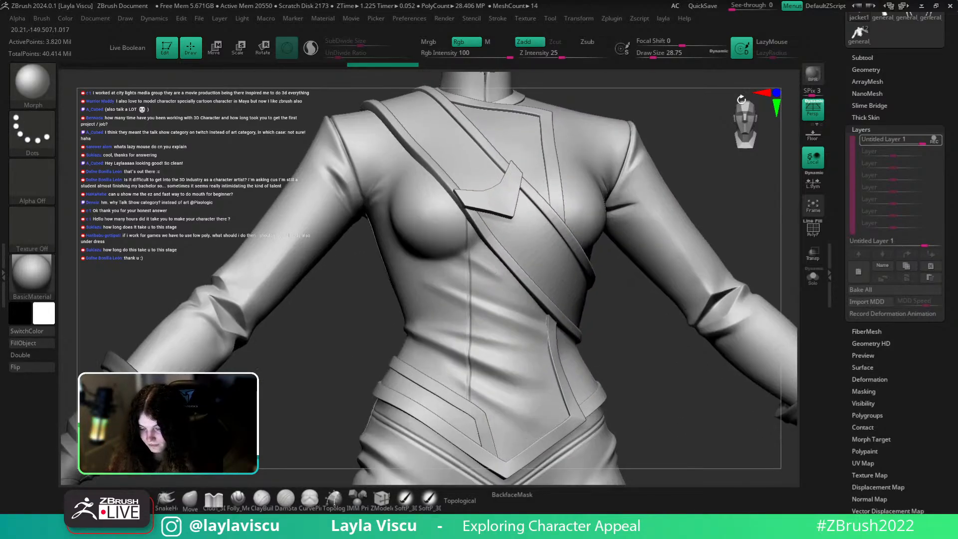
pyautogui.press('s')
pyautogui.moveTo(451, 263); pyautogui.dragTo(529, 290)
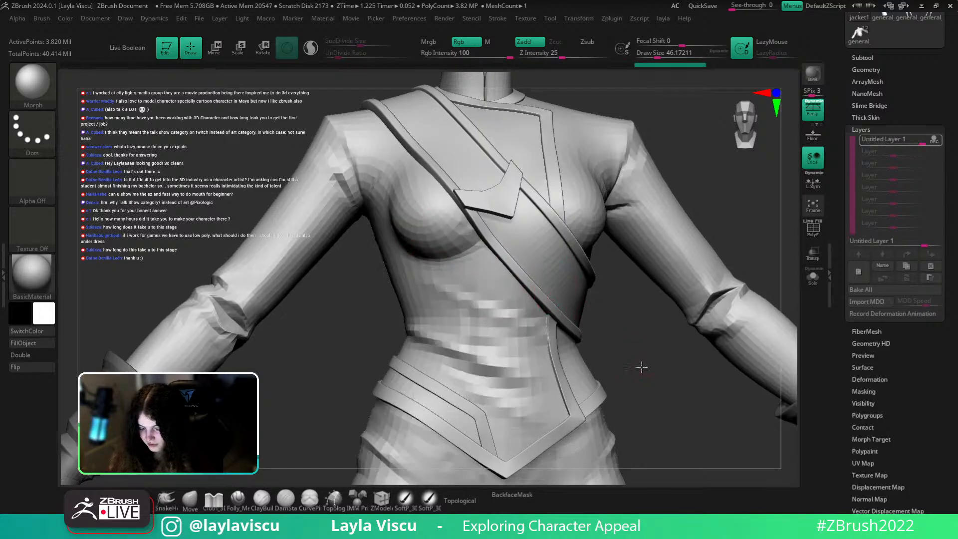
pyautogui.moveTo(642, 368); pyautogui.dragTo(603, 327)
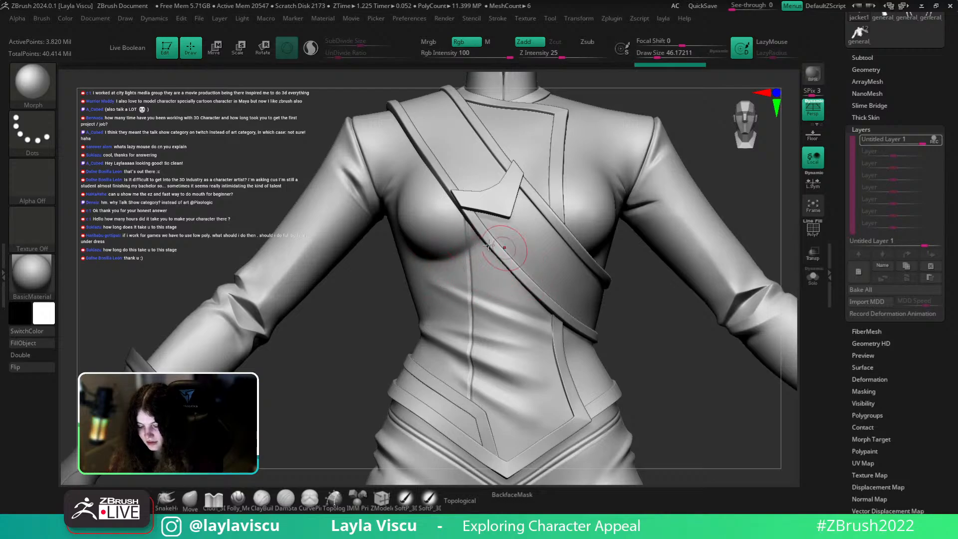
# Stop recording the jacket's fold layer, check the jacket below the bust, and resume recording on the same layer
pyautogui.click(937, 140)
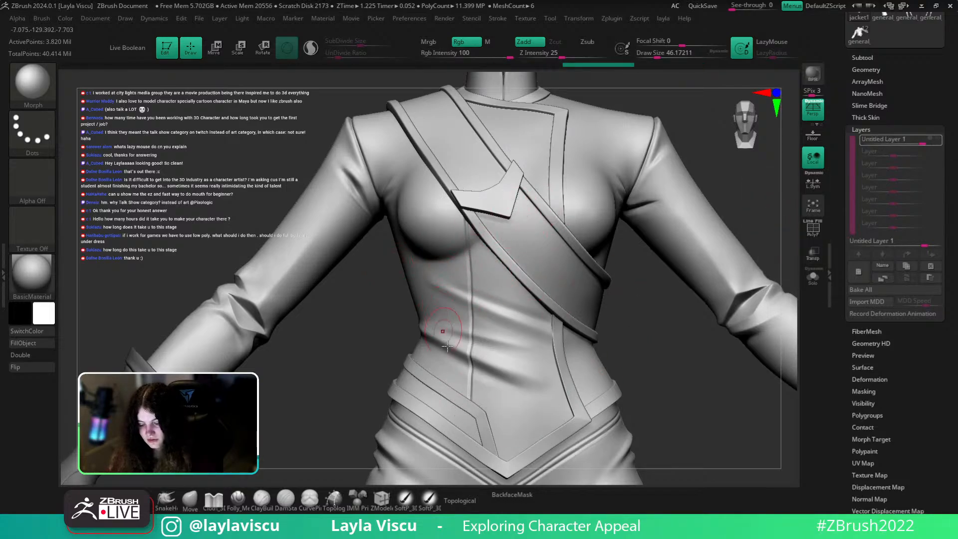
pyautogui.click(938, 141)
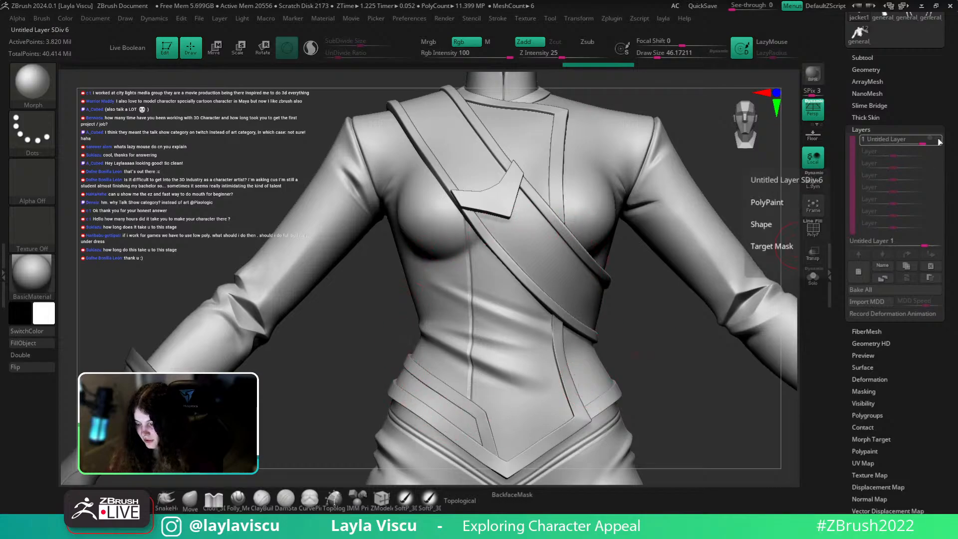
pyautogui.click(938, 142)
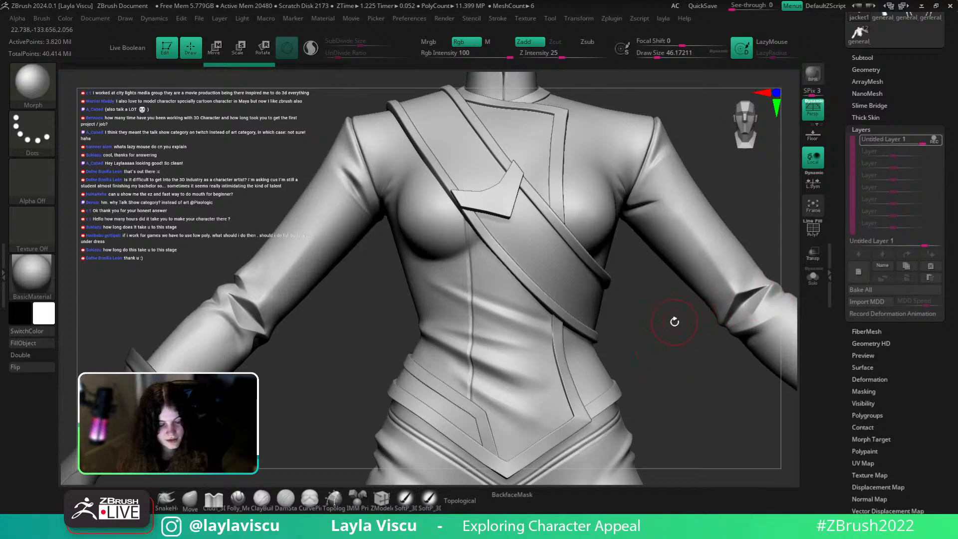
# Sculpt tension folds running from the diagonal strap to below the bust with the Cloth_3DCW brush at draw size 39.14
pyautogui.press('b')
pyautogui.click(298, 466)
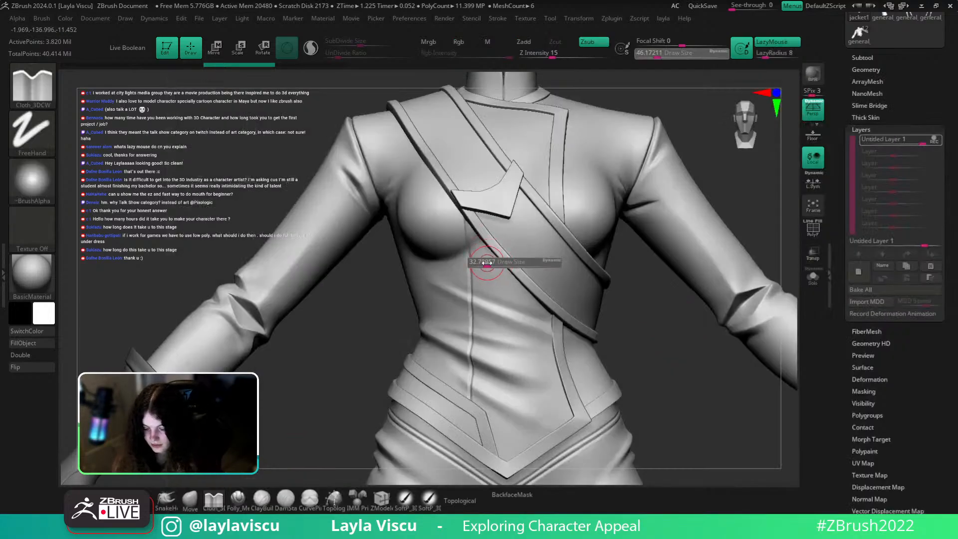
pyautogui.moveTo(500, 275); pyautogui.dragTo(449, 259)
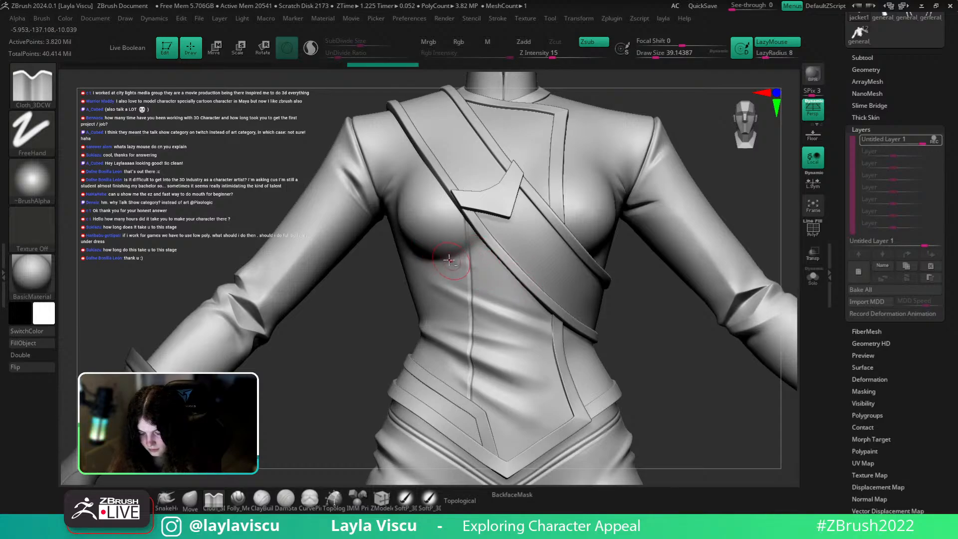
pyautogui.moveTo(518, 280)
pyautogui.mouseDown()
pyautogui.moveTo(440, 251)
pyautogui.moveTo(417, 253)
pyautogui.mouseUp()
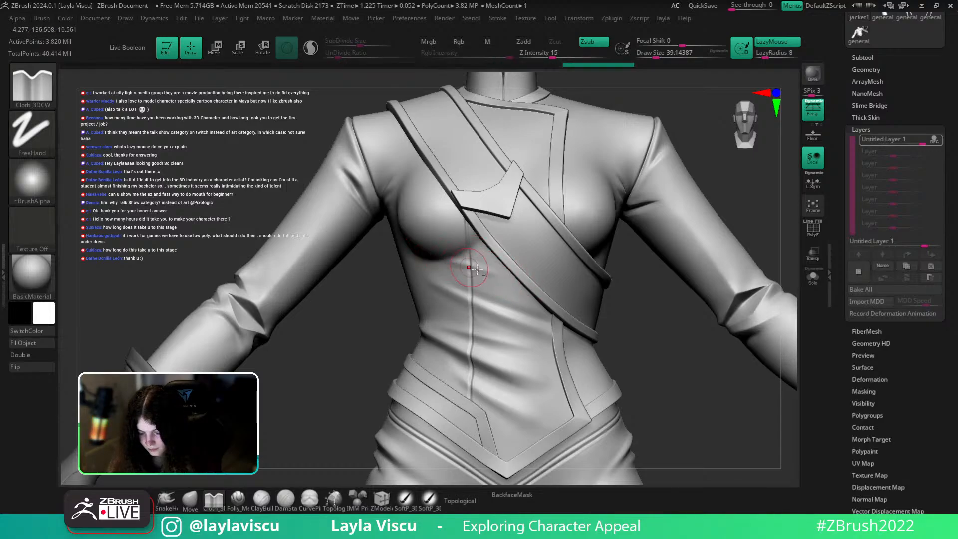
pyautogui.moveTo(491, 275); pyautogui.dragTo(432, 260)
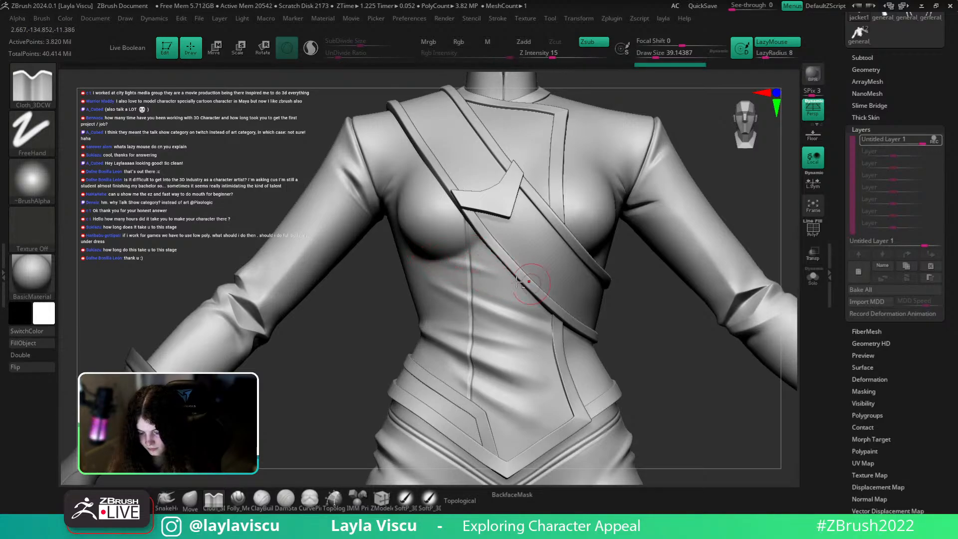
pyautogui.moveTo(514, 281); pyautogui.dragTo(437, 259)
pyautogui.moveTo(514, 260); pyautogui.dragTo(428, 260)
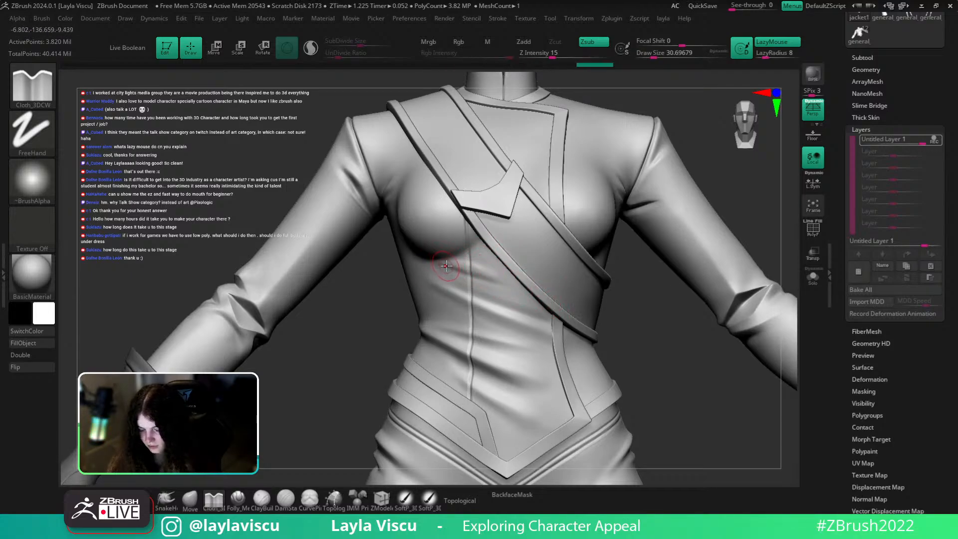
# Add and smooth finer folds below the bust beside the strap at draw size 26.87, and stop recording the layer
pyautogui.press(']')
pyautogui.moveTo(534, 295)
pyautogui.mouseDown()
pyautogui.moveTo(455, 278)
pyautogui.moveTo(464, 269)
pyautogui.moveTo(448, 265)
pyautogui.mouseUp()
pyautogui.keyDown('shift'); pyautogui.moveTo(510, 278); pyautogui.dragTo(440, 263); pyautogui.keyUp('shift')
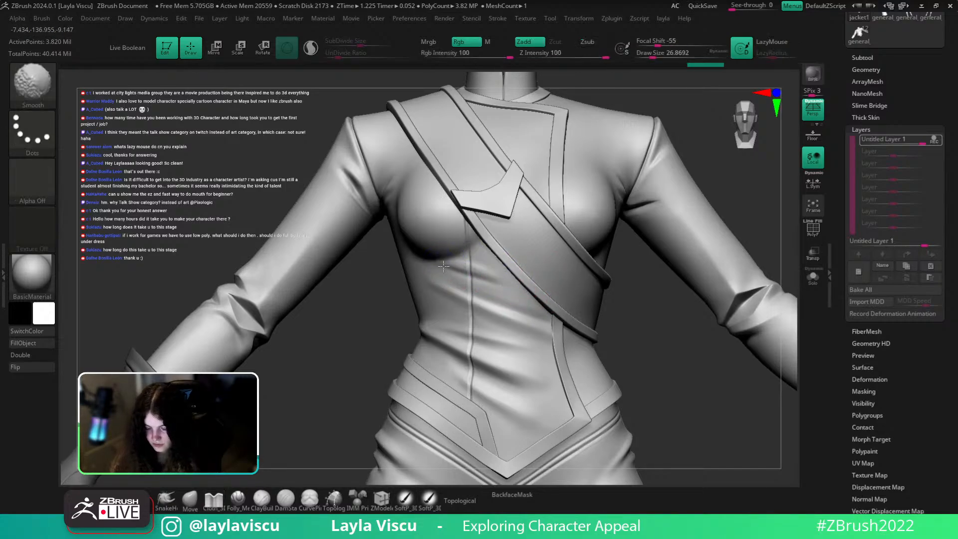
pyautogui.press('f')
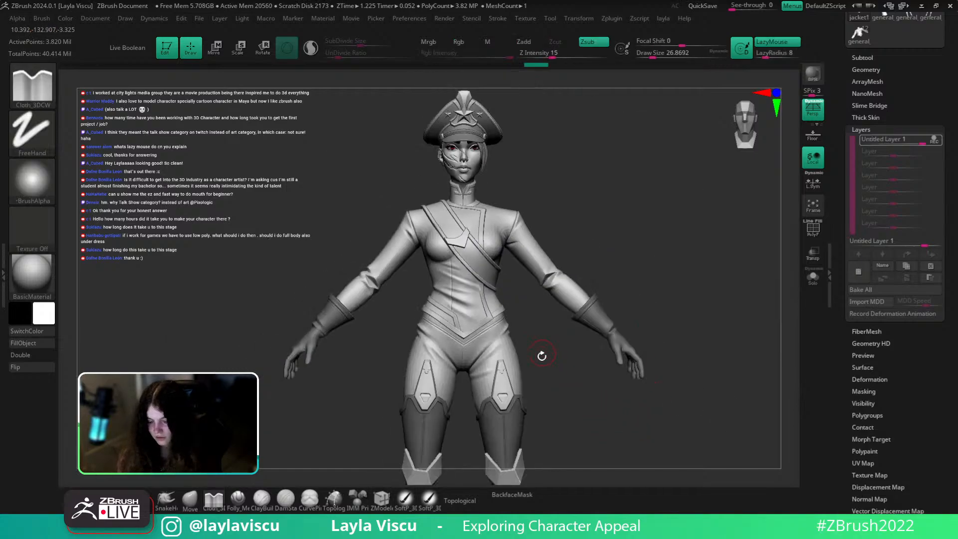
pyautogui.keyDown('ctrl'); pyautogui.moveTo(478, 264); pyautogui.dragTo(502, 306, button='right'); pyautogui.keyUp('ctrl')
pyautogui.moveTo(410, 238); pyautogui.dragTo(465, 260)
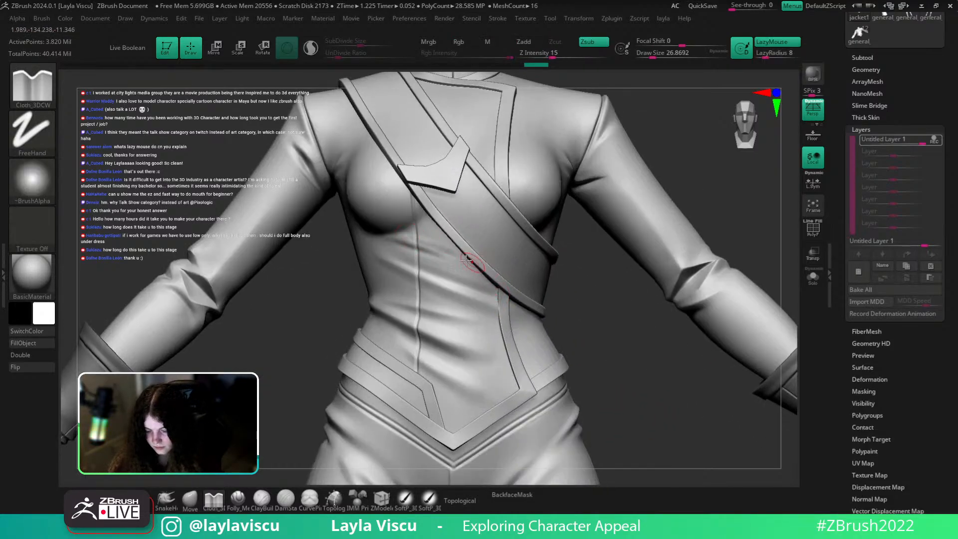
pyautogui.moveTo(412, 242); pyautogui.dragTo(507, 273)
pyautogui.keyDown('ctrl'); pyautogui.moveTo(455, 246); pyautogui.dragTo(362, 160, button='right'); pyautogui.keyUp('ctrl')
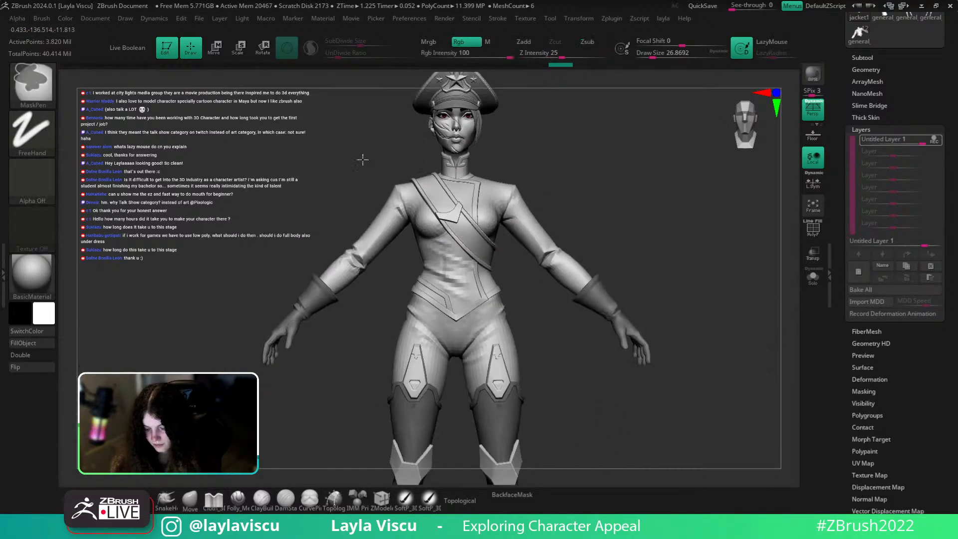
pyautogui.moveTo(362, 159); pyautogui.dragTo(681, 372)
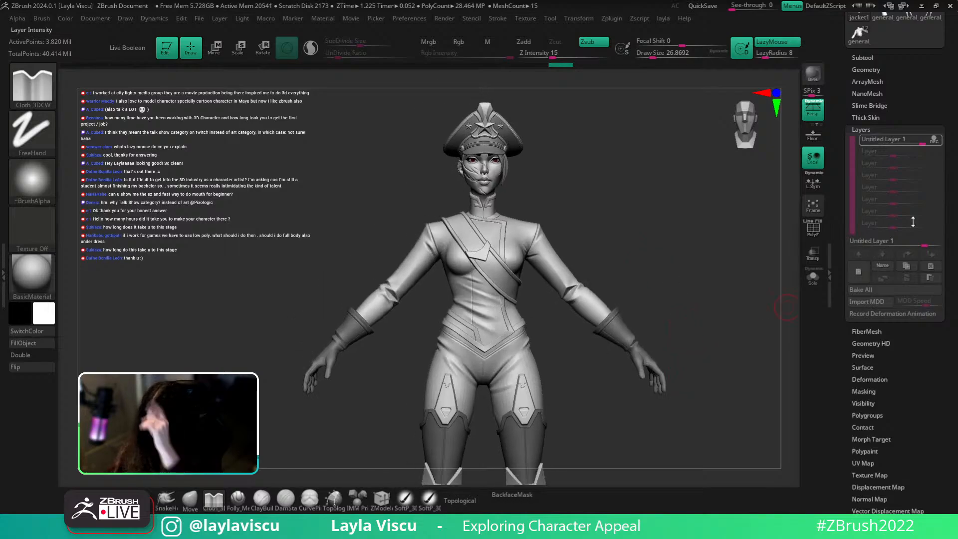
pyautogui.click(934, 141)
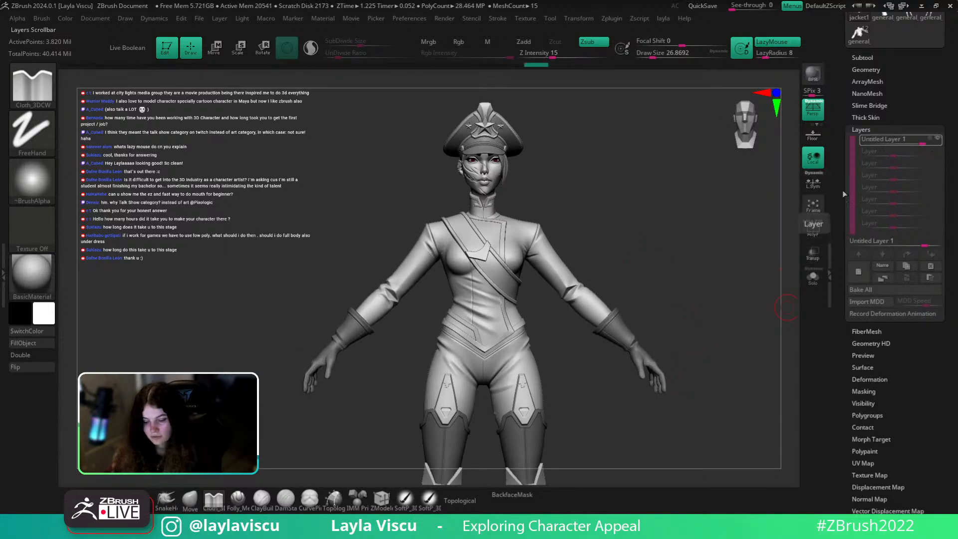
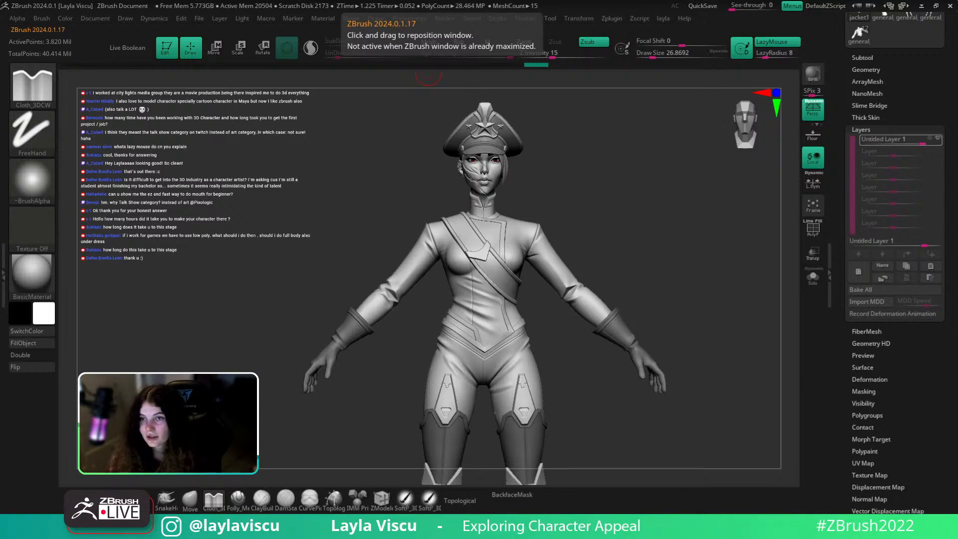
# Choose the Move brush, make the collartrim subtool active and check its wireframe
pyautogui.keyDown('ctrl'); pyautogui.moveTo(541, 314); pyautogui.dragTo(561, 412, button='right'); pyautogui.keyUp('ctrl')
pyautogui.click(190, 499)
pyautogui.keyDown('alt'); pyautogui.click(489, 313); pyautogui.keyUp('alt')
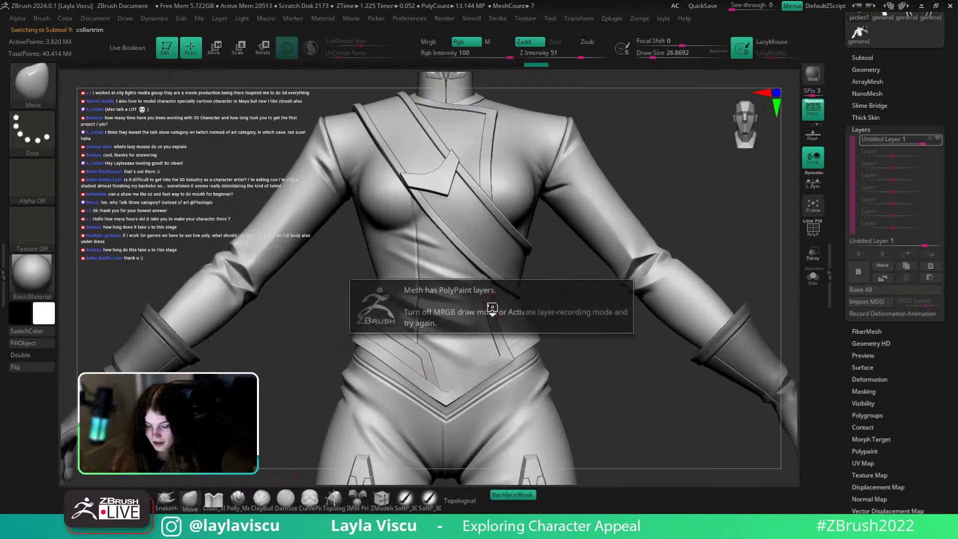
pyautogui.hotkey('shift', 'f')
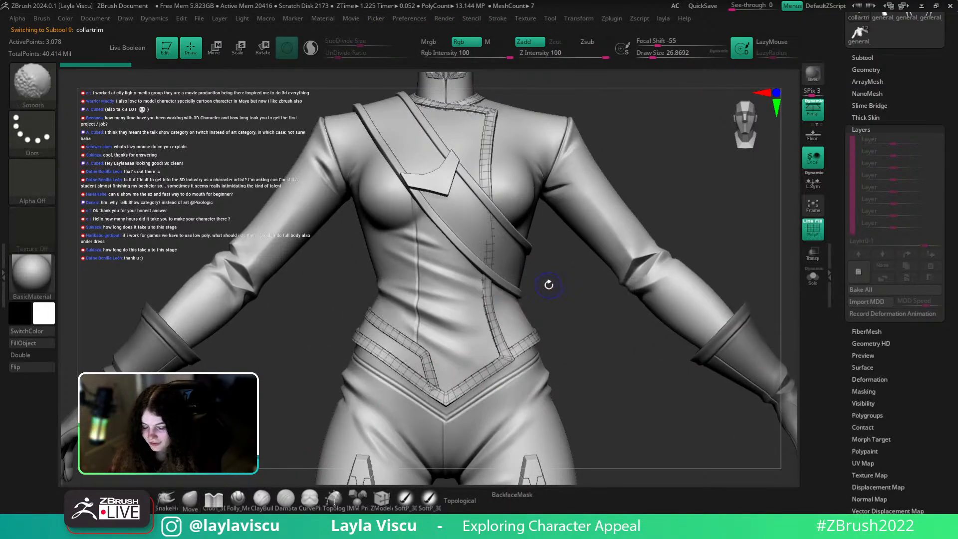
pyautogui.hotkey('shift', 'f')
# Turn off backface masking and shift the waist trim's upper end toward the diagonal strap with the Move brush at draw size 80.22
pyautogui.moveTo(502, 267)
pyautogui.keyDown('ctrl'); pyautogui.mouseDown(button='right')
pyautogui.moveTo(517, 353)
pyautogui.moveTo(483, 294)
pyautogui.mouseUp(button='right'); pyautogui.keyUp('ctrl')
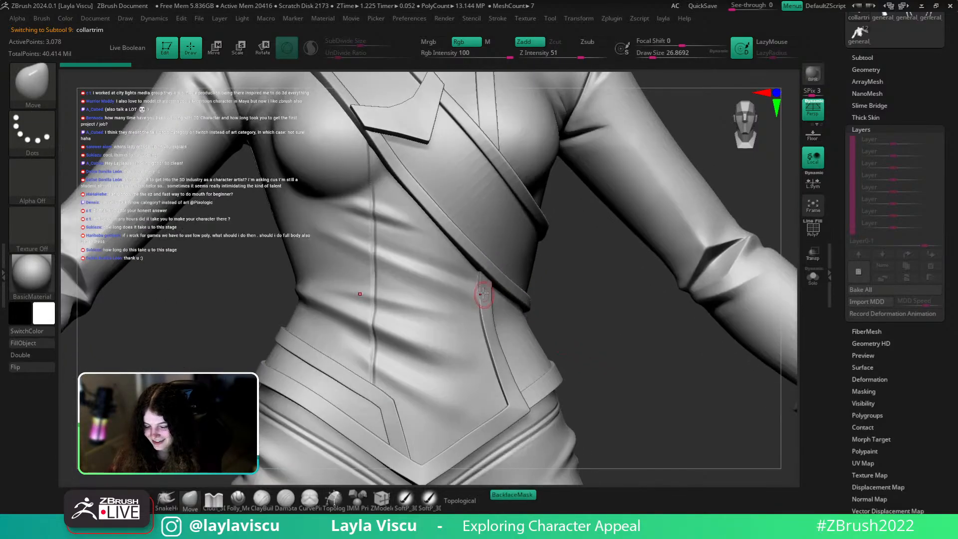
pyautogui.press('s')
pyautogui.moveTo(485, 299); pyautogui.dragTo(495, 299)
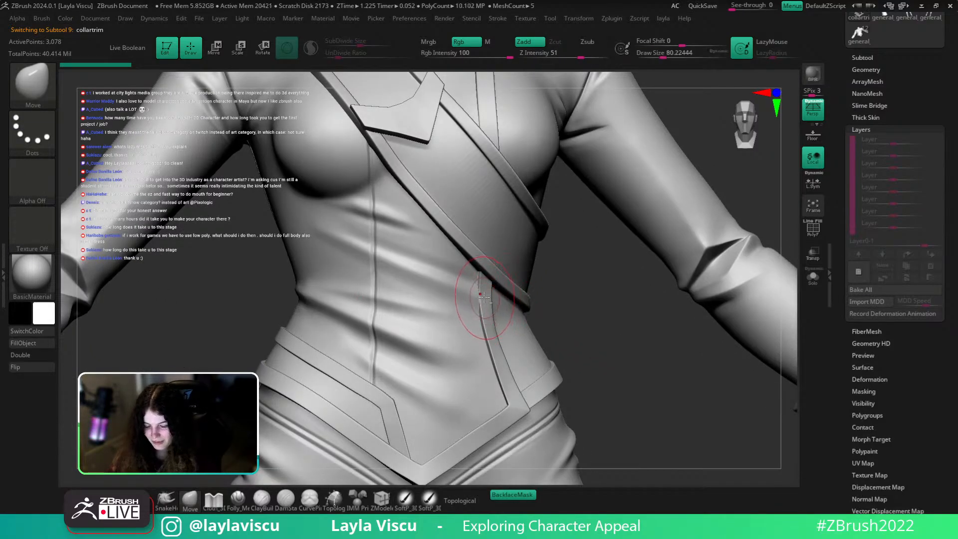
pyautogui.click(523, 496)
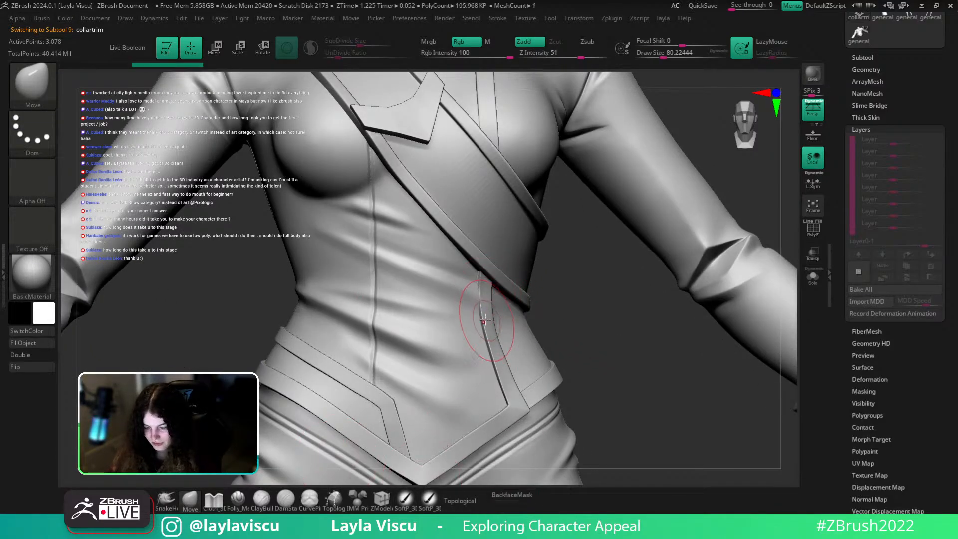
pyautogui.moveTo(491, 295); pyautogui.dragTo(521, 303)
pyautogui.moveTo(586, 312)
pyautogui.mouseDown(button='right')
pyautogui.moveTo(599, 310)
pyautogui.moveTo(552, 321)
pyautogui.mouseUp(button='right')
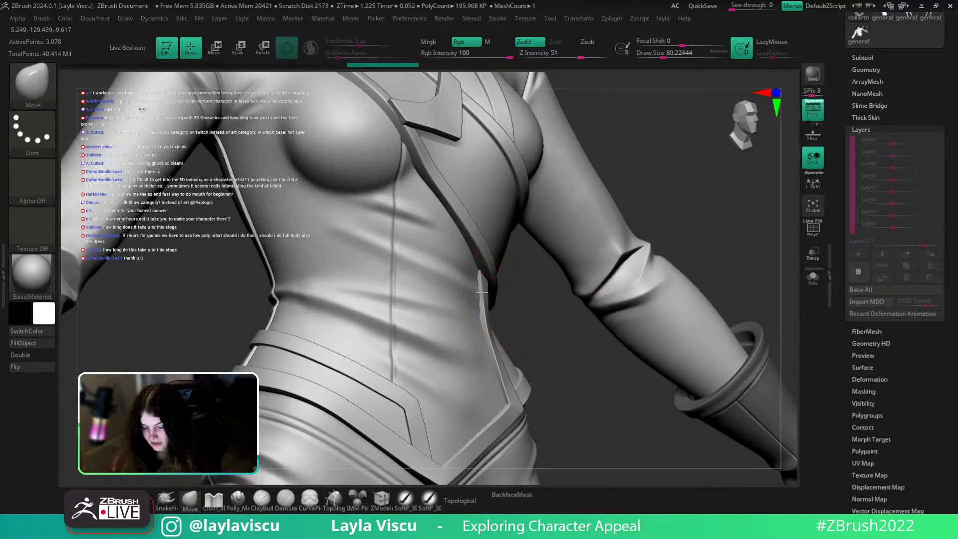
pyautogui.moveTo(483, 290)
pyautogui.keyDown('shift'); pyautogui.mouseDown(button='right')
pyautogui.moveTo(530, 331)
pyautogui.moveTo(581, 341)
pyautogui.moveTo(558, 321)
pyautogui.moveTo(631, 257)
pyautogui.mouseUp(button='right'); pyautogui.keyUp('shift')
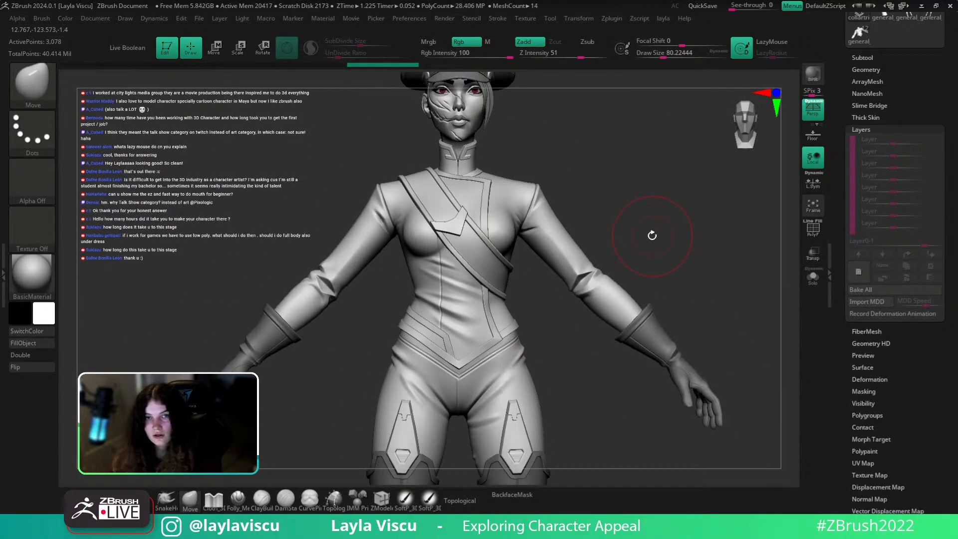
# Make the jacket1 subtool active again and resume recording on its fold layer
pyautogui.moveTo(665, 237); pyautogui.dragTo(678, 270, button='right')
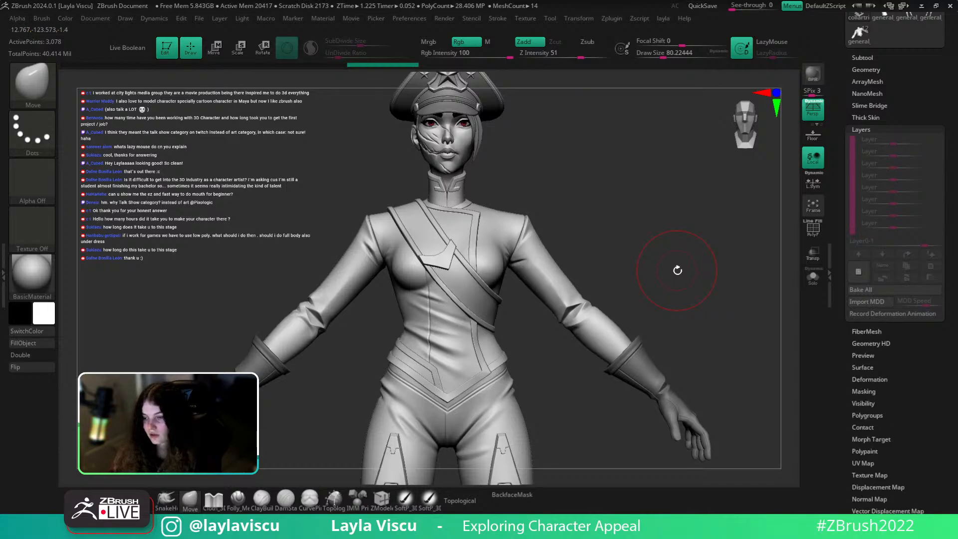
pyautogui.keyDown('ctrl'); pyautogui.moveTo(629, 250); pyautogui.dragTo(584, 251, button='right'); pyautogui.keyUp('ctrl')
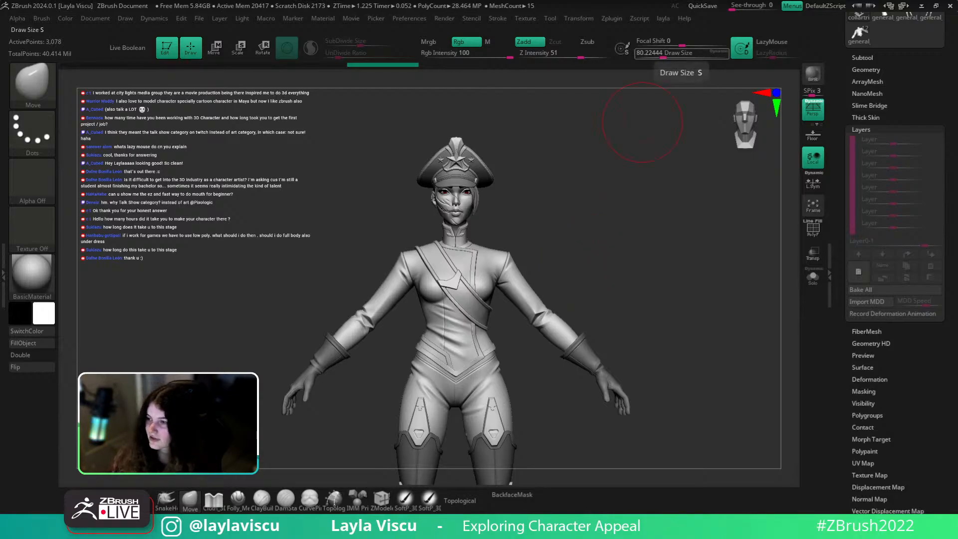
pyautogui.moveTo(618, 284)
pyautogui.keyDown('ctrl'); pyautogui.mouseDown(button='right')
pyautogui.moveTo(497, 285)
pyautogui.moveTo(514, 209)
pyautogui.mouseUp(button='right'); pyautogui.keyUp('ctrl')
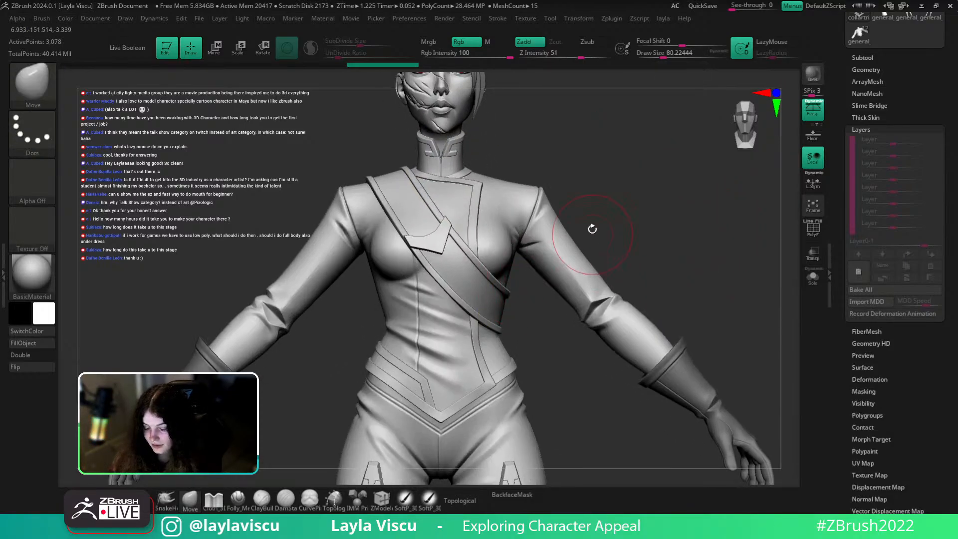
pyautogui.keyDown('alt'); pyautogui.click(541, 205); pyautogui.keyUp('alt')
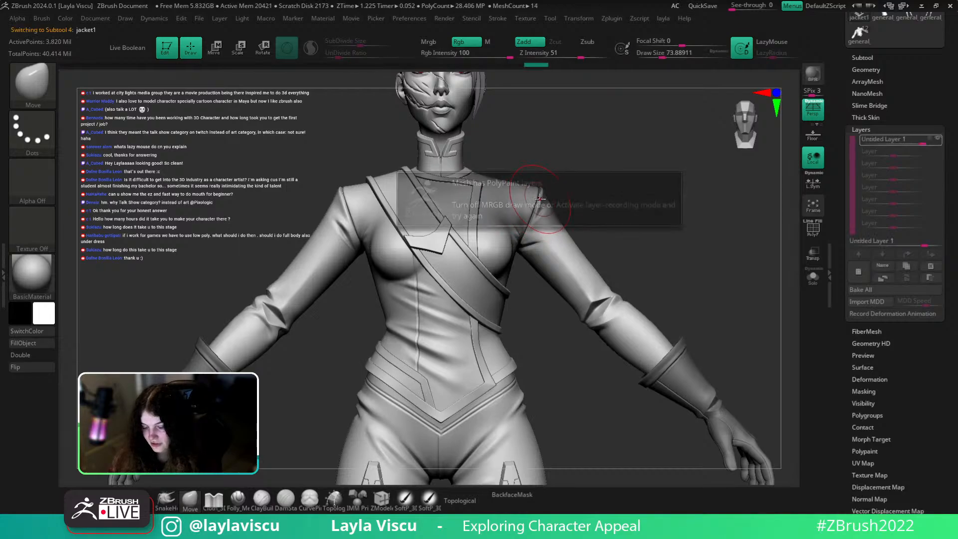
pyautogui.click(934, 140)
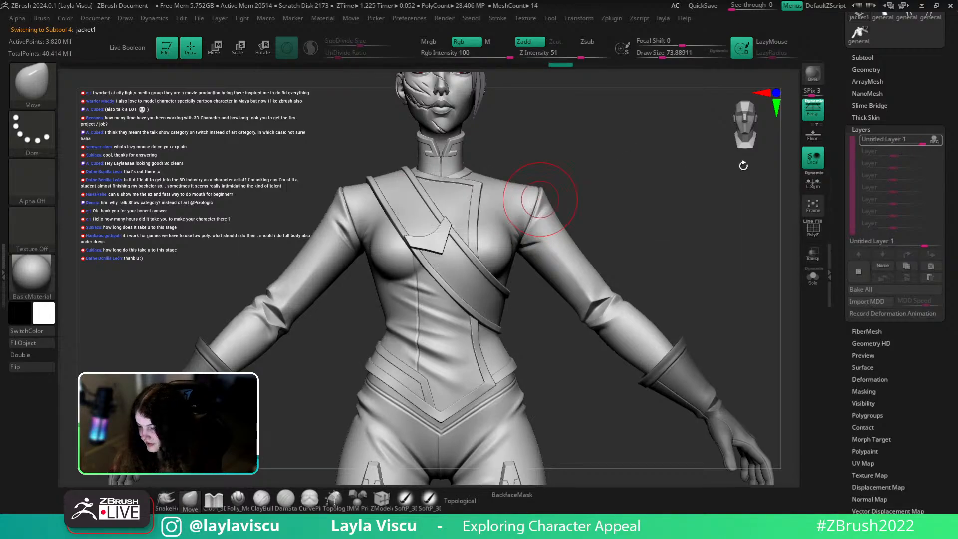
# Reshape the jacket's shoulder points at the top of the sleeve seams with the Move brush at draw size 90.22
pyautogui.keyDown('ctrl'); pyautogui.moveTo(550, 215); pyautogui.dragTo(528, 184, button='right'); pyautogui.keyUp('ctrl')
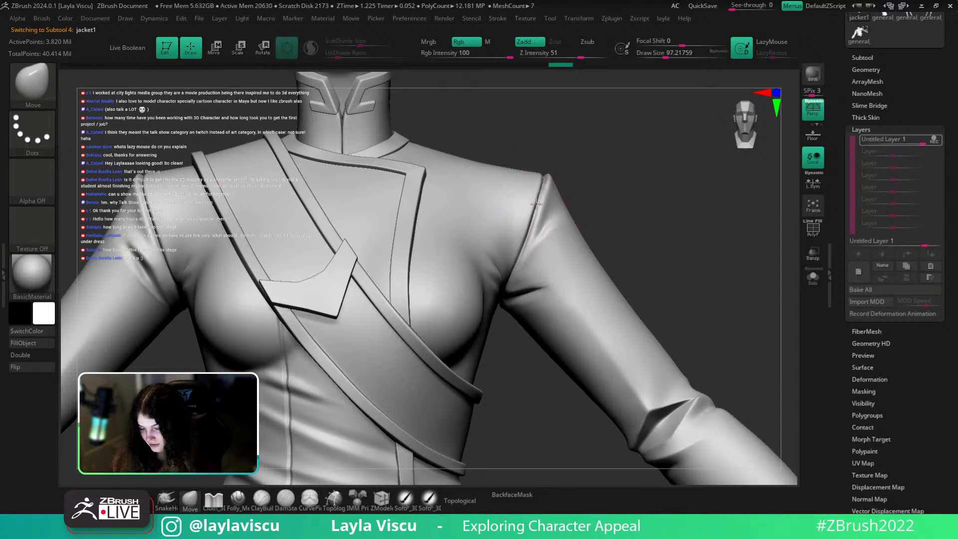
pyautogui.moveTo(210, 175); pyautogui.dragTo(379, 232, button='right')
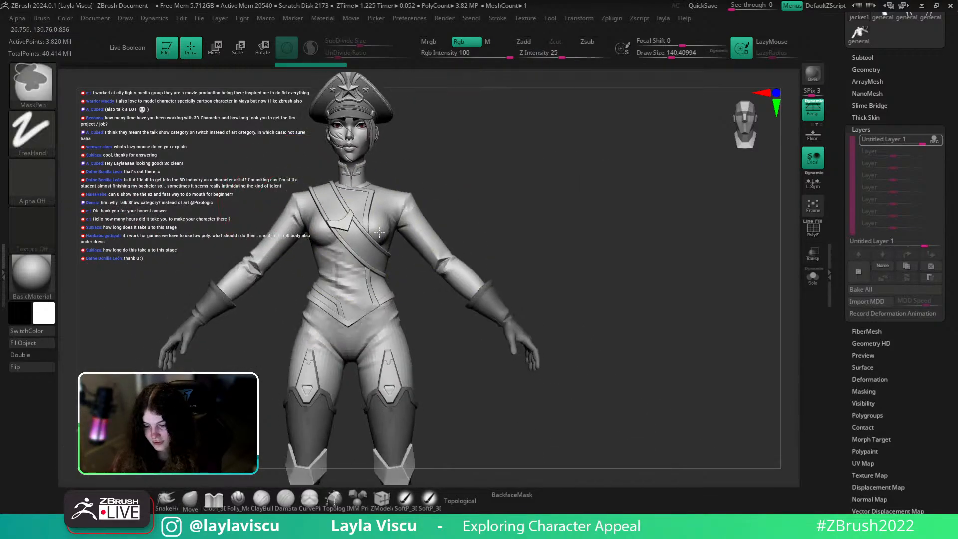
pyautogui.moveTo(523, 214)
pyautogui.keyDown('ctrl'); pyautogui.mouseDown(button='right')
pyautogui.moveTo(558, 232)
pyautogui.moveTo(578, 194)
pyautogui.mouseUp(button='right'); pyautogui.keyUp('ctrl')
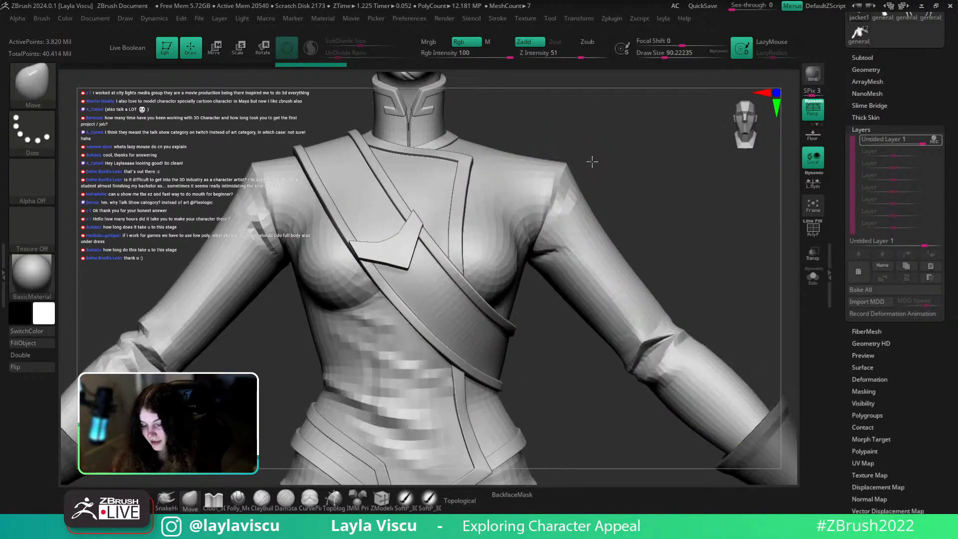
pyautogui.moveTo(592, 161)
pyautogui.mouseDown(button='right')
pyautogui.moveTo(549, 170)
pyautogui.moveTo(656, 197)
pyautogui.mouseUp(button='right')
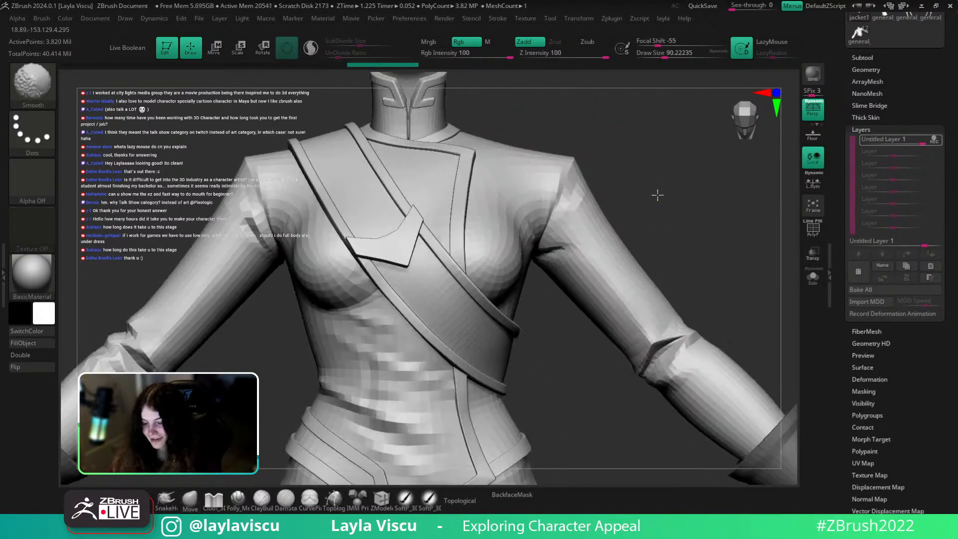
pyautogui.press('s')
pyautogui.moveTo(551, 177)
pyautogui.mouseDown()
pyautogui.moveTo(565, 162)
pyautogui.moveTo(552, 211)
pyautogui.moveTo(559, 184)
pyautogui.mouseUp()
# Adjust the sleeve seam just below the shoulder point with the Move brush at draw size 53.79
pyautogui.press('s')
pyautogui.keyDown('ctrl'); pyautogui.moveTo(563, 170); pyautogui.dragTo(569, 181, button='right'); pyautogui.keyUp('ctrl')
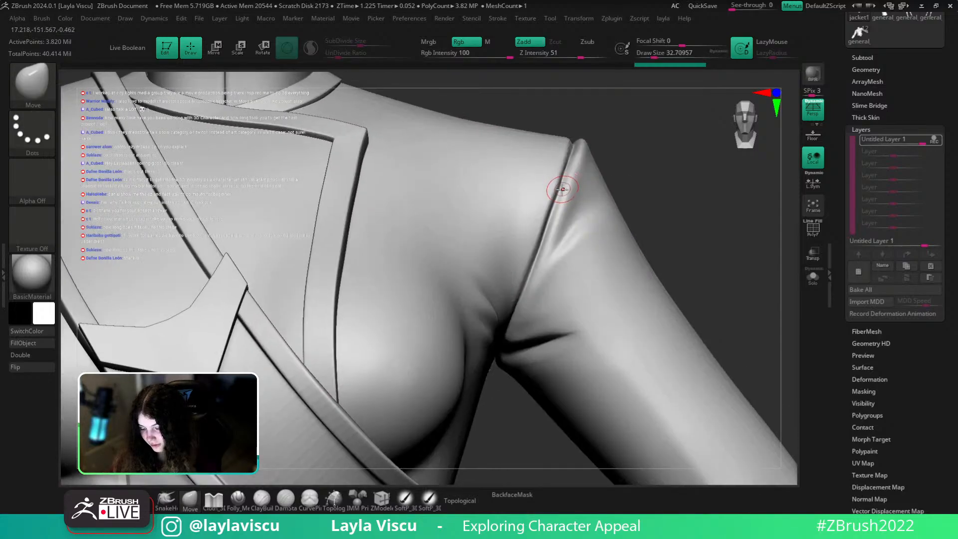
pyautogui.press('s')
pyautogui.moveTo(562, 189); pyautogui.dragTo(558, 193)
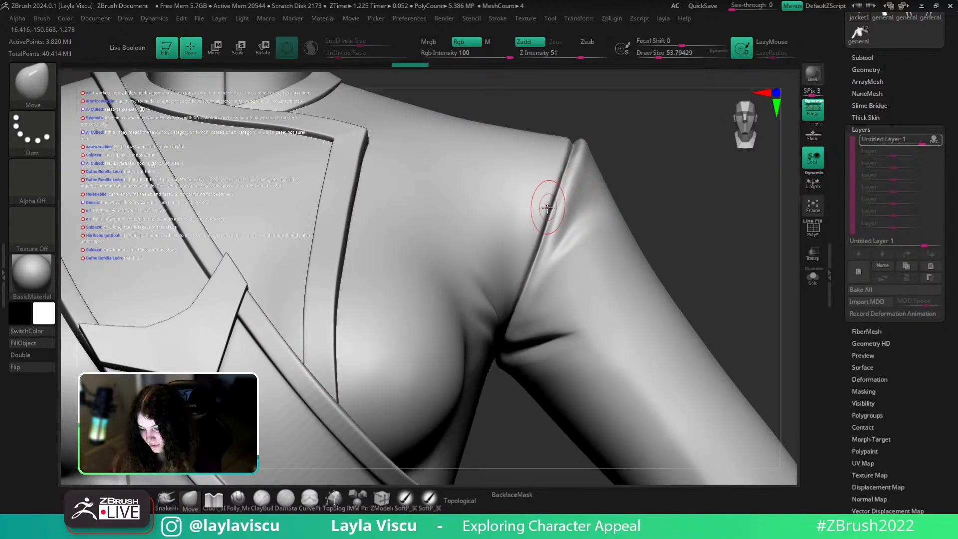
pyautogui.keyDown('ctrl'); pyautogui.moveTo(552, 250); pyautogui.dragTo(499, 239, button='right'); pyautogui.keyUp('ctrl')
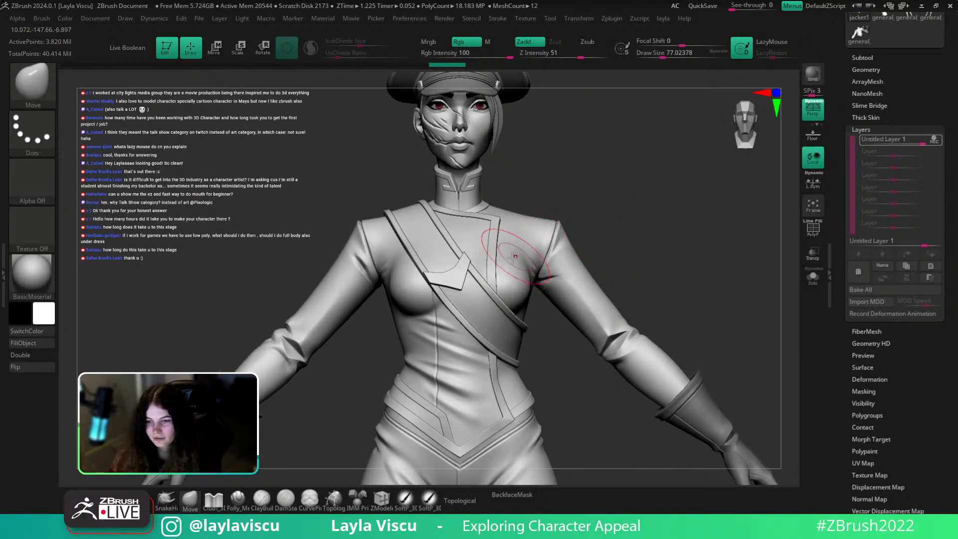
# Refine the shoulder beside the diagonal strap with the Move brush at draw size 97.22, and stop recording the fold layer
pyautogui.keyDown('ctrl'); pyautogui.moveTo(477, 256); pyautogui.dragTo(321, 226, button='right'); pyautogui.keyUp('ctrl')
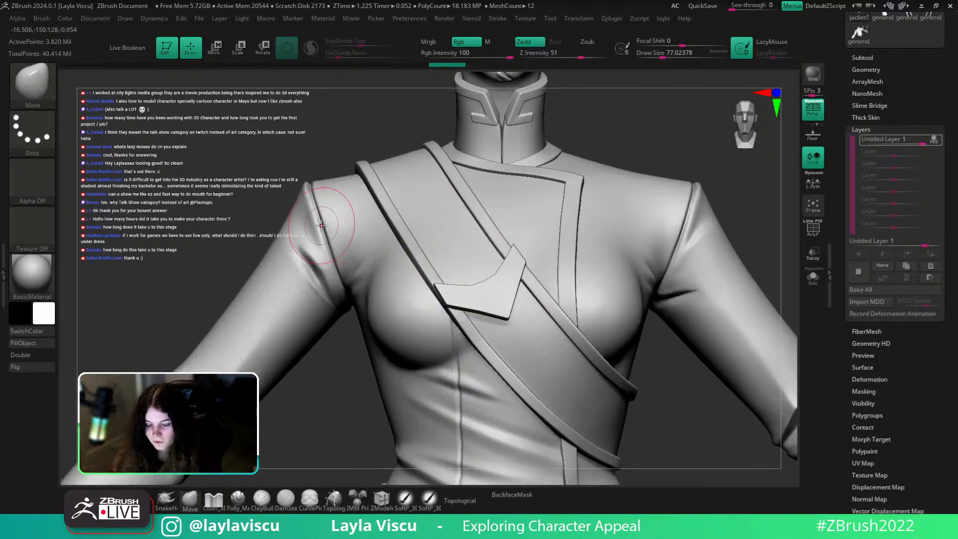
pyautogui.press('s')
pyautogui.moveTo(322, 226); pyautogui.dragTo(330, 228)
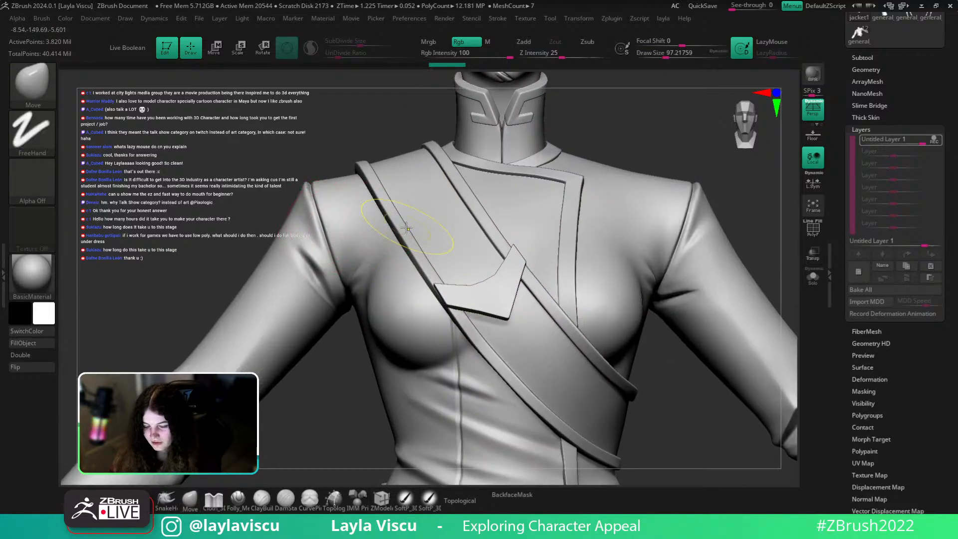
pyautogui.moveTo(439, 222)
pyautogui.keyDown('ctrl'); pyautogui.mouseDown(button='right')
pyautogui.moveTo(328, 190)
pyautogui.moveTo(499, 196)
pyautogui.moveTo(528, 233)
pyautogui.moveTo(611, 188)
pyautogui.moveTo(641, 212)
pyautogui.moveTo(649, 172)
pyautogui.mouseUp(button='right'); pyautogui.keyUp('ctrl')
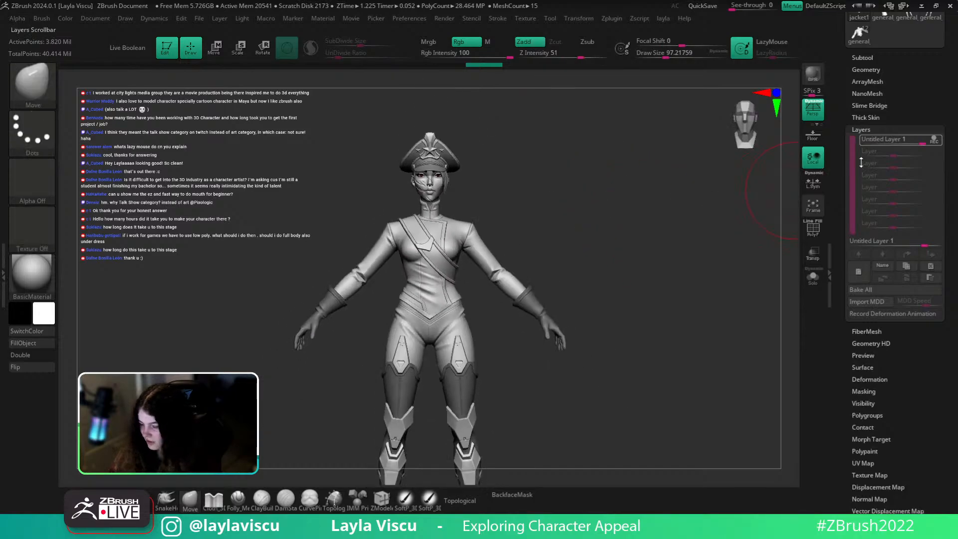
pyautogui.click(933, 140)
# Make the head subtool general_v014b active and show it in solo
pyautogui.keyDown('alt'); pyautogui.moveTo(582, 194); pyautogui.dragTo(621, 199, button='right'); pyautogui.keyUp('alt')
pyautogui.press('s')
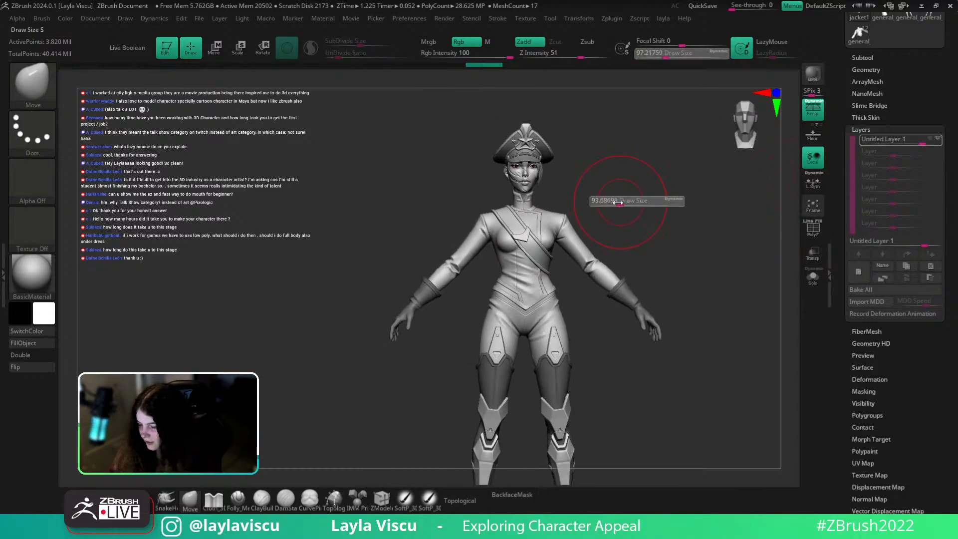
pyautogui.moveTo(620, 202); pyautogui.dragTo(588, 201)
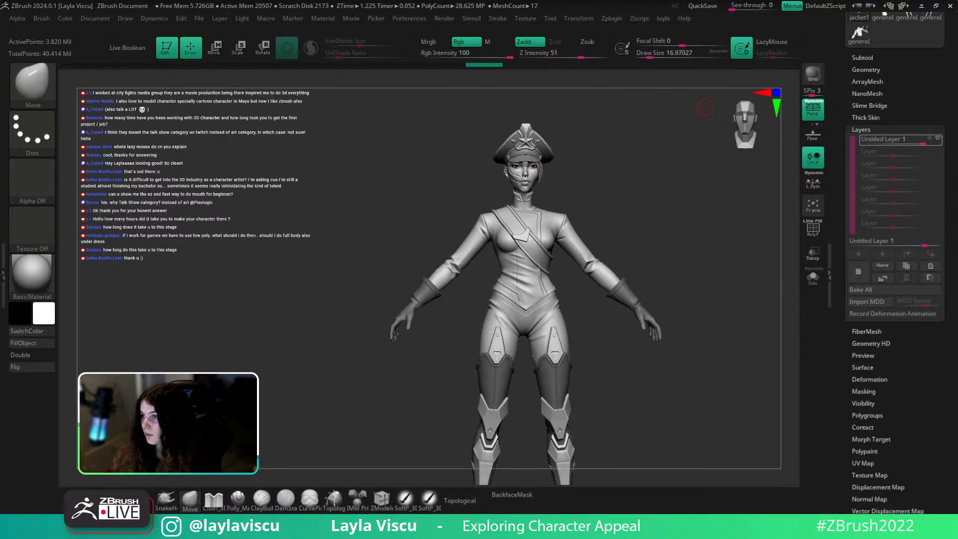
pyautogui.keyDown('ctrl'); pyautogui.moveTo(582, 177); pyautogui.dragTo(596, 145, button='right'); pyautogui.keyUp('ctrl')
pyautogui.keyDown('alt'); pyautogui.click(596, 145); pyautogui.keyUp('alt')
pyautogui.moveTo(650, 187)
pyautogui.mouseDown(button='right')
pyautogui.moveTo(662, 245)
pyautogui.moveTo(588, 234)
pyautogui.moveTo(542, 214)
pyautogui.moveTo(550, 265)
pyautogui.moveTo(634, 263)
pyautogui.mouseUp(button='right')
pyautogui.keyDown('alt'); pyautogui.click(513, 228); pyautogui.keyUp('alt')
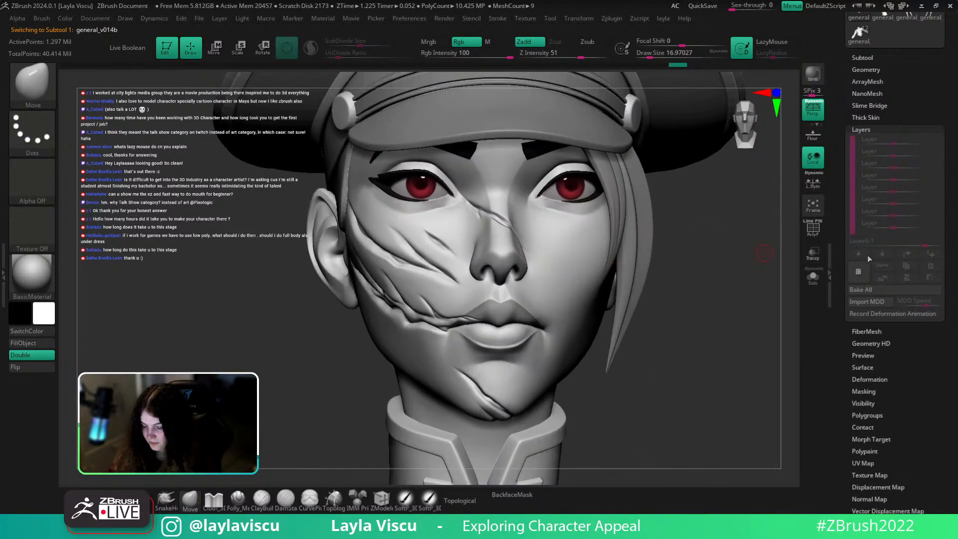
pyautogui.click(812, 278)
# Step the head down to its lowest subdivision level and display its polygroup wireframe around the eyes
pyautogui.press('s')
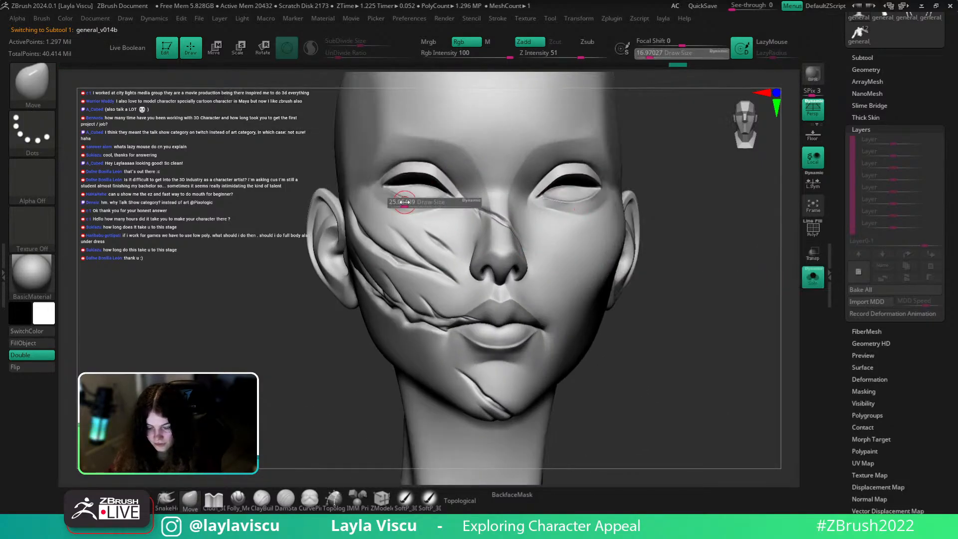
pyautogui.moveTo(400, 203); pyautogui.dragTo(407, 198)
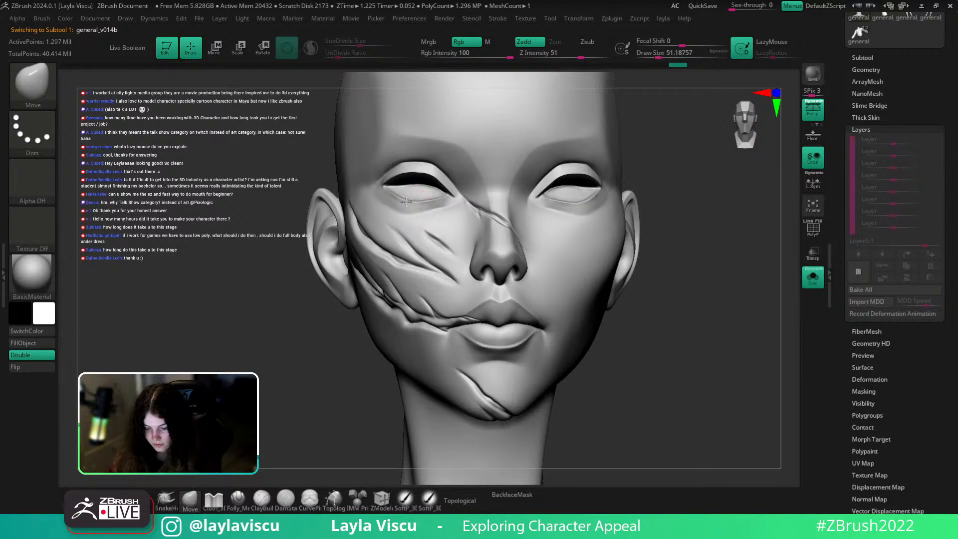
pyautogui.press('ctrl')
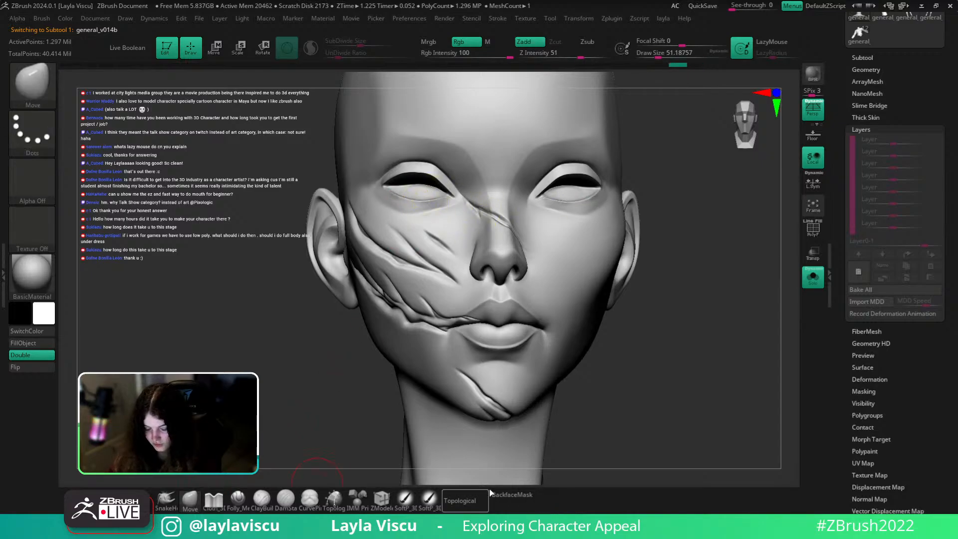
pyautogui.moveTo(427, 192)
pyautogui.keyDown('ctrl'); pyautogui.mouseDown(button='right')
pyautogui.moveTo(455, 246)
pyautogui.moveTo(467, 244)
pyautogui.mouseUp(button='right'); pyautogui.keyUp('ctrl')
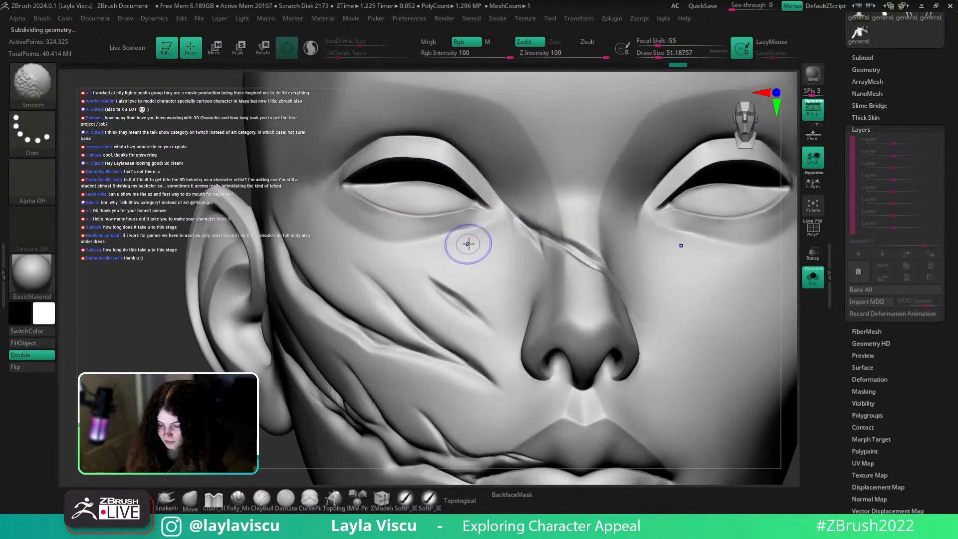
pyautogui.hotkey('shift', 'd')
pyautogui.hotkey('shift', 'd')
pyautogui.hotkey('shift', 'd')
pyautogui.hotkey('shift', 'f')
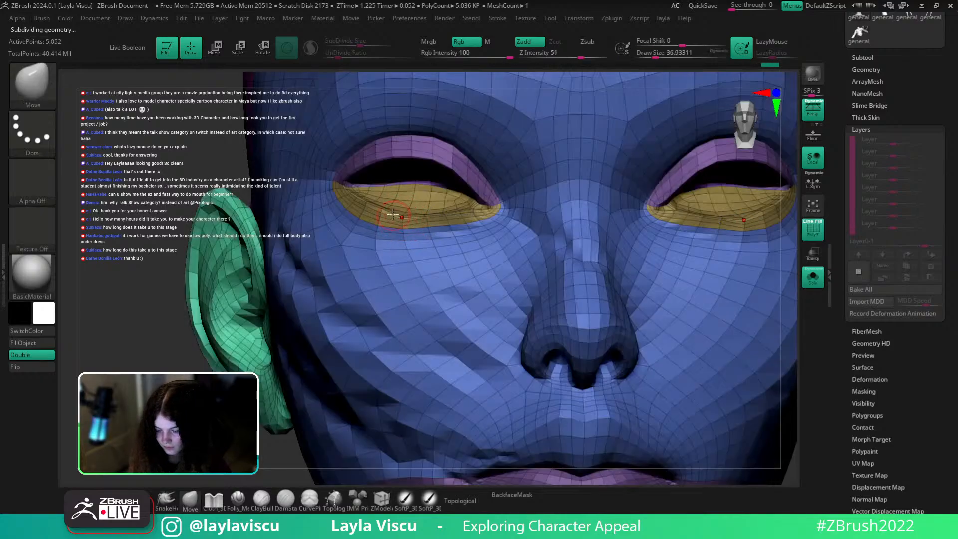
# Raise the head by one subdivision level and hide its wireframe
pyautogui.press('shift')
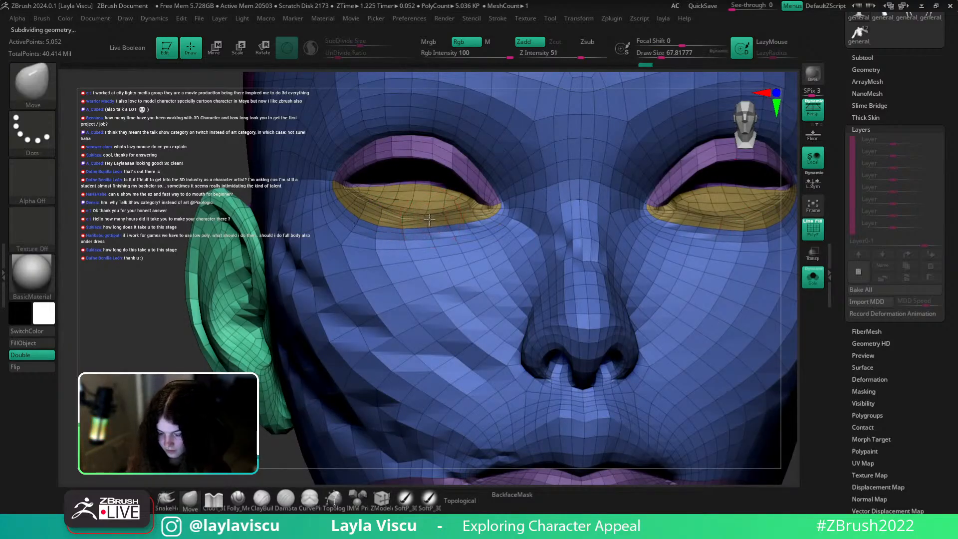
pyautogui.press('d')
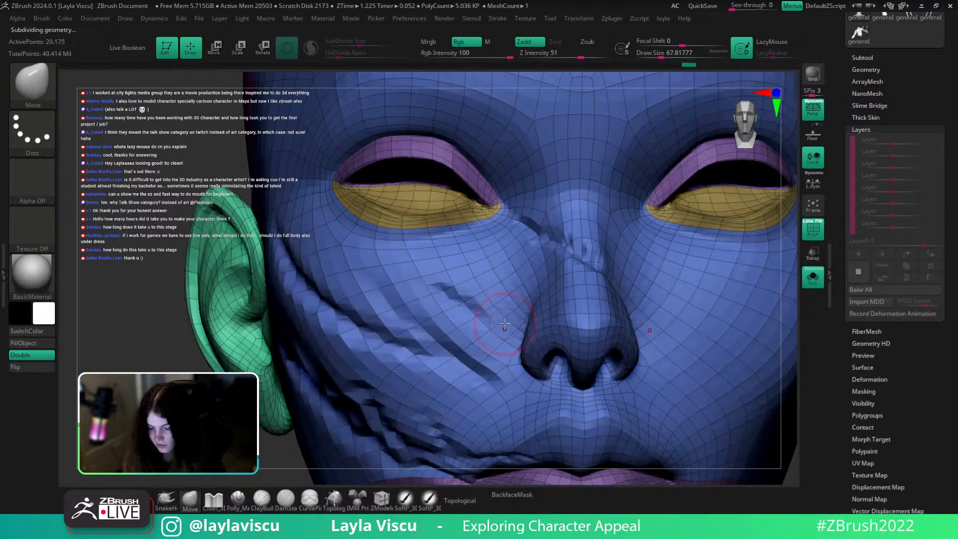
pyautogui.hotkey('shift', 'f')
# Turn on AccuCurve for the Move brush and show the same option in the brush's curve settings
pyautogui.press('space')
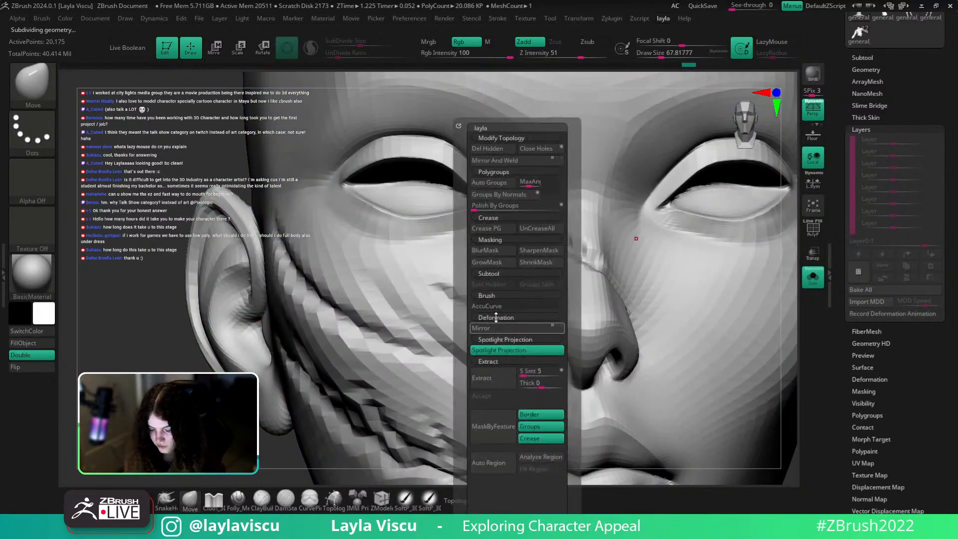
pyautogui.press('ctrl')
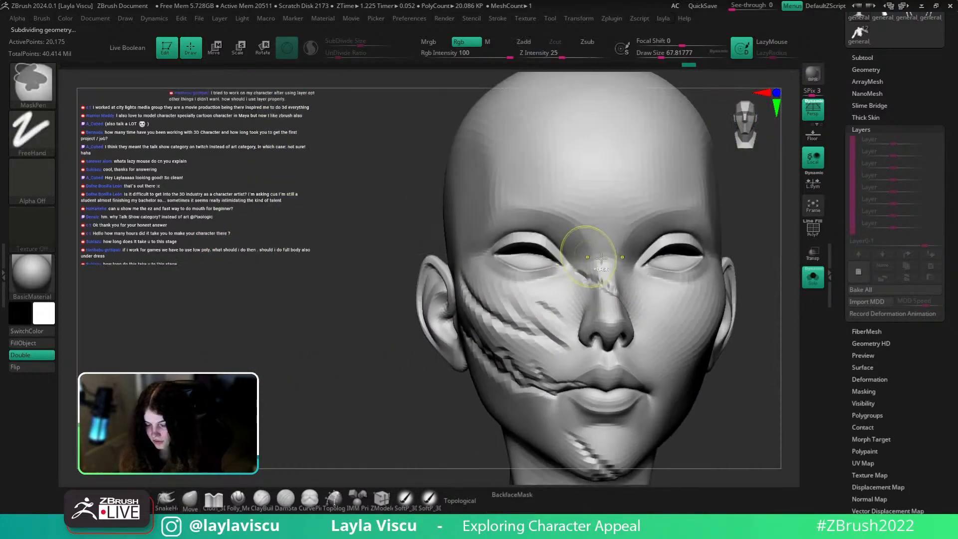
pyautogui.moveTo(743, 378); pyautogui.dragTo(673, 353)
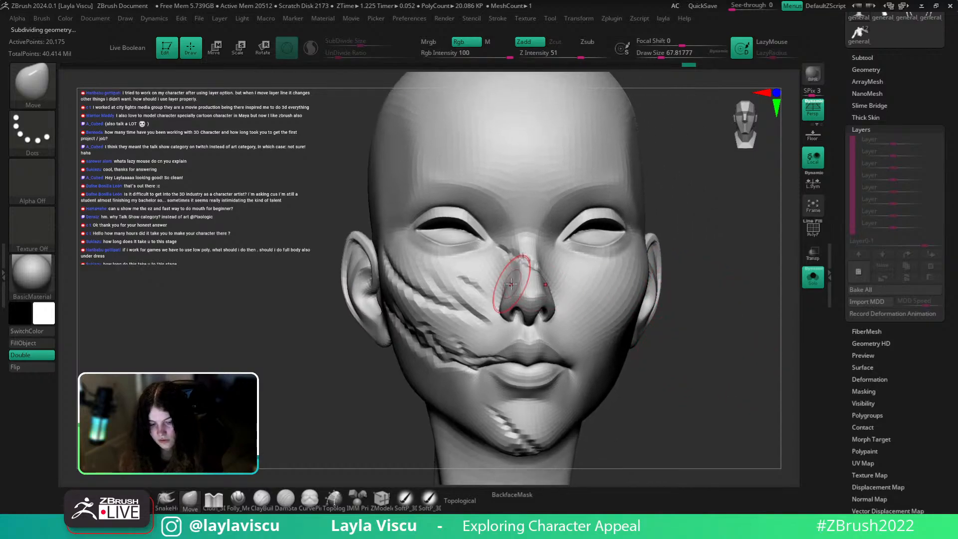
pyautogui.press('space')
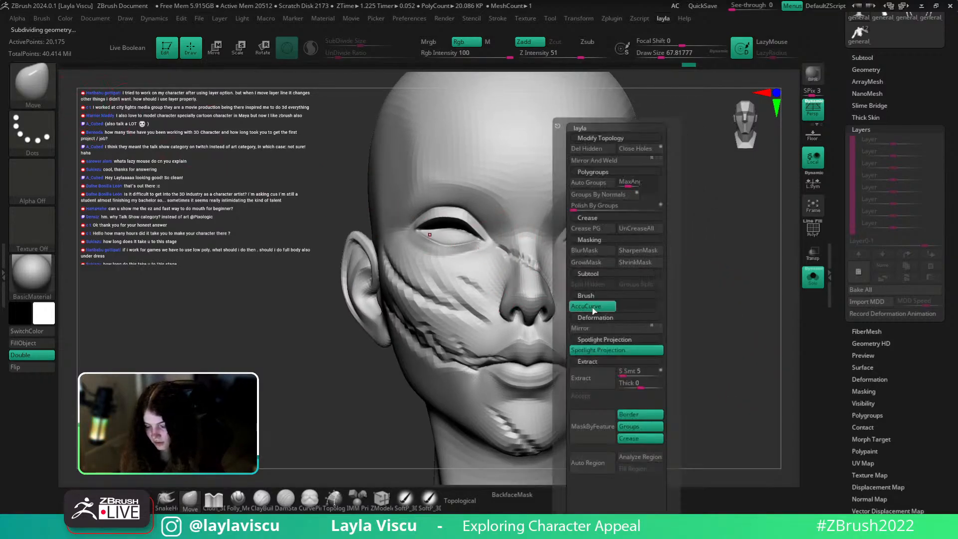
pyautogui.click(42, 21)
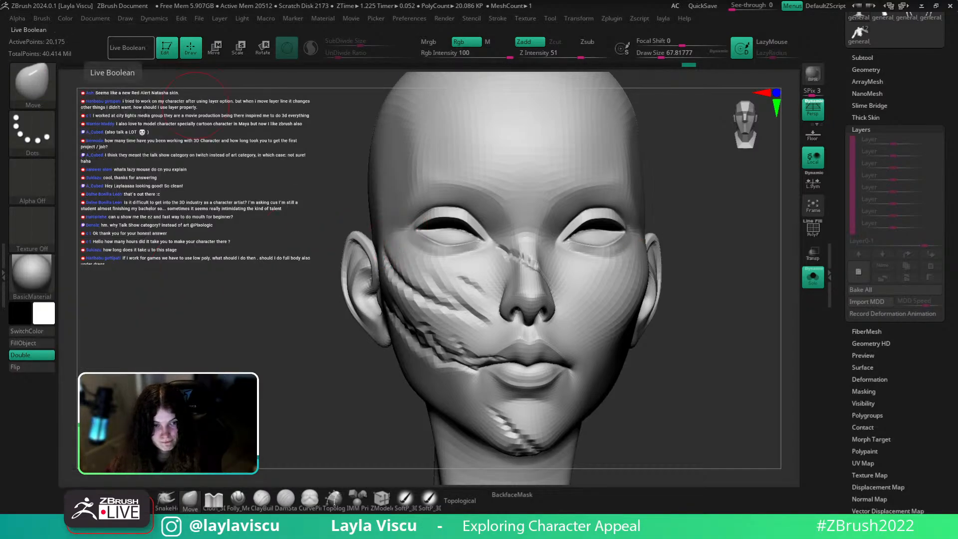
pyautogui.click(42, 18)
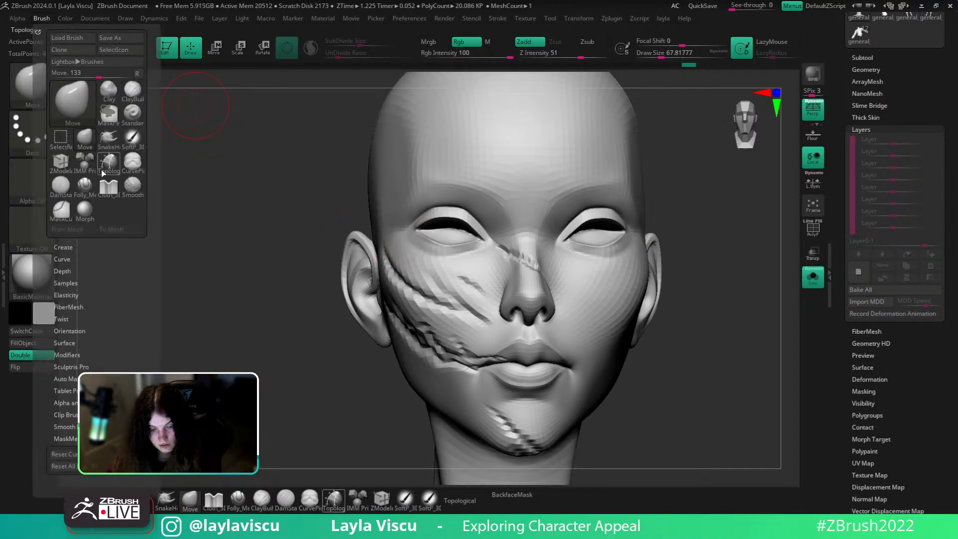
pyautogui.click(75, 243)
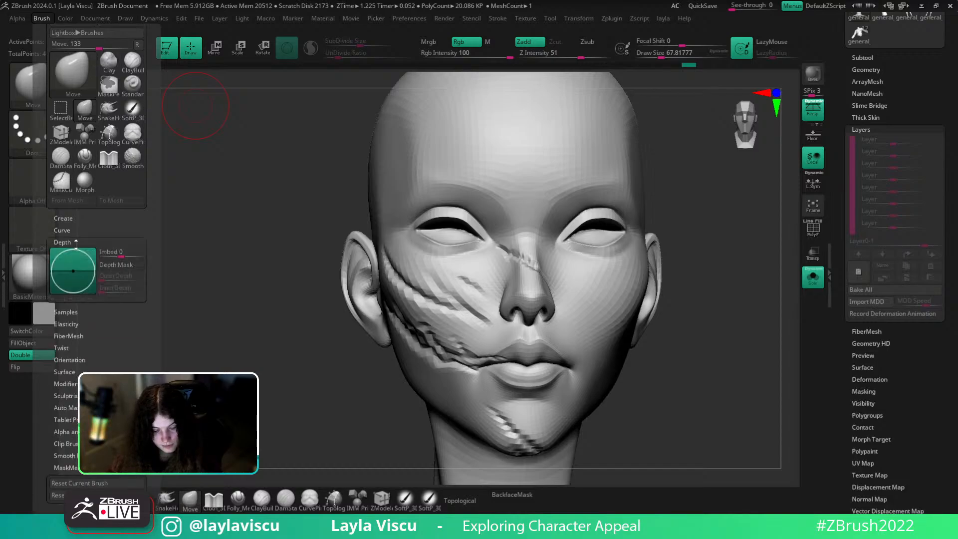
pyautogui.click(73, 242)
pyautogui.click(68, 230)
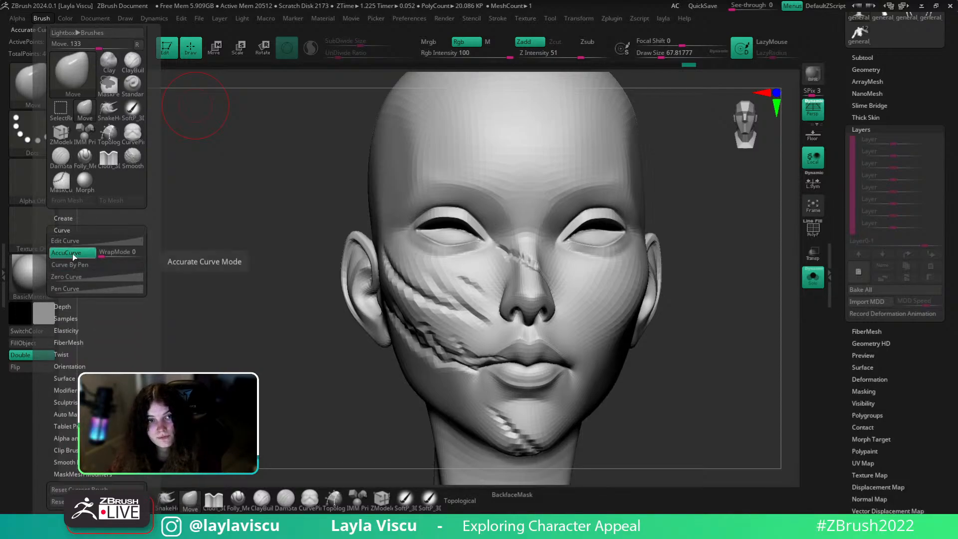
# Pull sharp test horns out of the forehead with AccuCurve on at draw size 115.86, and undo them
pyautogui.moveTo(643, 161)
pyautogui.mouseDown()
pyautogui.moveTo(592, 159)
pyautogui.moveTo(662, 141)
pyautogui.moveTo(622, 164)
pyautogui.moveTo(641, 147)
pyautogui.moveTo(630, 166)
pyautogui.moveTo(628, 149)
pyautogui.mouseUp()
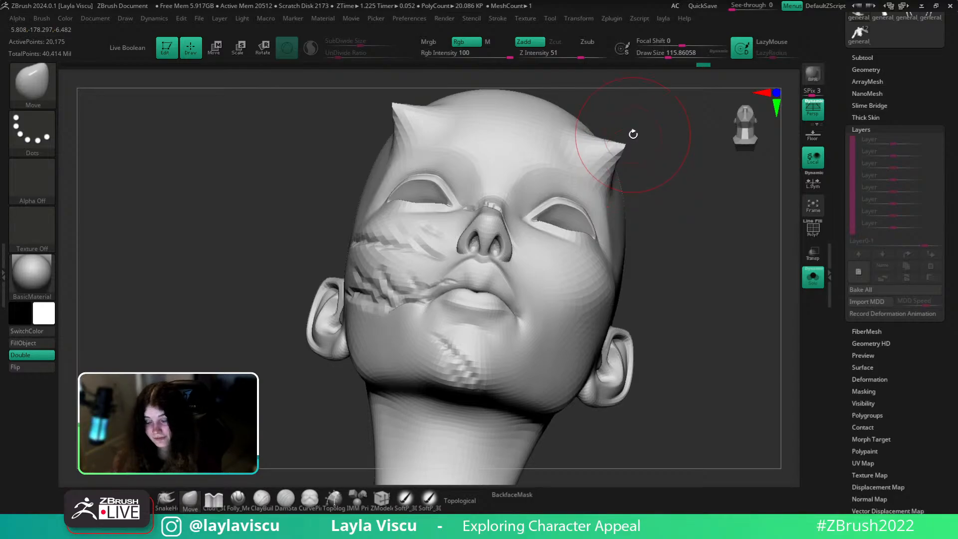
pyautogui.hotkey('ctrl', 'z')
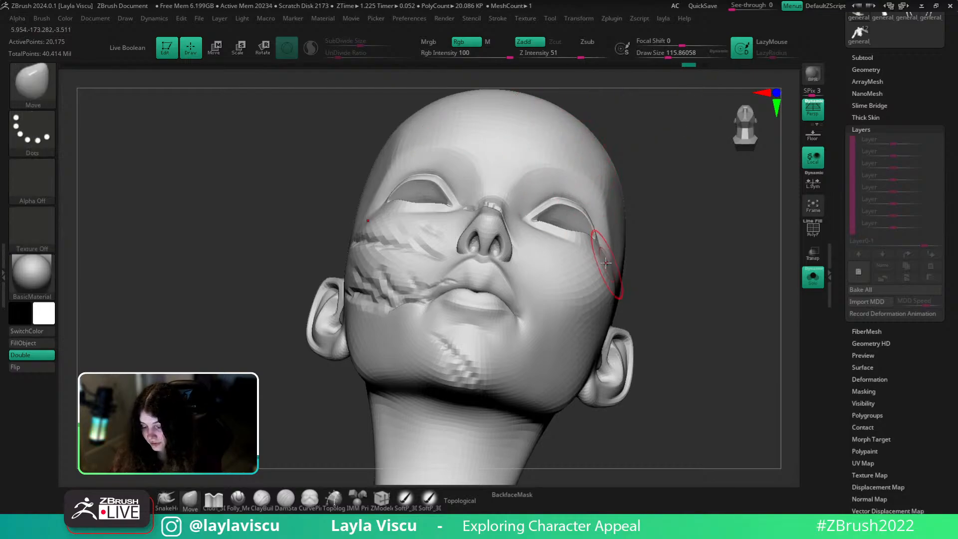
pyautogui.moveTo(392, 215); pyautogui.dragTo(388, 226, button='right')
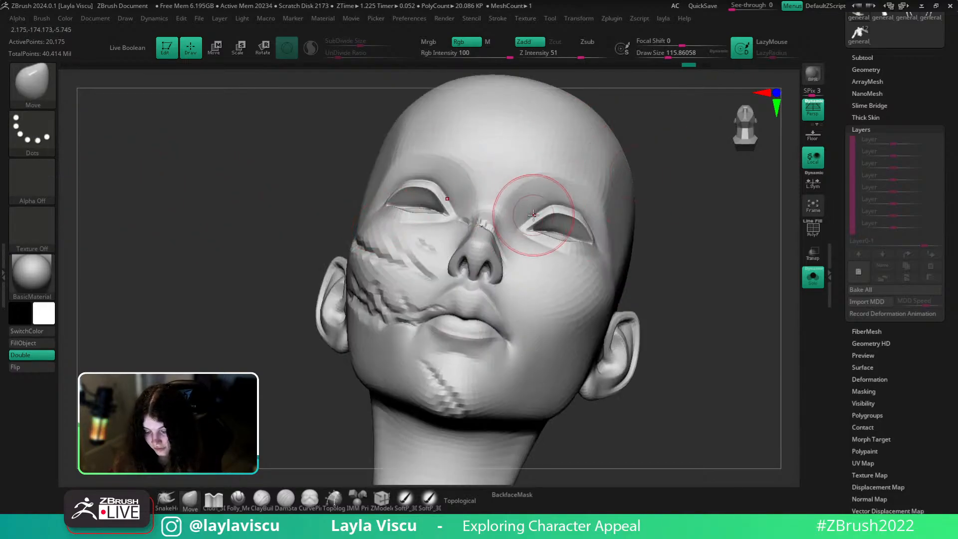
# Turn off AccuCurve to pull rounded test horns for comparison, undo them and turn AccuCurve back on
pyautogui.moveTo(521, 214); pyautogui.dragTo(524, 234)
pyautogui.press('2')
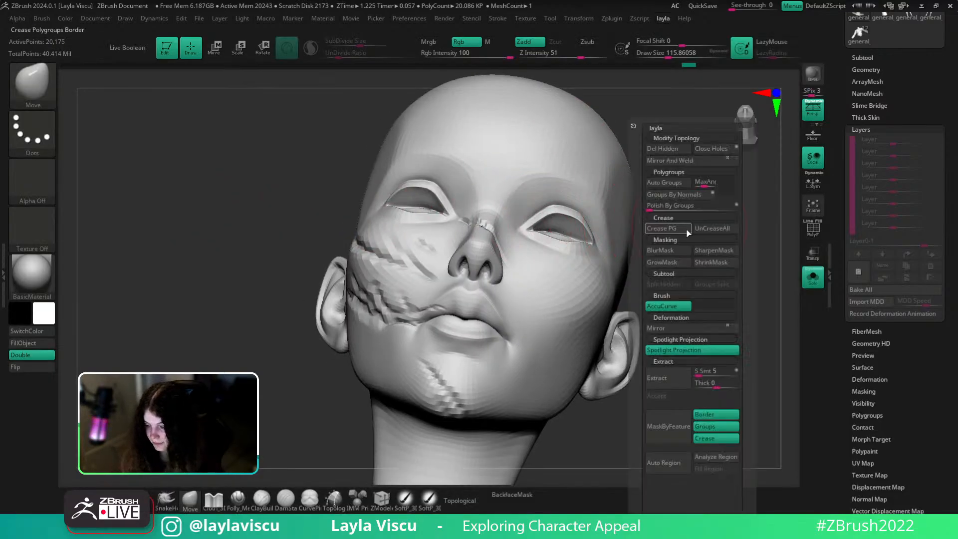
pyautogui.click(666, 305)
pyautogui.moveTo(604, 148); pyautogui.dragTo(623, 130)
pyautogui.hotkey('ctrl', 'z')
pyautogui.press('2')
pyautogui.click(674, 306)
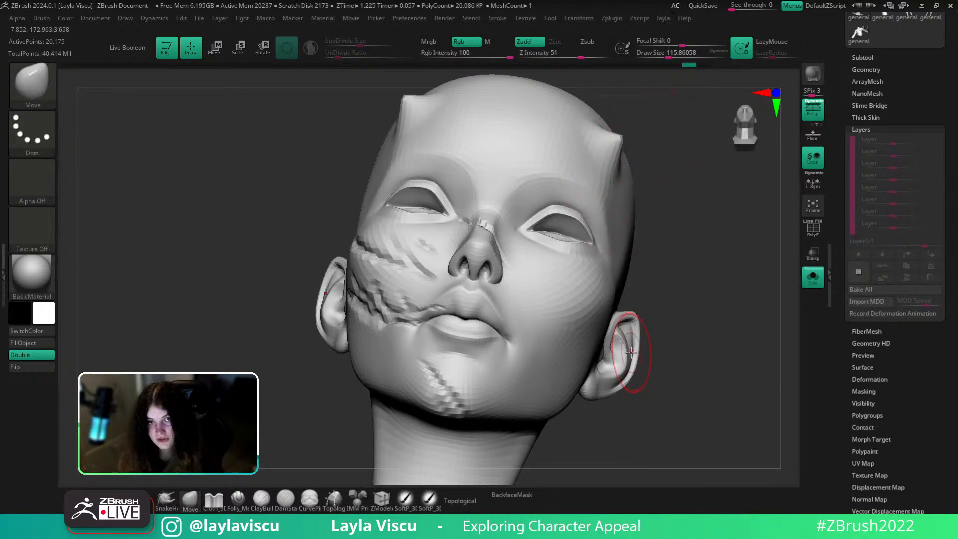
pyautogui.hotkey('ctrl', 'z')
# Reshape the lower eyelid into a sharper angle with the Move brush at draw size 86.82
pyautogui.moveTo(669, 285); pyautogui.dragTo(716, 288)
pyautogui.press('s')
pyautogui.moveTo(439, 236); pyautogui.dragTo(430, 234)
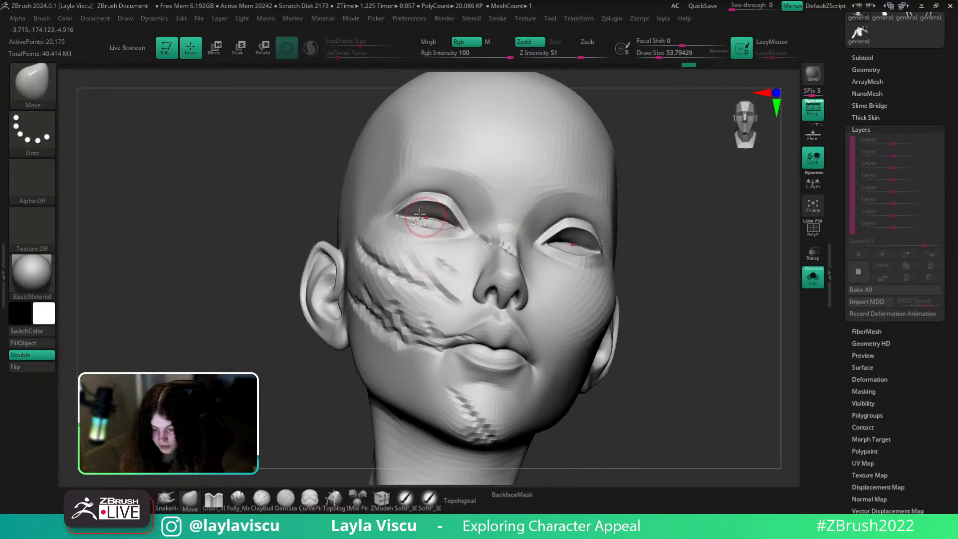
pyautogui.keyDown('ctrl'); pyautogui.moveTo(427, 223); pyautogui.dragTo(476, 325, button='right'); pyautogui.keyUp('ctrl')
pyautogui.press('s')
pyautogui.moveTo(440, 259); pyautogui.dragTo(443, 261)
pyautogui.moveTo(444, 261); pyautogui.dragTo(444, 261)
pyautogui.press(']')
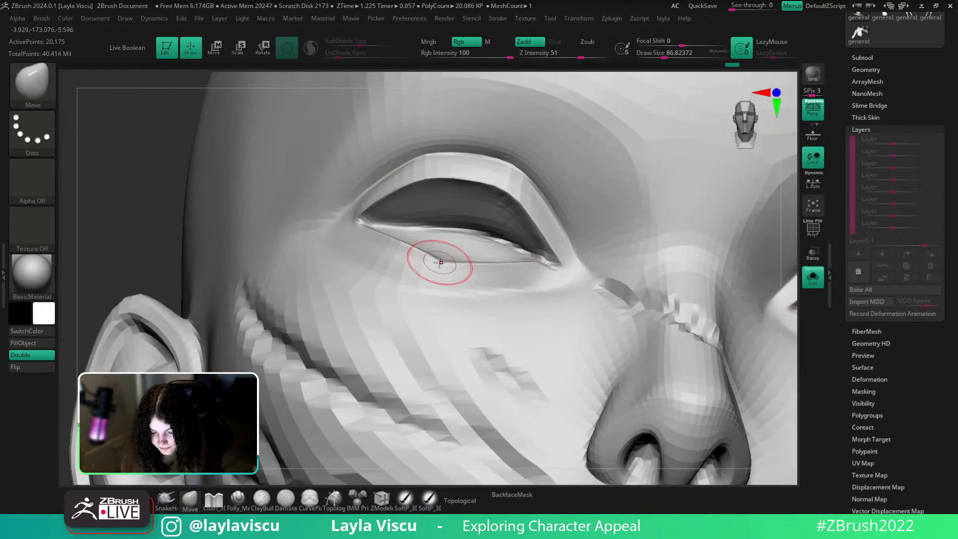
pyautogui.moveTo(438, 262)
pyautogui.keyDown('ctrl'); pyautogui.mouseDown(button='right')
pyautogui.moveTo(721, 244)
pyautogui.moveTo(770, 300)
pyautogui.mouseUp(button='right'); pyautogui.keyUp('ctrl')
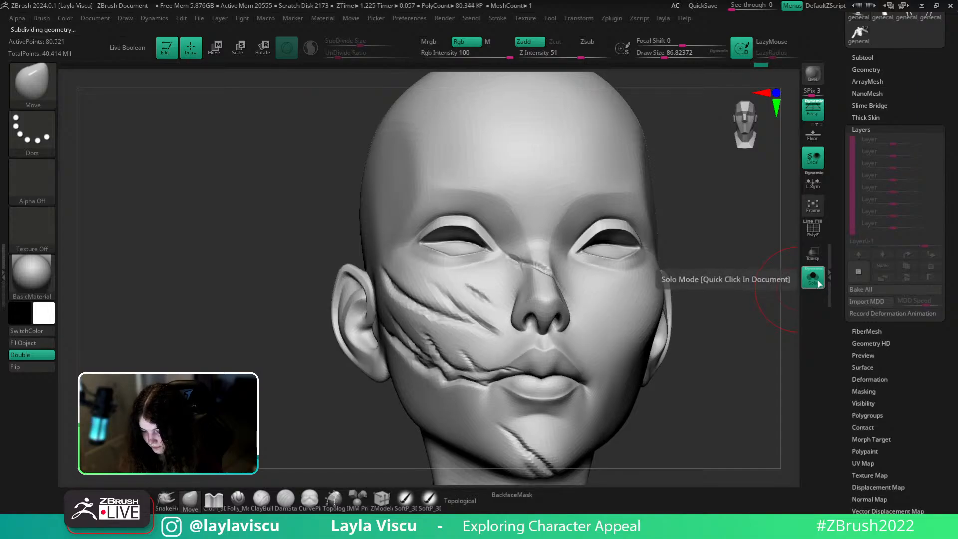
# Show all parts again, select the lashes and adjust them around the eye with the Move brush at draw size 70.82
pyautogui.click(815, 281)
pyautogui.moveTo(750, 316); pyautogui.dragTo(509, 319, button='right')
pyautogui.keyDown('alt'); pyautogui.click(451, 232); pyautogui.keyUp('alt')
pyautogui.moveTo(784, 228); pyautogui.dragTo(781, 241, button='right')
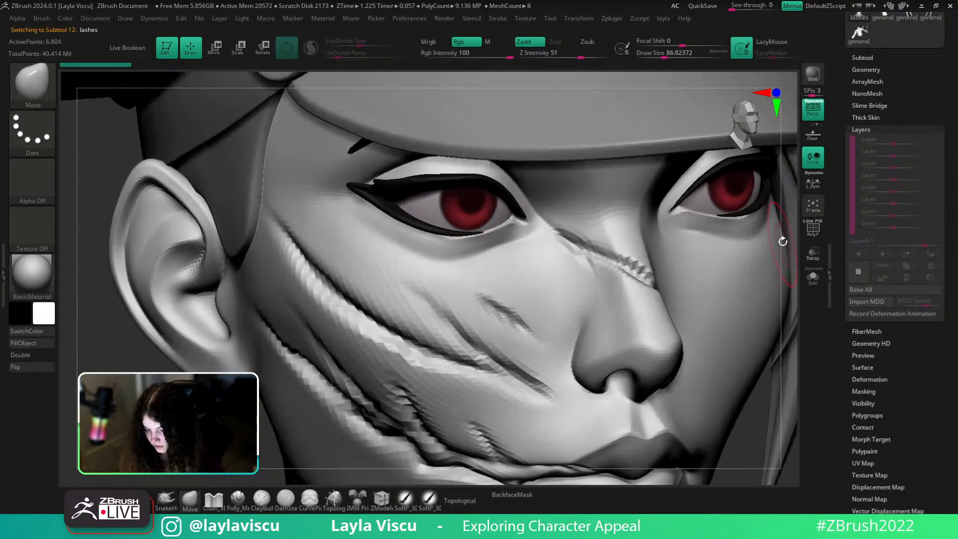
pyautogui.keyDown('shift'); pyautogui.moveTo(468, 237); pyautogui.dragTo(454, 247); pyautogui.keyUp('shift')
pyautogui.press('s')
pyautogui.keyDown('ctrl'); pyautogui.moveTo(453, 245); pyautogui.dragTo(413, 122, button='right'); pyautogui.keyUp('ctrl')
pyautogui.keyDown('shift'); pyautogui.moveTo(733, 319); pyautogui.dragTo(695, 320, button='right'); pyautogui.keyUp('shift')
pyautogui.hotkey('shift', 'z')
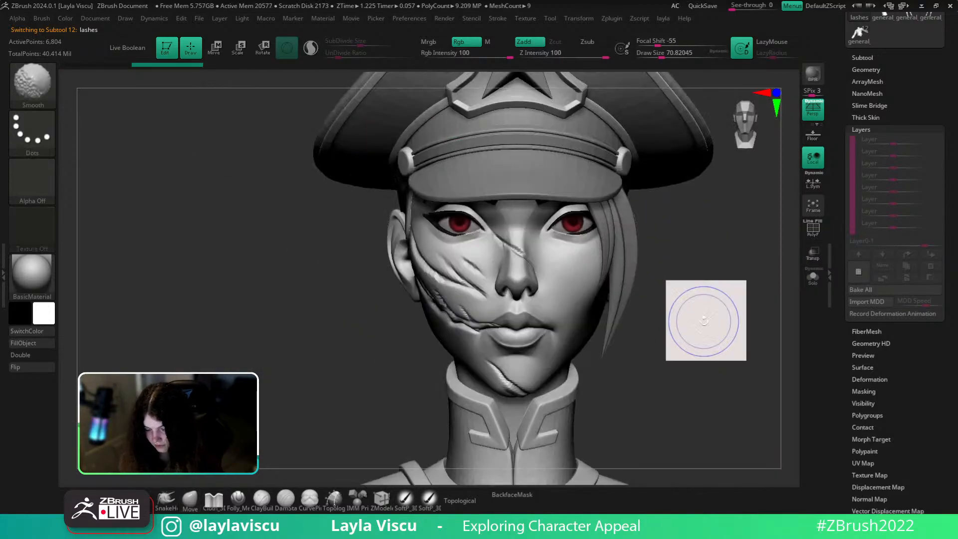
pyautogui.hotkey('shift', 'z')
pyautogui.hotkey('shift', 'z')
pyautogui.hotkey('shift', 'z')
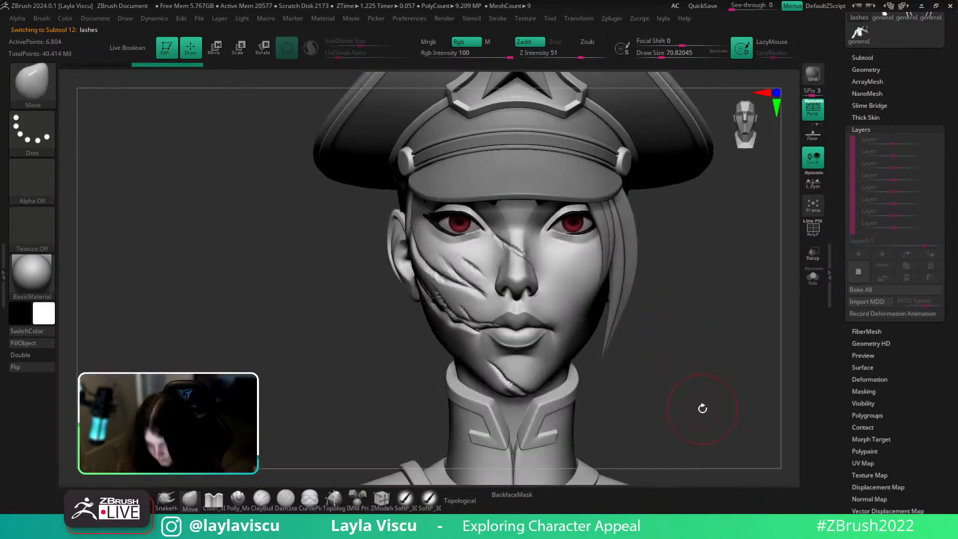
# Isolate the lashes, apply Mirror And Weld to make both eyes symmetrical, and bring the other parts back into view
pyautogui.click(812, 277)
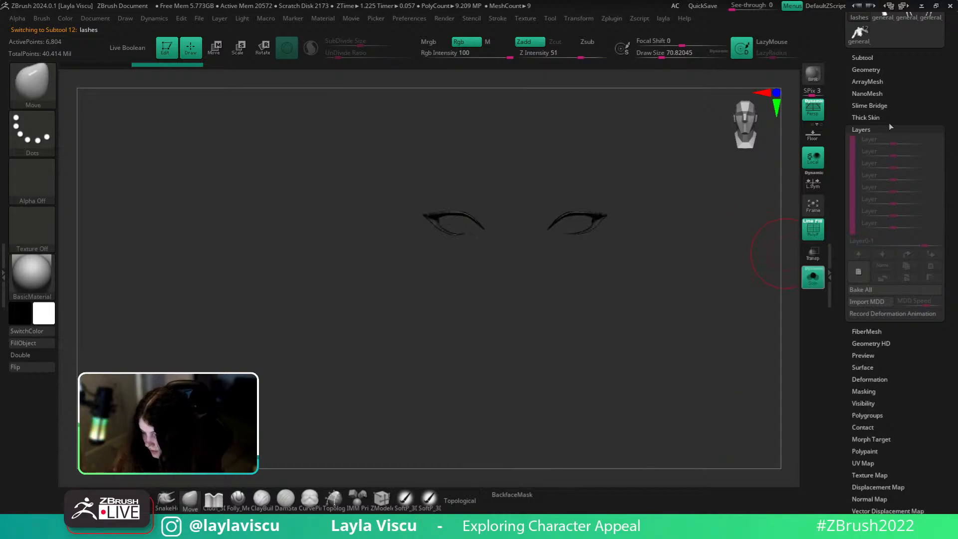
pyautogui.click(879, 69)
pyautogui.press('space')
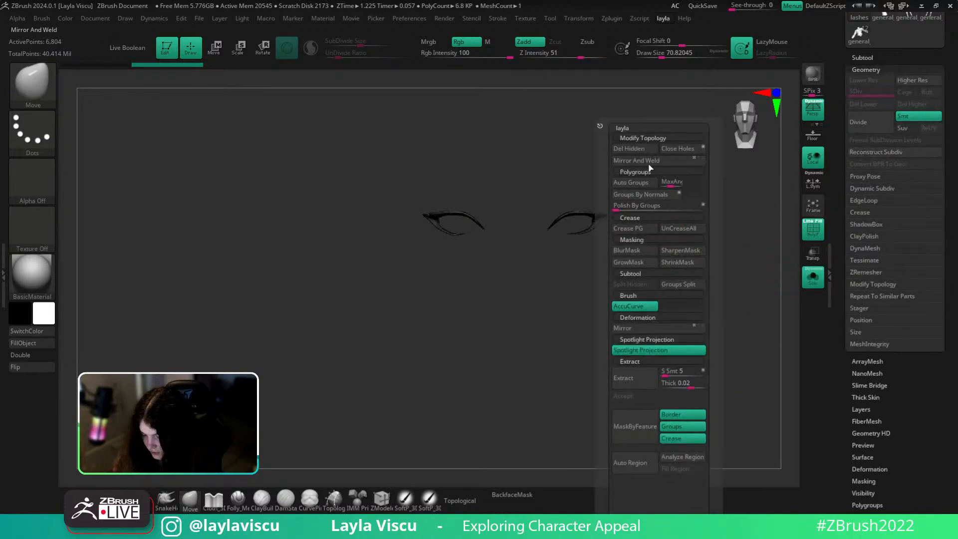
pyautogui.click(647, 162)
pyautogui.hotkey('shift', 'f')
pyautogui.keyDown('ctrl'); pyautogui.moveTo(617, 249); pyautogui.dragTo(608, 294, button='right'); pyautogui.keyUp('ctrl')
pyautogui.keyDown('alt'); pyautogui.moveTo(690, 313); pyautogui.dragTo(540, 353, button='right'); pyautogui.keyUp('alt')
pyautogui.press('space')
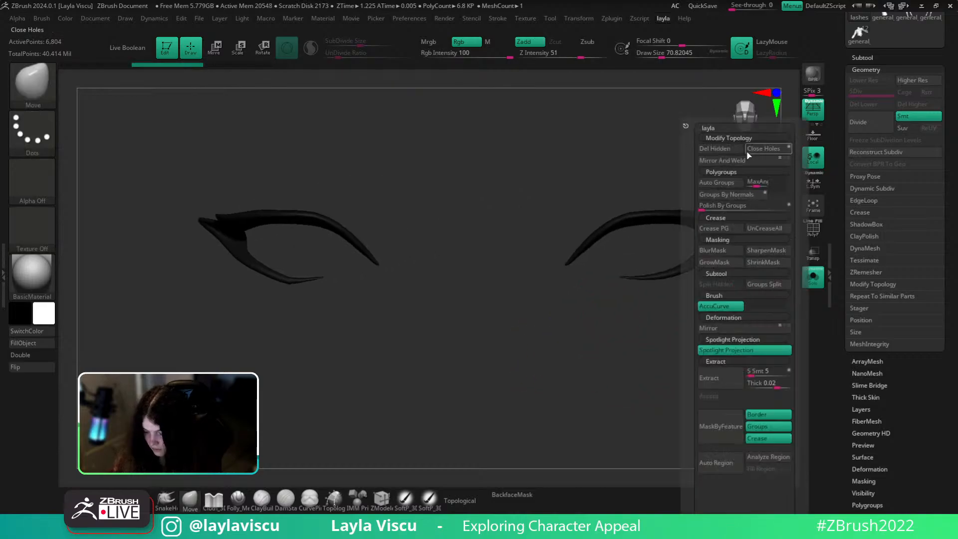
pyautogui.click(807, 284)
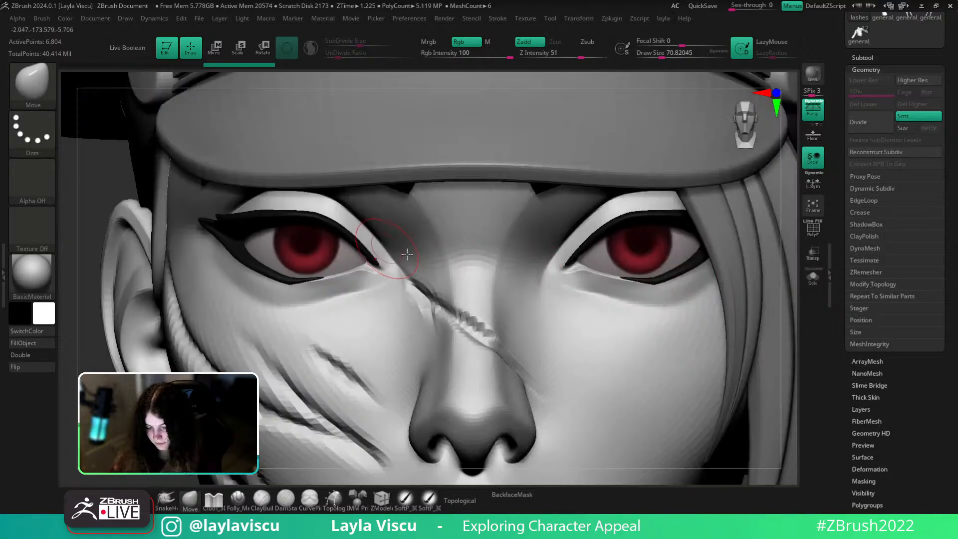
# Select the head subtool and raise it to subdivision level 5
pyautogui.press('f')
pyautogui.keyDown('alt'); pyautogui.click(509, 337); pyautogui.keyUp('alt')
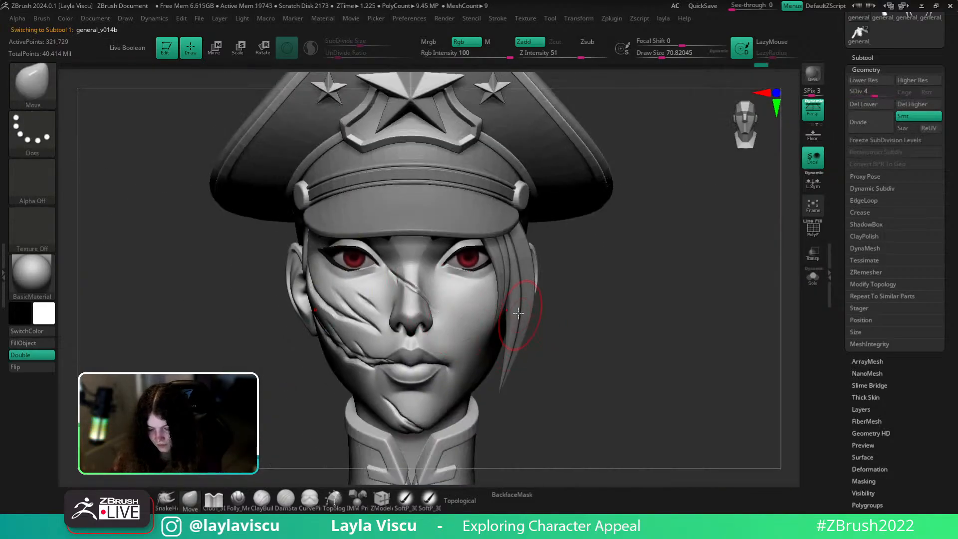
pyautogui.keyDown('alt'); pyautogui.moveTo(603, 294); pyautogui.dragTo(678, 281); pyautogui.keyUp('alt')
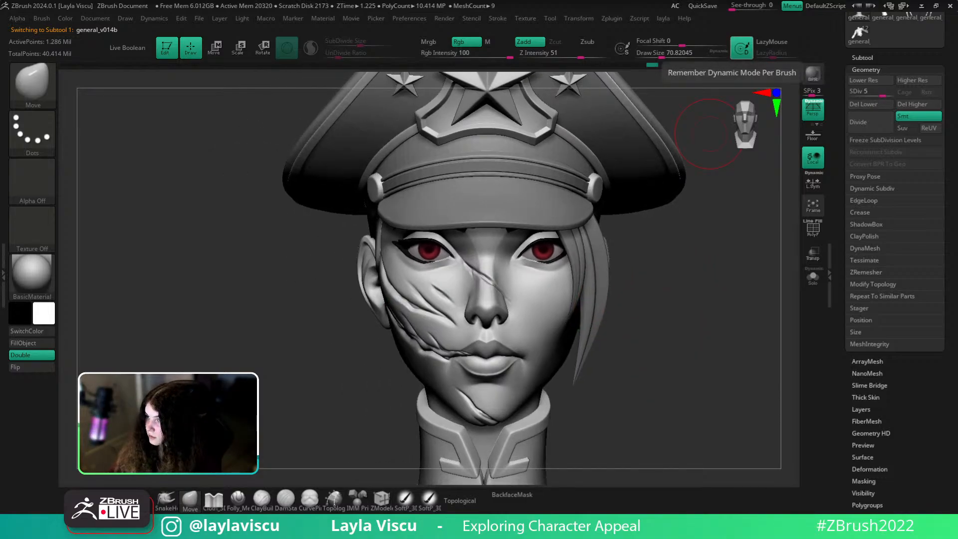
# Select the lashes and lift the upper lash line with the Move brush at draw size 100.81
pyautogui.keyDown('ctrl'); pyautogui.moveTo(200, 224); pyautogui.dragTo(196, 289, button='right'); pyautogui.keyUp('ctrl')
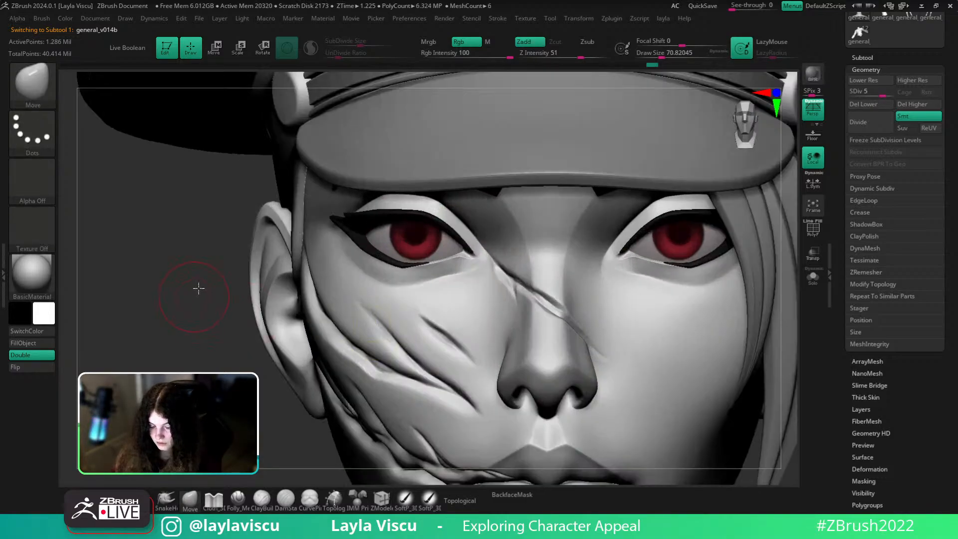
pyautogui.moveTo(196, 289); pyautogui.dragTo(216, 275)
pyautogui.keyDown('alt'); pyautogui.click(430, 216); pyautogui.keyUp('alt')
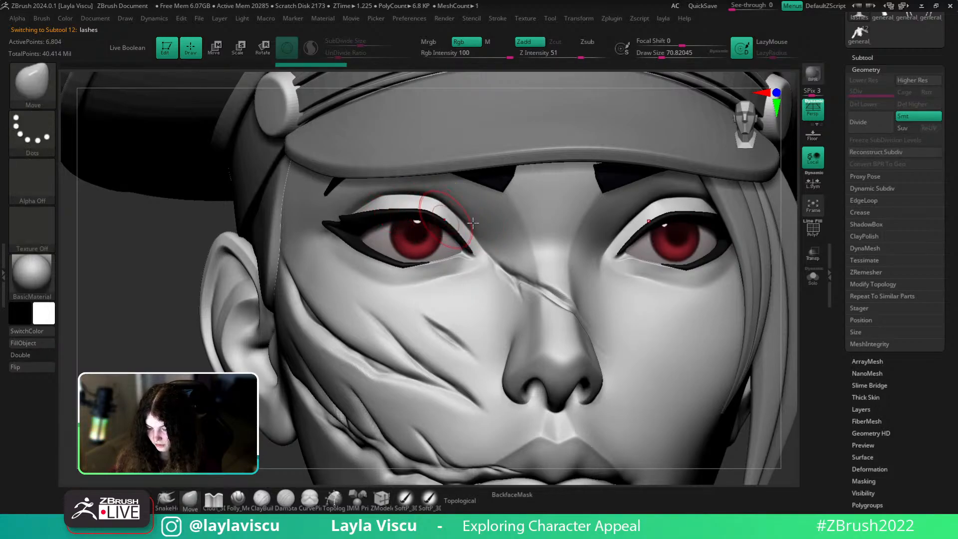
pyautogui.press(']')
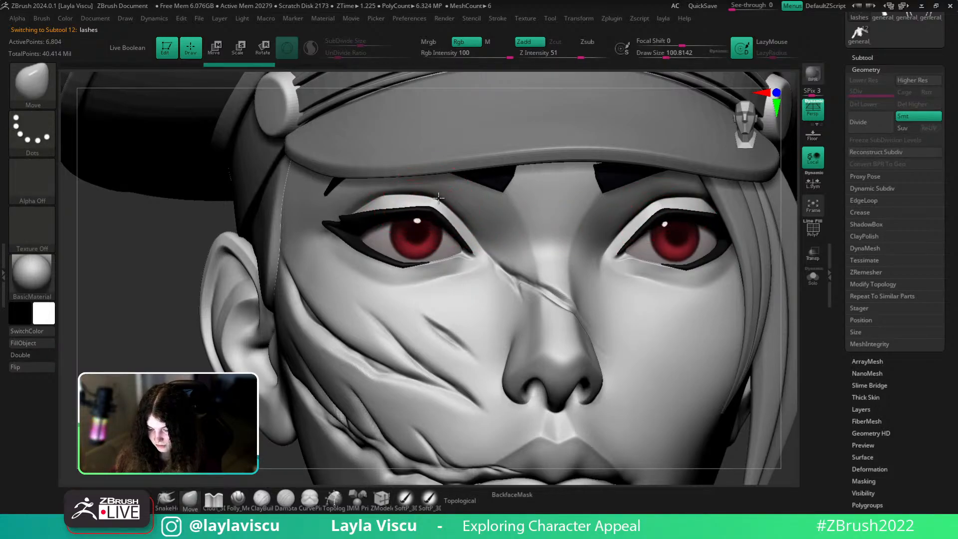
# Isolate the head, refine the upper eyelid's shape with the Move brush at draw size 77.02, and compare it with all parts visible
pyautogui.keyDown('alt'); pyautogui.click(453, 209); pyautogui.keyUp('alt')
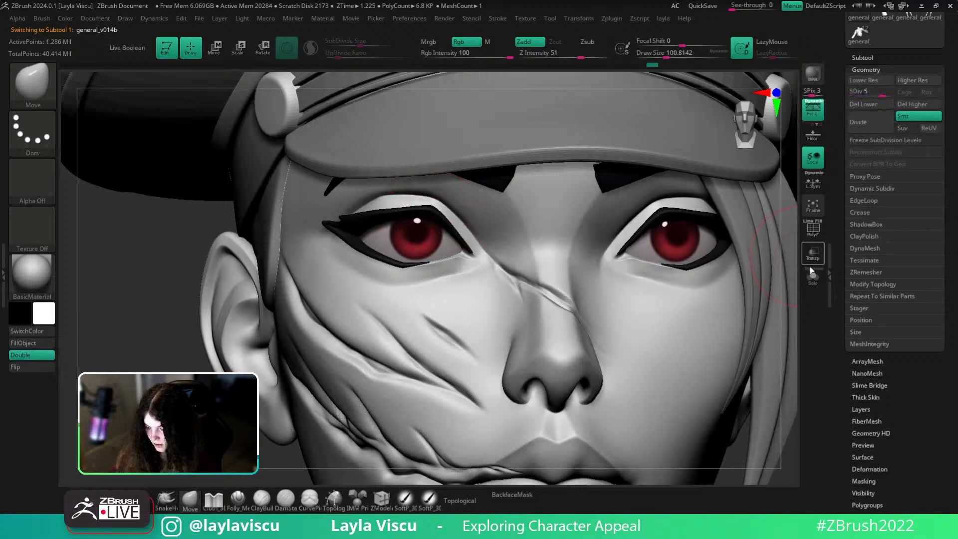
pyautogui.click(813, 277)
pyautogui.press('[')
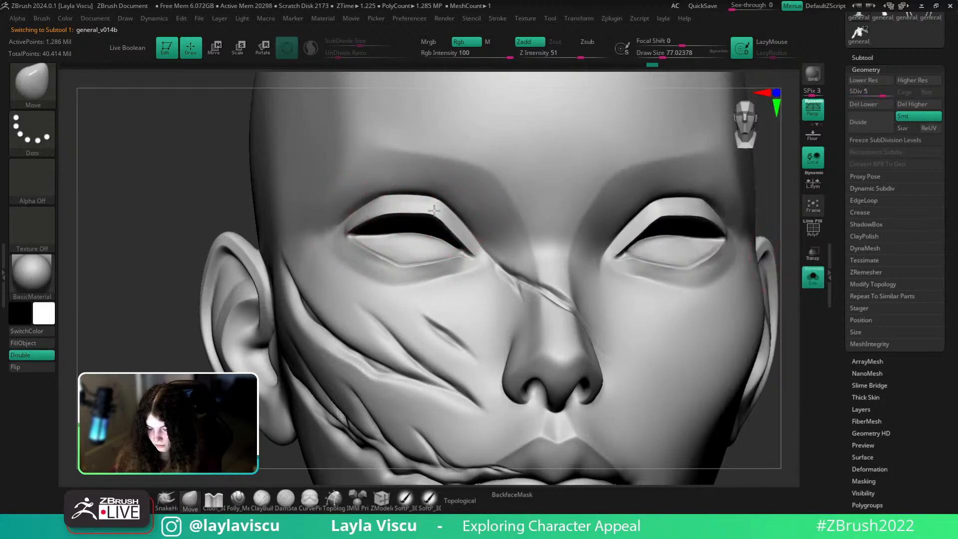
pyautogui.moveTo(436, 215); pyautogui.dragTo(442, 220)
pyautogui.keyDown('ctrl'); pyautogui.moveTo(532, 245); pyautogui.dragTo(531, 199, button='right'); pyautogui.keyUp('ctrl')
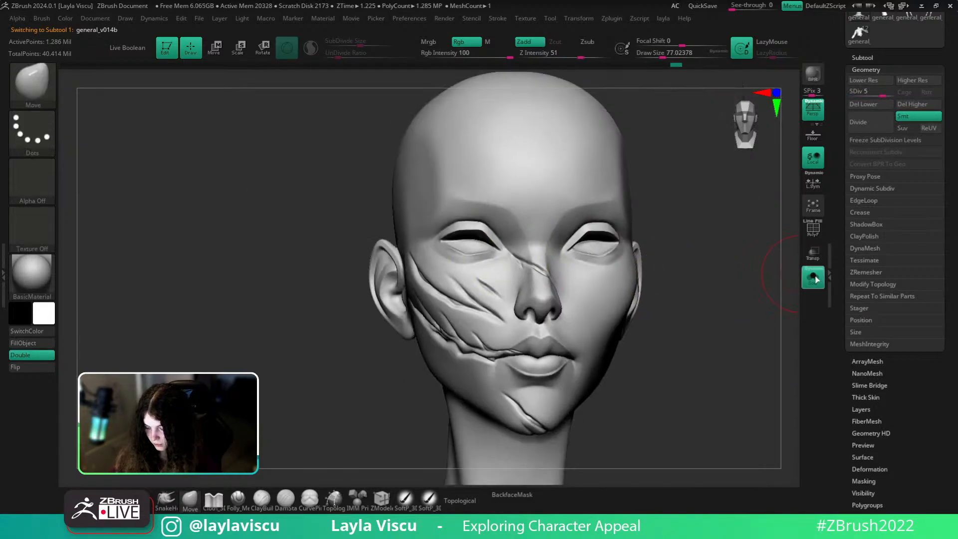
pyautogui.click(813, 278)
pyautogui.keyDown('ctrl'); pyautogui.moveTo(713, 349); pyautogui.dragTo(698, 299, button='right'); pyautogui.keyUp('ctrl')
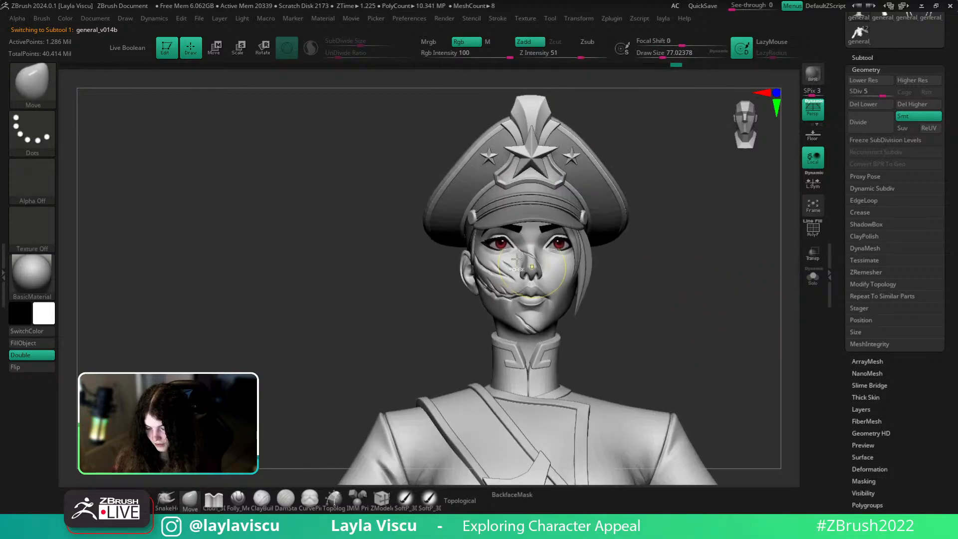
pyautogui.keyDown('ctrl'); pyautogui.moveTo(718, 264); pyautogui.dragTo(744, 308, button='right'); pyautogui.keyUp('ctrl')
pyautogui.click(813, 279)
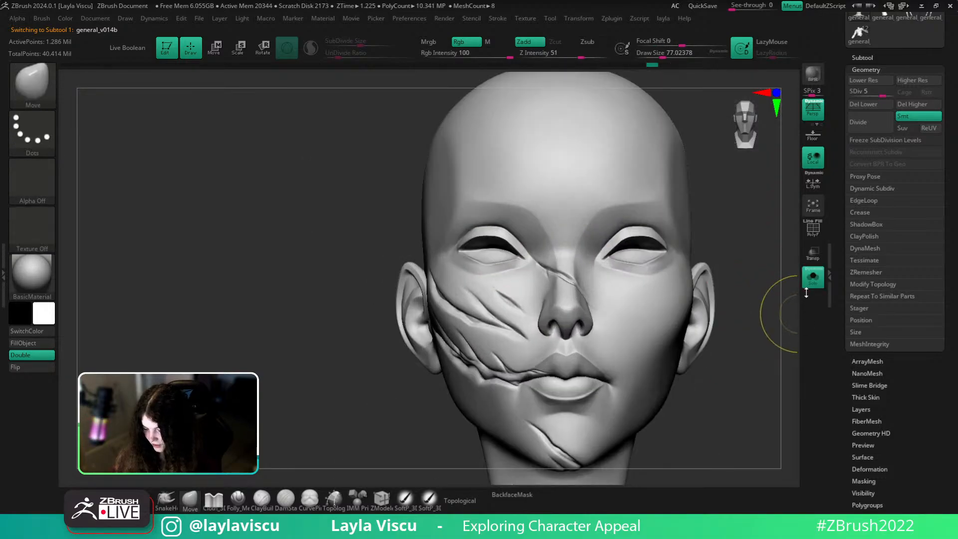
pyautogui.click(814, 280)
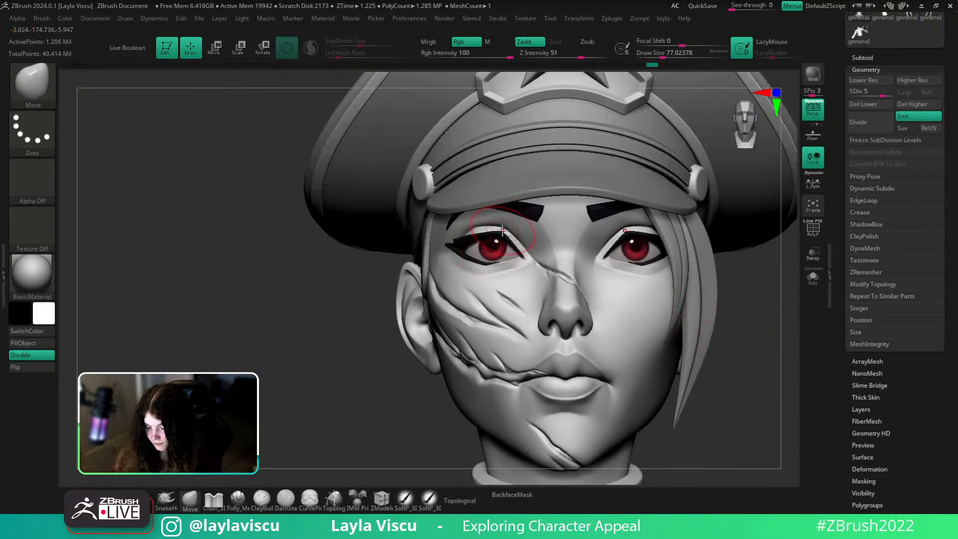
# Select the lashes, turn off AccuCurve for the Move brush, and isolate the lashes with their wireframe shown
pyautogui.keyDown('alt'); pyautogui.click(503, 231); pyautogui.keyUp('alt')
pyautogui.scroll(4, 531, 246)
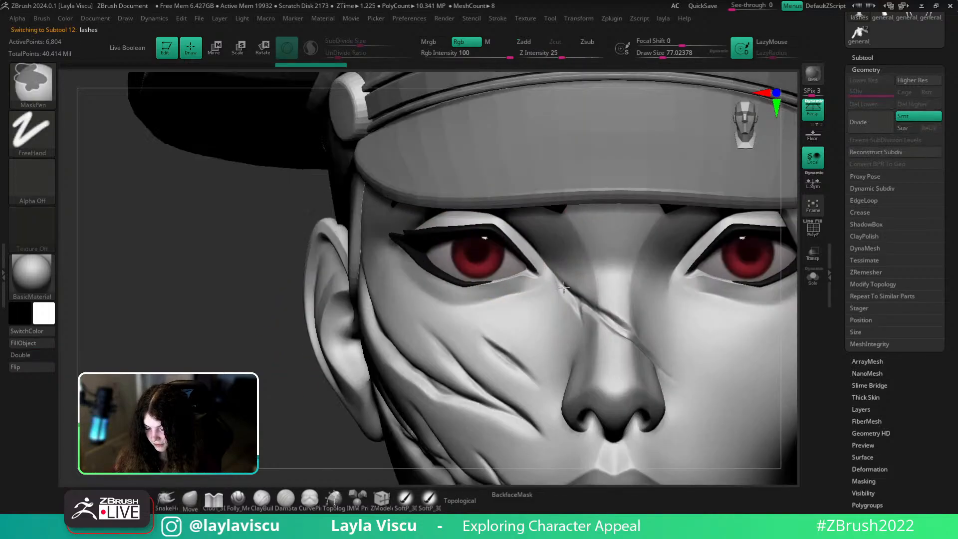
pyautogui.press('1')
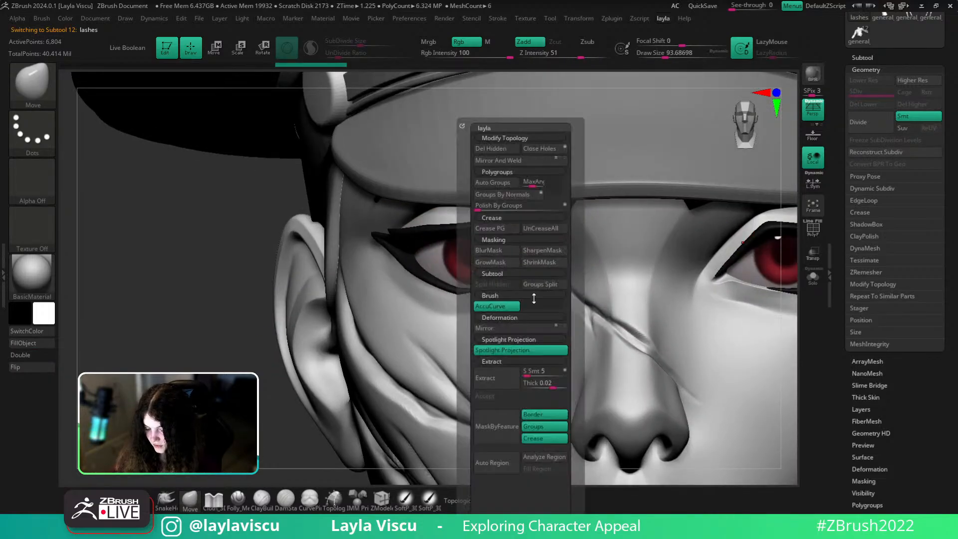
pyautogui.click(506, 305)
pyautogui.click(812, 277)
pyautogui.hotkey('shift', 'f')
# Mask the lashes except around the upper line's bend and shift that bend slightly with the move gizmo
pyautogui.press('ctrl')
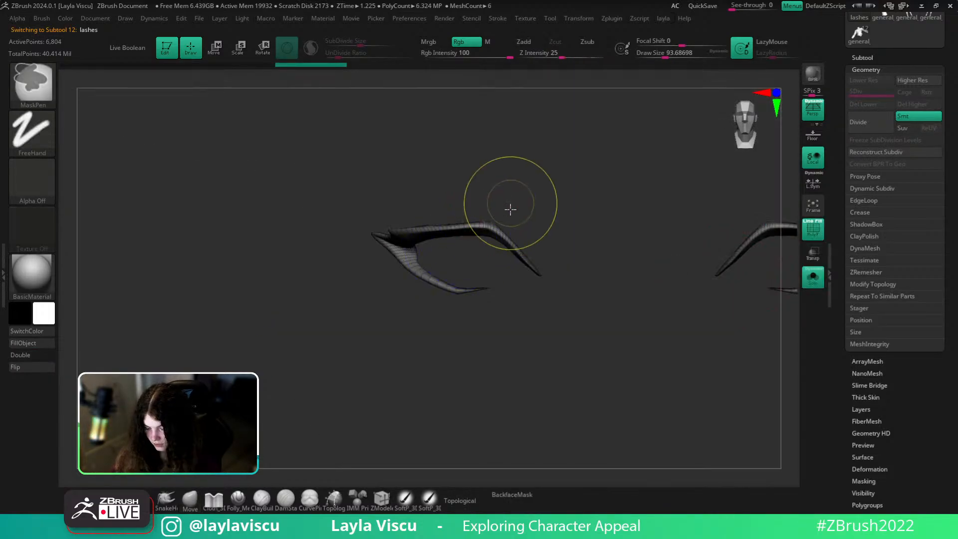
pyautogui.keyDown('ctrl'); pyautogui.click(530, 223); pyautogui.keyUp('ctrl')
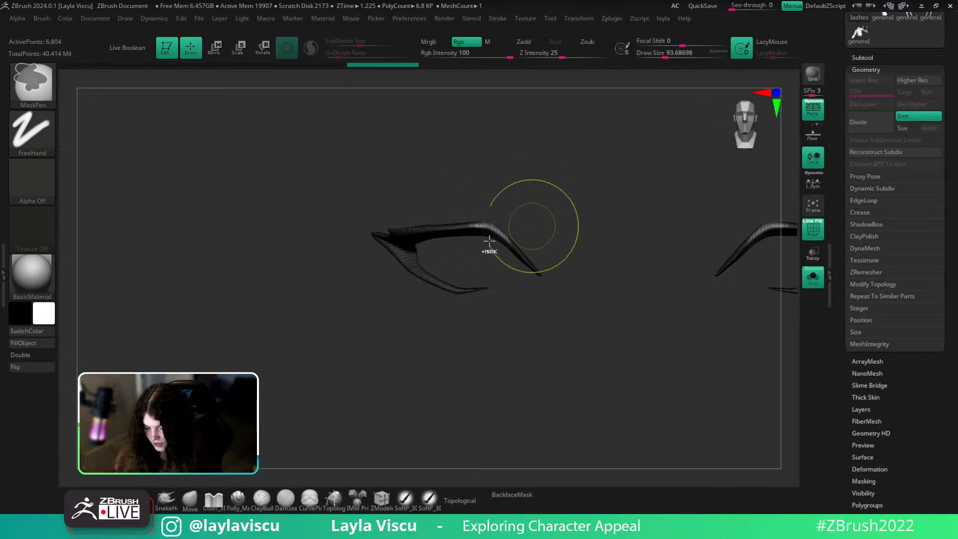
pyautogui.press('w')
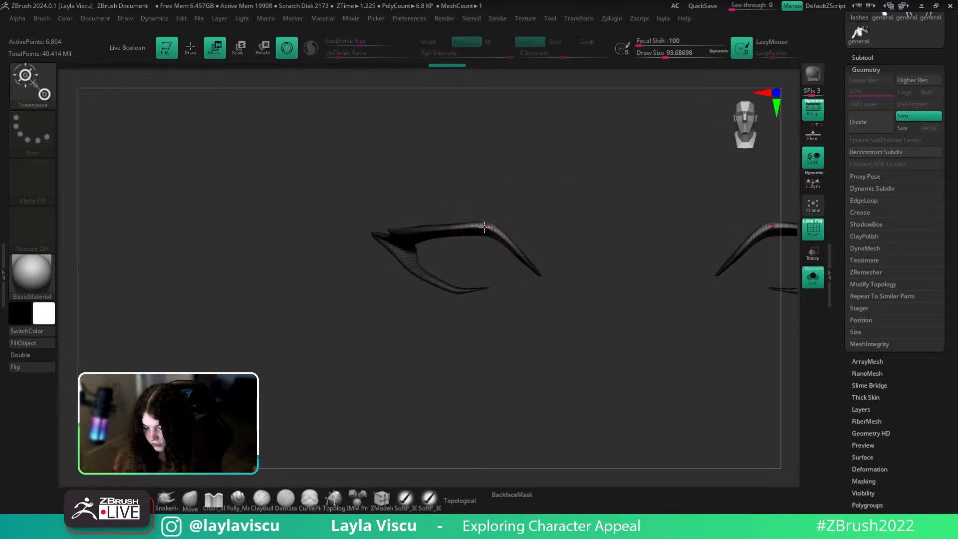
pyautogui.moveTo(487, 166); pyautogui.dragTo(488, 164)
pyautogui.moveTo(529, 268); pyautogui.dragTo(535, 276)
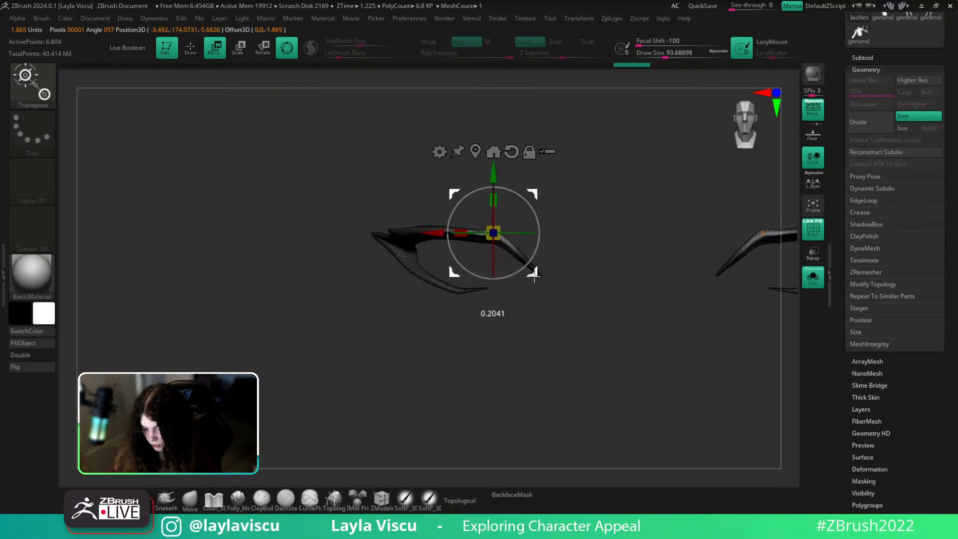
# Hide the wireframe, show all parts and refine the upper lash line with the Move brush at draw sizes between 53.79 and 73.89
pyautogui.click(189, 499)
pyautogui.press('[')
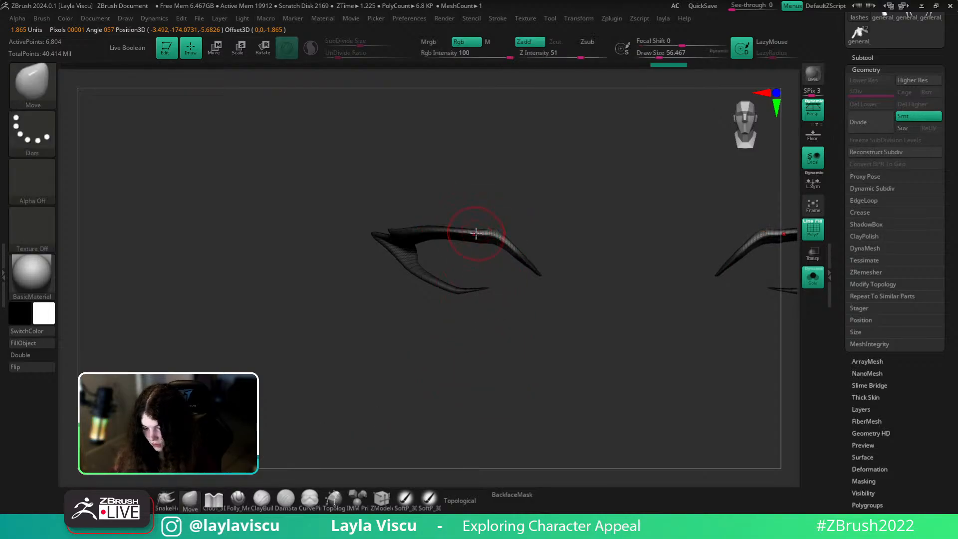
pyautogui.hotkey('shift', 'f')
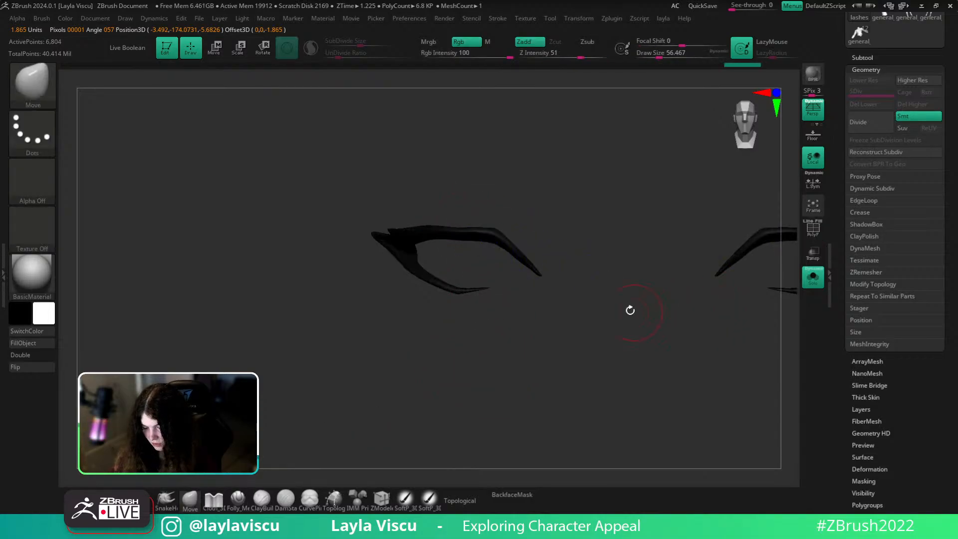
pyautogui.click(814, 278)
pyautogui.press('s')
pyautogui.moveTo(443, 239); pyautogui.dragTo(434, 238)
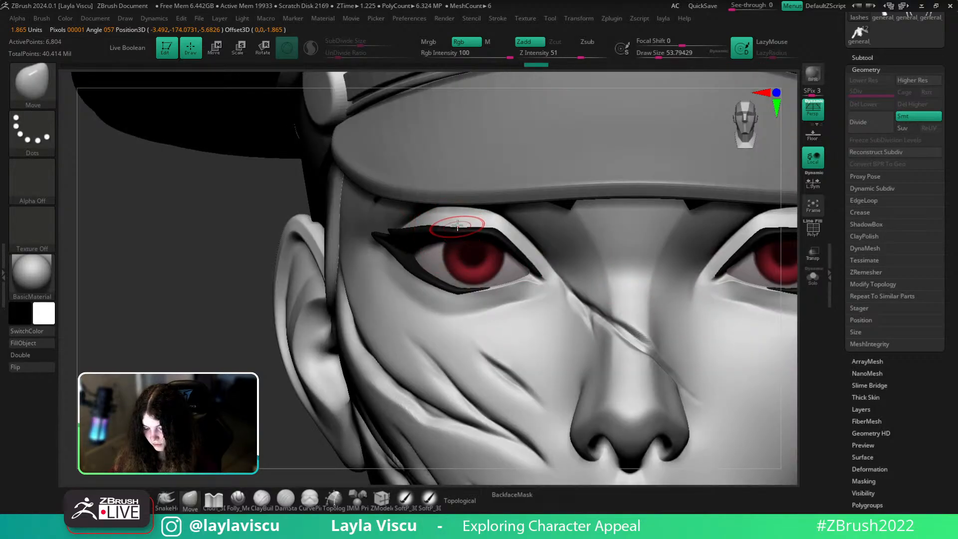
pyautogui.press('s')
pyautogui.click(493, 229)
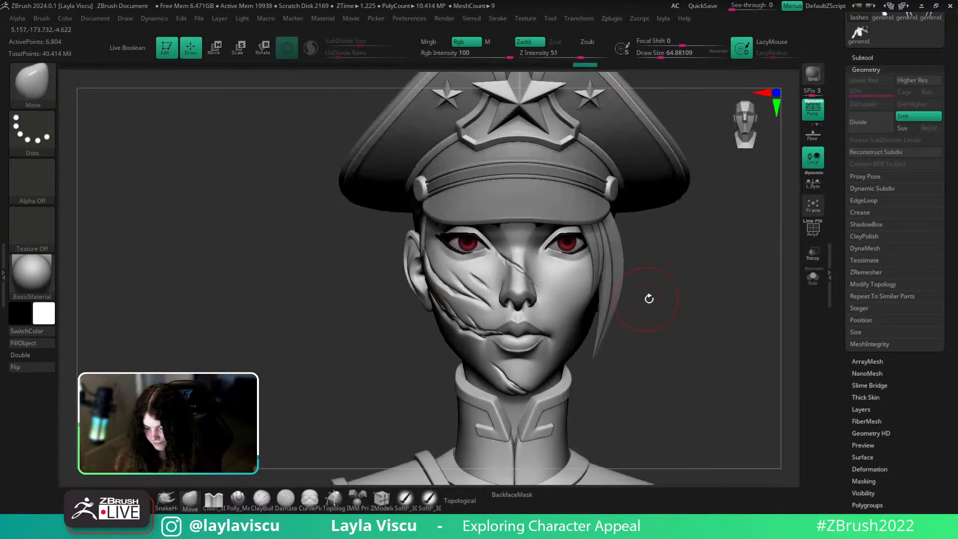
pyautogui.moveTo(648, 297); pyautogui.dragTo(665, 278)
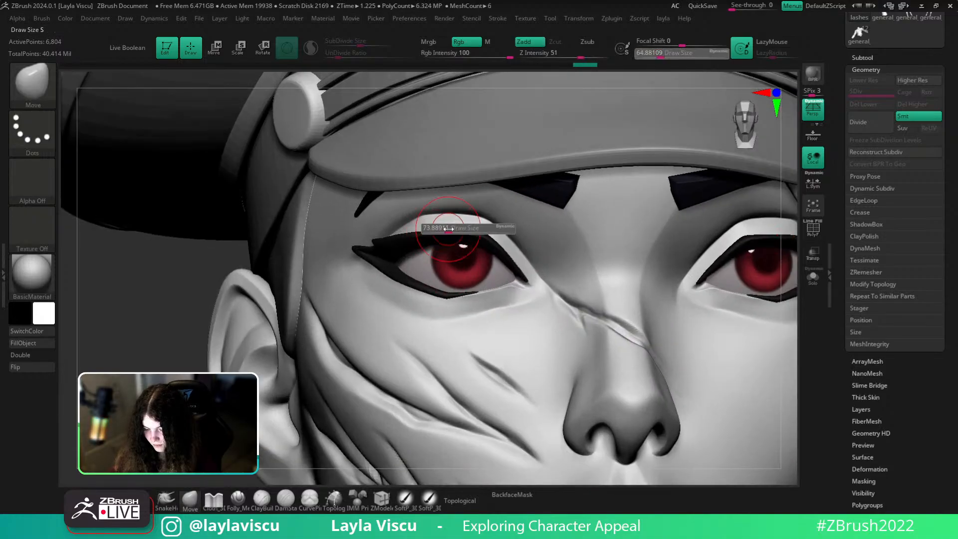
pyautogui.moveTo(433, 231); pyautogui.dragTo(450, 228)
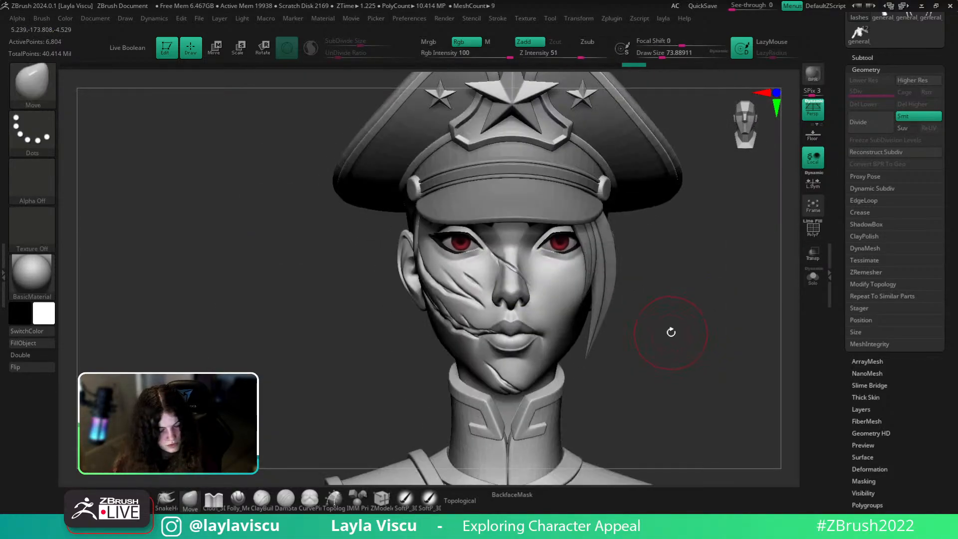
pyautogui.press('b')
pyautogui.press('w')
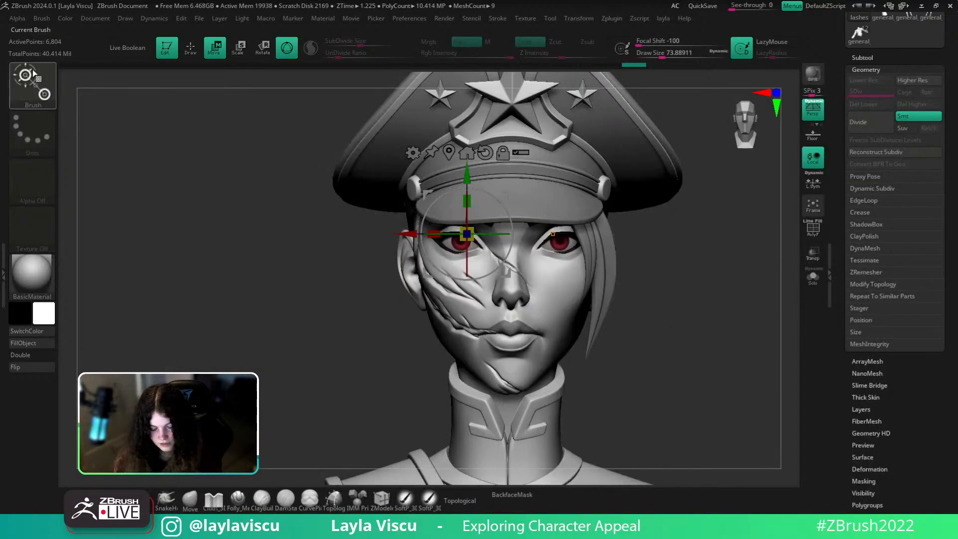
pyautogui.click(196, 505)
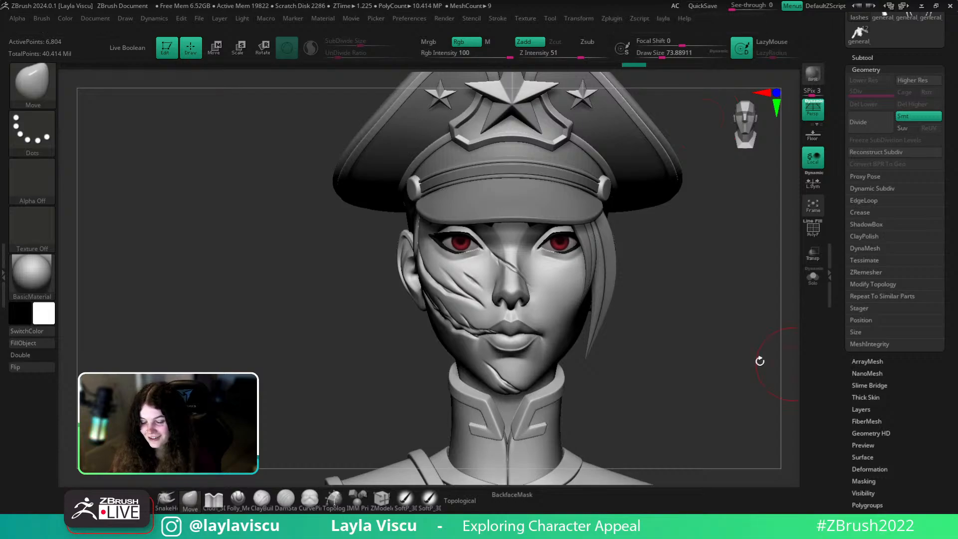
# Select the chest belt and fill it with grey
pyautogui.keyDown('alt'); pyautogui.click(505, 192); pyautogui.keyUp('alt')
pyautogui.press('f')
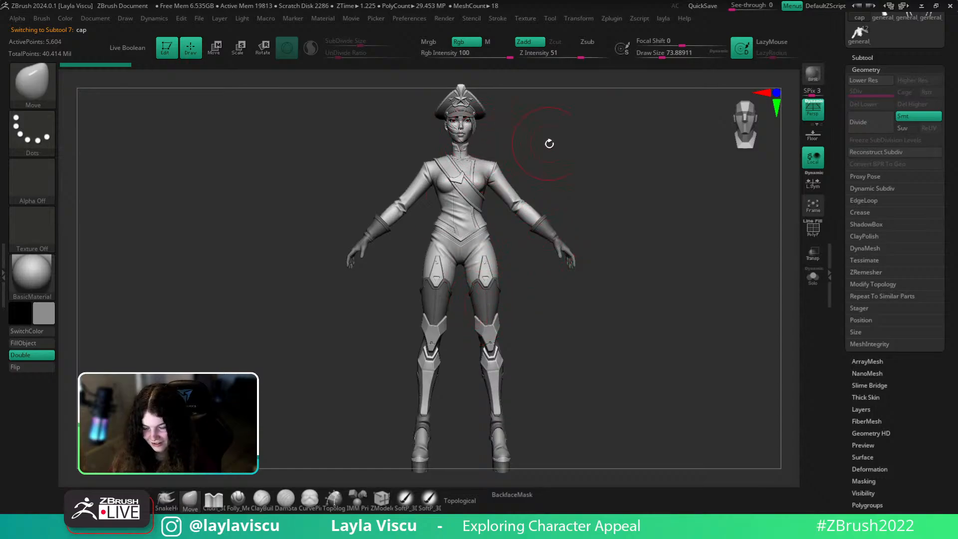
pyautogui.keyDown('alt'); pyautogui.click(486, 234); pyautogui.keyUp('alt')
pyautogui.press('f')
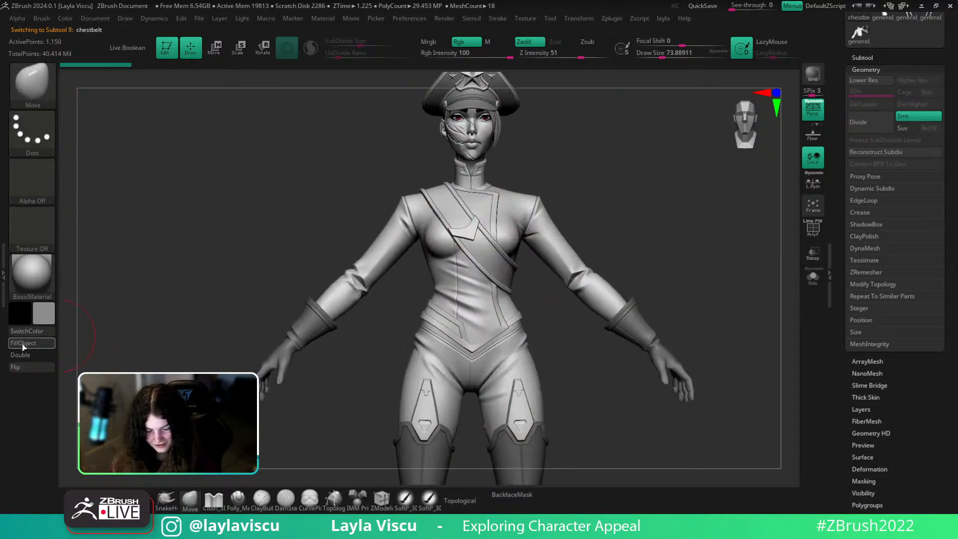
pyautogui.press('f')
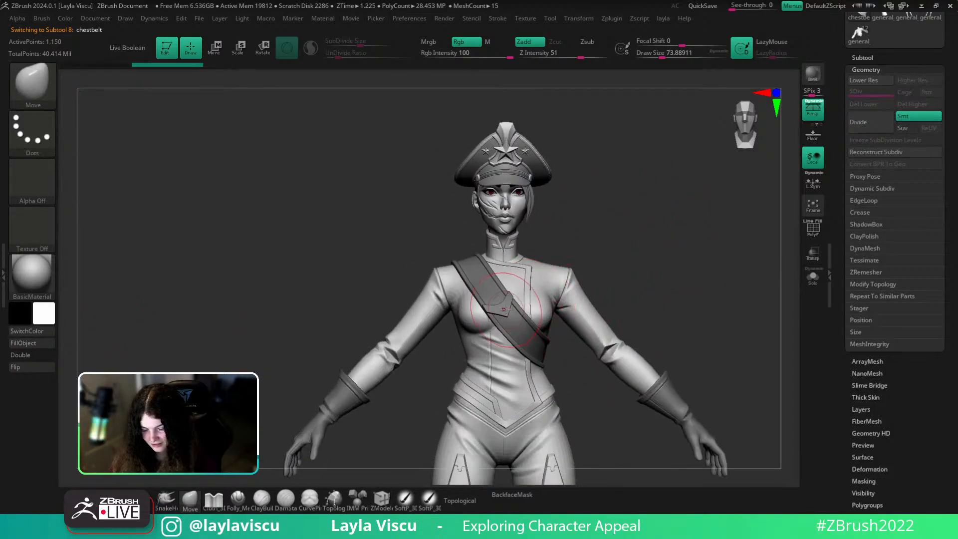
# Isolate the chest belt with its wireframe shown, and fill only its emblem piece with white
pyautogui.click(812, 277)
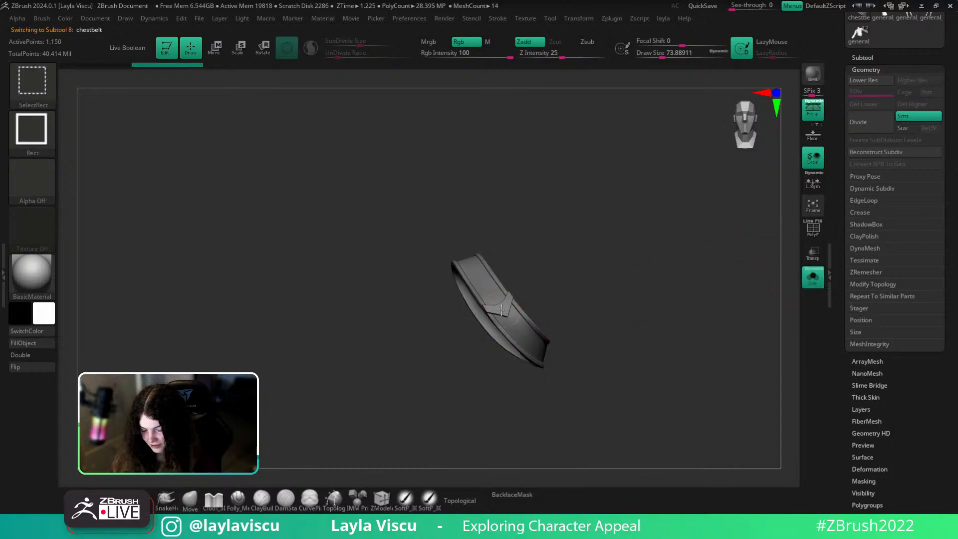
pyautogui.press('f')
pyautogui.hotkey('shift', 'f')
pyautogui.moveTo(596, 367); pyautogui.dragTo(562, 280)
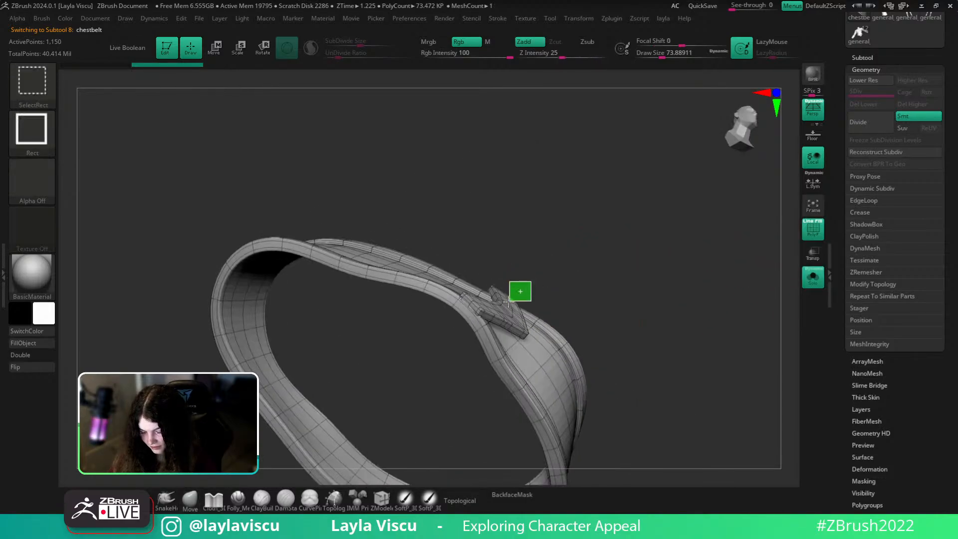
pyautogui.keyDown('ctrl'); pyautogui.keyDown('shift'); pyautogui.moveTo(508, 301); pyautogui.dragTo(504, 303); pyautogui.keyUp('shift'); pyautogui.keyUp('ctrl')
pyautogui.hotkey('ctrl', 'shift', 'a')
pyautogui.click(22, 343)
pyautogui.keyDown('ctrl'); pyautogui.keyDown('shift'); pyautogui.click(620, 275); pyautogui.keyUp('shift'); pyautogui.keyUp('ctrl')
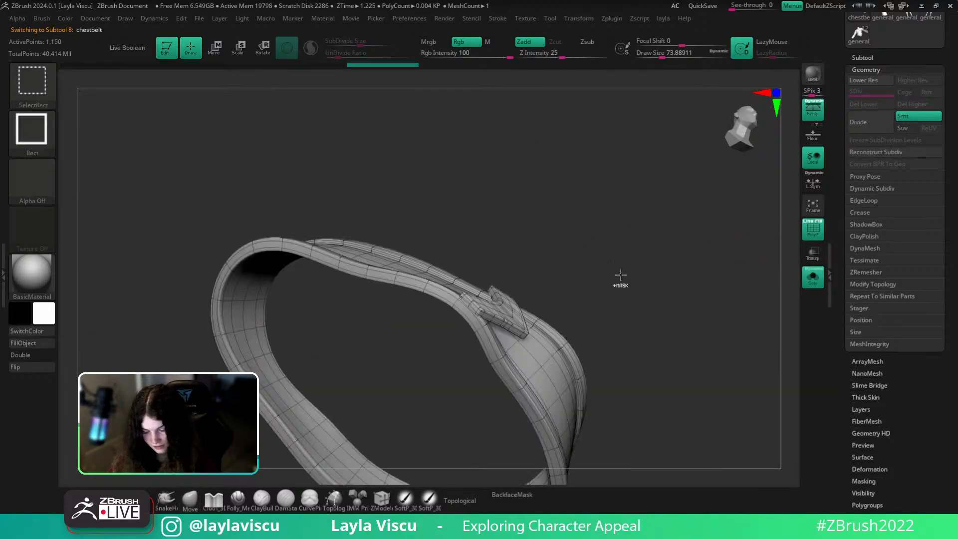
# Hide the wireframe and show all parts of the character around the belt again
pyautogui.keyDown('ctrl'); pyautogui.moveTo(620, 274); pyautogui.dragTo(774, 295, button='right'); pyautogui.keyUp('ctrl')
pyautogui.hotkey('shift', 'f')
pyautogui.click(813, 279)
pyautogui.keyDown('ctrl'); pyautogui.moveTo(611, 273); pyautogui.dragTo(496, 272, button='right'); pyautogui.keyUp('ctrl')
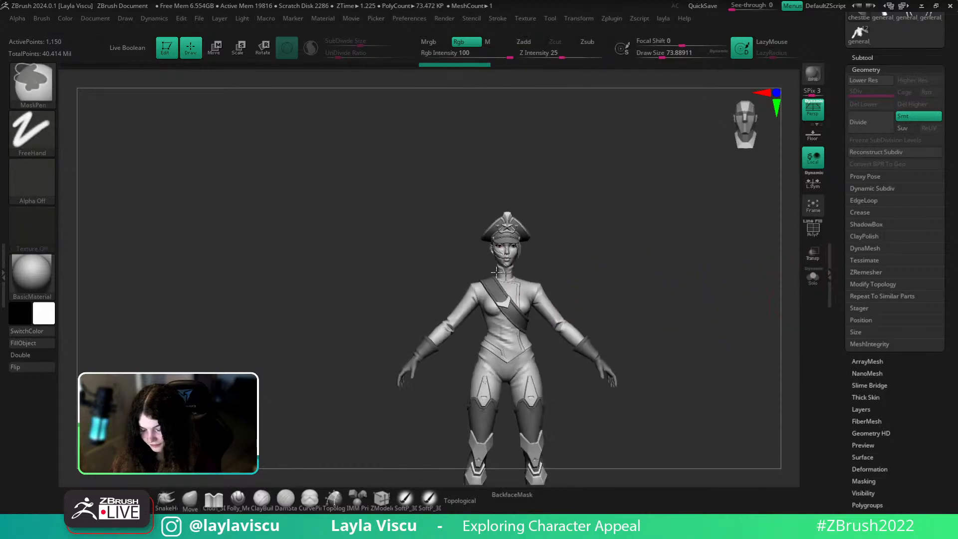
pyautogui.moveTo(609, 306)
pyautogui.keyDown('ctrl'); pyautogui.mouseDown(button='right')
pyautogui.moveTo(513, 197)
pyautogui.moveTo(648, 210)
pyautogui.moveTo(509, 295)
pyautogui.moveTo(662, 278)
pyautogui.moveTo(648, 338)
pyautogui.moveTo(653, 321)
pyautogui.moveTo(641, 321)
pyautogui.mouseUp(button='right'); pyautogui.keyUp('ctrl')
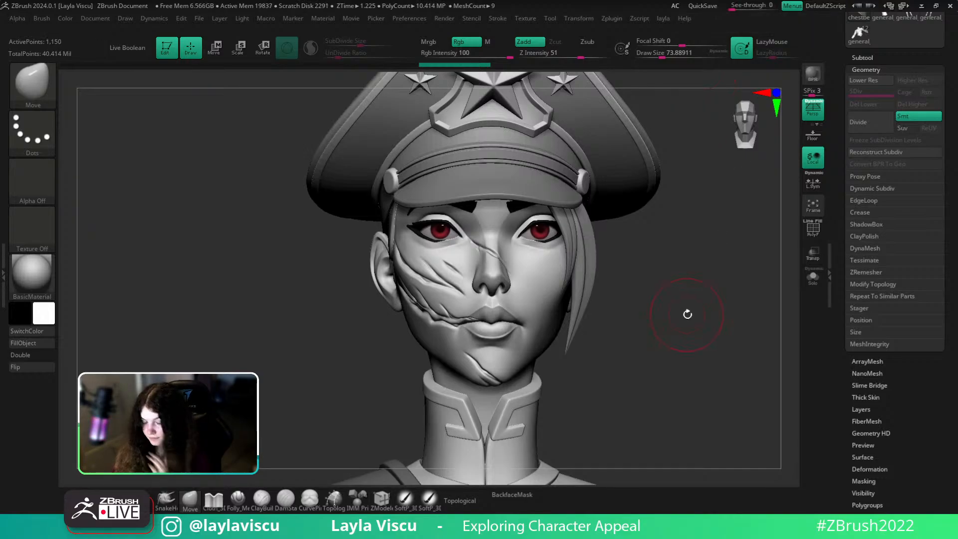
# Bring up the old reference painting in Spotlight, delete it and close Spotlight
pyautogui.moveTo(686, 314)
pyautogui.mouseDown()
pyautogui.moveTo(704, 338)
pyautogui.moveTo(753, 356)
pyautogui.moveTo(712, 346)
pyautogui.moveTo(681, 352)
pyautogui.mouseUp()
pyautogui.hotkey('shift', 'z')
pyautogui.hotkey('shift', 'z')
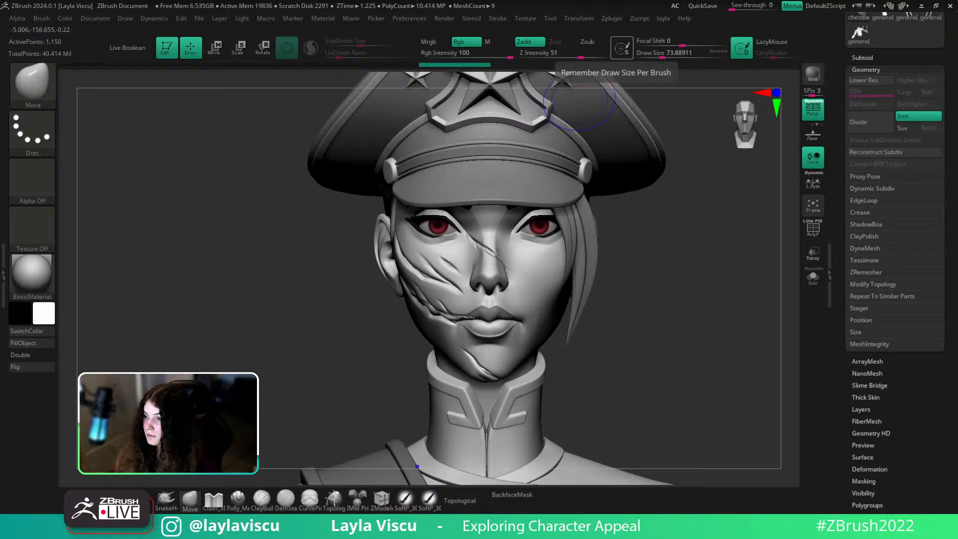
pyautogui.hotkey('shift', 'z')
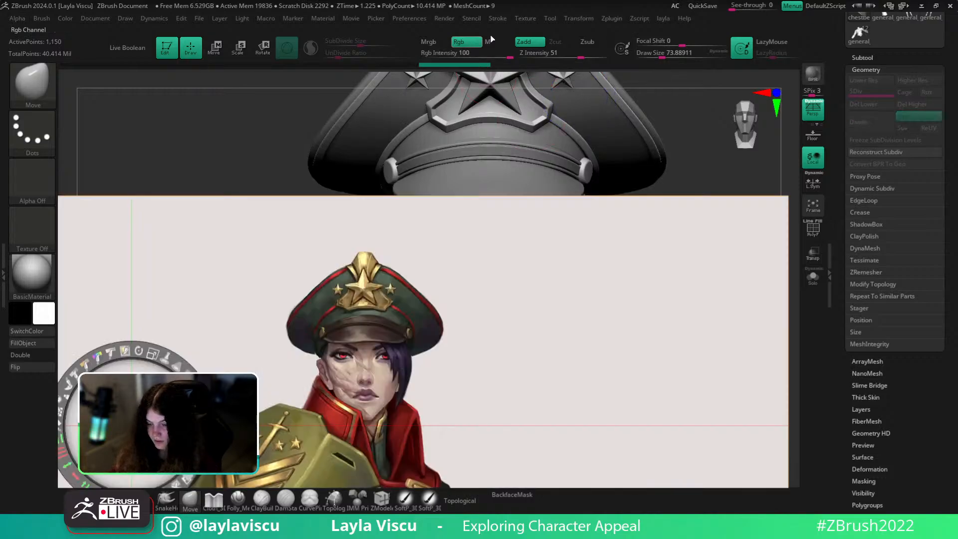
pyautogui.hotkey('shift', 'z')
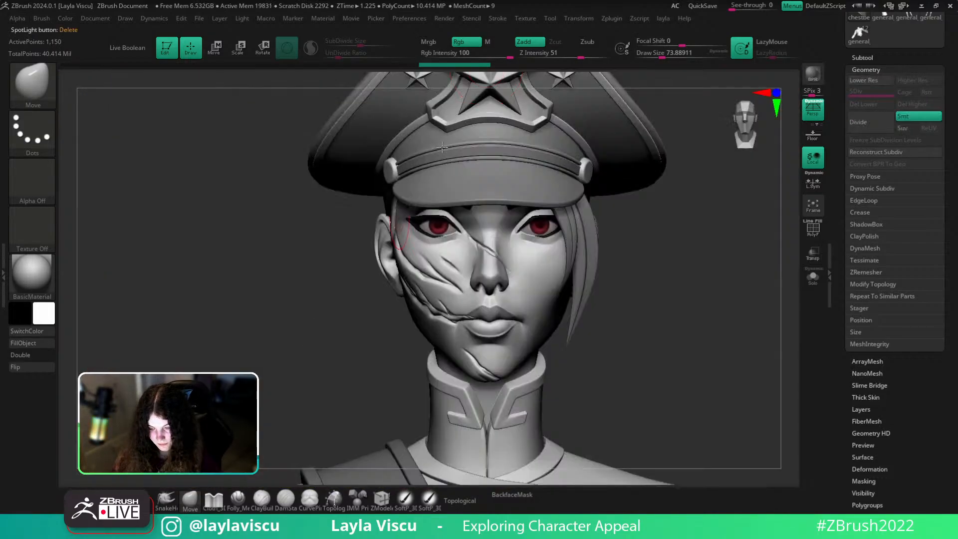
# Import the cropped officer portrait as a Spotlight reference, place it beside the sculpted head and leave Spotlight editing
pyautogui.click(525, 18)
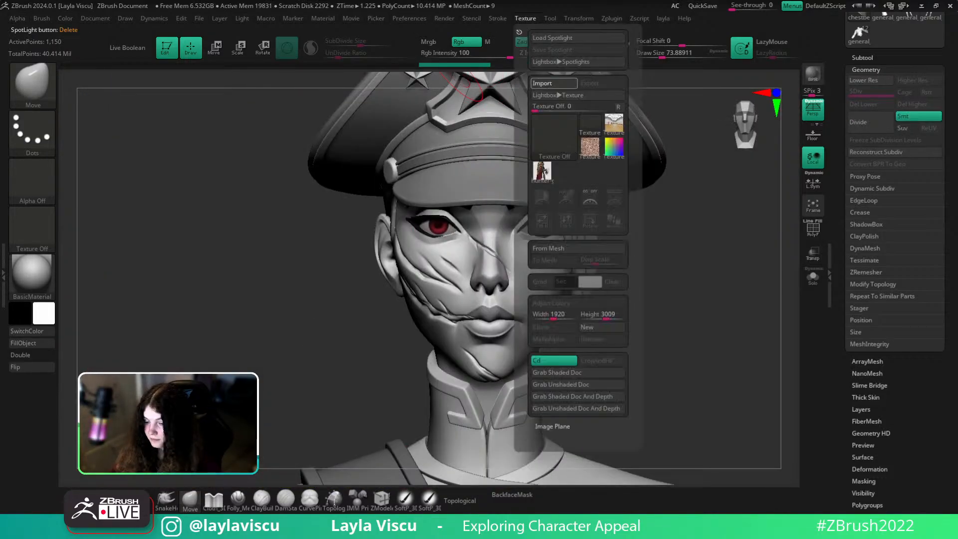
pyautogui.click(553, 83)
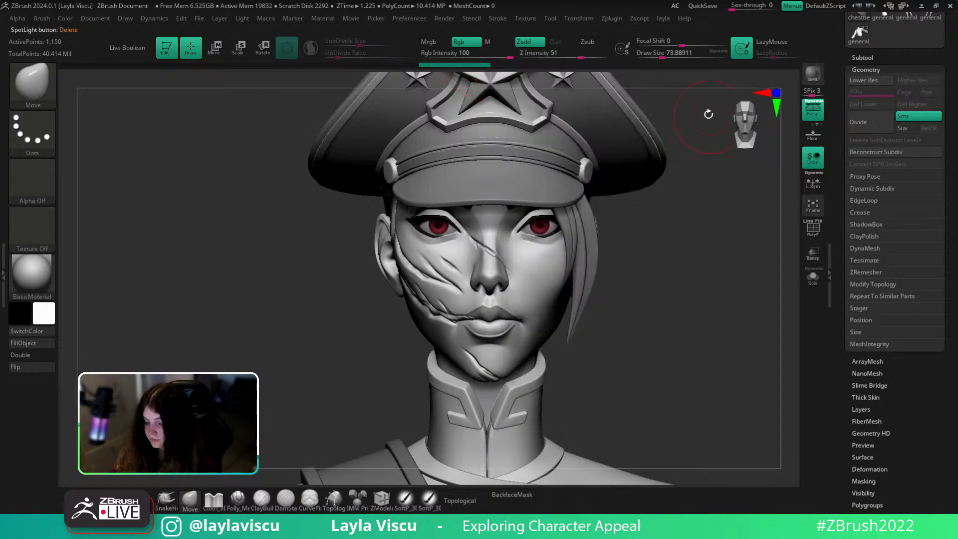
pyautogui.click(618, 202)
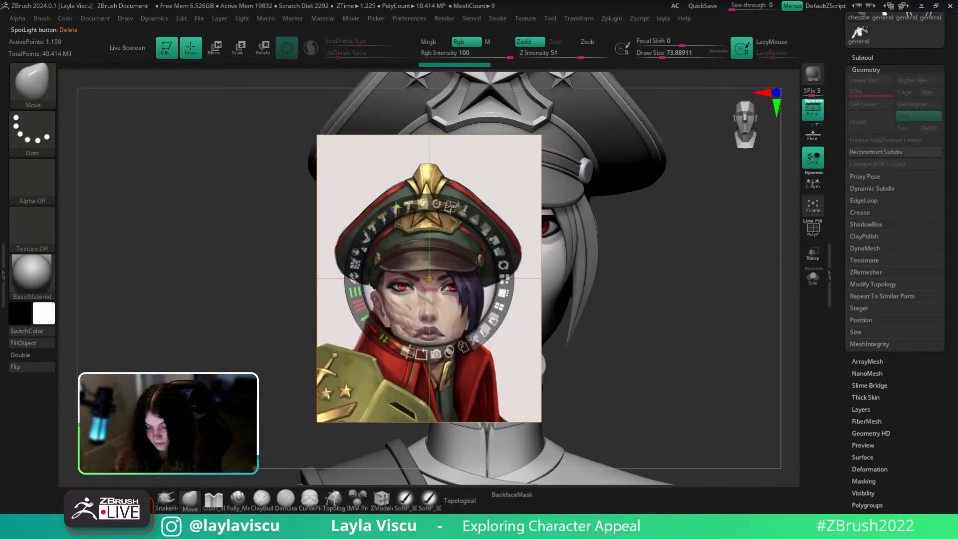
pyautogui.moveTo(443, 244)
pyautogui.mouseDown()
pyautogui.moveTo(184, 264)
pyautogui.moveTo(221, 211)
pyautogui.moveTo(210, 188)
pyautogui.mouseUp()
pyautogui.press('z')
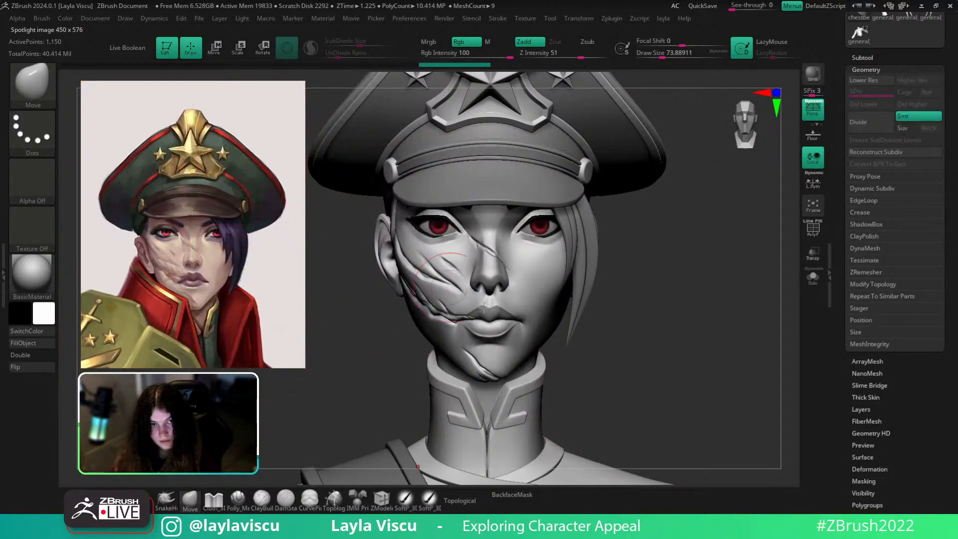
pyautogui.moveTo(695, 331)
pyautogui.keyDown('shift'); pyautogui.mouseDown()
pyautogui.moveTo(640, 320)
pyautogui.moveTo(682, 291)
pyautogui.moveTo(701, 306)
pyautogui.moveTo(686, 304)
pyautogui.moveTo(680, 320)
pyautogui.mouseUp(); pyautogui.keyUp('shift')
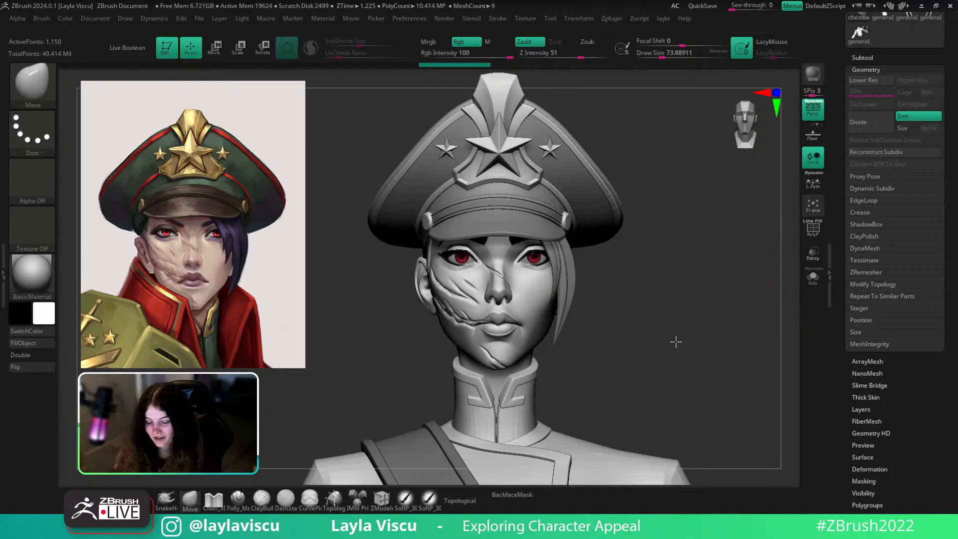
# Activate the DamStandard brush and select the head subtool general_v014b
pyautogui.keyDown('alt'); pyautogui.click(591, 201); pyautogui.keyUp('alt')
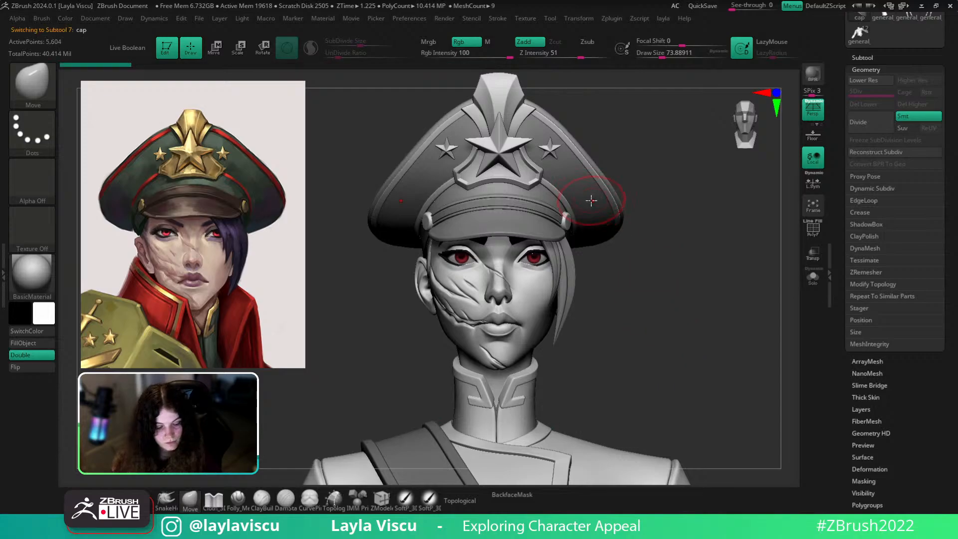
pyautogui.press('b')
pyautogui.press('d')
pyautogui.press('s')
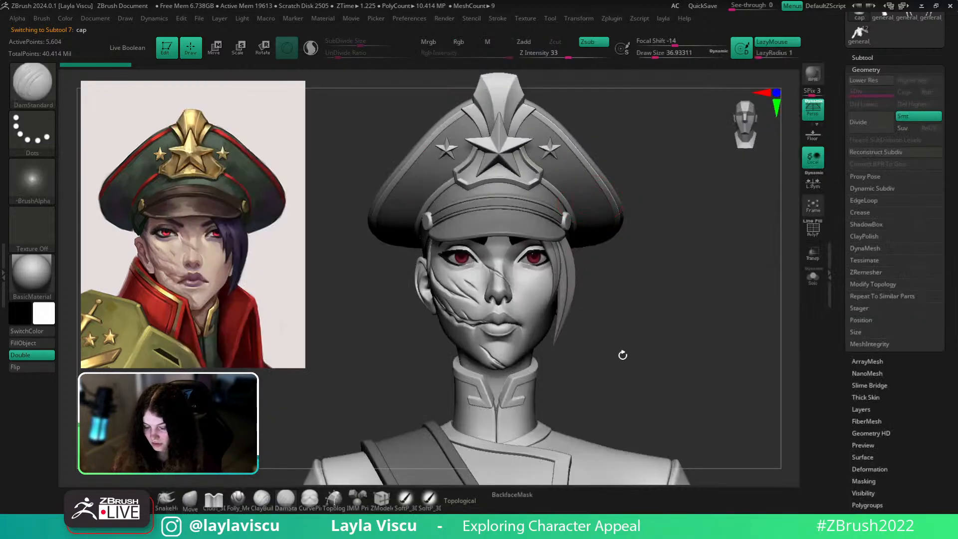
pyautogui.keyDown('alt'); pyautogui.moveTo(622, 354); pyautogui.dragTo(600, 225); pyautogui.keyUp('alt')
pyautogui.keyDown('alt'); pyautogui.click(522, 182); pyautogui.keyUp('alt')
pyautogui.keyDown('alt'); pyautogui.moveTo(579, 192); pyautogui.dragTo(746, 297); pyautogui.keyUp('alt')
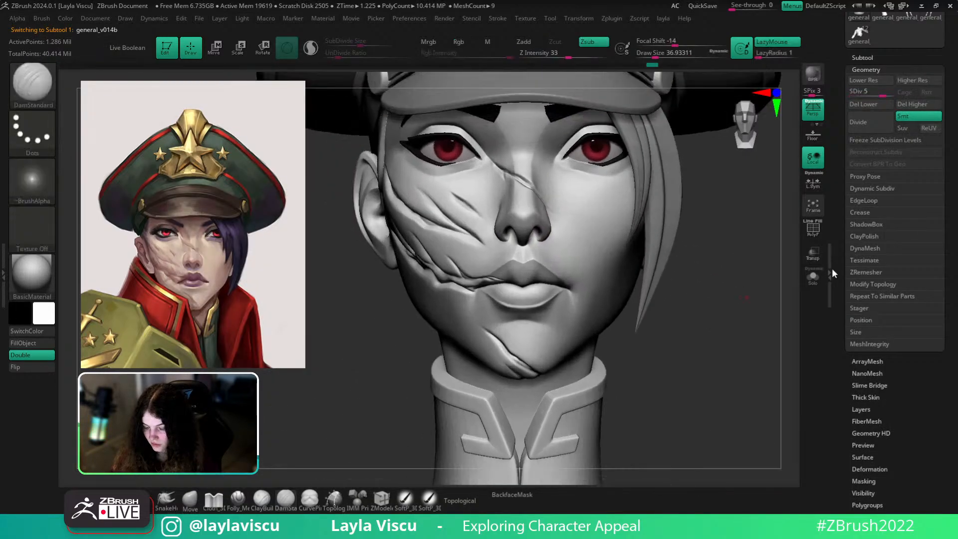
# Isolate the head, turn off dynamic brush sizing and set the DamStandard draw size to 23.31
pyautogui.click(812, 277)
pyautogui.press('s')
pyautogui.moveTo(573, 244); pyautogui.dragTo(574, 240)
pyautogui.click(719, 52)
pyautogui.press('s')
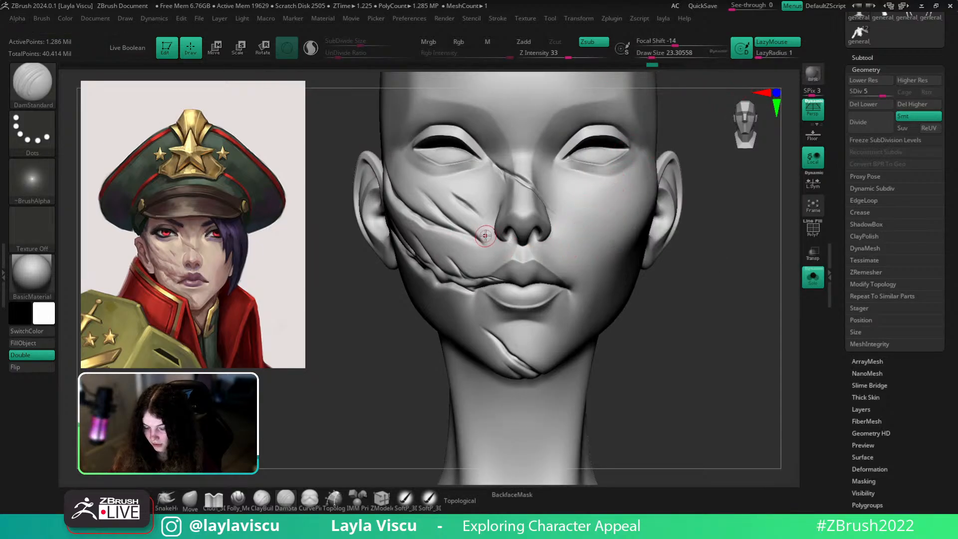
pyautogui.moveTo(698, 309)
pyautogui.mouseDown()
pyautogui.moveTo(708, 309)
pyautogui.moveTo(692, 311)
pyautogui.mouseUp()
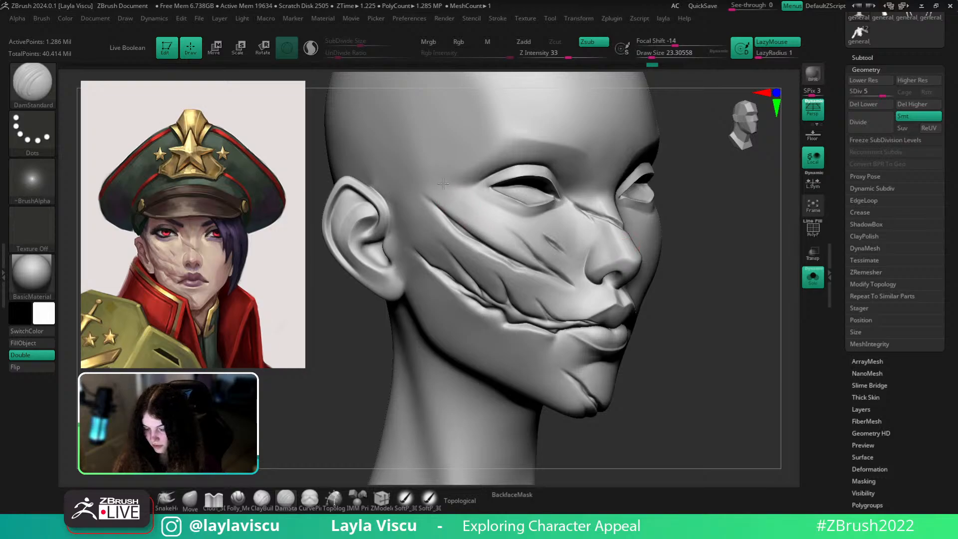
# Try DamStandard scar strokes on the cheek and forehead with LazyRadius 1, and undo the forehead stroke
pyautogui.press('1')
pyautogui.click(718, 353)
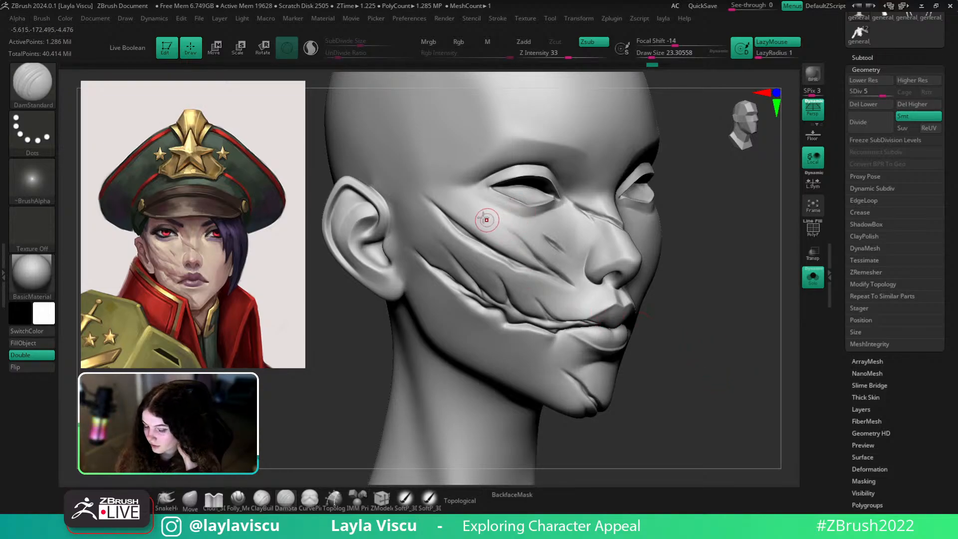
pyautogui.moveTo(449, 198)
pyautogui.mouseDown()
pyautogui.moveTo(520, 247)
pyautogui.moveTo(519, 230)
pyautogui.moveTo(591, 246)
pyautogui.mouseUp()
pyautogui.moveTo(716, 240); pyautogui.dragTo(705, 306)
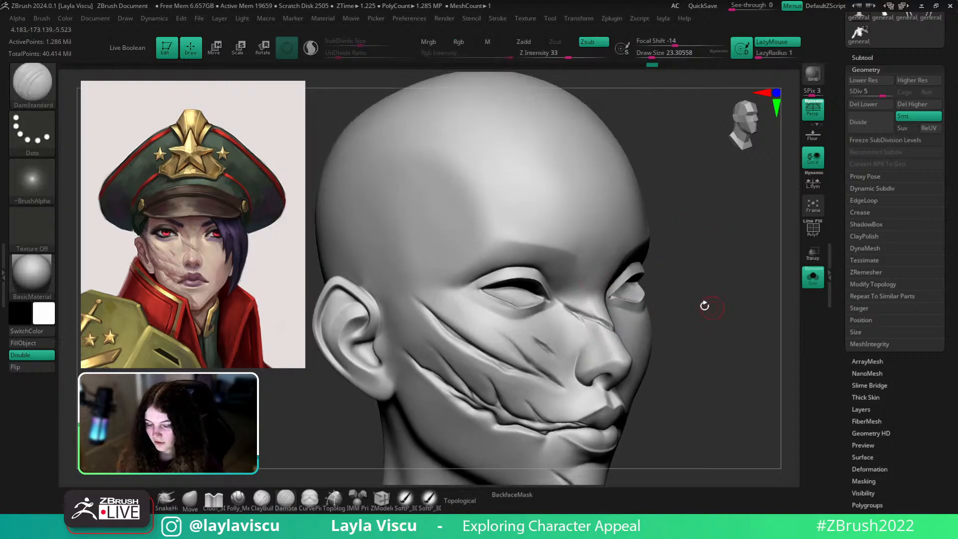
pyautogui.moveTo(417, 156); pyautogui.dragTo(512, 234)
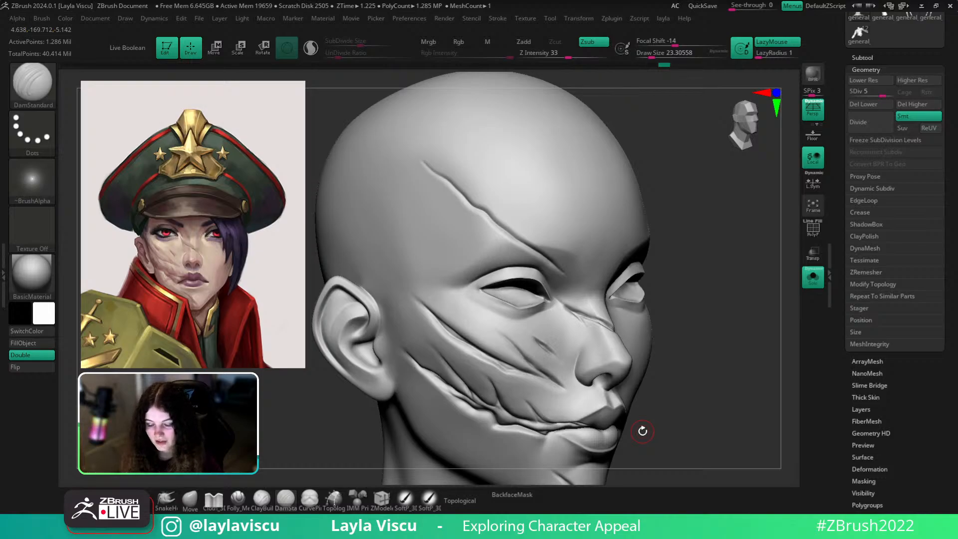
pyautogui.hotkey('ctrl', 'z')
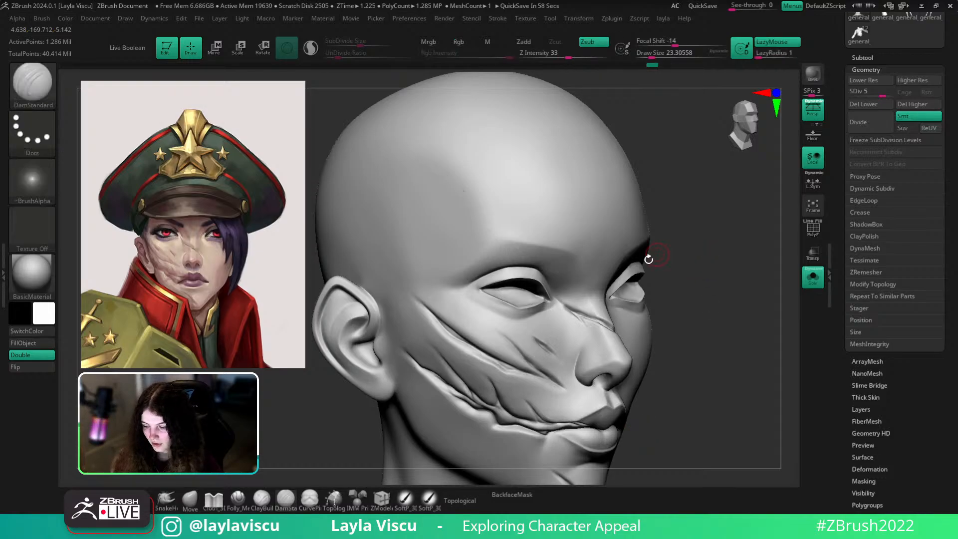
# Set LazyRadius to 23 with LazyMouse on, try scar strokes across the forehead and undo them
pyautogui.click(772, 42)
pyautogui.click(773, 42)
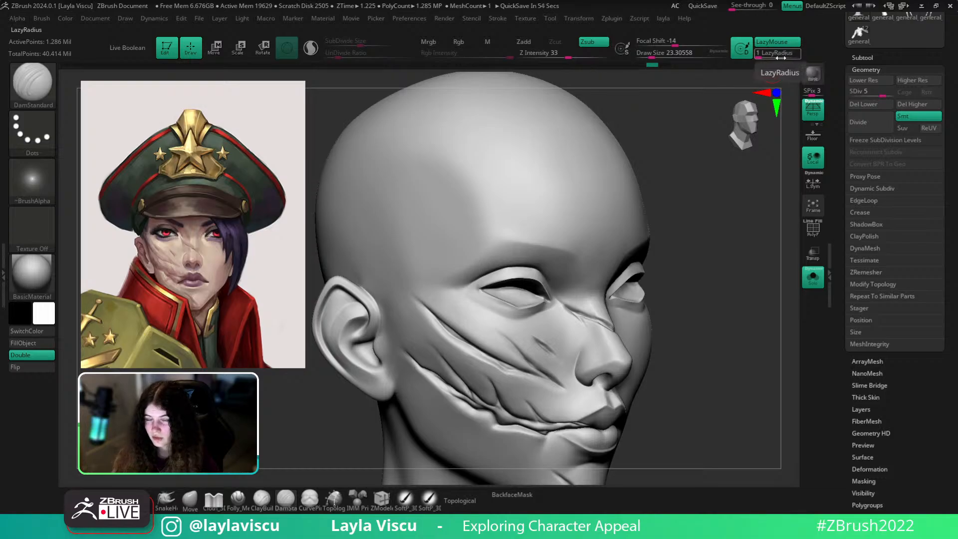
pyautogui.click(776, 54)
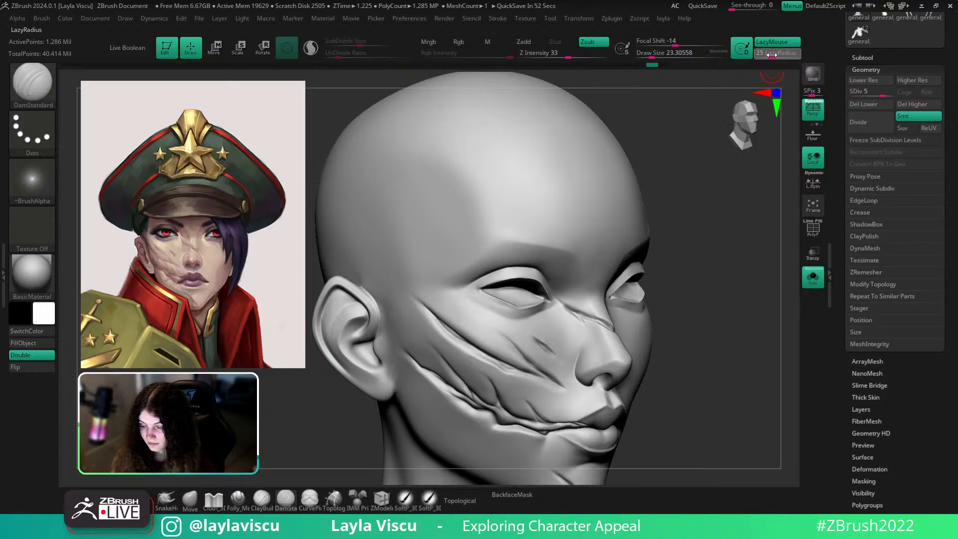
pyautogui.moveTo(771, 55); pyautogui.dragTo(770, 55)
pyautogui.moveTo(450, 161); pyautogui.dragTo(501, 221)
pyautogui.press('ctrl')
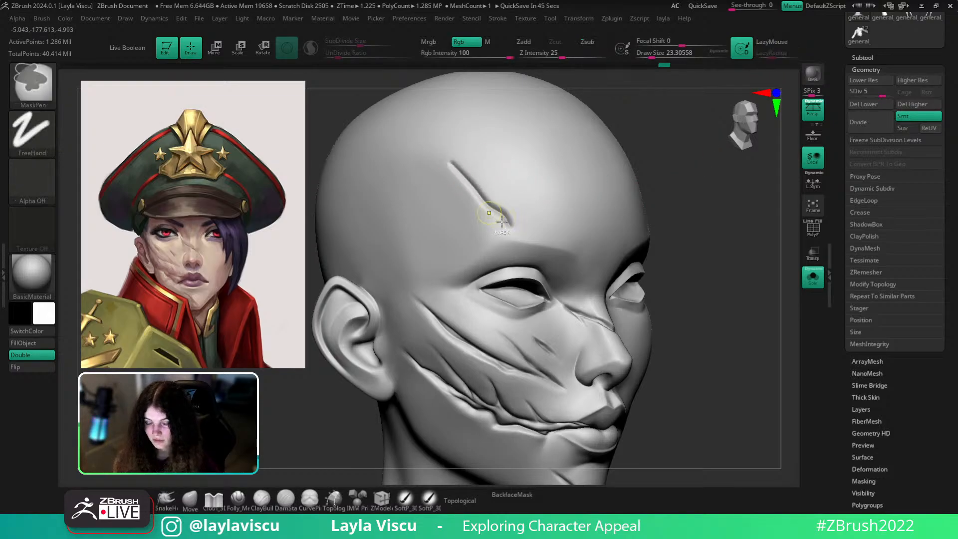
pyautogui.keyDown('ctrl'); pyautogui.moveTo(501, 221); pyautogui.dragTo(524, 229, button='right'); pyautogui.keyUp('ctrl')
pyautogui.hotkey('ctrl', 'z')
pyautogui.moveTo(444, 165)
pyautogui.mouseDown()
pyautogui.moveTo(492, 208)
pyautogui.moveTo(522, 214)
pyautogui.moveTo(543, 239)
pyautogui.moveTo(601, 260)
pyautogui.moveTo(667, 305)
pyautogui.mouseUp()
pyautogui.keyDown('ctrl'); pyautogui.moveTo(661, 317); pyautogui.dragTo(719, 289, button='right'); pyautogui.keyUp('ctrl')
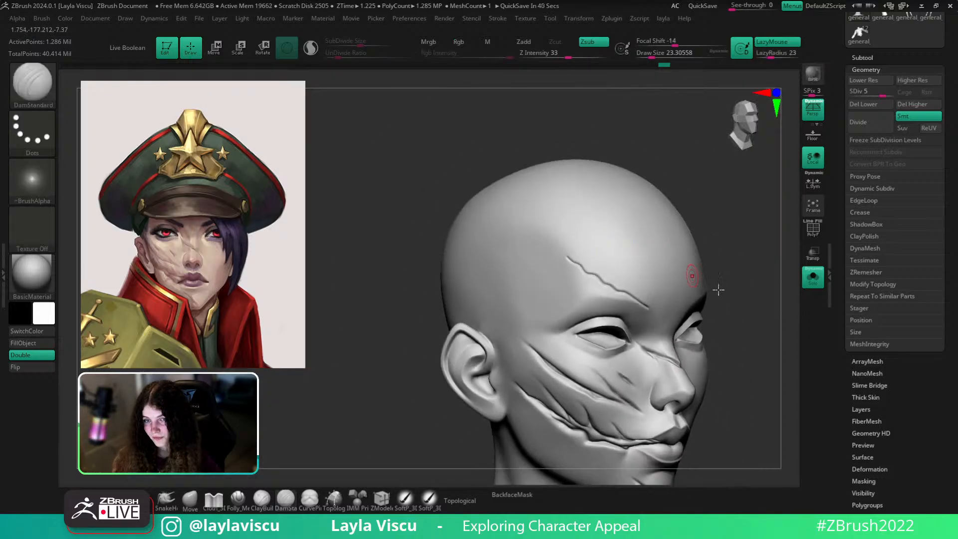
pyautogui.moveTo(744, 359)
pyautogui.keyDown('ctrl'); pyautogui.mouseDown(button='right')
pyautogui.moveTo(778, 417)
pyautogui.moveTo(727, 396)
pyautogui.moveTo(742, 391)
pyautogui.mouseUp(button='right'); pyautogui.keyUp('ctrl')
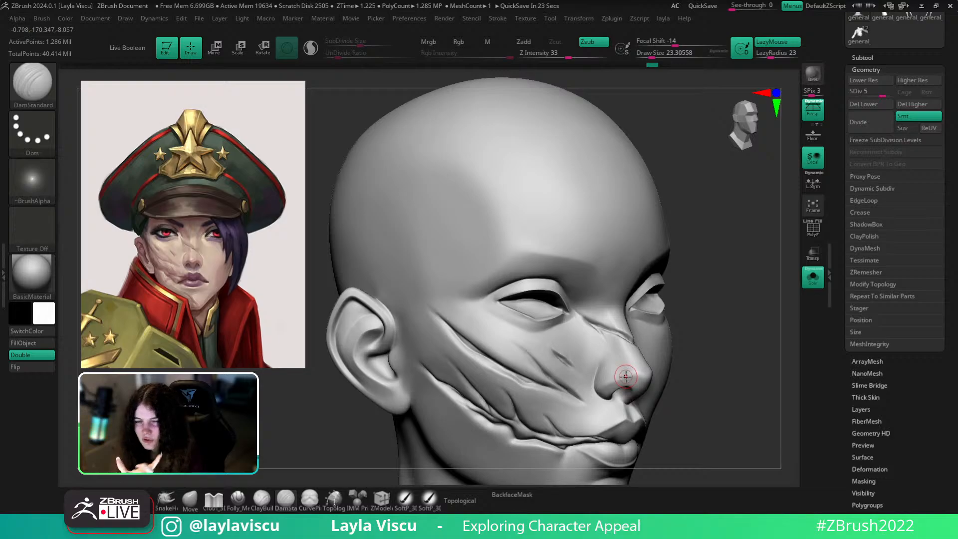
# Set LazyRadius to 73, try a smooth curling stroke and a short stroke on the forehead, and undo both
pyautogui.click(775, 53)
pyautogui.write('73')
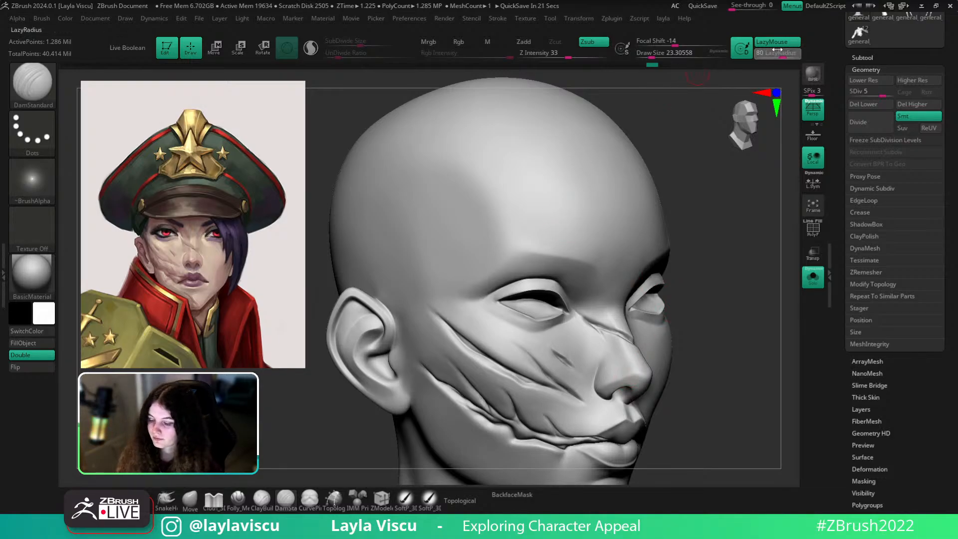
pyautogui.moveTo(437, 155)
pyautogui.mouseDown()
pyautogui.moveTo(517, 214)
pyautogui.moveTo(581, 229)
pyautogui.moveTo(640, 212)
pyautogui.moveTo(537, 171)
pyautogui.moveTo(553, 200)
pyautogui.moveTo(619, 205)
pyautogui.mouseUp()
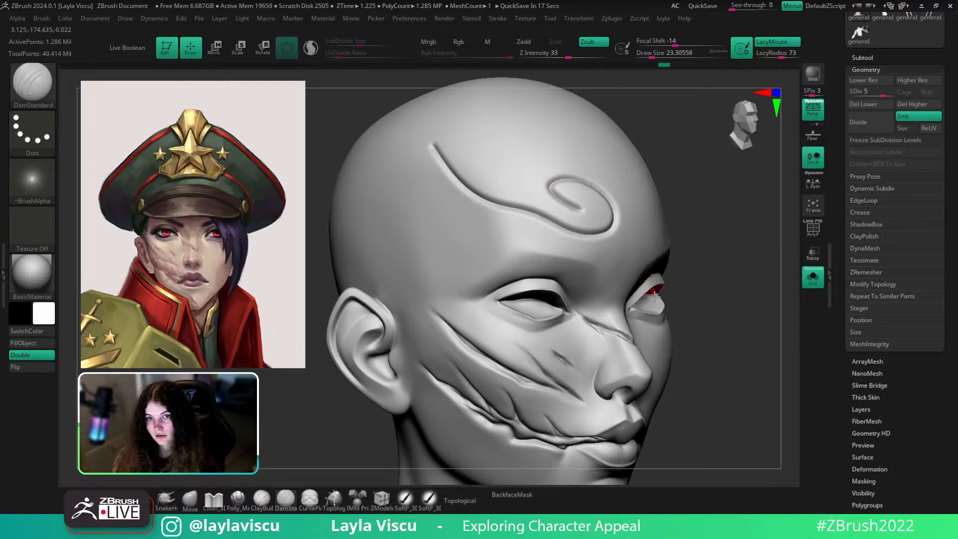
pyautogui.hotkey('ctrl', 'z')
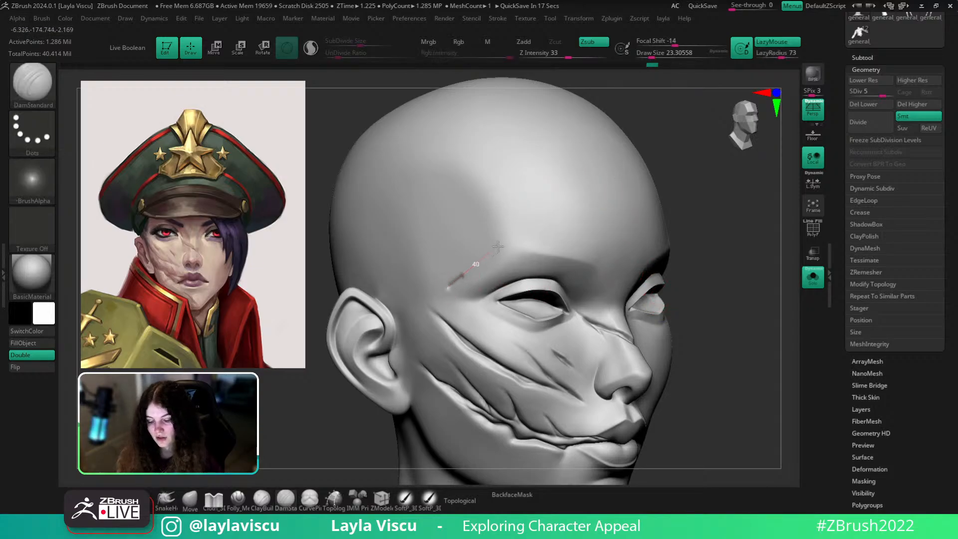
pyautogui.moveTo(449, 286)
pyautogui.mouseDown()
pyautogui.moveTo(544, 219)
pyautogui.moveTo(552, 151)
pyautogui.moveTo(449, 107)
pyautogui.moveTo(429, 185)
pyautogui.moveTo(521, 172)
pyautogui.moveTo(479, 138)
pyautogui.moveTo(451, 179)
pyautogui.moveTo(499, 185)
pyautogui.moveTo(495, 163)
pyautogui.mouseUp()
pyautogui.hotkey('ctrl', 'z')
# Restore LazyRadius to 1 and show all the character's parts from the front
pyautogui.moveTo(733, 328)
pyautogui.mouseDown()
pyautogui.moveTo(733, 274)
pyautogui.moveTo(704, 262)
pyautogui.moveTo(727, 337)
pyautogui.mouseUp()
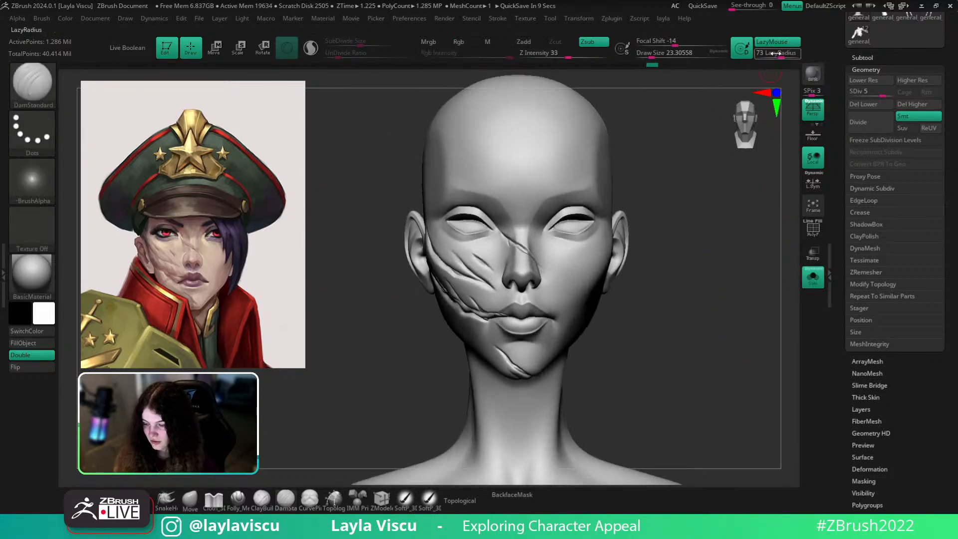
pyautogui.click(813, 276)
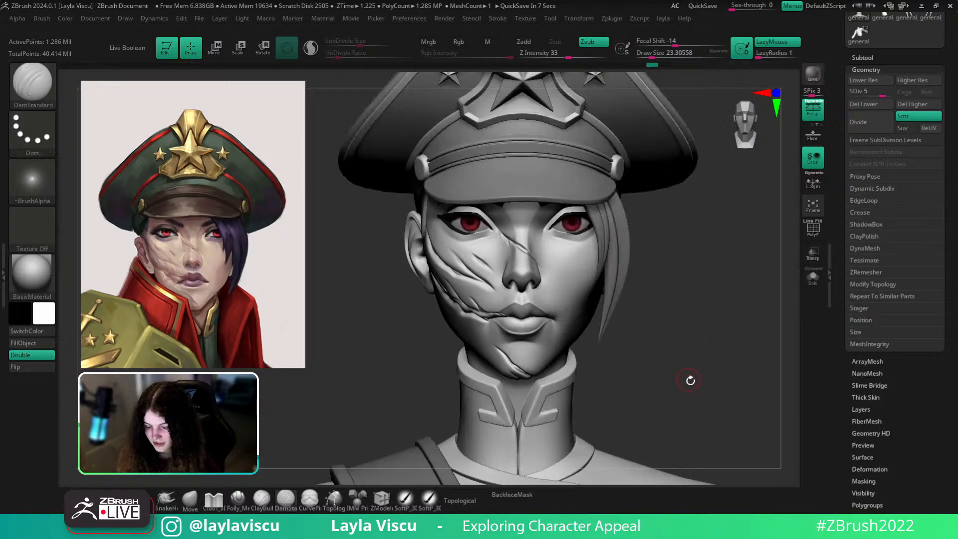
# Abort the automatic project save
pyautogui.moveTo(690, 350); pyautogui.dragTo(689, 382)
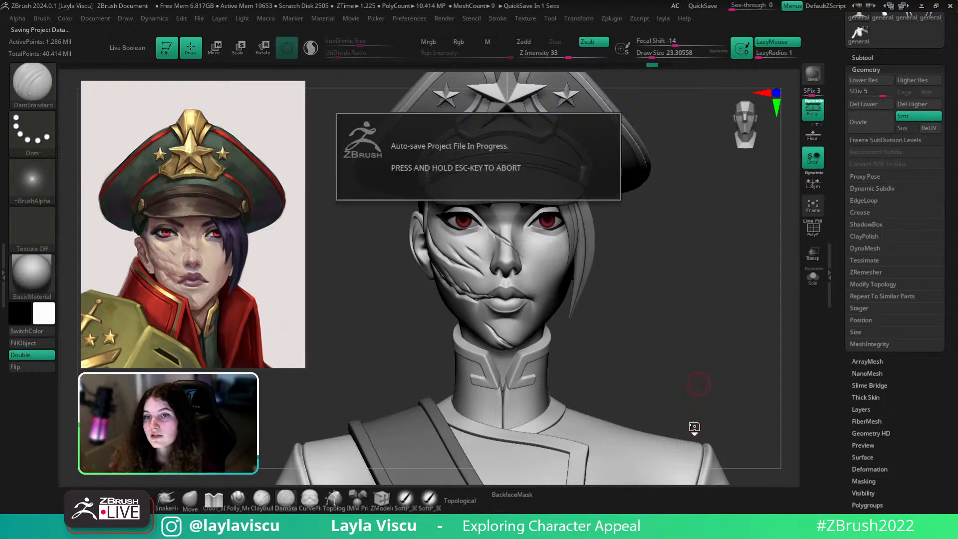
pyautogui.press('Escape')
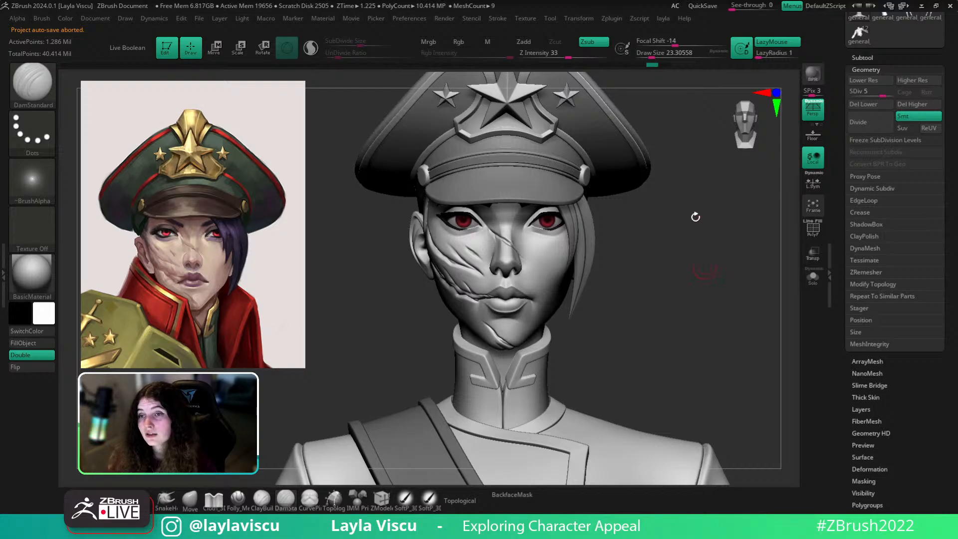
pyautogui.press('o')
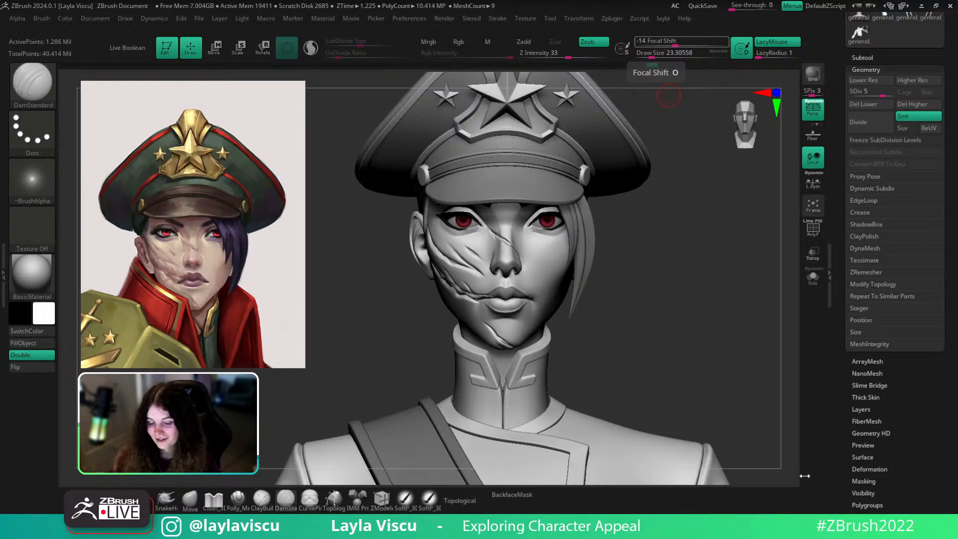
# Raise the head's subdivision level to 6
pyautogui.moveTo(669, 345); pyautogui.dragTo(673, 304, button='right')
pyautogui.moveTo(557, 239)
pyautogui.keyDown('ctrl'); pyautogui.mouseDown(button='right')
pyautogui.moveTo(634, 281)
pyautogui.moveTo(646, 299)
pyautogui.mouseUp(button='right'); pyautogui.keyUp('ctrl')
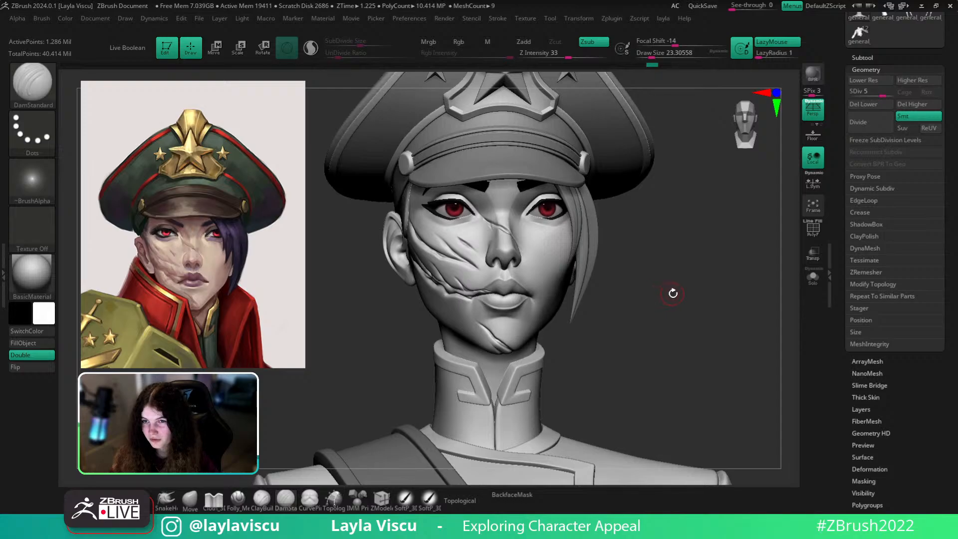
pyautogui.moveTo(672, 292); pyautogui.dragTo(608, 302)
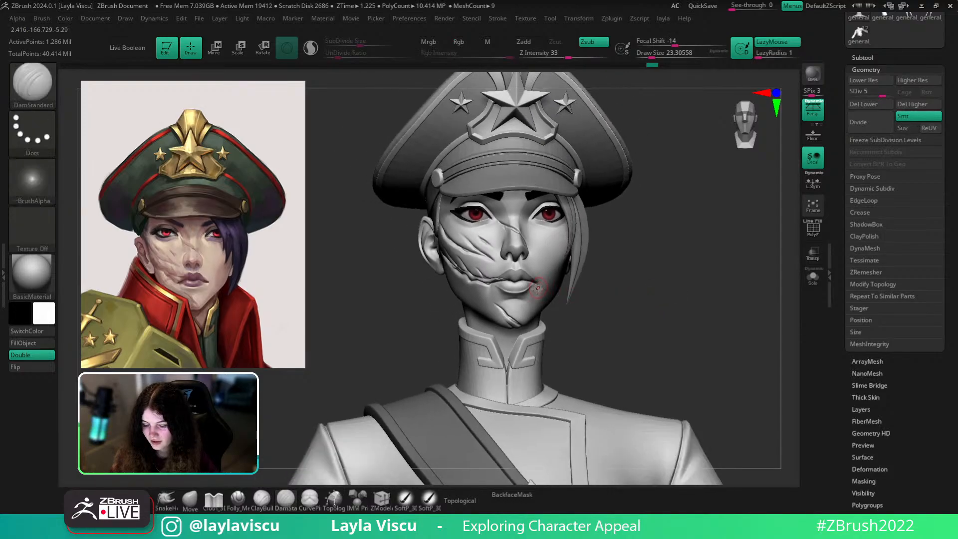
pyautogui.scroll(3, 648, 299)
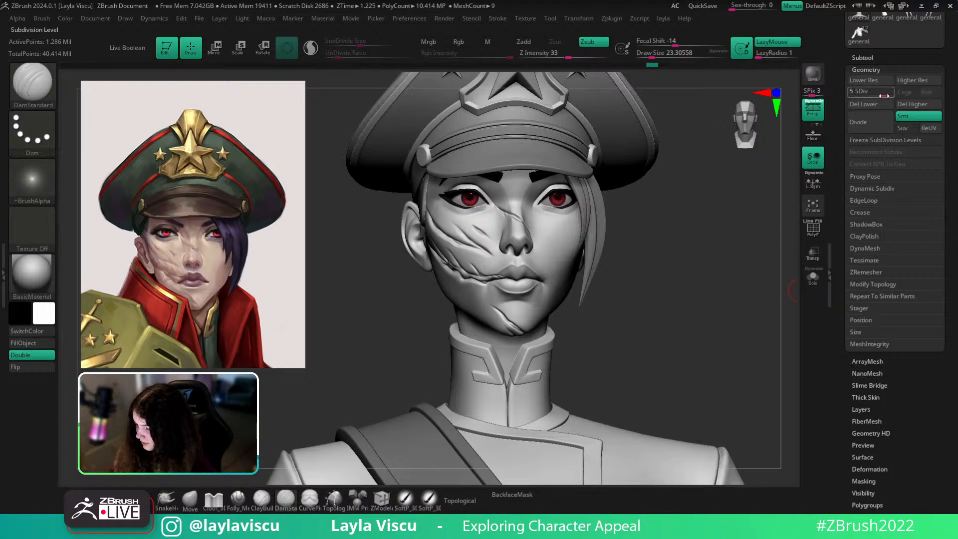
pyautogui.moveTo(883, 95); pyautogui.dragTo(888, 97)
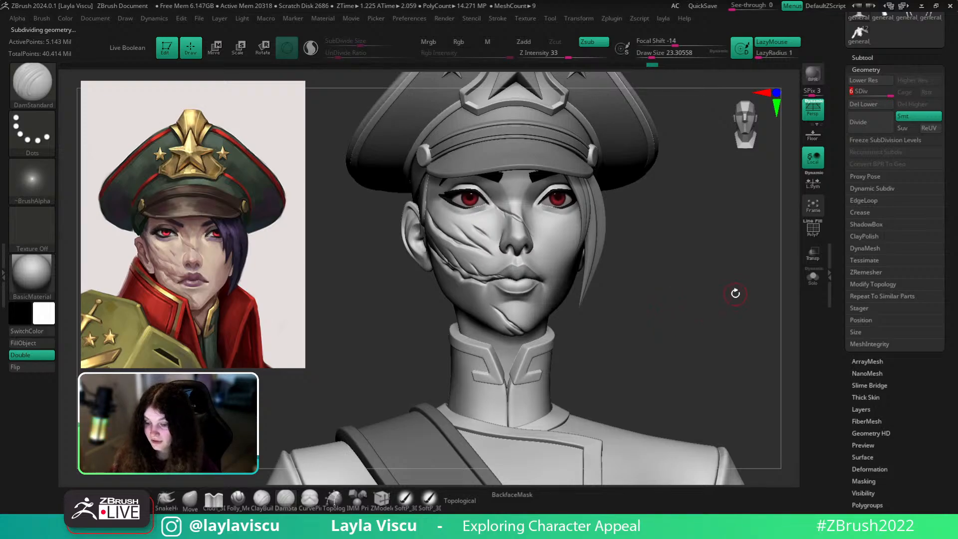
# Select the cap and show its Dynamic Subdiv settings
pyautogui.keyDown('alt'); pyautogui.click(615, 169); pyautogui.keyUp('alt')
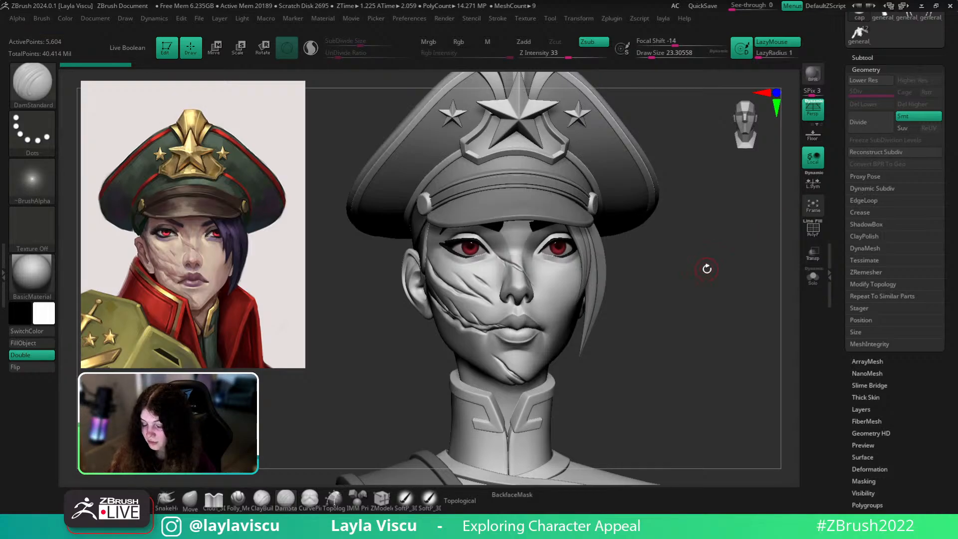
pyautogui.moveTo(706, 269); pyautogui.dragTo(635, 205)
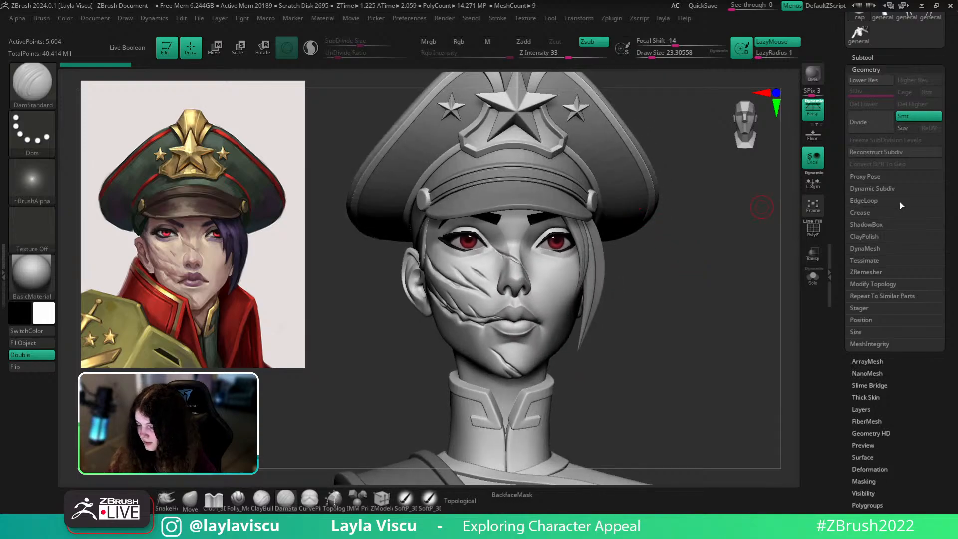
pyautogui.click(872, 188)
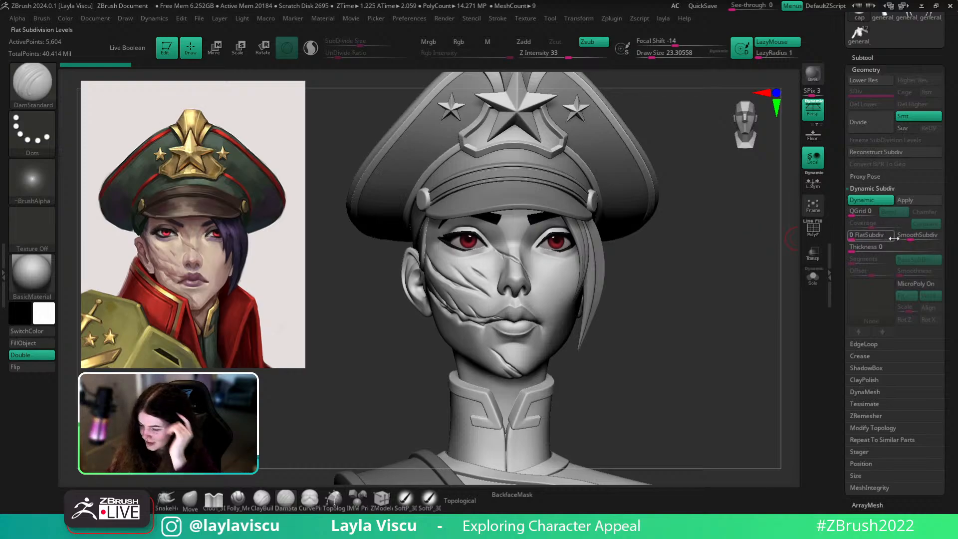
# Select the head, isolate it from the other parts and set the brush Draw Size to about 18
pyautogui.keyDown('alt'); pyautogui.click(562, 286); pyautogui.keyUp('alt')
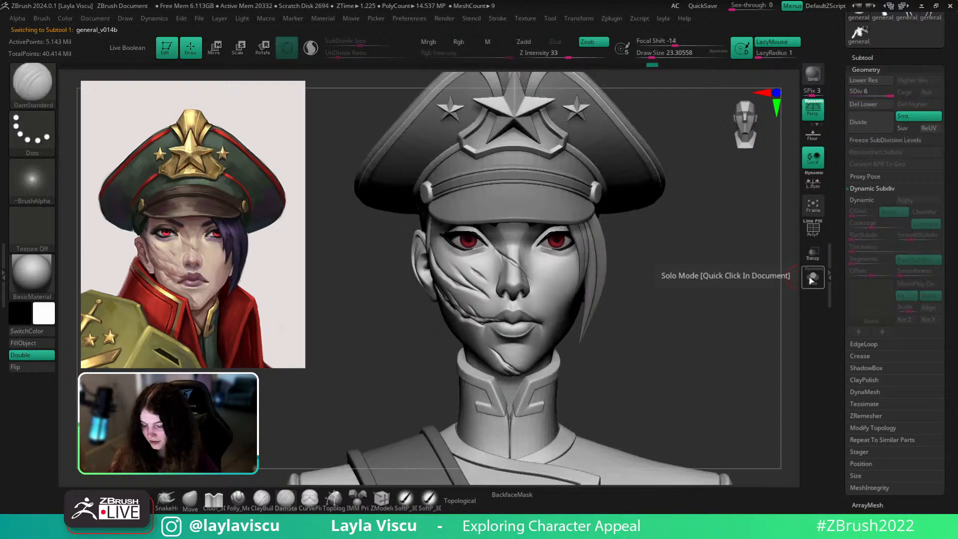
pyautogui.click(813, 277)
pyautogui.scroll(5, 521, 291)
pyautogui.press('s')
pyautogui.moveTo(517, 286); pyautogui.dragTo(510, 285)
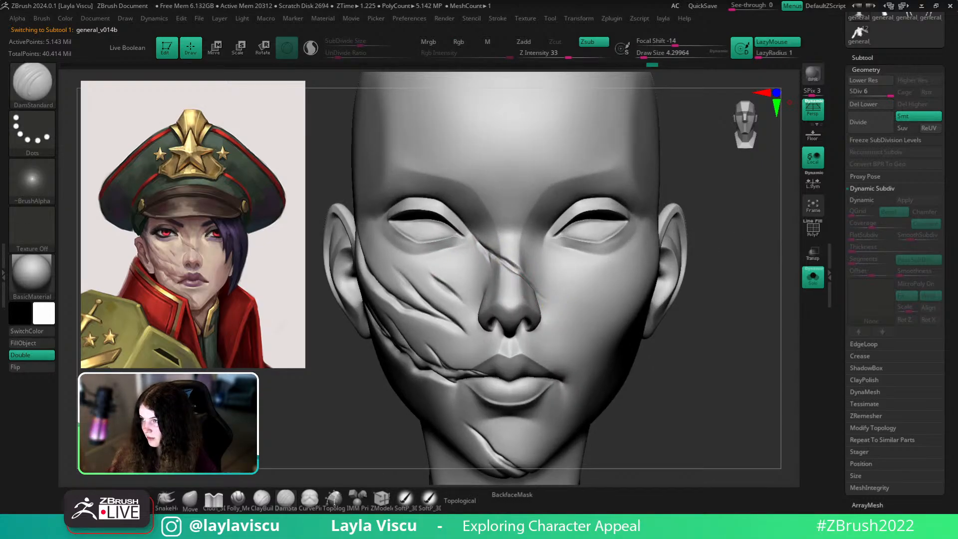
pyautogui.moveTo(712, 430); pyautogui.dragTo(745, 408)
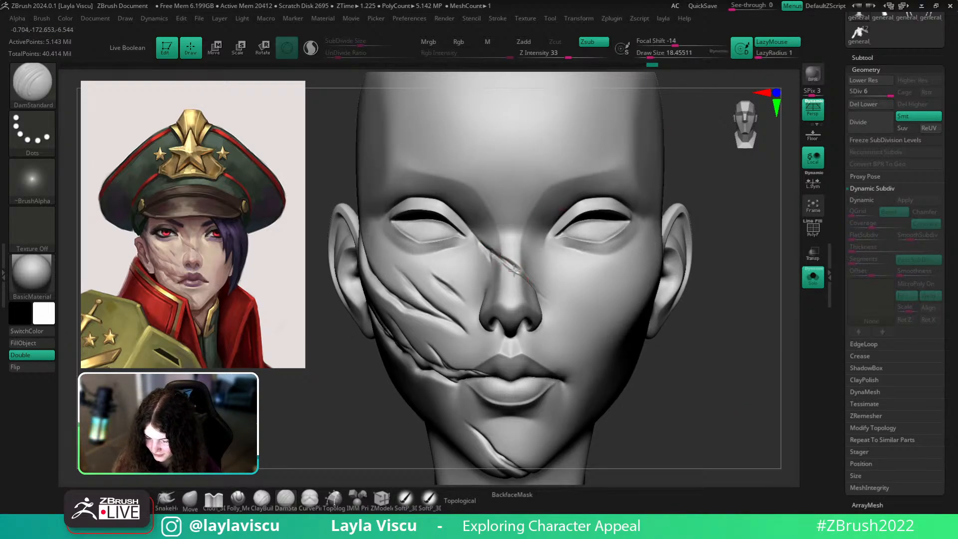
# Carve the scar across the nose bridge deeper with DamStandard strokes, following it down to the far side of the nose
pyautogui.moveTo(493, 249); pyautogui.dragTo(518, 275)
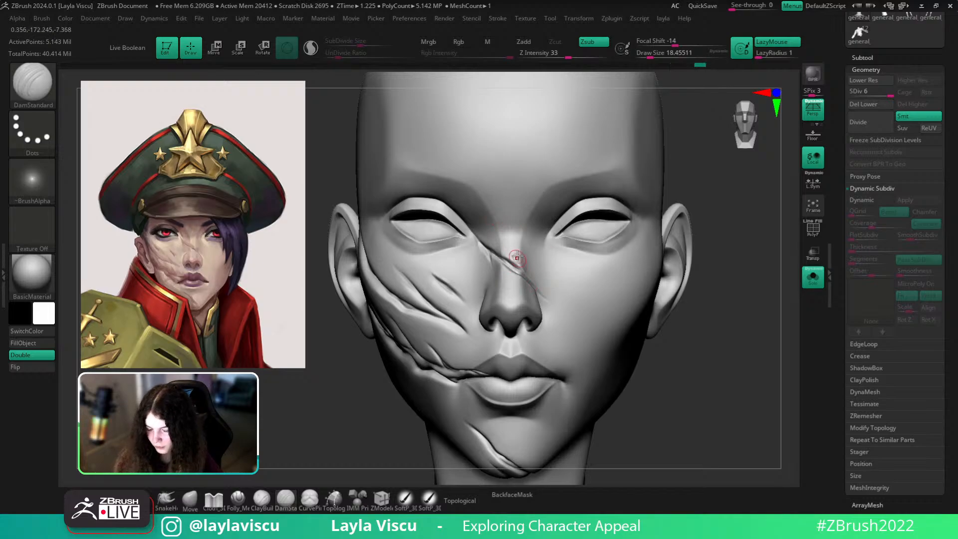
pyautogui.keyDown('ctrl'); pyautogui.moveTo(499, 242); pyautogui.dragTo(531, 280, button='right'); pyautogui.keyUp('ctrl')
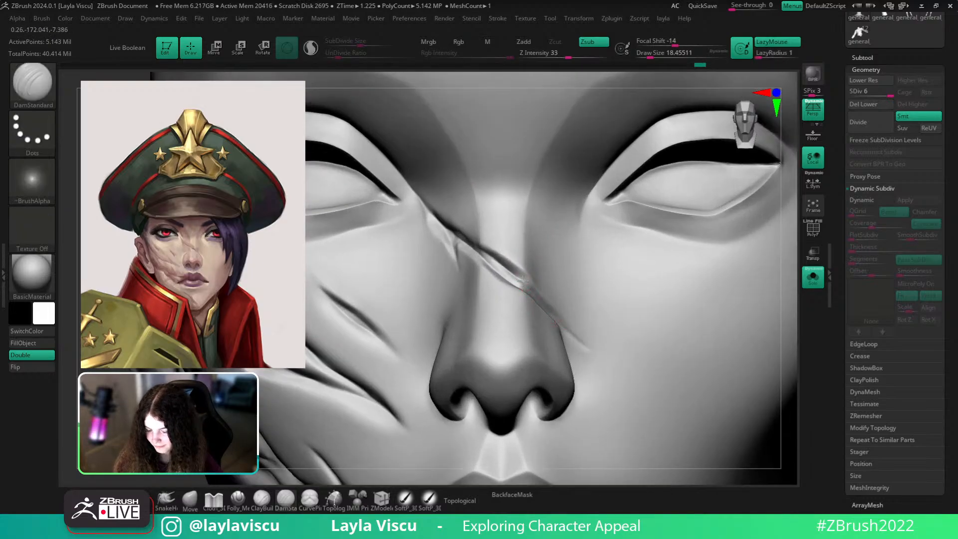
pyautogui.moveTo(523, 281); pyautogui.dragTo(592, 343)
pyautogui.moveTo(786, 270); pyautogui.dragTo(681, 286)
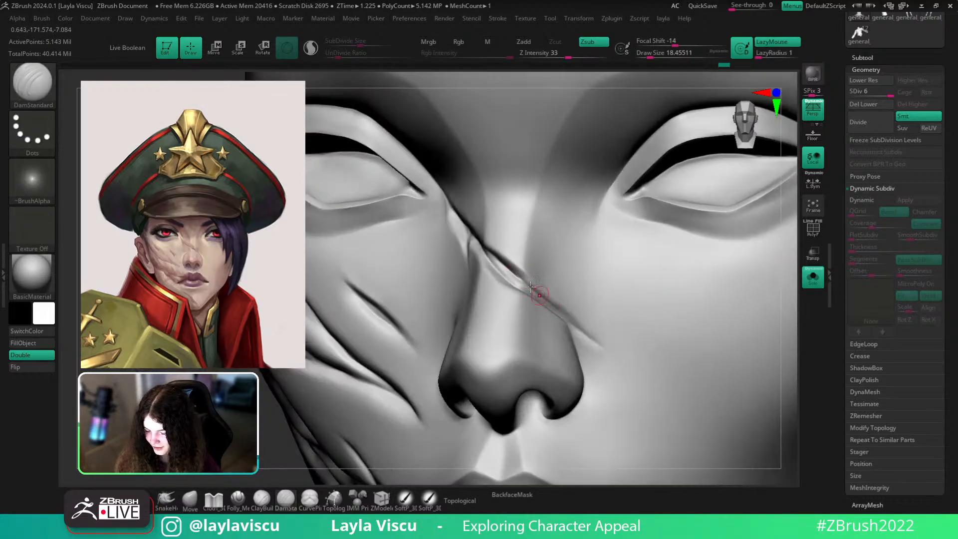
pyautogui.moveTo(538, 301)
pyautogui.mouseDown()
pyautogui.moveTo(575, 323)
pyautogui.moveTo(537, 285)
pyautogui.mouseUp()
# Sharpen the scar and its small branch on the side of the nose below the inner eye corner with DamStandard
pyautogui.keyDown('ctrl'); pyautogui.moveTo(540, 287); pyautogui.dragTo(533, 247, button='right'); pyautogui.keyUp('ctrl')
pyautogui.keyDown('shift'); pyautogui.moveTo(741, 410); pyautogui.dragTo(729, 401); pyautogui.keyUp('shift')
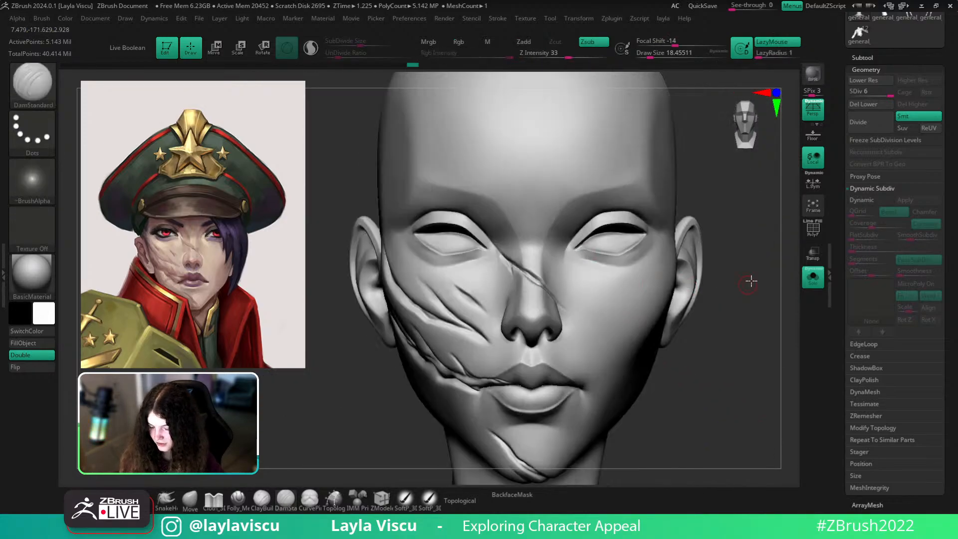
pyautogui.moveTo(750, 280); pyautogui.dragTo(764, 278)
pyautogui.keyDown('ctrl'); pyautogui.moveTo(511, 258); pyautogui.dragTo(511, 275, button='right'); pyautogui.keyUp('ctrl')
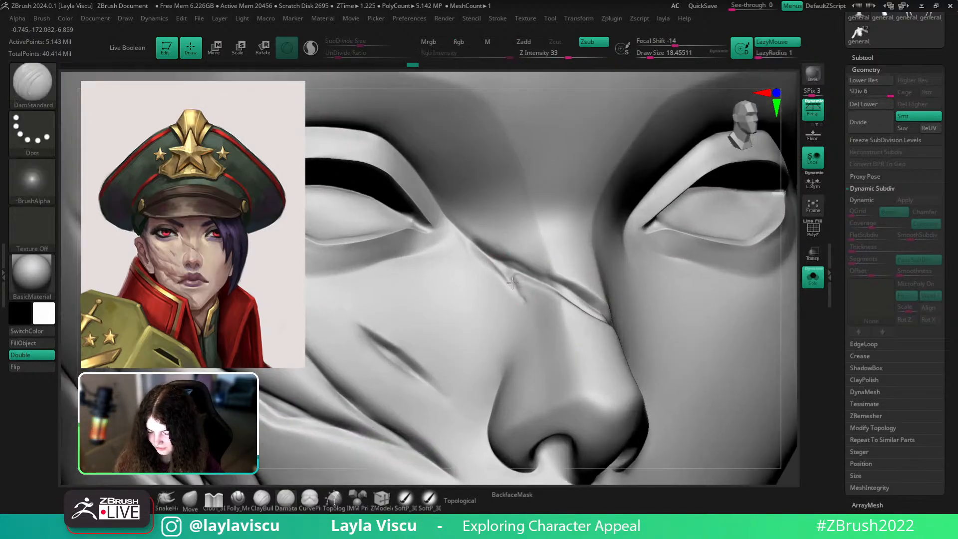
pyautogui.moveTo(519, 291); pyautogui.dragTo(473, 241)
pyautogui.moveTo(513, 267); pyautogui.dragTo(541, 285)
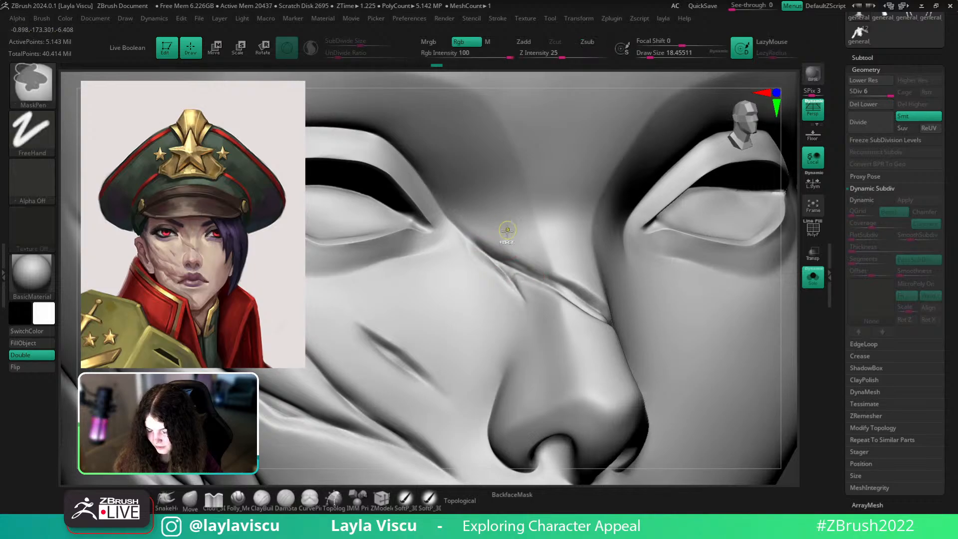
# Turn off Solo mode for the head so the cap, eyes, hair and uniform are shown with it
pyautogui.moveTo(506, 229)
pyautogui.keyDown('ctrl'); pyautogui.mouseDown(button='right')
pyautogui.moveTo(634, 291)
pyautogui.moveTo(741, 308)
pyautogui.mouseUp(button='right'); pyautogui.keyUp('ctrl')
pyautogui.keyDown('shift'); pyautogui.moveTo(741, 308); pyautogui.dragTo(743, 344); pyautogui.keyUp('shift')
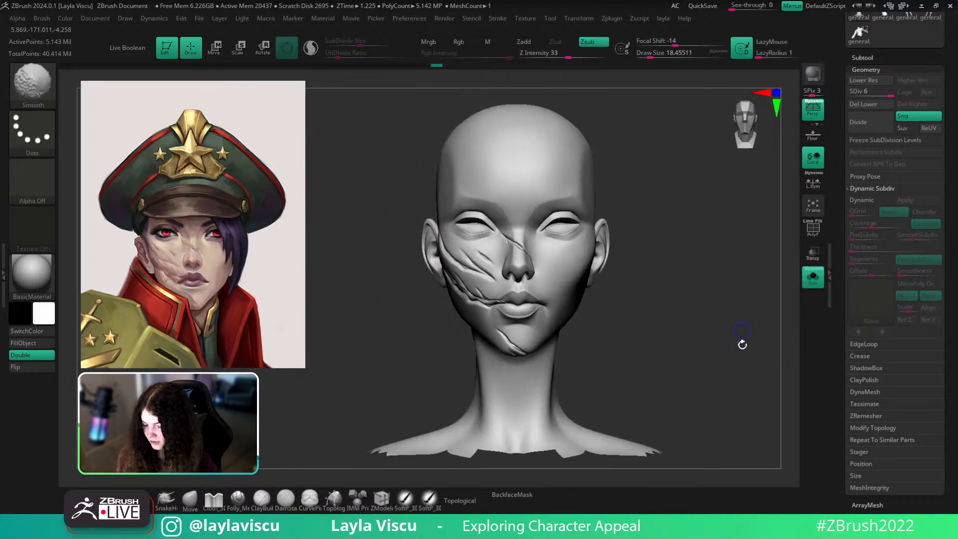
pyautogui.click(813, 278)
pyautogui.keyDown('ctrl'); pyautogui.moveTo(561, 300); pyautogui.dragTo(738, 356, button='right'); pyautogui.keyUp('ctrl')
pyautogui.moveTo(738, 356); pyautogui.dragTo(813, 384)
pyautogui.moveTo(718, 442); pyautogui.dragTo(743, 411)
pyautogui.keyDown('ctrl'); pyautogui.moveTo(744, 411); pyautogui.dragTo(776, 375, button='right'); pyautogui.keyUp('ctrl')
pyautogui.moveTo(776, 375); pyautogui.dragTo(752, 381)
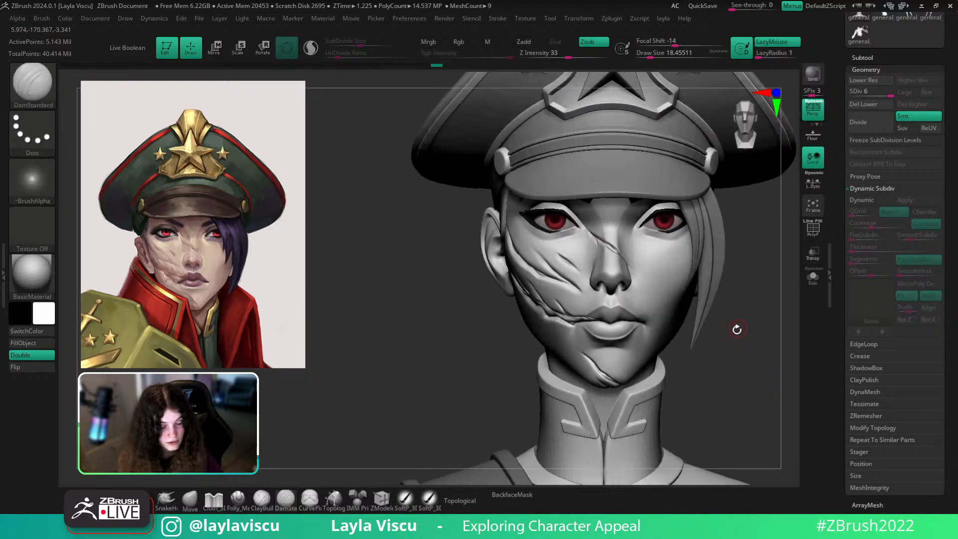
# Select the hPolish brush and set its draw size to about 25 for work on the scarred cheek
pyautogui.press('b')
pyautogui.press('h')
pyautogui.press('p')
pyautogui.press('s')
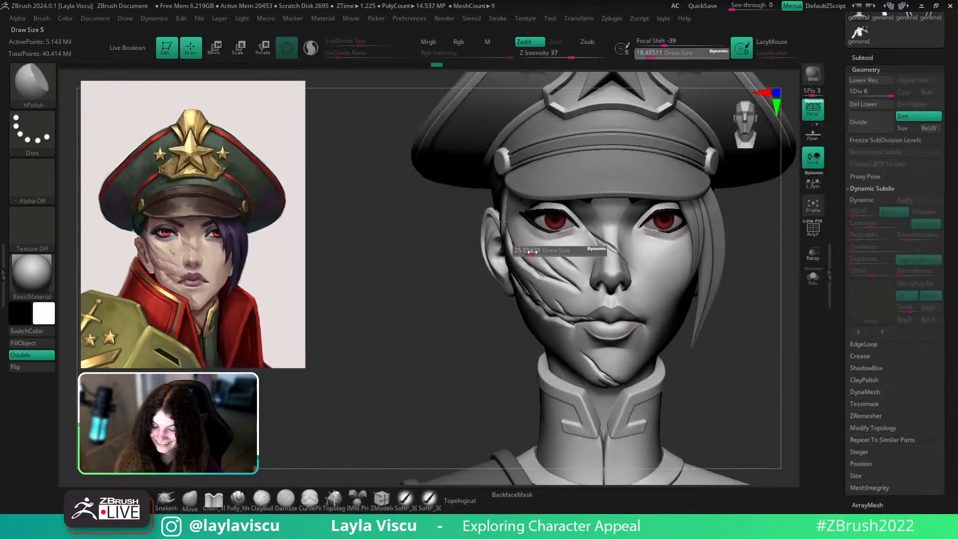
pyautogui.moveTo(532, 252); pyautogui.dragTo(539, 251)
pyautogui.moveTo(694, 293); pyautogui.dragTo(743, 342, button='right')
pyautogui.keyDown('ctrl'); pyautogui.moveTo(743, 342); pyautogui.dragTo(745, 394, button='right'); pyautogui.keyUp('ctrl')
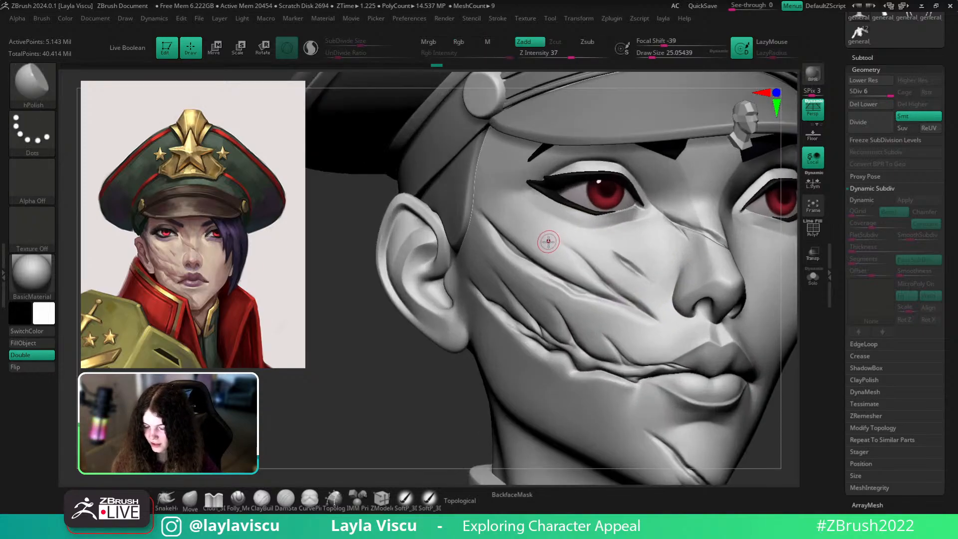
# Enlarge the hPolish brush to a draw size of about 49 and flatten the skin ridges between the cheek scars
pyautogui.press('s')
pyautogui.moveTo(548, 241)
pyautogui.mouseDown()
pyautogui.moveTo(524, 228)
pyautogui.moveTo(596, 282)
pyautogui.moveTo(560, 256)
pyautogui.mouseUp()
pyautogui.press('s')
pyautogui.press('s')
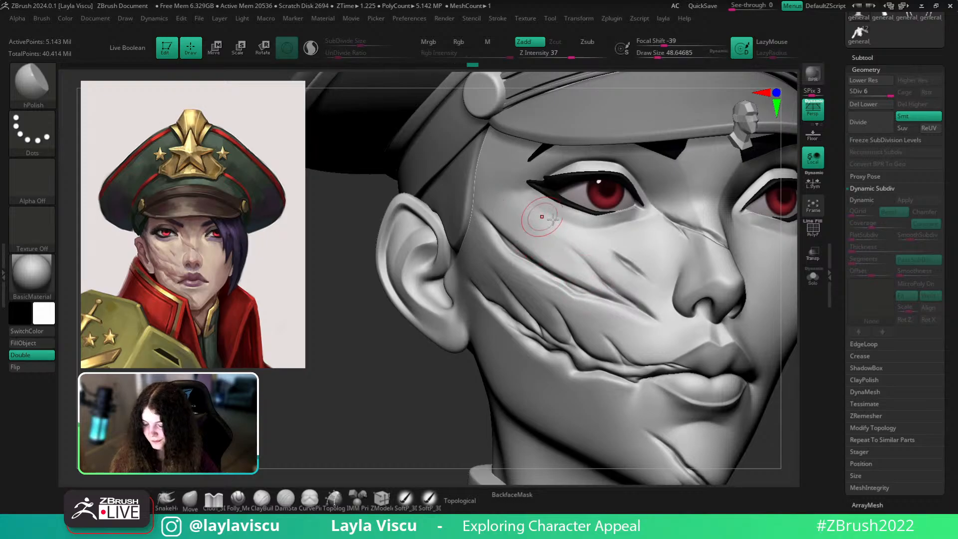
pyautogui.keyDown('ctrl'); pyautogui.moveTo(544, 216); pyautogui.dragTo(641, 245, button='right'); pyautogui.keyUp('ctrl')
pyautogui.moveTo(760, 349)
pyautogui.keyDown('shift'); pyautogui.mouseDown()
pyautogui.moveTo(739, 353)
pyautogui.moveTo(786, 339)
pyautogui.mouseUp(); pyautogui.keyUp('shift')
pyautogui.keyDown('ctrl'); pyautogui.moveTo(643, 294); pyautogui.dragTo(561, 272, button='right'); pyautogui.keyUp('ctrl')
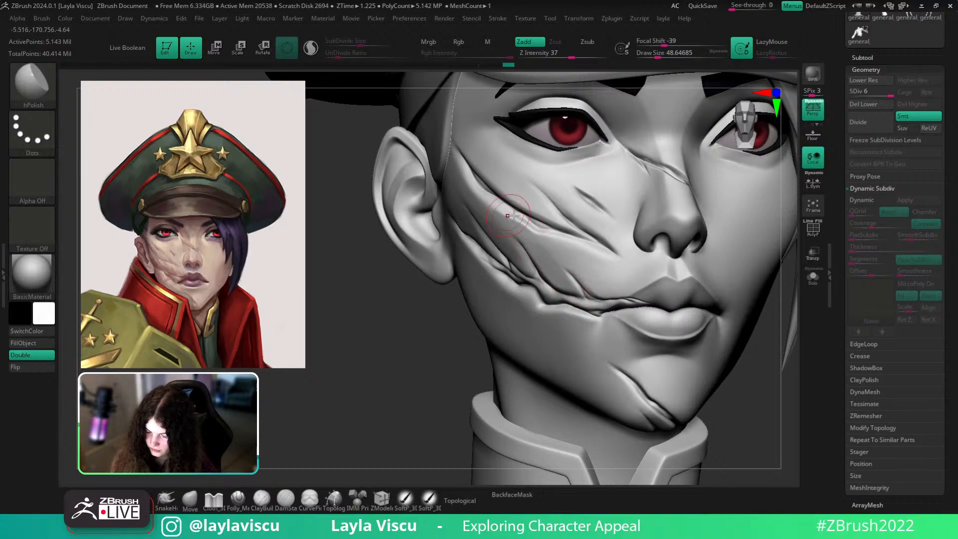
pyautogui.moveTo(580, 271); pyautogui.dragTo(554, 254)
pyautogui.moveTo(630, 280); pyautogui.dragTo(577, 260)
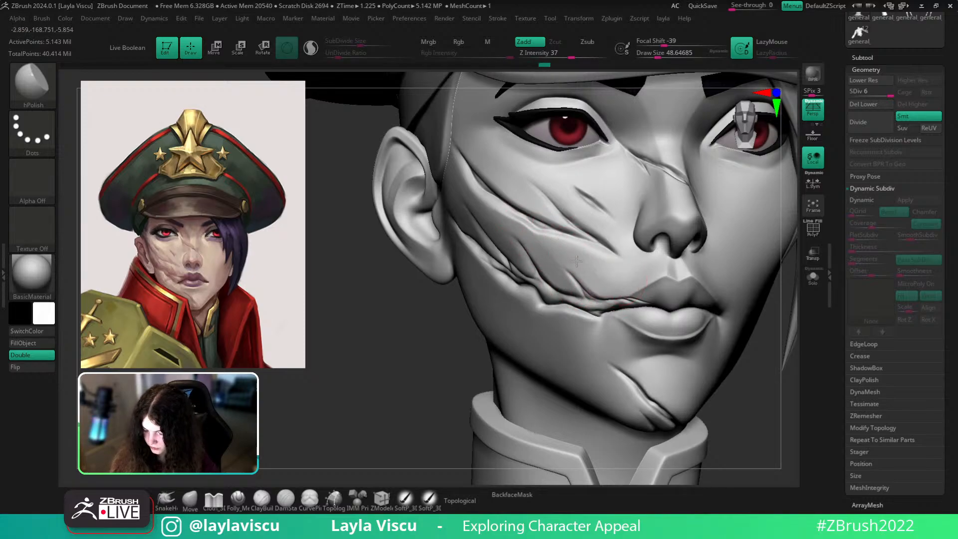
# Polish the edges of the long upper cheek scar and the skin below it from a three-quarter view
pyautogui.moveTo(765, 428); pyautogui.dragTo(643, 364)
pyautogui.moveTo(522, 270)
pyautogui.mouseDown()
pyautogui.moveTo(494, 228)
pyautogui.moveTo(526, 268)
pyautogui.mouseUp()
pyautogui.moveTo(495, 201); pyautogui.dragTo(468, 189)
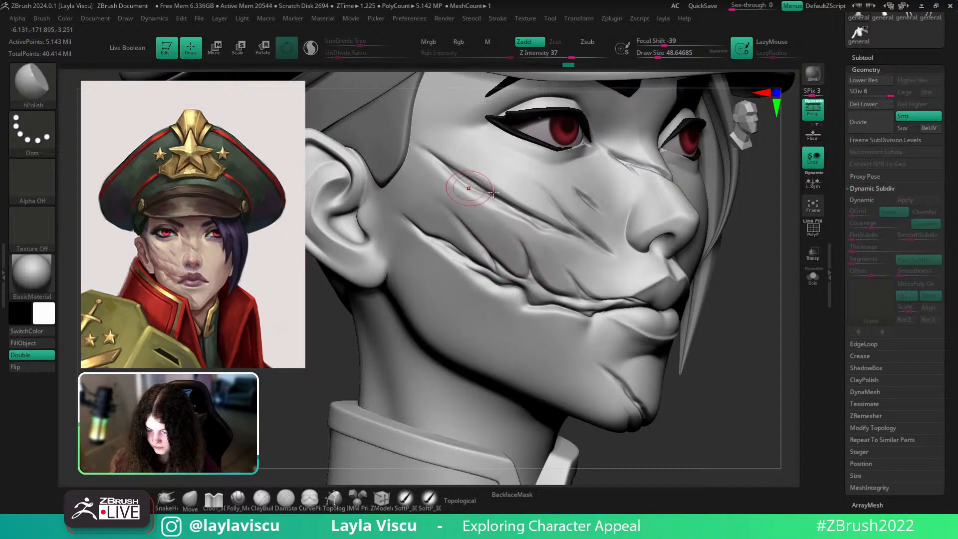
pyautogui.moveTo(477, 243); pyautogui.dragTo(455, 236)
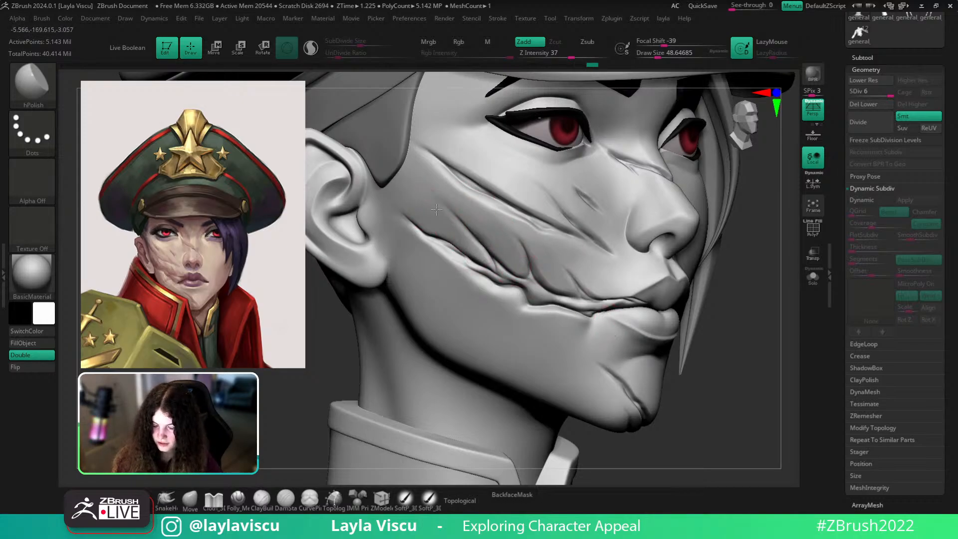
pyautogui.keyDown('ctrl'); pyautogui.moveTo(552, 229); pyautogui.dragTo(519, 227, button='right'); pyautogui.keyUp('ctrl')
pyautogui.moveTo(512, 225); pyautogui.dragTo(526, 238)
# Flatten the cheek plane between the upper scar and the deep scar that runs to the mouth
pyautogui.moveTo(703, 354)
pyautogui.mouseDown()
pyautogui.moveTo(752, 367)
pyautogui.moveTo(746, 354)
pyautogui.moveTo(760, 323)
pyautogui.mouseUp()
pyautogui.keyDown('ctrl'); pyautogui.moveTo(508, 224); pyautogui.dragTo(524, 233, button='right'); pyautogui.keyUp('ctrl')
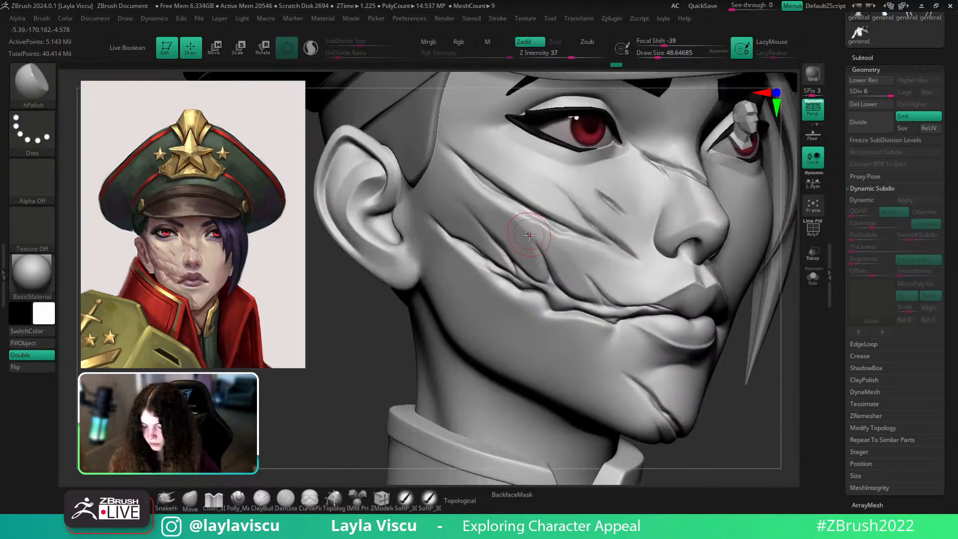
pyautogui.moveTo(521, 229)
pyautogui.mouseDown()
pyautogui.moveTo(536, 235)
pyautogui.moveTo(512, 214)
pyautogui.moveTo(462, 233)
pyautogui.mouseUp()
pyautogui.keyDown('ctrl'); pyautogui.moveTo(474, 188); pyautogui.dragTo(461, 167, button='right'); pyautogui.keyUp('ctrl')
pyautogui.moveTo(731, 330); pyautogui.dragTo(738, 348)
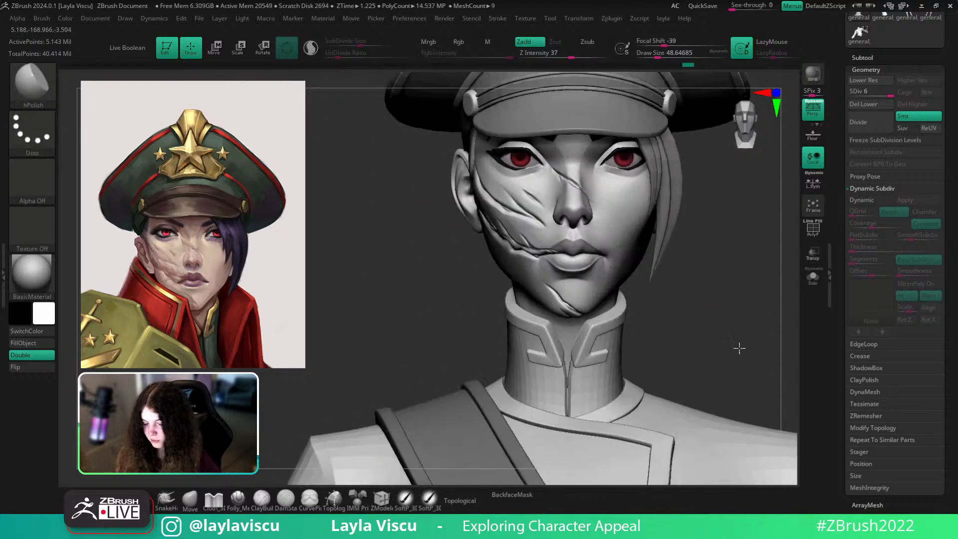
# Polish the raised skin under the front end of the upper cheek scar, toward the mouth corner
pyautogui.moveTo(742, 295)
pyautogui.keyDown('alt'); pyautogui.mouseDown()
pyautogui.moveTo(746, 343)
pyautogui.moveTo(770, 344)
pyautogui.mouseUp(); pyautogui.keyUp('alt')
pyautogui.keyDown('ctrl'); pyautogui.moveTo(536, 268); pyautogui.dragTo(530, 285, button='right'); pyautogui.keyUp('ctrl')
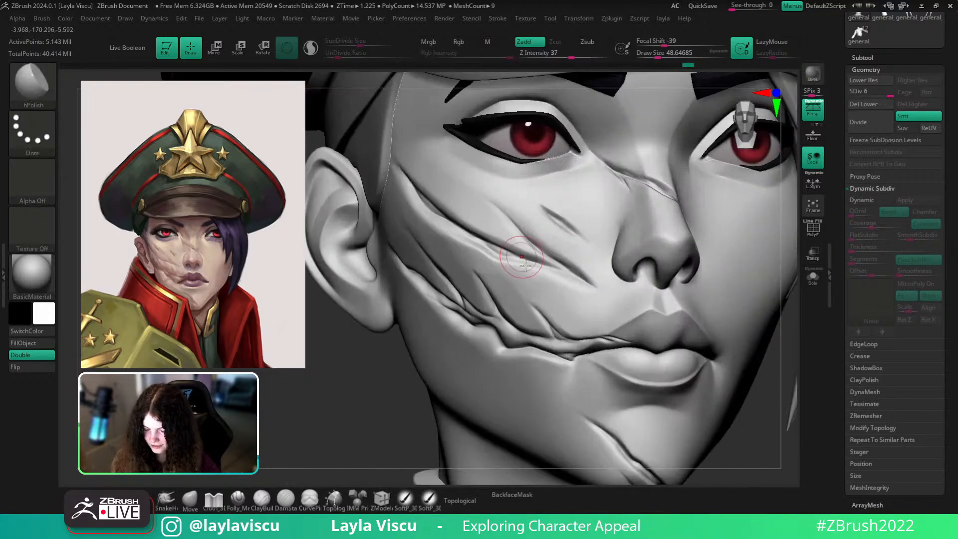
pyautogui.moveTo(528, 282)
pyautogui.mouseDown()
pyautogui.moveTo(511, 281)
pyautogui.moveTo(535, 303)
pyautogui.moveTo(529, 311)
pyautogui.moveTo(548, 314)
pyautogui.mouseUp()
pyautogui.keyDown('ctrl'); pyautogui.moveTo(534, 293); pyautogui.dragTo(523, 270, button='right'); pyautogui.keyUp('ctrl')
pyautogui.keyDown('shift'); pyautogui.moveTo(740, 350); pyautogui.dragTo(738, 383); pyautogui.keyUp('shift')
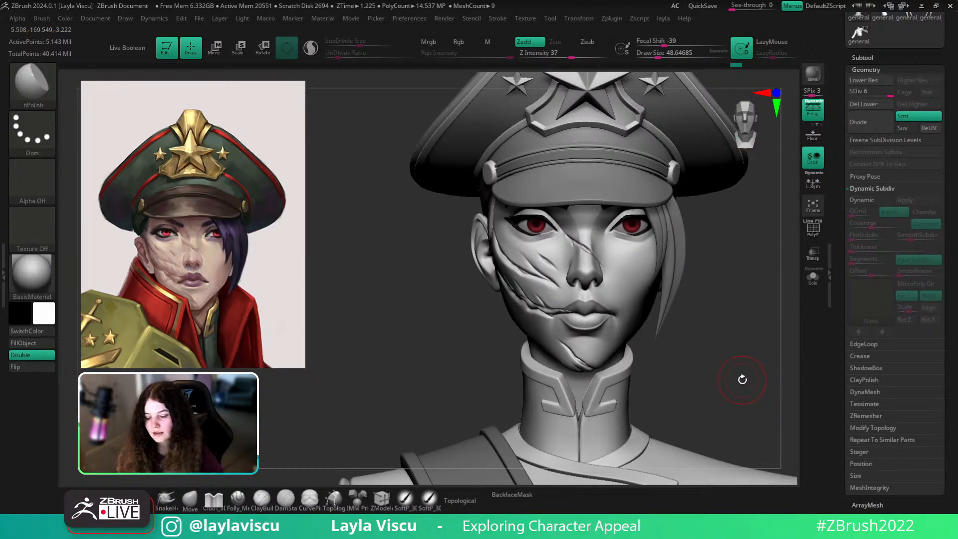
# Polish the lower rim of the deep mouth scar, reducing the hPolish draw size to about 35
pyautogui.moveTo(744, 364)
pyautogui.keyDown('alt'); pyautogui.mouseDown()
pyautogui.moveTo(741, 319)
pyautogui.moveTo(631, 347)
pyautogui.mouseUp(); pyautogui.keyUp('alt')
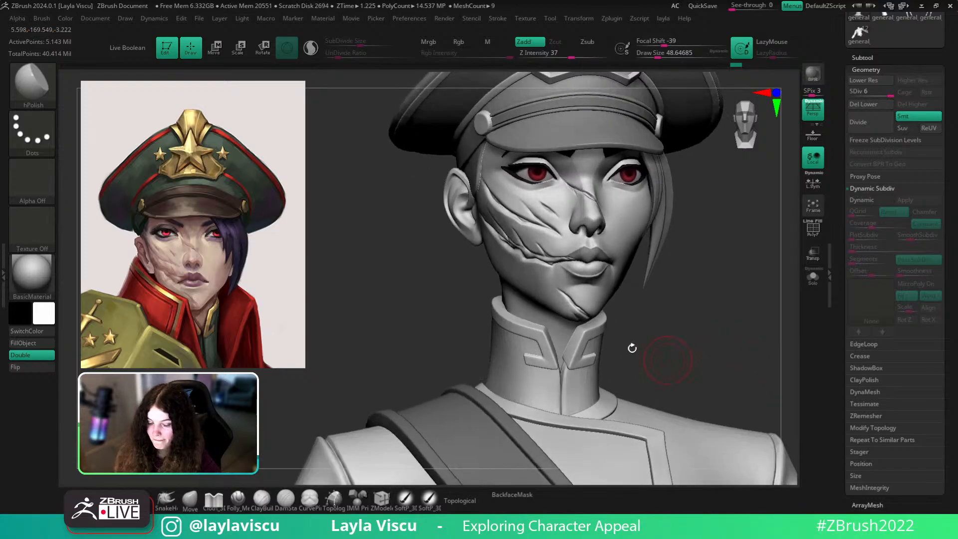
pyautogui.keyDown('ctrl'); pyautogui.moveTo(593, 310); pyautogui.dragTo(593, 351, button='right'); pyautogui.keyUp('ctrl')
pyautogui.moveTo(746, 330)
pyautogui.mouseDown()
pyautogui.moveTo(766, 351)
pyautogui.moveTo(772, 337)
pyautogui.mouseUp()
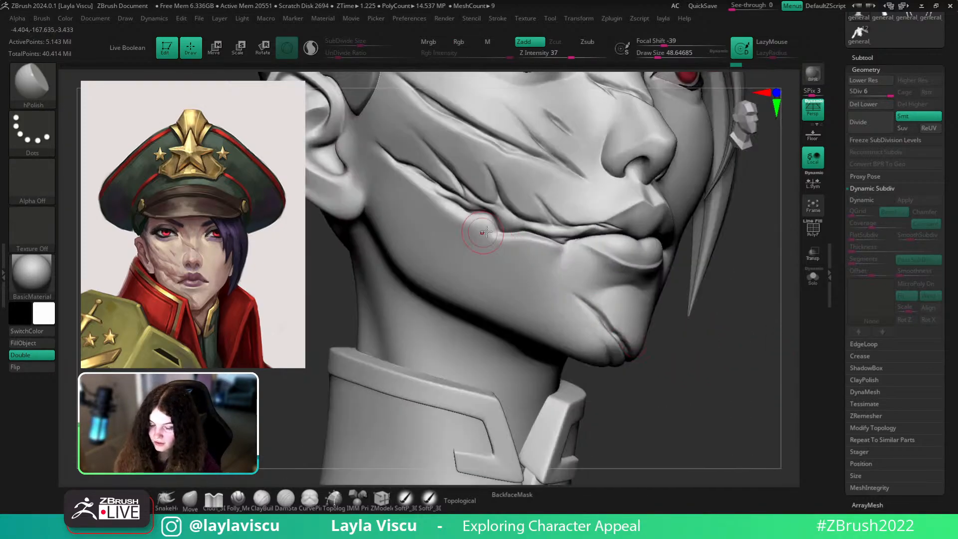
pyautogui.moveTo(489, 227); pyautogui.dragTo(505, 240)
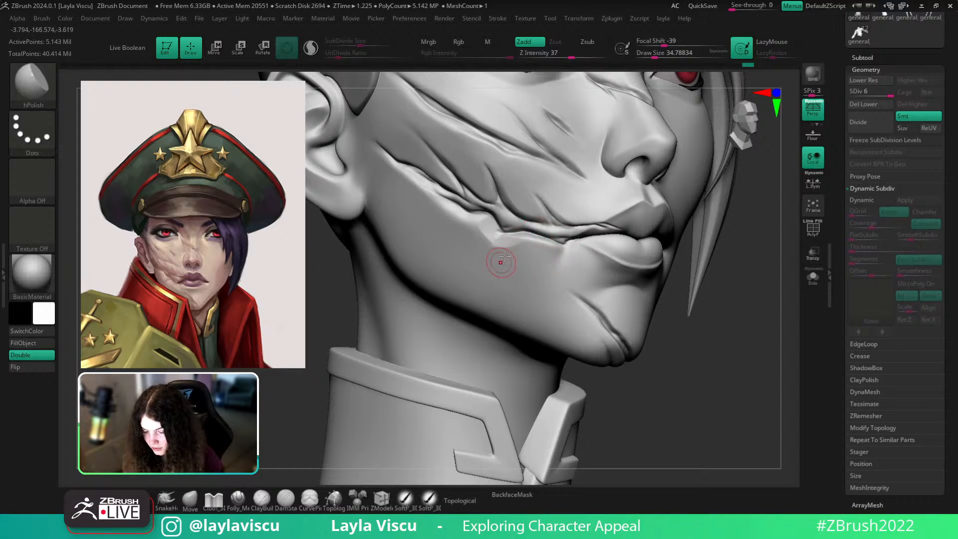
# Flatten the bend in the mouth scar's lower rim and soften the resulting facet with the Smooth brush
pyautogui.moveTo(498, 235)
pyautogui.keyDown('ctrl'); pyautogui.mouseDown(button='right')
pyautogui.moveTo(763, 359)
pyautogui.moveTo(725, 412)
pyautogui.moveTo(729, 385)
pyautogui.moveTo(784, 393)
pyautogui.moveTo(722, 368)
pyautogui.moveTo(739, 382)
pyautogui.moveTo(709, 344)
pyautogui.moveTo(543, 290)
pyautogui.mouseUp(button='right'); pyautogui.keyUp('ctrl')
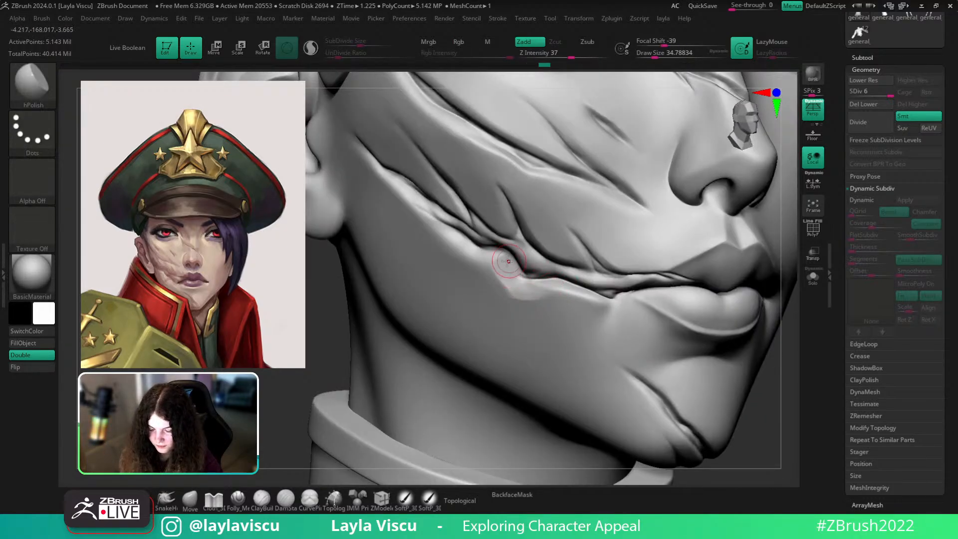
pyautogui.moveTo(508, 269)
pyautogui.keyDown('ctrl'); pyautogui.mouseDown(button='right')
pyautogui.moveTo(727, 389)
pyautogui.moveTo(718, 335)
pyautogui.mouseUp(button='right'); pyautogui.keyUp('ctrl')
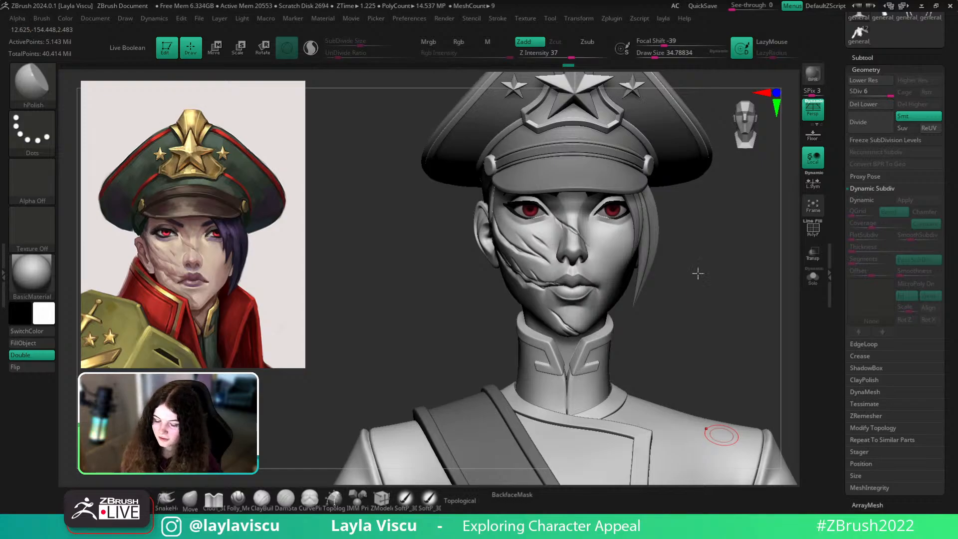
pyautogui.moveTo(697, 273); pyautogui.dragTo(543, 283, button='right')
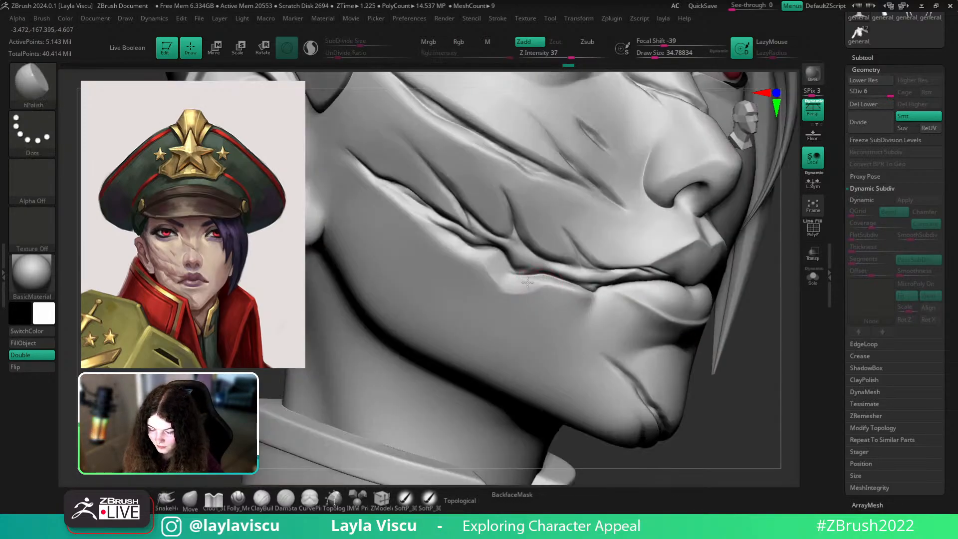
pyautogui.press('shift')
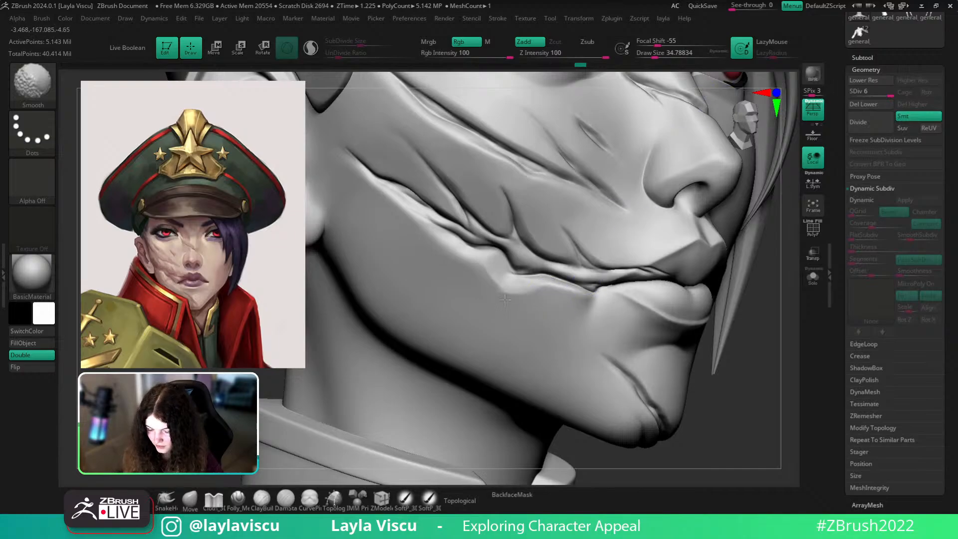
# Switch to the ClayBuildup brush and set its draw size to about 120 while viewing the jaw from the side
pyautogui.moveTo(494, 271)
pyautogui.mouseDown(button='right')
pyautogui.moveTo(673, 325)
pyautogui.moveTo(759, 364)
pyautogui.moveTo(781, 355)
pyautogui.moveTo(686, 453)
pyautogui.moveTo(754, 393)
pyautogui.moveTo(530, 291)
pyautogui.mouseUp(button='right')
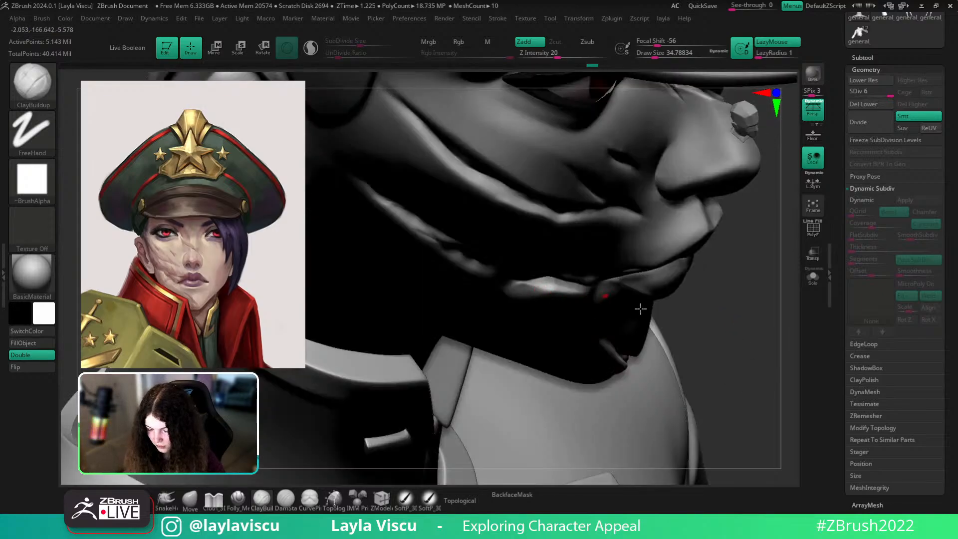
pyautogui.moveTo(720, 324); pyautogui.dragTo(541, 266, button='right')
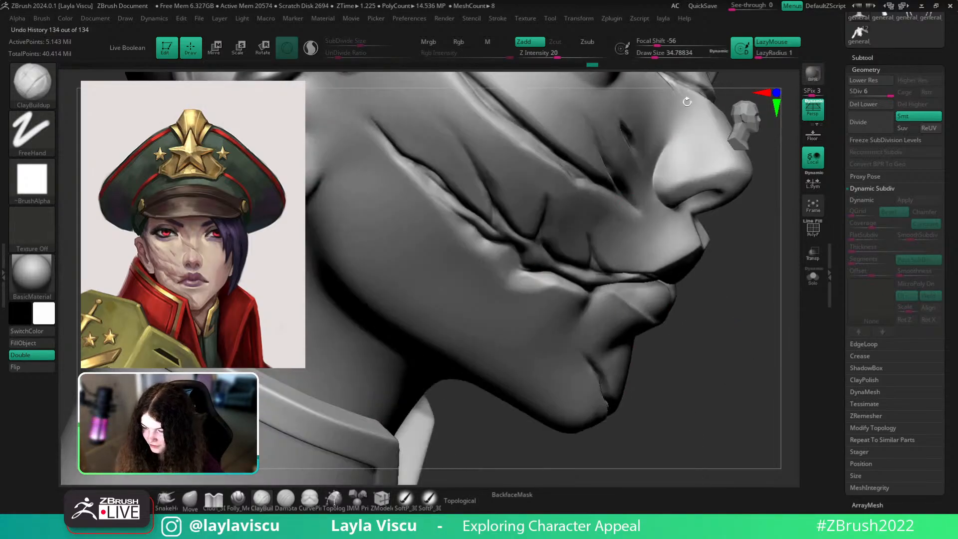
pyautogui.press('s')
pyautogui.moveTo(552, 301); pyautogui.dragTo(558, 301)
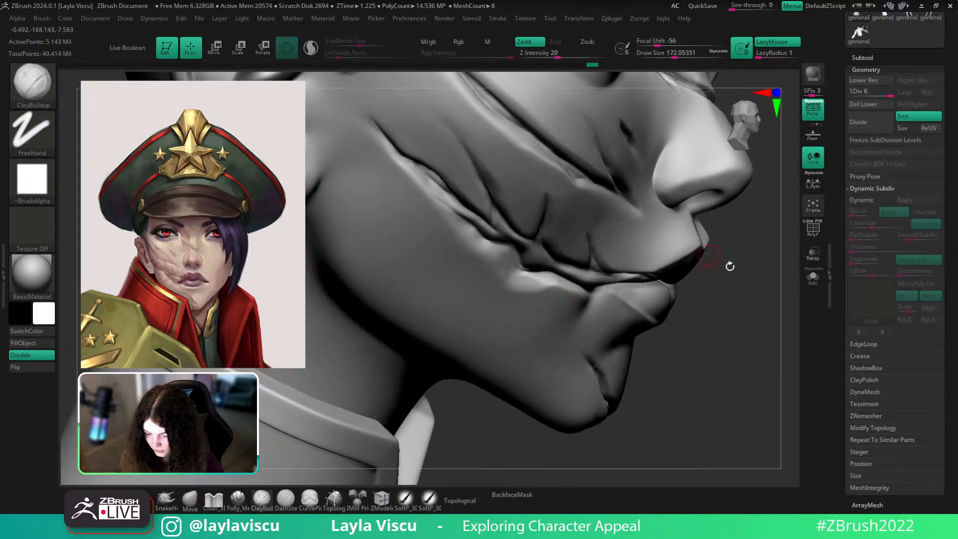
pyautogui.moveTo(729, 265); pyautogui.dragTo(732, 306)
pyautogui.press('s')
pyautogui.moveTo(541, 287); pyautogui.dragTo(531, 286)
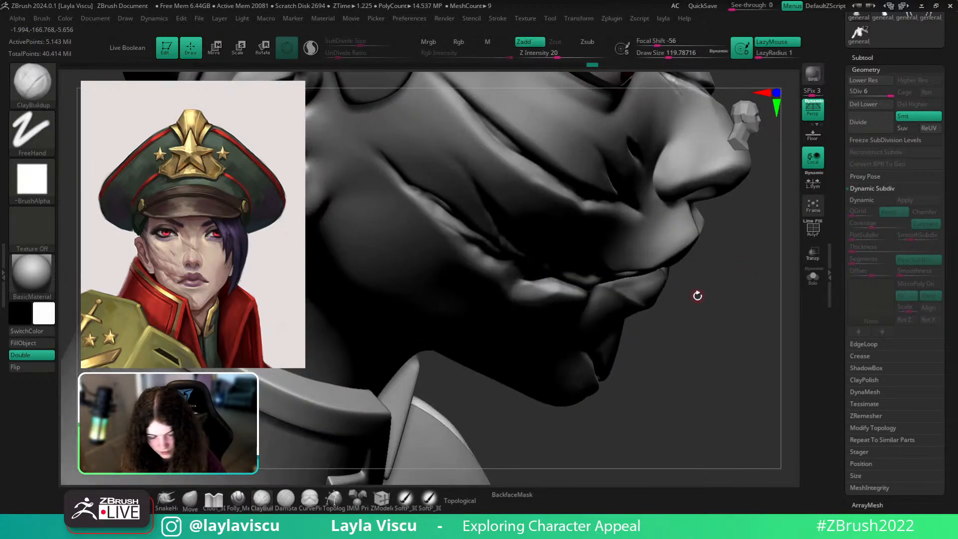
# Return to the hPolish brush with a draw size of about 18 and refine the mouth scar's lower rim
pyautogui.press('b')
pyautogui.press('h')
pyautogui.press('p')
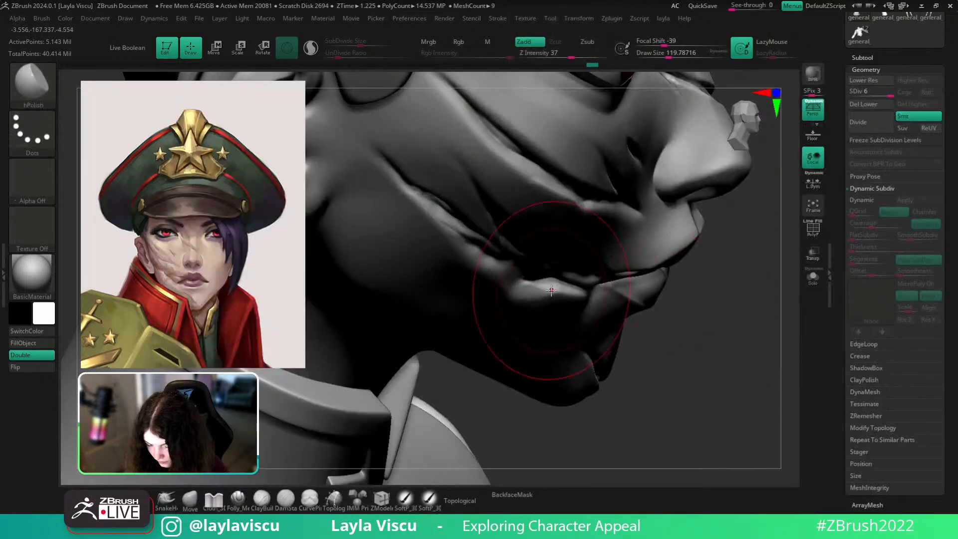
pyautogui.press('s')
pyautogui.moveTo(529, 303); pyautogui.dragTo(534, 295)
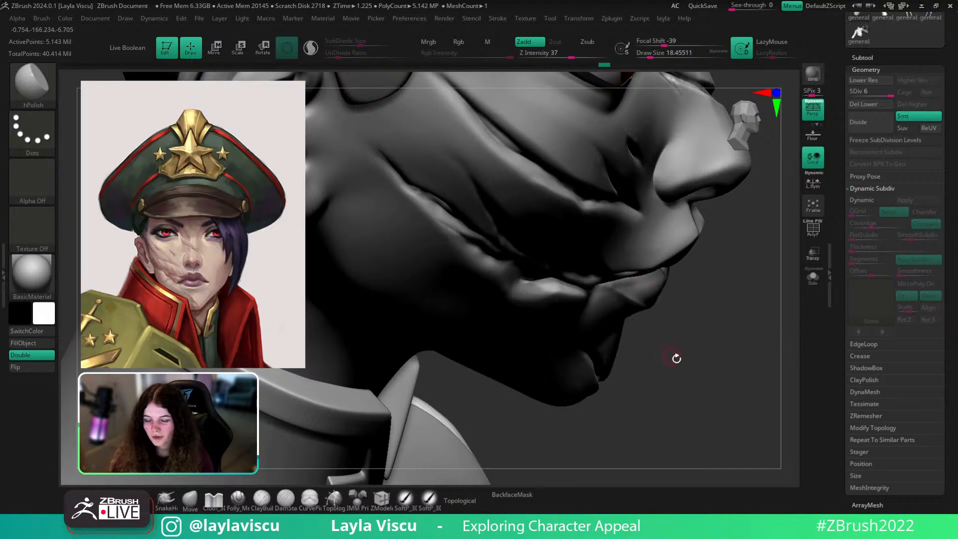
# Set the hPolish draw size to about 23 and polish the angular bend of the mouth scar above the jaw
pyautogui.moveTo(676, 358); pyautogui.dragTo(682, 335)
pyautogui.moveTo(729, 407); pyautogui.dragTo(633, 391)
pyautogui.keyDown('ctrl'); pyautogui.moveTo(526, 289); pyautogui.dragTo(552, 346, button='right'); pyautogui.keyUp('ctrl')
pyautogui.keyDown('shift'); pyautogui.moveTo(541, 300); pyautogui.dragTo(524, 266); pyautogui.keyUp('shift')
pyautogui.moveTo(519, 271)
pyautogui.keyDown('ctrl'); pyautogui.mouseDown(button='right')
pyautogui.moveTo(331, 302)
pyautogui.moveTo(290, 285)
pyautogui.mouseUp(button='right'); pyautogui.keyUp('ctrl')
pyautogui.keyDown('shift'); pyautogui.moveTo(718, 372); pyautogui.dragTo(683, 371); pyautogui.keyUp('shift')
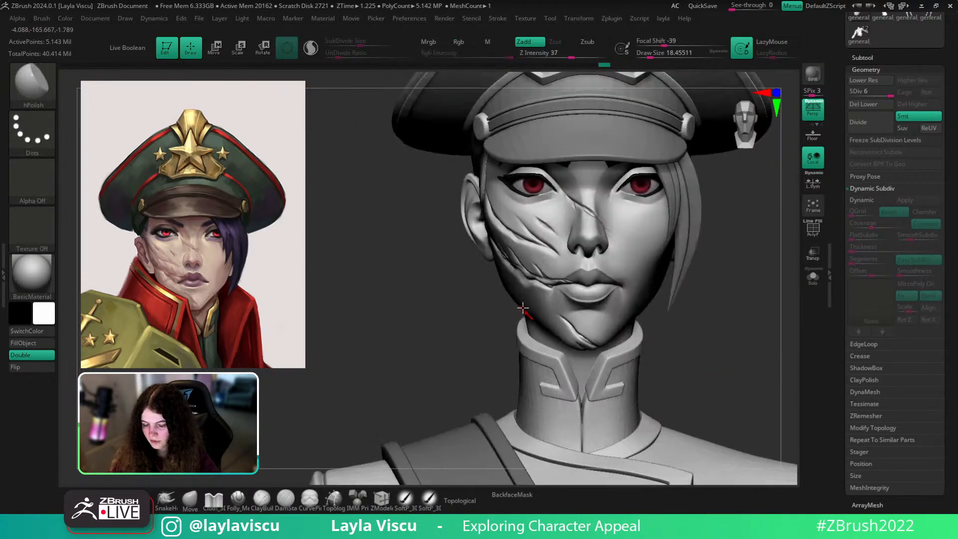
pyautogui.keyDown('ctrl'); pyautogui.moveTo(522, 307); pyautogui.dragTo(591, 370, button='right'); pyautogui.keyUp('ctrl')
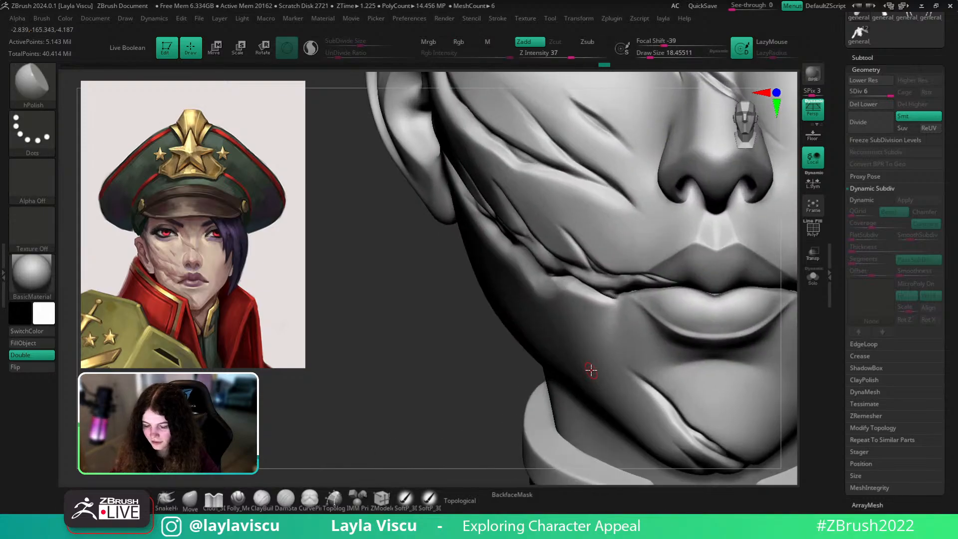
pyautogui.press('s')
pyautogui.click(544, 287)
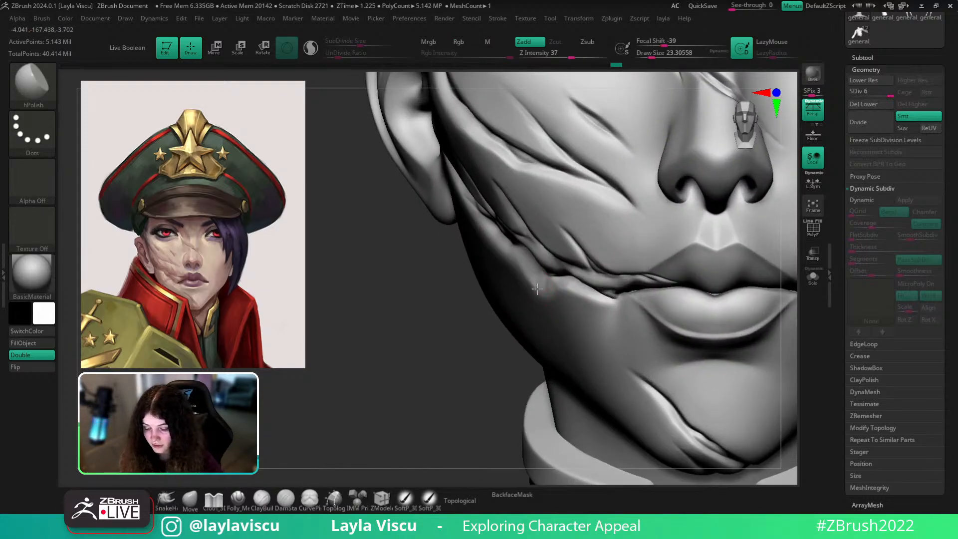
pyautogui.moveTo(543, 294)
pyautogui.mouseDown(button='right')
pyautogui.moveTo(519, 310)
pyautogui.moveTo(554, 287)
pyautogui.mouseUp(button='right')
# Smooth the scar edges and polish the upper cheek scar with an hPolish draw size of about 37
pyautogui.press('shift')
pyautogui.moveTo(489, 342)
pyautogui.mouseDown(button='right')
pyautogui.moveTo(554, 368)
pyautogui.moveTo(765, 397)
pyautogui.moveTo(746, 349)
pyautogui.moveTo(503, 233)
pyautogui.mouseUp(button='right')
pyautogui.press('shift')
pyautogui.press('s')
pyautogui.moveTo(502, 232); pyautogui.dragTo(505, 233)
pyautogui.moveTo(505, 232); pyautogui.dragTo(487, 247, button='right')
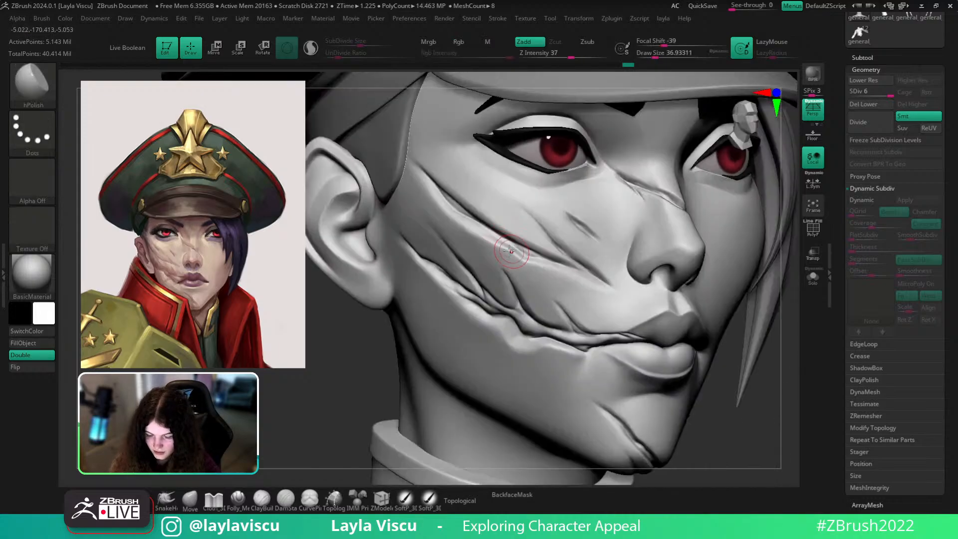
# Reduce the hPolish draw size to about 17 and sharpen the ridge of the upper cheek scar near the ear
pyautogui.moveTo(449, 212)
pyautogui.mouseDown(button='right')
pyautogui.moveTo(453, 188)
pyautogui.moveTo(624, 267)
pyautogui.moveTo(695, 325)
pyautogui.moveTo(713, 309)
pyautogui.moveTo(754, 388)
pyautogui.moveTo(724, 369)
pyautogui.mouseUp(button='right')
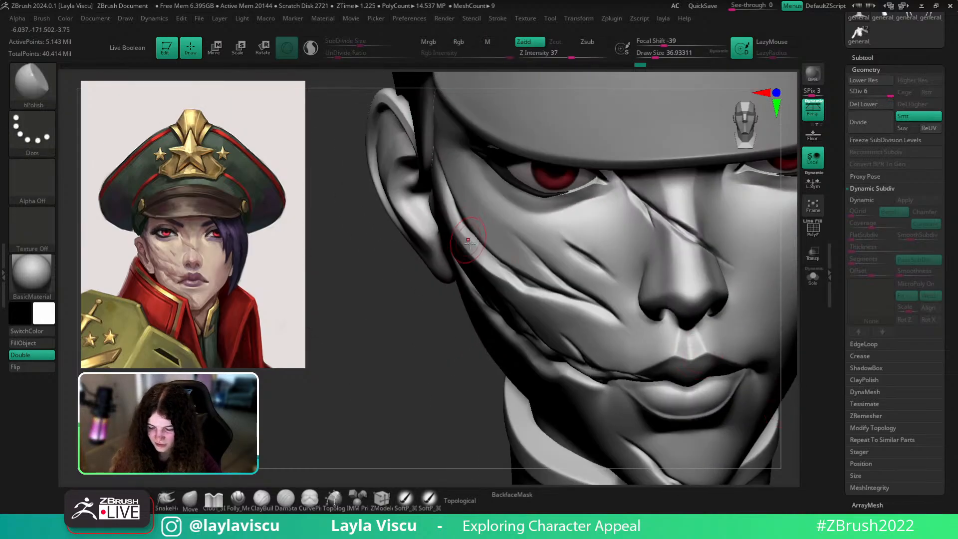
pyautogui.press('[')
pyautogui.press('[')
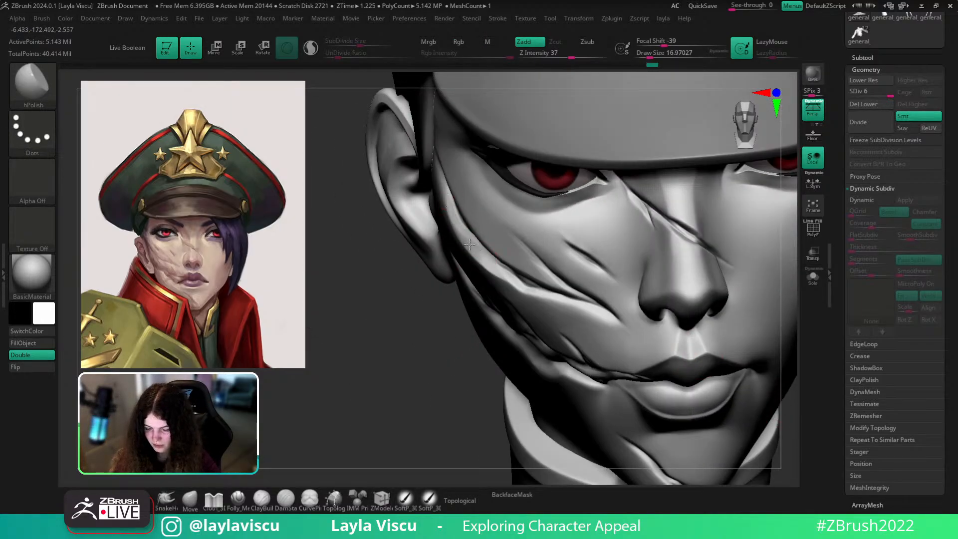
pyautogui.moveTo(498, 239)
pyautogui.keyDown('ctrl'); pyautogui.mouseDown(button='right')
pyautogui.moveTo(571, 304)
pyautogui.moveTo(479, 254)
pyautogui.mouseUp(button='right'); pyautogui.keyUp('ctrl')
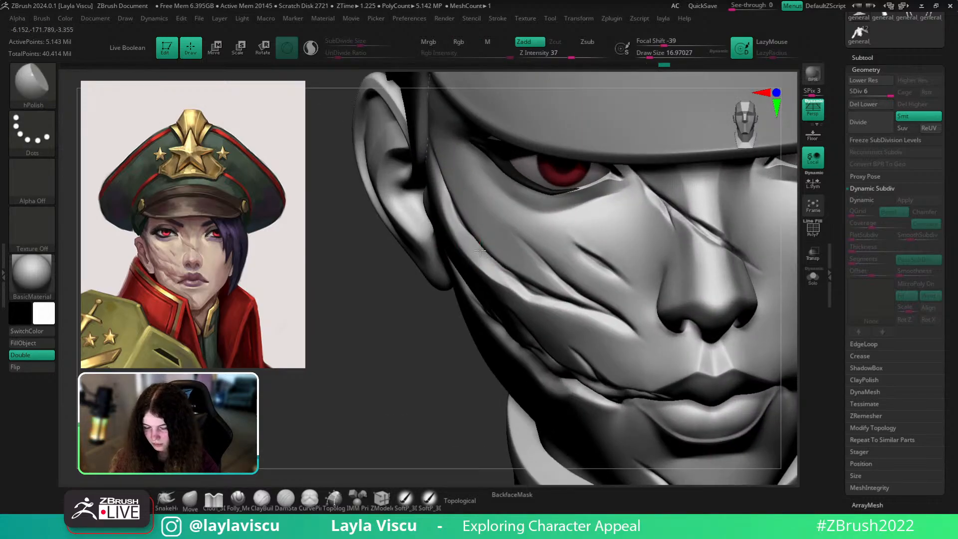
pyautogui.keyDown('ctrl'); pyautogui.moveTo(525, 250); pyautogui.dragTo(604, 304, button='right'); pyautogui.keyUp('ctrl')
pyautogui.moveTo(763, 325)
pyautogui.mouseDown()
pyautogui.moveTo(748, 364)
pyautogui.moveTo(716, 335)
pyautogui.moveTo(730, 413)
pyautogui.mouseUp()
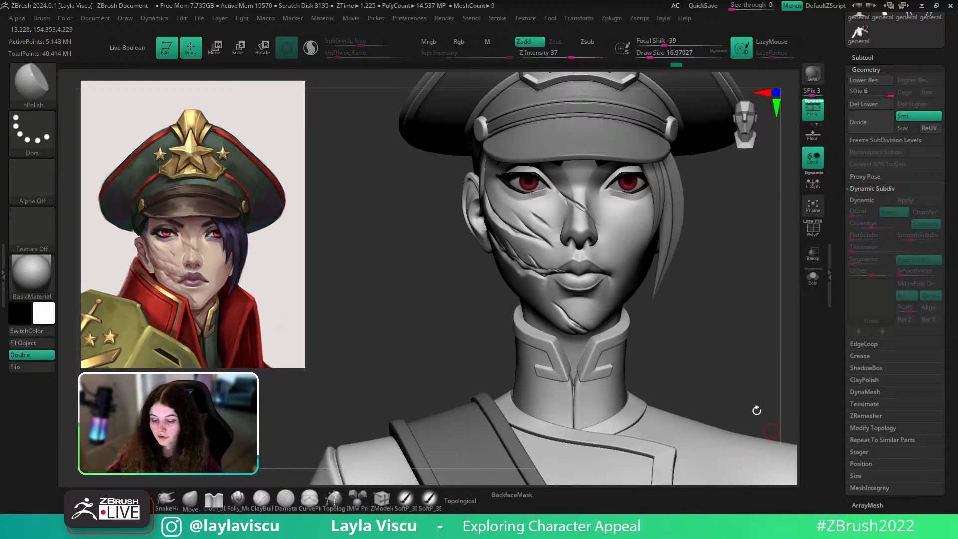
pyautogui.moveTo(756, 410)
pyautogui.mouseDown()
pyautogui.moveTo(735, 343)
pyautogui.moveTo(718, 355)
pyautogui.mouseUp()
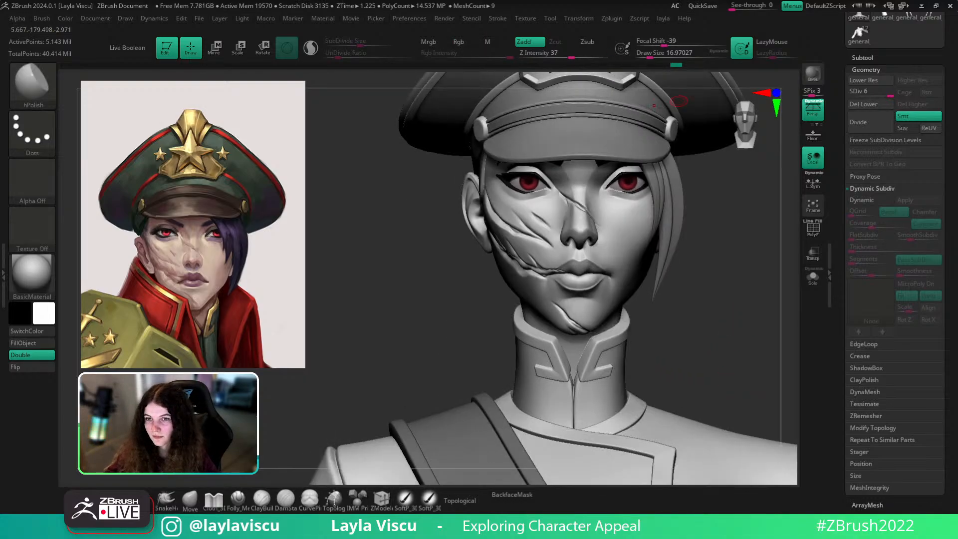
# Switch to the Move brush and set its draw size to about 49 for adjusting the face
pyautogui.keyDown('alt'); pyautogui.moveTo(708, 310); pyautogui.dragTo(687, 346); pyautogui.keyUp('alt')
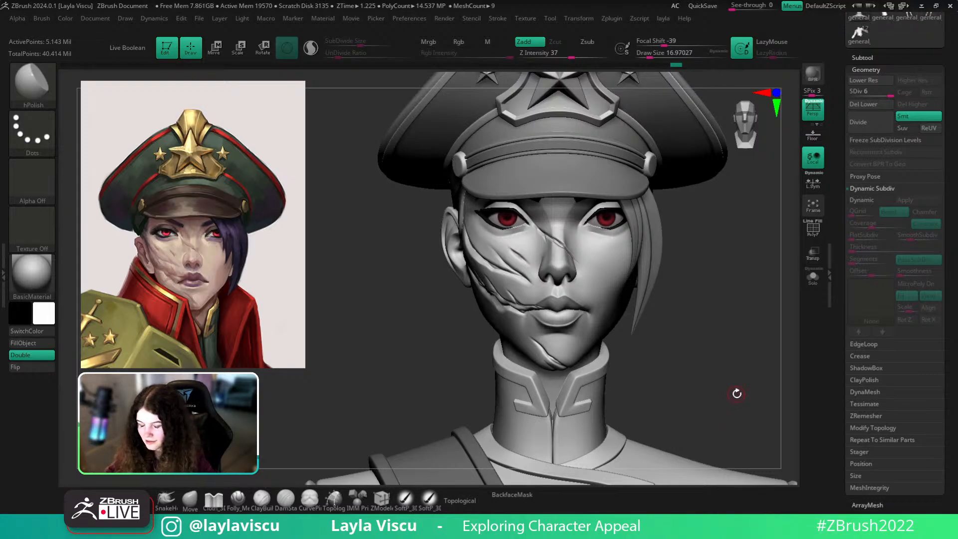
pyautogui.moveTo(733, 394); pyautogui.dragTo(758, 386)
pyautogui.keyDown('ctrl'); pyautogui.moveTo(428, 260); pyautogui.dragTo(410, 373, button='right'); pyautogui.keyUp('ctrl')
pyautogui.click(190, 497)
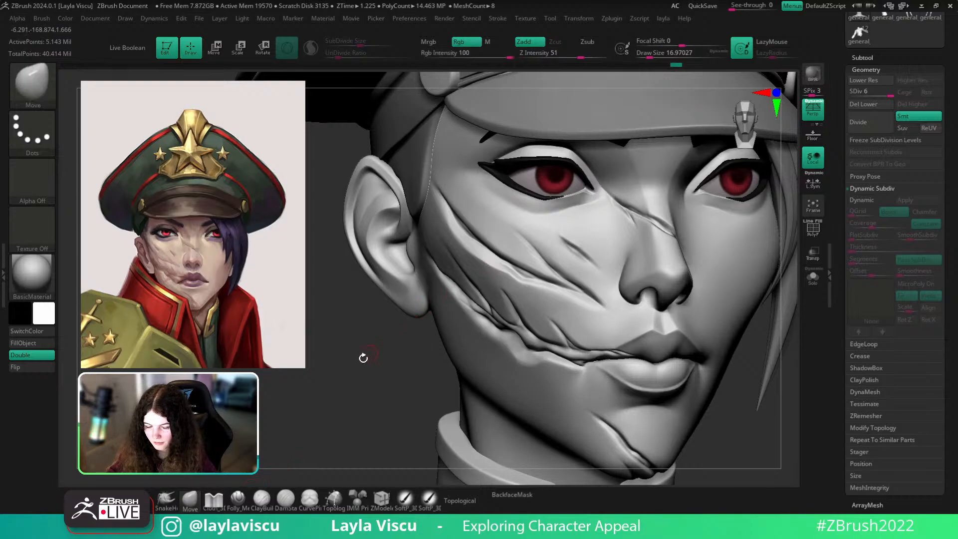
pyautogui.moveTo(491, 267); pyautogui.dragTo(468, 255, button='right')
pyautogui.press('s')
pyautogui.moveTo(469, 255); pyautogui.dragTo(477, 256)
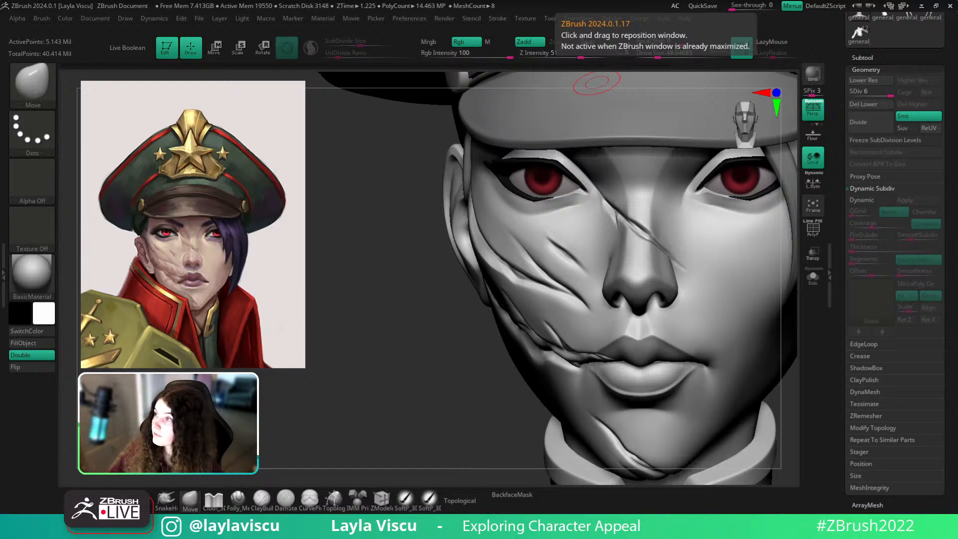
# Switch to the ArtStation portfolio in Chrome, open the "Wanna peace of me?" artwork and check its posting date
pyautogui.moveTo(655, 251); pyautogui.dragTo(474, 140)
pyautogui.doubleClick(496, 131)
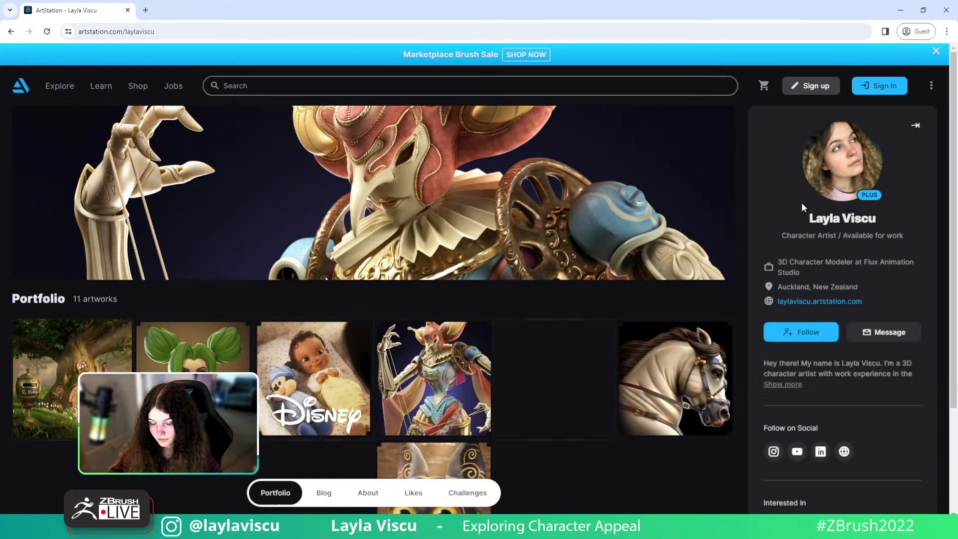
pyautogui.scroll(-3, 582, 274)
pyautogui.click(659, 371)
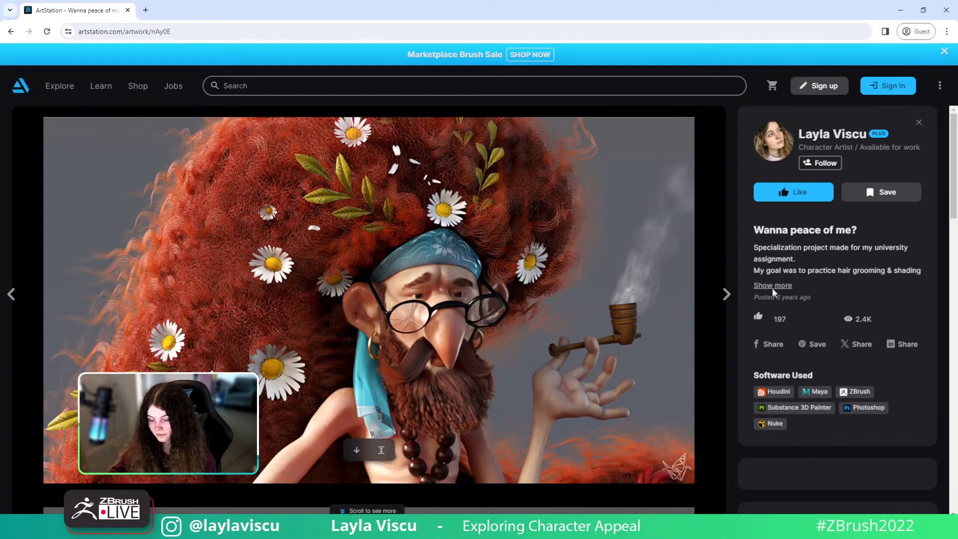
pyautogui.moveTo(764, 297); pyautogui.dragTo(818, 301)
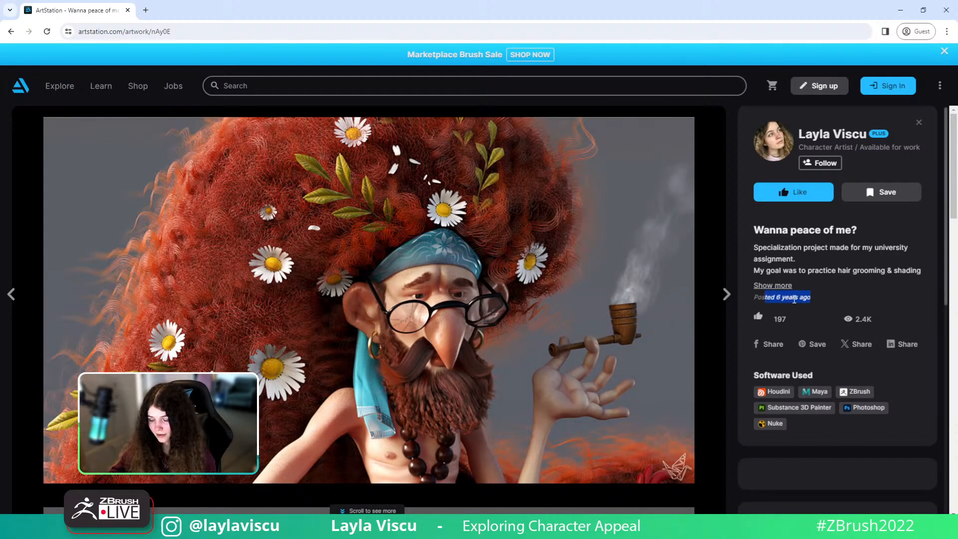
pyautogui.click(796, 300)
# Expand the artwork's description and copy the concept artist's name from it
pyautogui.moveTo(953, 182); pyautogui.dragTo(954, 310)
pyautogui.click(789, 434)
pyautogui.scroll(-2, 789, 439)
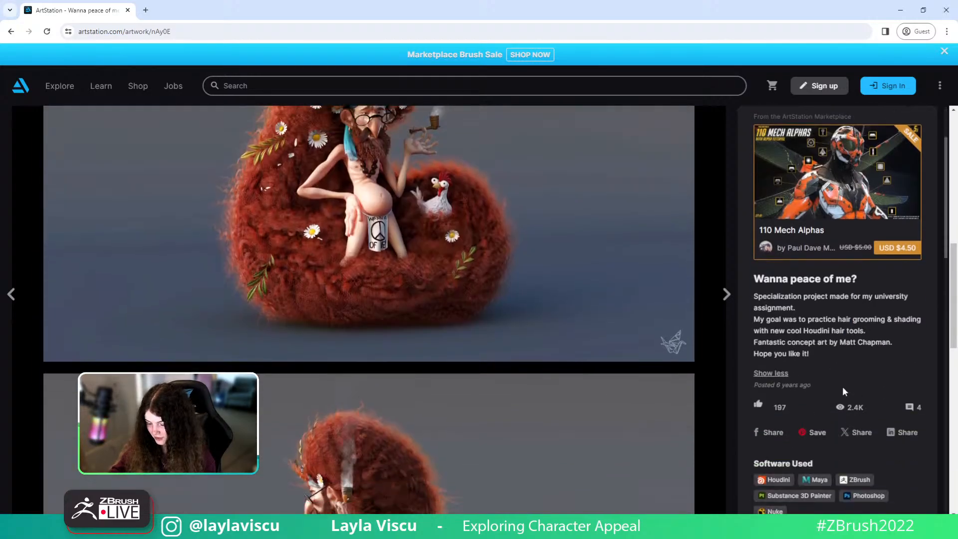
pyautogui.moveTo(839, 342); pyautogui.dragTo(889, 343)
pyautogui.hotkey('ctrl', 'c')
pyautogui.rightClick(887, 346)
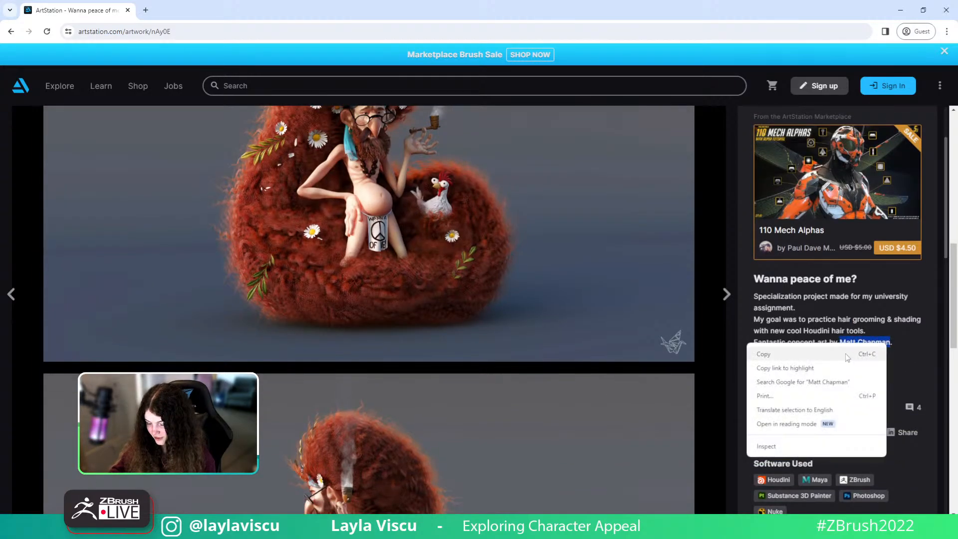
pyautogui.press('Escape')
pyautogui.scroll(-5, 491, 318)
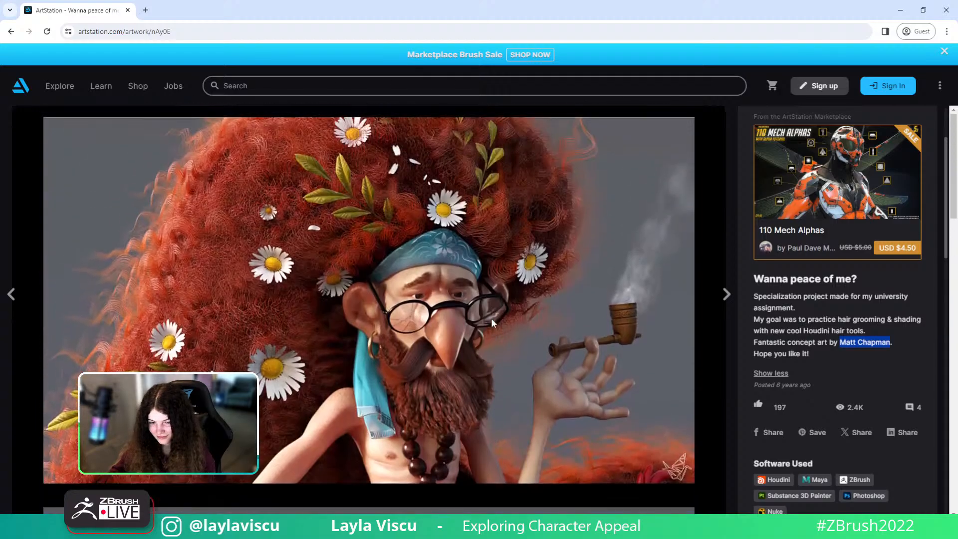
# Search ArtStation for the copied concept artist's name in a duplicate tab and open the "Hippy" artwork
pyautogui.rightClick(100, 10)
pyautogui.click(115, 81)
pyautogui.click(280, 89)
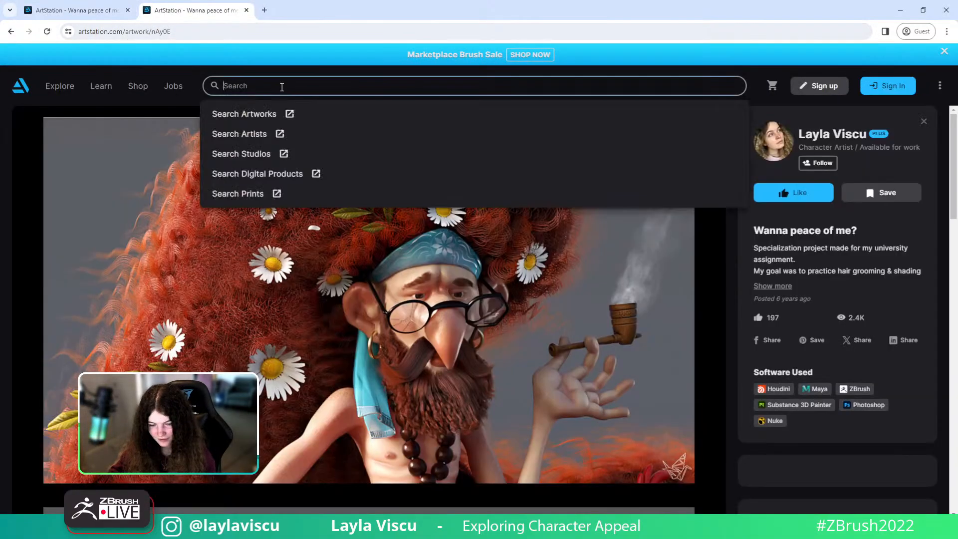
pyautogui.hotkey('ctrl', 'v')
pyautogui.press('Return')
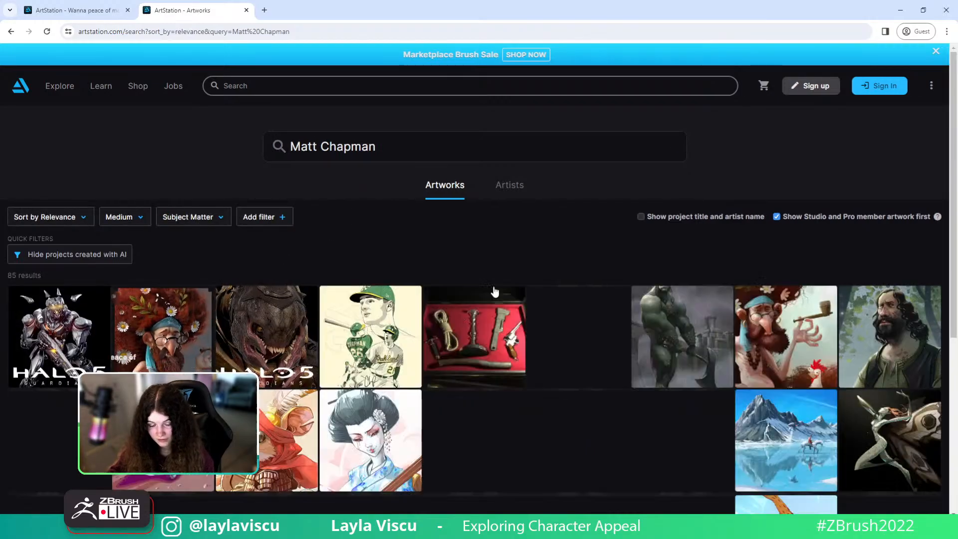
pyautogui.click(761, 328)
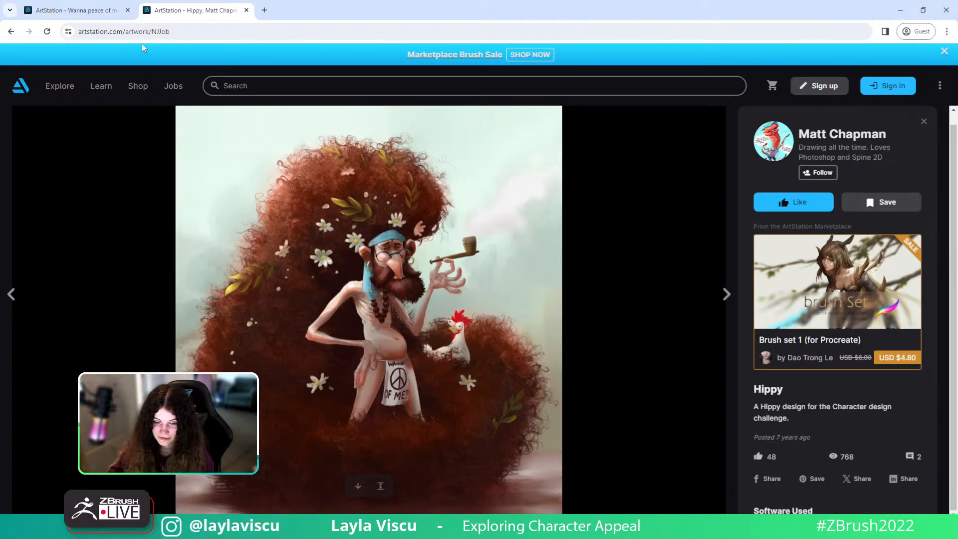
# Return to the "Wanna peace of me?" artwork and examine its close-up and full-figure renders against the original concept
pyautogui.hotkey('ctrl', 'shift', 'Tab')
pyautogui.scroll(-4, 368, 309)
pyautogui.scroll(-3, 368, 309)
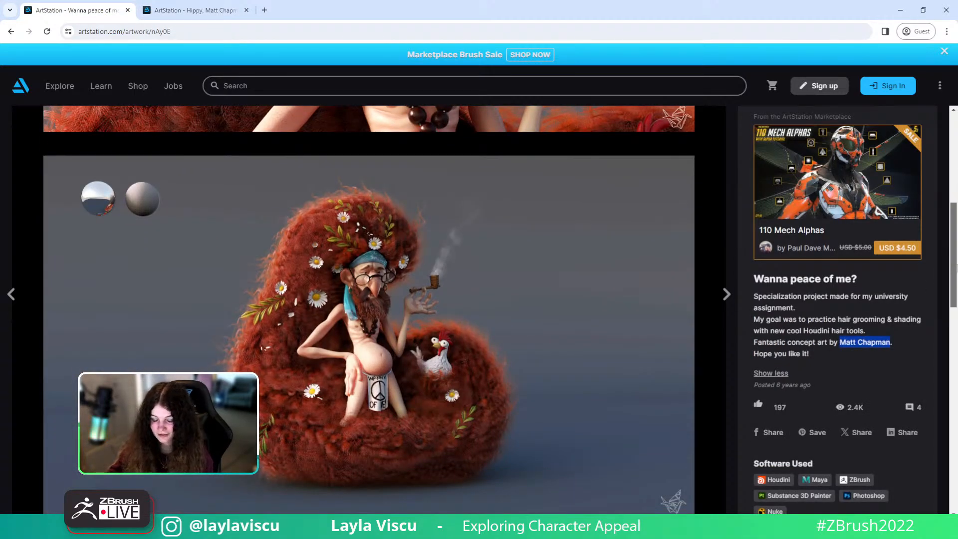
pyautogui.scroll(-16, 369, 309)
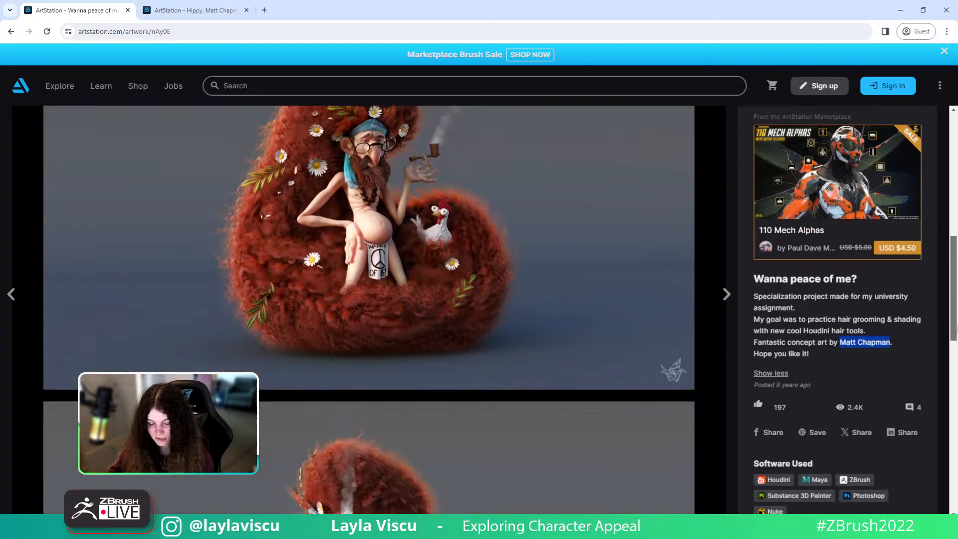
pyautogui.scroll(18, 369, 309)
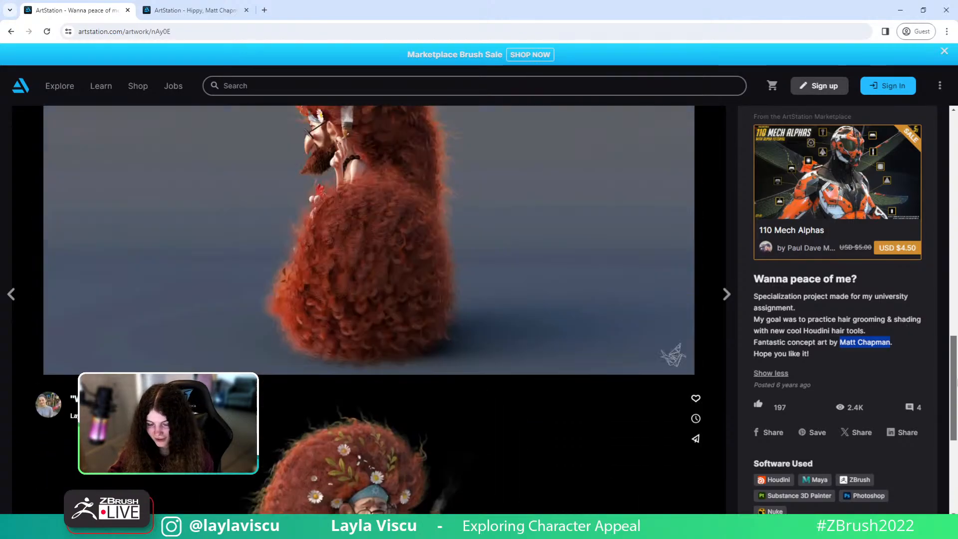
pyautogui.scroll(2, 369, 310)
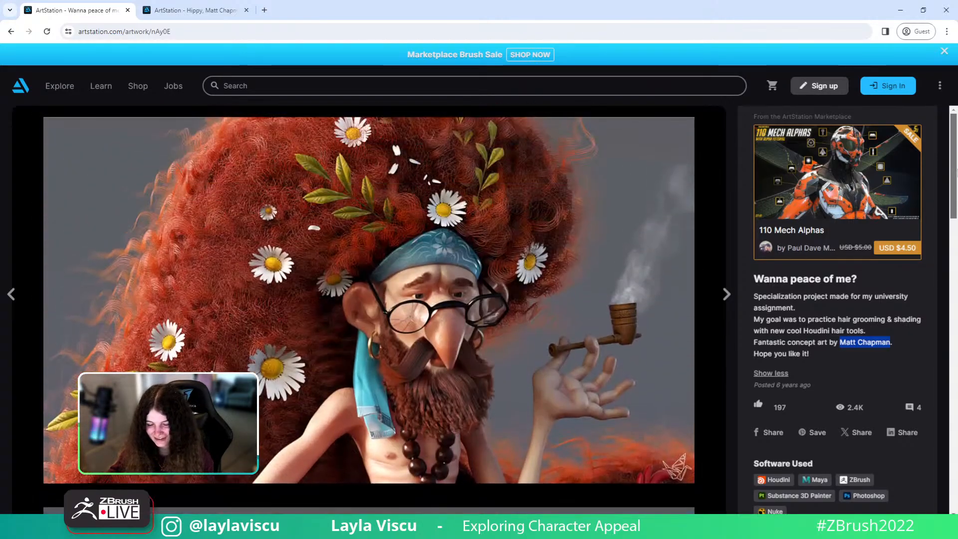
pyautogui.scroll(-8, 369, 309)
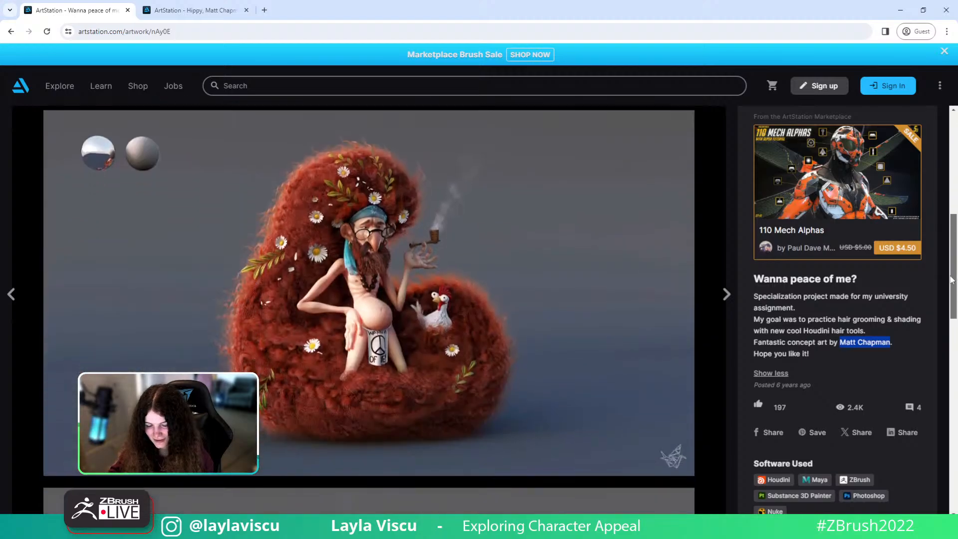
pyautogui.scroll(4, 369, 309)
pyautogui.scroll(3, 369, 309)
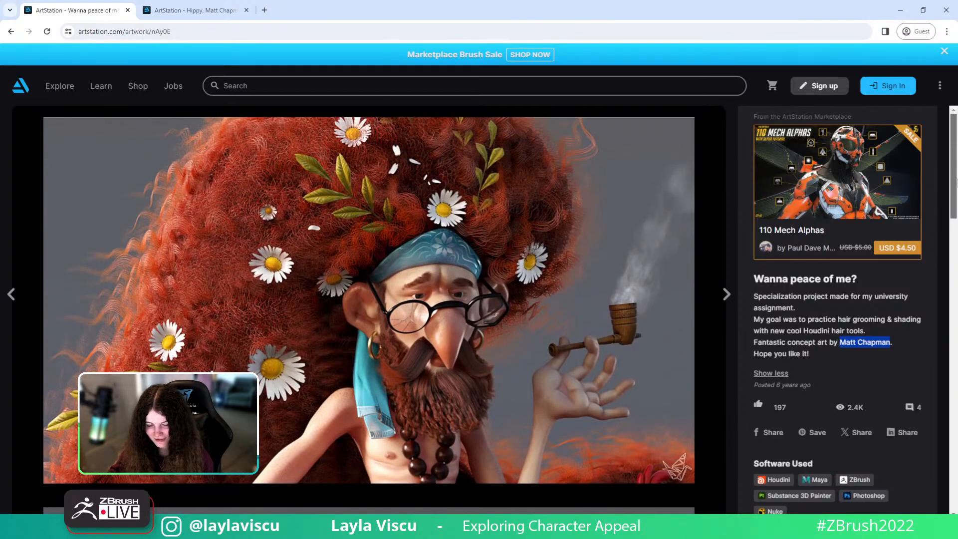
pyautogui.moveTo(955, 182)
pyautogui.mouseDown()
pyautogui.moveTo(953, 377)
pyautogui.moveTo(954, 168)
pyautogui.mouseUp()
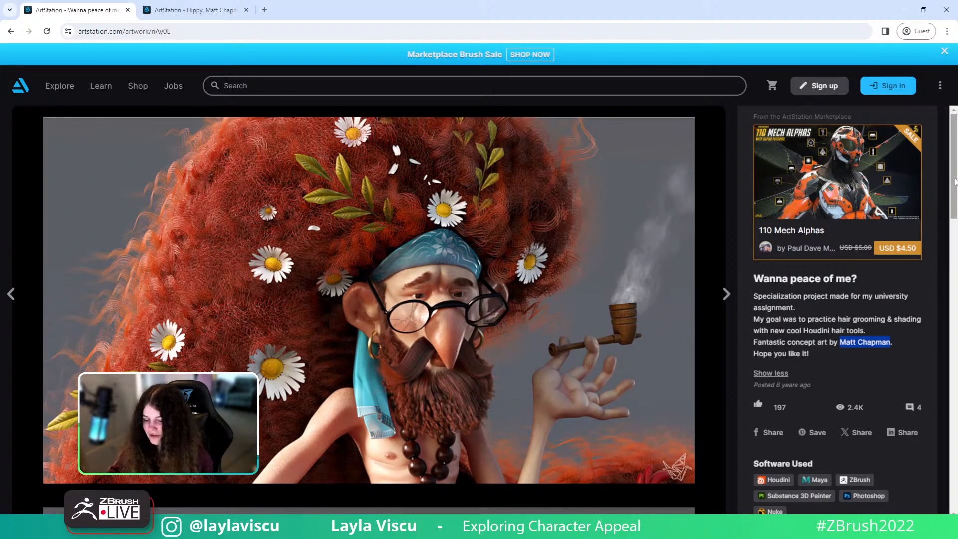
pyautogui.moveTo(954, 181)
pyautogui.mouseDown()
pyautogui.moveTo(955, 269)
pyautogui.moveTo(955, 175)
pyautogui.mouseUp()
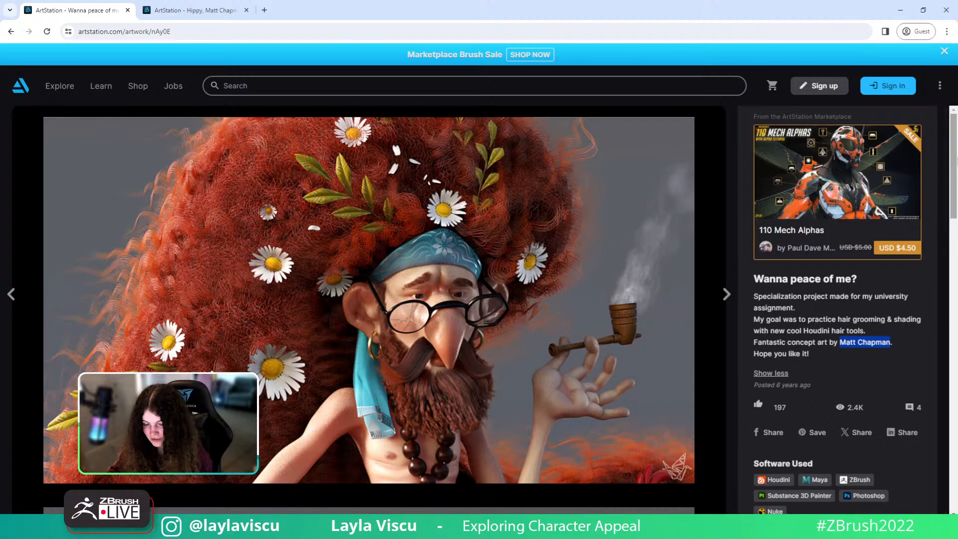
pyautogui.moveTo(956, 160); pyautogui.dragTo(916, 263)
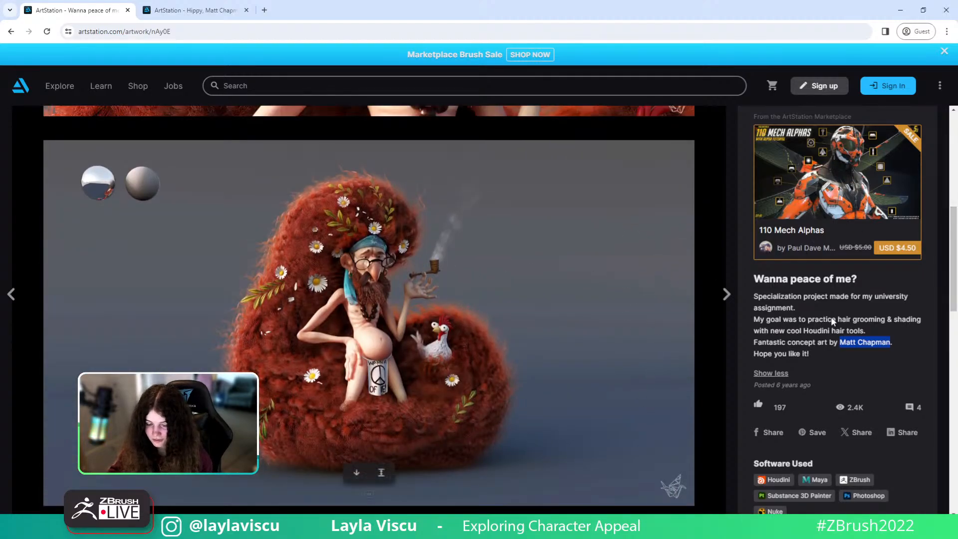
pyautogui.moveTo(954, 237); pyautogui.dragTo(957, 115)
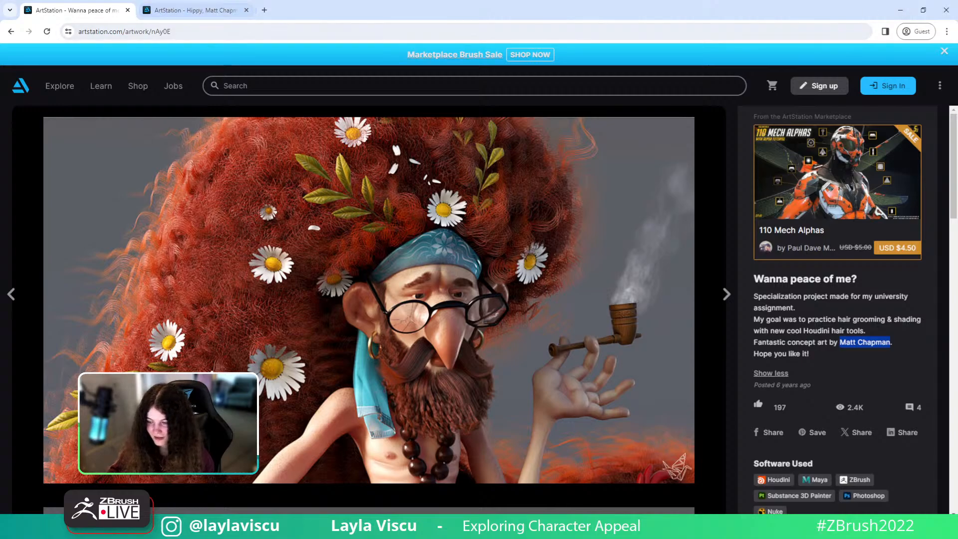
# Switch back to ZBrush and inspect the officer bust's face, hat and collar from front and three-quarter angles
pyautogui.click(902, 10)
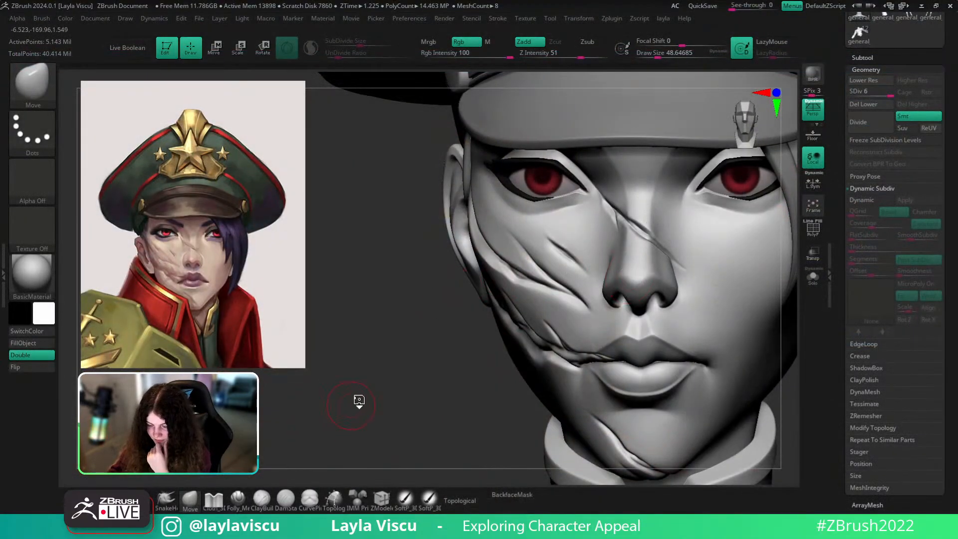
pyautogui.moveTo(412, 366); pyautogui.dragTo(335, 260, button='right')
pyautogui.moveTo(723, 372); pyautogui.dragTo(656, 355, button='right')
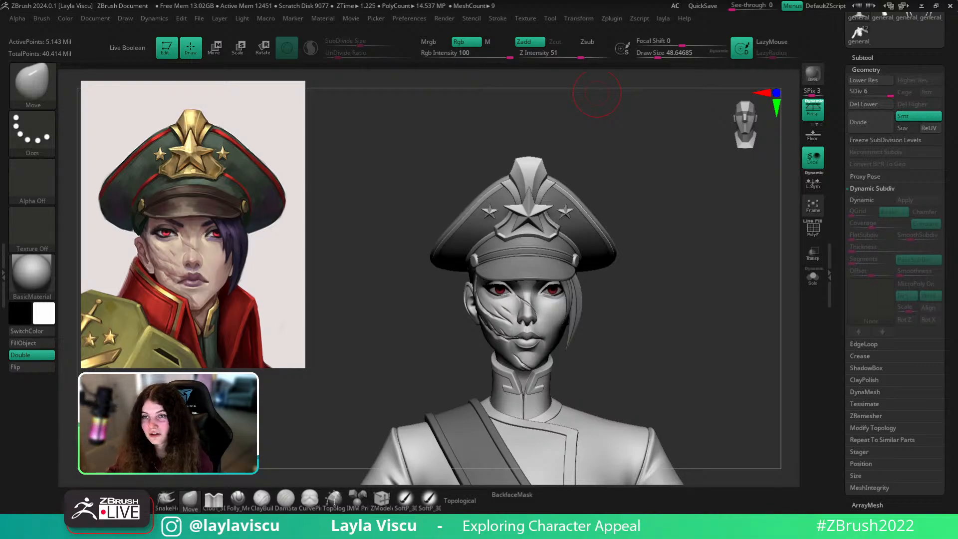
pyautogui.moveTo(662, 321)
pyautogui.mouseDown()
pyautogui.moveTo(659, 306)
pyautogui.moveTo(661, 319)
pyautogui.mouseUp()
pyautogui.keyDown('ctrl'); pyautogui.moveTo(669, 347); pyautogui.dragTo(673, 397, button='right'); pyautogui.keyUp('ctrl')
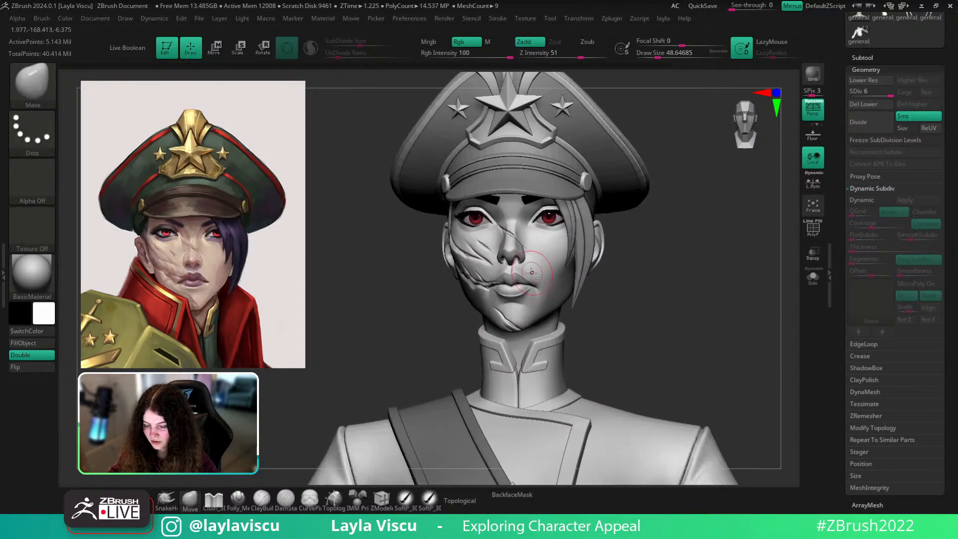
pyautogui.moveTo(531, 272); pyautogui.dragTo(636, 294, button='right')
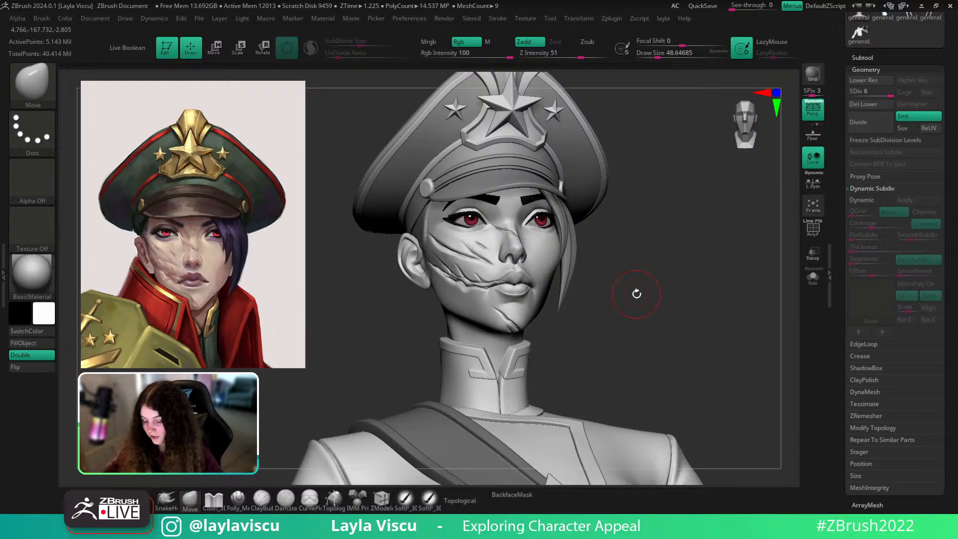
pyautogui.scroll(5, 955, 286)
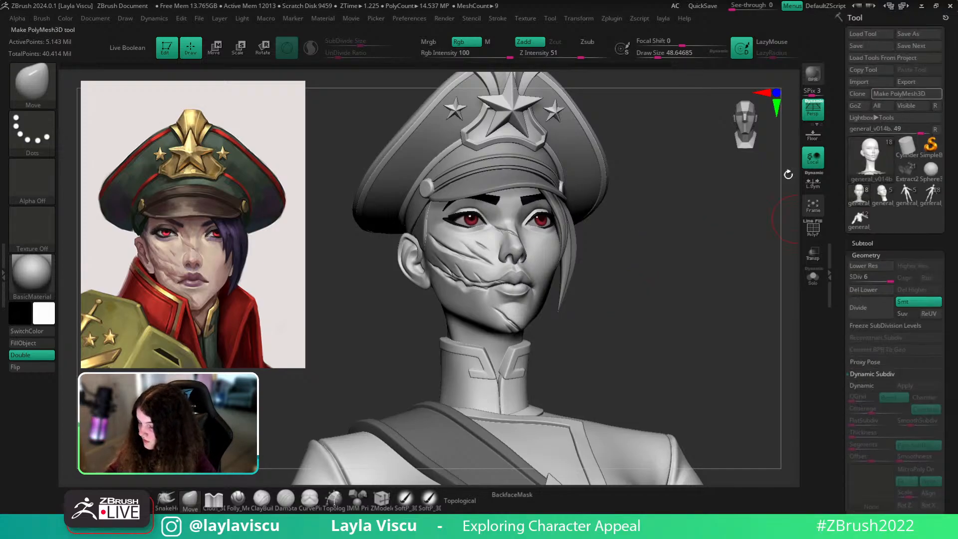
pyautogui.moveTo(665, 267); pyautogui.dragTo(648, 284, button='right')
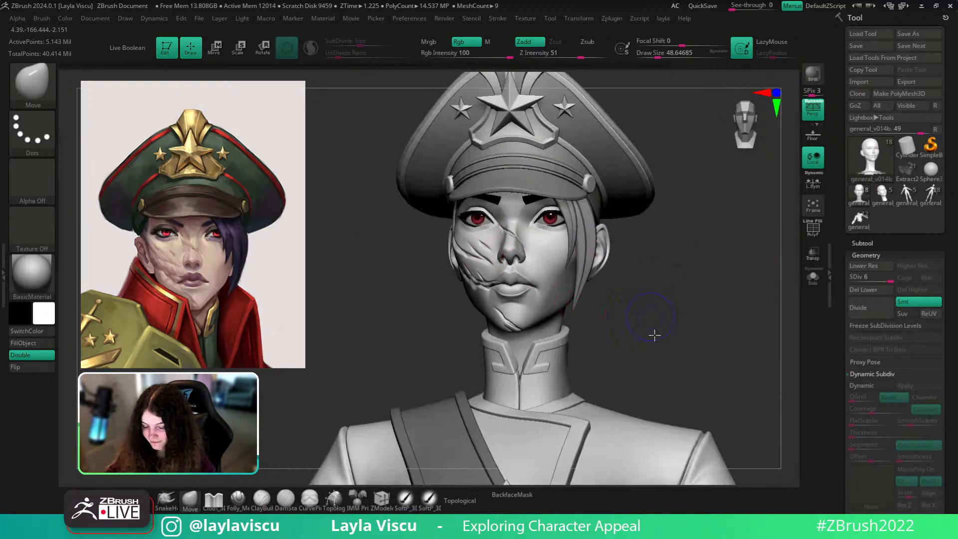
pyautogui.moveTo(654, 334); pyautogui.dragTo(626, 335, button='right')
pyautogui.press('b')
pyautogui.press('Escape')
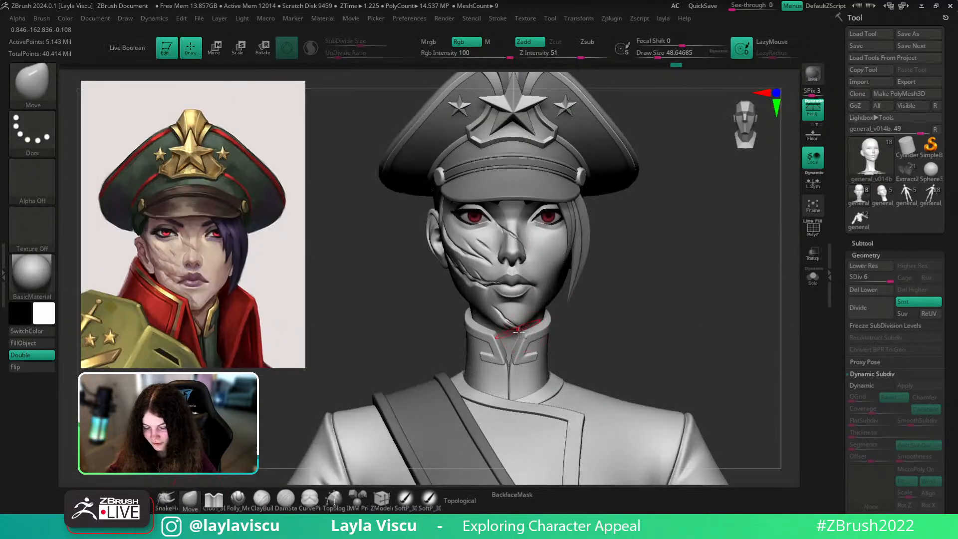
# Adjust the underside of the chin and the jawline with the Move brush at draw sizes of about 87 and 74
pyautogui.moveTo(522, 333)
pyautogui.keyDown('ctrl'); pyautogui.mouseDown(button='right')
pyautogui.moveTo(581, 365)
pyautogui.moveTo(494, 325)
pyautogui.mouseUp(button='right'); pyautogui.keyUp('ctrl')
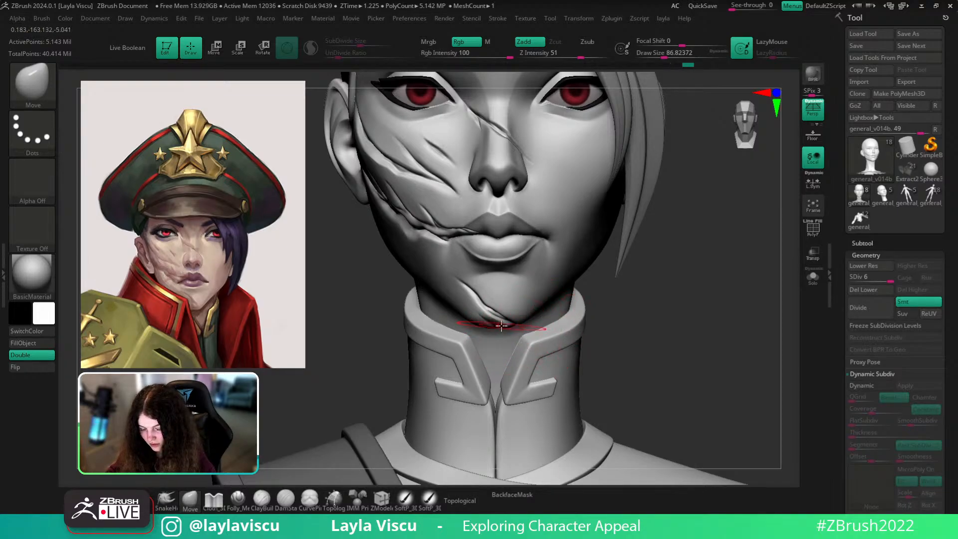
pyautogui.press('ctrl')
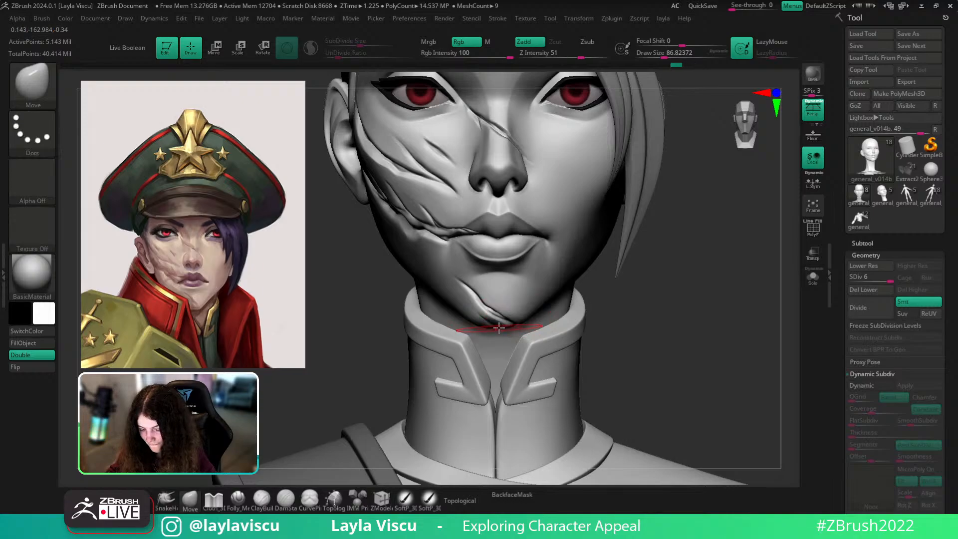
pyautogui.moveTo(581, 299)
pyautogui.keyDown('ctrl'); pyautogui.mouseDown(button='right')
pyautogui.moveTo(592, 344)
pyautogui.moveTo(575, 295)
pyautogui.mouseUp(button='right'); pyautogui.keyUp('ctrl')
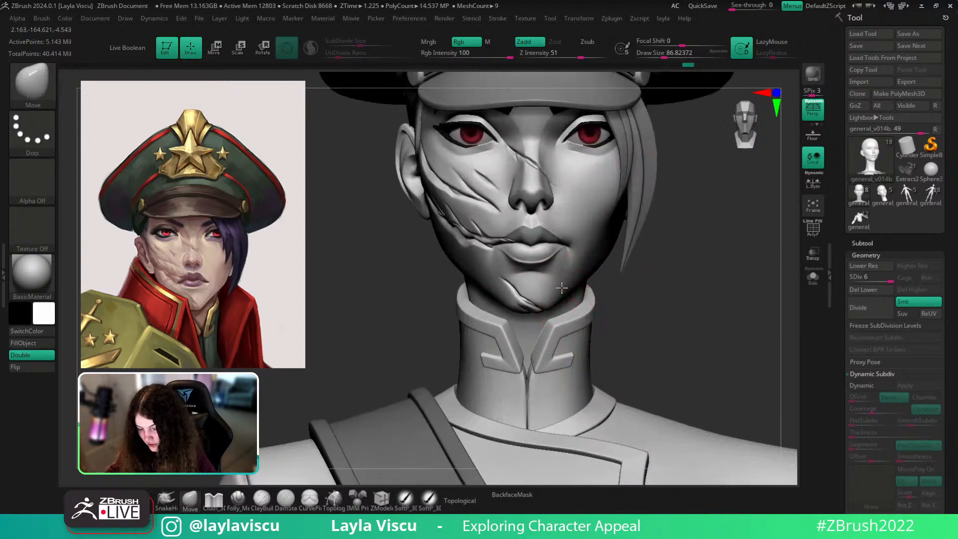
pyautogui.moveTo(611, 293); pyautogui.dragTo(604, 279, button='right')
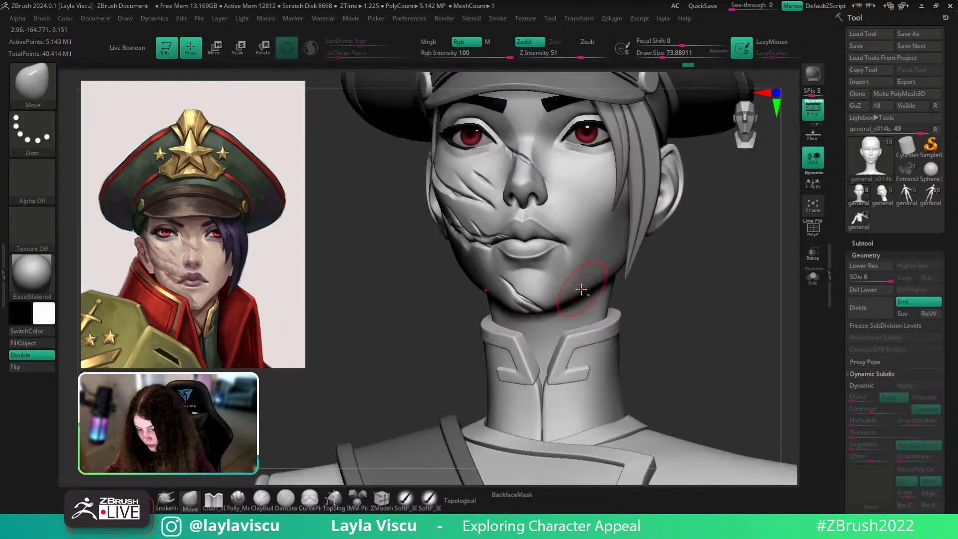
pyautogui.keyDown('shift'); pyautogui.moveTo(705, 299); pyautogui.dragTo(689, 331, button='right'); pyautogui.keyUp('shift')
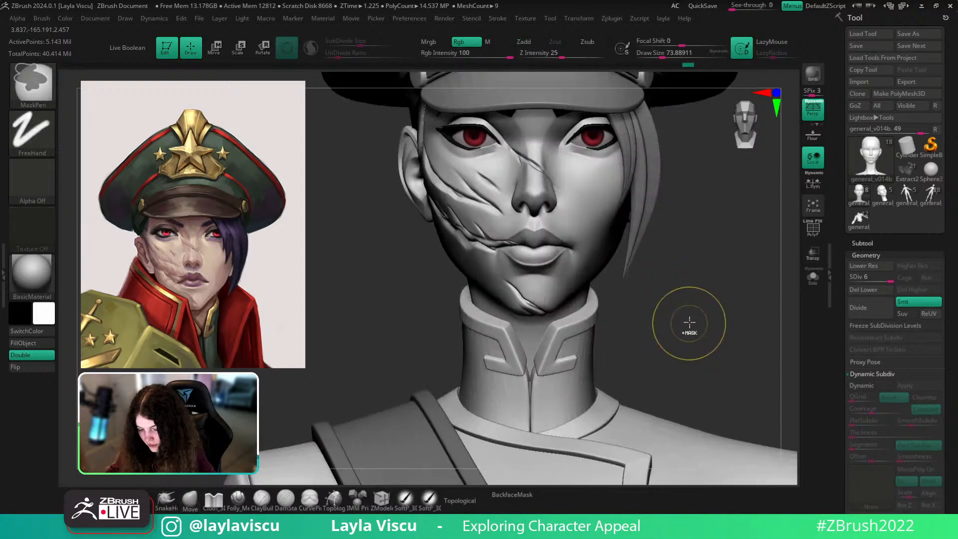
pyautogui.scroll(-5, 688, 285)
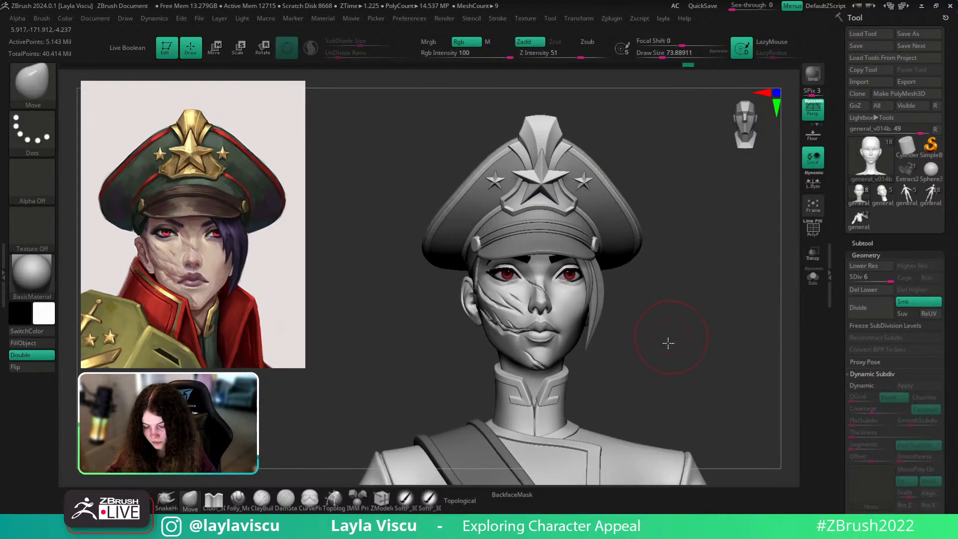
# Lower the head to subdivision level 4 and refine the nostril's outer edge with the Folly_Mech Cut brush at a draw size of about 90
pyautogui.moveTo(668, 343); pyautogui.dragTo(672, 355, button='right')
pyautogui.moveTo(573, 353)
pyautogui.keyDown('ctrl'); pyautogui.mouseDown(button='right')
pyautogui.moveTo(665, 357)
pyautogui.moveTo(671, 314)
pyautogui.moveTo(715, 342)
pyautogui.moveTo(559, 281)
pyautogui.moveTo(550, 268)
pyautogui.mouseUp(button='right'); pyautogui.keyUp('ctrl')
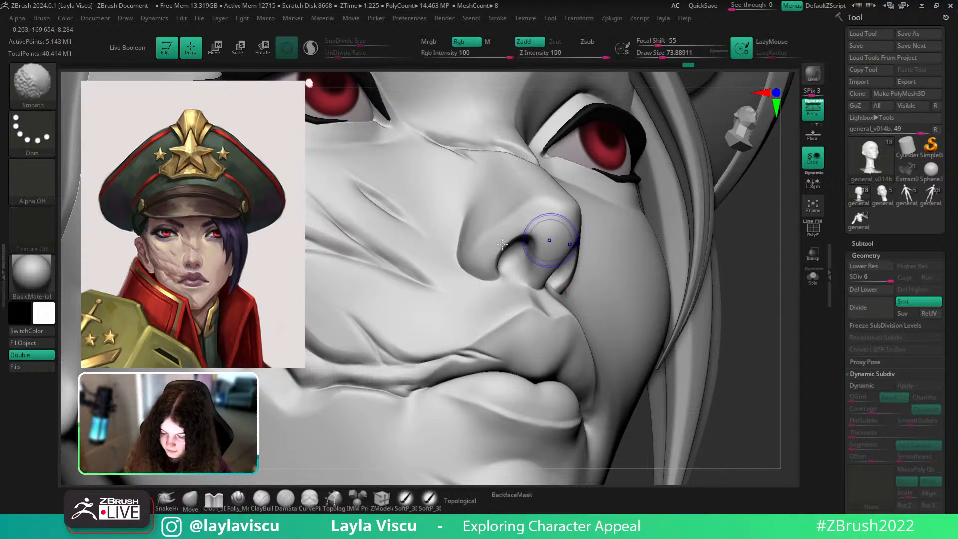
pyautogui.hotkey('shift', 'd')
pyautogui.hotkey('shift', 'd')
pyautogui.press('s')
pyautogui.moveTo(481, 269); pyautogui.dragTo(491, 272)
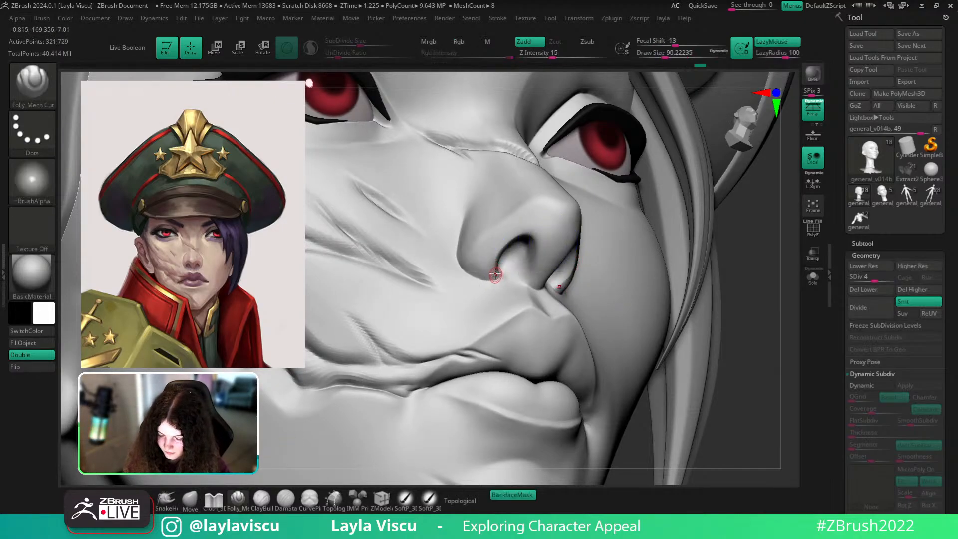
# Shape the nostril wing and nose tip with the Folly_Mech Cut brush at a draw size of about 286, undoing the last stroke
pyautogui.press('s')
pyautogui.moveTo(560, 273); pyautogui.dragTo(577, 269)
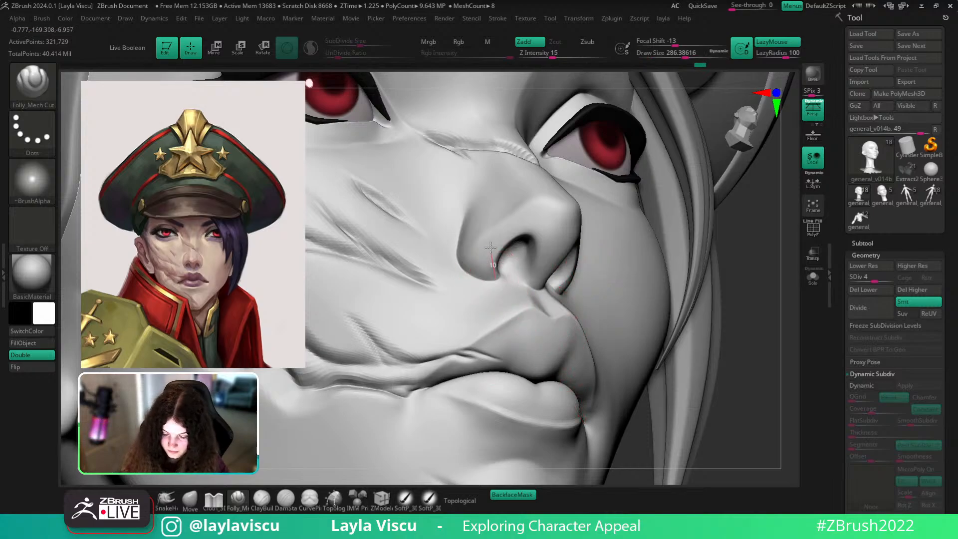
pyautogui.moveTo(492, 220); pyautogui.dragTo(496, 209)
pyautogui.moveTo(499, 250); pyautogui.dragTo(500, 247)
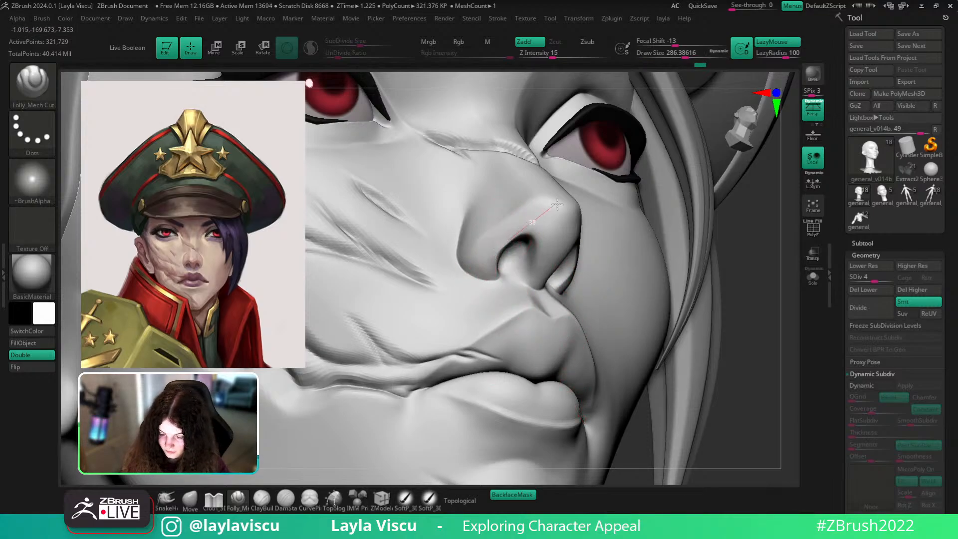
pyautogui.moveTo(545, 285); pyautogui.dragTo(541, 298)
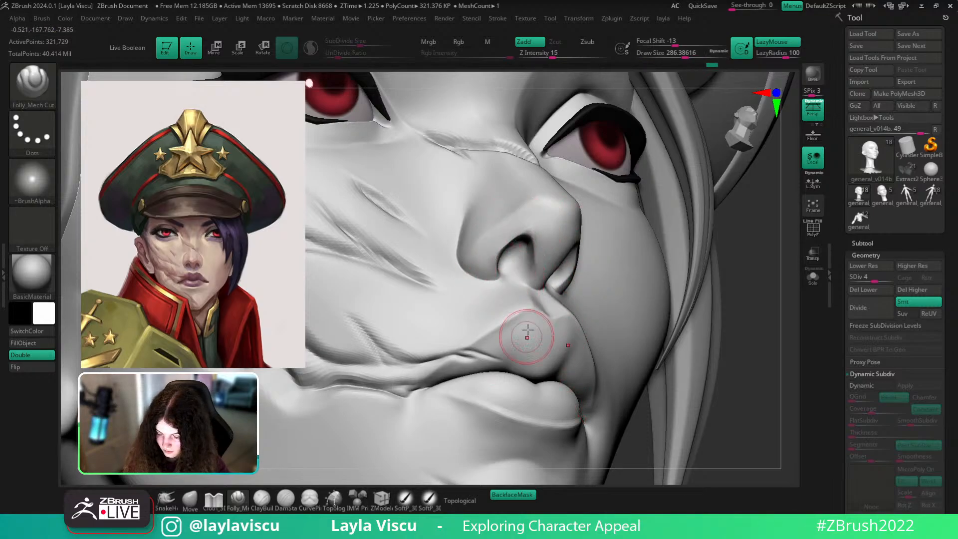
pyautogui.hotkey('ctrl', 'z')
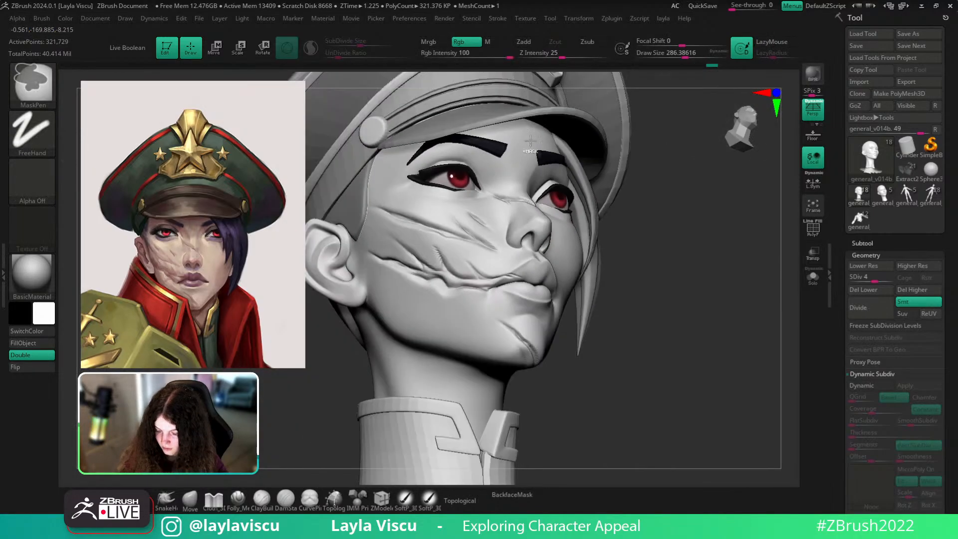
# Flatten the planes of the nose tip and nostril with the hPolish brush at a draw size of about 31
pyautogui.moveTo(689, 319); pyautogui.dragTo(732, 325)
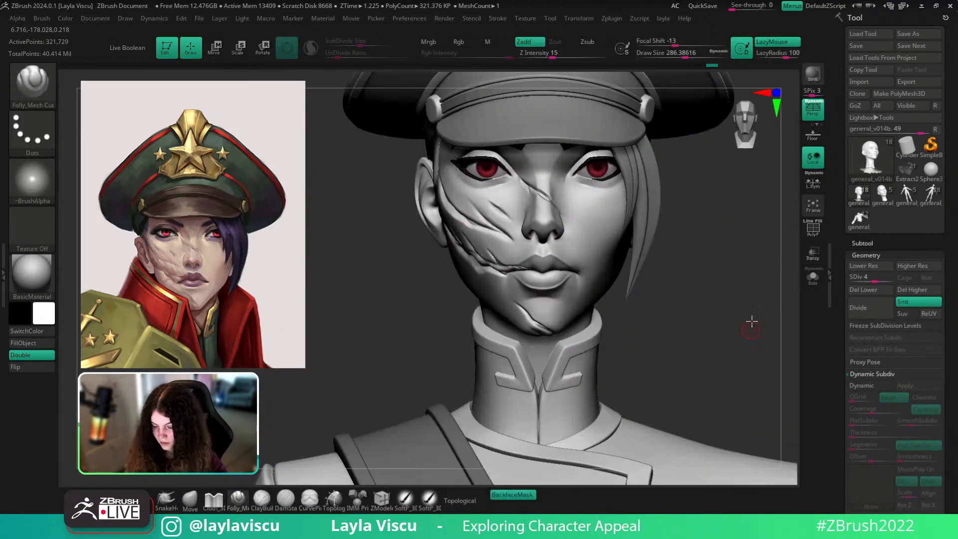
pyautogui.press('b')
pyautogui.press('h')
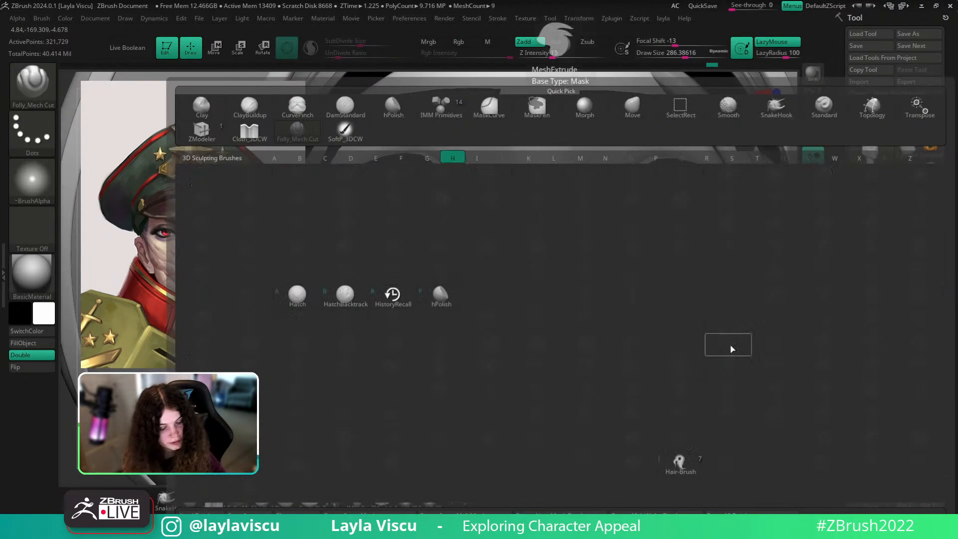
pyautogui.press('p')
pyautogui.moveTo(788, 259); pyautogui.dragTo(731, 265)
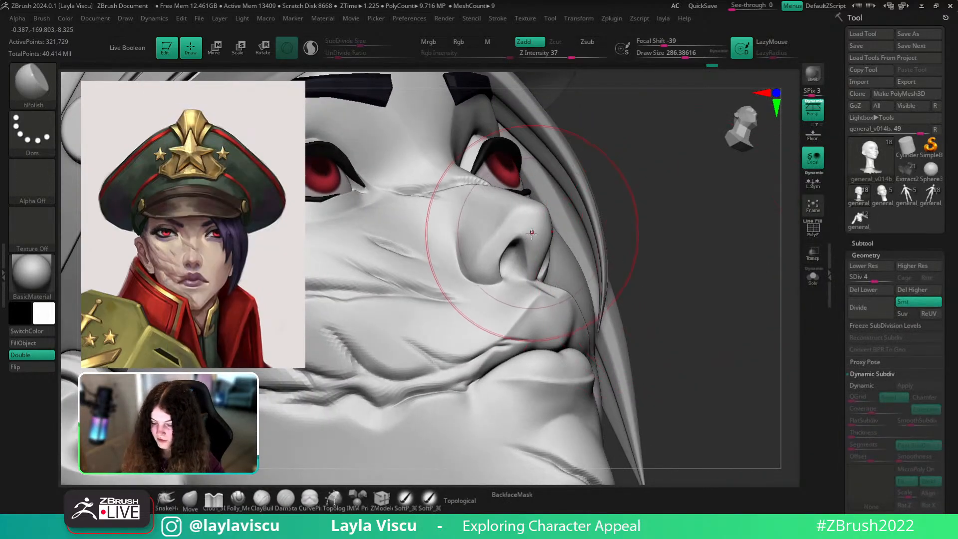
pyautogui.press('s')
pyautogui.moveTo(532, 234); pyautogui.dragTo(512, 234)
pyautogui.moveTo(654, 176); pyautogui.dragTo(643, 220)
pyautogui.press('s')
pyautogui.moveTo(529, 235); pyautogui.dragTo(497, 260)
pyautogui.moveTo(678, 211); pyautogui.dragTo(670, 218)
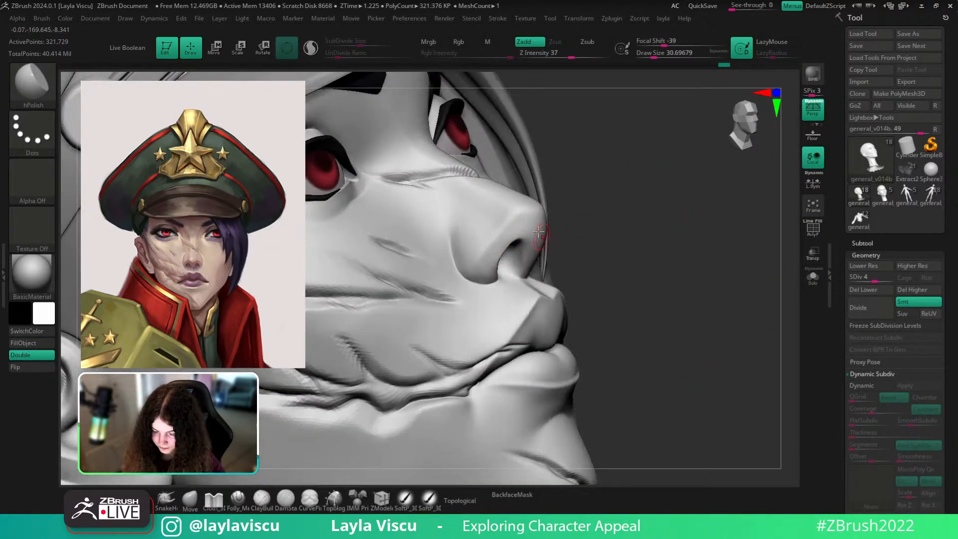
pyautogui.moveTo(527, 218); pyautogui.dragTo(506, 248)
# Examine the nose and scarred cheek in profile, from a low three-quarter angle and from the front
pyautogui.moveTo(579, 190); pyautogui.dragTo(648, 202)
pyautogui.keyDown('ctrl'); pyautogui.moveTo(657, 207); pyautogui.dragTo(665, 221, button='right'); pyautogui.keyUp('ctrl')
pyautogui.moveTo(624, 242); pyautogui.dragTo(583, 242)
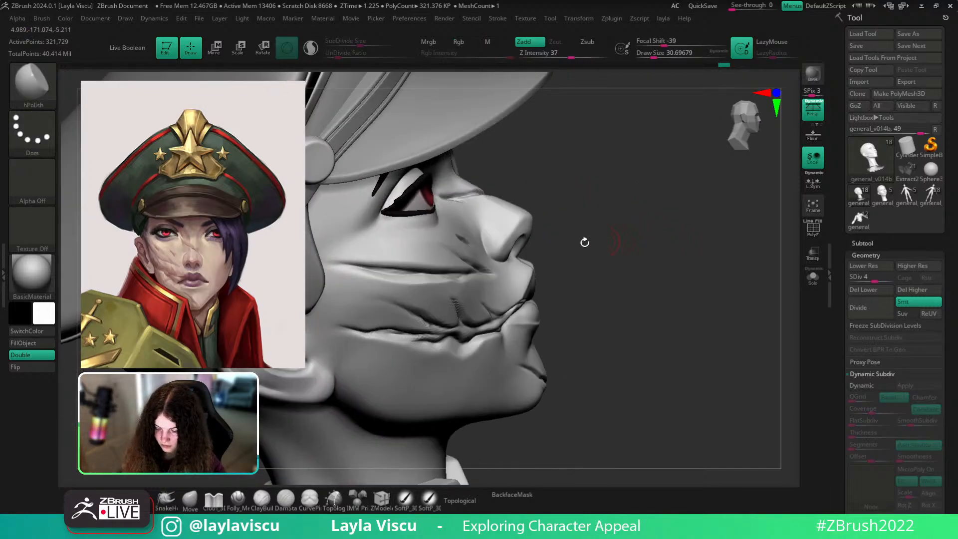
pyautogui.keyDown('ctrl'); pyautogui.moveTo(645, 231); pyautogui.dragTo(665, 232, button='right'); pyautogui.keyUp('ctrl')
pyautogui.moveTo(664, 233); pyautogui.dragTo(739, 293)
pyautogui.keyDown('ctrl'); pyautogui.moveTo(740, 293); pyautogui.dragTo(743, 319, button='right'); pyautogui.keyUp('ctrl')
pyautogui.moveTo(747, 232); pyautogui.dragTo(750, 236)
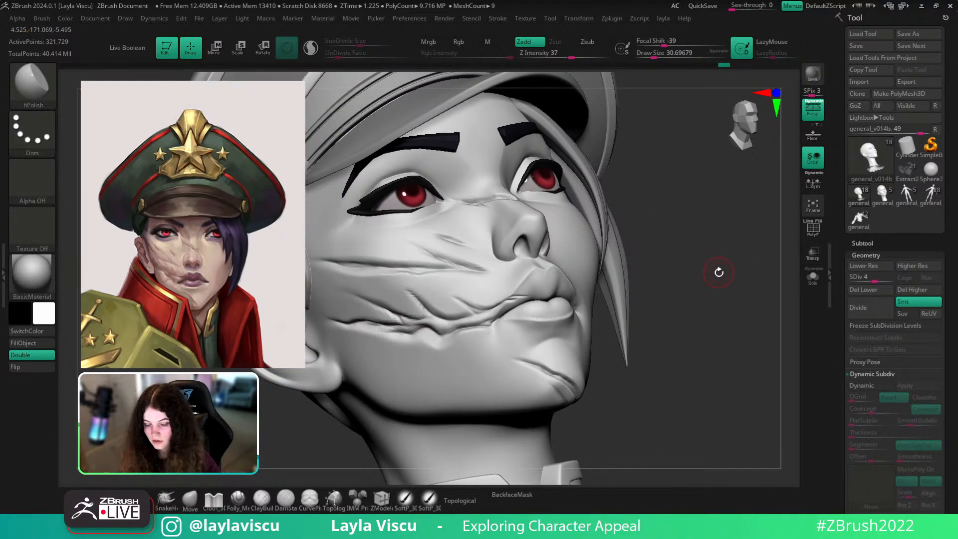
pyautogui.moveTo(725, 263); pyautogui.dragTo(719, 375)
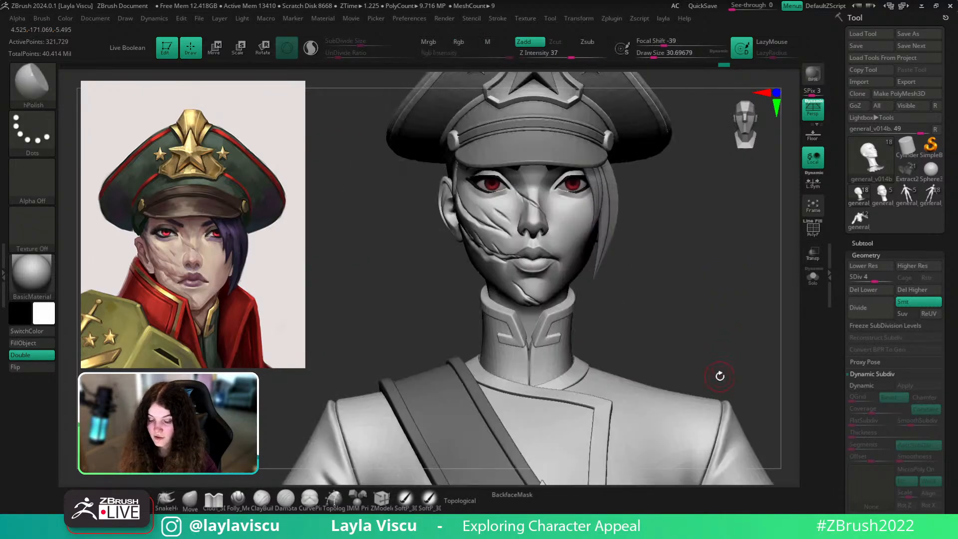
# Compare the officer bust's face, cap and collar with the reference illustration from front and three-quarter views
pyautogui.moveTo(717, 306); pyautogui.dragTo(689, 199)
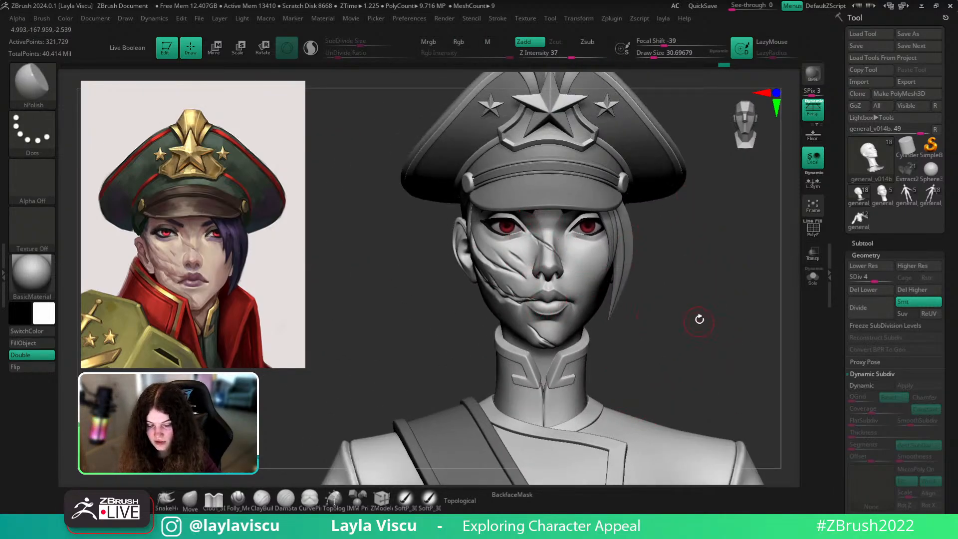
pyautogui.moveTo(699, 320)
pyautogui.mouseDown()
pyautogui.moveTo(708, 319)
pyautogui.moveTo(698, 362)
pyautogui.mouseUp()
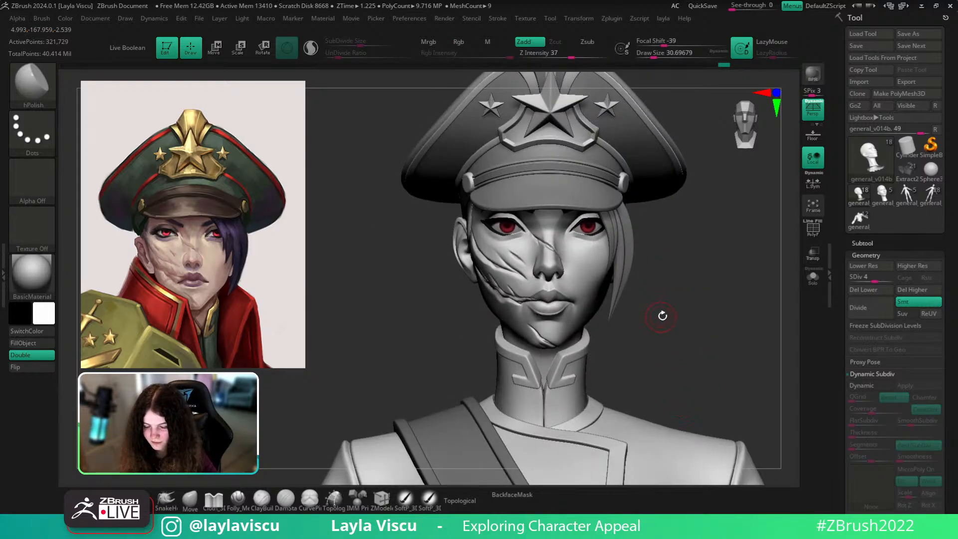
pyautogui.moveTo(688, 336)
pyautogui.mouseDown()
pyautogui.moveTo(710, 325)
pyautogui.moveTo(697, 329)
pyautogui.mouseUp()
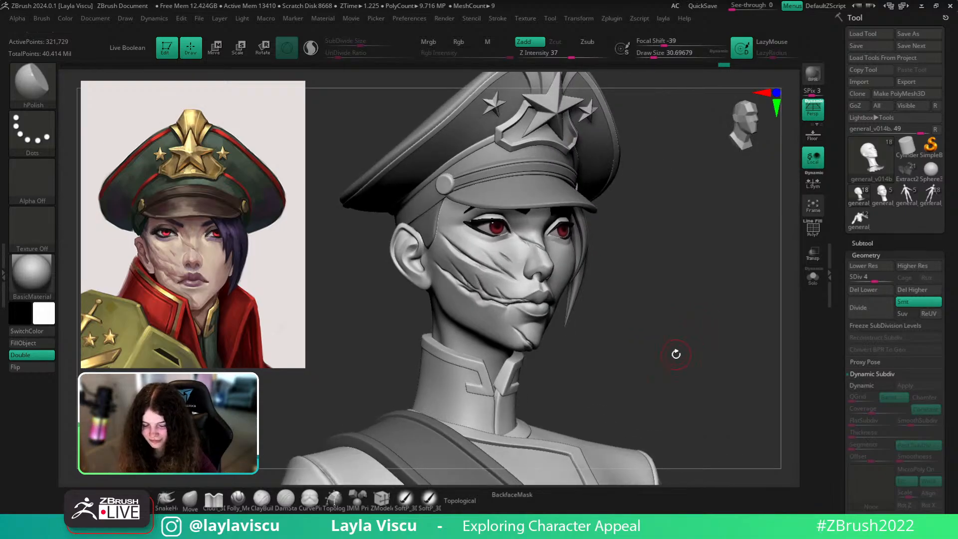
pyautogui.keyDown('shift'); pyautogui.moveTo(685, 283); pyautogui.dragTo(718, 293); pyautogui.keyUp('shift')
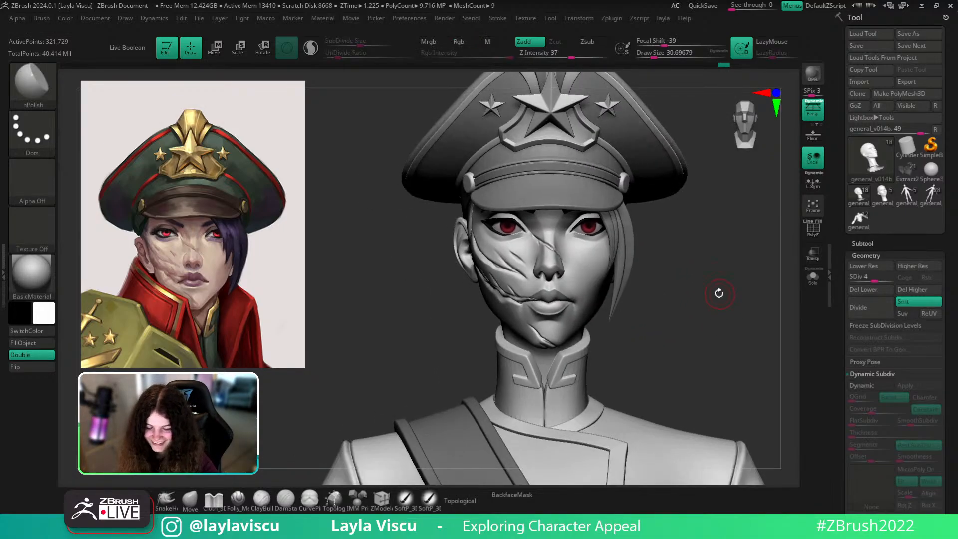
pyautogui.keyDown('ctrl'); pyautogui.moveTo(690, 302); pyautogui.dragTo(644, 349, button='right'); pyautogui.keyUp('ctrl')
pyautogui.moveTo(727, 341); pyautogui.dragTo(717, 360)
pyautogui.keyDown('ctrl'); pyautogui.moveTo(717, 360); pyautogui.dragTo(690, 316, button='right'); pyautogui.keyUp('ctrl')
pyautogui.moveTo(690, 316)
pyautogui.mouseDown()
pyautogui.moveTo(691, 338)
pyautogui.moveTo(690, 329)
pyautogui.mouseUp()
pyautogui.moveTo(690, 329)
pyautogui.keyDown('ctrl'); pyautogui.mouseDown(button='right')
pyautogui.moveTo(694, 348)
pyautogui.moveTo(695, 336)
pyautogui.mouseUp(button='right'); pyautogui.keyUp('ctrl')
pyautogui.moveTo(695, 336); pyautogui.dragTo(697, 348)
pyautogui.keyDown('ctrl'); pyautogui.moveTo(697, 349); pyautogui.dragTo(697, 351, button='right'); pyautogui.keyUp('ctrl')
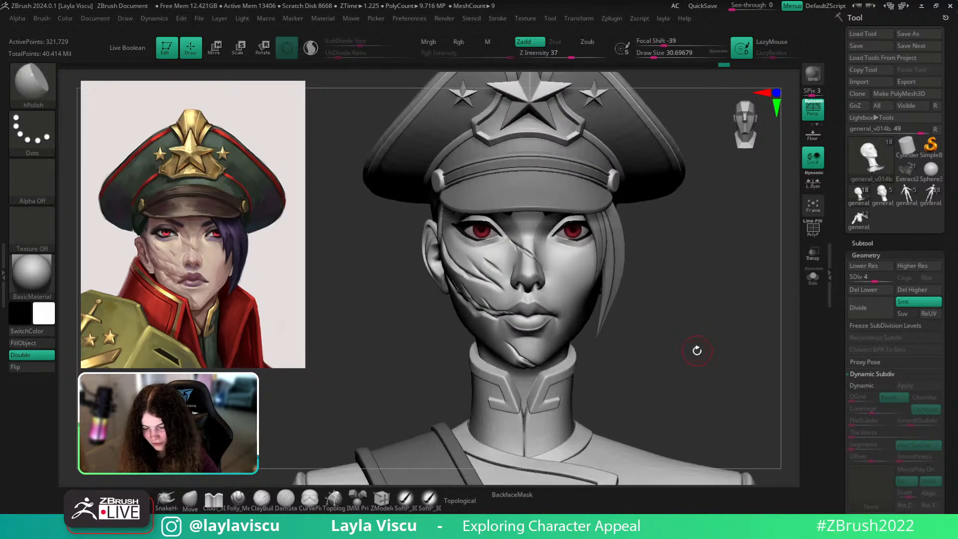
# Hide the cap subtool and compare the head with and without it
pyautogui.click(862, 243)
pyautogui.click(937, 195)
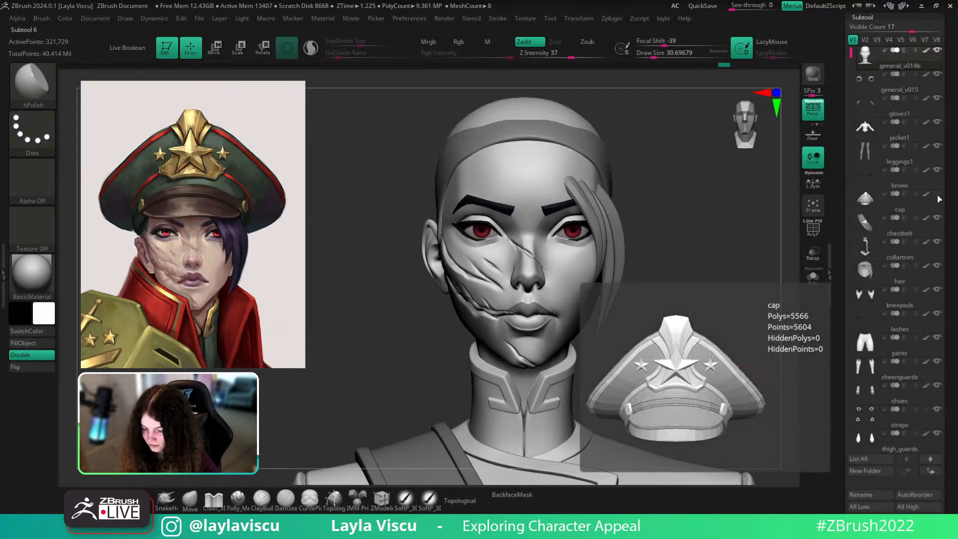
pyautogui.click(937, 195)
pyautogui.click(937, 195)
pyautogui.keyDown('ctrl'); pyautogui.moveTo(675, 320); pyautogui.dragTo(688, 274, button='right'); pyautogui.keyUp('ctrl')
pyautogui.moveTo(688, 274); pyautogui.dragTo(793, 264, button='right')
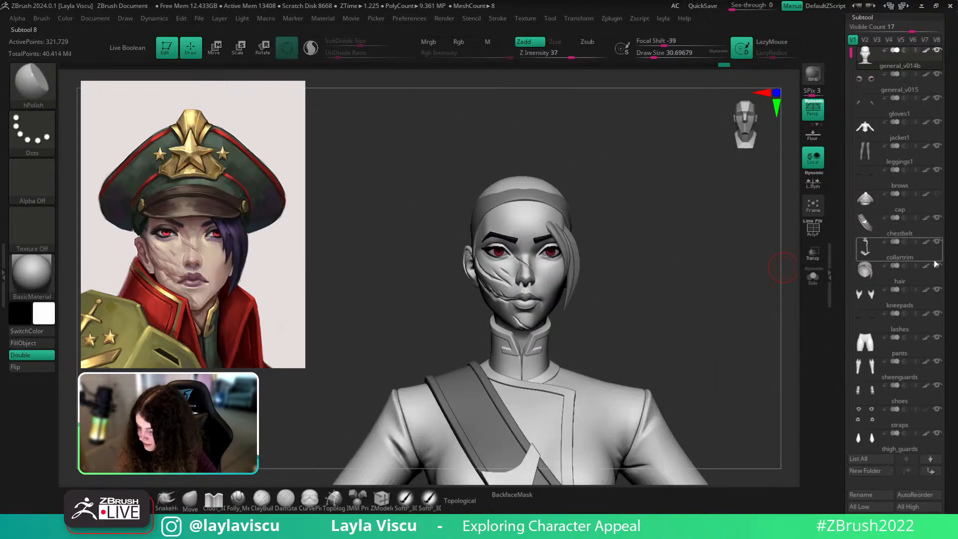
# Show the cap for comparison, make the brows the active subtool and hide the cap again
pyautogui.click(938, 195)
pyautogui.click(919, 208)
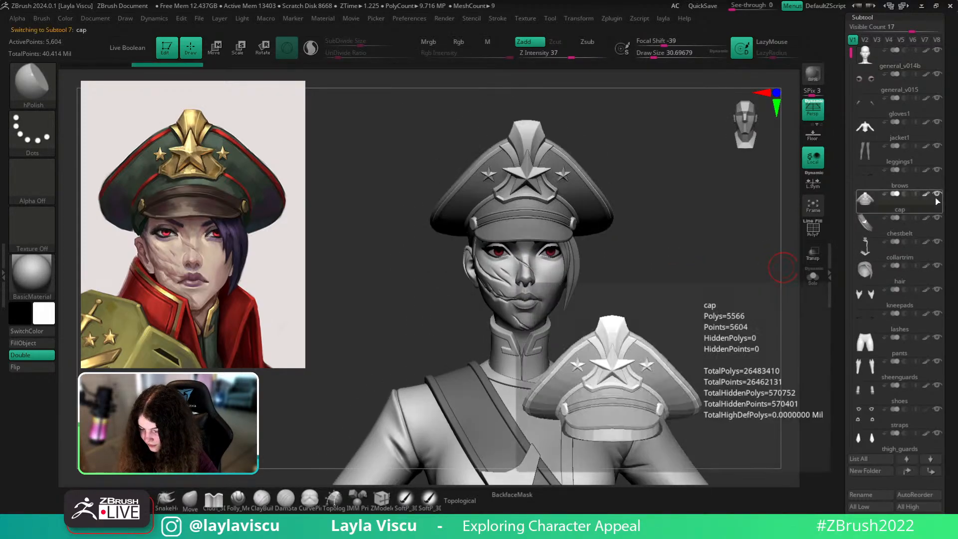
pyautogui.click(919, 185)
pyautogui.click(937, 194)
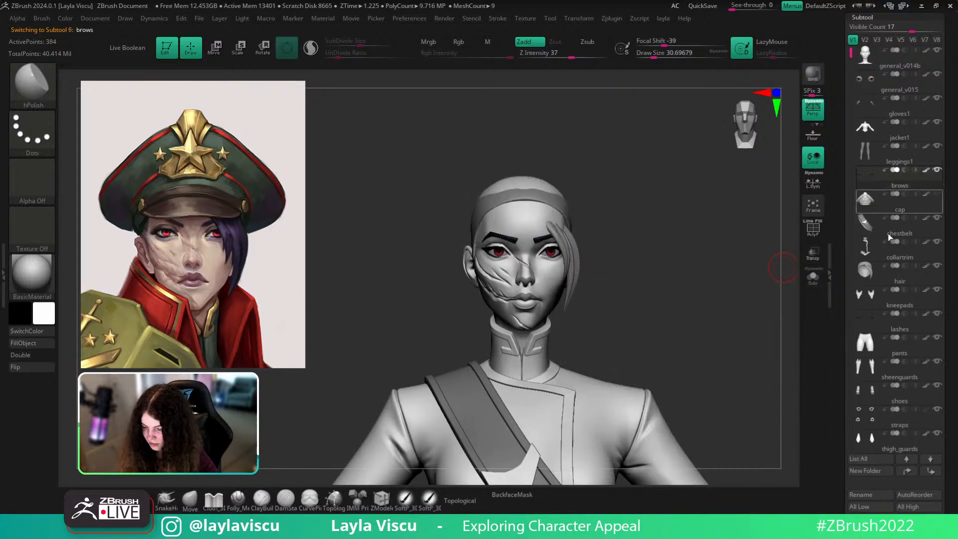
# Select the hair subtool and hide it to expose the bare head
pyautogui.moveTo(684, 340); pyautogui.dragTo(645, 365, button='right')
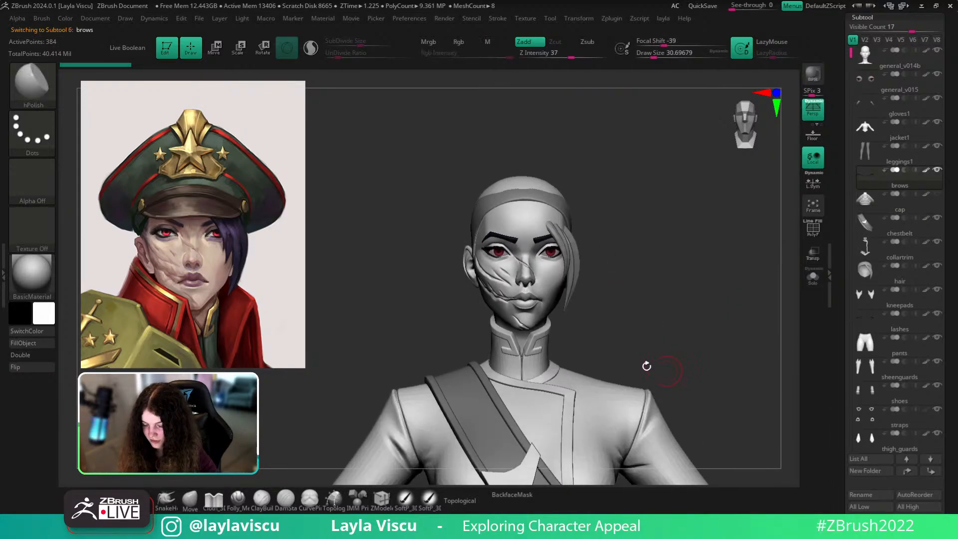
pyautogui.keyDown('alt'); pyautogui.click(571, 267); pyautogui.keyUp('alt')
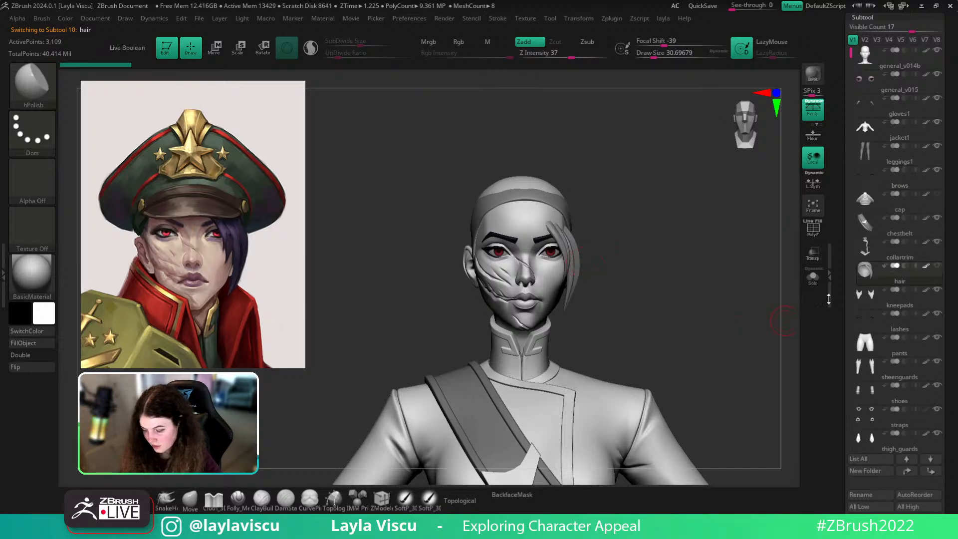
pyautogui.click(935, 266)
pyautogui.moveTo(702, 336)
pyautogui.mouseDown(button='right')
pyautogui.moveTo(664, 335)
pyautogui.moveTo(690, 345)
pyautogui.mouseUp(button='right')
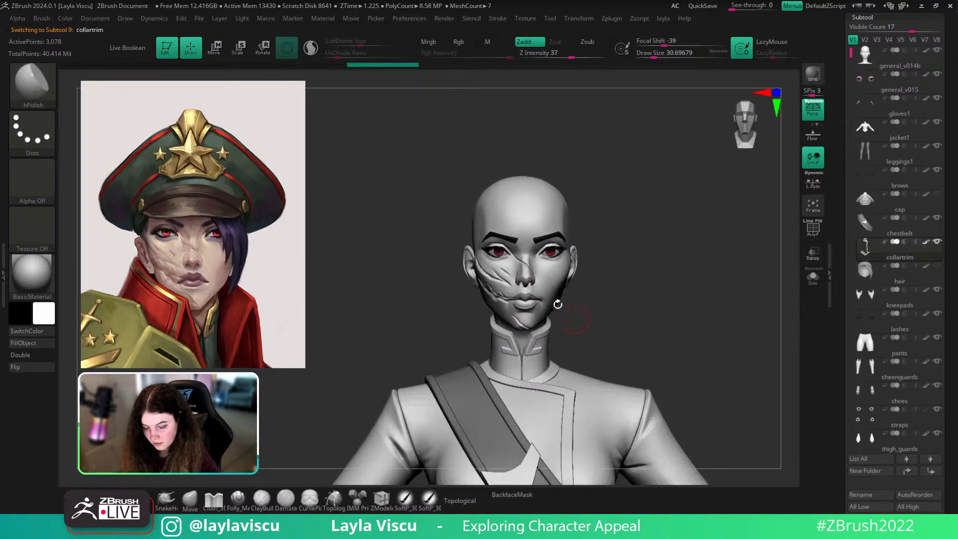
pyautogui.moveTo(559, 304)
pyautogui.keyDown('ctrl'); pyautogui.mouseDown(button='right')
pyautogui.moveTo(626, 321)
pyautogui.moveTo(657, 349)
pyautogui.moveTo(652, 316)
pyautogui.moveTo(654, 334)
pyautogui.moveTo(637, 320)
pyautogui.mouseUp(button='right'); pyautogui.keyUp('ctrl')
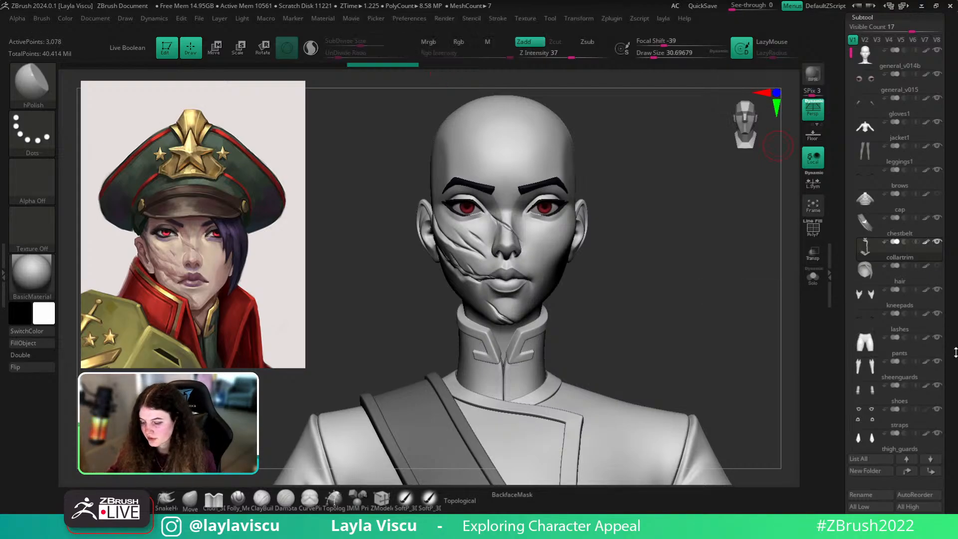
# Select the general_v014b head subtool, open its layer settings and raise its mesh by two subdivision levels
pyautogui.scroll(-10, 948, 217)
pyautogui.keyDown('alt'); pyautogui.click(598, 278); pyautogui.keyUp('alt')
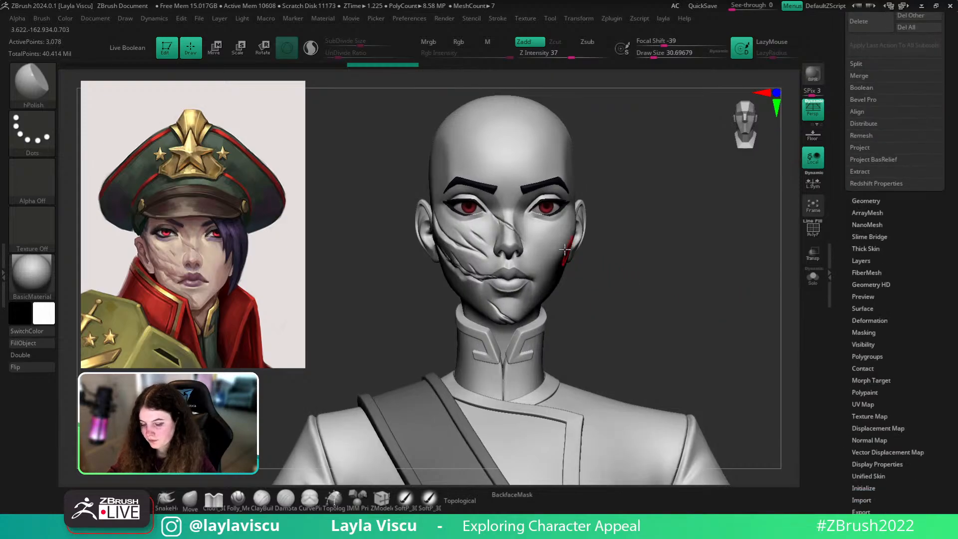
pyautogui.click(880, 259)
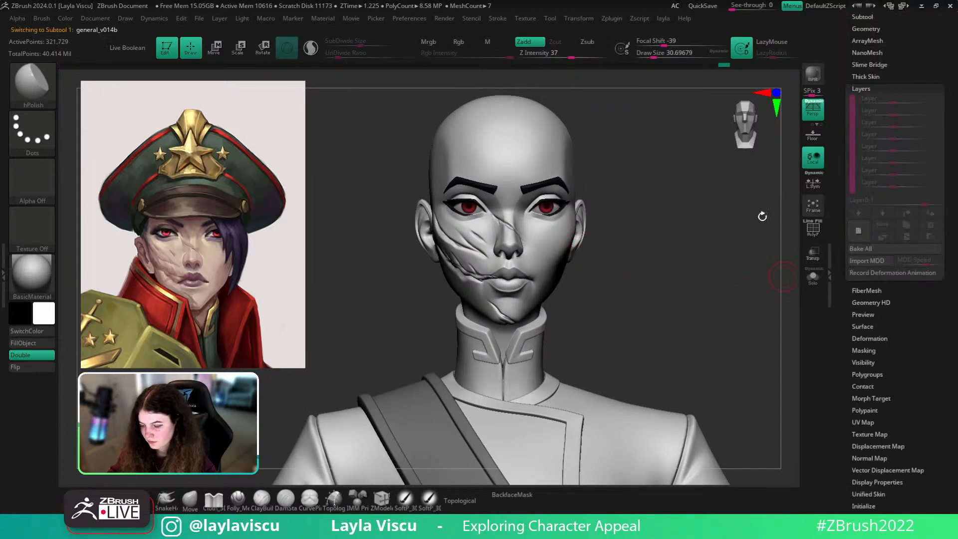
pyautogui.hotkey('ctrl', 'd')
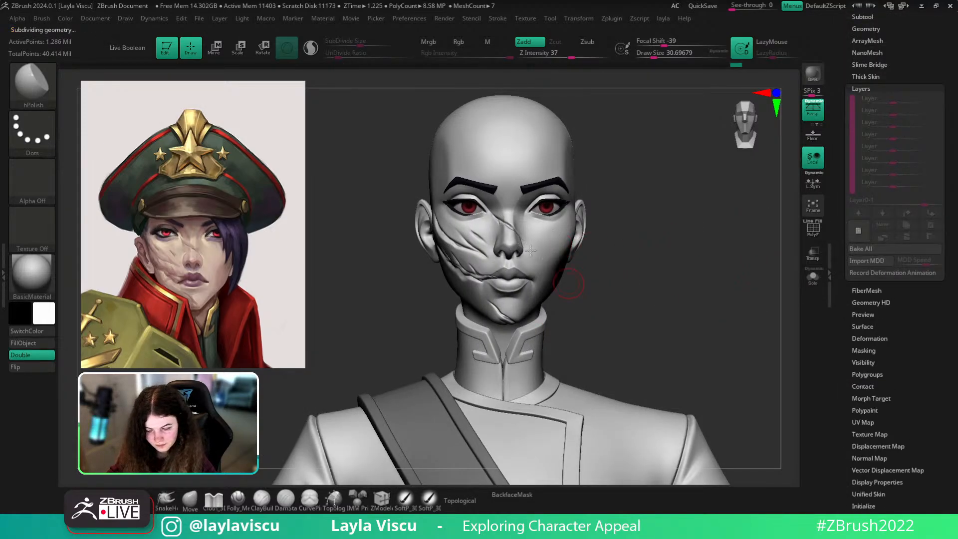
pyautogui.hotkey('ctrl', 'd')
# Make jacket1 the active subtool and isolate it in Solo mode with the torso framed
pyautogui.keyDown('ctrl'); pyautogui.moveTo(675, 302); pyautogui.dragTo(507, 364, button='right'); pyautogui.keyUp('ctrl')
pyautogui.keyDown('alt'); pyautogui.click(507, 364); pyautogui.keyUp('alt')
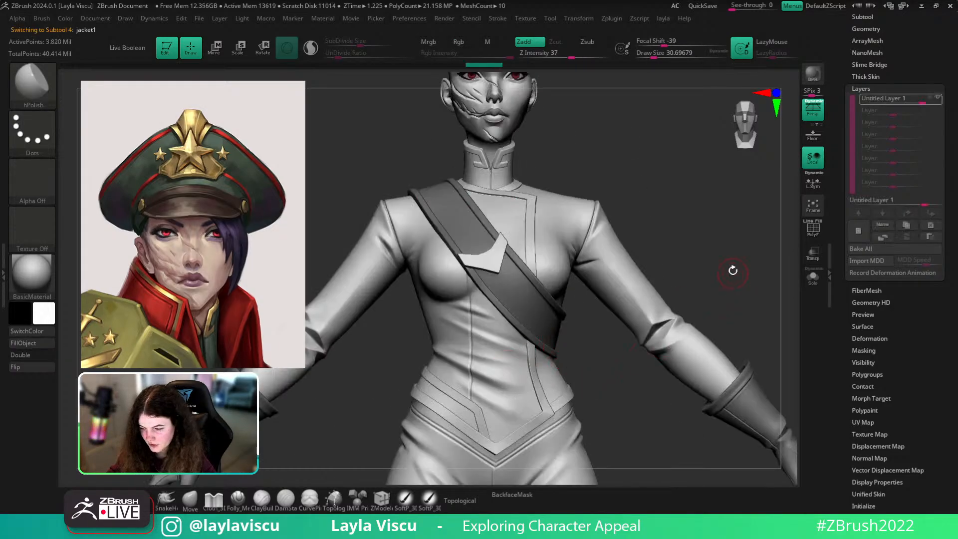
pyautogui.moveTo(731, 270); pyautogui.dragTo(768, 267, button='right')
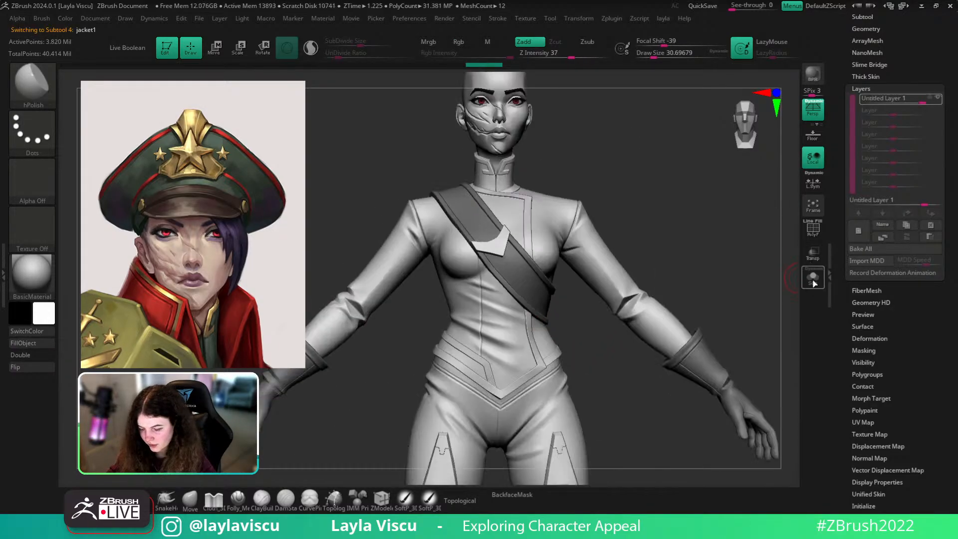
pyautogui.click(812, 277)
pyautogui.keyDown('ctrl'); pyautogui.moveTo(600, 336); pyautogui.dragTo(630, 363, button='right'); pyautogui.keyUp('ctrl')
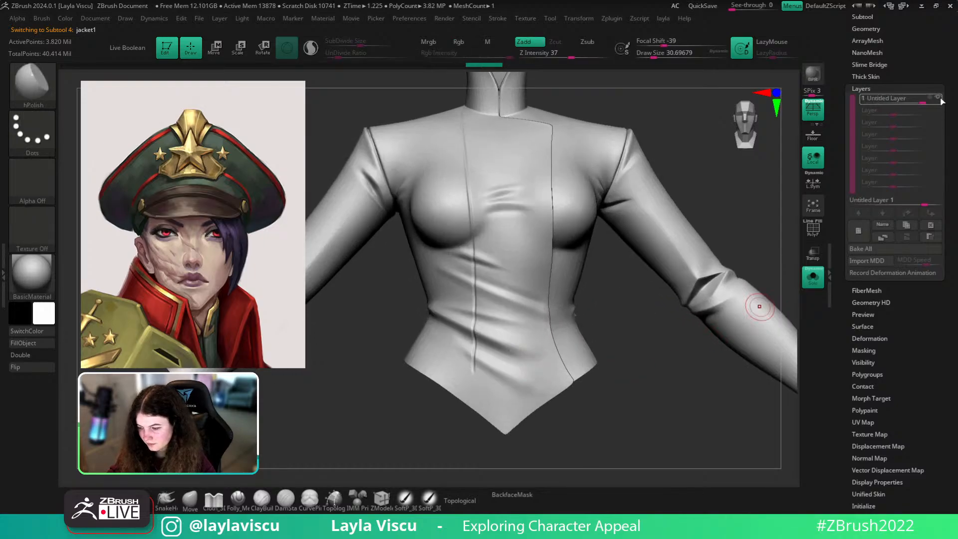
# Add a second layer to the jacket and carve a diagonal crease across the lower torso with the DamStandard brush
pyautogui.moveTo(938, 103)
pyautogui.click(522, 226)
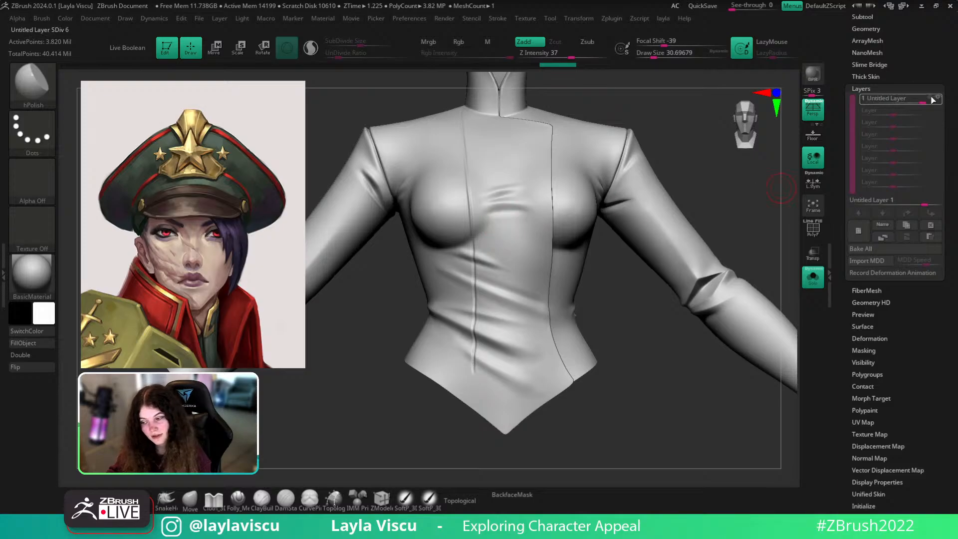
pyautogui.click(858, 231)
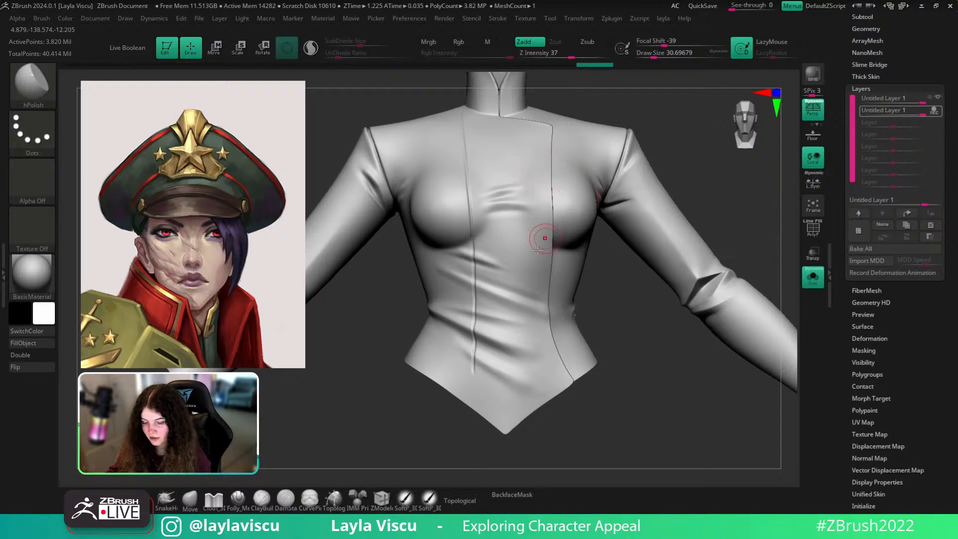
pyautogui.press('b')
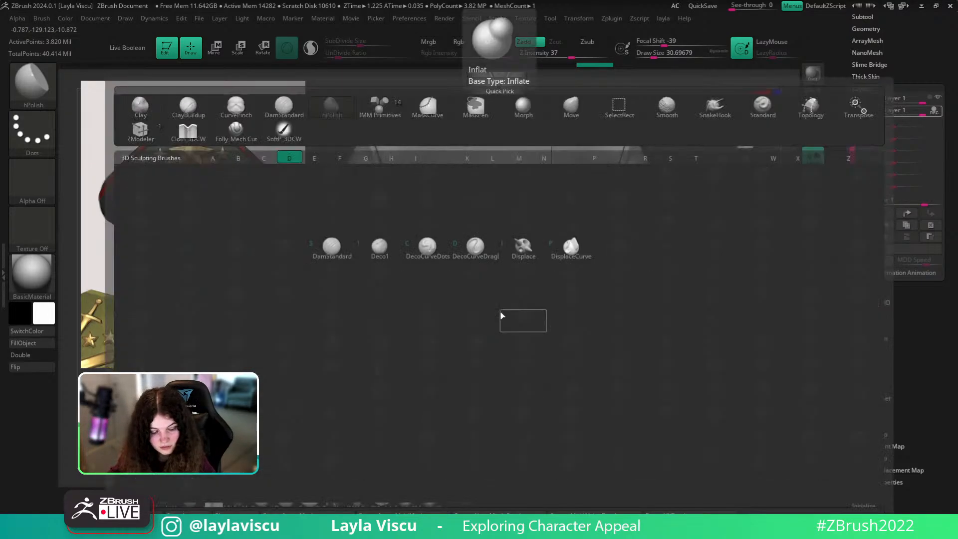
pyautogui.press('d')
pyautogui.press('s')
pyautogui.moveTo(508, 277); pyautogui.dragTo(479, 388)
# Switch the new layer off and on to compare the jacket with and without the diagonal crease, and resume recording
pyautogui.click(938, 110)
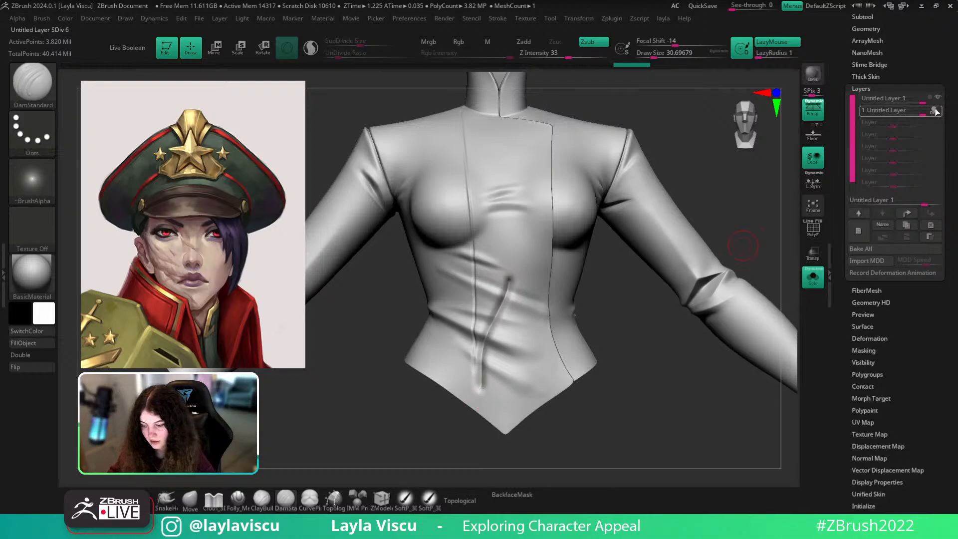
pyautogui.click(938, 111)
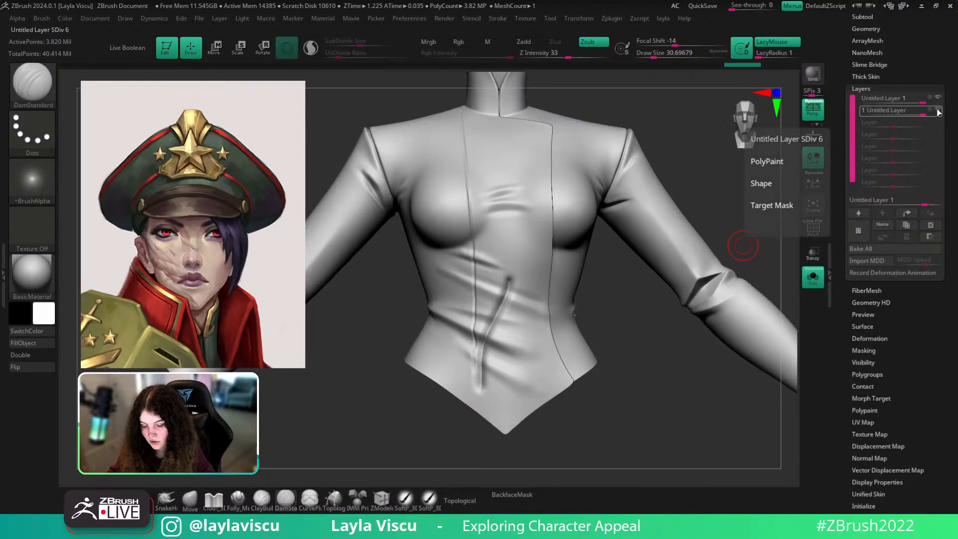
pyautogui.click(937, 110)
pyautogui.click(937, 111)
pyautogui.click(937, 110)
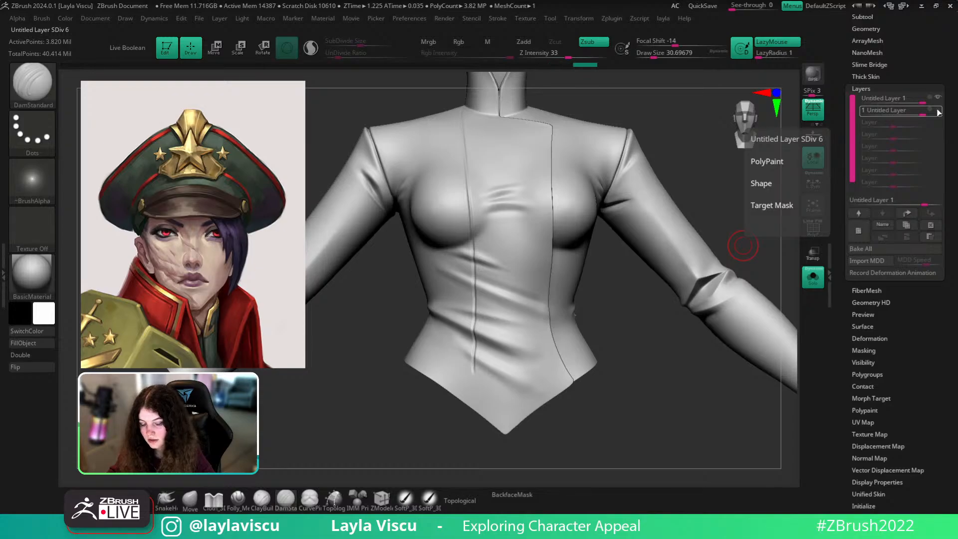
pyautogui.click(937, 111)
# Enlarge the draw size to about 87, smooth the seam beside the diagonal crease on the layer, and end its recording
pyautogui.press('s')
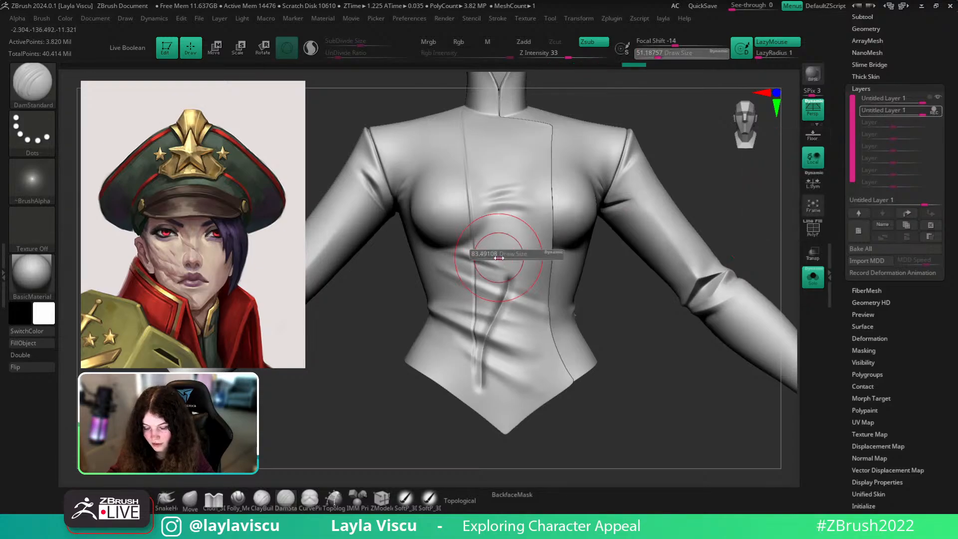
pyautogui.moveTo(499, 258); pyautogui.dragTo(499, 258)
pyautogui.keyDown('shift'); pyautogui.moveTo(513, 295); pyautogui.dragTo(502, 317); pyautogui.keyUp('shift')
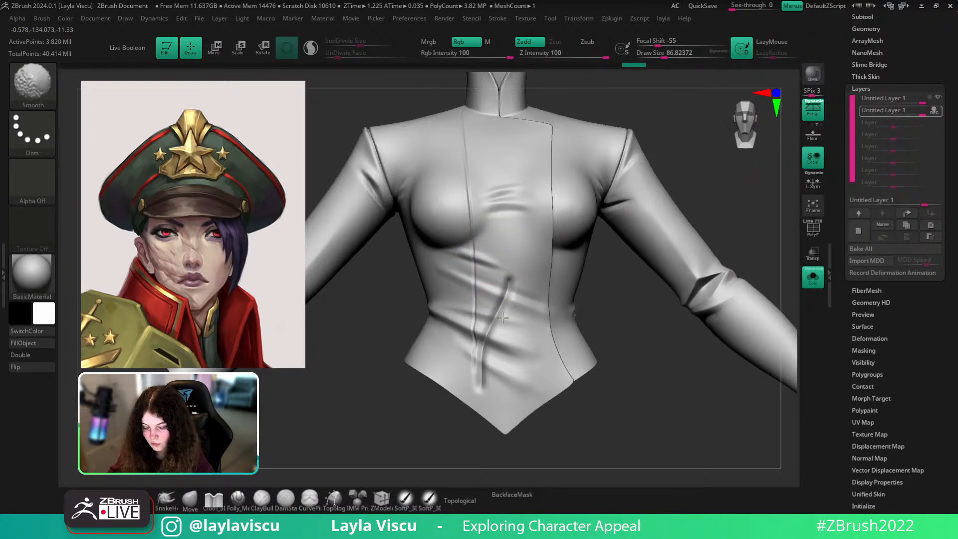
pyautogui.click(937, 111)
pyautogui.click(938, 111)
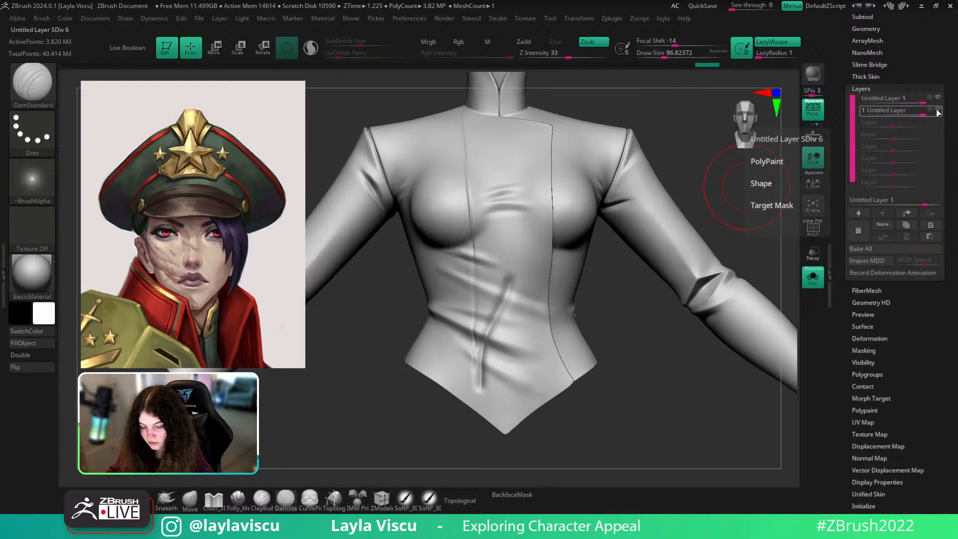
pyautogui.click(937, 111)
# Compare the torso with the test layer hidden and shown, and delete that layer from the jacket
pyautogui.moveTo(562, 311)
pyautogui.keyDown('ctrl'); pyautogui.mouseDown(button='right')
pyautogui.moveTo(481, 299)
pyautogui.moveTo(673, 327)
pyautogui.moveTo(656, 329)
pyautogui.mouseUp(button='right'); pyautogui.keyUp('ctrl')
pyautogui.click(938, 110)
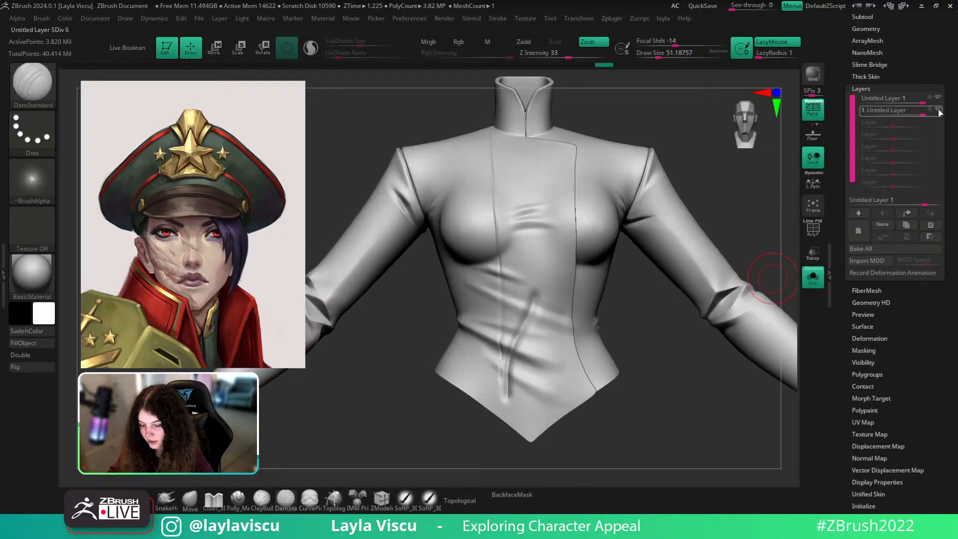
pyautogui.click(938, 110)
pyautogui.click(938, 110)
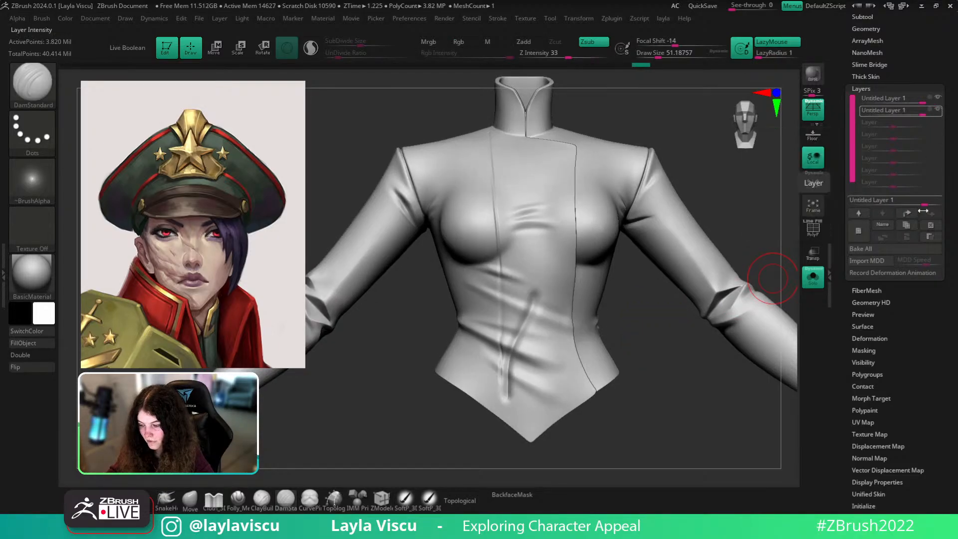
pyautogui.click(930, 225)
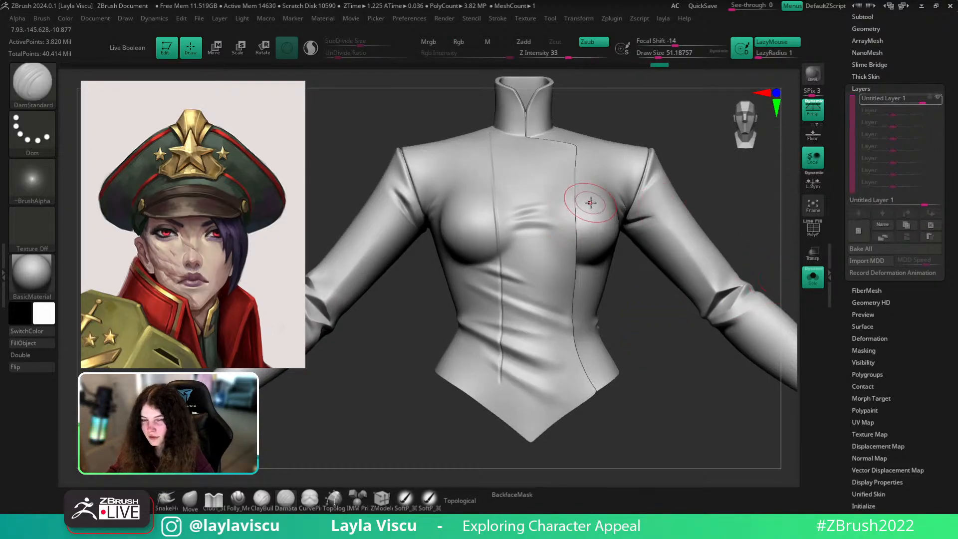
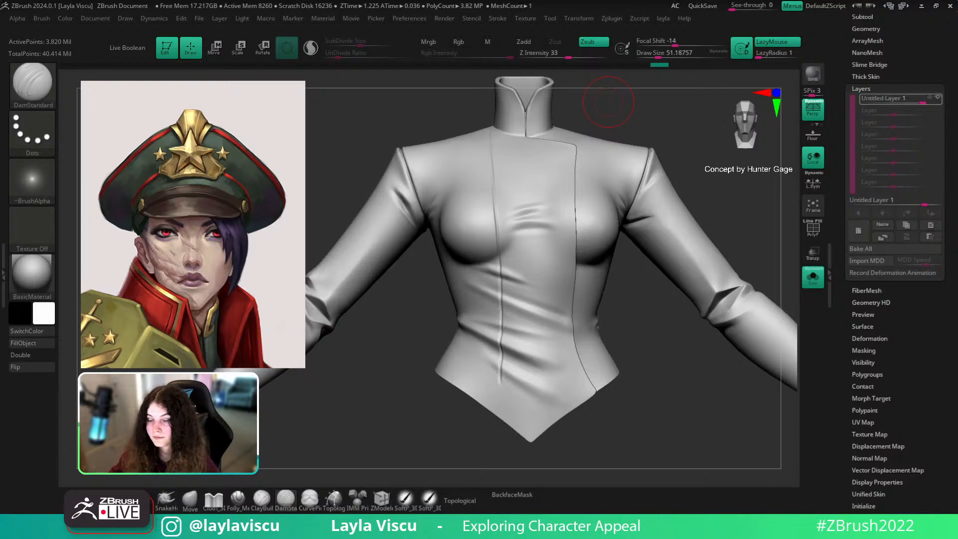
# Turn off Solo mode to show the whole character, and open the subtool list with its visible count set to 19
pyautogui.click(409, 20)
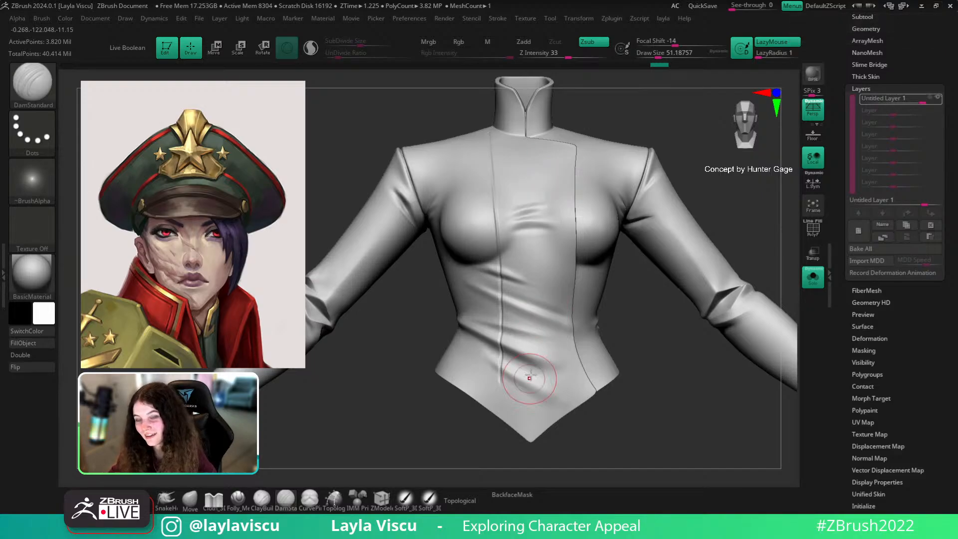
pyautogui.press('ctrl')
pyautogui.keyDown('ctrl'); pyautogui.moveTo(555, 326); pyautogui.dragTo(619, 351, button='right'); pyautogui.keyUp('ctrl')
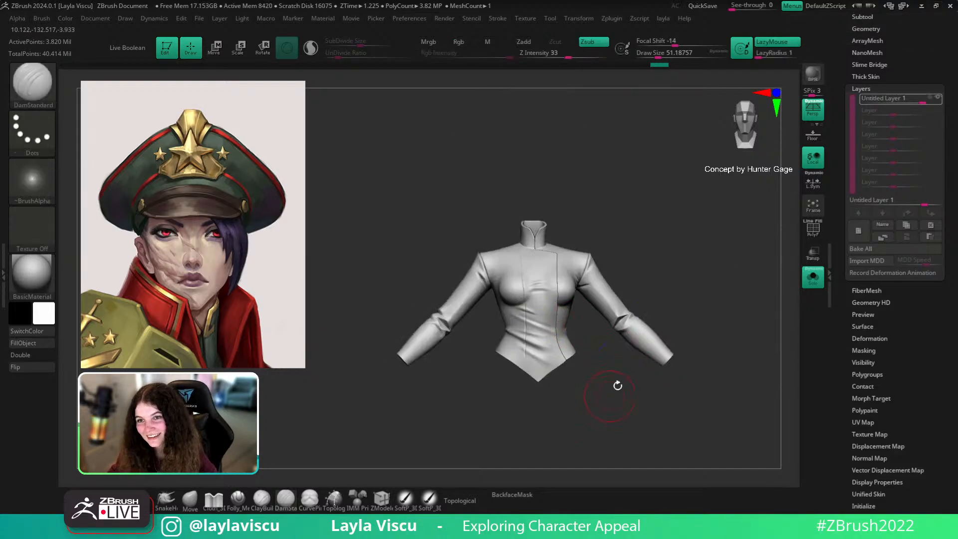
pyautogui.moveTo(709, 293)
pyautogui.mouseDown(button='right')
pyautogui.moveTo(608, 295)
pyautogui.moveTo(723, 264)
pyautogui.moveTo(780, 307)
pyautogui.mouseUp(button='right')
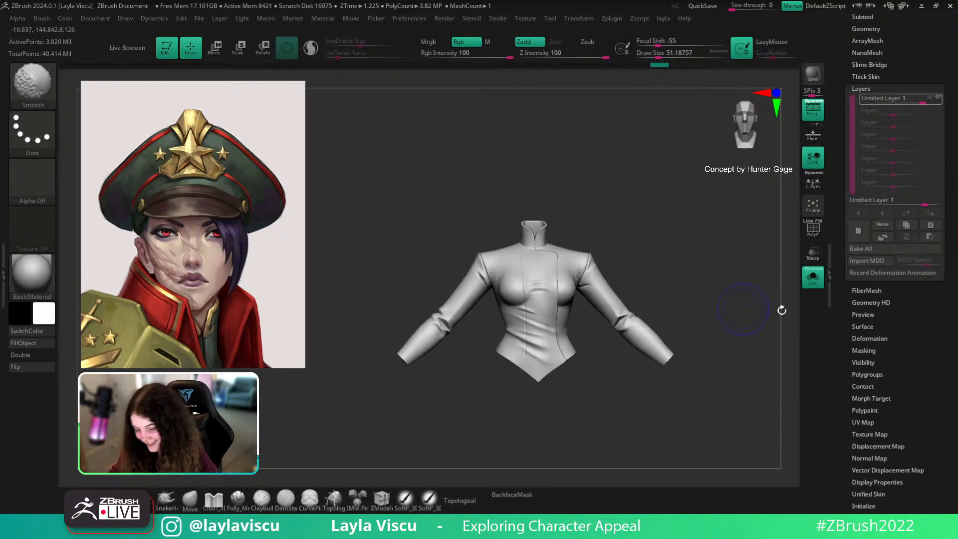
pyautogui.click(813, 276)
pyautogui.keyDown('alt'); pyautogui.moveTo(684, 265); pyautogui.dragTo(642, 194, button='right'); pyautogui.keyUp('alt')
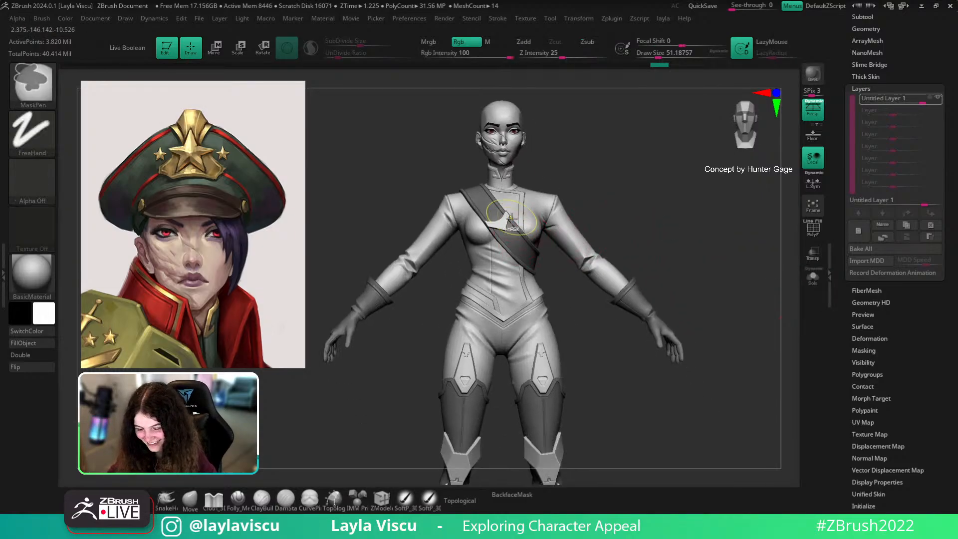
pyautogui.moveTo(663, 234)
pyautogui.keyDown('ctrl'); pyautogui.mouseDown(button='right')
pyautogui.moveTo(641, 194)
pyautogui.moveTo(692, 200)
pyautogui.mouseUp(button='right'); pyautogui.keyUp('ctrl')
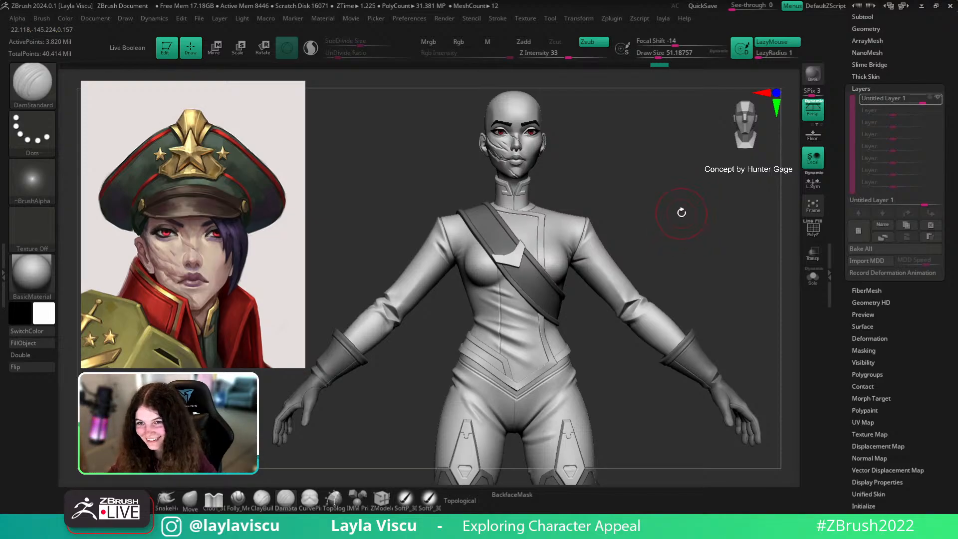
pyautogui.moveTo(663, 212)
pyautogui.keyDown('ctrl'); pyautogui.mouseDown(button='right')
pyautogui.moveTo(642, 215)
pyautogui.moveTo(624, 260)
pyautogui.mouseUp(button='right'); pyautogui.keyUp('ctrl')
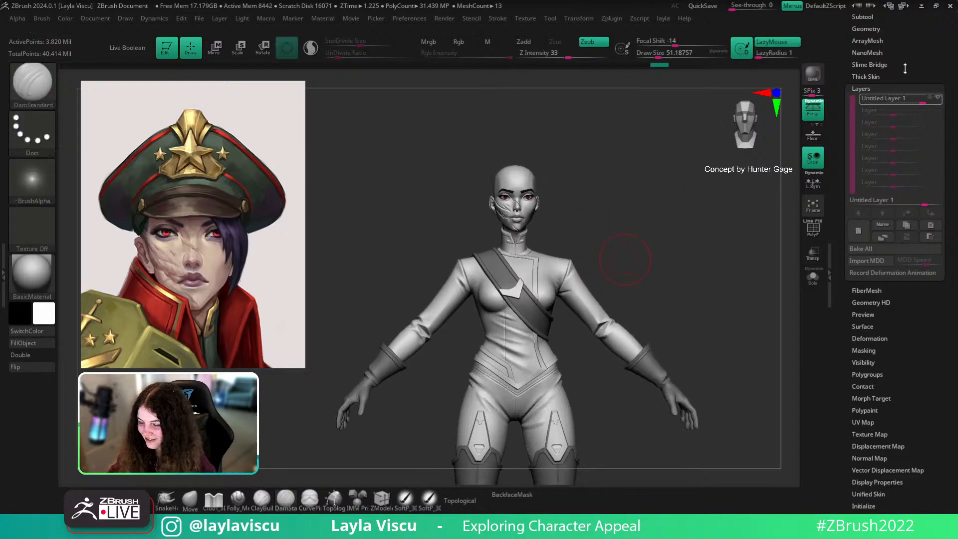
pyautogui.click(893, 17)
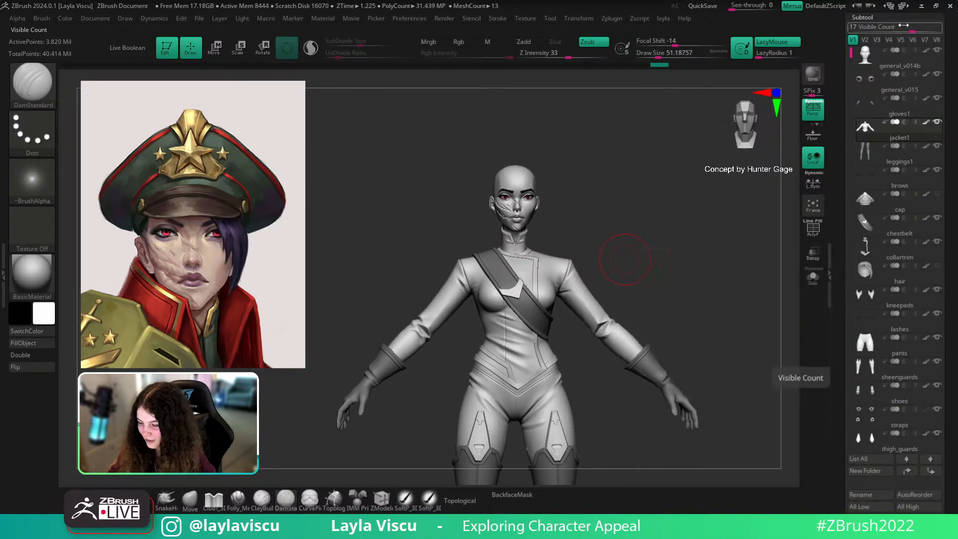
pyautogui.moveTo(904, 25); pyautogui.dragTo(919, 27)
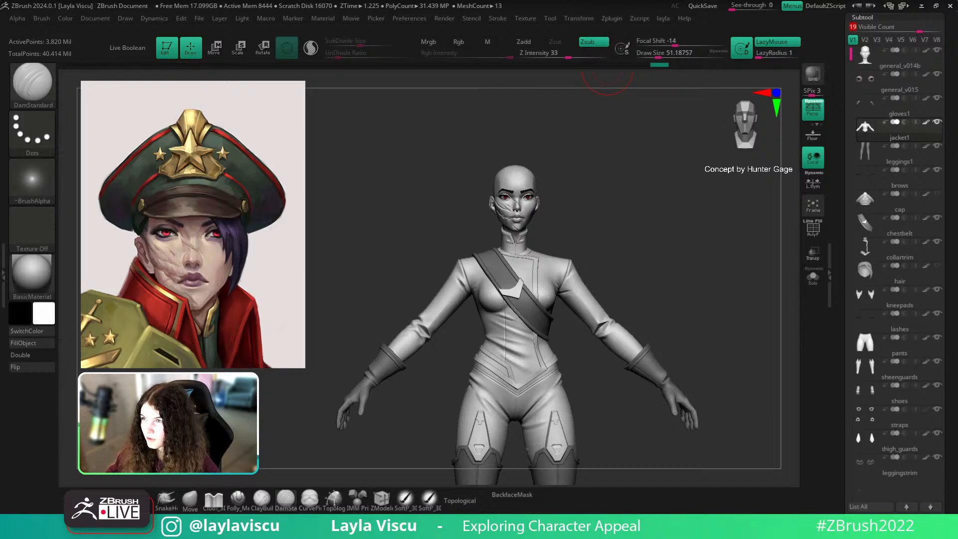
# Switch to the browser, look through the 3D Mutiny channel's videos on YouTube, and return to ZBrush
pyautogui.hotkey('alt', 'Tab')
pyautogui.doubleClick(484, 155)
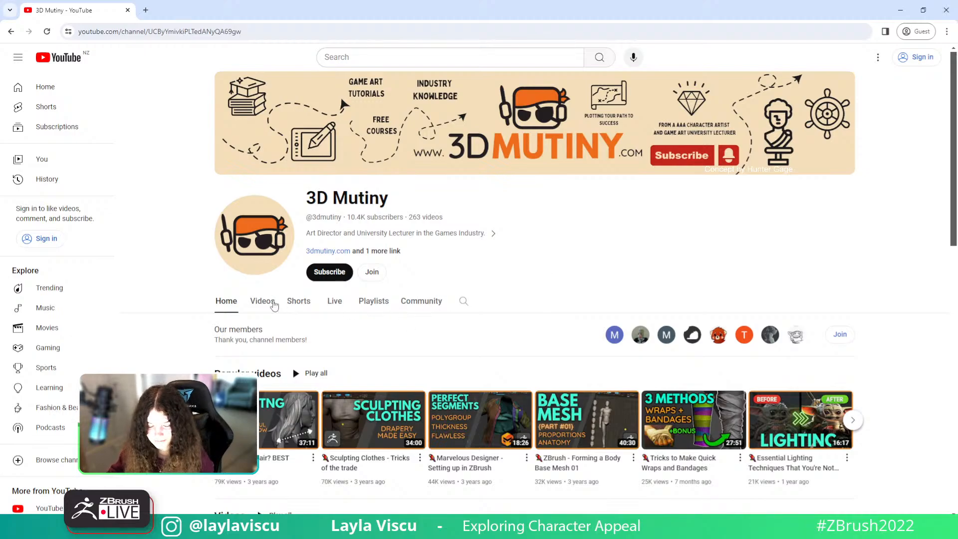
pyautogui.click(262, 301)
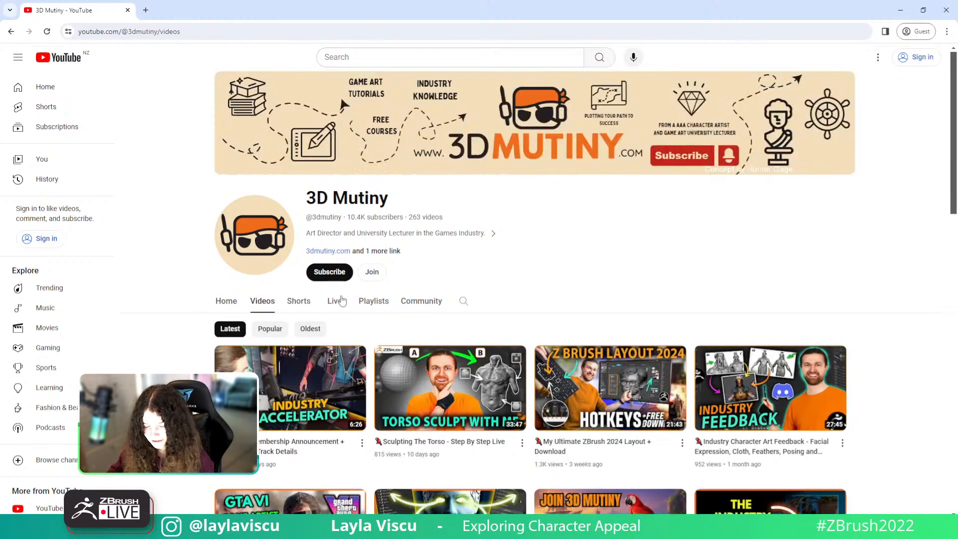
pyautogui.scroll(-2, 541, 265)
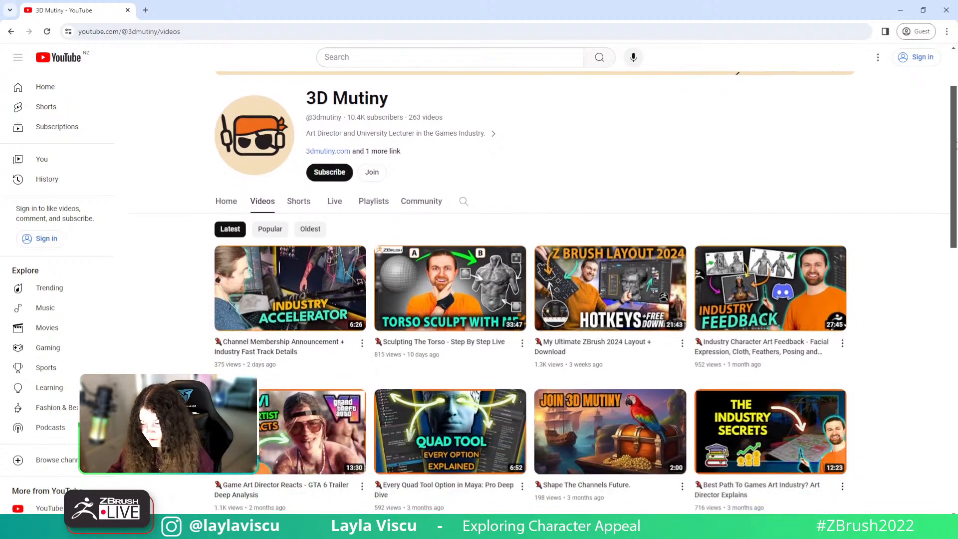
pyautogui.scroll(-7, 541, 265)
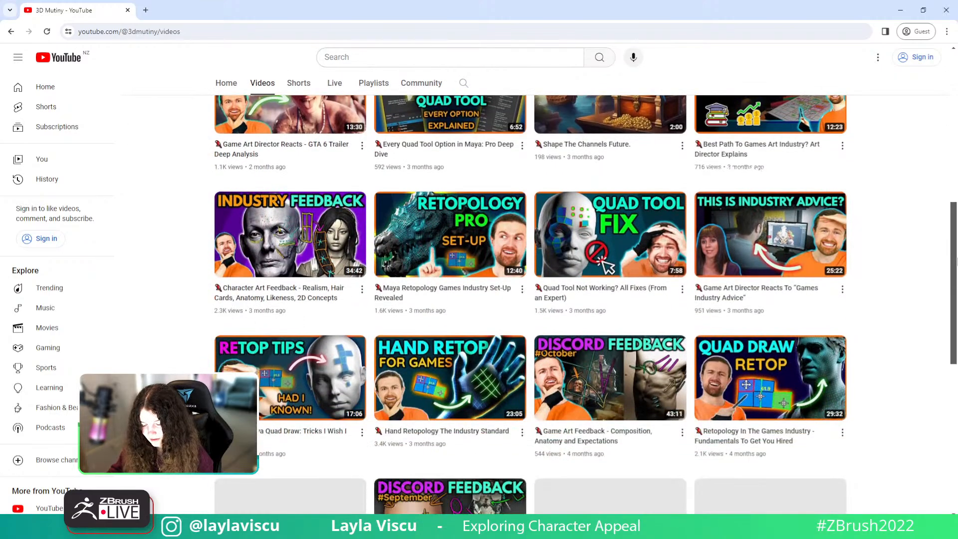
pyautogui.scroll(-8, 530, 299)
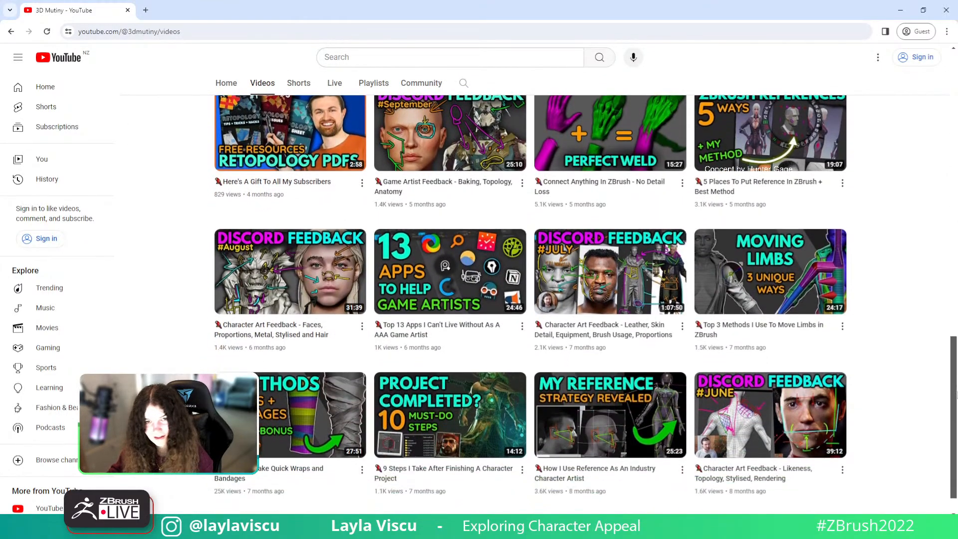
pyautogui.moveTo(957, 394); pyautogui.dragTo(950, 80)
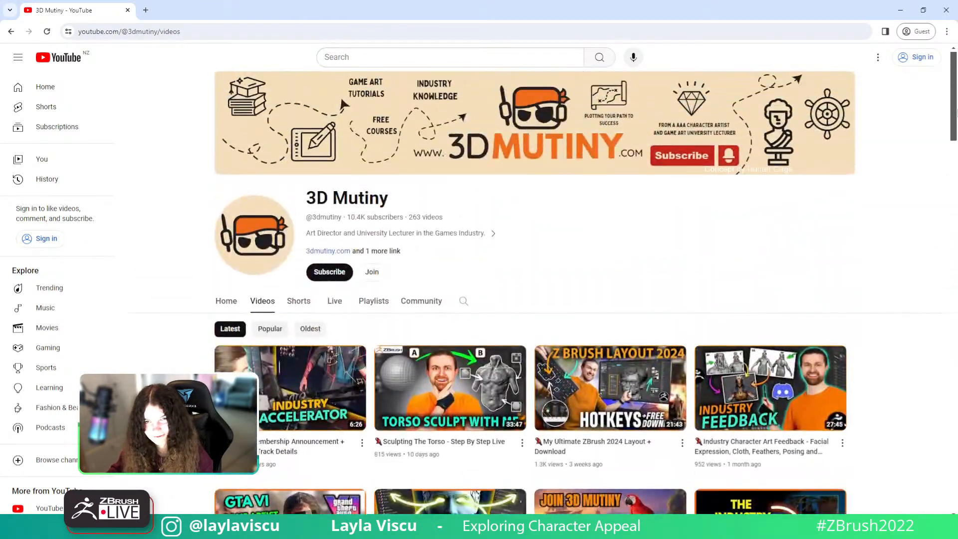
pyautogui.click(901, 11)
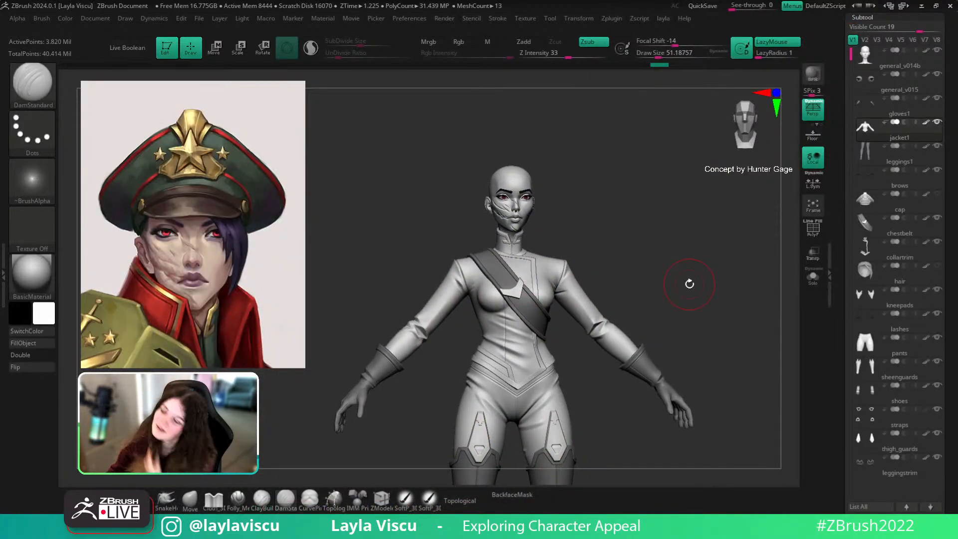
# Make the general_v014b head the active subtool, and view it alone in Solo mode and with the full figure
pyautogui.keyDown('shift'); pyautogui.moveTo(650, 257); pyautogui.dragTo(668, 197); pyautogui.keyUp('shift')
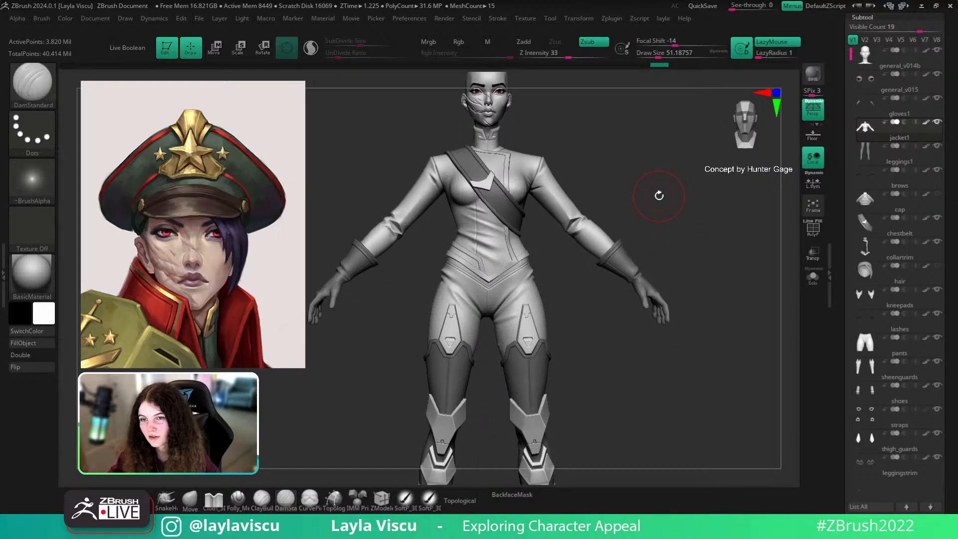
pyautogui.keyDown('alt'); pyautogui.moveTo(633, 173); pyautogui.dragTo(645, 311); pyautogui.keyUp('alt')
pyautogui.keyDown('alt'); pyautogui.click(500, 230); pyautogui.keyUp('alt')
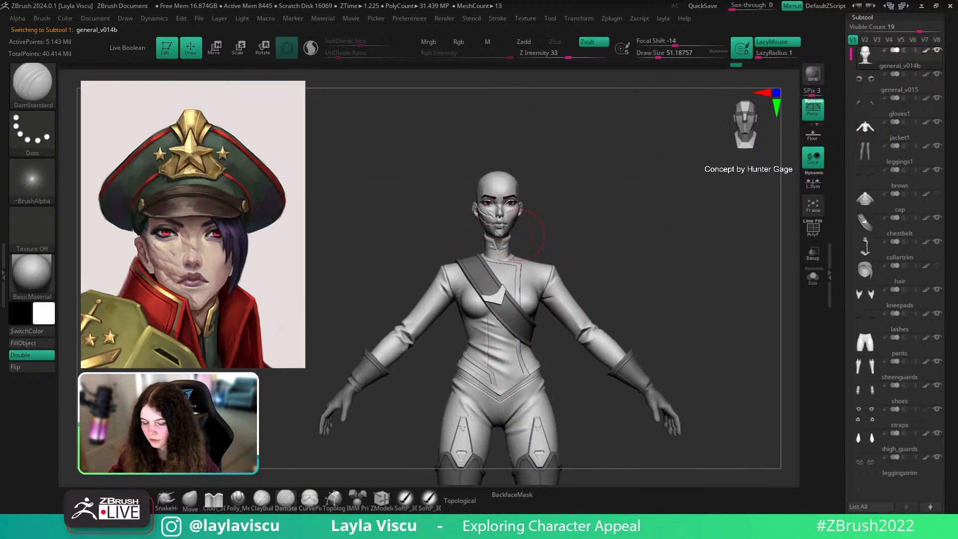
pyautogui.scroll(3, 527, 234)
pyautogui.click(813, 277)
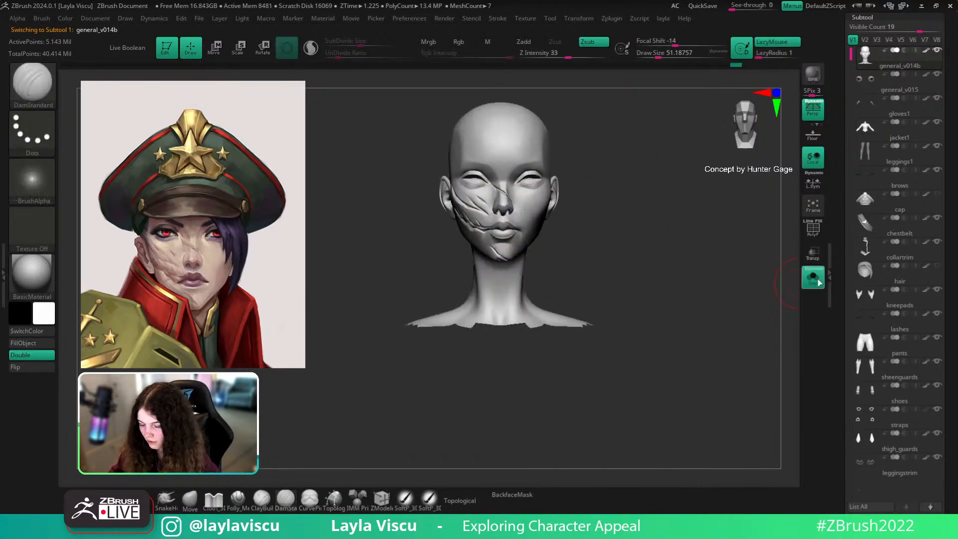
pyautogui.click(818, 283)
pyautogui.scroll(-3, 643, 255)
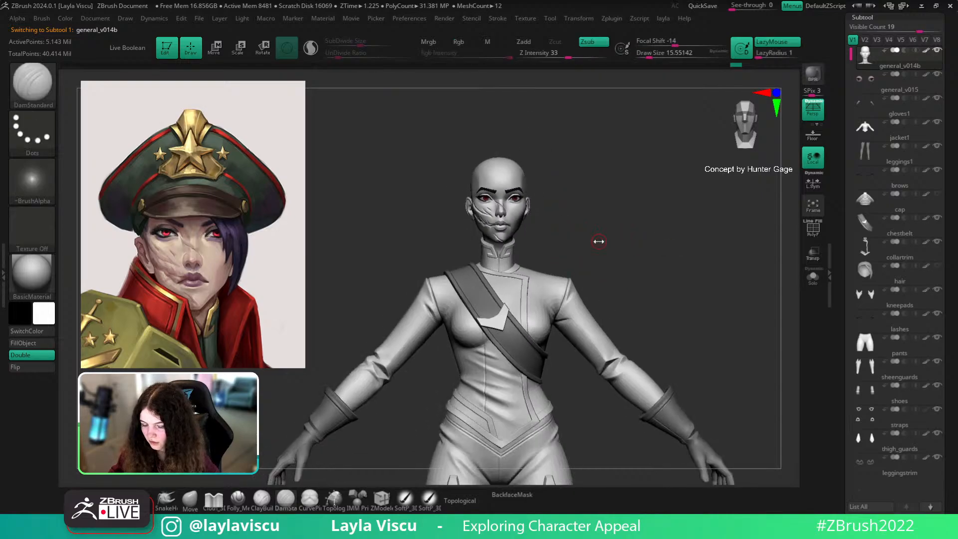
pyautogui.scroll(-3, 598, 242)
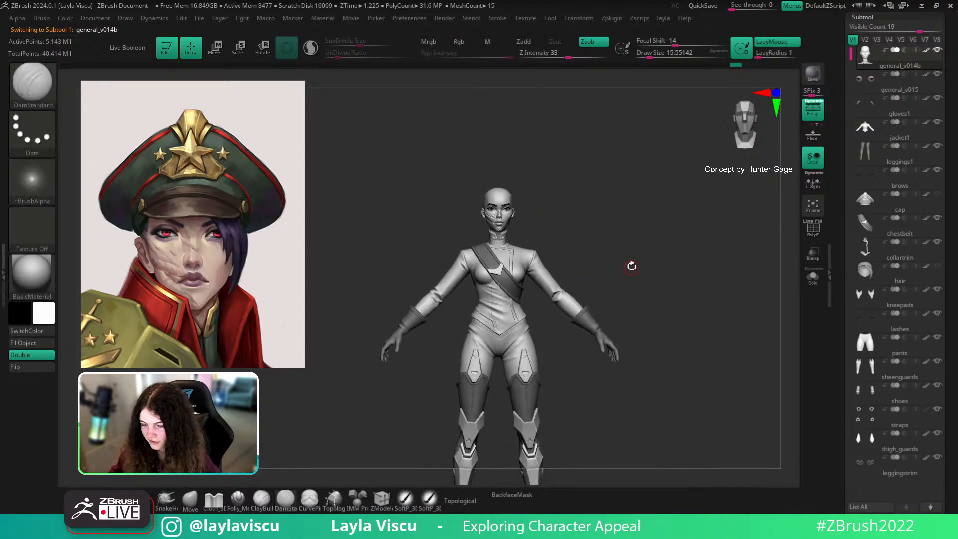
pyautogui.keyDown('alt'); pyautogui.moveTo(631, 265); pyautogui.dragTo(664, 160); pyautogui.keyUp('alt')
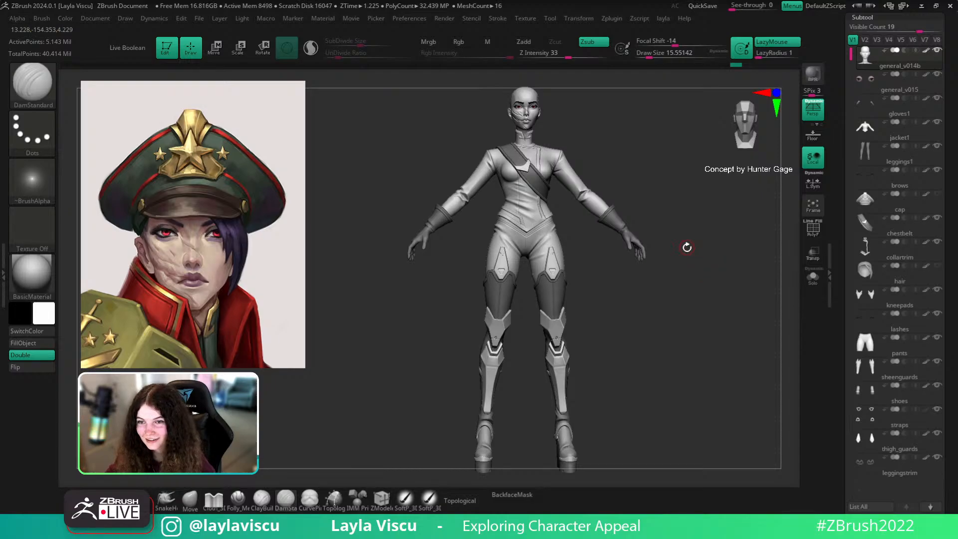
pyautogui.press('shift')
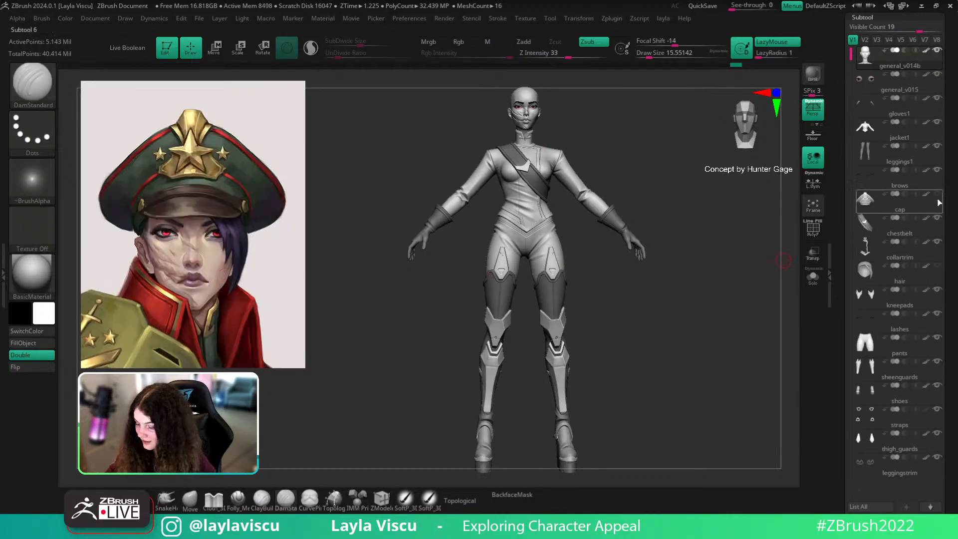
# Show the cap on the character, and make the sheenguards the active subtool
pyautogui.click(938, 197)
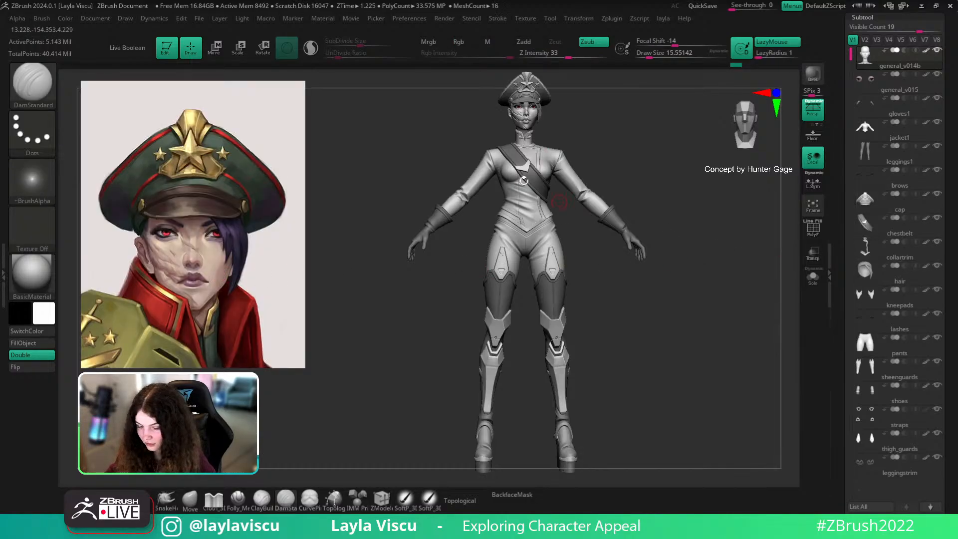
pyautogui.moveTo(643, 194); pyautogui.dragTo(651, 202)
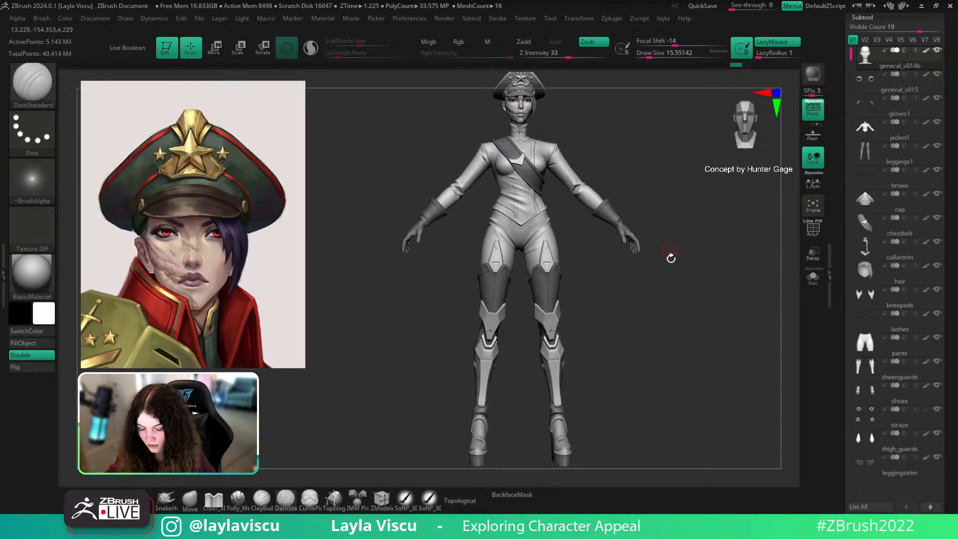
pyautogui.keyDown('alt'); pyautogui.moveTo(622, 288); pyautogui.dragTo(599, 107); pyautogui.keyUp('alt')
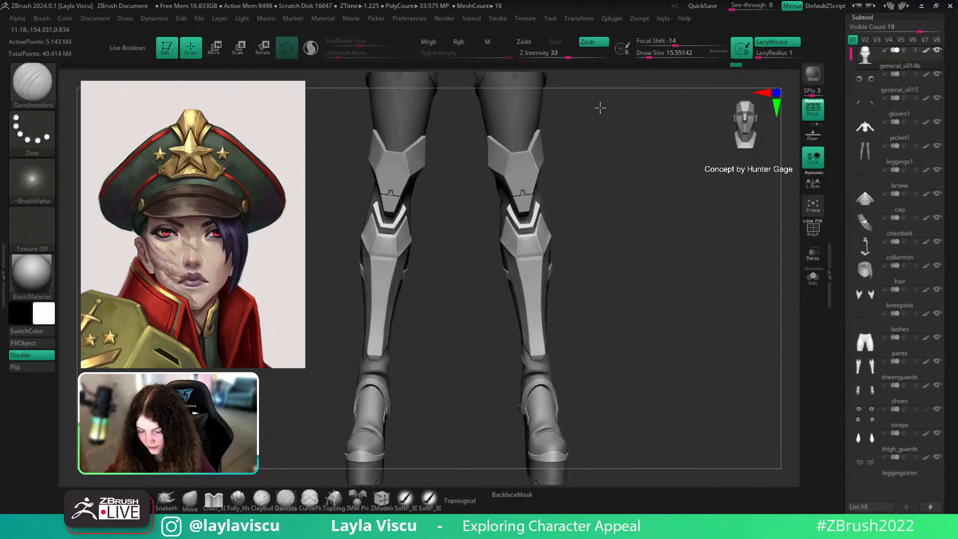
pyautogui.keyDown('alt'); pyautogui.click(523, 261); pyautogui.keyUp('alt')
pyautogui.moveTo(644, 263); pyautogui.dragTo(620, 262)
pyautogui.keyDown('ctrl'); pyautogui.moveTo(620, 263); pyautogui.dragTo(545, 316, button='right'); pyautogui.keyUp('ctrl')
pyautogui.moveTo(599, 269); pyautogui.dragTo(624, 254)
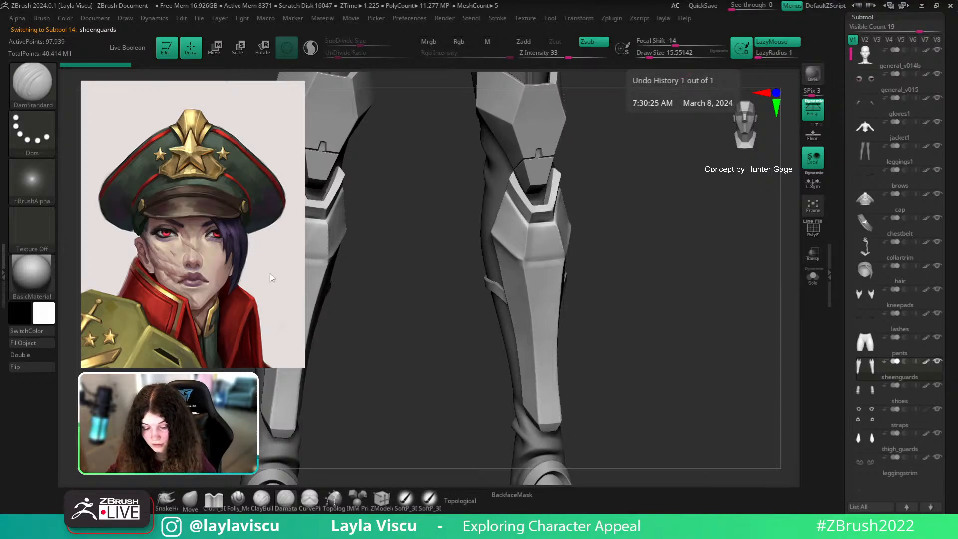
# Hide the reference illustration, and compare the shin guards with the legs in the full-body concept art
pyautogui.hotkey('shift', 'z')
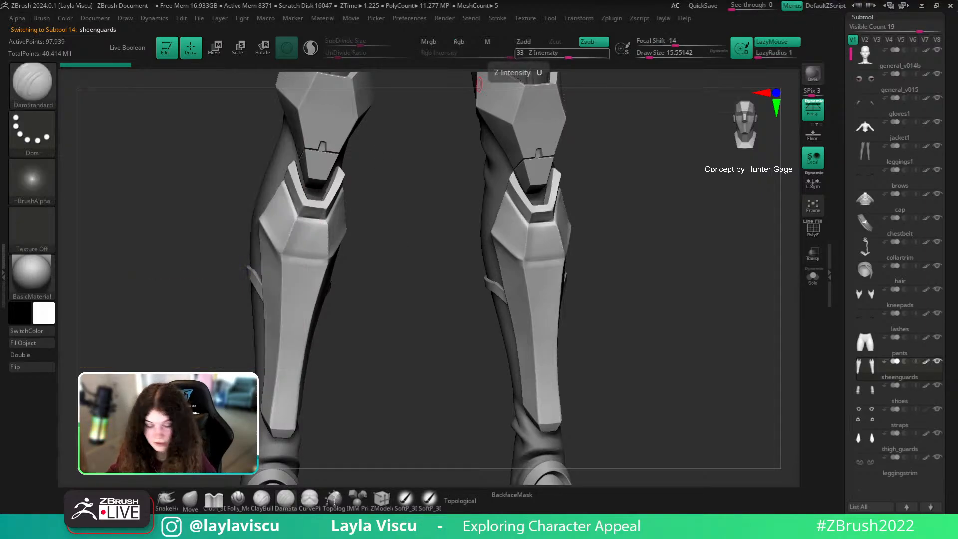
pyautogui.moveTo(818, 0)
pyautogui.mouseDown(button='right')
pyautogui.moveTo(623, 350)
pyautogui.moveTo(728, 255)
pyautogui.moveTo(842, 285)
pyautogui.mouseUp(button='right')
pyautogui.hotkey('ctrl', 'shift', 'a')
pyautogui.moveTo(429, 332); pyautogui.dragTo(368, 295, button='right')
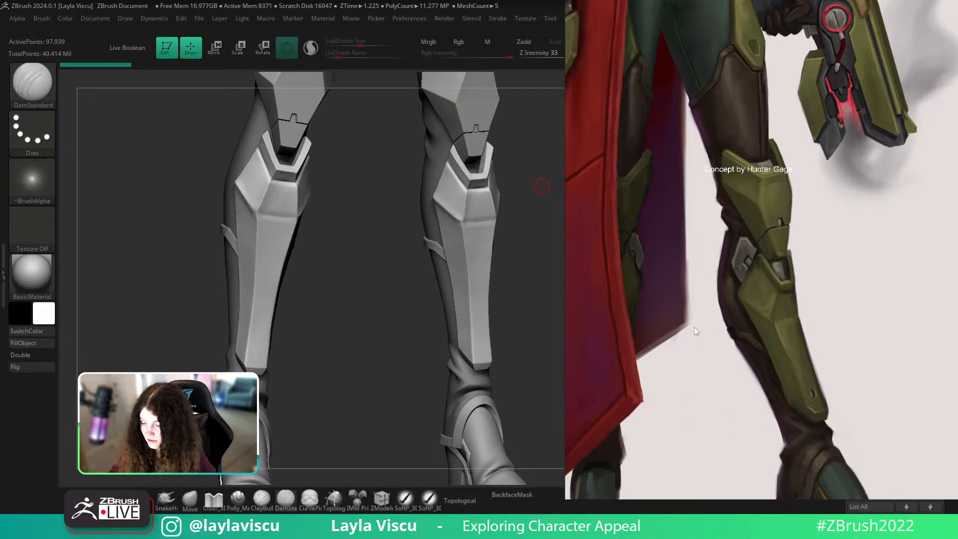
pyautogui.hotkey('alt', 'Tab')
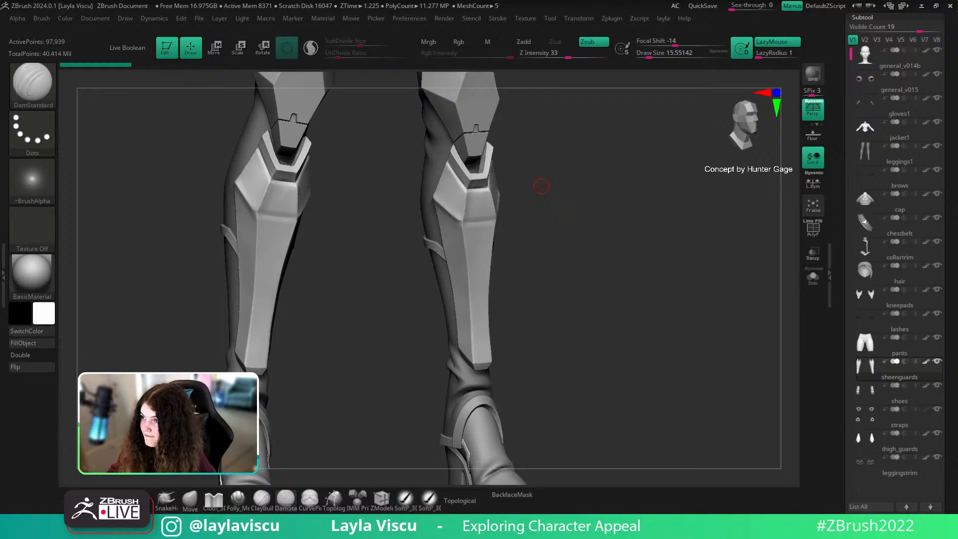
# Choose the TrimDynamic brush for the shin guard, and set its draw size to about 39
pyautogui.moveTo(607, 330)
pyautogui.mouseDown(button='right')
pyautogui.moveTo(522, 253)
pyautogui.moveTo(587, 297)
pyautogui.mouseUp(button='right')
pyautogui.keyDown('ctrl'); pyautogui.moveTo(526, 246); pyautogui.dragTo(663, 308, button='right'); pyautogui.keyUp('ctrl')
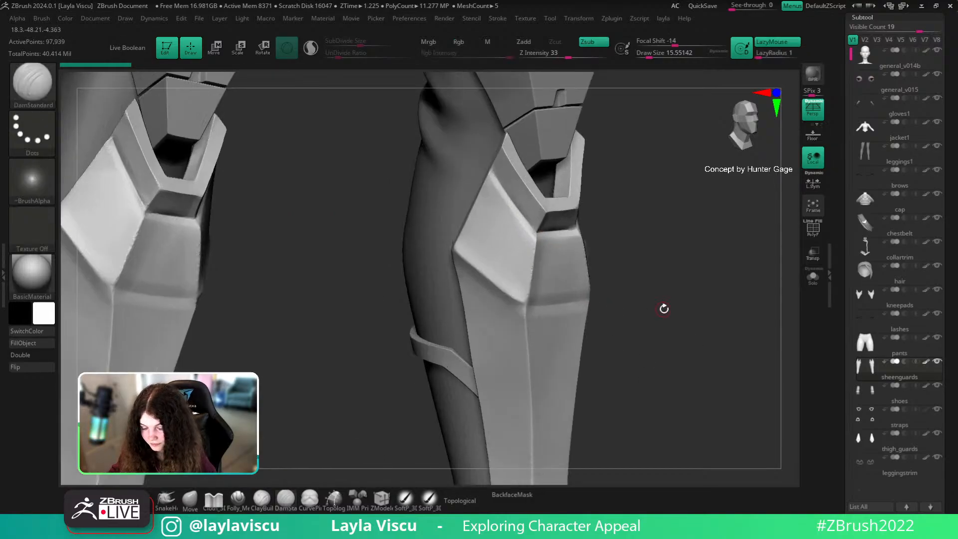
pyautogui.press('b')
pyautogui.press('t')
pyautogui.press('d')
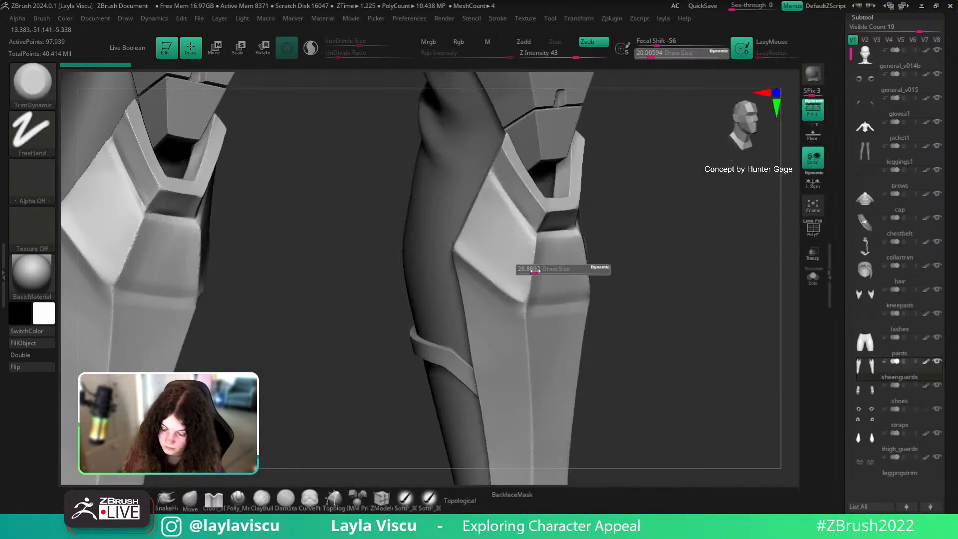
pyautogui.click(720, 53)
pyautogui.press('s')
pyautogui.moveTo(560, 266); pyautogui.dragTo(556, 266)
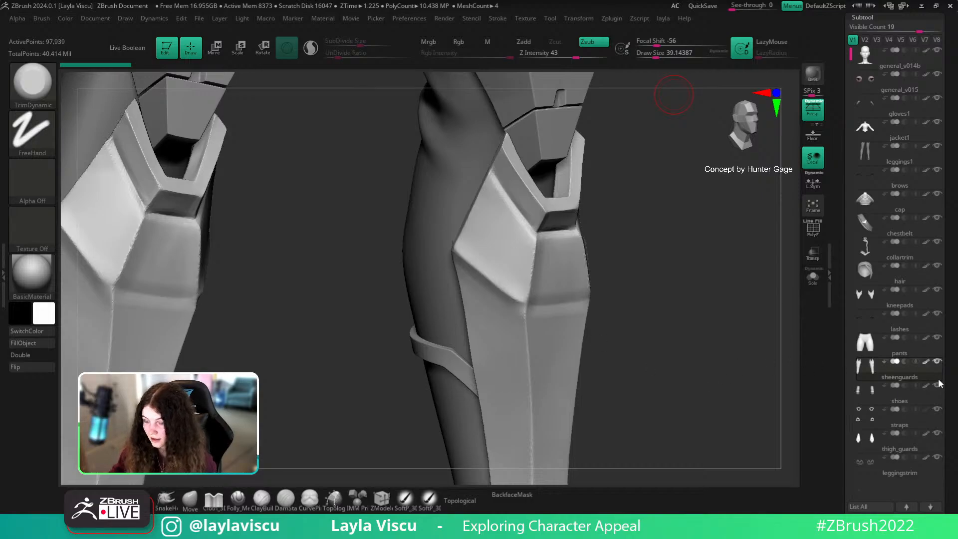
# Make jacket1 the active subtool, and open its layer settings
pyautogui.scroll(-10, 860, 214)
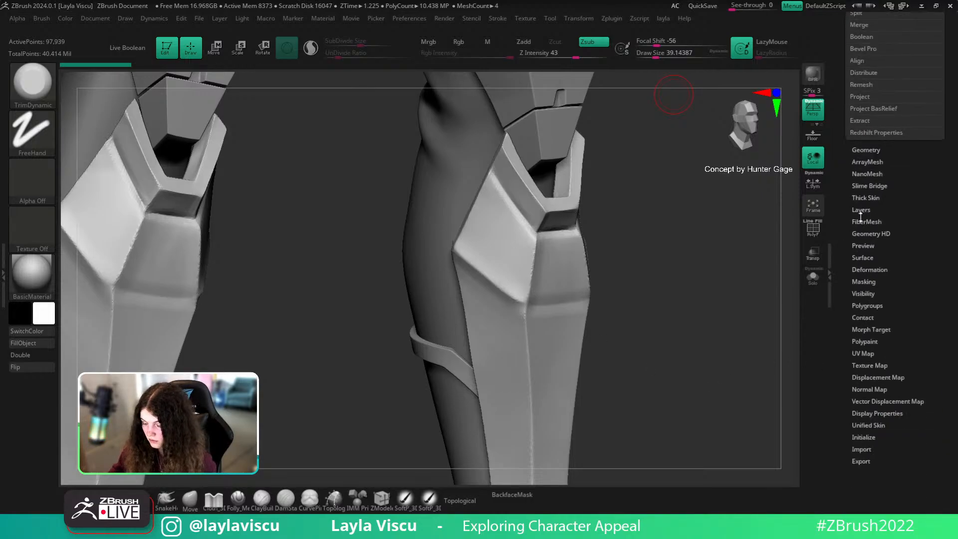
pyautogui.keyDown('ctrl'); pyautogui.moveTo(641, 227); pyautogui.dragTo(572, 224, button='right'); pyautogui.keyUp('ctrl')
pyautogui.keyDown('alt'); pyautogui.moveTo(573, 223); pyautogui.dragTo(552, 279, button='right'); pyautogui.keyUp('alt')
pyautogui.keyDown('alt'); pyautogui.click(551, 280); pyautogui.keyUp('alt')
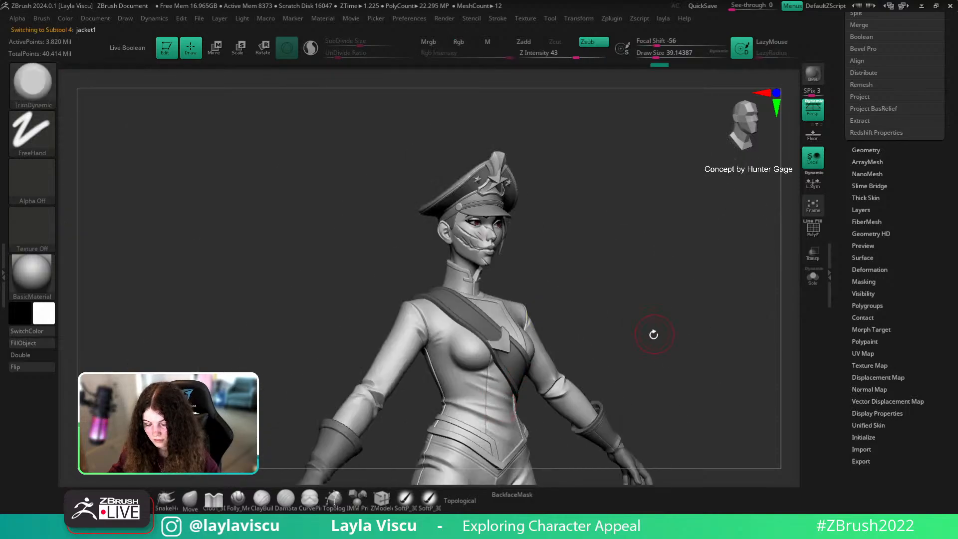
pyautogui.keyDown('shift'); pyautogui.moveTo(653, 334); pyautogui.dragTo(710, 232, button='right'); pyautogui.keyUp('shift')
pyautogui.click(856, 211)
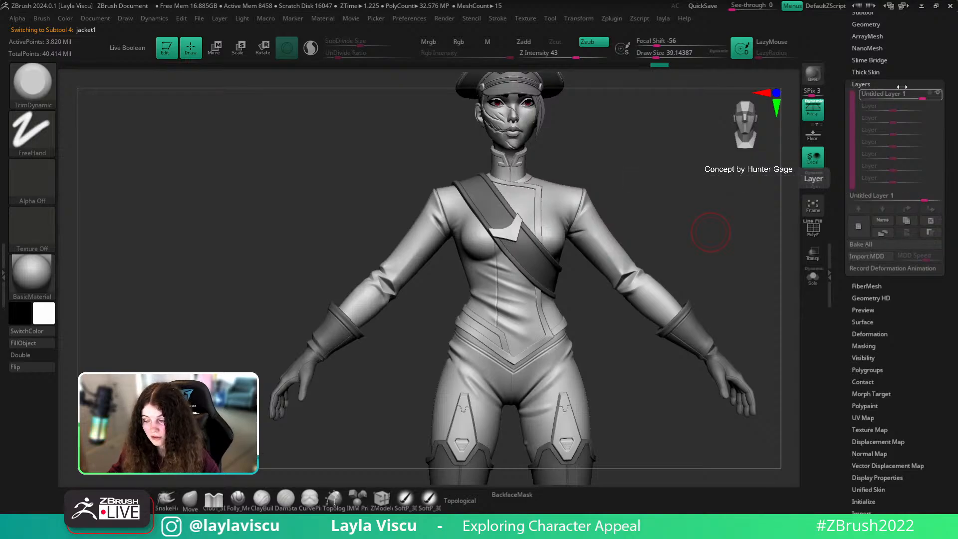
pyautogui.click(881, 250)
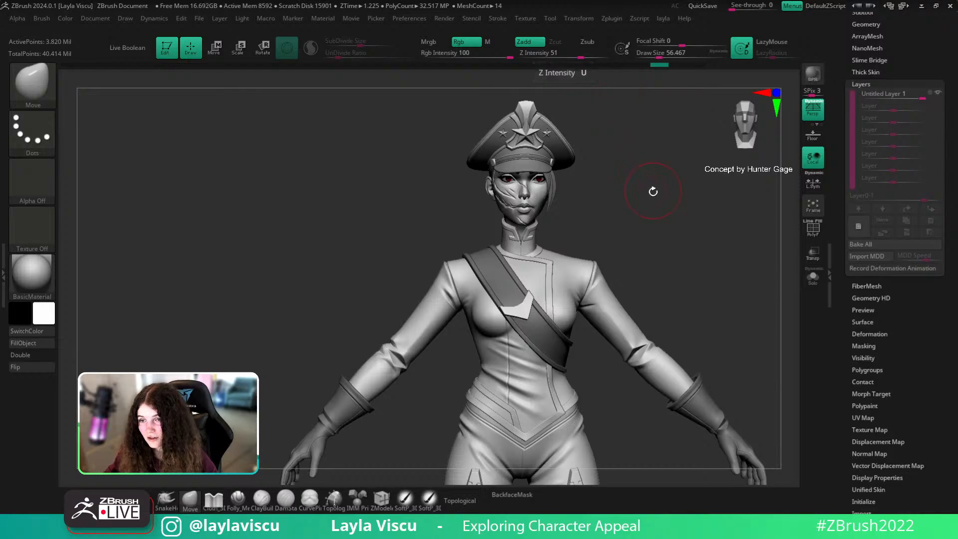
# Review the character from cap to boots at slightly different angles, and bring back the reference illustration for comparison
pyautogui.moveTo(673, 239); pyautogui.dragTo(691, 215)
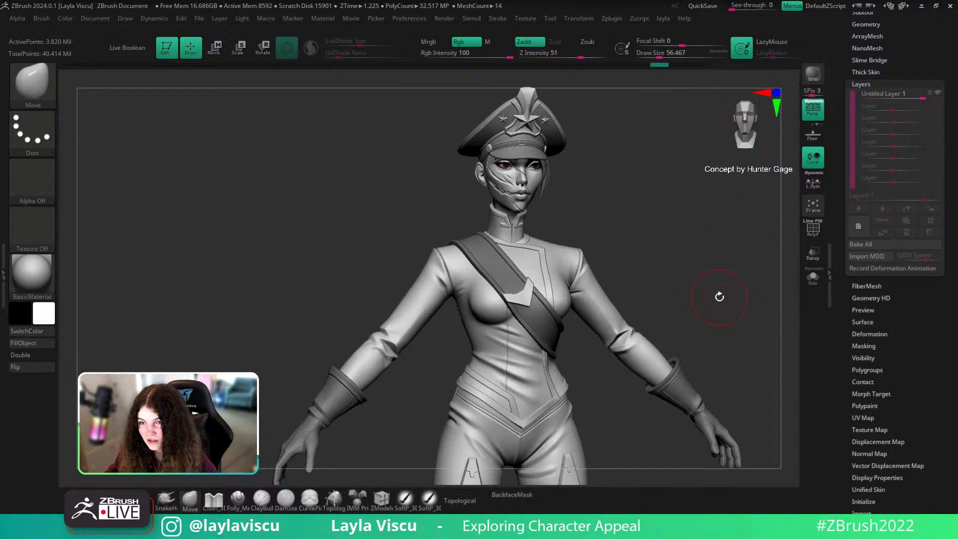
pyautogui.moveTo(718, 297)
pyautogui.mouseDown()
pyautogui.moveTo(705, 293)
pyautogui.moveTo(726, 269)
pyautogui.moveTo(733, 283)
pyautogui.mouseUp()
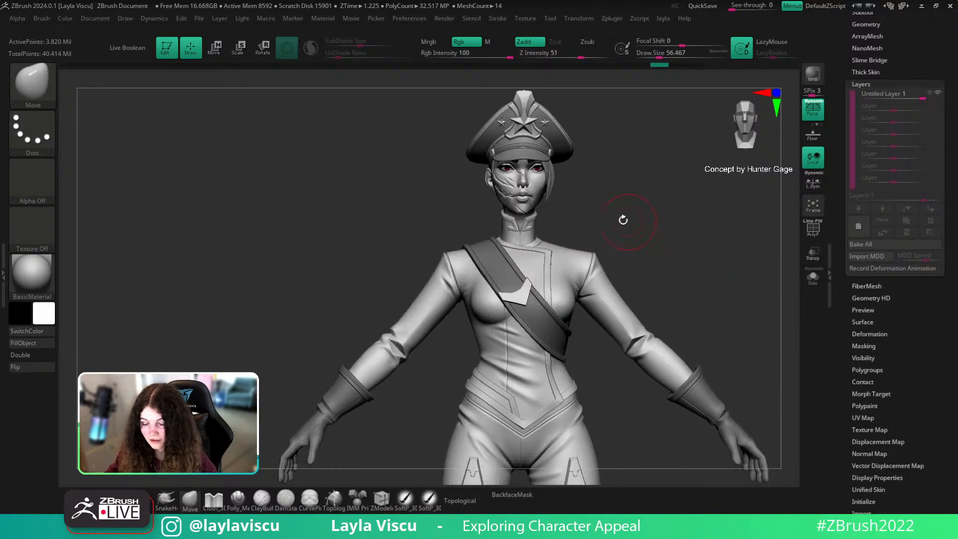
pyautogui.press('shift')
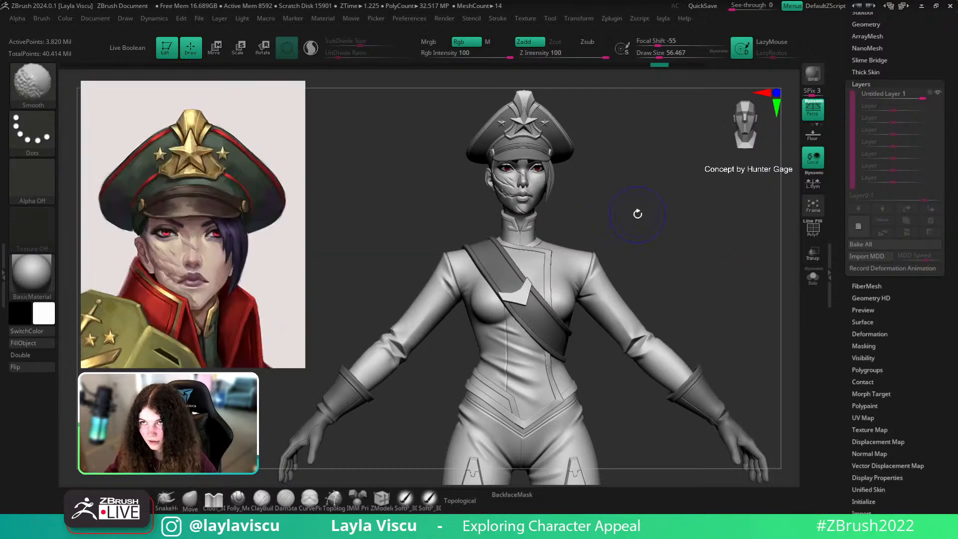
pyautogui.moveTo(688, 207)
pyautogui.keyDown('alt'); pyautogui.mouseDown()
pyautogui.moveTo(652, 203)
pyautogui.moveTo(688, 80)
pyautogui.mouseUp(); pyautogui.keyUp('alt')
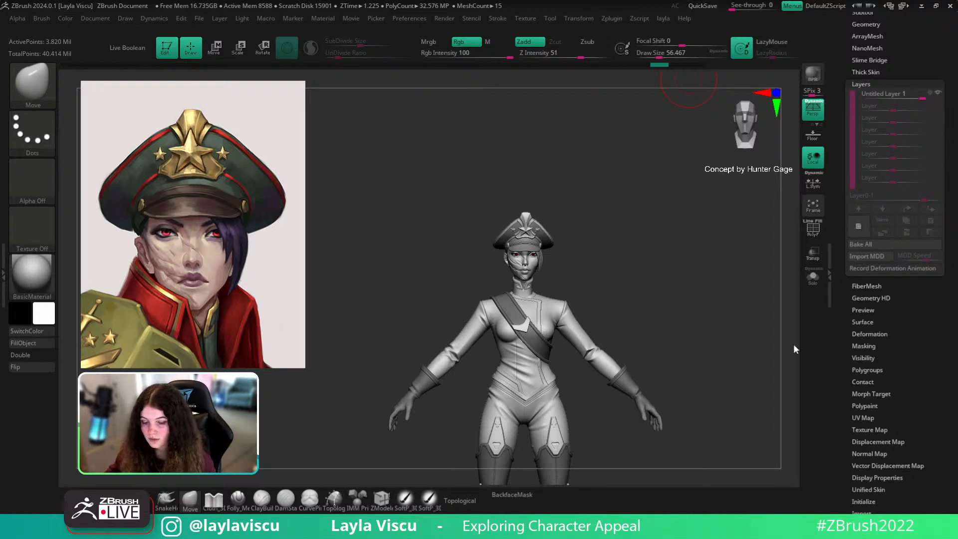
pyautogui.keyDown('alt'); pyautogui.moveTo(681, 298); pyautogui.dragTo(658, 155); pyautogui.keyUp('alt')
pyautogui.moveTo(704, 274)
pyautogui.keyDown('alt'); pyautogui.mouseDown()
pyautogui.moveTo(701, 201)
pyautogui.moveTo(684, 196)
pyautogui.mouseUp(); pyautogui.keyUp('alt')
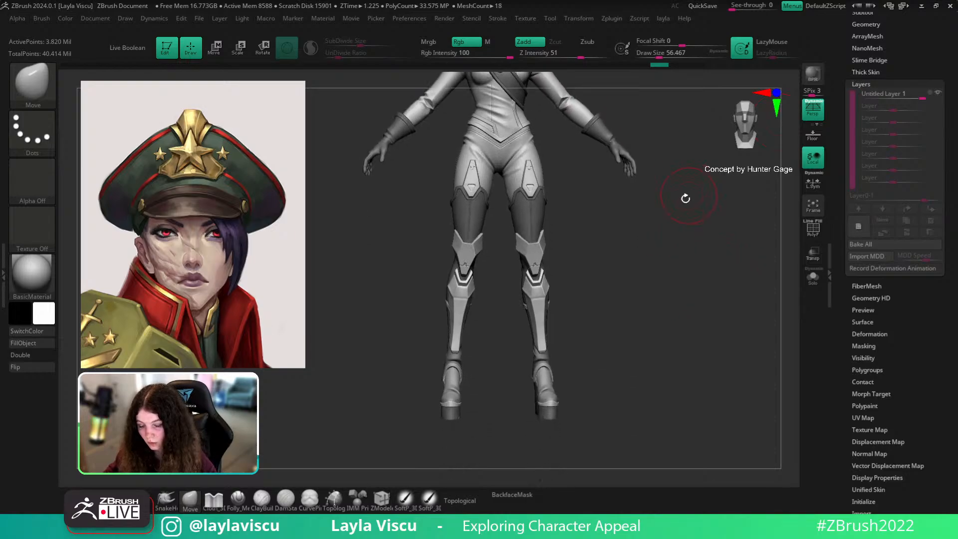
pyautogui.moveTo(589, 221); pyautogui.dragTo(551, 285)
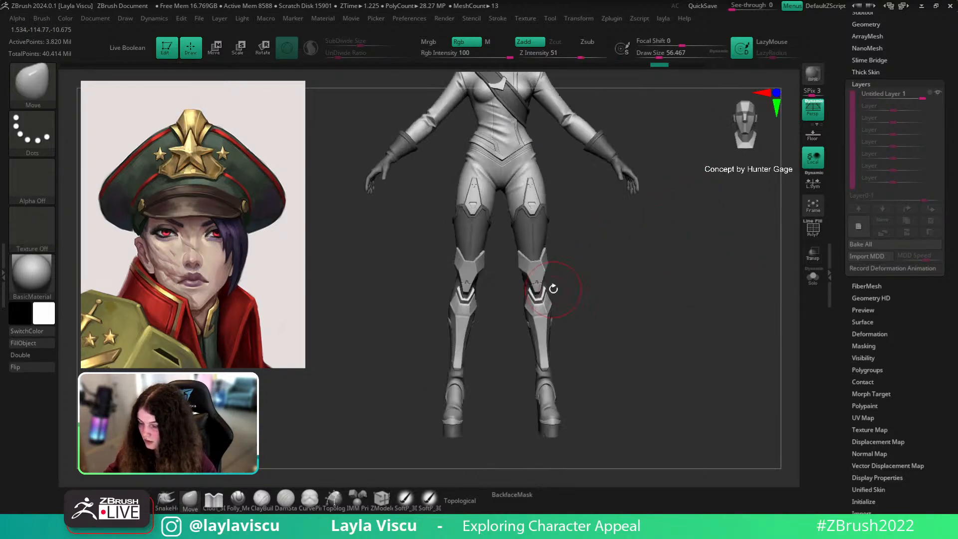
# Make the sheenguards the active subtool, and set the Move brush's draw size to about 14
pyautogui.keyDown('alt'); pyautogui.click(528, 318); pyautogui.keyUp('alt')
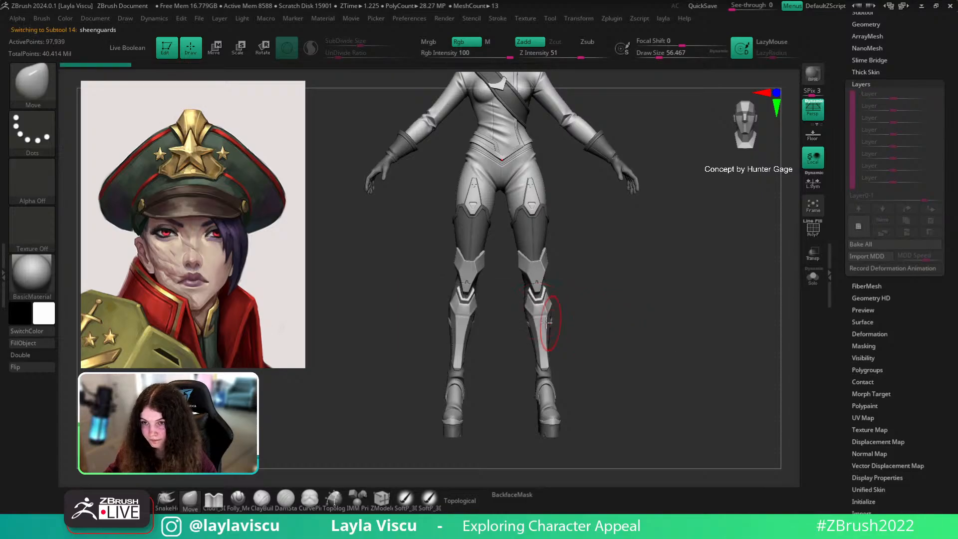
pyautogui.moveTo(552, 324)
pyautogui.keyDown('ctrl'); pyautogui.mouseDown(button='right')
pyautogui.moveTo(579, 347)
pyautogui.moveTo(618, 333)
pyautogui.mouseUp(button='right'); pyautogui.keyUp('ctrl')
pyautogui.press('s')
pyautogui.moveTo(550, 318); pyautogui.dragTo(540, 317)
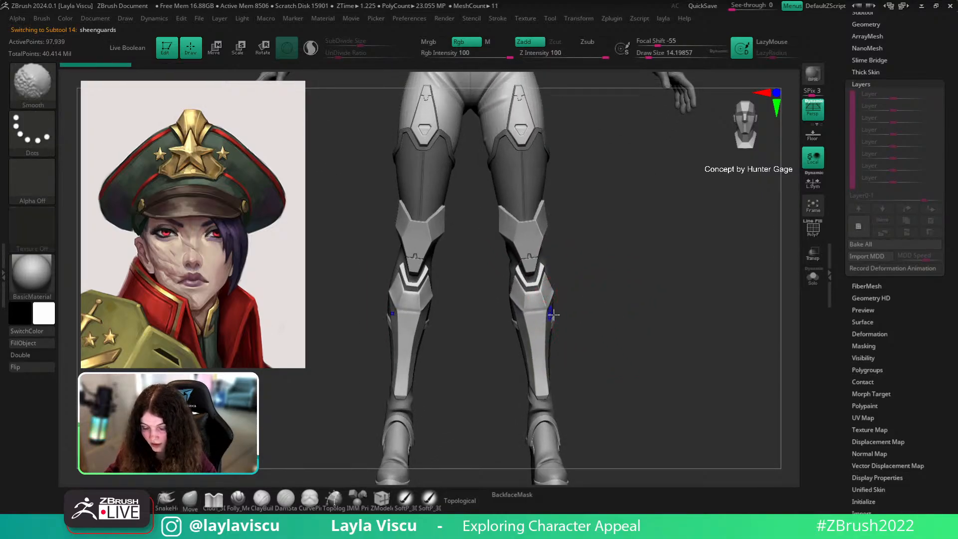
# Inspect the shin guards with the wireframe shown and hidden, and reopen the subtool list
pyautogui.hotkey('shift', 'f')
pyautogui.hotkey('shift', 'f')
pyautogui.keyDown('ctrl'); pyautogui.moveTo(577, 347); pyautogui.dragTo(661, 327, button='right'); pyautogui.keyUp('ctrl')
pyautogui.moveTo(661, 328); pyautogui.dragTo(679, 324)
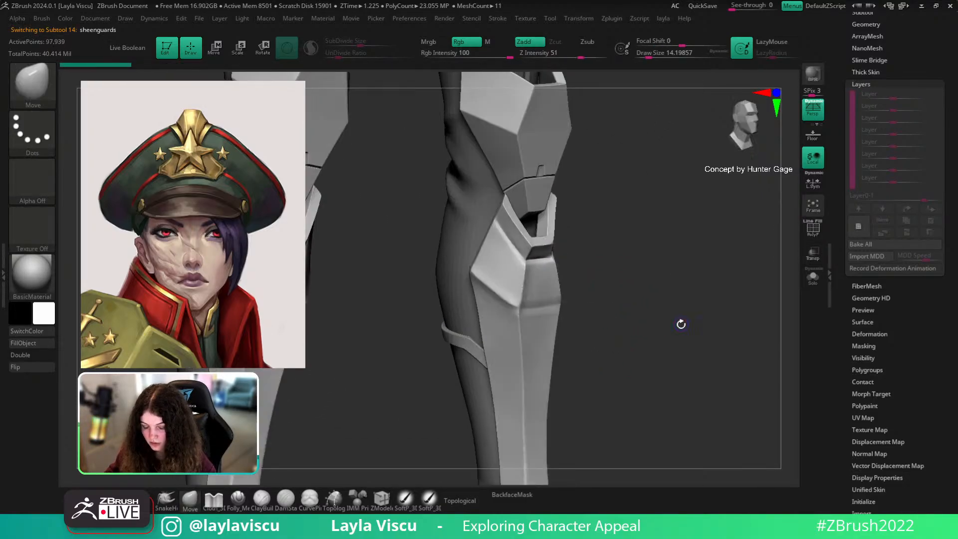
pyautogui.hotkey('shift', 'f')
pyautogui.hotkey('shift', 'f')
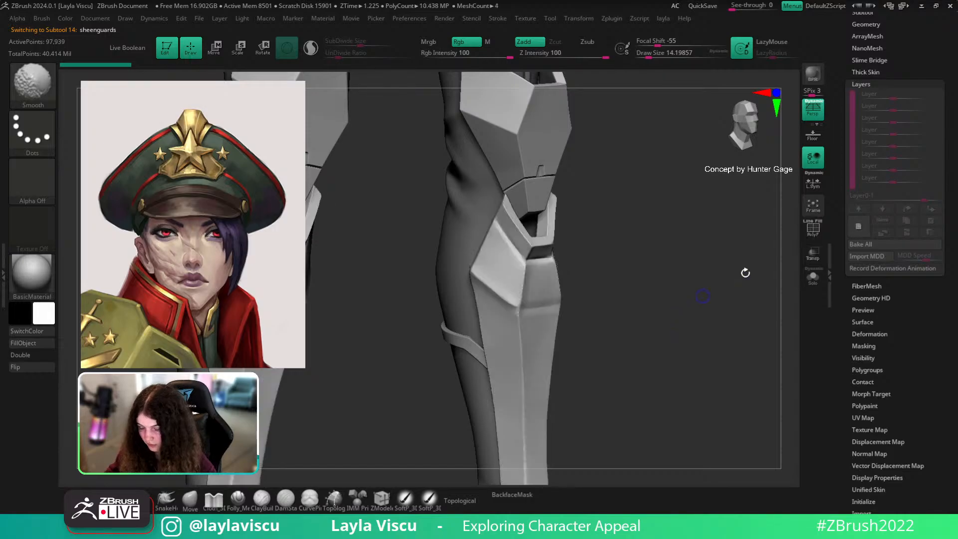
pyautogui.scroll(3, 874, 148)
pyautogui.click(869, 169)
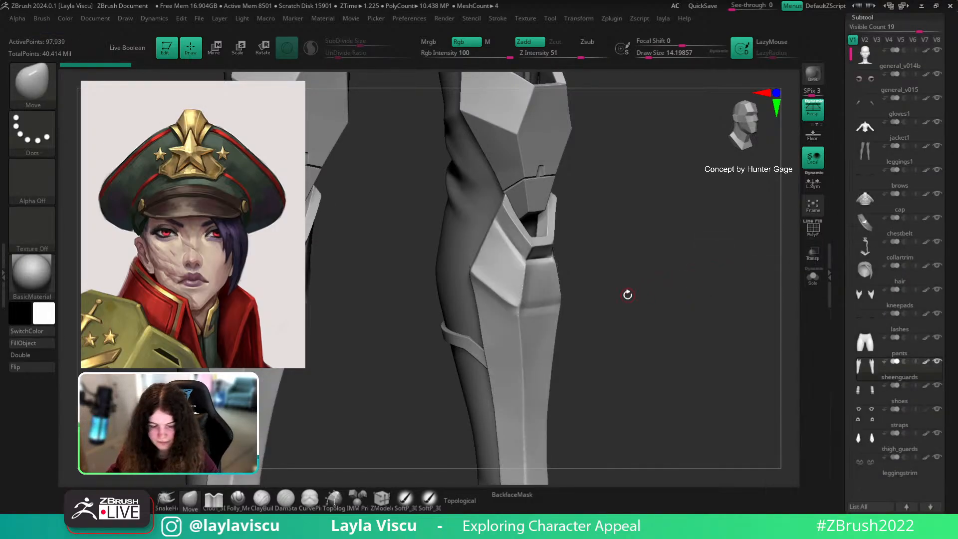
# Polish the outer corner of the shin guard's upper plate using the hPolish brush at a draw size of about 46
pyautogui.press('b')
pyautogui.press('h')
pyautogui.press('p')
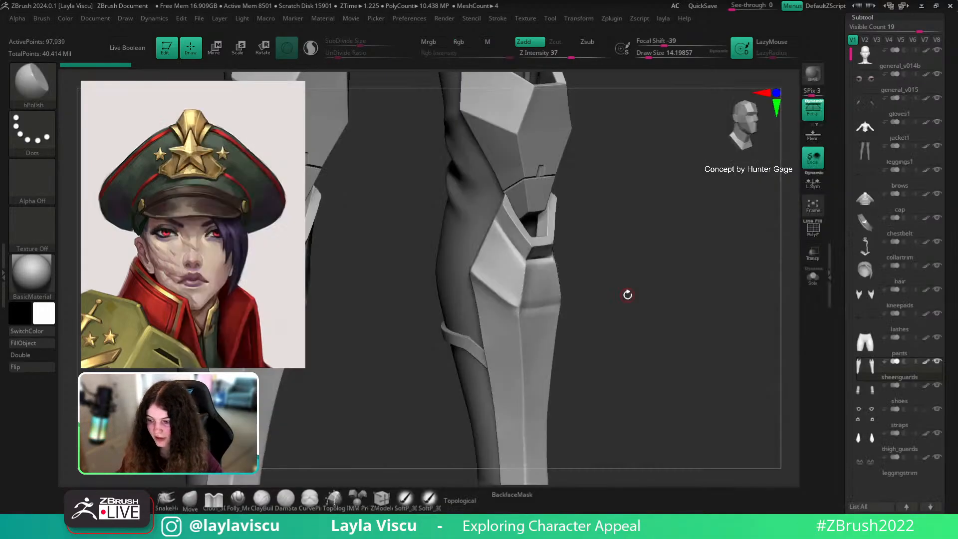
pyautogui.hotkey('shift', 'f')
pyautogui.hotkey('shift', 'f')
pyautogui.press('s')
pyautogui.moveTo(492, 293)
pyautogui.mouseDown()
pyautogui.moveTo(501, 293)
pyautogui.moveTo(474, 275)
pyautogui.moveTo(480, 280)
pyautogui.mouseUp()
pyautogui.press('s')
pyautogui.click(474, 275)
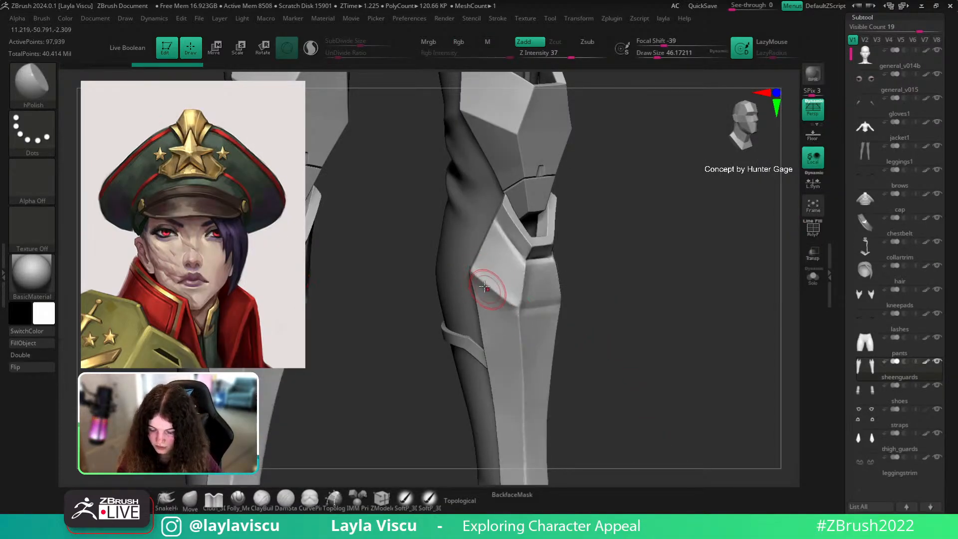
# Examine the shin guard's mesh up close with the wireframe shown, and hide the wireframe again
pyautogui.moveTo(638, 319)
pyautogui.keyDown('shift'); pyautogui.mouseDown()
pyautogui.moveTo(674, 339)
pyautogui.moveTo(560, 299)
pyautogui.moveTo(701, 331)
pyautogui.moveTo(620, 327)
pyautogui.moveTo(609, 380)
pyautogui.moveTo(583, 306)
pyautogui.mouseUp(); pyautogui.keyUp('shift')
pyautogui.hotkey('shift', 'f')
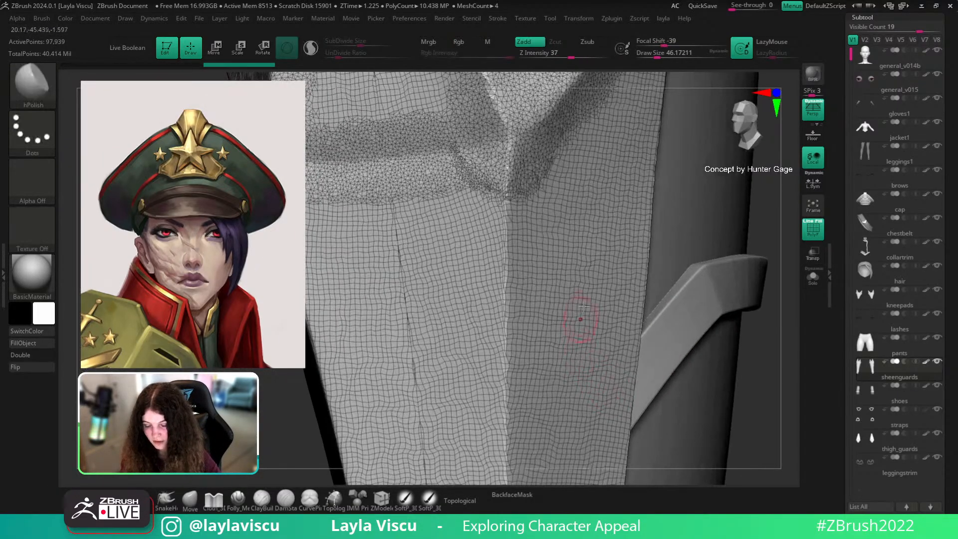
pyautogui.moveTo(588, 256)
pyautogui.keyDown('ctrl'); pyautogui.mouseDown(button='right')
pyautogui.moveTo(642, 368)
pyautogui.moveTo(690, 327)
pyautogui.moveTo(698, 419)
pyautogui.mouseUp(button='right'); pyautogui.keyUp('ctrl')
pyautogui.hotkey('shift', 'f')
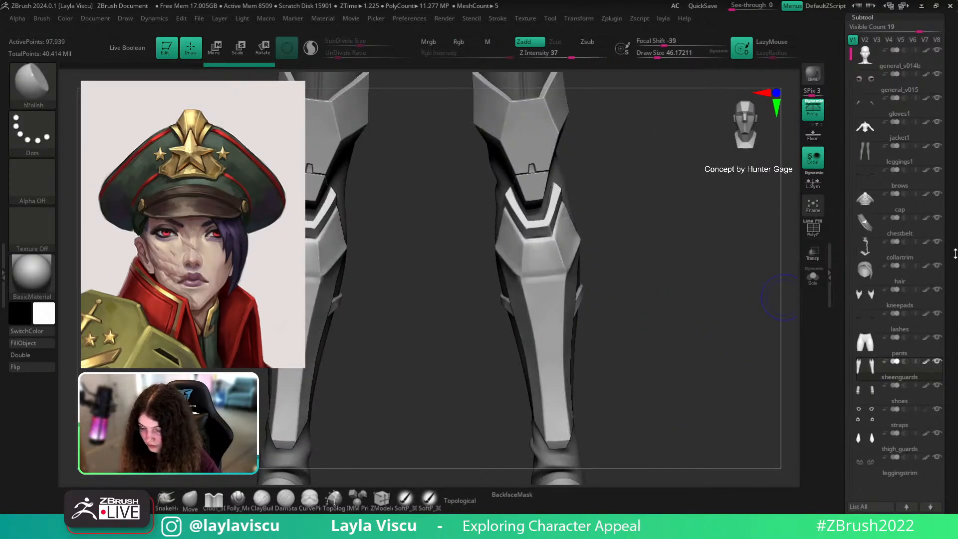
# Compare the wireframes of the kneepads and sheenguards by making each the active subtool in turn
pyautogui.moveTo(694, 273); pyautogui.dragTo(673, 342, button='right')
pyautogui.keyDown('alt'); pyautogui.click(598, 299); pyautogui.keyUp('alt')
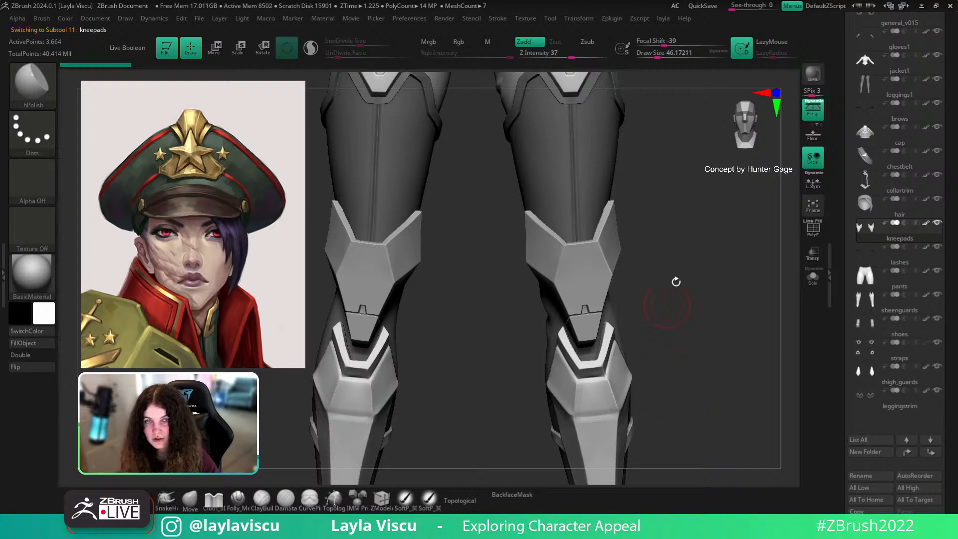
pyautogui.moveTo(675, 280)
pyautogui.keyDown('ctrl'); pyautogui.mouseDown(button='right')
pyautogui.moveTo(693, 308)
pyautogui.moveTo(660, 334)
pyautogui.moveTo(689, 331)
pyautogui.moveTo(666, 392)
pyautogui.mouseUp(button='right'); pyautogui.keyUp('ctrl')
pyautogui.hotkey('shift', 'f')
pyautogui.keyDown('alt'); pyautogui.click(611, 386); pyautogui.keyUp('alt')
pyautogui.keyDown('alt'); pyautogui.moveTo(662, 361); pyautogui.dragTo(647, 287); pyautogui.keyUp('alt')
pyautogui.hotkey('shift', 'f')
pyautogui.hotkey('shift', 'f')
pyautogui.hotkey('shift', 'f')
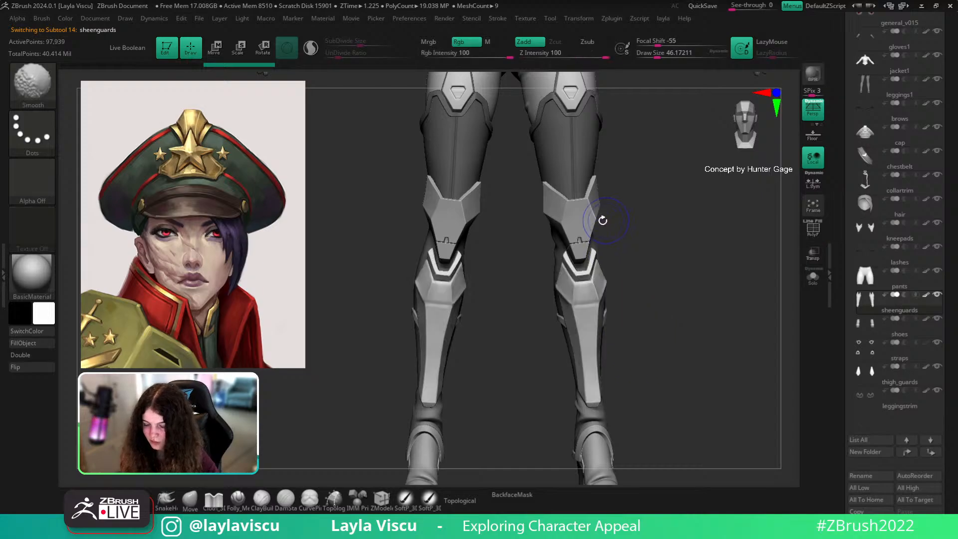
# Make leggings1 the active subtool, and check its mesh with the wireframe shown and hidden
pyautogui.keyDown('alt'); pyautogui.click(572, 231); pyautogui.keyUp('alt')
pyautogui.keyDown('alt'); pyautogui.moveTo(652, 309); pyautogui.dragTo(591, 343); pyautogui.keyUp('alt')
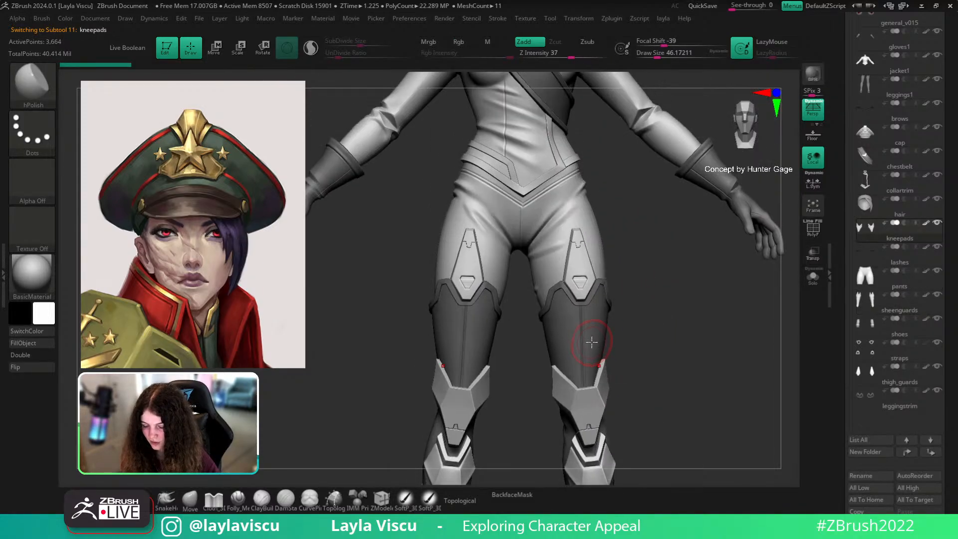
pyautogui.keyDown('alt'); pyautogui.click(591, 342); pyautogui.keyUp('alt')
pyautogui.hotkey('shift', 'f')
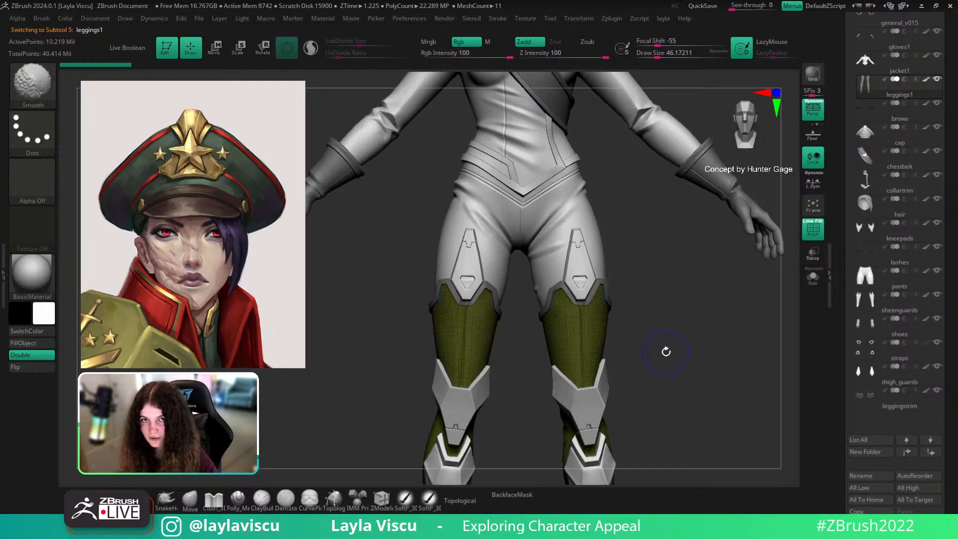
pyautogui.hotkey('shift', 'f')
pyautogui.keyDown('alt'); pyautogui.moveTo(652, 334); pyautogui.dragTo(659, 357); pyautogui.keyUp('alt')
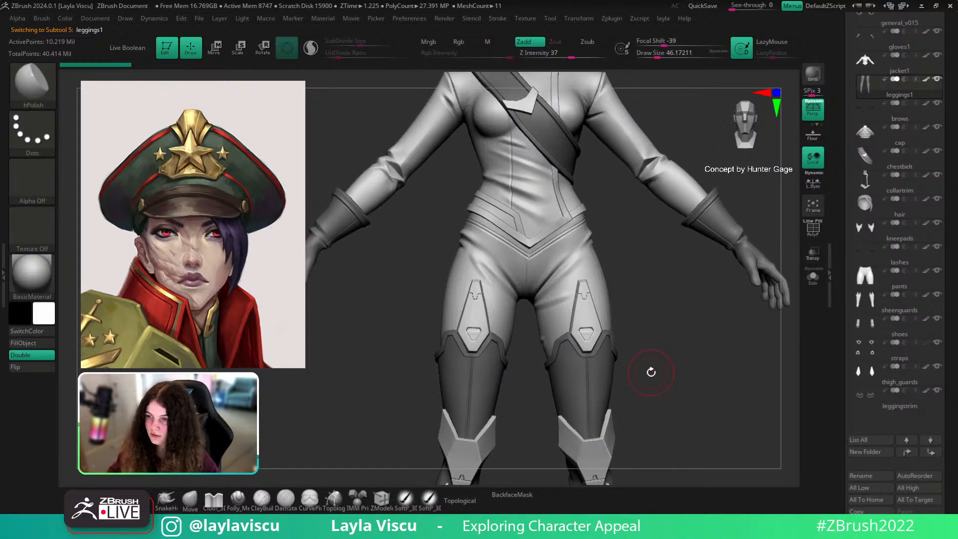
# Capture the viewport area with the concept art and the officer's body as a screen snip in Snip & Sketch
pyautogui.press('super+shift+s')
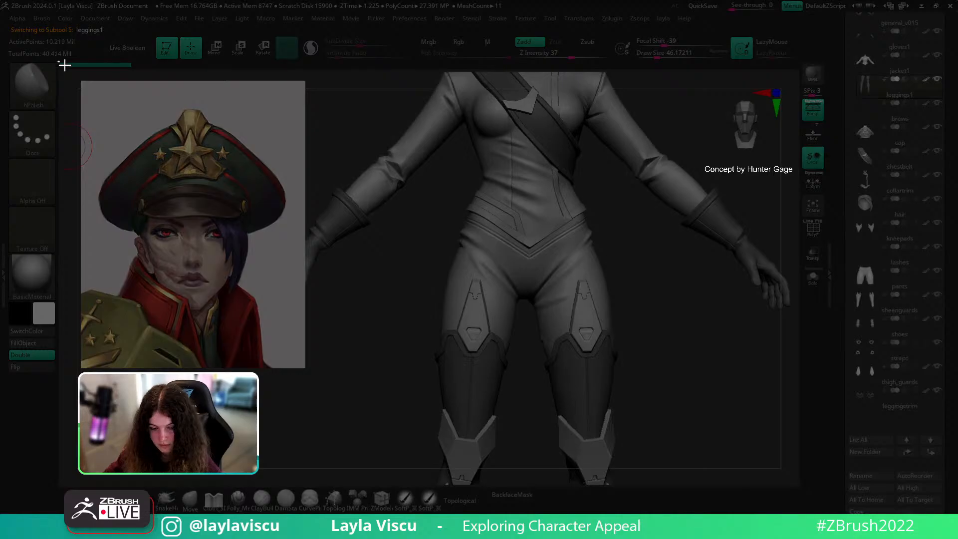
pyautogui.moveTo(58, 62); pyautogui.dragTo(771, 518)
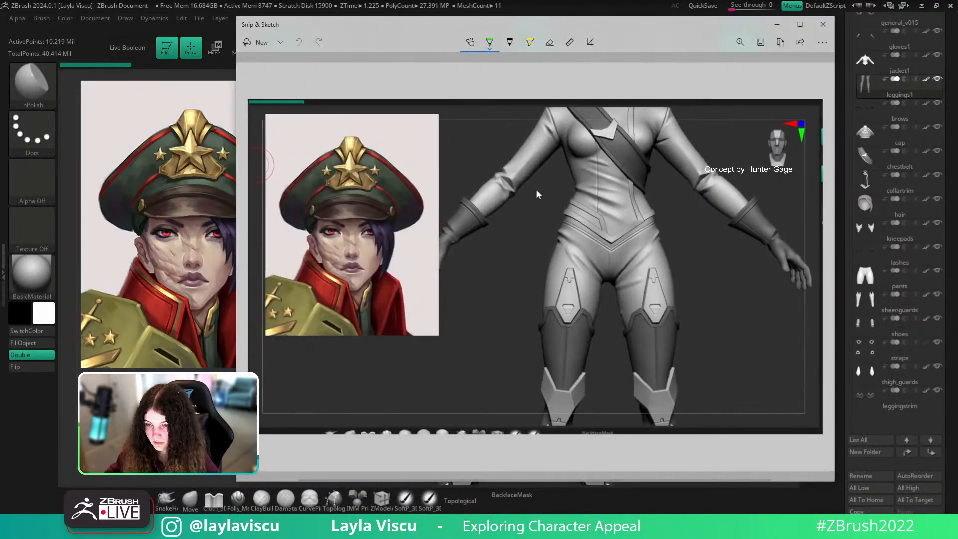
pyautogui.click(489, 42)
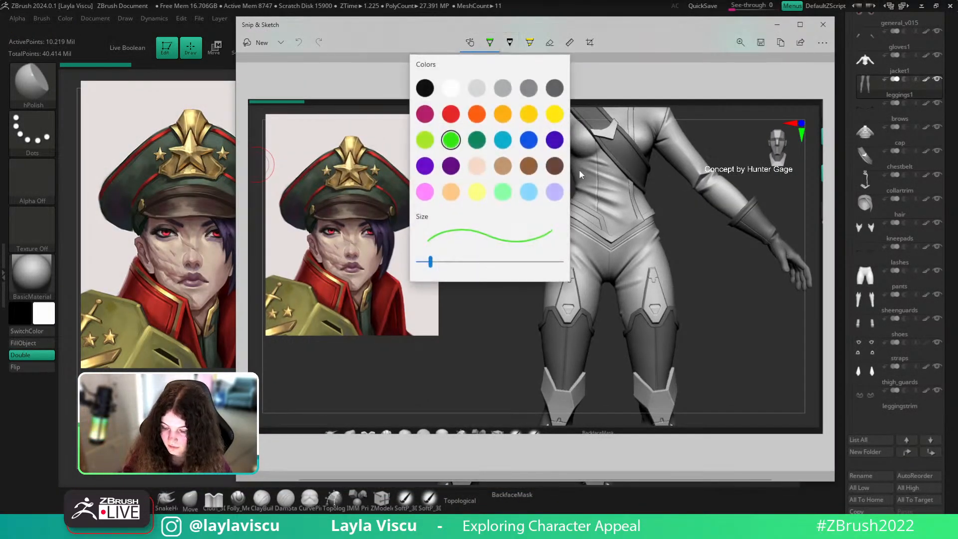
pyautogui.click(424, 164)
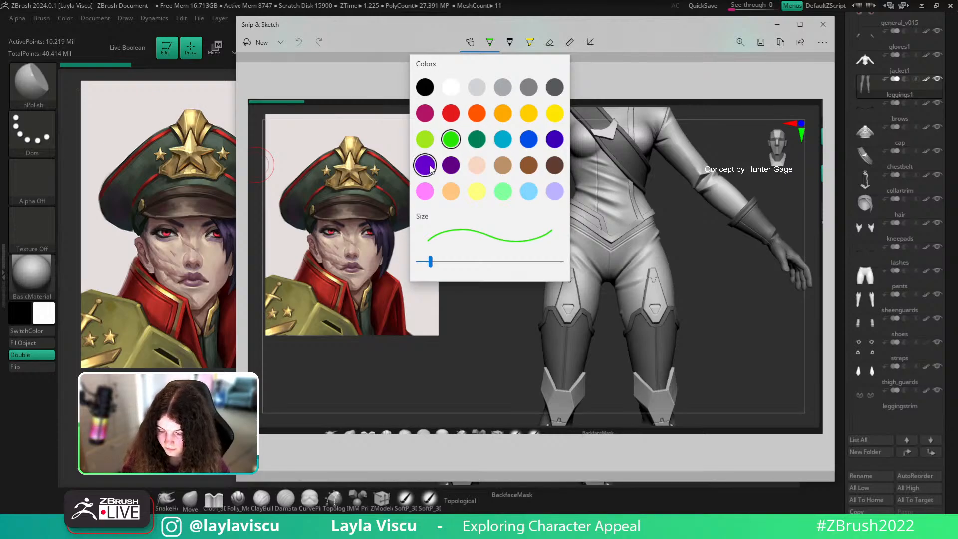
pyautogui.click(604, 194)
pyautogui.moveTo(615, 261); pyautogui.dragTo(627, 324)
pyautogui.hotkey('ctrl', 'z')
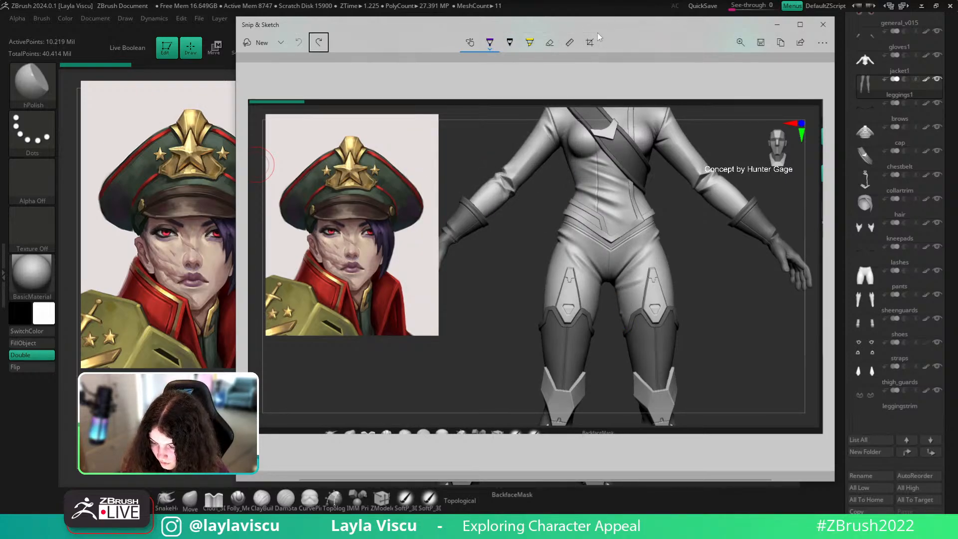
pyautogui.click(474, 46)
pyautogui.moveTo(605, 212); pyautogui.dragTo(623, 286)
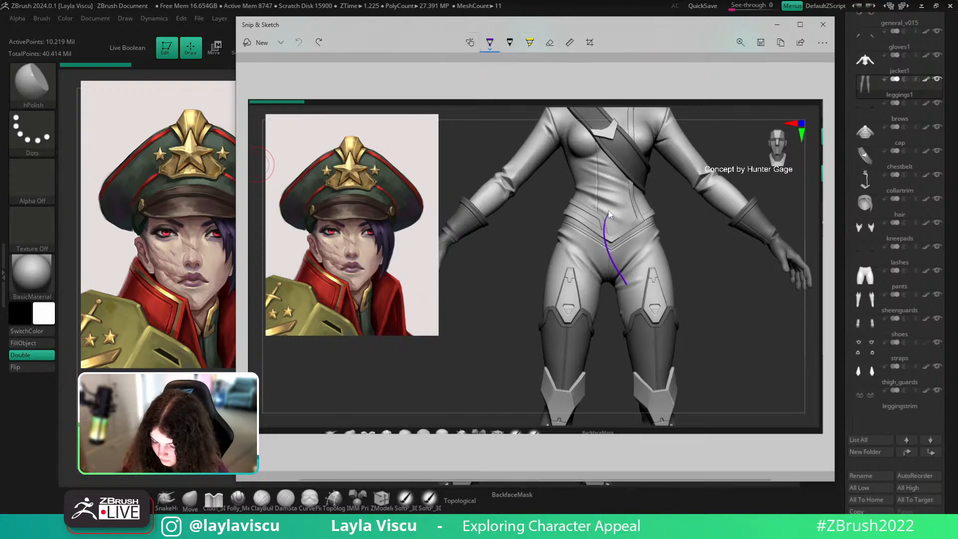
pyautogui.hotkey('ctrl', 'z')
pyautogui.click(490, 42)
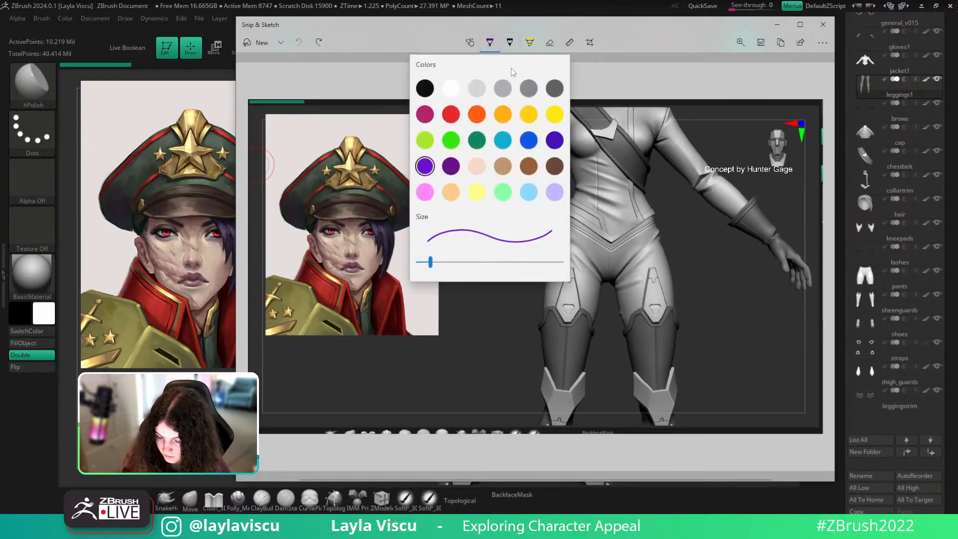
pyautogui.moveTo(619, 256); pyautogui.dragTo(623, 309)
pyautogui.hotkey('ctrl', 'z')
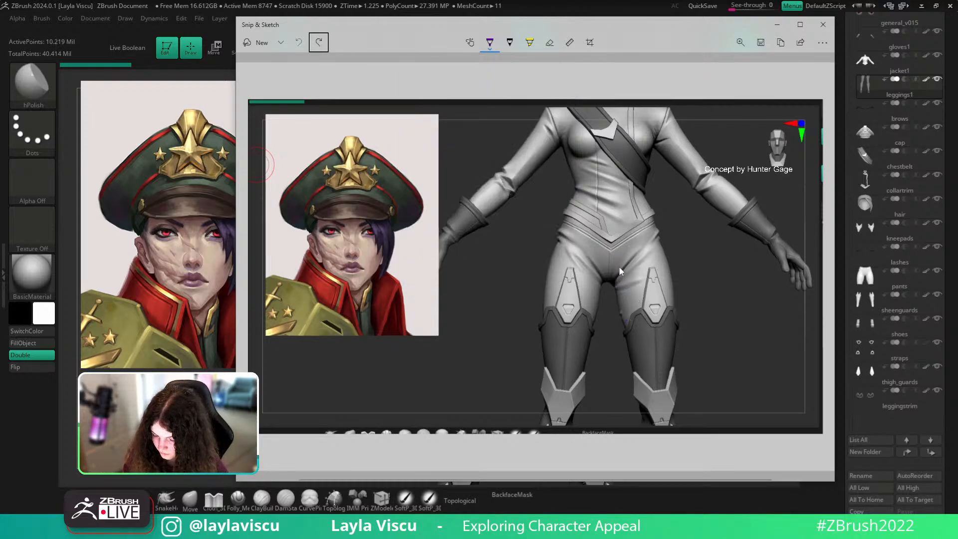
# Set the annotation pen to red with a thin stroke, undoing the trial stroke on the inner thigh
pyautogui.click(489, 43)
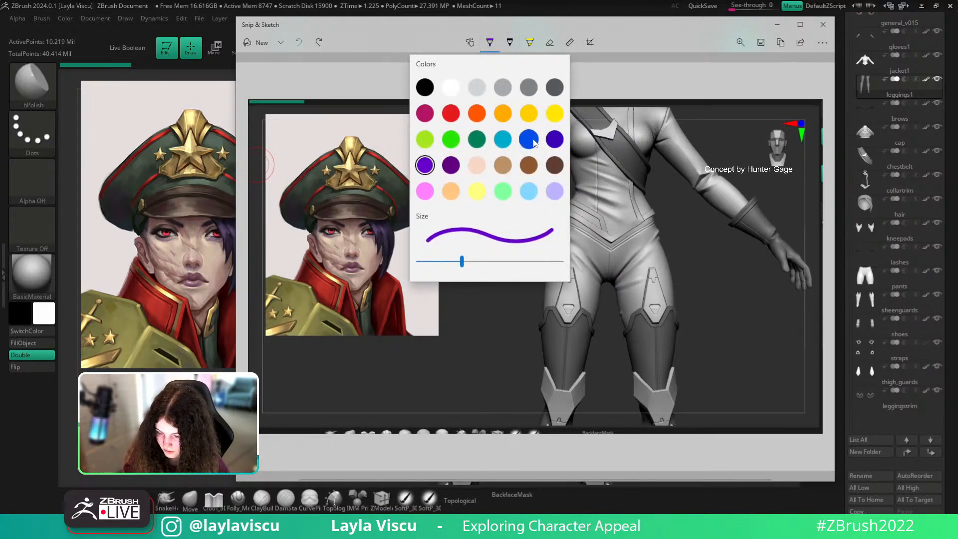
pyautogui.click(477, 114)
pyautogui.moveTo(614, 252); pyautogui.dragTo(627, 329)
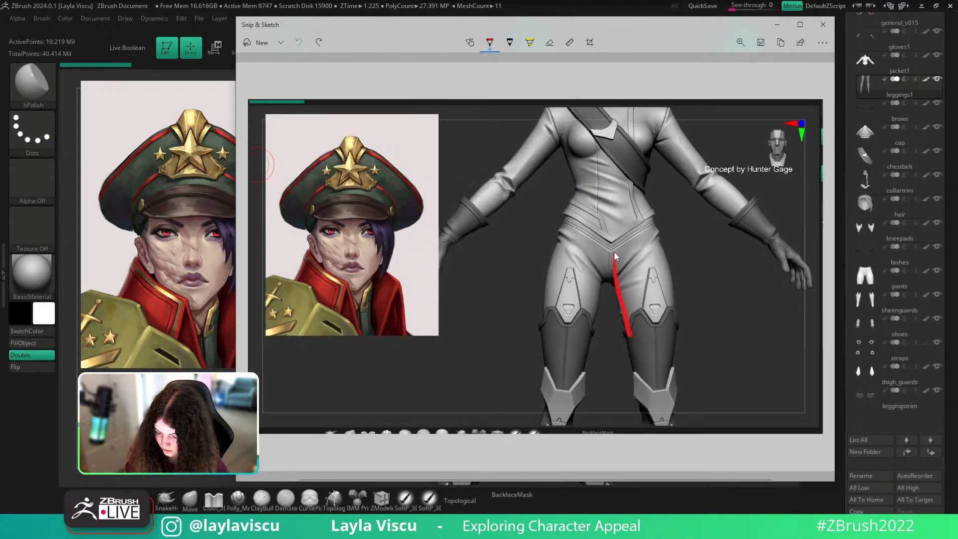
pyautogui.hotkey('ctrl', 'z')
pyautogui.click(490, 43)
pyautogui.click(455, 259)
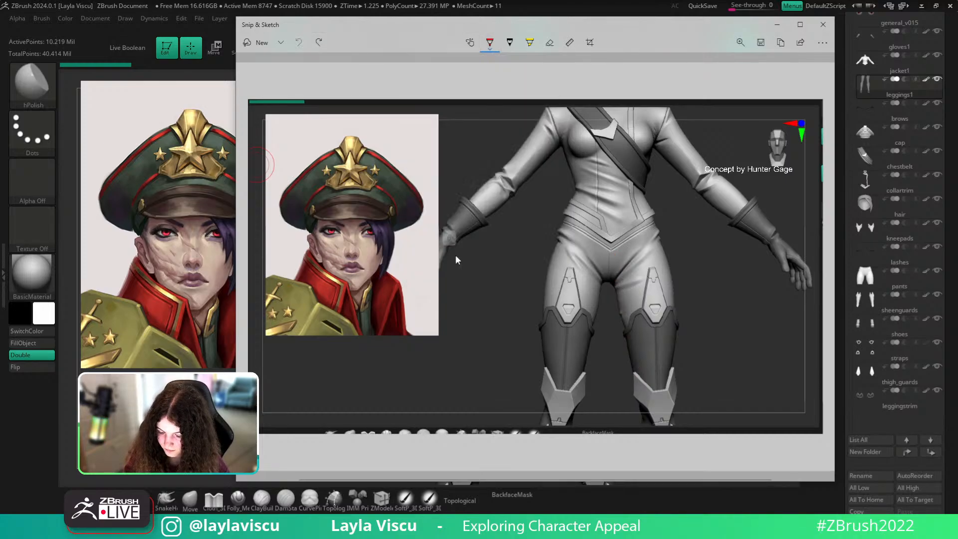
# Draw red lengthwise flow lines from the hip to the shin guard on the character's left leg
pyautogui.moveTo(613, 251)
pyautogui.mouseDown()
pyautogui.moveTo(632, 380)
pyautogui.moveTo(636, 389)
pyautogui.moveTo(641, 372)
pyautogui.moveTo(643, 389)
pyautogui.mouseUp()
pyautogui.moveTo(637, 241)
pyautogui.mouseDown()
pyautogui.moveTo(654, 389)
pyautogui.moveTo(656, 299)
pyautogui.moveTo(662, 389)
pyautogui.moveTo(658, 270)
pyautogui.moveTo(669, 373)
pyautogui.mouseUp()
pyautogui.hotkey('ctrl', 'z')
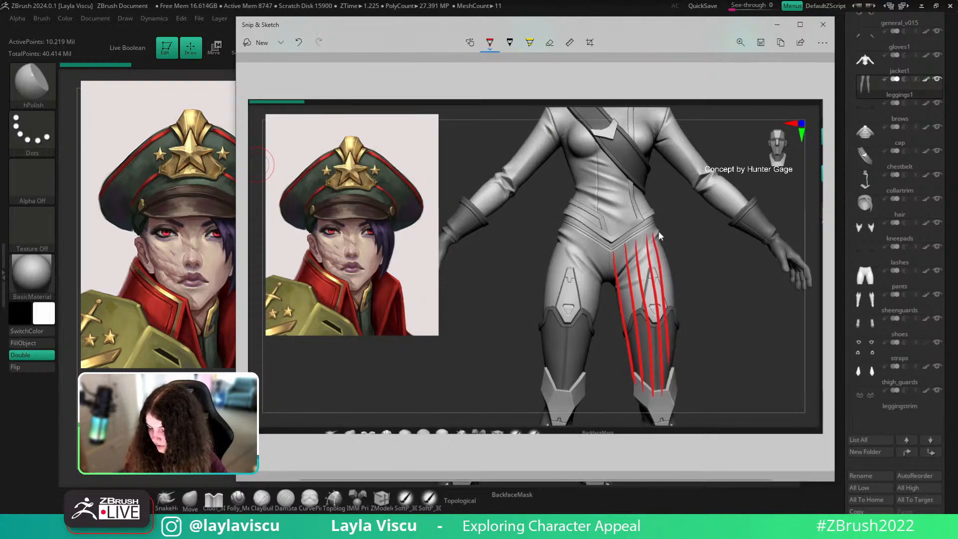
pyautogui.moveTo(657, 235); pyautogui.dragTo(676, 370)
pyautogui.moveTo(659, 239)
pyautogui.mouseDown()
pyautogui.moveTo(617, 283)
pyautogui.moveTo(662, 257)
pyautogui.mouseUp()
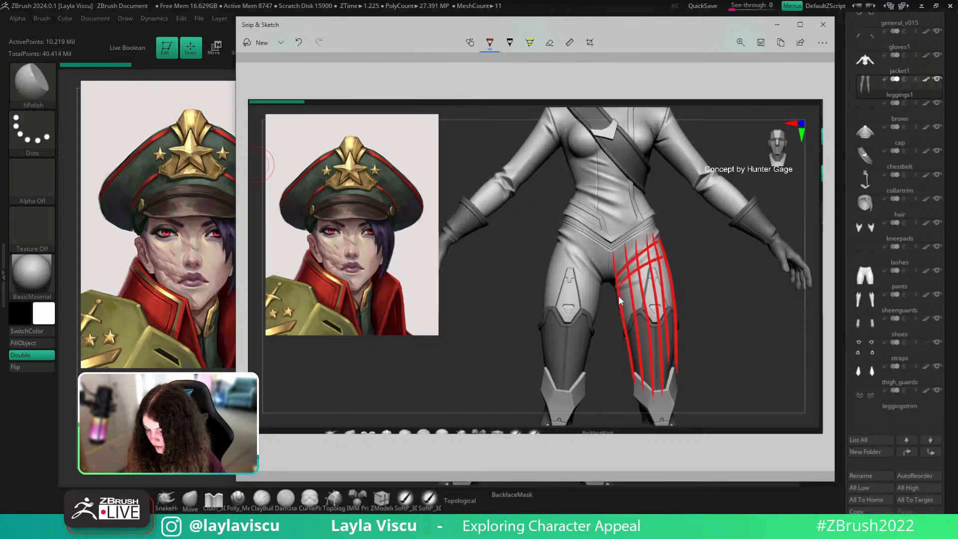
# Add curved cross lines from hip to shin guard on the character's left leg and extend the grid into the crotch
pyautogui.moveTo(619, 294); pyautogui.dragTo(665, 272)
pyautogui.moveTo(621, 307)
pyautogui.mouseDown()
pyautogui.moveTo(670, 285)
pyautogui.moveTo(649, 305)
pyautogui.moveTo(672, 299)
pyautogui.mouseUp()
pyautogui.moveTo(625, 329)
pyautogui.mouseDown()
pyautogui.moveTo(673, 316)
pyautogui.moveTo(669, 328)
pyautogui.mouseUp()
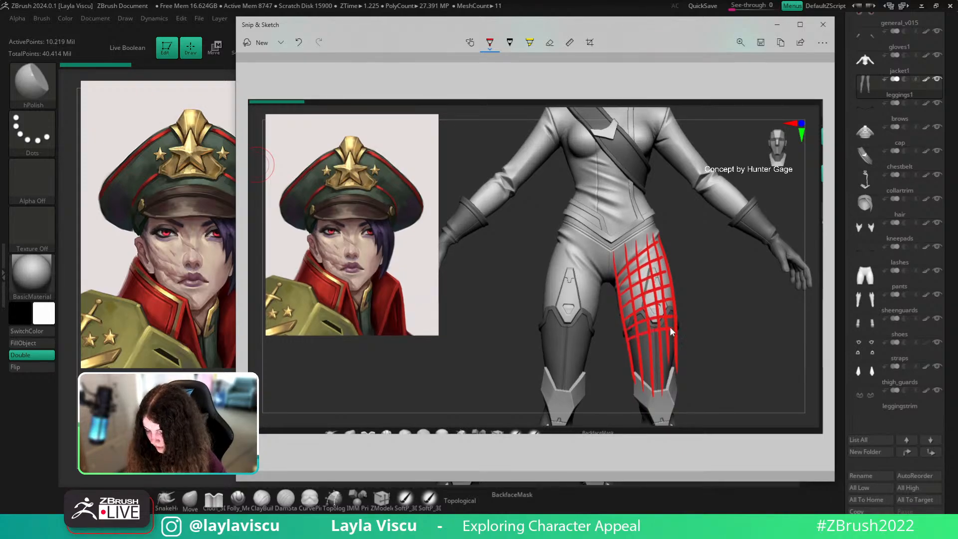
pyautogui.moveTo(632, 363)
pyautogui.mouseDown()
pyautogui.moveTo(675, 358)
pyautogui.moveTo(681, 383)
pyautogui.mouseUp()
pyautogui.hotkey('ctrl', 'z')
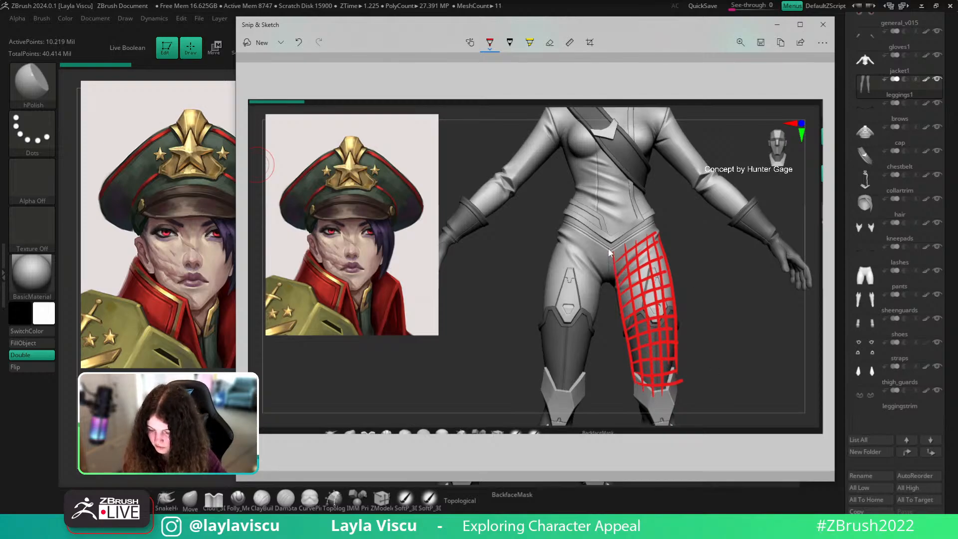
pyautogui.moveTo(608, 250); pyautogui.dragTo(611, 280)
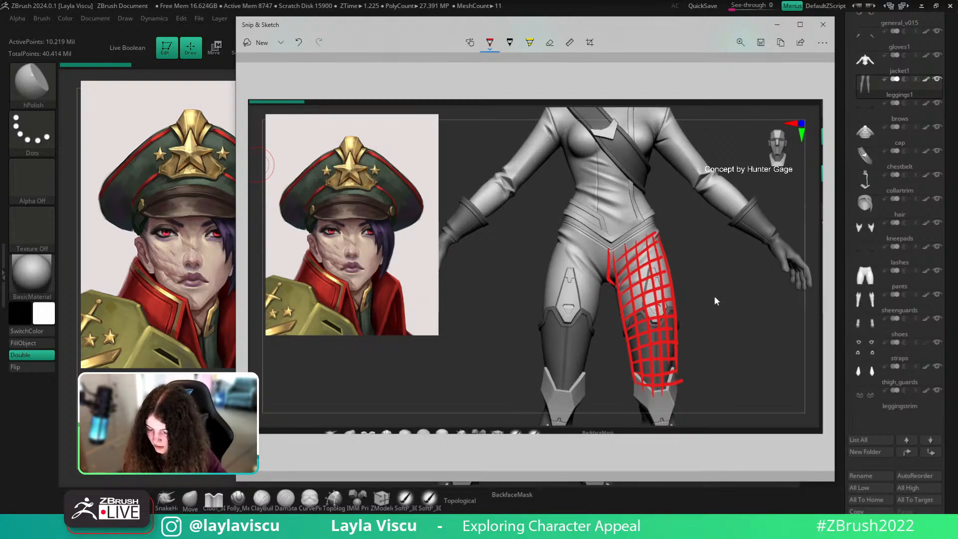
# Undo all the red topology lines drawn over the leg
pyautogui.hotkey('ctrl', 'z')
pyautogui.hotkey('ctrl', 'z')
pyautogui.hotkey('ctrl', 'z')
pyautogui.hotkey('ctrl', 'z')
pyautogui.hotkey('ctrl', 'z')
pyautogui.hotkey('ctrl', 'z')
pyautogui.hotkey('ctrl', 'z')
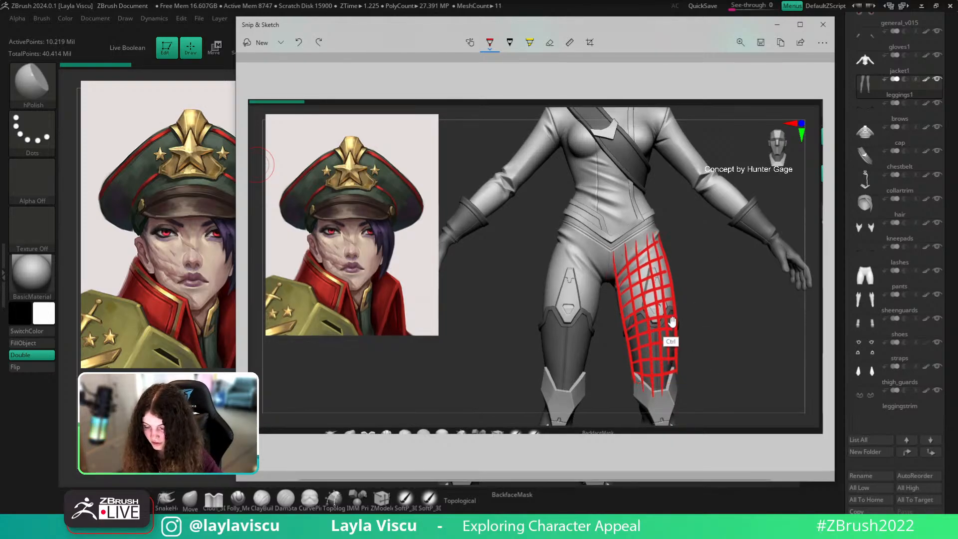
pyautogui.hotkey('ctrl', 'z')
pyautogui.hotkey('ctrl', 'z')
pyautogui.hotkey('ctrl', 'z')
pyautogui.hotkey('ctrl', 'z')
pyautogui.hotkey('ctrl', 'z')
pyautogui.hotkey('ctrl', 'z')
pyautogui.hotkey('ctrl', 'z')
pyautogui.hotkey('ctrl', 'z')
pyautogui.hotkey('ctrl', 'z')
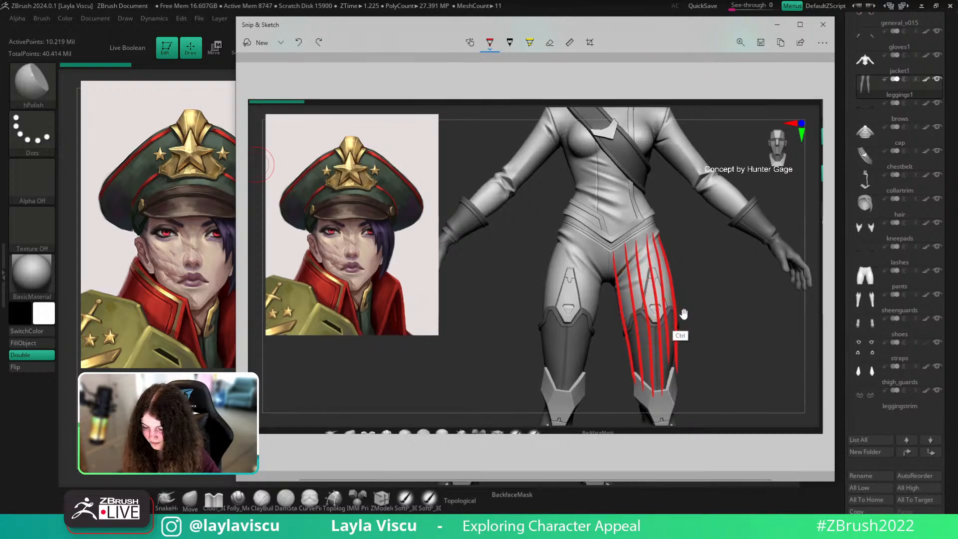
pyautogui.hotkey('ctrl', 'z')
pyautogui.hotkey('ctrl', 'z')
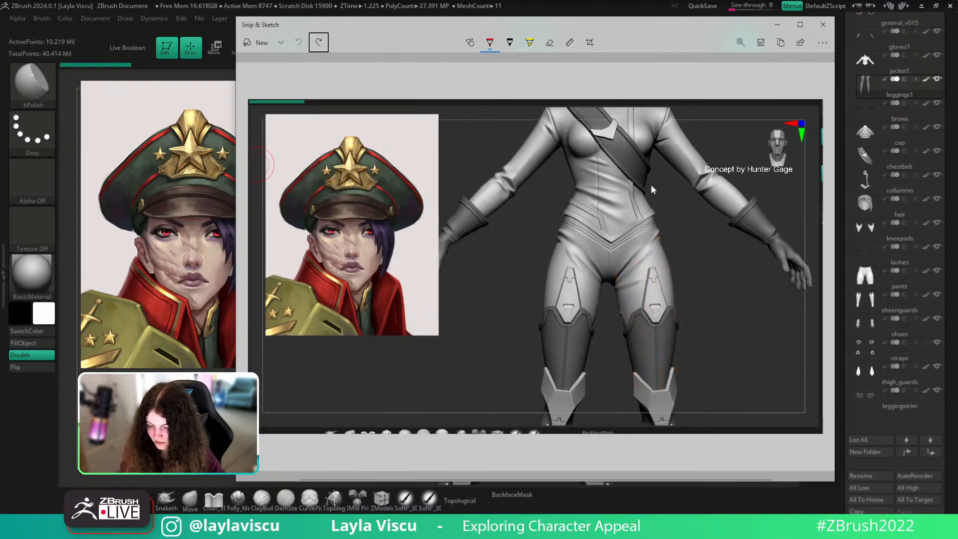
# Outline the jacket's pointed waist panel in red and draw a curved line across its upper part
pyautogui.moveTo(644, 197)
pyautogui.mouseDown()
pyautogui.moveTo(654, 214)
pyautogui.moveTo(609, 243)
pyautogui.moveTo(563, 215)
pyautogui.moveTo(643, 194)
pyautogui.mouseUp()
pyautogui.moveTo(572, 200); pyautogui.dragTo(647, 207)
pyautogui.hotkey('ctrl', 'z')
pyautogui.moveTo(573, 200); pyautogui.dragTo(647, 206)
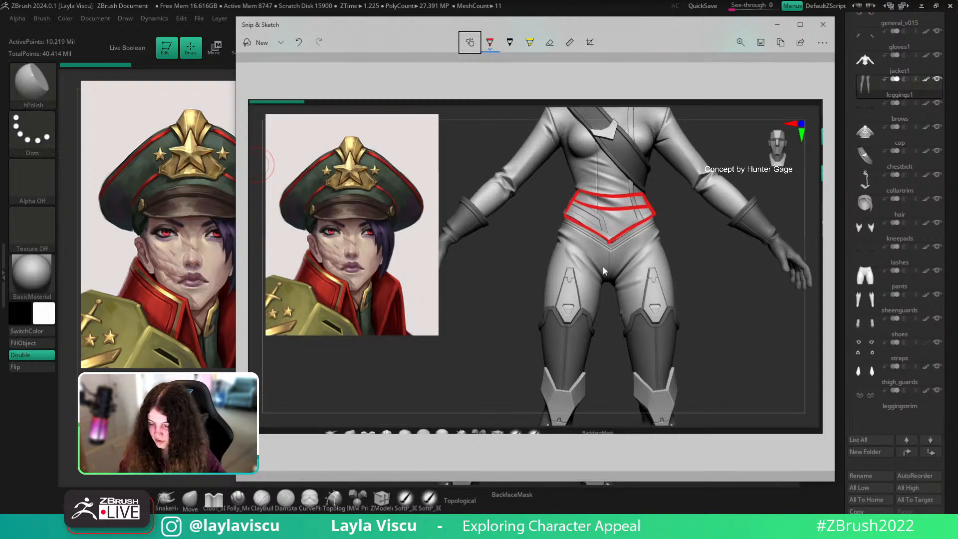
# Fill the outlined waist panel with V-shaped cross lines and vertical lines to sketch a dense grid
pyautogui.moveTo(570, 208)
pyautogui.mouseDown()
pyautogui.moveTo(614, 225)
pyautogui.moveTo(652, 213)
pyautogui.mouseUp()
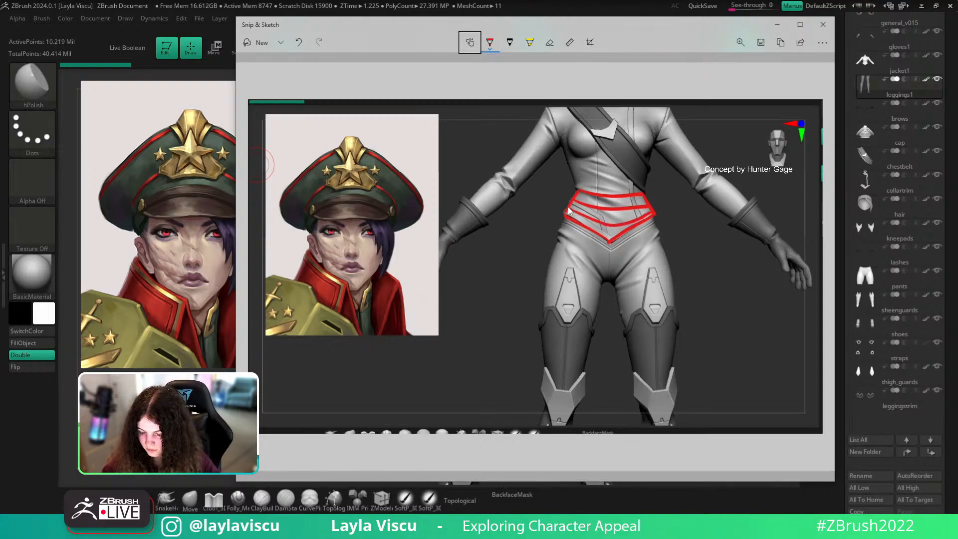
pyautogui.hotkey('ctrl', 'z')
pyautogui.moveTo(569, 209)
pyautogui.mouseDown()
pyautogui.moveTo(602, 225)
pyautogui.moveTo(653, 213)
pyautogui.moveTo(613, 229)
pyautogui.moveTo(567, 206)
pyautogui.mouseUp()
pyautogui.hotkey('ctrl', 'z')
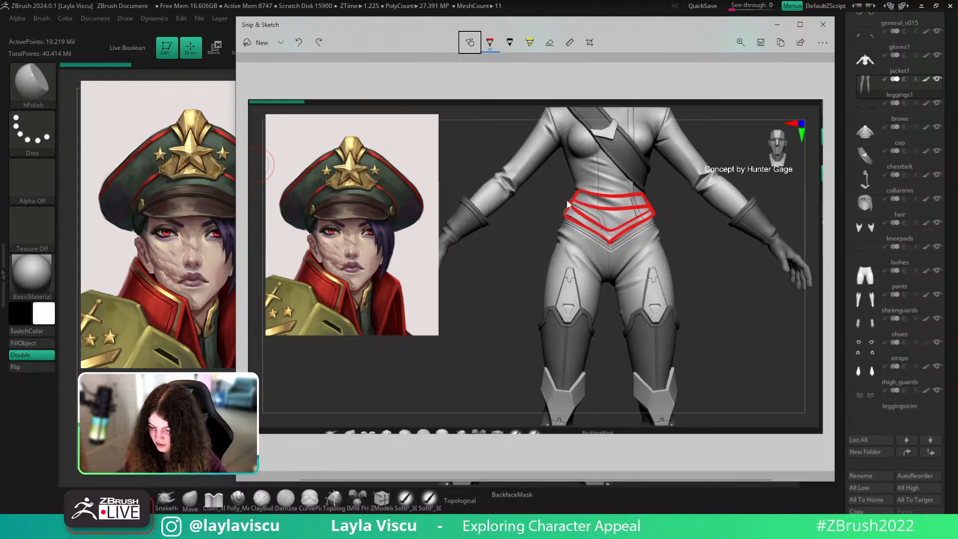
pyautogui.moveTo(637, 200)
pyautogui.mouseDown()
pyautogui.moveTo(642, 210)
pyautogui.moveTo(618, 232)
pyautogui.mouseUp()
pyautogui.moveTo(608, 199)
pyautogui.mouseDown()
pyautogui.moveTo(607, 247)
pyautogui.moveTo(584, 229)
pyautogui.mouseUp()
pyautogui.moveTo(582, 193); pyautogui.dragTo(573, 220)
pyautogui.moveTo(724, 316)
pyautogui.keyDown('ctrl'); pyautogui.mouseDown()
pyautogui.moveTo(716, 316)
pyautogui.moveTo(708, 278)
pyautogui.mouseUp(); pyautogui.keyUp('ctrl')
pyautogui.keyDown('ctrl'); pyautogui.moveTo(715, 334); pyautogui.dragTo(715, 345); pyautogui.keyUp('ctrl')
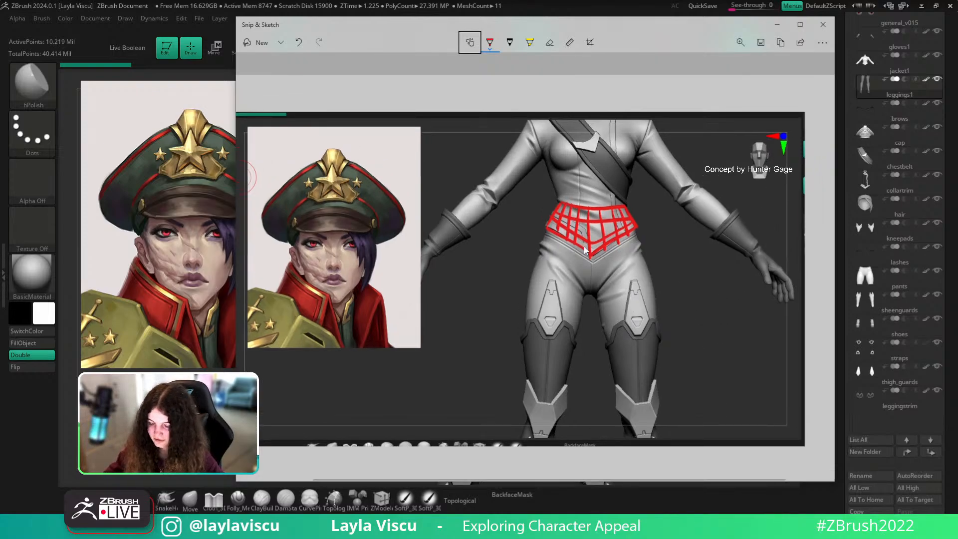
# Undo the dense grid lines inside the waist panel, keeping its red outline
pyautogui.hotkey('ctrl', 'z')
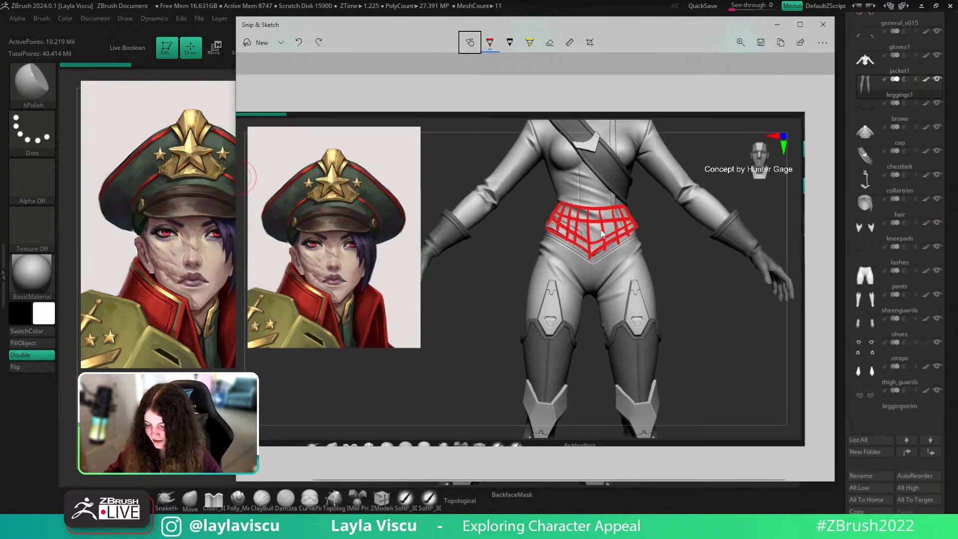
pyautogui.hotkey('ctrl', 'z')
pyautogui.hotkey('ctrl', 'z')
pyautogui.hotkey('ctrl', 'z')
pyautogui.hotkey('ctrl', 'z')
pyautogui.hotkey('ctrl', 'z')
pyautogui.hotkey('ctrl', 'z')
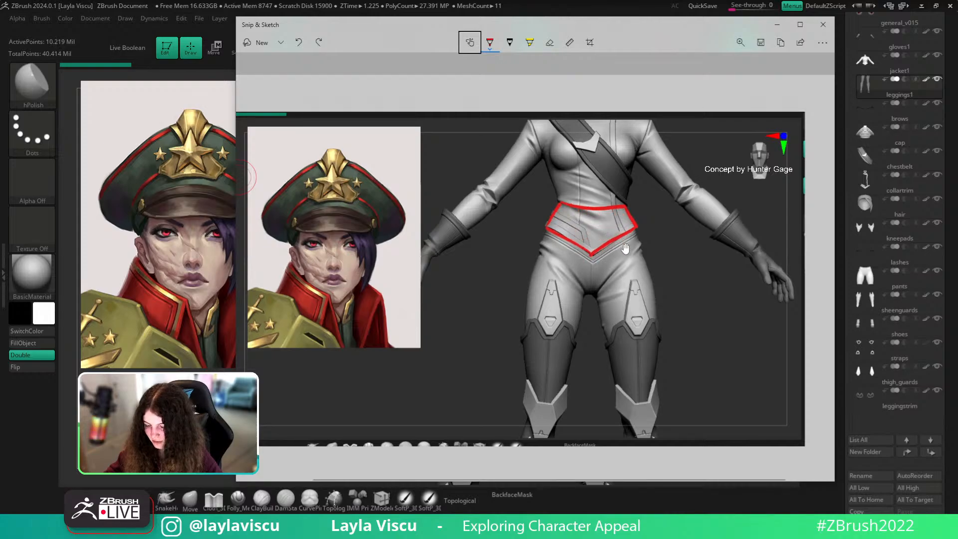
# Sketch a coarser grid in the waist panel with one line across and several vertical lines
pyautogui.moveTo(552, 214)
pyautogui.mouseDown()
pyautogui.moveTo(587, 230)
pyautogui.moveTo(629, 219)
pyautogui.moveTo(634, 230)
pyautogui.mouseUp()
pyautogui.moveTo(593, 206); pyautogui.dragTo(598, 254)
pyautogui.moveTo(624, 209); pyautogui.dragTo(631, 233)
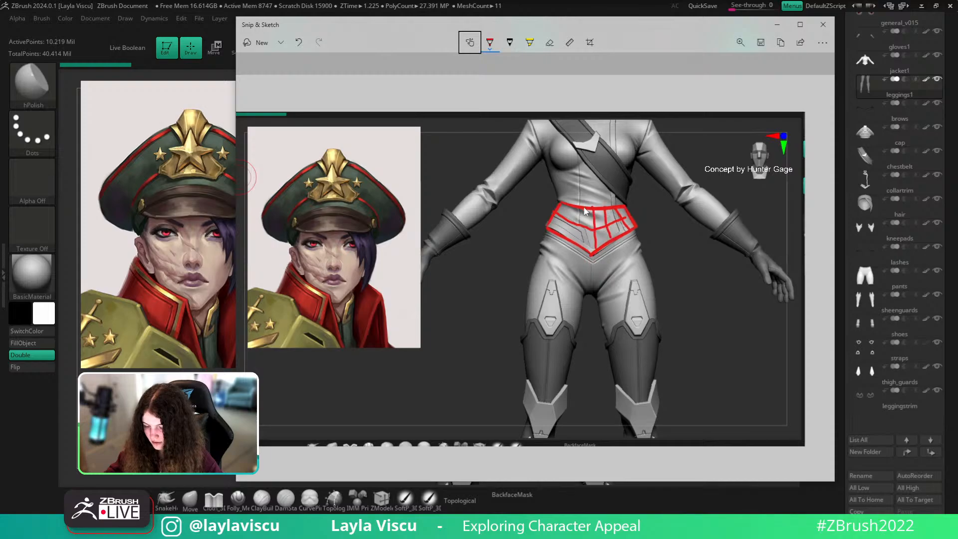
pyautogui.moveTo(584, 209); pyautogui.dragTo(578, 257)
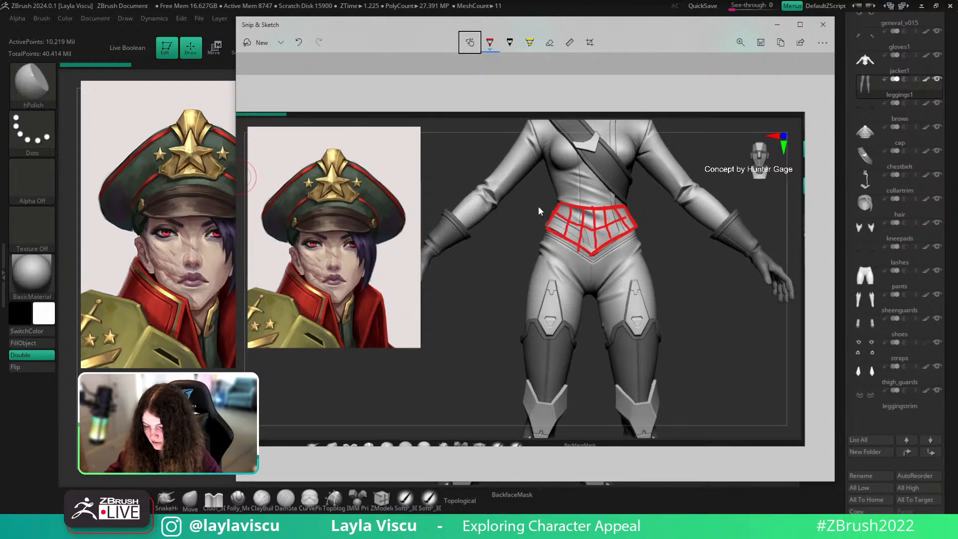
# Draw red direction arrows on both sides of the waist panel and add another cross line to its grid
pyautogui.moveTo(539, 210); pyautogui.dragTo(531, 193)
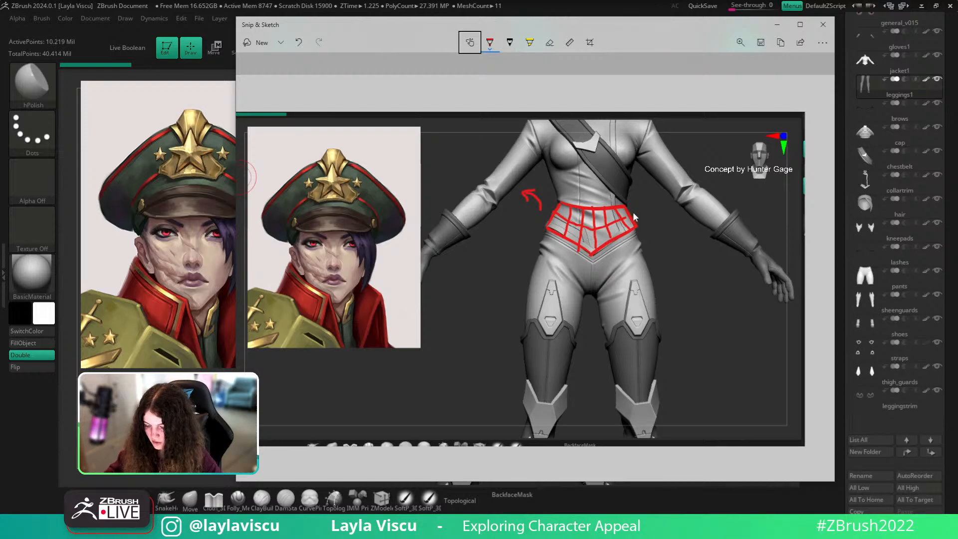
pyautogui.moveTo(639, 201); pyautogui.dragTo(642, 217)
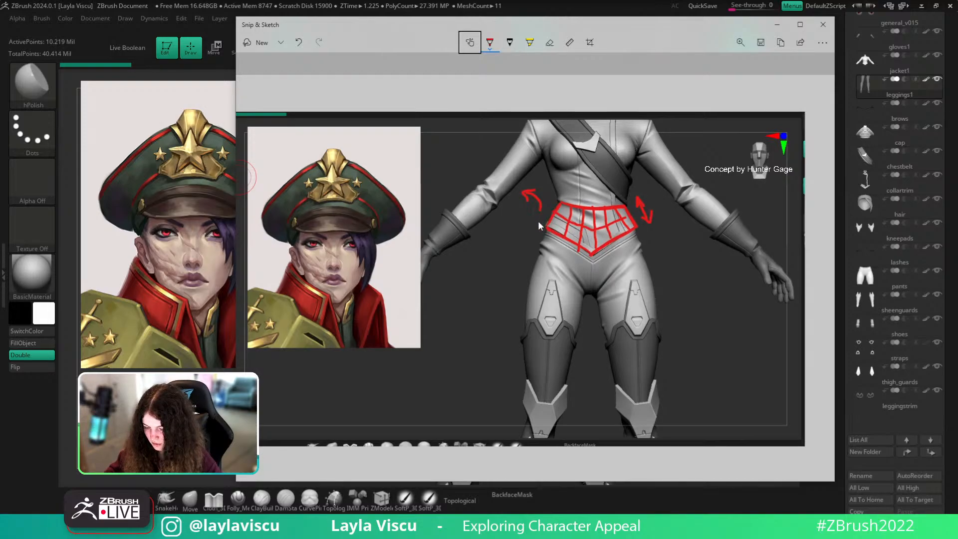
pyautogui.moveTo(550, 203); pyautogui.dragTo(542, 217)
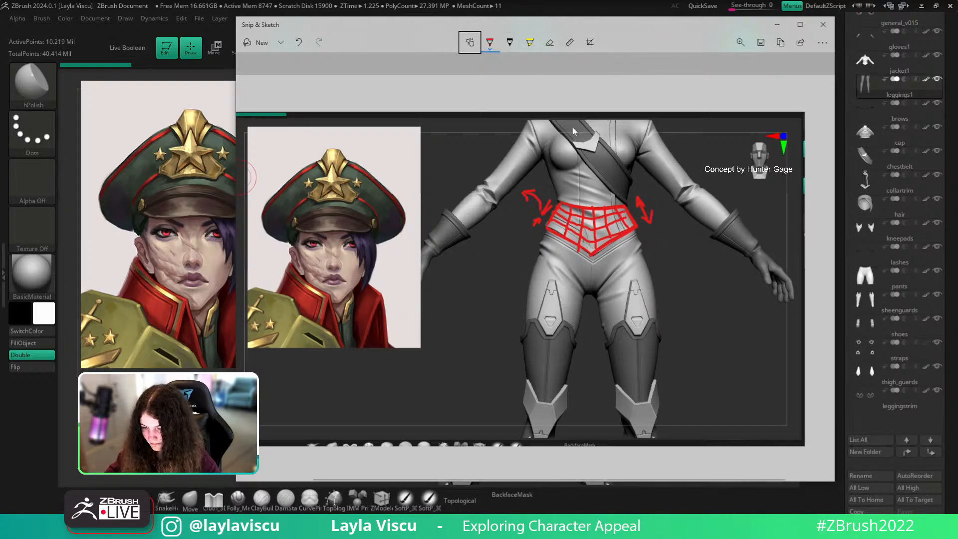
# Undo the arrows, the coarse grid and the upper edge line of the waist panel
pyautogui.hotkey('ctrl', 'z')
pyautogui.hotkey('ctrl', 'z')
pyautogui.hotkey('ctrl', 'z')
pyautogui.hotkey('ctrl', 'z')
pyautogui.hotkey('ctrl', 'z')
pyautogui.hotkey('ctrl', 'z')
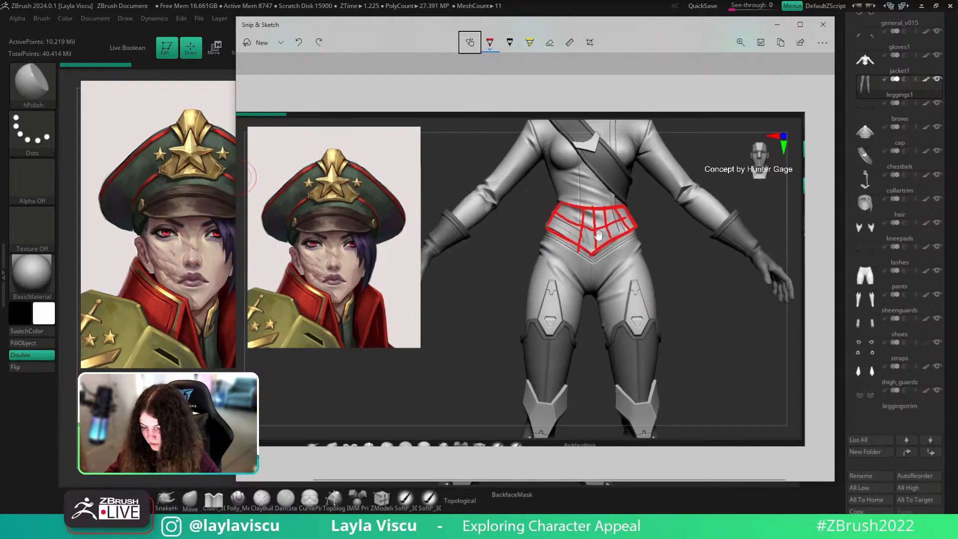
pyautogui.hotkey('ctrl', 'z')
pyautogui.hotkey('ctrl', 'z')
pyautogui.hotkey('ctrl', 'z')
pyautogui.hotkey('ctrl', 'z')
pyautogui.hotkey('ctrl', 'z')
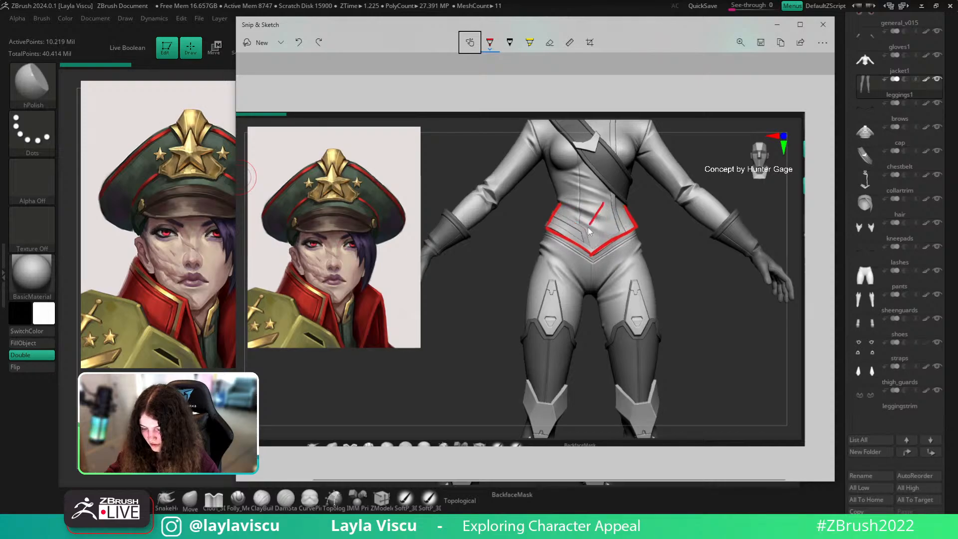
# Sketch an irregular network of diagonal and crossing topology lines inside the waist panel's outline
pyautogui.moveTo(588, 226); pyautogui.dragTo(573, 247)
pyautogui.moveTo(584, 199)
pyautogui.mouseDown()
pyautogui.moveTo(565, 234)
pyautogui.moveTo(601, 239)
pyautogui.moveTo(574, 237)
pyautogui.moveTo(592, 251)
pyautogui.mouseUp()
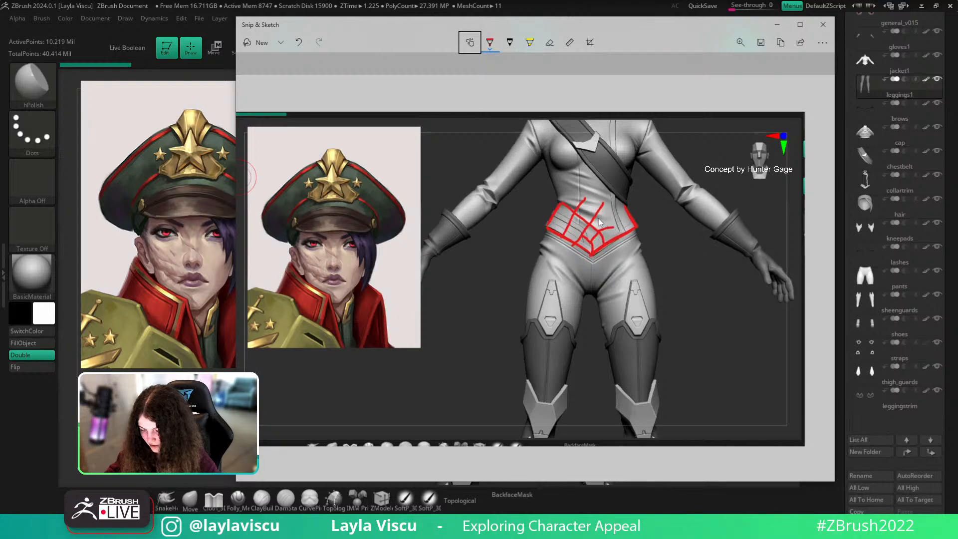
pyautogui.moveTo(563, 198)
pyautogui.mouseDown()
pyautogui.moveTo(623, 227)
pyautogui.moveTo(613, 236)
pyautogui.mouseUp()
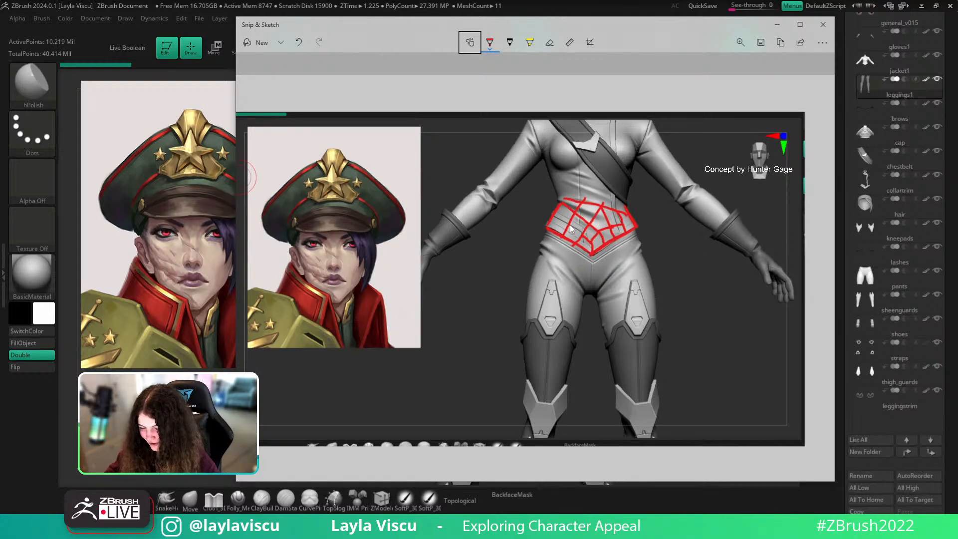
pyautogui.moveTo(561, 213); pyautogui.dragTo(569, 246)
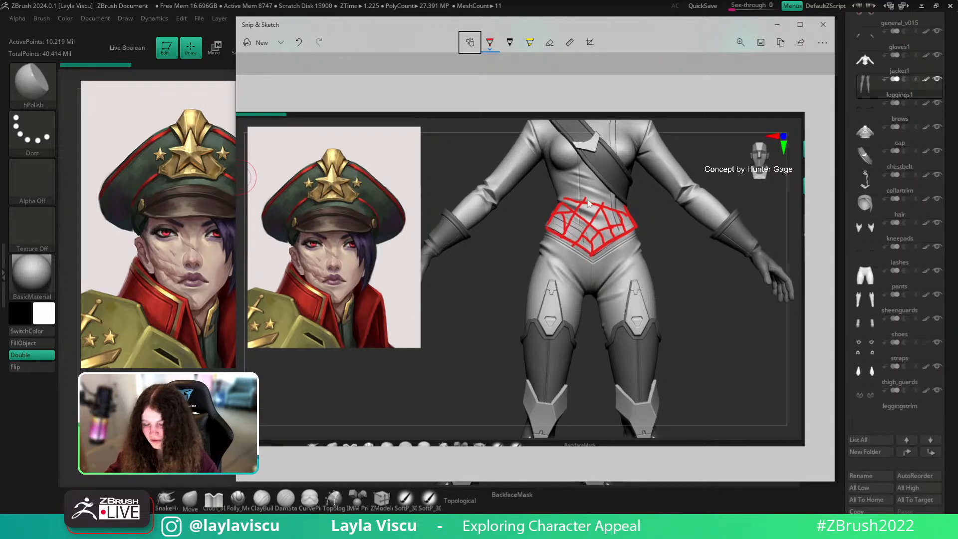
# Close the annotated snip, return to ZBrush and select the cap subtool on the full figure
pyautogui.click(822, 24)
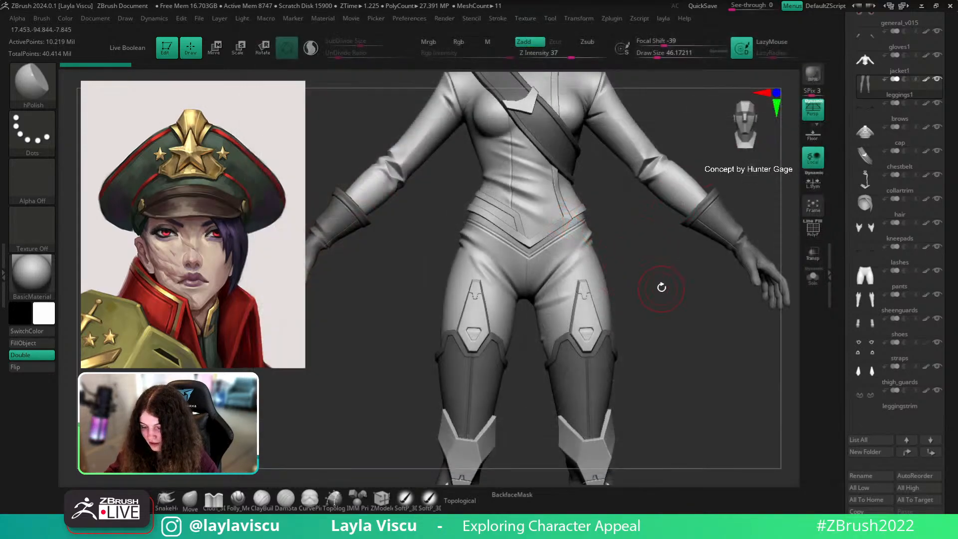
pyautogui.press('f')
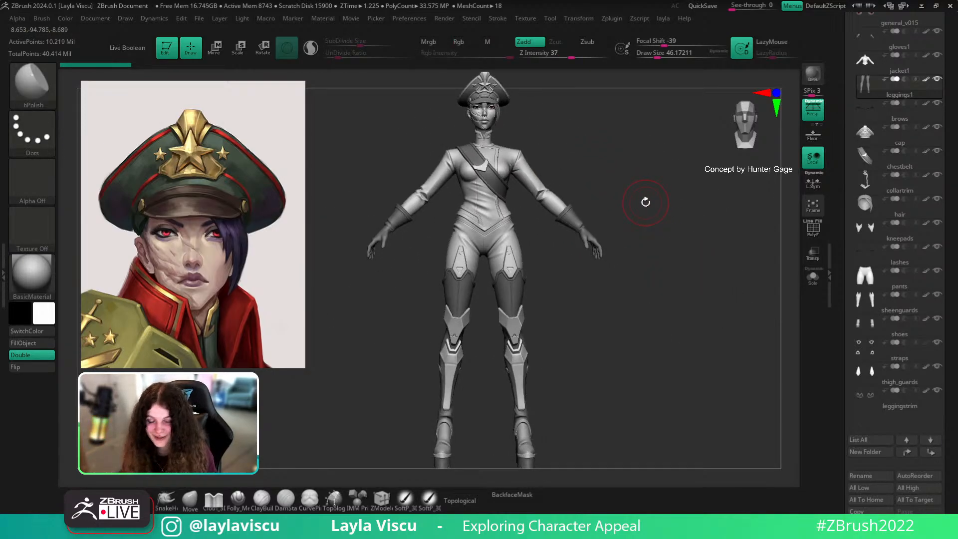
pyautogui.keyDown('alt'); pyautogui.moveTo(563, 149); pyautogui.dragTo(588, 271); pyautogui.keyUp('alt')
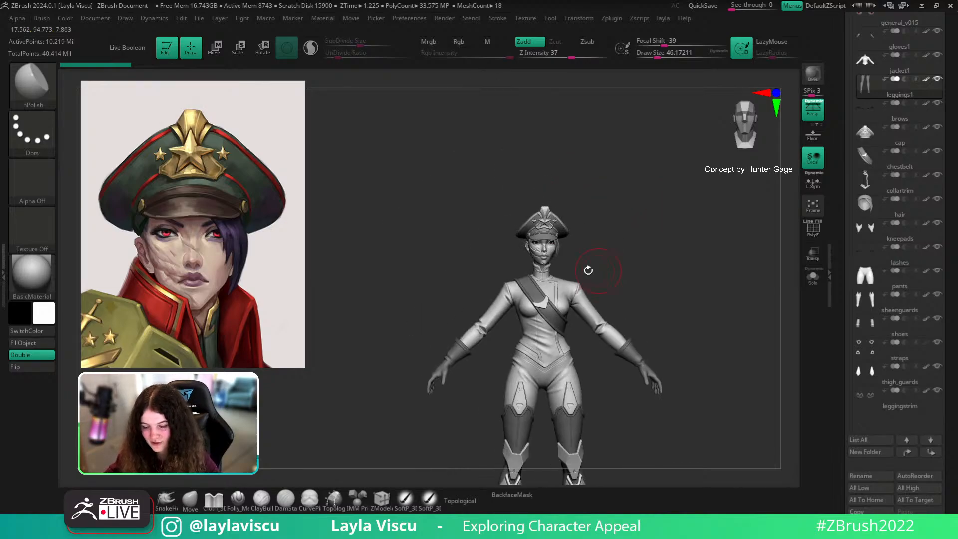
pyautogui.keyDown('alt'); pyautogui.click(564, 233); pyautogui.keyUp('alt')
pyautogui.moveTo(607, 290)
pyautogui.keyDown('ctrl'); pyautogui.mouseDown(button='right')
pyautogui.moveTo(626, 271)
pyautogui.moveTo(583, 247)
pyautogui.mouseUp(button='right'); pyautogui.keyUp('ctrl')
# Reshape the side of the cap from a low angle with the Move brush at a draw size of about 145
pyautogui.press('s')
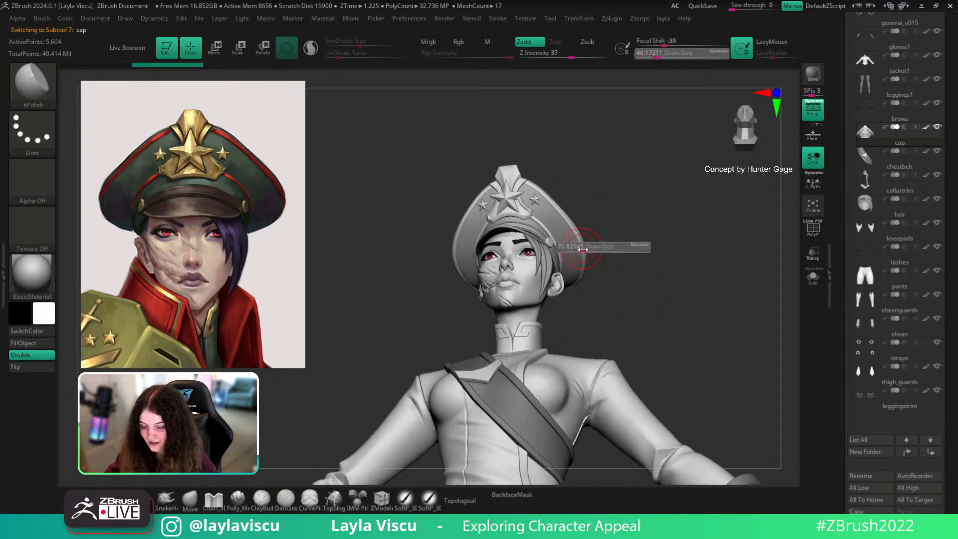
pyautogui.moveTo(583, 246)
pyautogui.mouseDown()
pyautogui.moveTo(592, 250)
pyautogui.moveTo(563, 249)
pyautogui.moveTo(591, 250)
pyautogui.mouseUp()
pyautogui.press('s')
pyautogui.click(190, 500)
pyautogui.press('s')
pyautogui.keyDown('shift'); pyautogui.moveTo(636, 249); pyautogui.dragTo(657, 282, button='right'); pyautogui.keyUp('shift')
pyautogui.keyDown('ctrl'); pyautogui.moveTo(615, 225); pyautogui.dragTo(601, 203, button='right'); pyautogui.keyUp('ctrl')
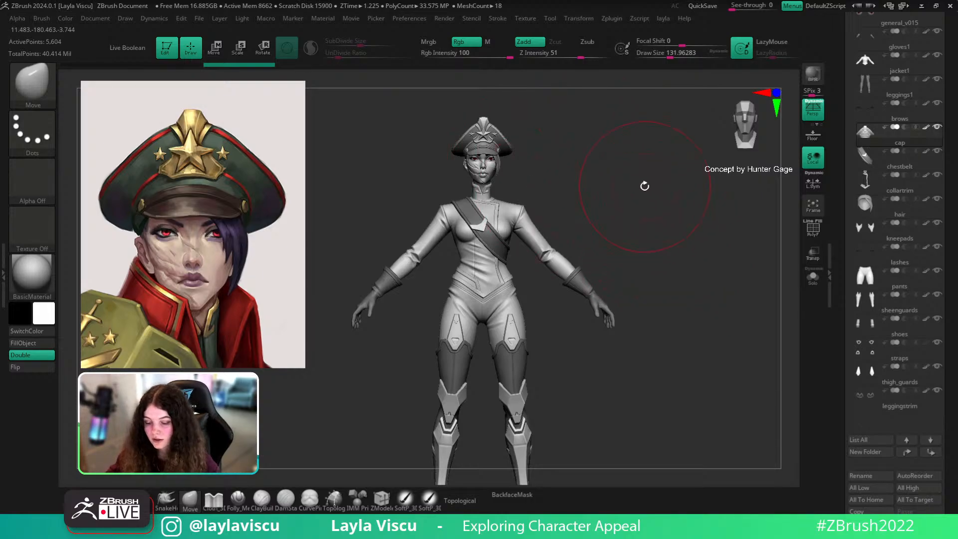
pyautogui.moveTo(620, 197)
pyautogui.mouseDown()
pyautogui.moveTo(633, 178)
pyautogui.moveTo(637, 186)
pyautogui.moveTo(559, 233)
pyautogui.moveTo(573, 229)
pyautogui.moveTo(576, 197)
pyautogui.moveTo(527, 165)
pyautogui.moveTo(603, 199)
pyautogui.moveTo(595, 154)
pyautogui.moveTo(537, 182)
pyautogui.moveTo(573, 199)
pyautogui.moveTo(552, 201)
pyautogui.mouseUp()
pyautogui.press('s')
pyautogui.press('s')
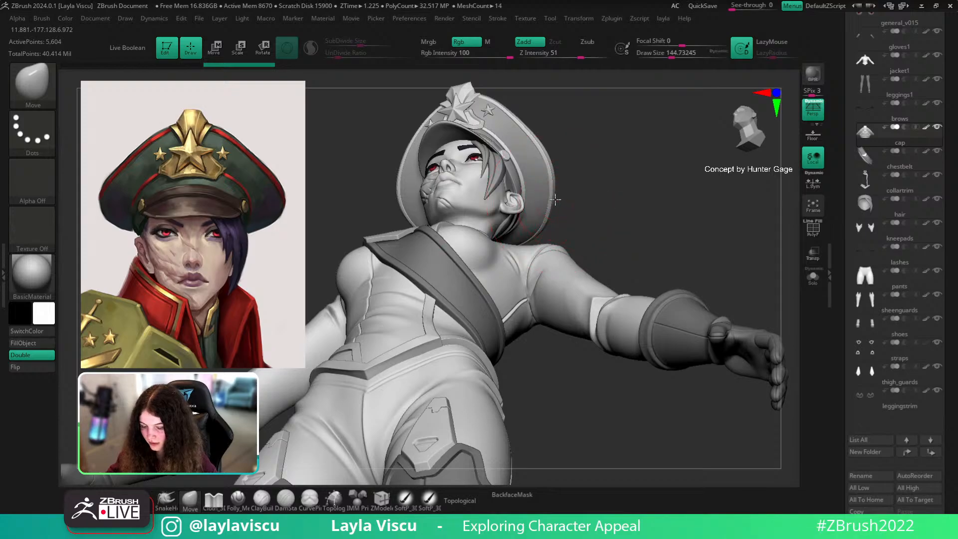
pyautogui.press(']')
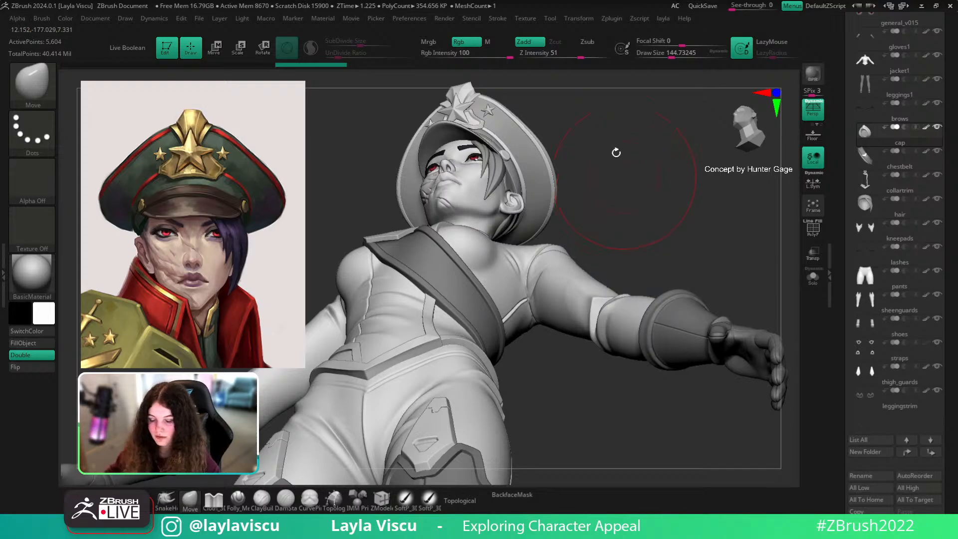
# Refine the cap's side silhouette with the Move brush at a draw size of 112
pyautogui.keyDown('shift'); pyautogui.moveTo(614, 151); pyautogui.dragTo(649, 250); pyautogui.keyUp('shift')
pyautogui.moveTo(627, 216)
pyautogui.mouseDown()
pyautogui.moveTo(566, 120)
pyautogui.moveTo(551, 121)
pyautogui.mouseUp()
pyautogui.moveTo(619, 132); pyautogui.dragTo(639, 193)
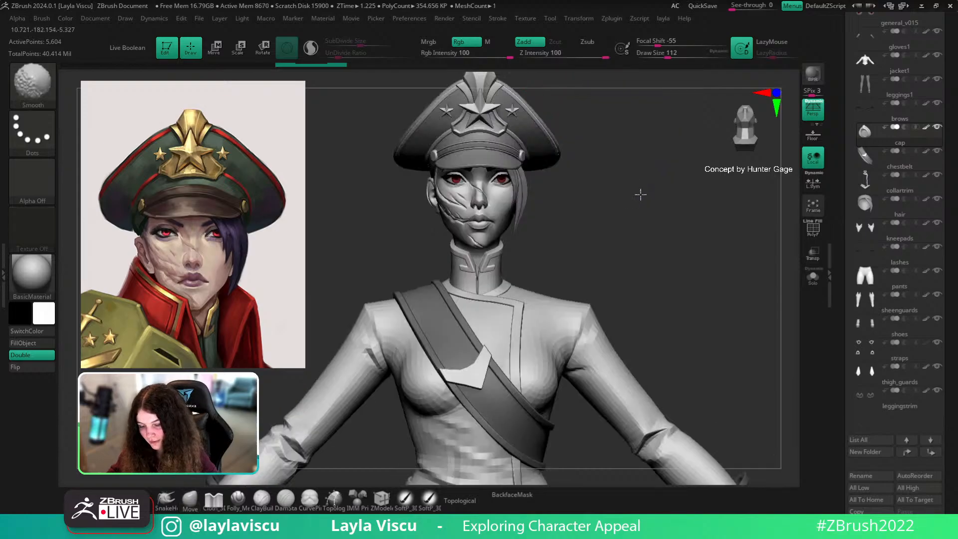
pyautogui.keyDown('ctrl'); pyautogui.moveTo(639, 193); pyautogui.dragTo(528, 188, button='right'); pyautogui.keyUp('ctrl')
pyautogui.moveTo(611, 184)
pyautogui.mouseDown()
pyautogui.moveTo(617, 222)
pyautogui.moveTo(562, 139)
pyautogui.moveTo(620, 179)
pyautogui.moveTo(710, 285)
pyautogui.moveTo(596, 234)
pyautogui.mouseUp()
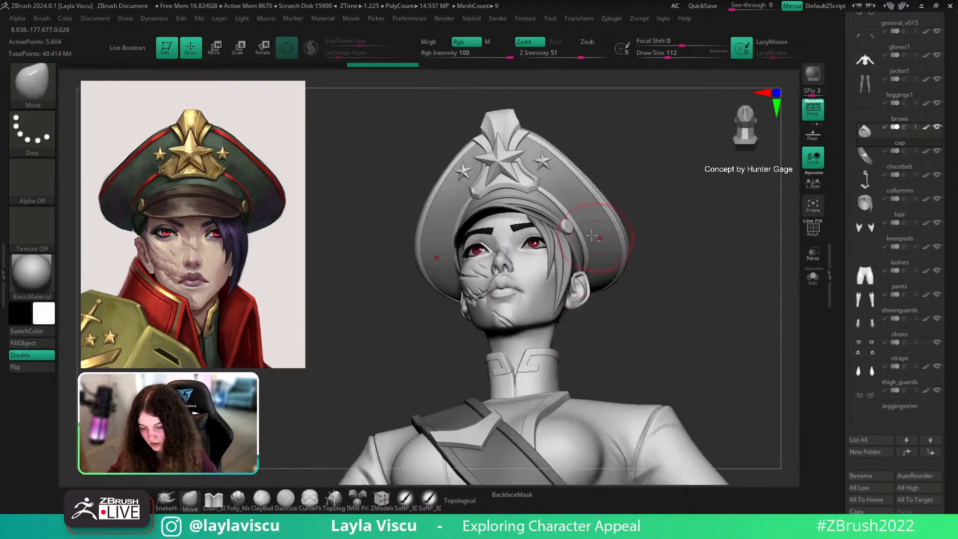
# Isolate the cap with its wireframe shown, display only its crown polygroup and set the draw size to about 59
pyautogui.hotkey('shift', 'f')
pyautogui.click(813, 284)
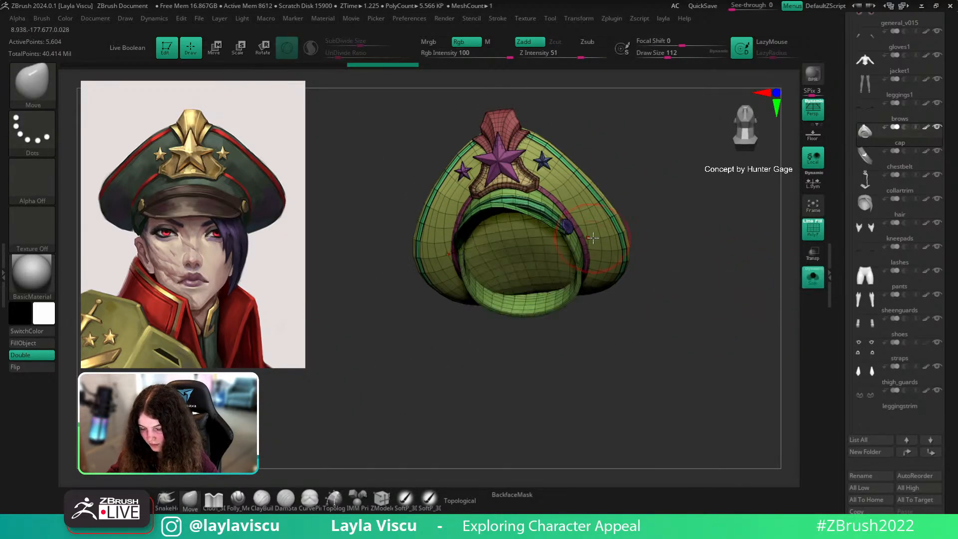
pyautogui.keyDown('ctrl'); pyautogui.keyDown('shift'); pyautogui.click(604, 250); pyautogui.keyUp('shift'); pyautogui.keyUp('ctrl')
pyautogui.press('s')
pyautogui.moveTo(607, 240); pyautogui.dragTo(571, 230)
pyautogui.press('s')
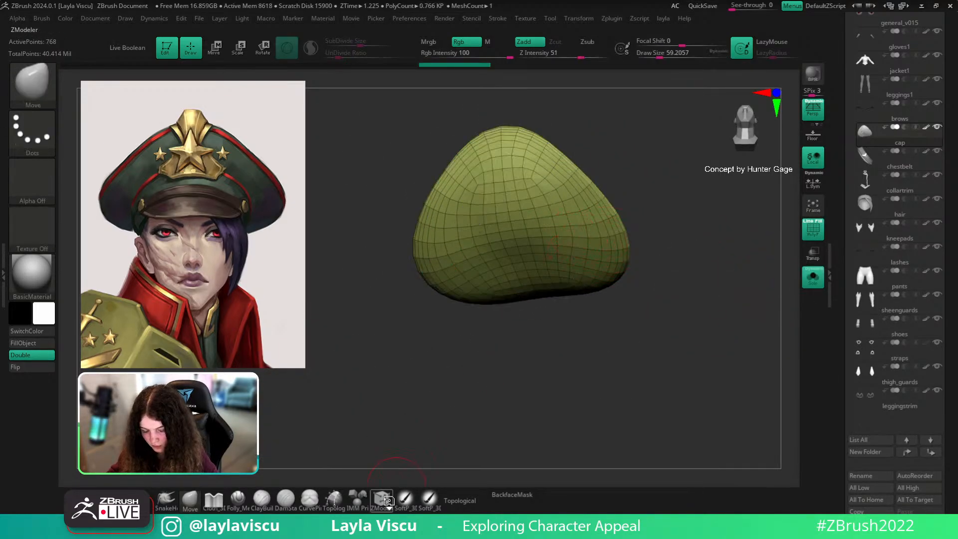
# Switch to the ZModeler brush and set its edge action to Slide
pyautogui.click(382, 499)
pyautogui.moveTo(661, 220)
pyautogui.keyDown('alt'); pyautogui.mouseDown()
pyautogui.moveTo(690, 291)
pyautogui.moveTo(685, 265)
pyautogui.mouseUp(); pyautogui.keyUp('alt')
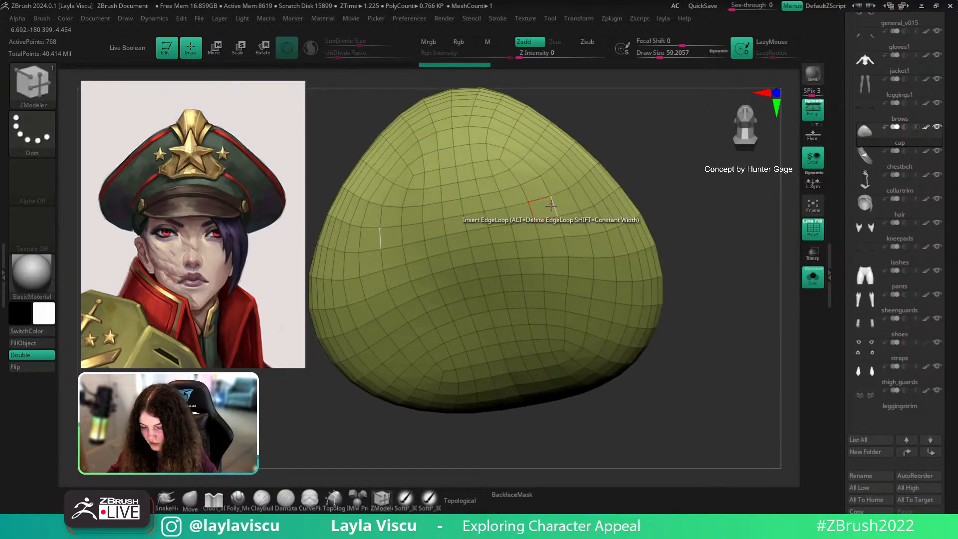
pyautogui.press('space')
pyautogui.click(620, 215)
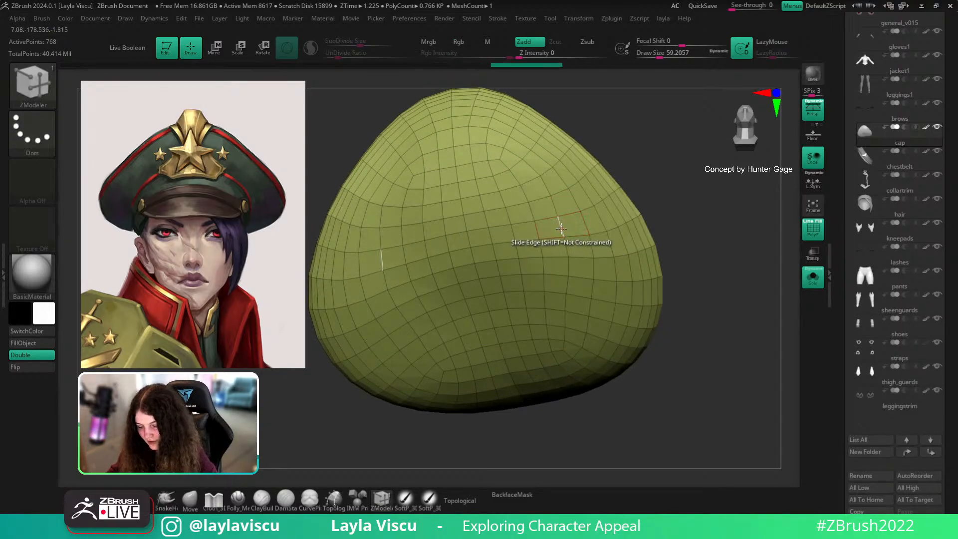
# Show the whole cap, set ZModeler's point action to Slide and slide points on the crown beside the band
pyautogui.keyDown('ctrl'); pyautogui.keyDown('shift'); pyautogui.click(670, 291); pyautogui.keyUp('shift'); pyautogui.keyUp('ctrl')
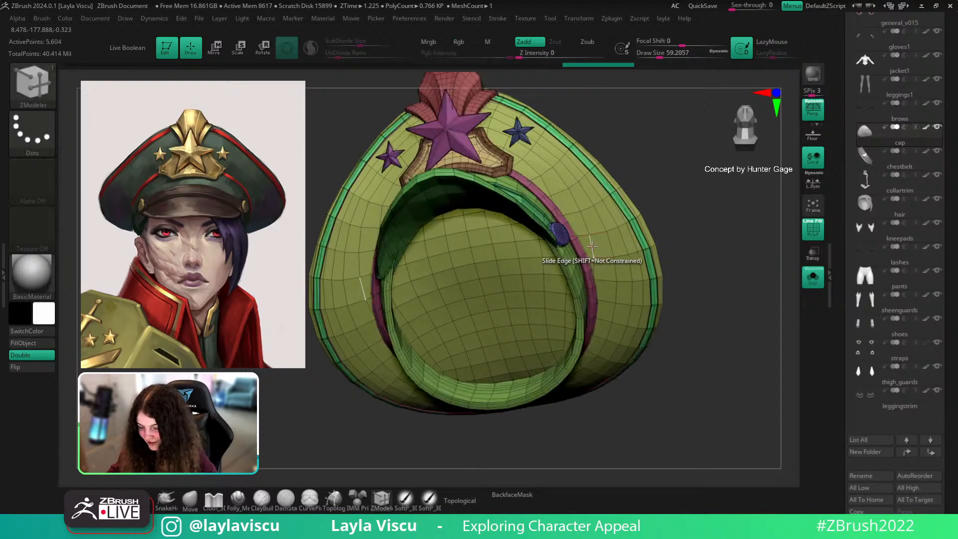
pyautogui.press('space')
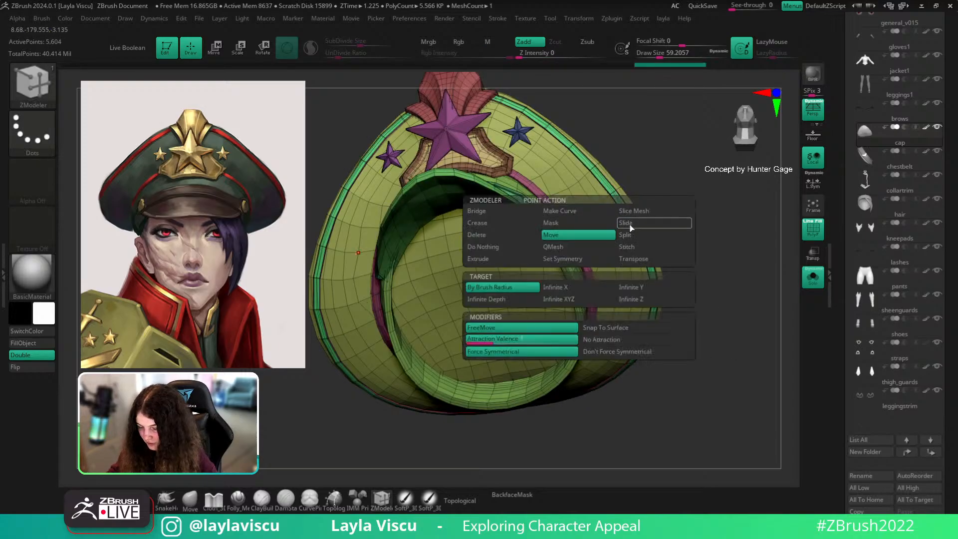
pyautogui.click(629, 225)
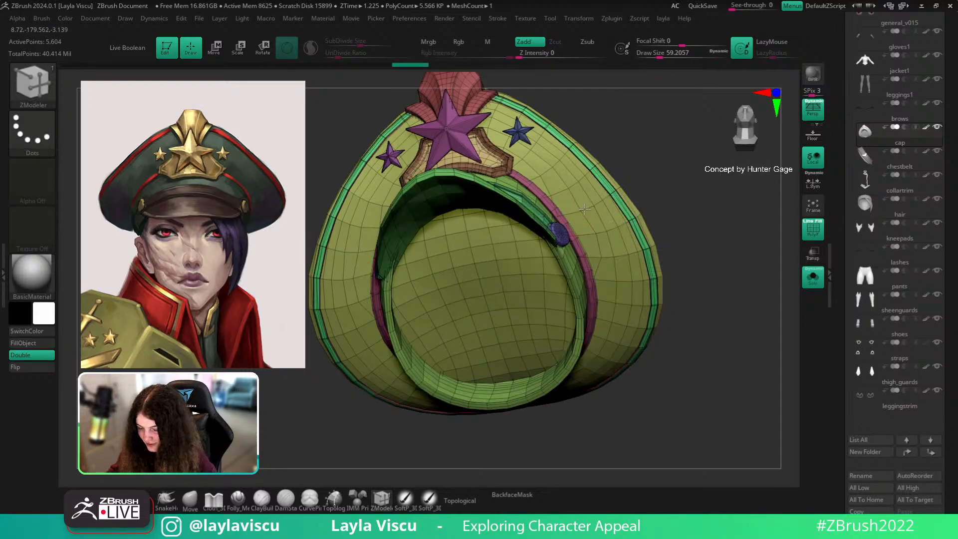
pyautogui.keyDown('ctrl'); pyautogui.moveTo(582, 211); pyautogui.dragTo(588, 205, button='right'); pyautogui.keyUp('ctrl')
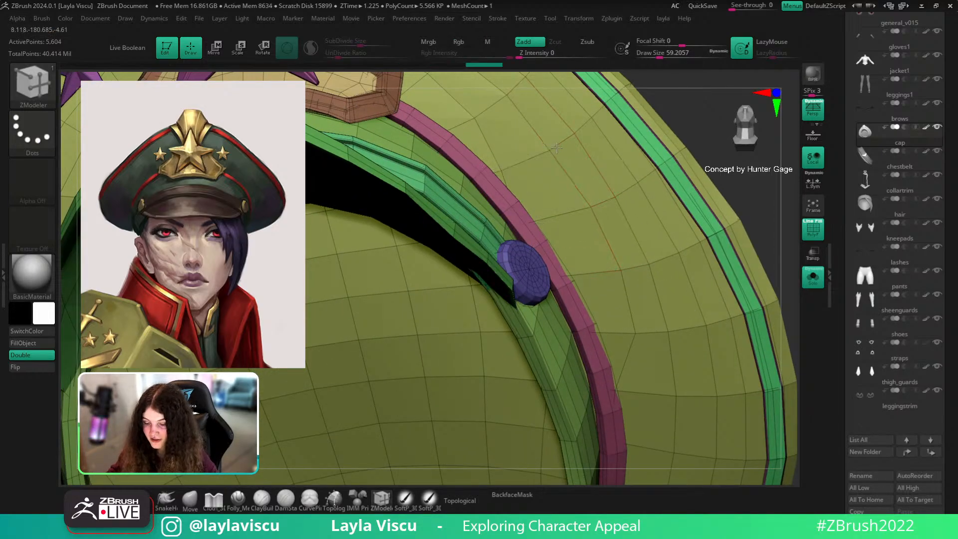
pyautogui.keyDown('ctrl'); pyautogui.moveTo(536, 154); pyautogui.dragTo(585, 236, button='right'); pyautogui.keyUp('ctrl')
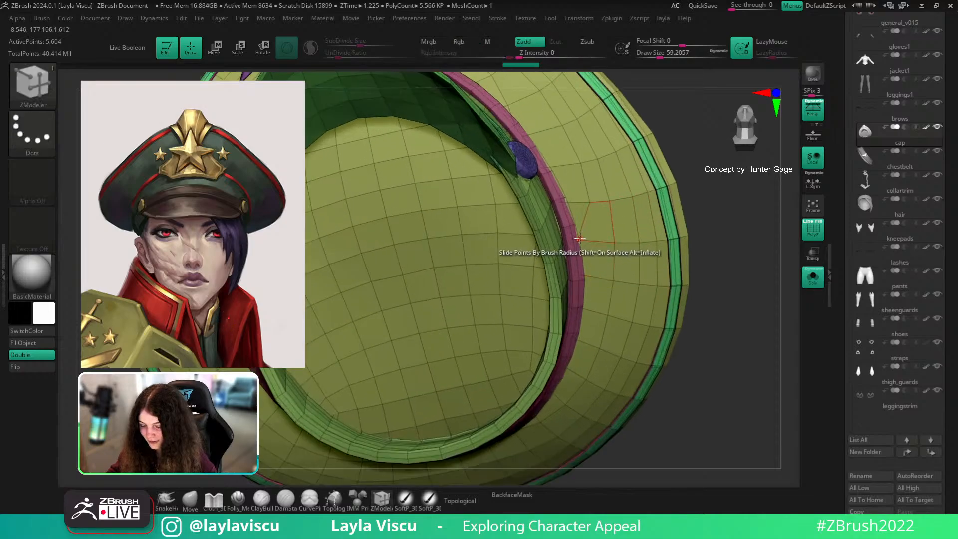
# Isolate the cap's crown polygroup again and adjust its points with ZModeler's Slide action
pyautogui.hotkey('ctrl', 'shift')
pyautogui.keyDown('ctrl'); pyautogui.keyDown('shift'); pyautogui.click(613, 244); pyautogui.keyUp('shift'); pyautogui.keyUp('ctrl')
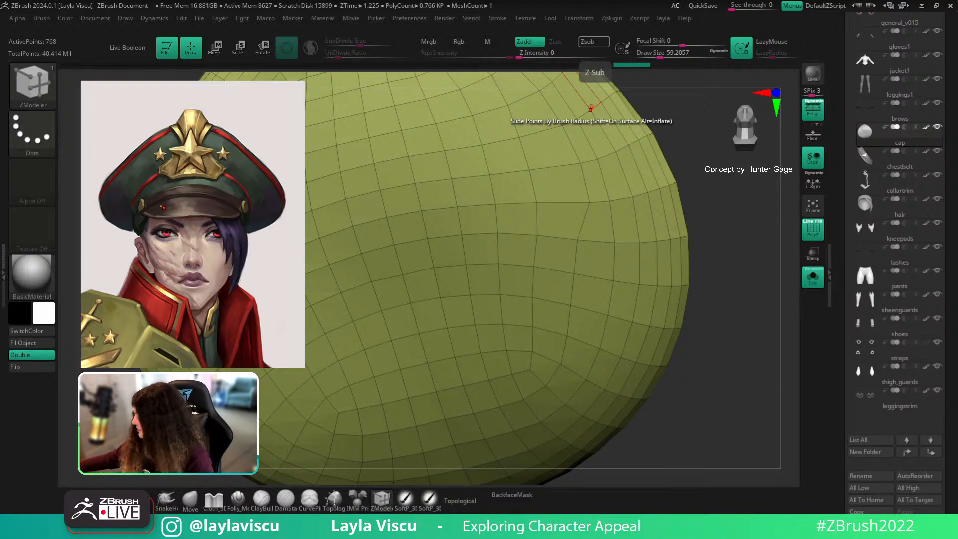
pyautogui.moveTo(706, 334); pyautogui.dragTo(679, 297)
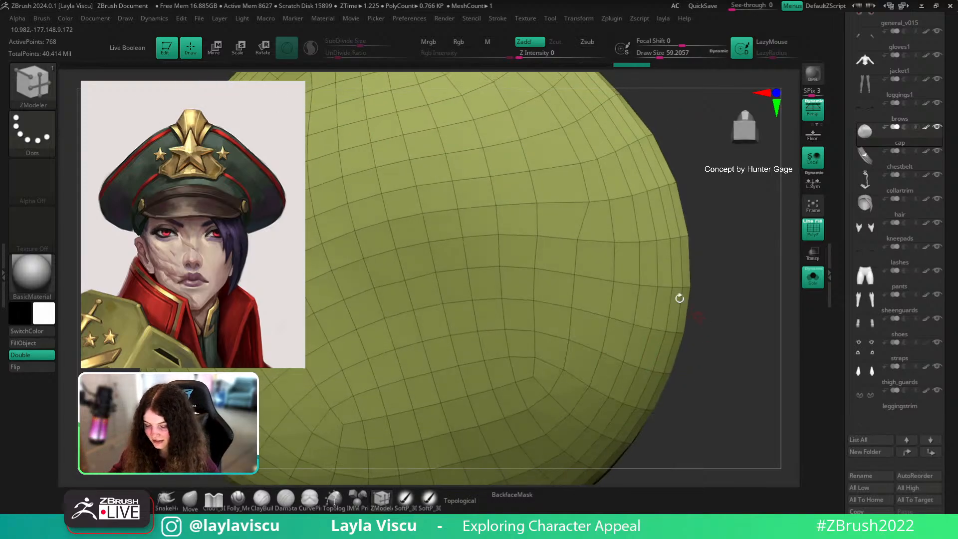
pyautogui.click(579, 241)
pyautogui.moveTo(580, 241)
pyautogui.mouseDown()
pyautogui.moveTo(609, 241)
pyautogui.moveTo(594, 259)
pyautogui.moveTo(570, 372)
pyautogui.mouseUp()
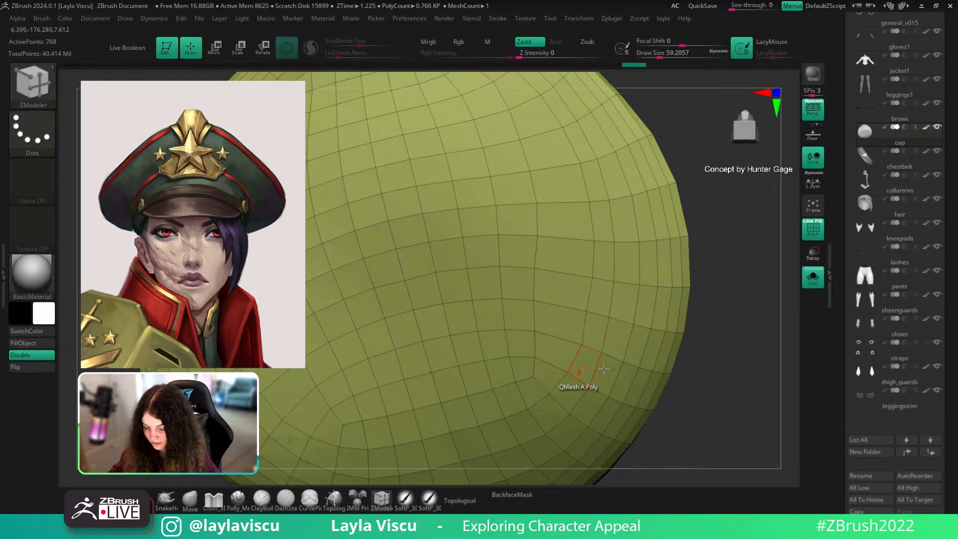
# Restore all parts of the cap and the rest of the figure, and turn off the wireframe display
pyautogui.click(812, 280)
pyautogui.keyDown('ctrl'); pyautogui.moveTo(746, 329); pyautogui.dragTo(711, 225, button='right'); pyautogui.keyUp('ctrl')
pyautogui.keyDown('ctrl'); pyautogui.keyDown('shift'); pyautogui.click(712, 225); pyautogui.keyUp('shift'); pyautogui.keyUp('ctrl')
pyautogui.keyDown('shift'); pyautogui.moveTo(700, 325); pyautogui.dragTo(703, 337); pyautogui.keyUp('shift')
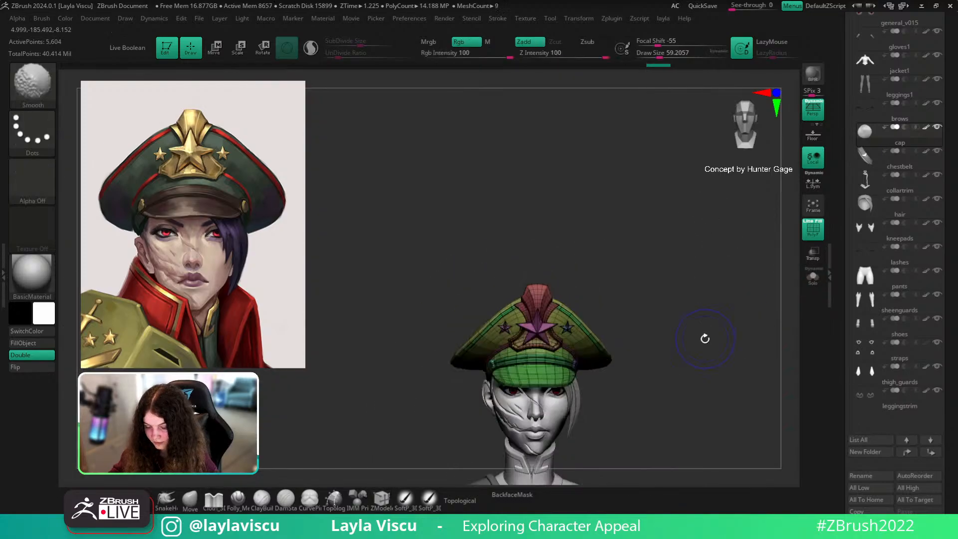
pyautogui.hotkey('shift', 'f')
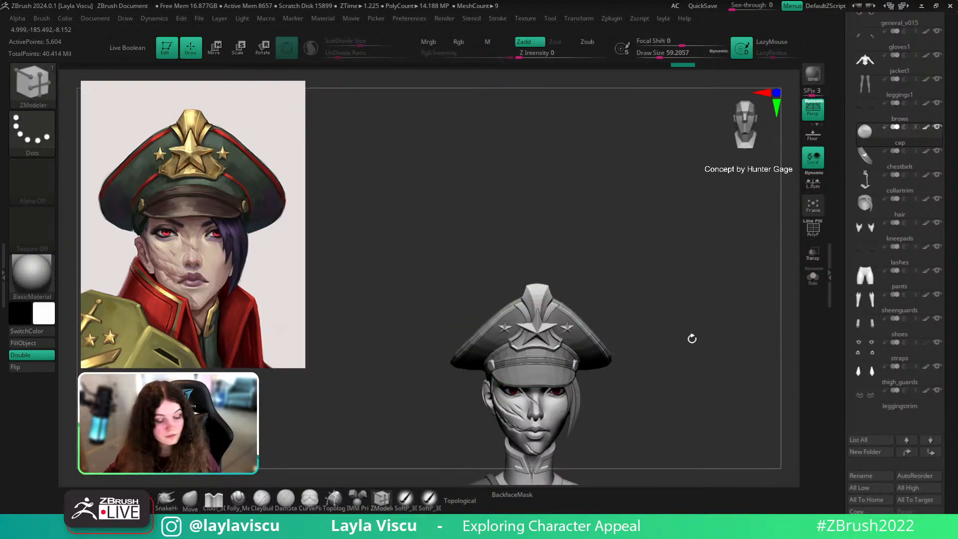
# Activate Dynamic Subdiv on the cap, choosing to always accept it until the next restart
pyautogui.press('d')
pyautogui.click(559, 279)
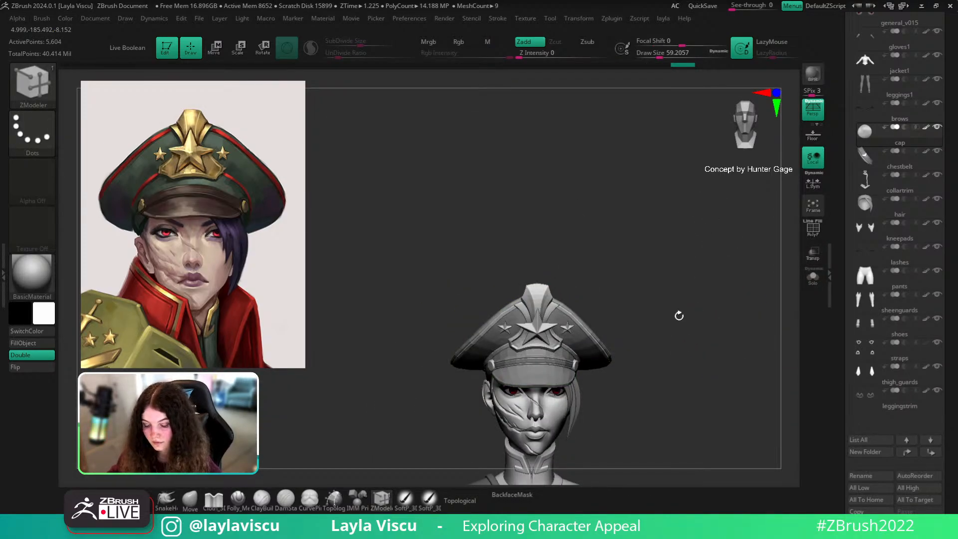
pyautogui.press('d')
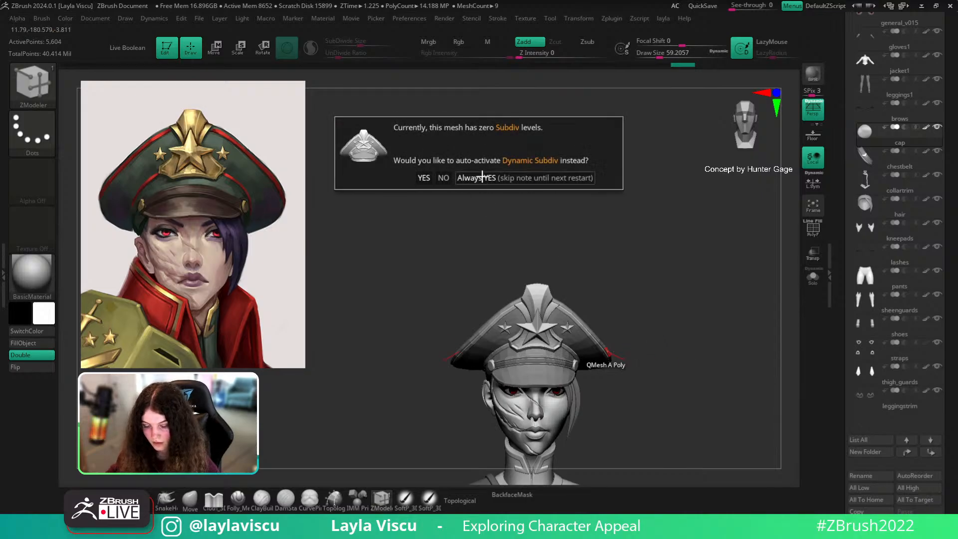
pyautogui.click(471, 176)
# Adjust the side of the smoothed cap with the Move brush, using a draw size of about 65
pyautogui.moveTo(718, 346)
pyautogui.mouseDown()
pyautogui.moveTo(637, 195)
pyautogui.moveTo(665, 302)
pyautogui.moveTo(722, 359)
pyautogui.moveTo(686, 324)
pyautogui.moveTo(673, 228)
pyautogui.moveTo(705, 259)
pyautogui.mouseUp()
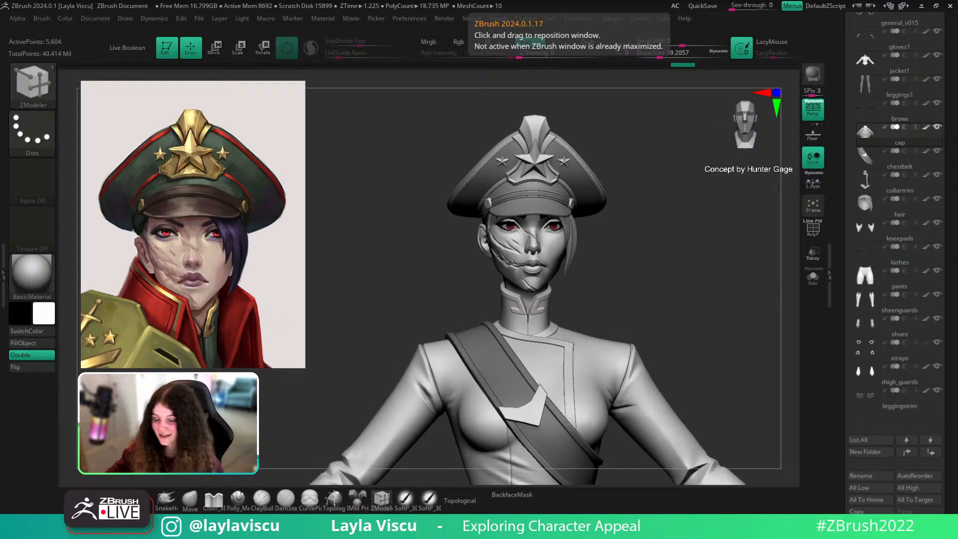
pyautogui.keyDown('ctrl'); pyautogui.moveTo(711, 321); pyautogui.dragTo(688, 271, button='right'); pyautogui.keyUp('ctrl')
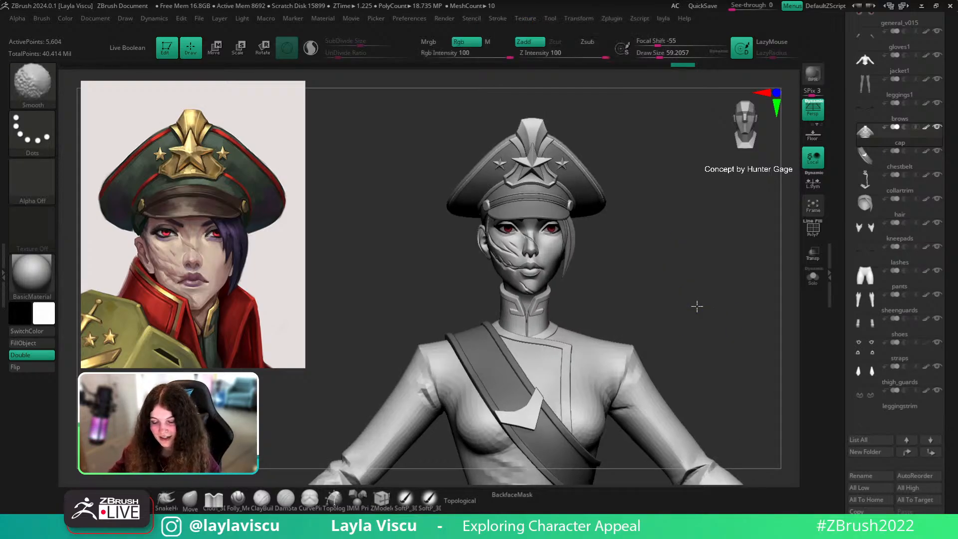
pyautogui.moveTo(697, 305)
pyautogui.keyDown('ctrl'); pyautogui.mouseDown(button='right')
pyautogui.moveTo(665, 303)
pyautogui.moveTo(666, 280)
pyautogui.moveTo(644, 270)
pyautogui.mouseUp(button='right'); pyautogui.keyUp('ctrl')
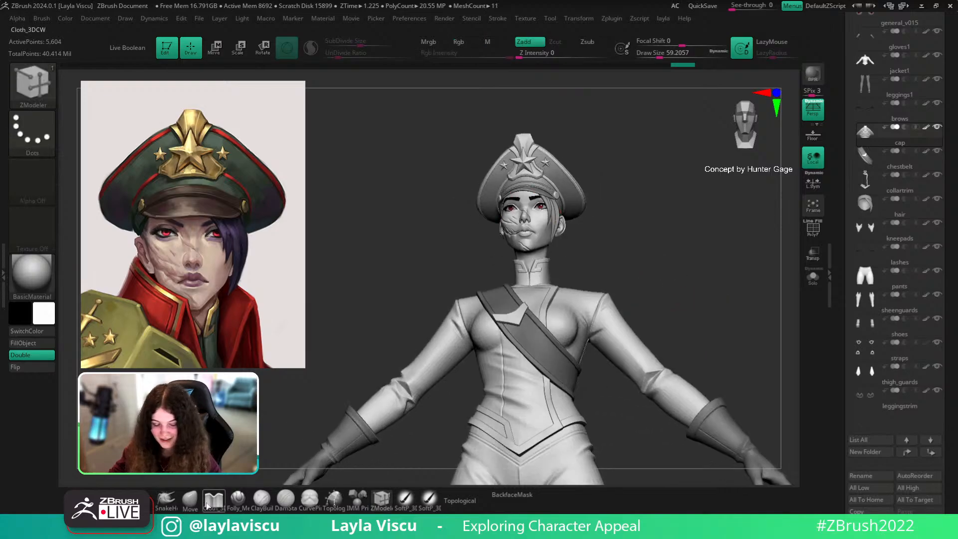
pyautogui.moveTo(584, 210)
pyautogui.keyDown('ctrl'); pyautogui.mouseDown(button='right')
pyautogui.moveTo(630, 257)
pyautogui.moveTo(600, 216)
pyautogui.mouseUp(button='right'); pyautogui.keyUp('ctrl')
pyautogui.press(']')
pyautogui.press(']')
pyautogui.moveTo(618, 249)
pyautogui.mouseDown(button='right')
pyautogui.moveTo(690, 256)
pyautogui.moveTo(653, 201)
pyautogui.moveTo(690, 240)
pyautogui.moveTo(754, 261)
pyautogui.moveTo(577, 280)
pyautogui.moveTo(567, 244)
pyautogui.moveTo(628, 252)
pyautogui.moveTo(643, 196)
pyautogui.mouseUp(button='right')
pyautogui.press('[')
pyautogui.press('[')
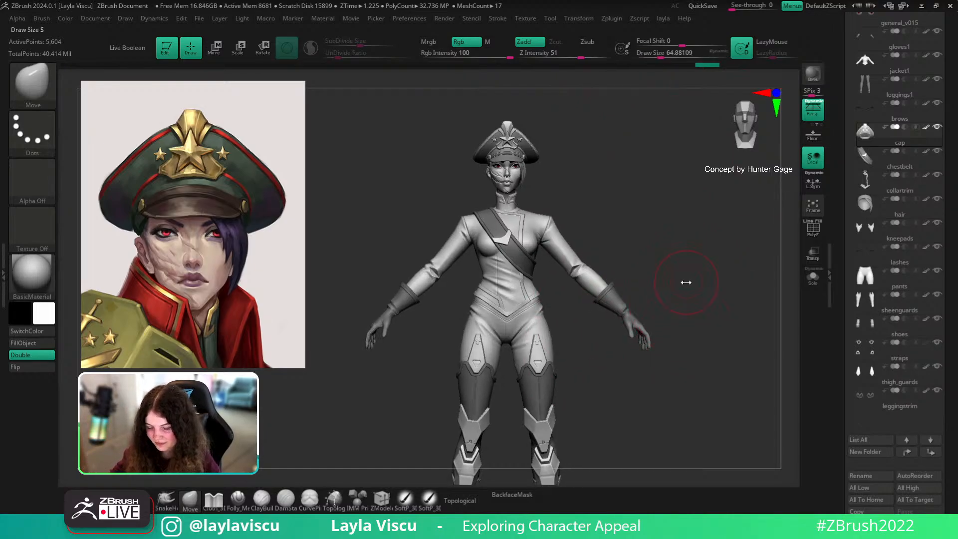
pyautogui.press('shift')
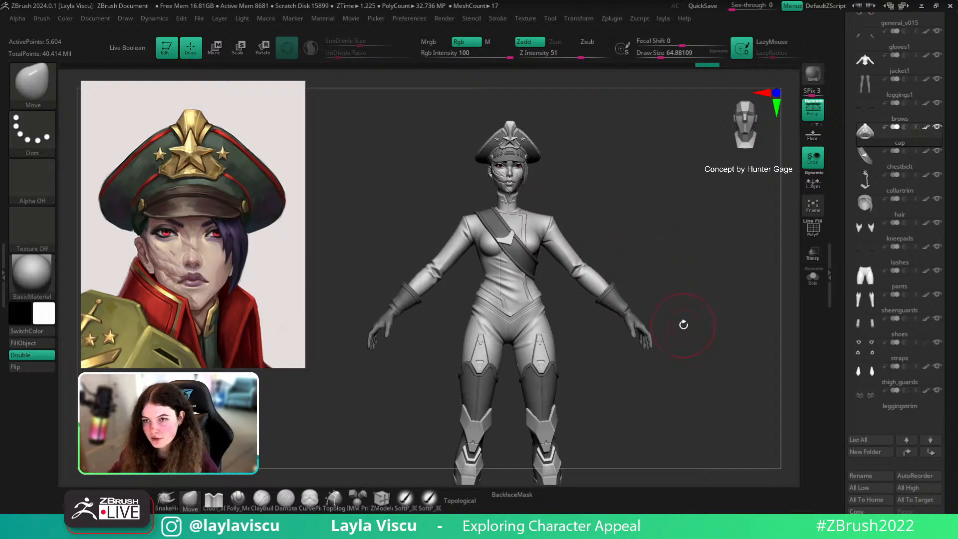
# Select the sheenguards subtool and examine it in isolation from the rest of the figure
pyautogui.keyDown('alt'); pyautogui.moveTo(682, 324); pyautogui.dragTo(670, 271); pyautogui.keyUp('alt')
pyautogui.keyDown('alt'); pyautogui.click(549, 412); pyautogui.keyUp('alt')
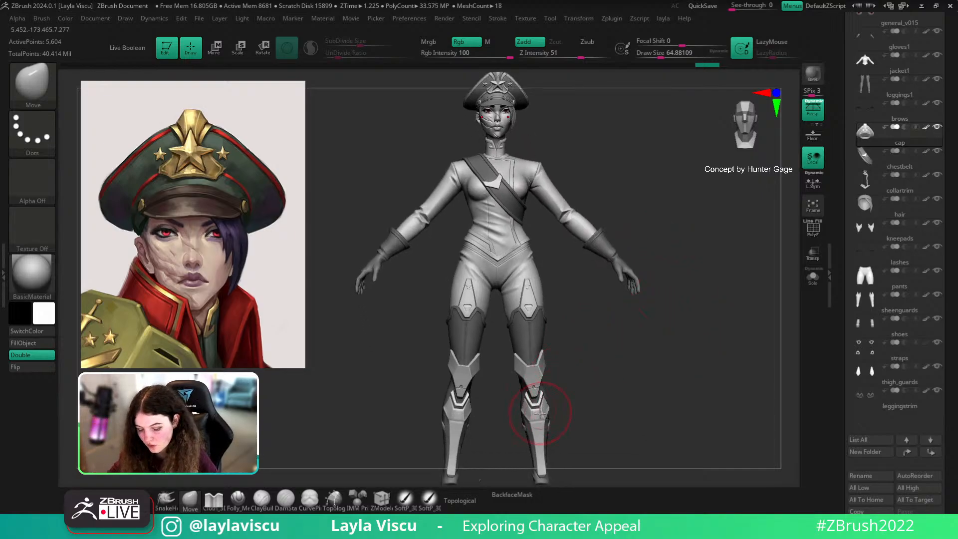
pyautogui.keyDown('alt'); pyautogui.moveTo(635, 392); pyautogui.dragTo(818, 280); pyautogui.keyUp('alt')
pyautogui.click(818, 279)
pyautogui.press('f')
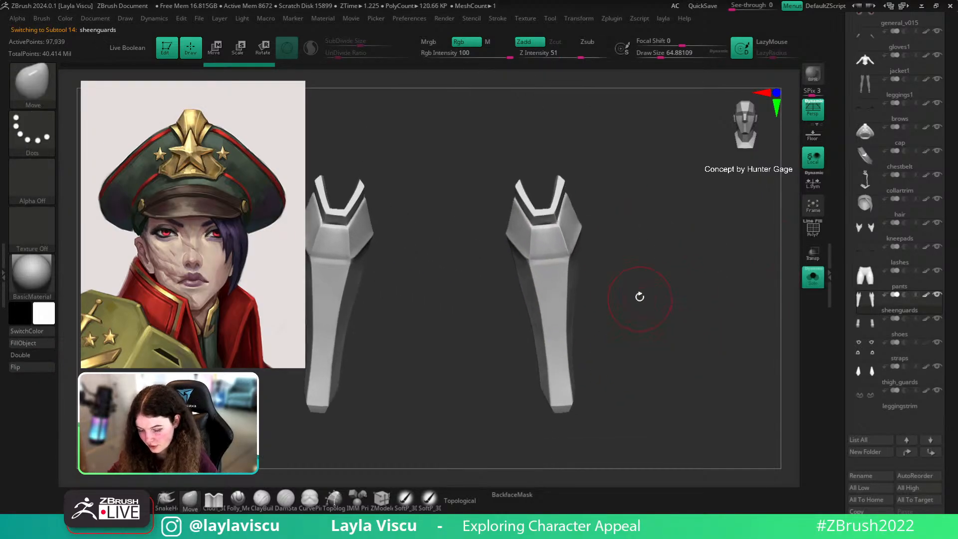
pyautogui.moveTo(637, 295)
pyautogui.mouseDown()
pyautogui.moveTo(601, 292)
pyautogui.moveTo(628, 253)
pyautogui.mouseUp()
pyautogui.click(813, 276)
# Restore the rest of the figure and compare the wireframe topology of the leggings, sheenguards and thigh guards
pyautogui.hotkey('shift', 'f')
pyautogui.keyDown('alt'); pyautogui.click(537, 172); pyautogui.keyUp('alt')
pyautogui.keyDown('alt'); pyautogui.moveTo(619, 189); pyautogui.dragTo(621, 273); pyautogui.keyUp('alt')
pyautogui.keyDown('alt'); pyautogui.click(519, 154); pyautogui.keyUp('alt')
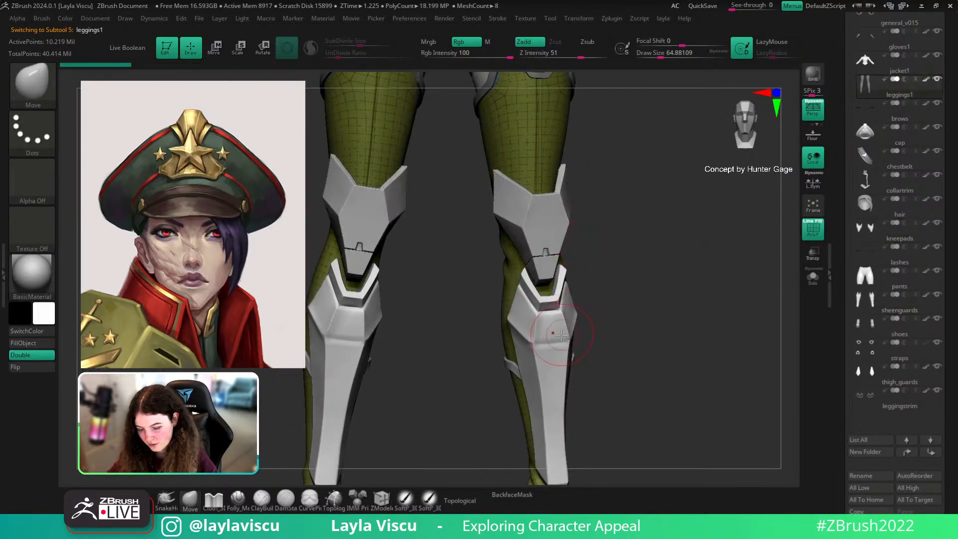
pyautogui.keyDown('alt'); pyautogui.click(546, 349); pyautogui.keyUp('alt')
pyautogui.keyDown('alt'); pyautogui.moveTo(645, 282); pyautogui.dragTo(642, 355); pyautogui.keyUp('alt')
pyautogui.keyDown('alt'); pyautogui.click(545, 233); pyautogui.keyUp('alt')
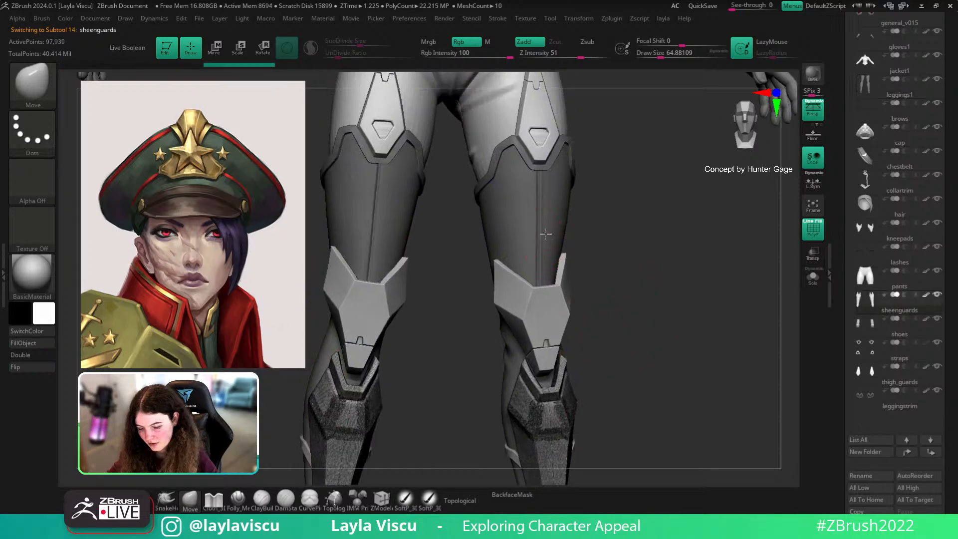
pyautogui.keyDown('alt'); pyautogui.click(554, 130); pyautogui.keyUp('alt')
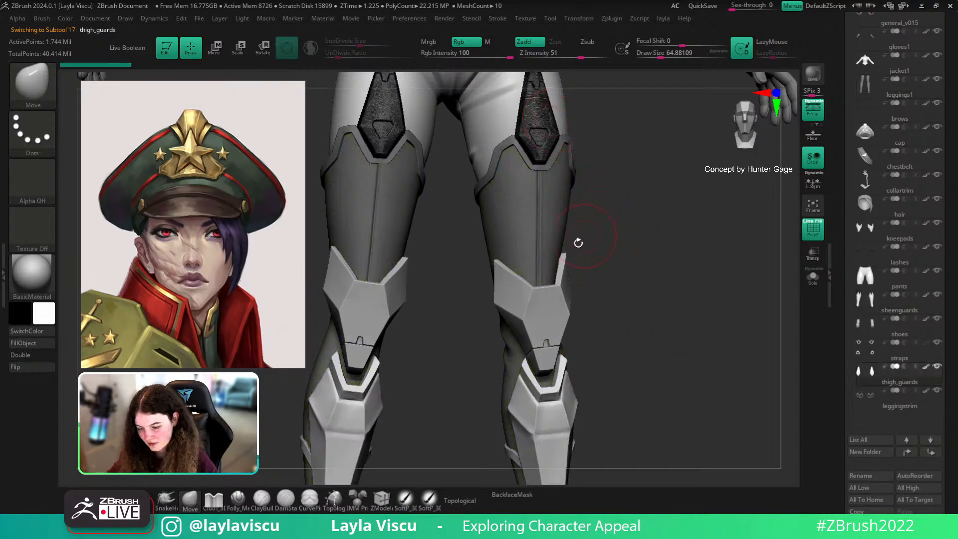
pyautogui.moveTo(630, 295); pyautogui.dragTo(622, 298)
pyautogui.keyDown('alt'); pyautogui.click(543, 203); pyautogui.keyUp('alt')
pyautogui.keyDown('alt'); pyautogui.moveTo(594, 203); pyautogui.dragTo(547, 284); pyautogui.keyUp('alt')
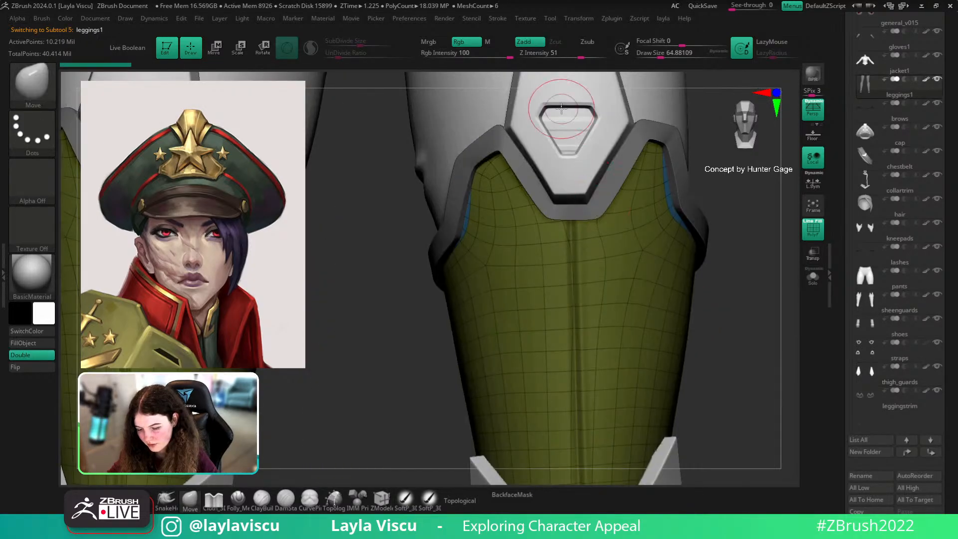
# Select the thigh guards and reconstruct their lower subdivision levels down to the base mesh
pyautogui.keyDown('alt'); pyautogui.click(563, 109); pyautogui.keyUp('alt')
pyautogui.hotkey('shift', 'f')
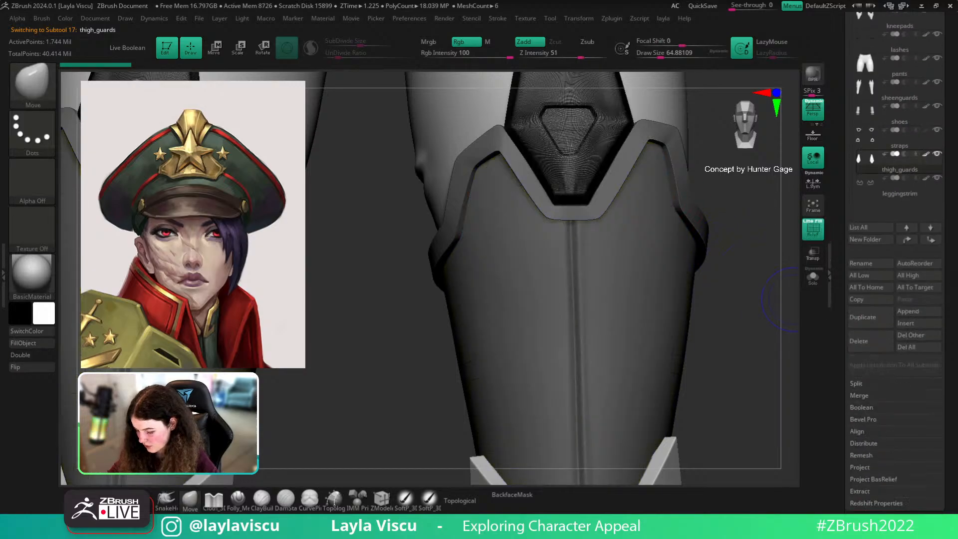
pyautogui.click(868, 109)
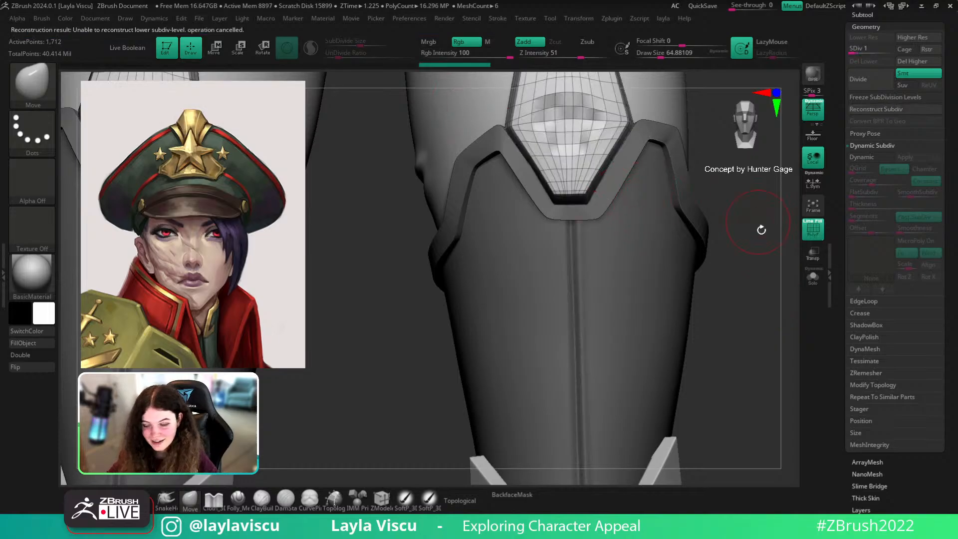
# Examine the thigh guards' polygon layout at subdivision level 1 from the front and the side
pyautogui.moveTo(749, 208); pyautogui.dragTo(742, 376)
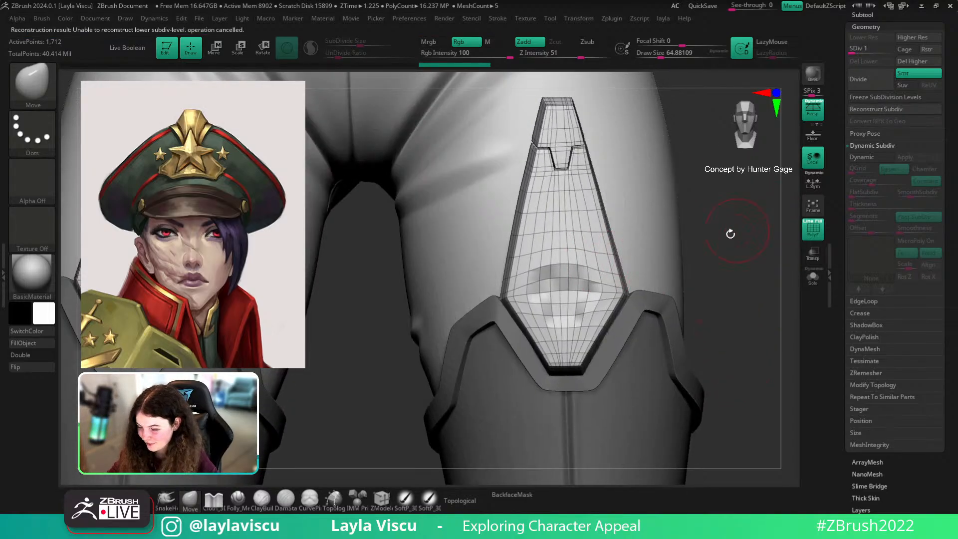
pyautogui.press('ctrl')
pyautogui.moveTo(695, 237); pyautogui.dragTo(683, 263)
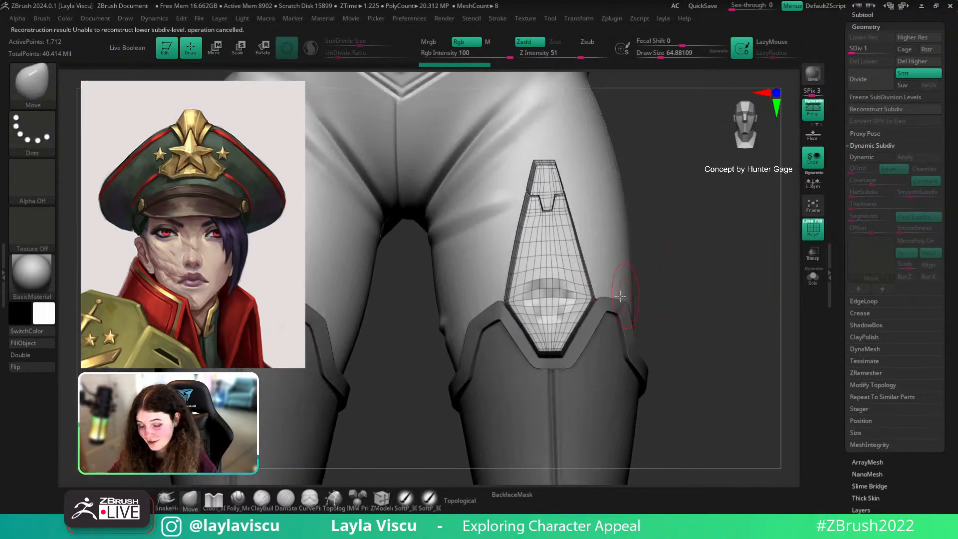
pyautogui.moveTo(620, 297)
pyautogui.mouseDown()
pyautogui.moveTo(746, 273)
pyautogui.moveTo(682, 333)
pyautogui.mouseUp()
pyautogui.press('shift')
pyautogui.hotkey('shift', 'f')
pyautogui.hotkey('shift', 'f')
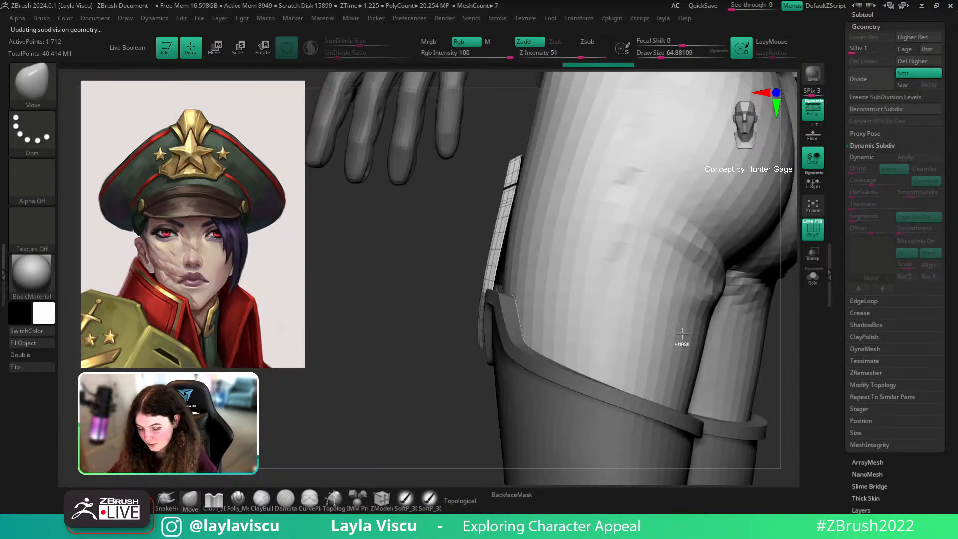
# Select the sheenguards and examine their wireframe up close and from a distance
pyautogui.keyDown('ctrl'); pyautogui.moveTo(682, 334); pyautogui.dragTo(560, 234, button='right'); pyautogui.keyUp('ctrl')
pyautogui.keyDown('alt'); pyautogui.click(507, 309); pyautogui.keyUp('alt')
pyautogui.keyDown('ctrl'); pyautogui.moveTo(486, 297); pyautogui.dragTo(509, 305, button='right'); pyautogui.keyUp('ctrl')
pyautogui.hotkey('shift', 'f')
pyautogui.hotkey('shift', 'f')
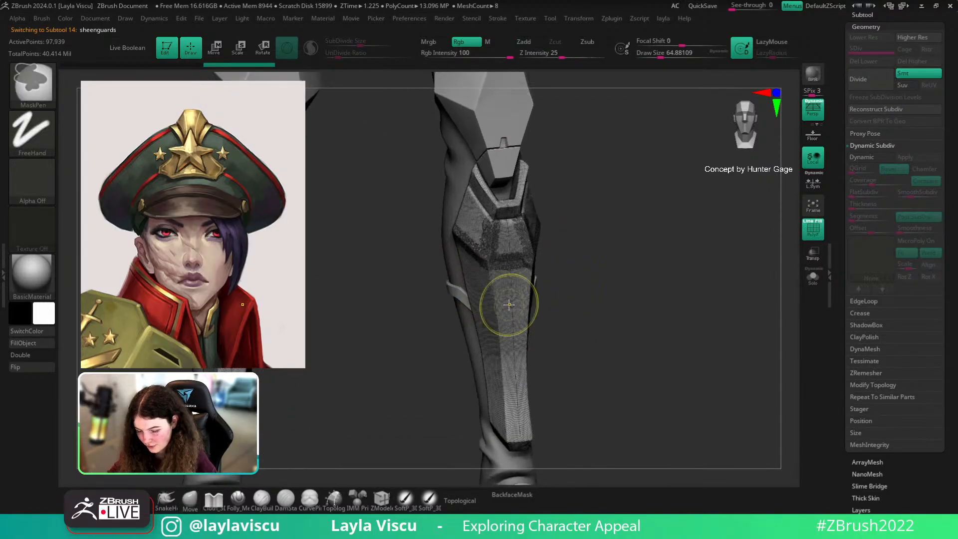
pyautogui.keyDown('ctrl'); pyautogui.moveTo(629, 303); pyautogui.dragTo(581, 325, button='right'); pyautogui.keyUp('ctrl')
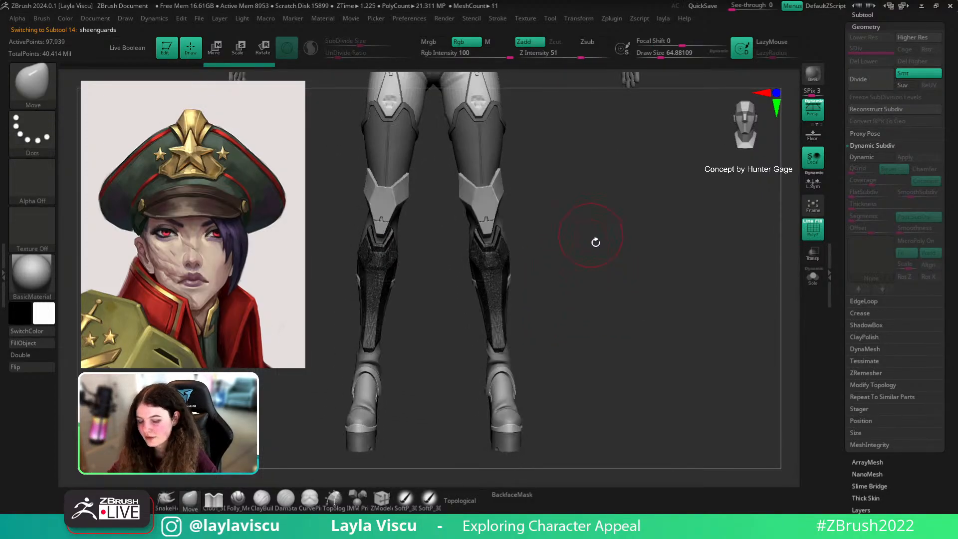
# Turn off the wireframe and inspect the sheenguards' surface and fit on the legs, with the Move brush active
pyautogui.keyDown('alt'); pyautogui.moveTo(596, 242); pyautogui.dragTo(560, 208, button='right'); pyautogui.keyUp('alt')
pyautogui.keyDown('alt'); pyautogui.click(501, 322); pyautogui.keyUp('alt')
pyautogui.moveTo(558, 323)
pyautogui.mouseDown(button='right')
pyautogui.moveTo(603, 320)
pyautogui.moveTo(549, 336)
pyautogui.mouseUp(button='right')
pyautogui.hotkey('shift', 'f')
pyautogui.keyDown('alt'); pyautogui.click(492, 210); pyautogui.keyUp('alt')
pyautogui.press('b')
pyautogui.press('m')
pyautogui.press('v')
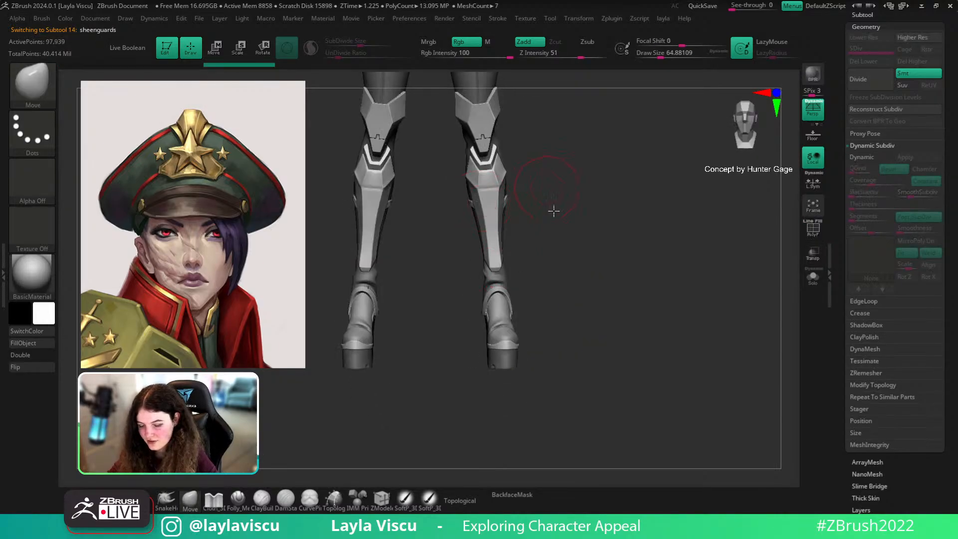
pyautogui.keyDown('alt'); pyautogui.moveTo(553, 210); pyautogui.dragTo(525, 258, button='right'); pyautogui.keyUp('alt')
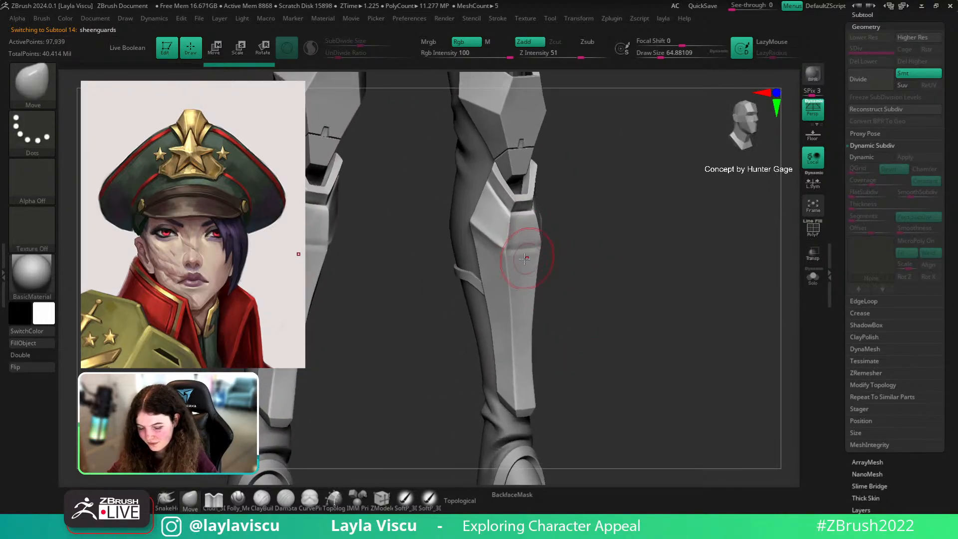
pyautogui.press('f')
pyautogui.keyDown('shift'); pyautogui.moveTo(617, 280); pyautogui.dragTo(624, 306, button='right'); pyautogui.keyUp('shift')
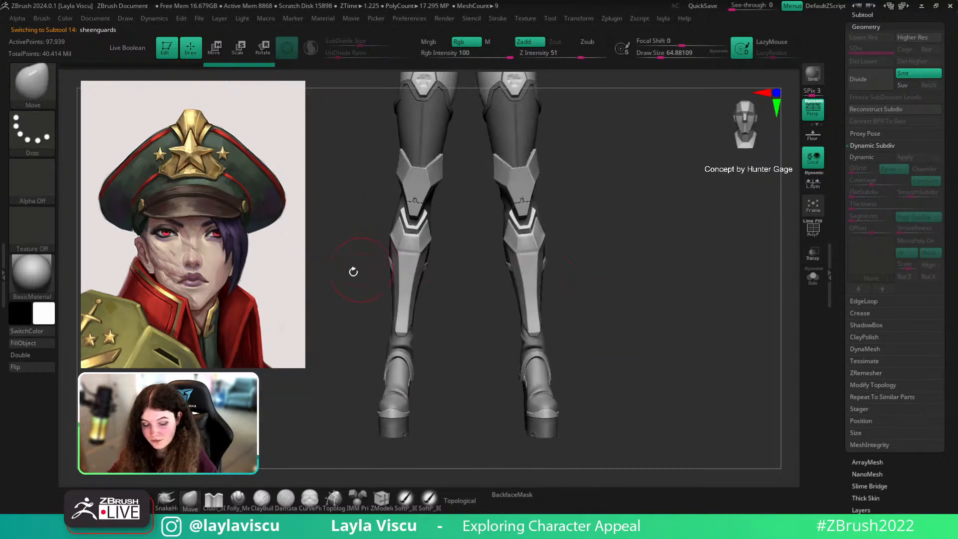
pyautogui.keyDown('alt'); pyautogui.moveTo(616, 272); pyautogui.dragTo(632, 307, button='right'); pyautogui.keyUp('alt')
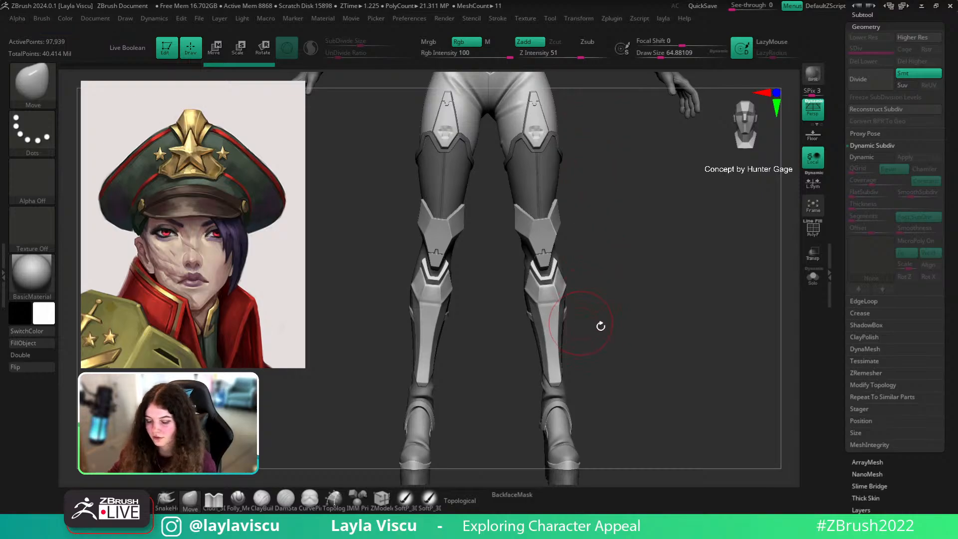
# ZRemesh the sheenguards with a target polygon count of 5 and check the new topology and surface
pyautogui.click(868, 373)
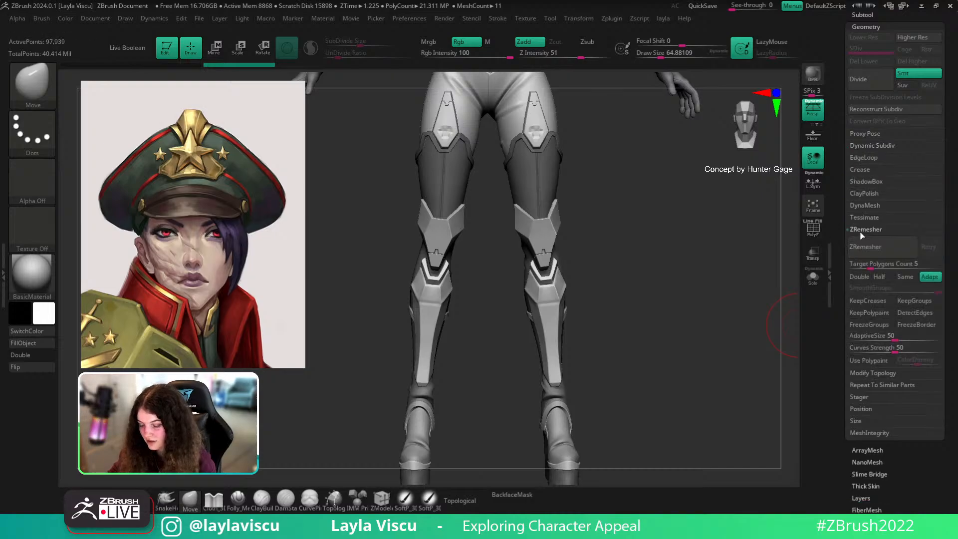
pyautogui.hotkey('shift', 'f')
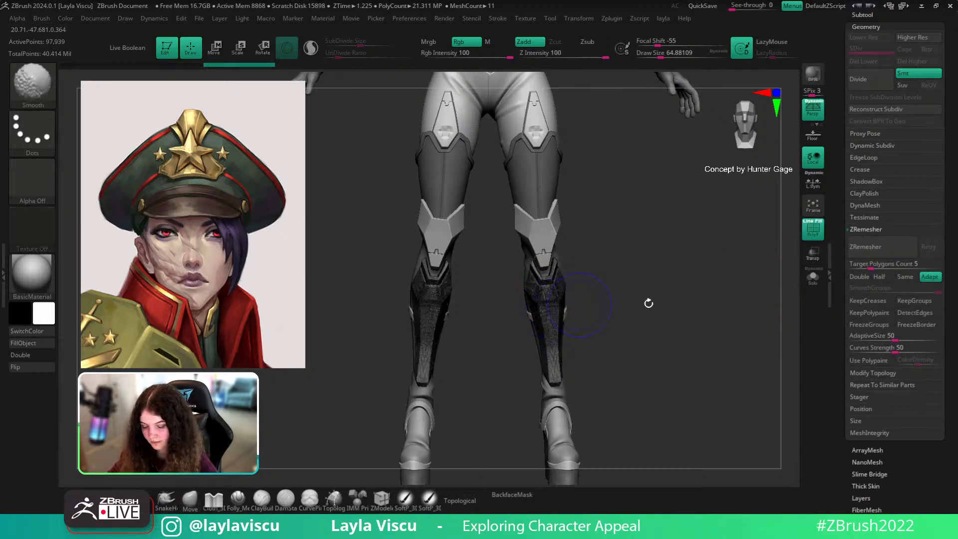
pyautogui.click(865, 246)
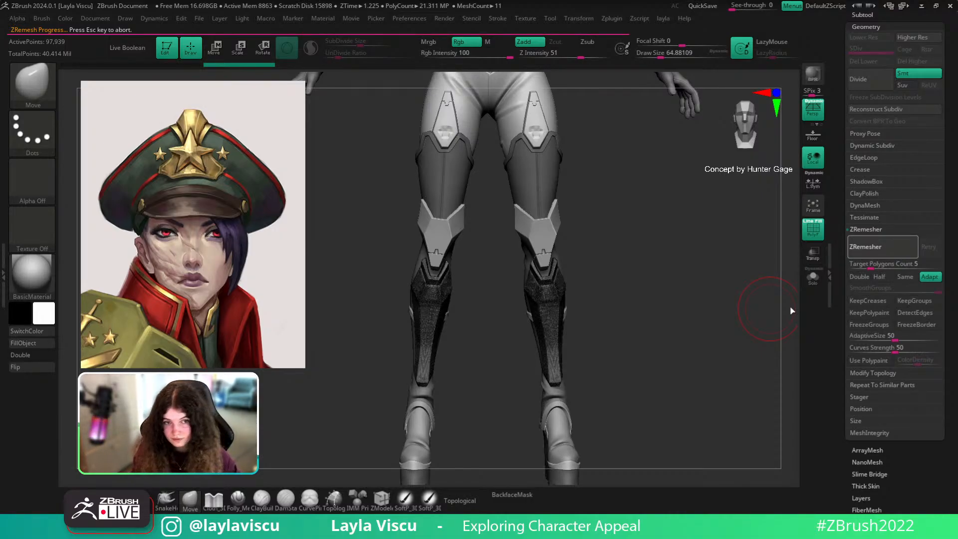
pyautogui.scroll(4, 668, 311)
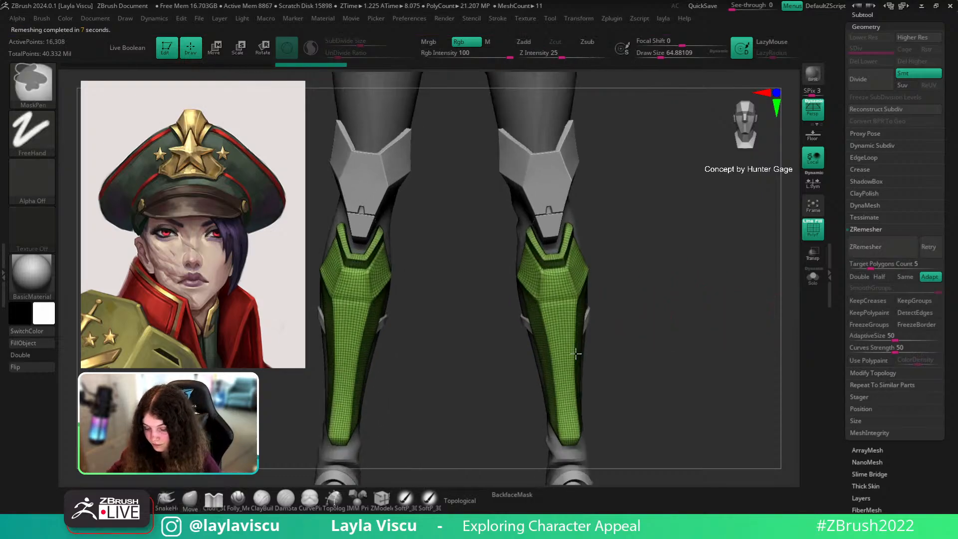
pyautogui.moveTo(666, 304); pyautogui.dragTo(701, 325)
pyautogui.hotkey('shift', 'f')
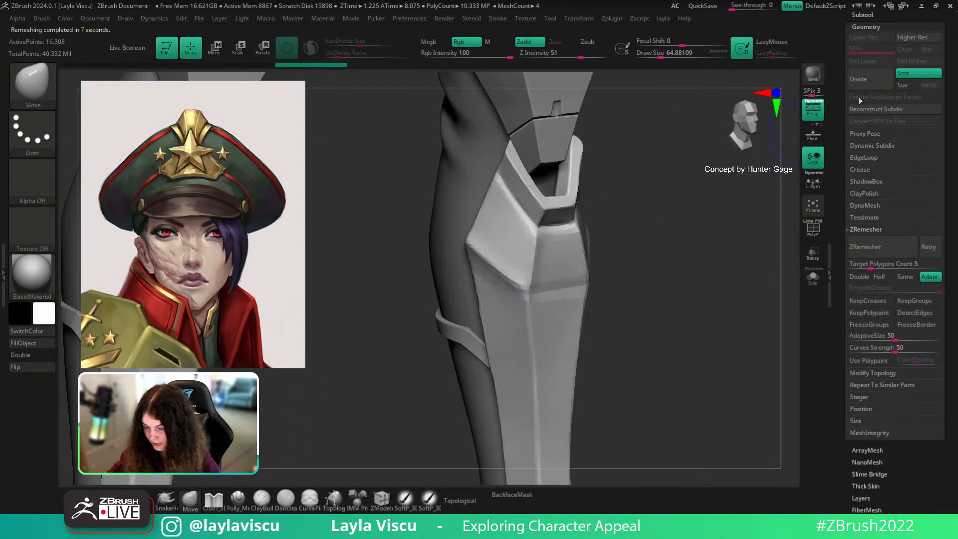
# Activate Dynamic Subdiv on the remeshed sheenguards and check their smoothed shape and wireframe
pyautogui.click(872, 145)
pyautogui.click(870, 157)
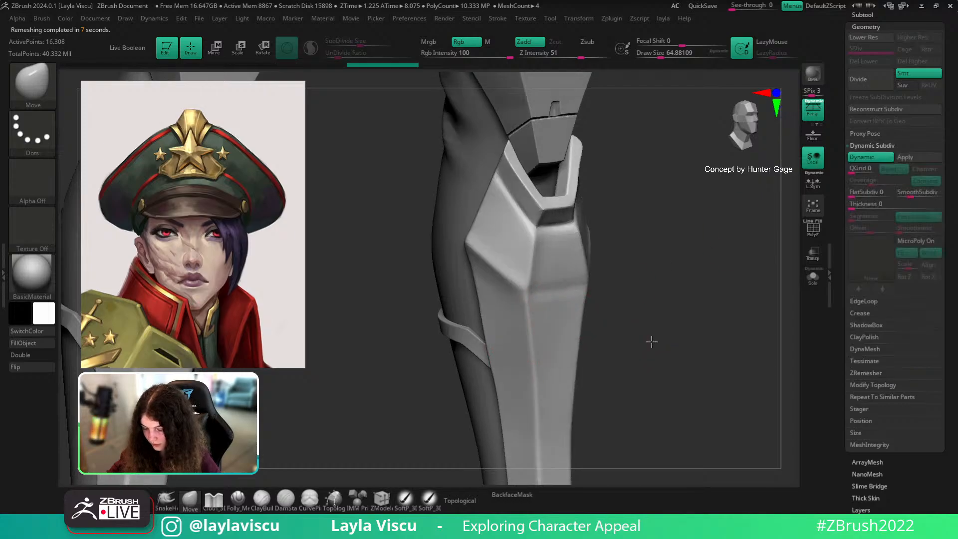
pyautogui.moveTo(650, 338); pyautogui.dragTo(614, 323)
pyautogui.press('f')
pyautogui.moveTo(635, 277)
pyautogui.mouseDown()
pyautogui.moveTo(668, 278)
pyautogui.moveTo(644, 291)
pyautogui.mouseUp()
pyautogui.keyDown('ctrl'); pyautogui.moveTo(555, 317); pyautogui.dragTo(639, 314, button='right'); pyautogui.keyUp('ctrl')
pyautogui.hotkey('shift', 'f')
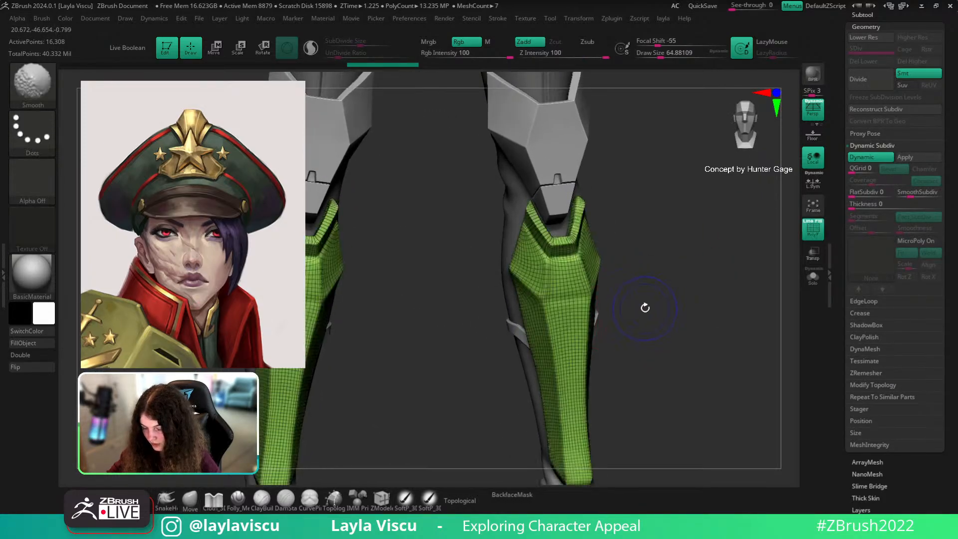
# Undo the Dynamic Subdiv and the ZRemesh on the sheenguards, leaving the wireframe display off
pyautogui.hotkey('shift', 'f')
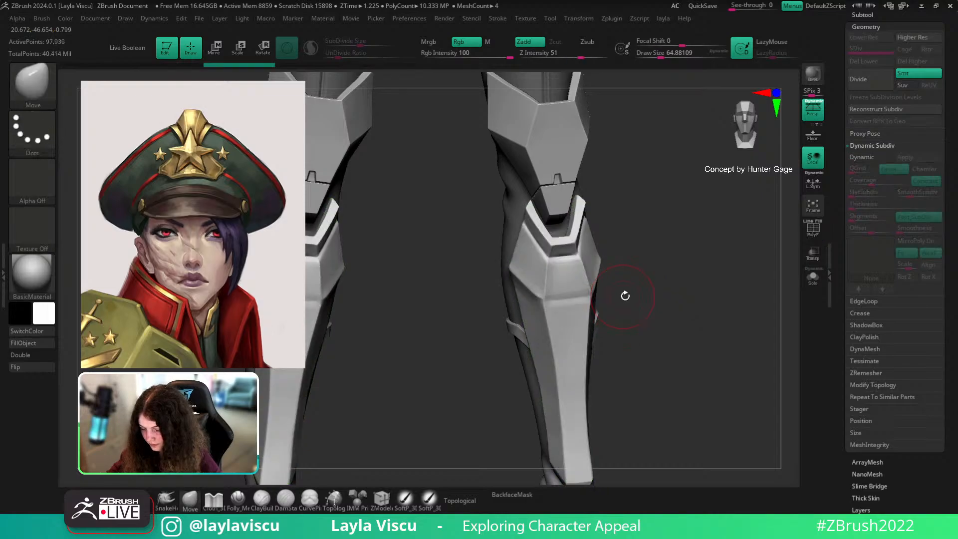
pyautogui.hotkey('shift', 'd')
pyautogui.hotkey('shift', 'f')
pyautogui.hotkey('shift', 'f')
pyautogui.keyDown('shift'); pyautogui.moveTo(671, 291); pyautogui.dragTo(661, 291); pyautogui.keyUp('shift')
# Reduce the Move brush draw size to about 33 and review the leg armour from the front
pyautogui.keyDown('ctrl'); pyautogui.moveTo(573, 272); pyautogui.dragTo(577, 288, button='right'); pyautogui.keyUp('ctrl')
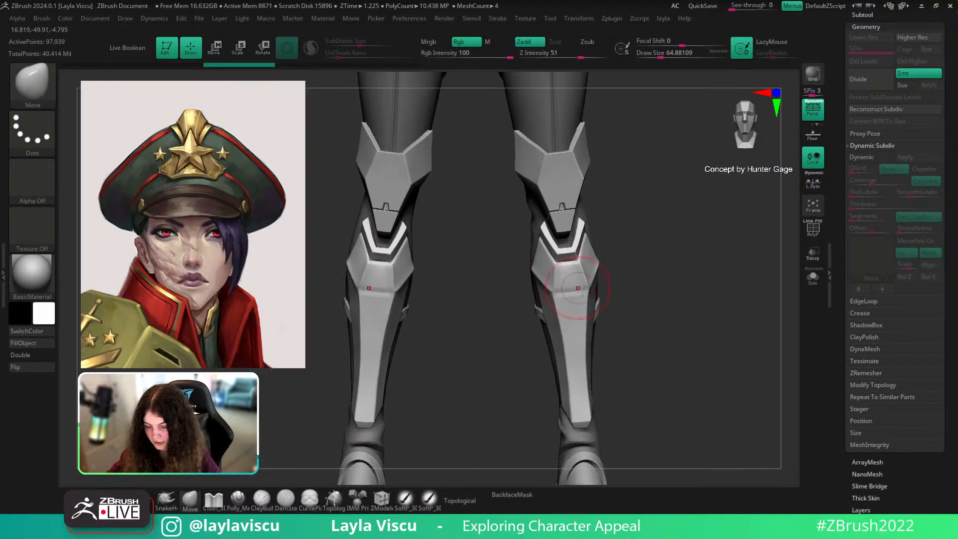
pyautogui.press('[')
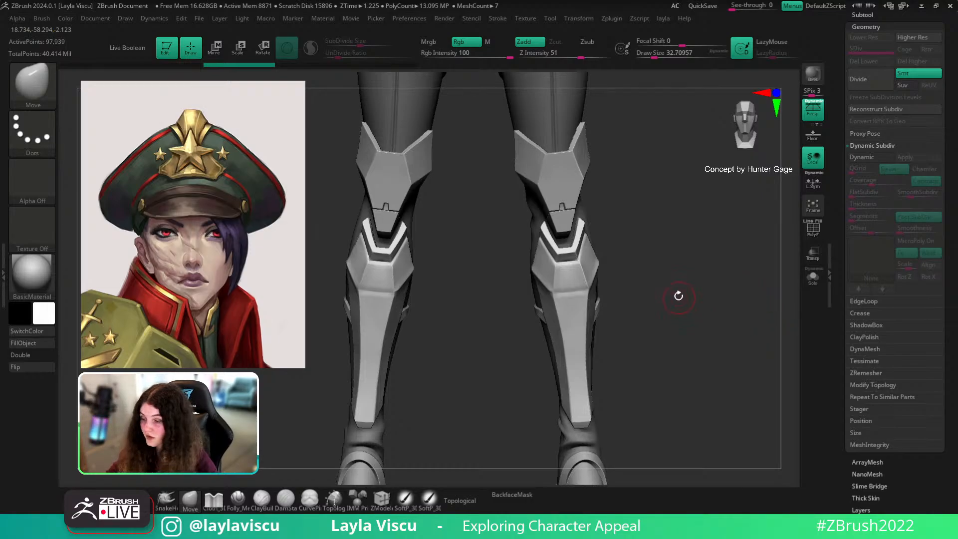
pyautogui.keyDown('alt'); pyautogui.moveTo(678, 295); pyautogui.dragTo(684, 306, button='right'); pyautogui.keyUp('alt')
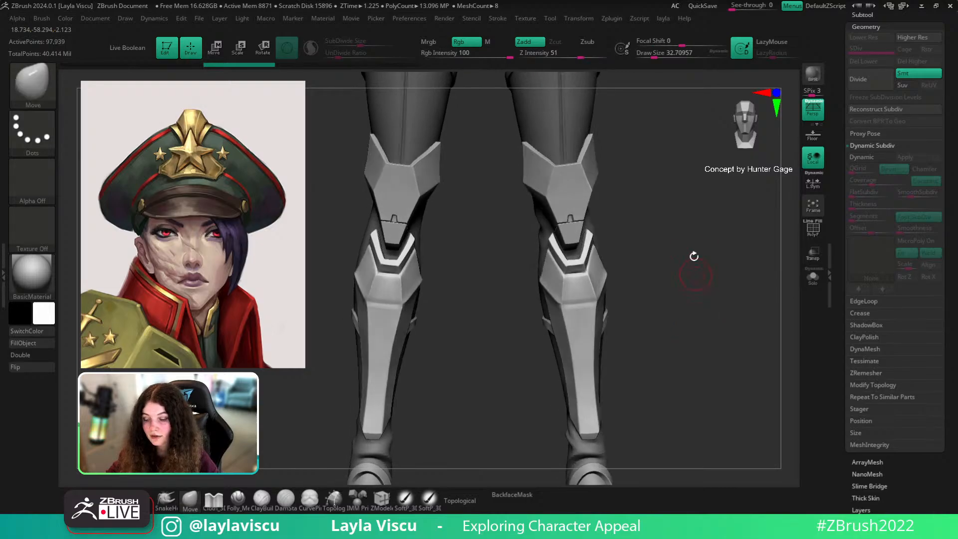
pyautogui.moveTo(682, 227); pyautogui.dragTo(683, 228, button='right')
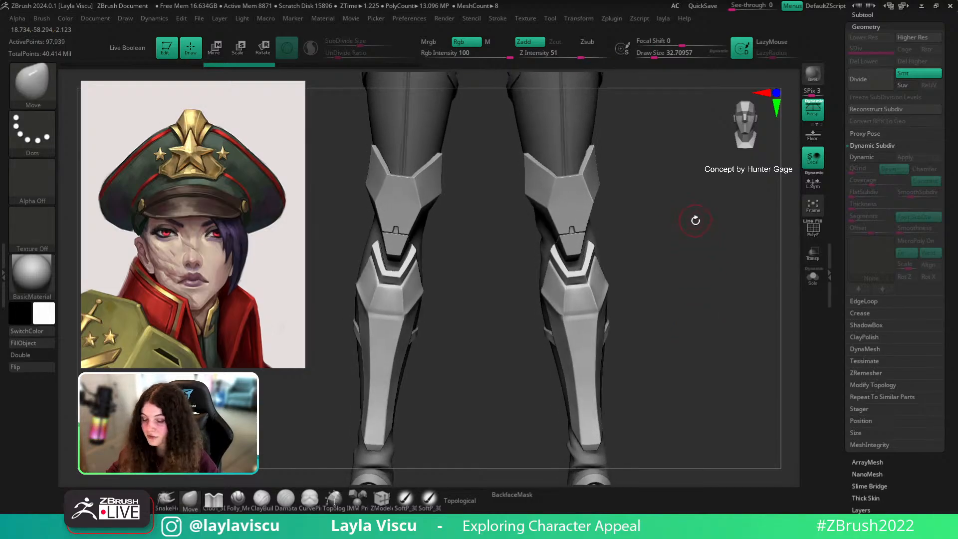
pyautogui.keyDown('alt'); pyautogui.moveTo(671, 267); pyautogui.dragTo(652, 248, button='right'); pyautogui.keyUp('alt')
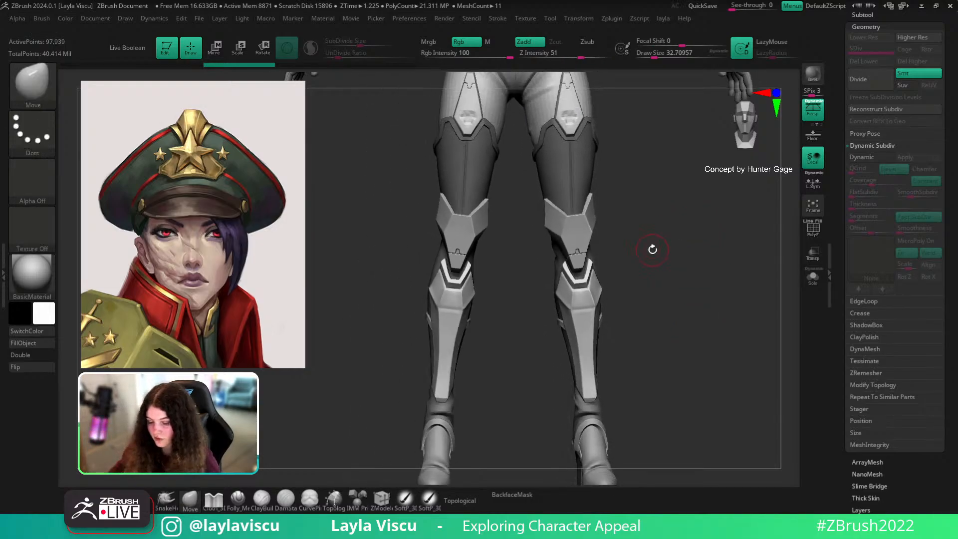
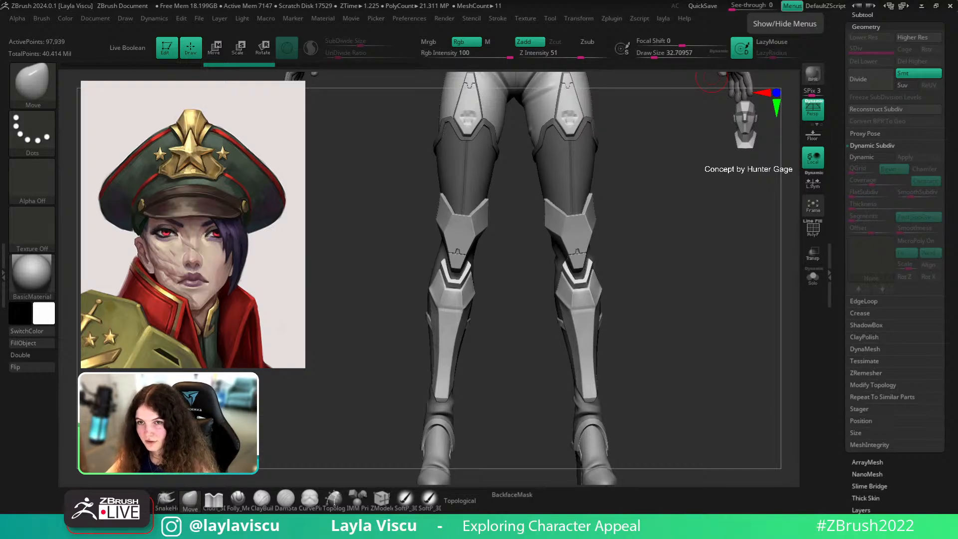
# Select the thigh guards and raise them to subdivision level 6
pyautogui.moveTo(700, 298); pyautogui.dragTo(694, 267)
pyautogui.keyDown('alt'); pyautogui.moveTo(645, 187); pyautogui.dragTo(642, 277); pyautogui.keyUp('alt')
pyautogui.keyDown('alt'); pyautogui.click(581, 221); pyautogui.keyUp('alt')
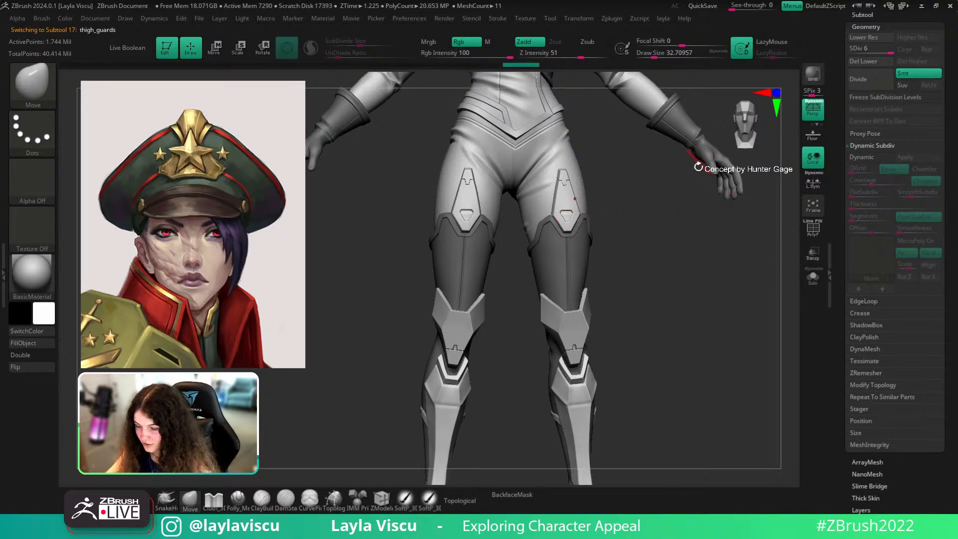
pyautogui.keyDown('shift'); pyautogui.moveTo(679, 287); pyautogui.dragTo(675, 325); pyautogui.keyUp('shift')
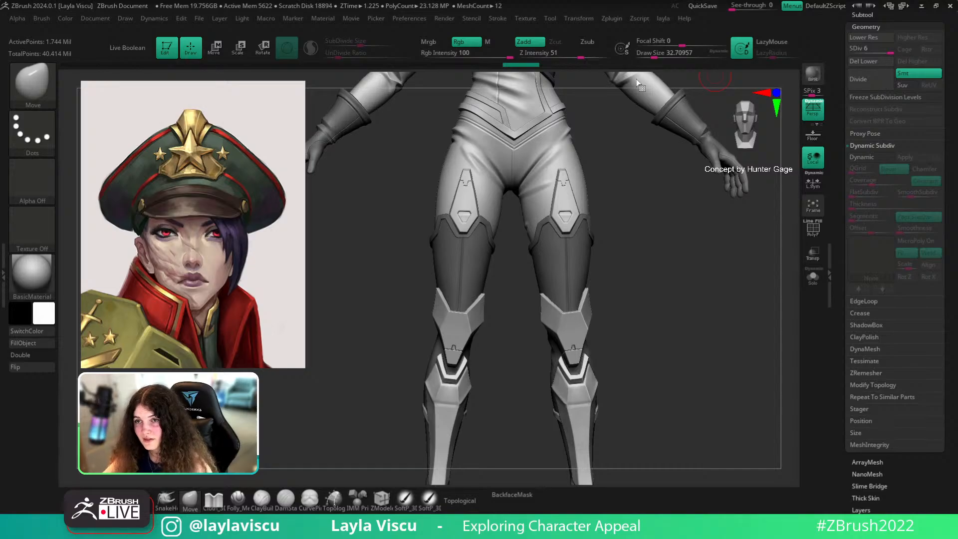
# Select the chest belt, isolate it, and turn off its Dynamic Subdiv to show the base mesh in wireframe
pyautogui.moveTo(669, 288); pyautogui.dragTo(620, 392)
pyautogui.keyDown('alt'); pyautogui.click(536, 269); pyautogui.keyUp('alt')
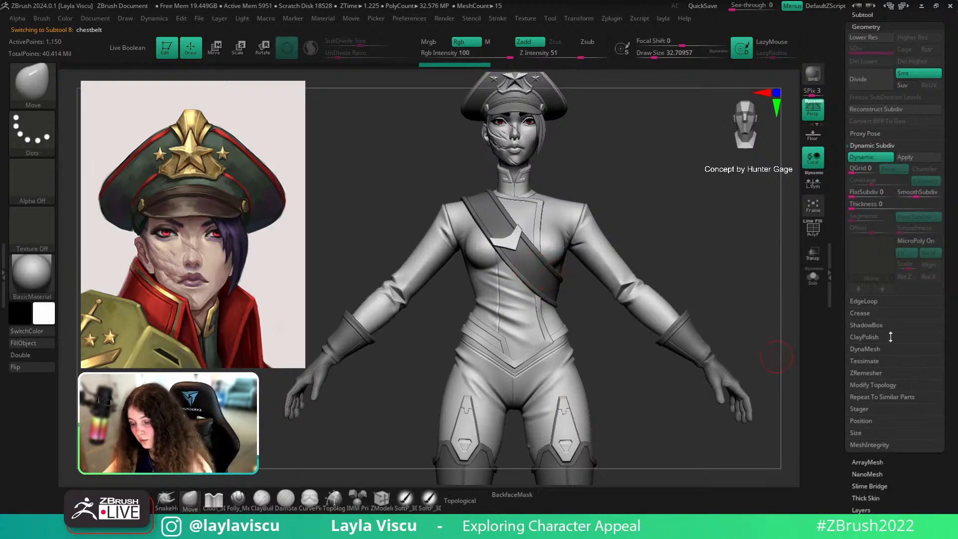
pyautogui.click(812, 277)
pyautogui.hotkey('shift', 'f')
pyautogui.press('f')
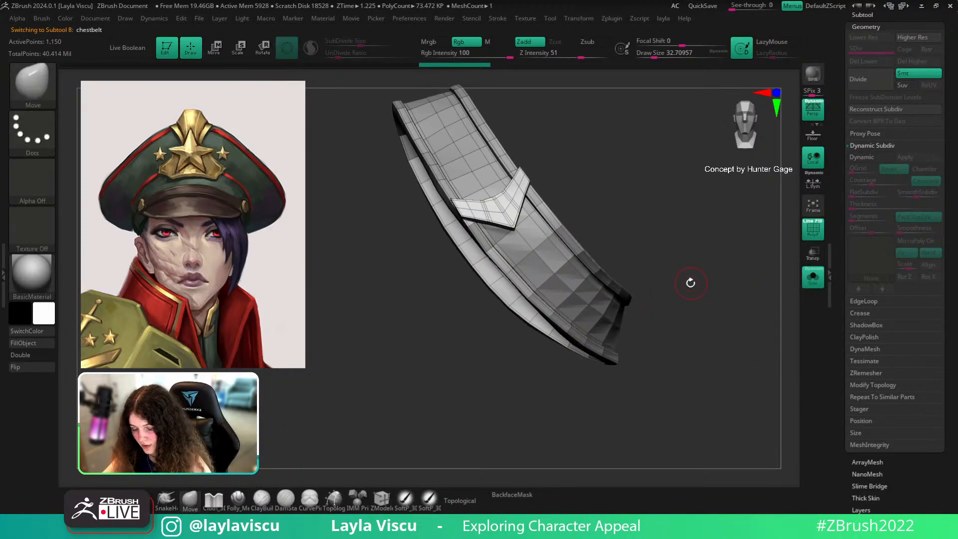
# Inspect the chest belt from behind without wireframe, and restore the rest of the figure
pyautogui.moveTo(688, 280); pyautogui.dragTo(729, 388)
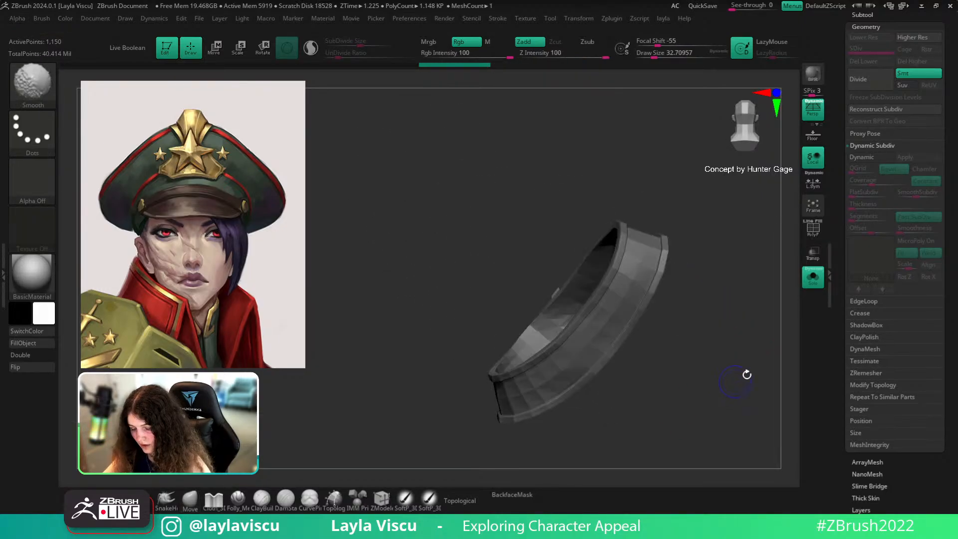
pyautogui.click(813, 277)
pyautogui.moveTo(725, 209); pyautogui.dragTo(714, 278)
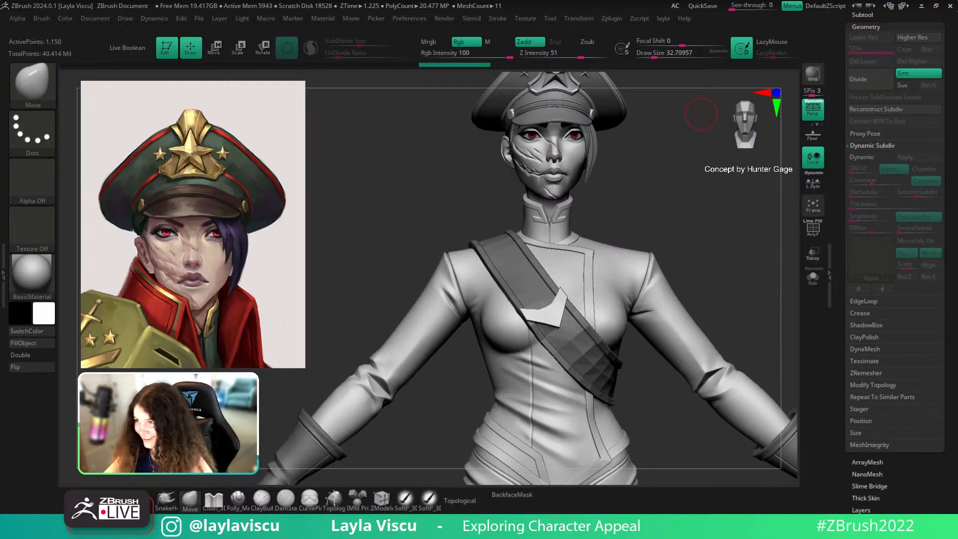
# Check the chest belt's base mesh in wireframe and turn its Dynamic Subdiv back on
pyautogui.moveTo(720, 266); pyautogui.dragTo(716, 269)
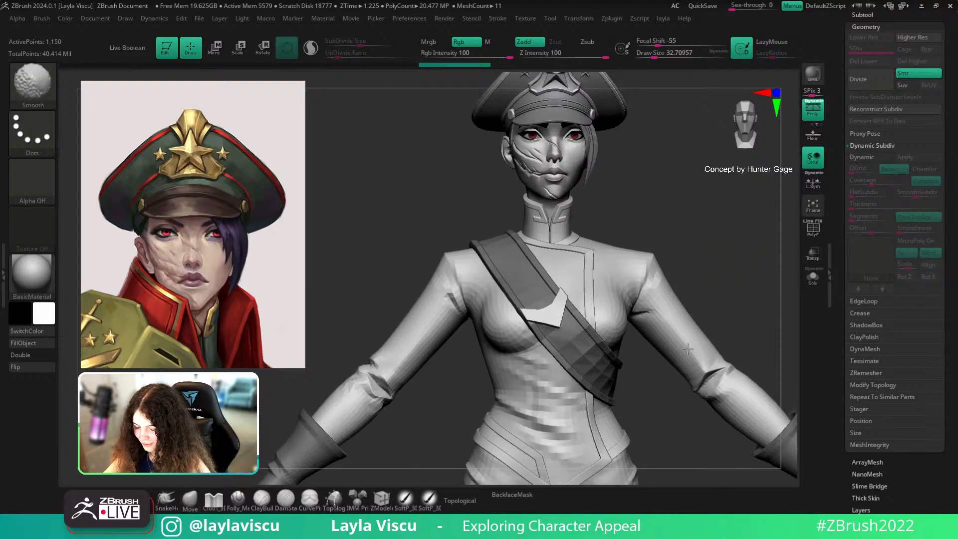
pyautogui.keyDown('alt'); pyautogui.moveTo(651, 416); pyautogui.dragTo(647, 399); pyautogui.keyUp('alt')
pyautogui.keyDown('alt'); pyautogui.moveTo(603, 326); pyautogui.dragTo(662, 366); pyautogui.keyUp('alt')
pyautogui.hotkey('shift', 'f')
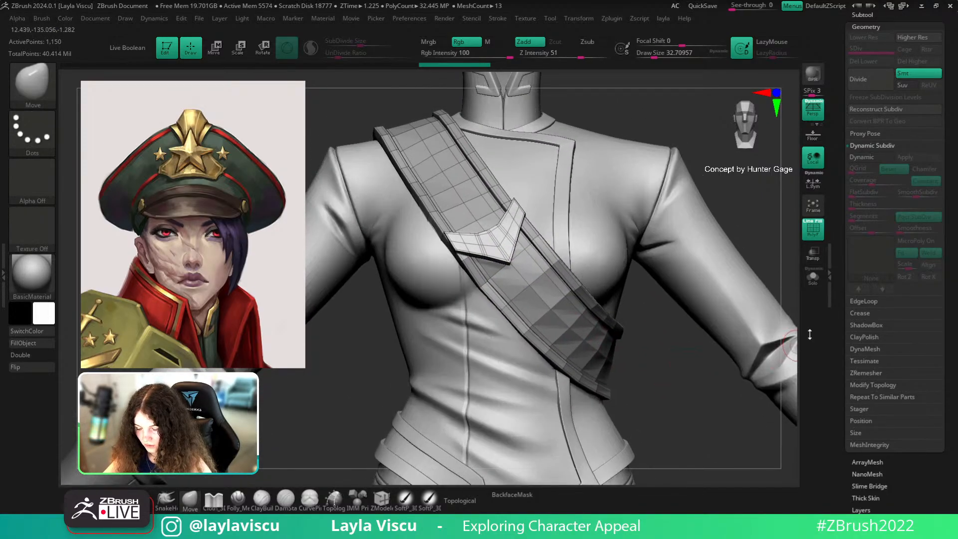
pyautogui.click(861, 157)
pyautogui.hotkey('shift', 'f')
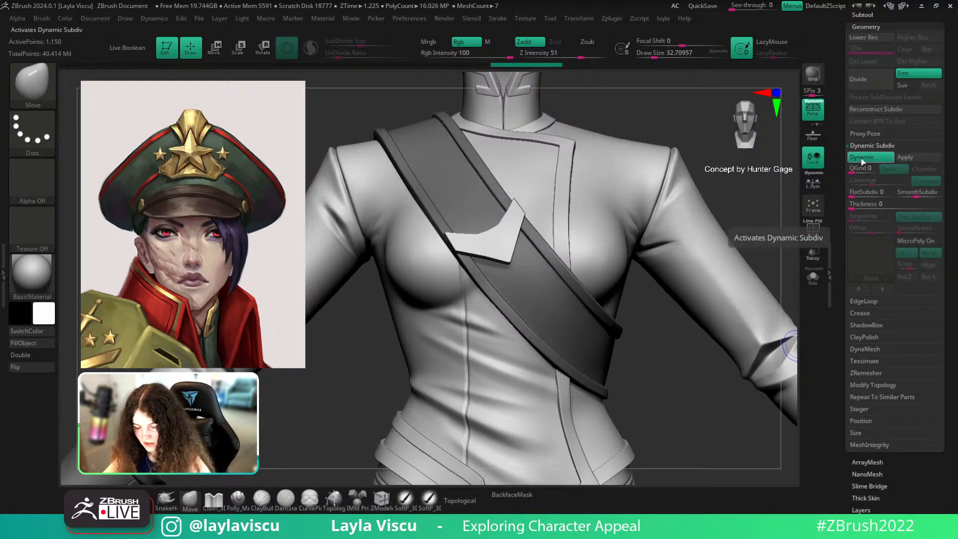
# Isolate the chest belt and display its smoothed surface in wireframe
pyautogui.click(812, 277)
pyautogui.hotkey('shift', 'f')
pyautogui.hotkey('shift', 'f')
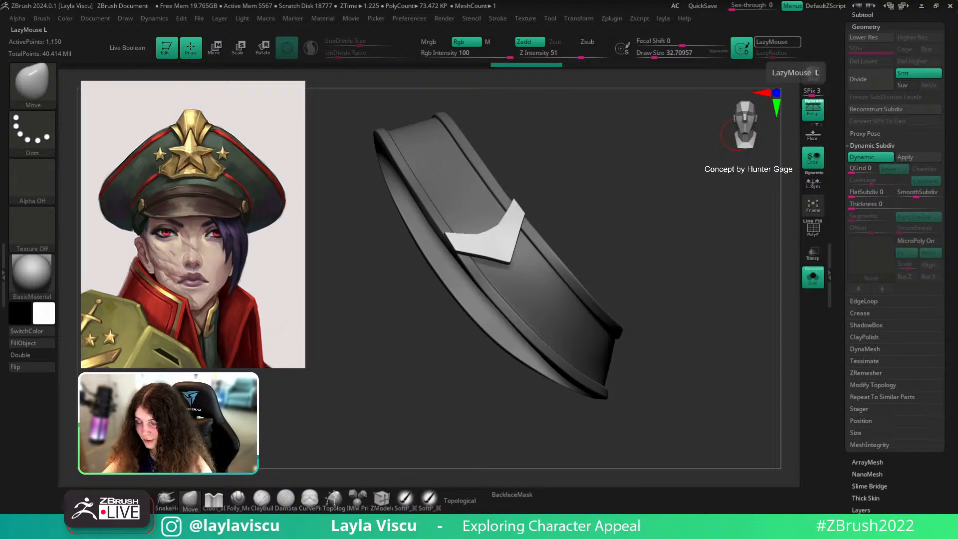
pyautogui.hotkey('shift', 'f')
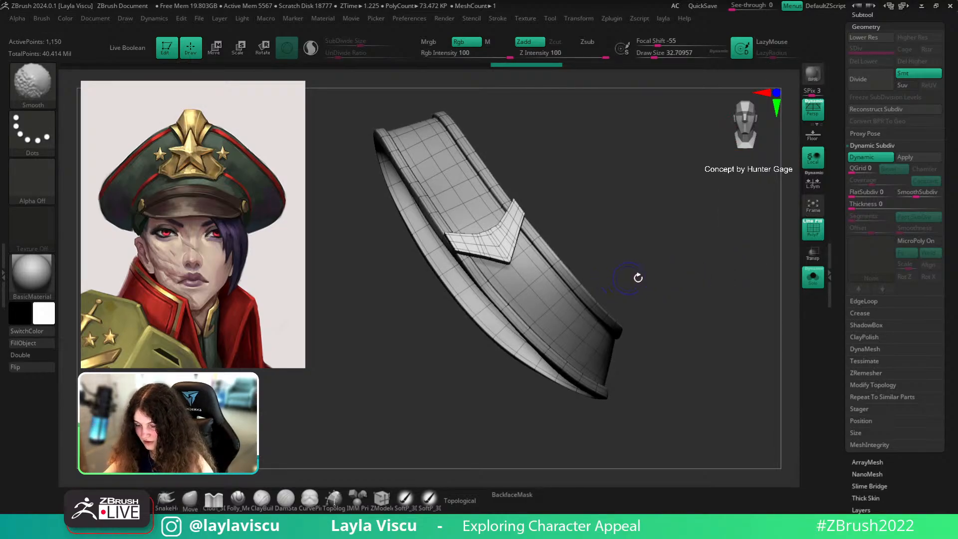
# Try dividing the chest belt three times to subdivision level 4 and inspect the resulting polygons up close
pyautogui.hotkey('shift', 'd')
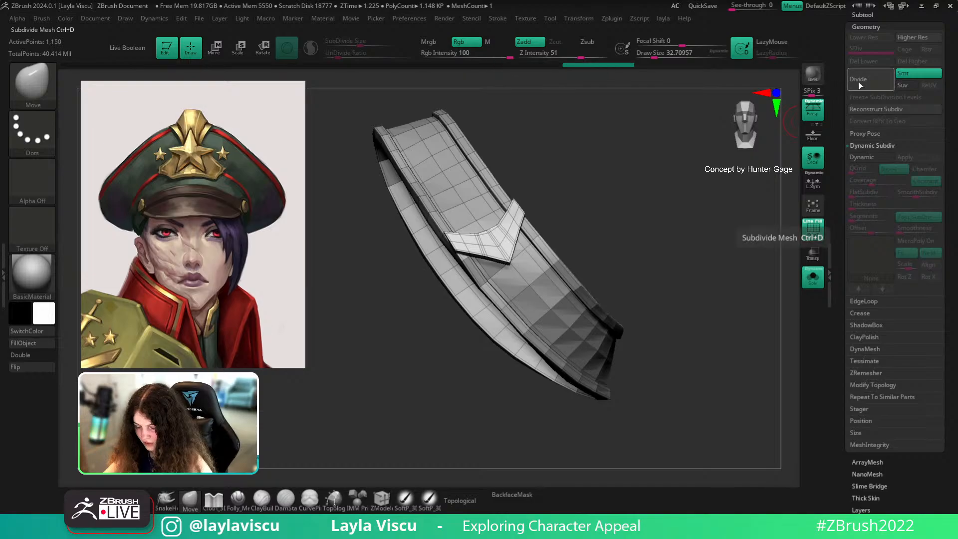
pyautogui.click(859, 80)
pyautogui.click(859, 80)
pyautogui.click(858, 80)
pyautogui.hotkey('shift', 'f')
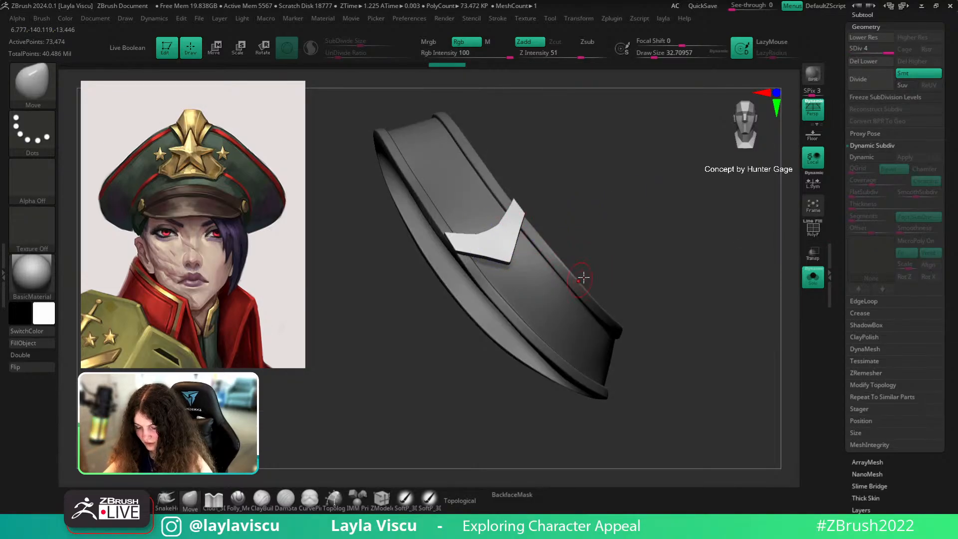
pyautogui.hotkey('shift', 'f')
pyautogui.moveTo(660, 253)
pyautogui.keyDown('ctrl'); pyautogui.mouseDown(button='right')
pyautogui.moveTo(628, 363)
pyautogui.moveTo(652, 354)
pyautogui.mouseUp(button='right'); pyautogui.keyUp('ctrl')
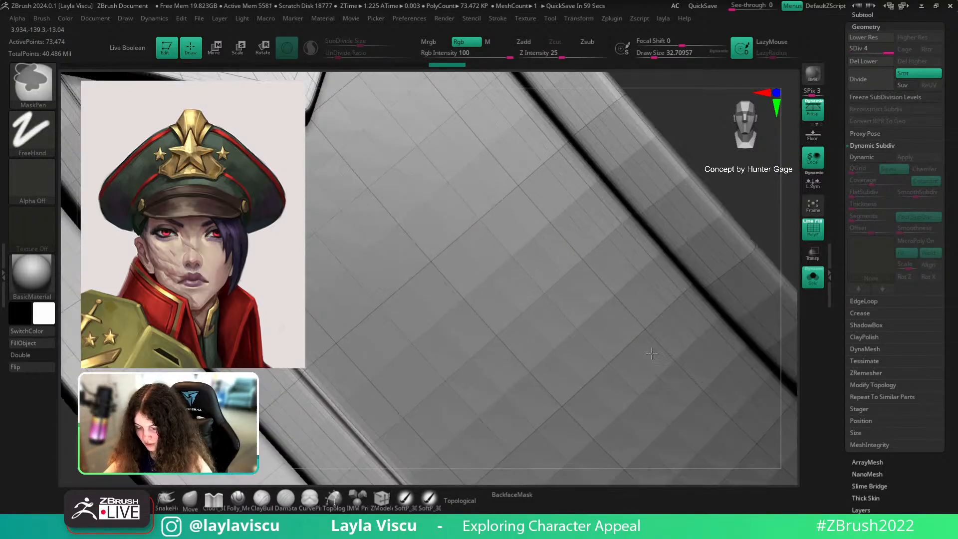
pyautogui.keyDown('ctrl'); pyautogui.moveTo(600, 226); pyautogui.dragTo(552, 250, button='right'); pyautogui.keyUp('ctrl')
pyautogui.hotkey('shift', 'd')
pyautogui.hotkey('shift', 'd')
pyautogui.hotkey('shift', 'd')
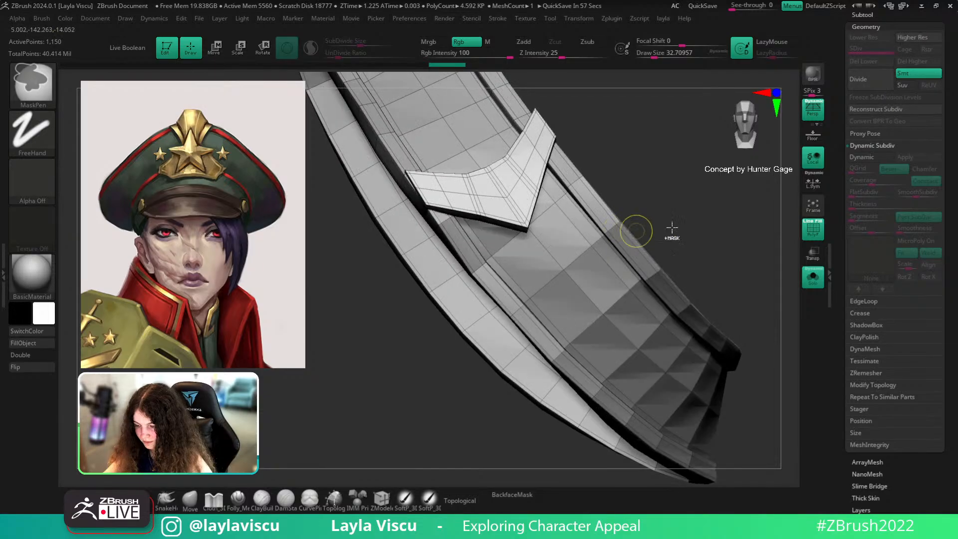
# Turn on Dynamic Subdiv for the chest belt and bring back the whole figure without wireframe
pyautogui.press('d')
pyautogui.keyDown('ctrl'); pyautogui.moveTo(540, 283); pyautogui.dragTo(615, 244, button='right'); pyautogui.keyUp('ctrl')
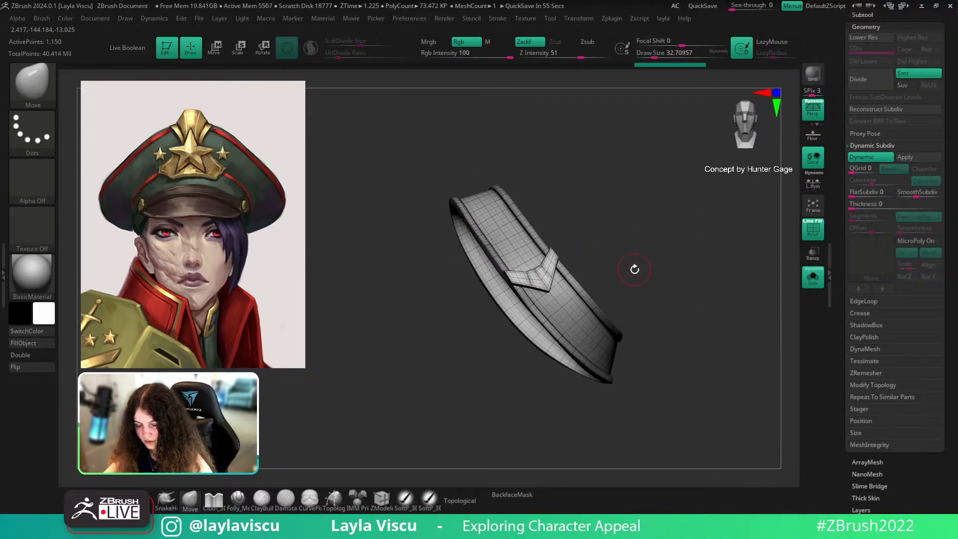
pyautogui.hotkey('shift', 'f')
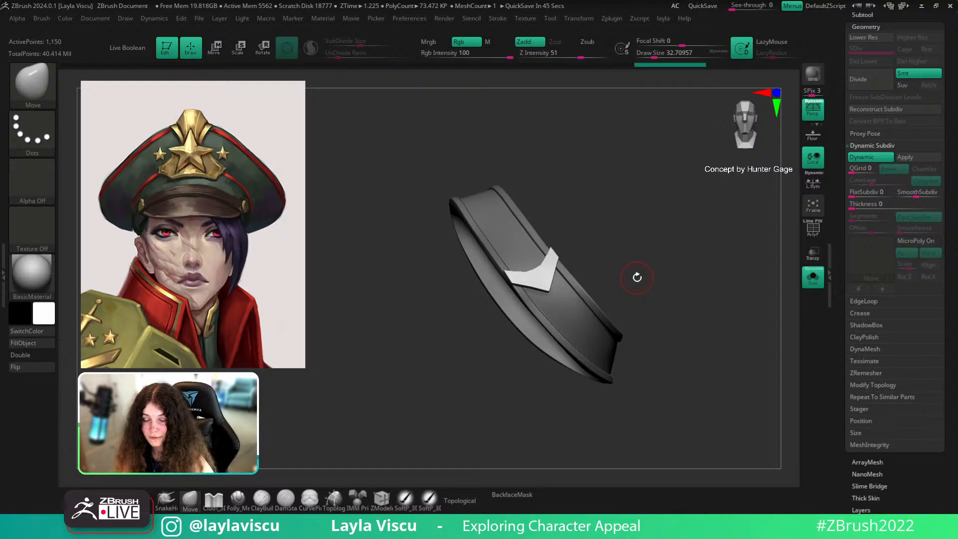
pyautogui.click(812, 277)
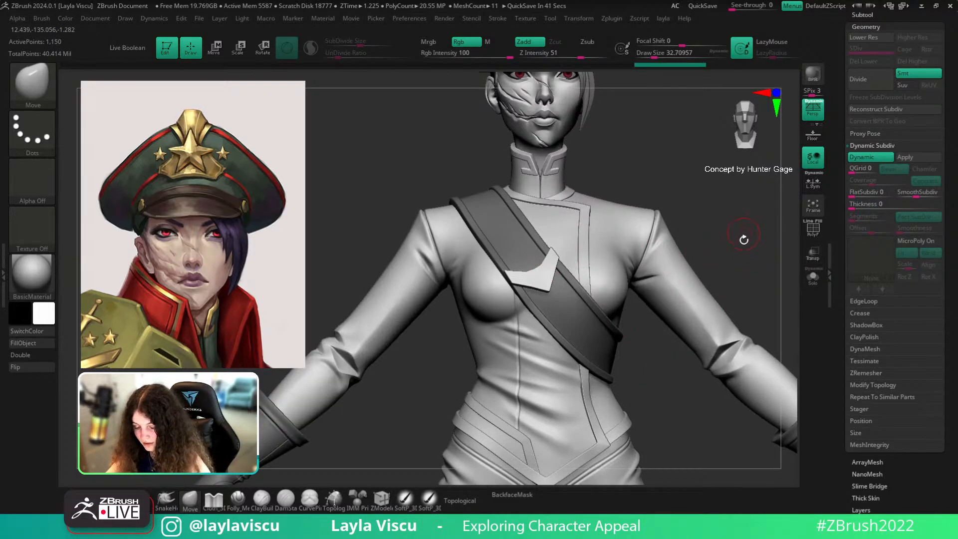
# Review the figure from several angles and turn off the chest belt's Dynamic Subdiv to expose its base mesh
pyautogui.moveTo(745, 298); pyautogui.dragTo(691, 304, button='right')
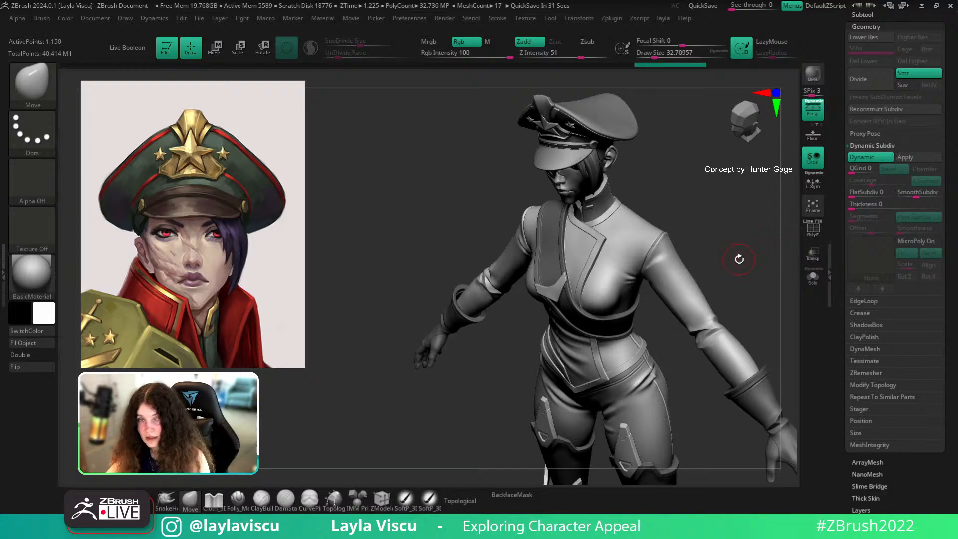
pyautogui.moveTo(738, 261)
pyautogui.mouseDown(button='right')
pyautogui.moveTo(759, 225)
pyautogui.moveTo(741, 240)
pyautogui.moveTo(744, 274)
pyautogui.mouseUp(button='right')
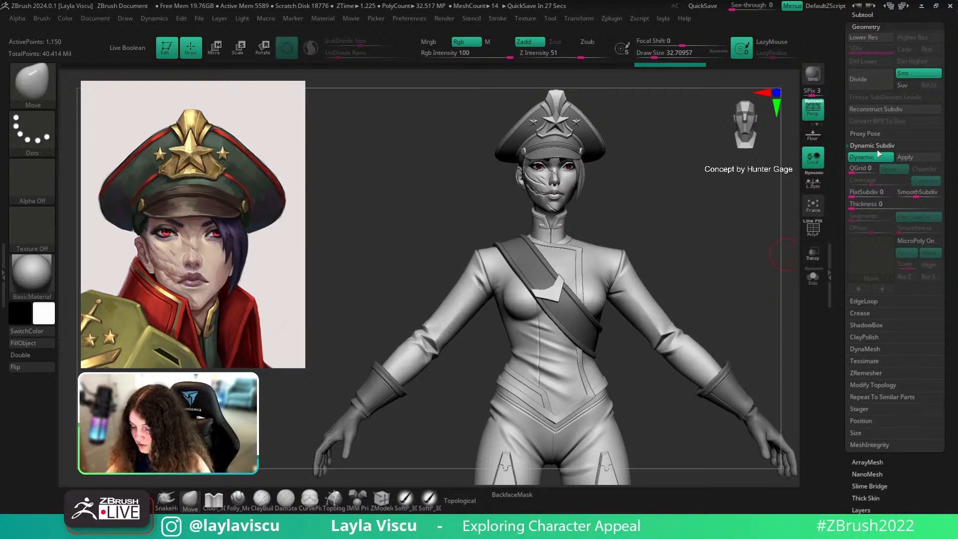
pyautogui.keyDown('alt'); pyautogui.moveTo(711, 245); pyautogui.dragTo(681, 248, button='right'); pyautogui.keyUp('alt')
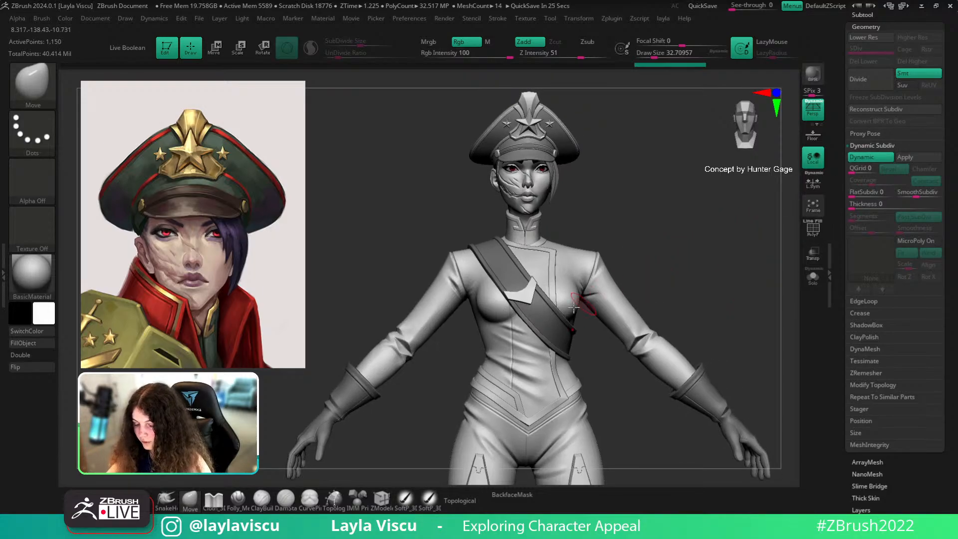
pyautogui.click(868, 164)
pyautogui.scroll(5, 670, 380)
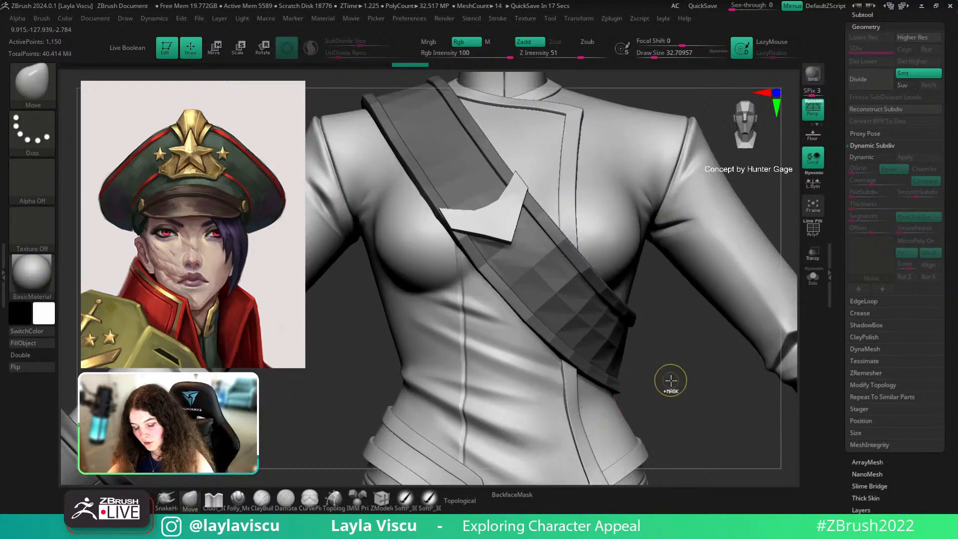
pyautogui.scroll(-5, 670, 380)
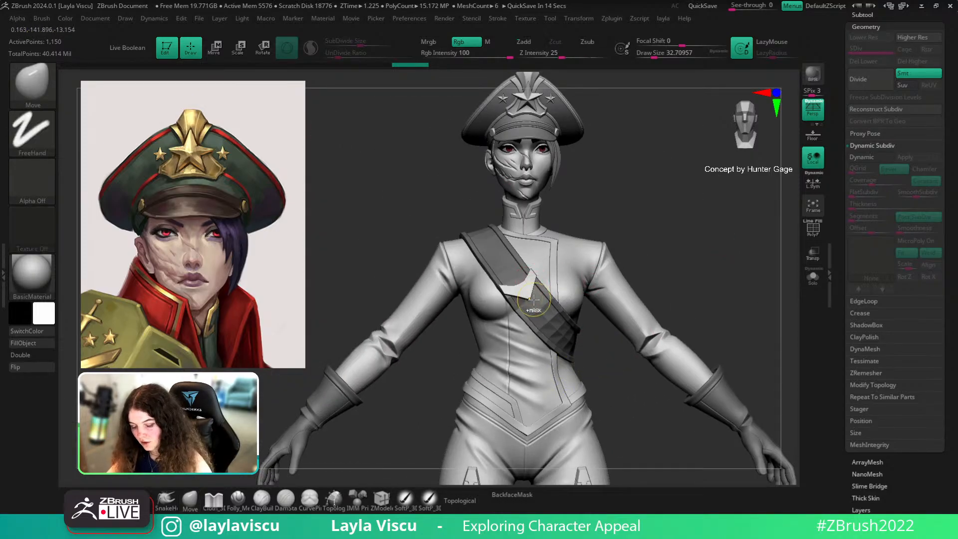
pyautogui.scroll(4, 533, 300)
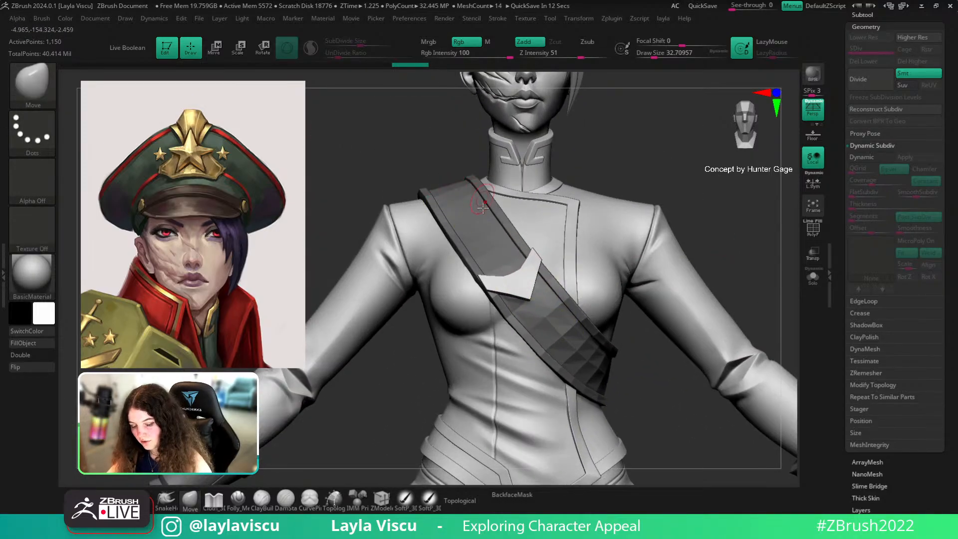
# Examine the chest belt's low-poly topology by comparing it with and without wireframe, keeping the Move brush active
pyautogui.hotkey('shift', 'f')
pyautogui.hotkey('shift', 'f')
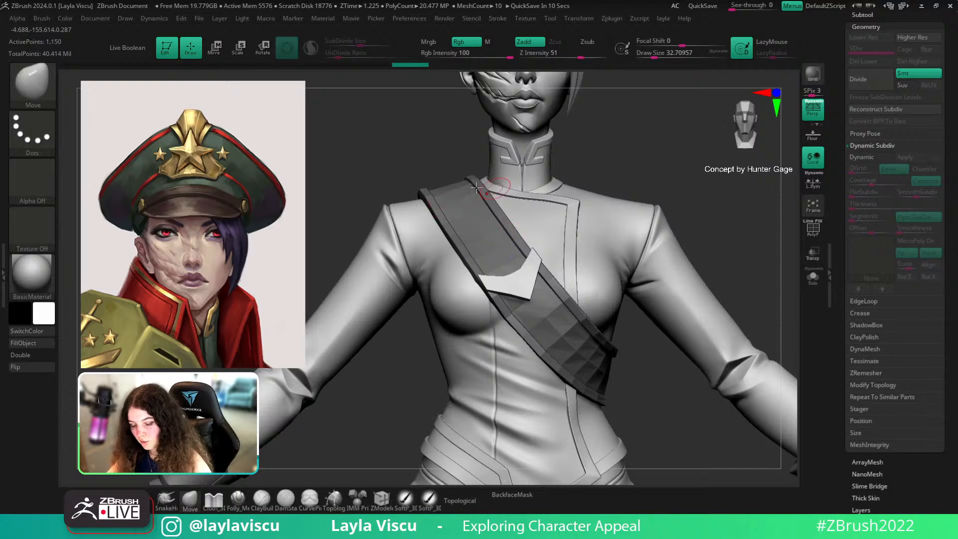
pyautogui.hotkey('shift', 'f')
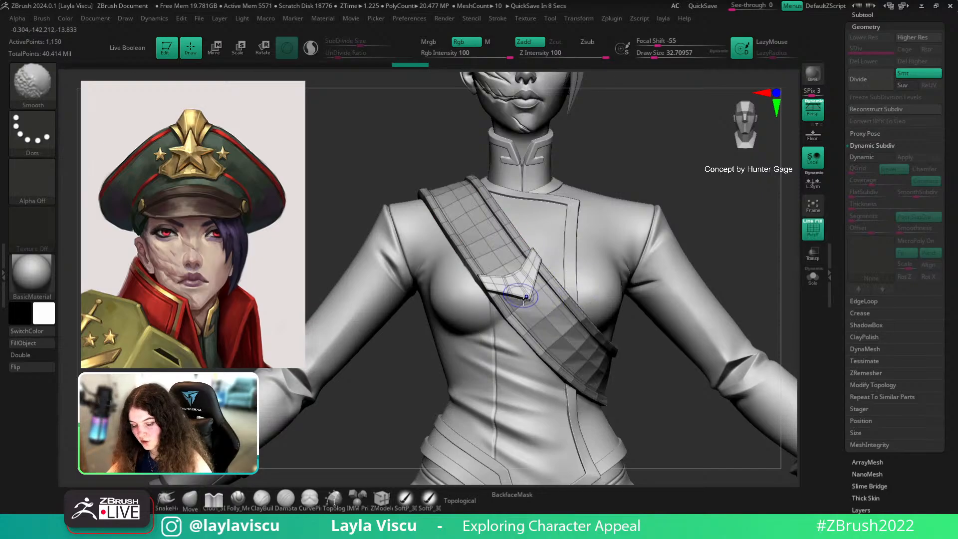
pyautogui.hotkey('shift', 'f')
pyautogui.press('b')
pyautogui.press('m')
pyautogui.press('v')
pyautogui.scroll(-4, 612, 252)
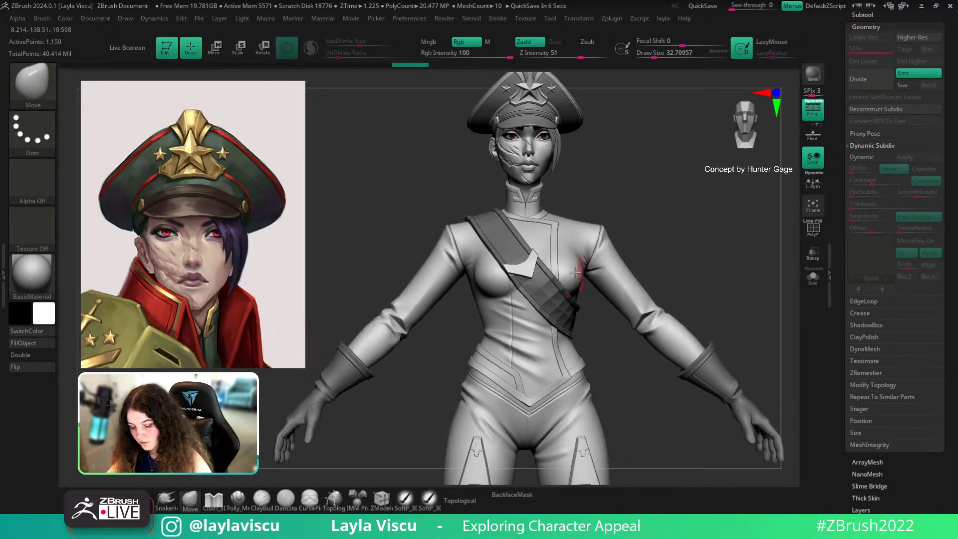
pyautogui.hotkey('shift', 'f')
pyautogui.hotkey('shift', 'f')
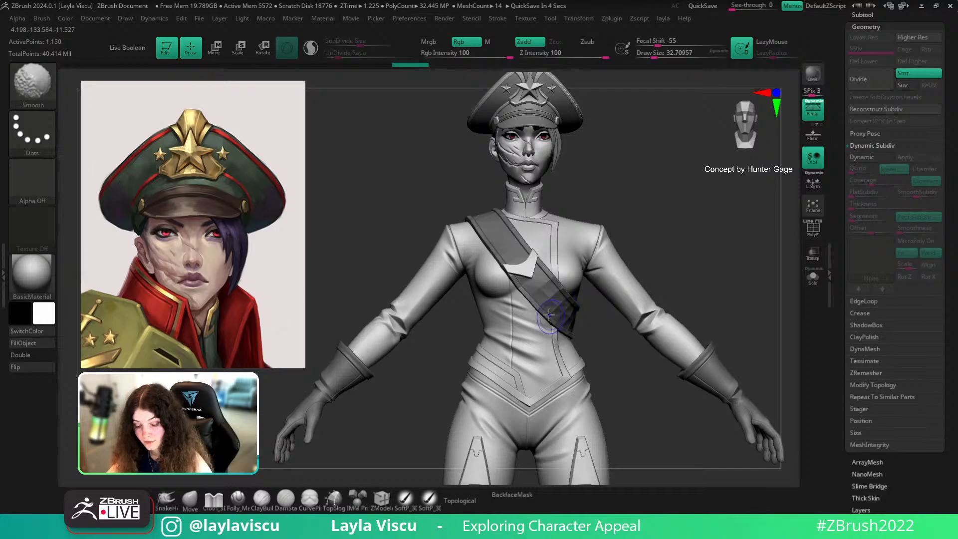
pyautogui.hotkey('shift', 'f')
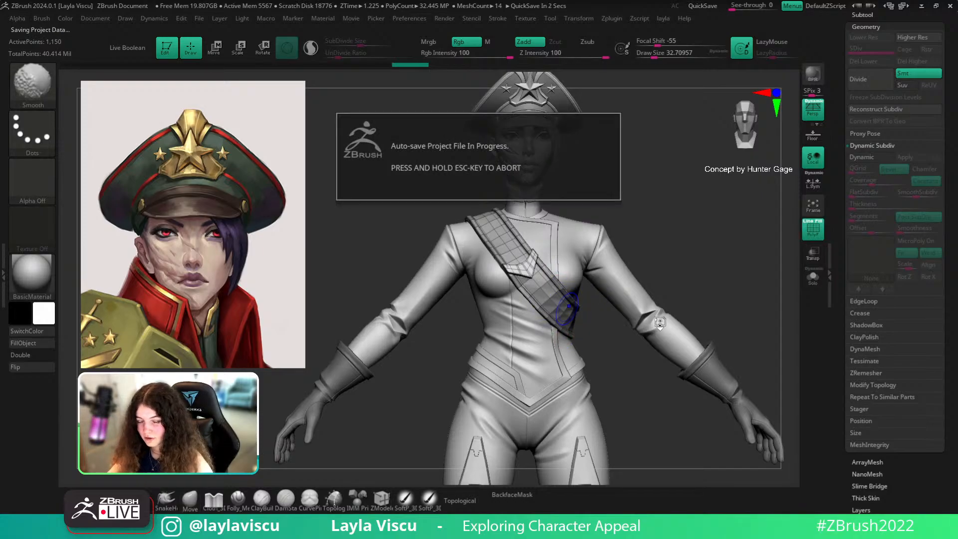
# Abort the automatic project save and save the work manually
pyautogui.press('Escape')
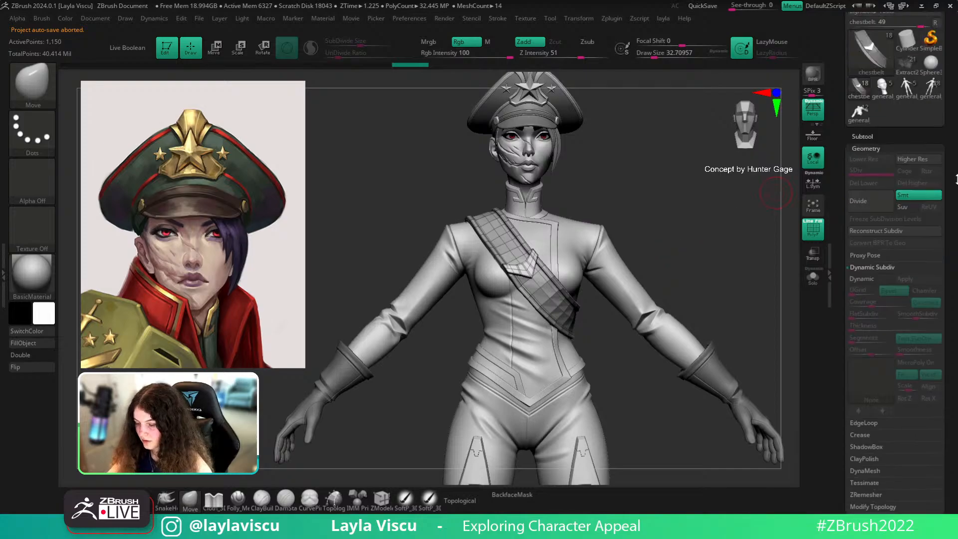
pyautogui.moveTo(956, 180); pyautogui.dragTo(952, 179)
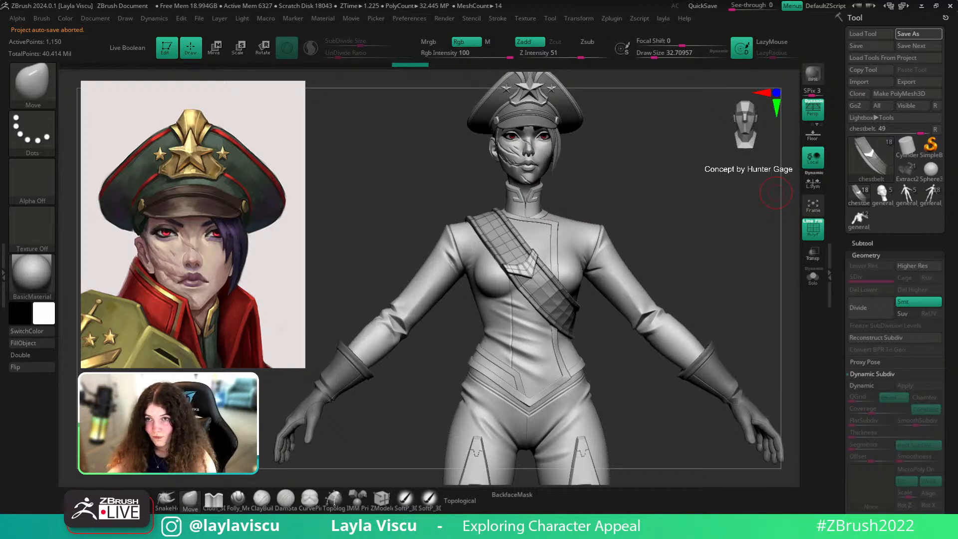
pyautogui.hotkey('ctrl', 's')
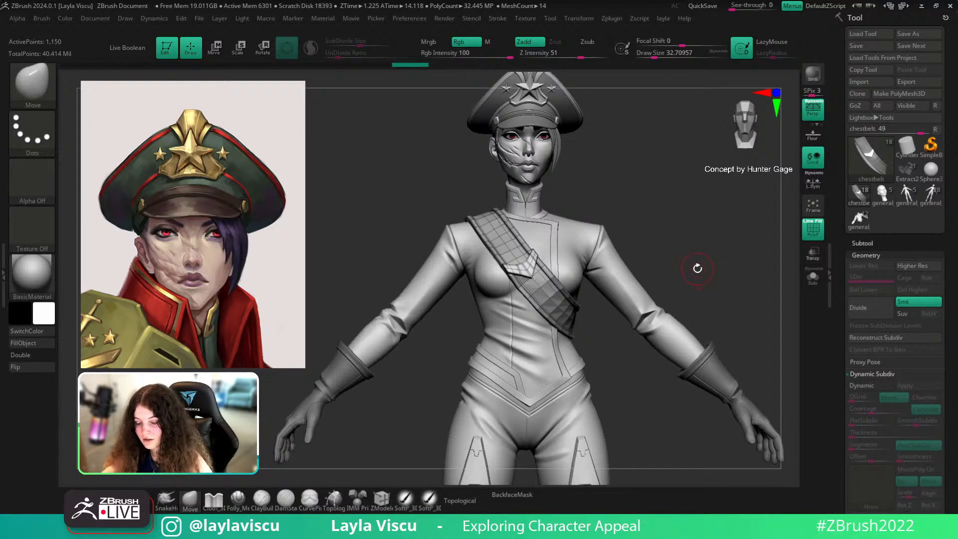
# Hide the chest belt's wireframe and turn its Dynamic Subdiv back on
pyautogui.moveTo(693, 247); pyautogui.dragTo(698, 271)
pyautogui.hotkey('shift', 'f')
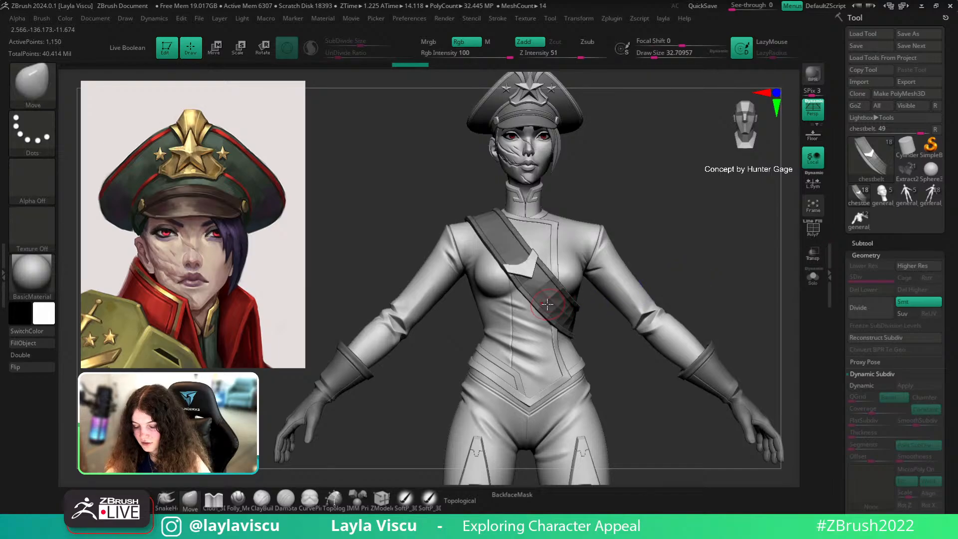
pyautogui.press('d')
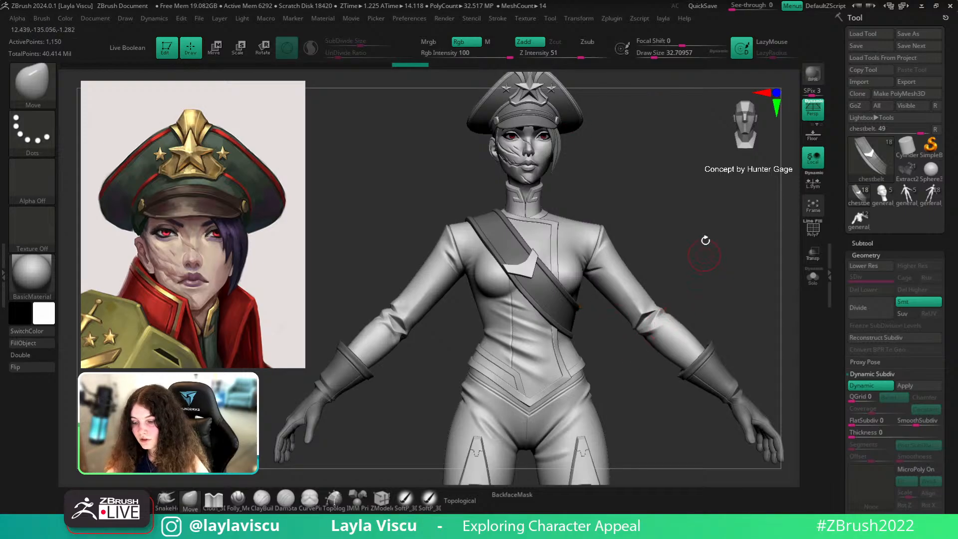
pyautogui.press('shift')
pyautogui.moveTo(775, 274); pyautogui.dragTo(705, 271)
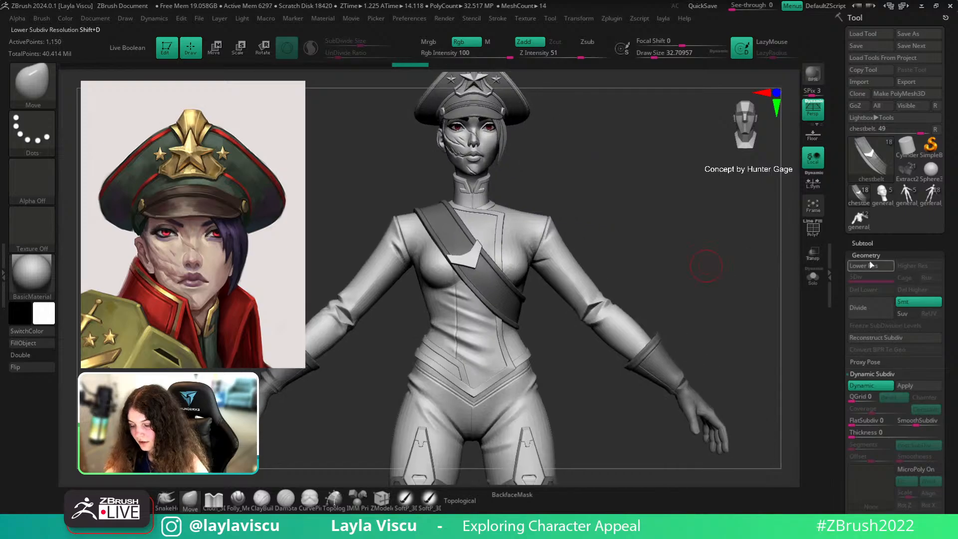
# Collapse the geometry settings and open the Layers settings for the chest belt
pyautogui.click(868, 255)
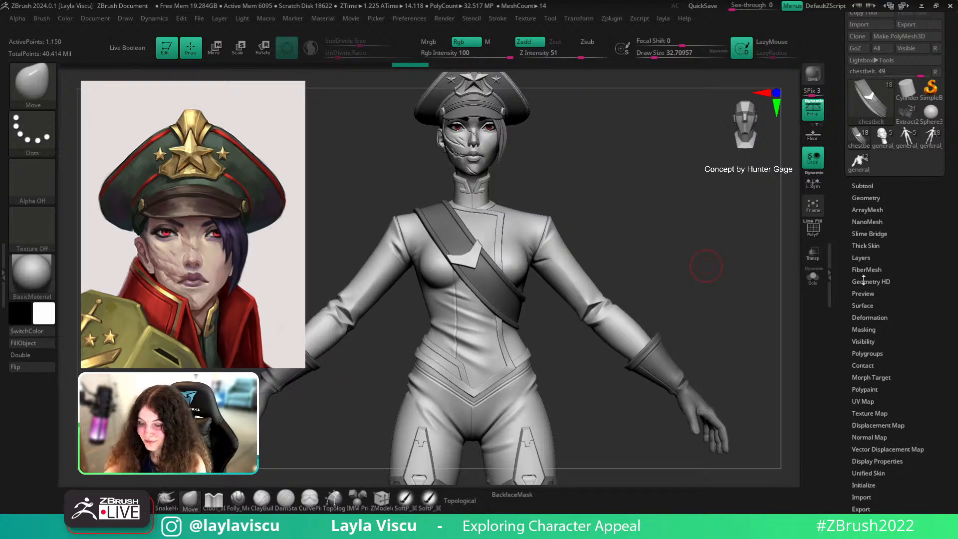
pyautogui.click(860, 258)
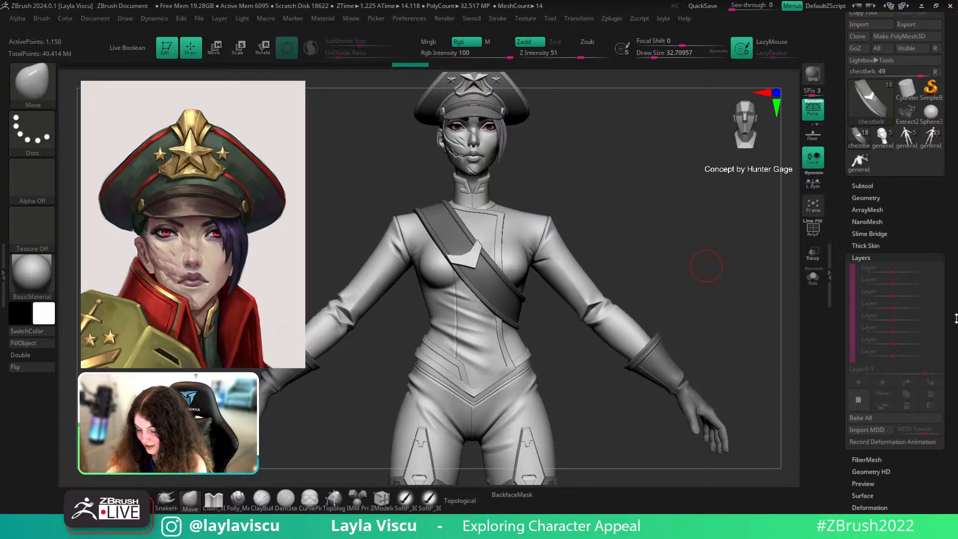
pyautogui.scroll(-3, 922, 324)
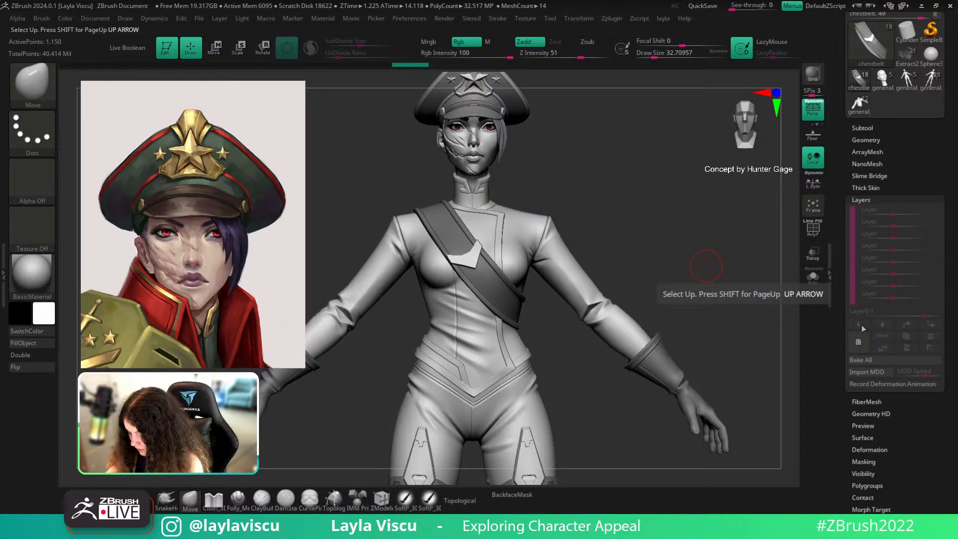
pyautogui.click(909, 349)
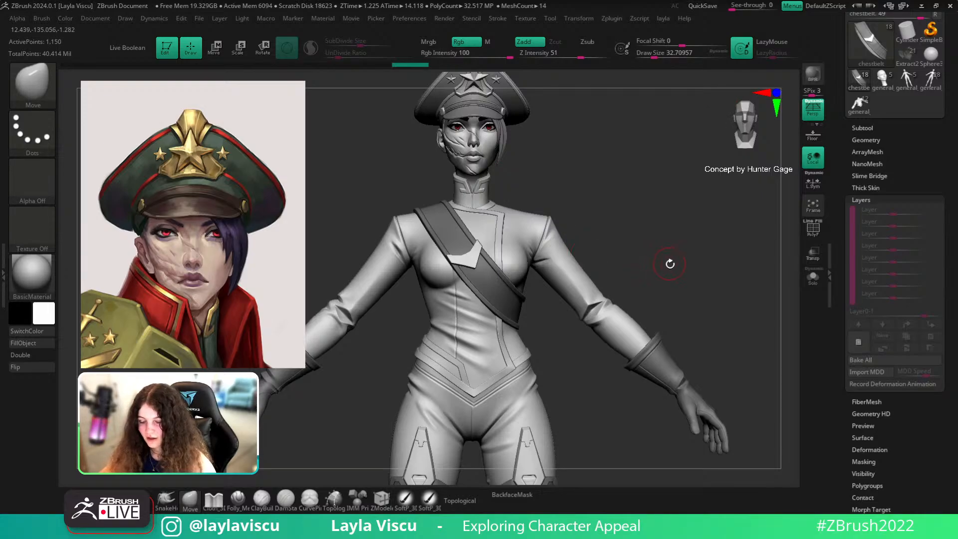
# View the whole figure and turn to its back to examine the chest belt's wireframe
pyautogui.press('ctrl')
pyautogui.keyDown('ctrl'); pyautogui.moveTo(685, 271); pyautogui.dragTo(519, 279, button='right'); pyautogui.keyUp('ctrl')
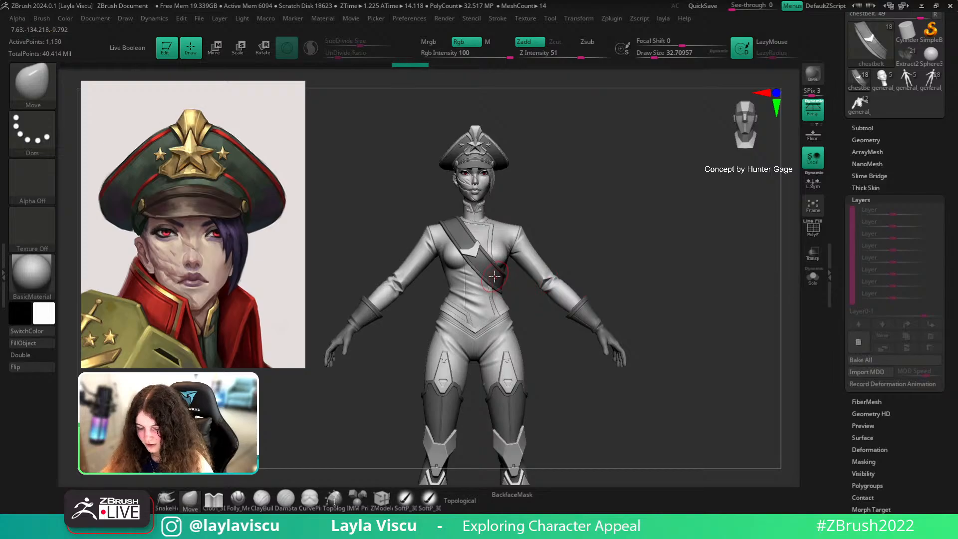
pyautogui.keyDown('alt'); pyautogui.moveTo(525, 321); pyautogui.dragTo(593, 294, button='right'); pyautogui.keyUp('alt')
pyautogui.keyDown('alt'); pyautogui.moveTo(633, 329); pyautogui.dragTo(598, 269, button='right'); pyautogui.keyUp('alt')
pyautogui.moveTo(644, 235); pyautogui.dragTo(603, 249, button='right')
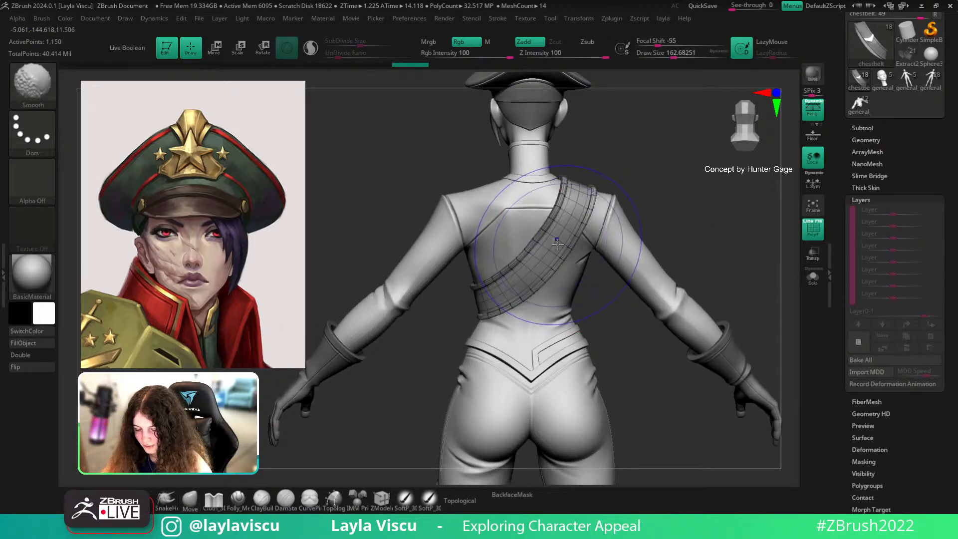
# Set the draw size to about 104 and hide the chest belt's wireframe
pyautogui.press('s')
pyautogui.moveTo(550, 244); pyautogui.dragTo(551, 242)
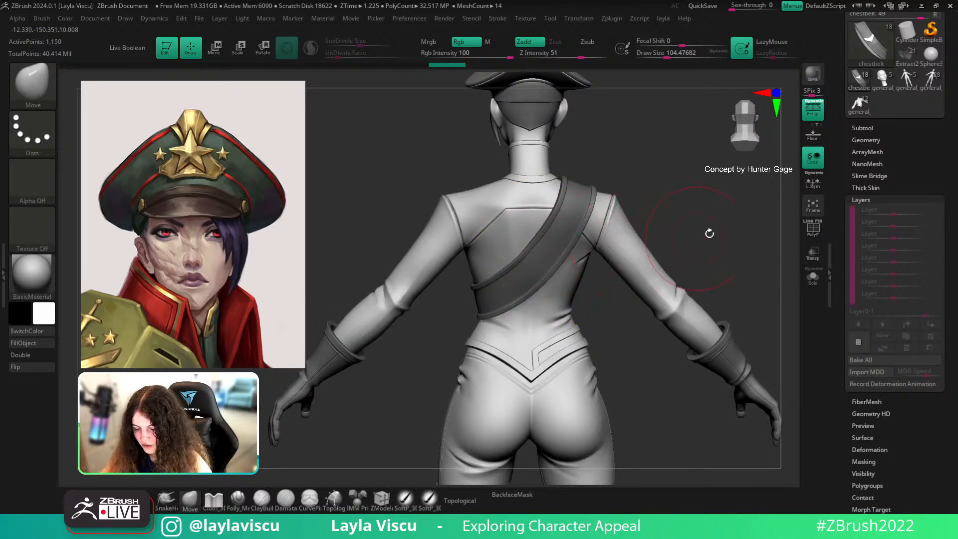
pyautogui.moveTo(714, 234)
pyautogui.mouseDown(button='right')
pyautogui.moveTo(737, 231)
pyautogui.moveTo(684, 241)
pyautogui.moveTo(600, 237)
pyautogui.moveTo(603, 175)
pyautogui.moveTo(615, 196)
pyautogui.mouseUp(button='right')
pyautogui.press('ctrl')
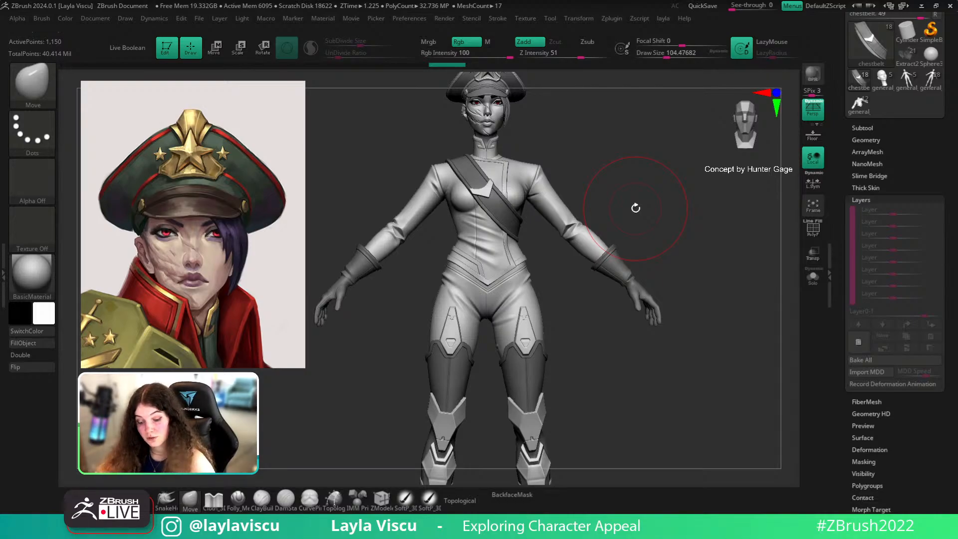
# Capture the figure's full-length front view as a screen snip and maximize it for annotation
pyautogui.press('ctrl')
pyautogui.moveTo(592, 285)
pyautogui.keyDown('ctrl'); pyautogui.mouseDown(button='right')
pyautogui.moveTo(534, 278)
pyautogui.moveTo(561, 288)
pyautogui.moveTo(613, 223)
pyautogui.moveTo(644, 240)
pyautogui.mouseUp(button='right'); pyautogui.keyUp('ctrl')
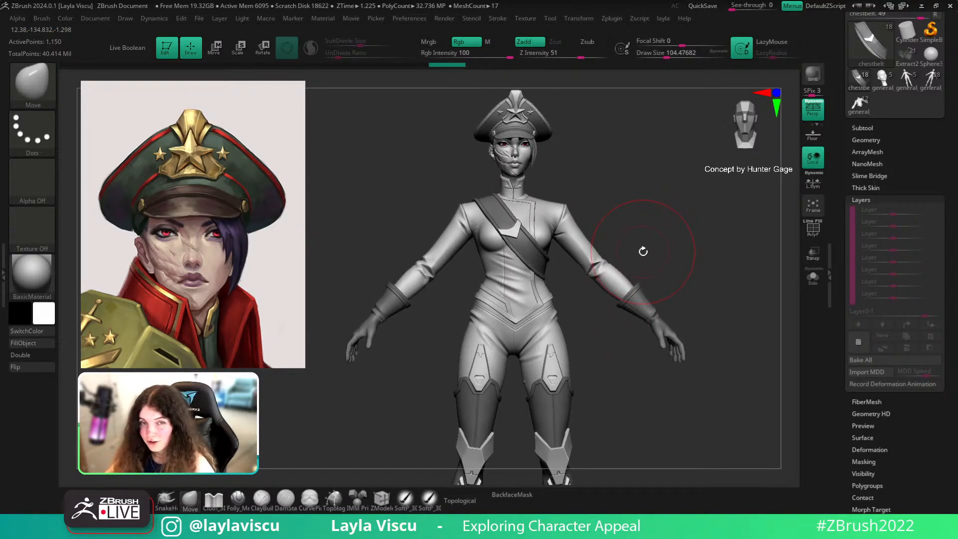
pyautogui.keyDown('ctrl'); pyautogui.moveTo(652, 249); pyautogui.dragTo(580, 199, button='right'); pyautogui.keyUp('ctrl')
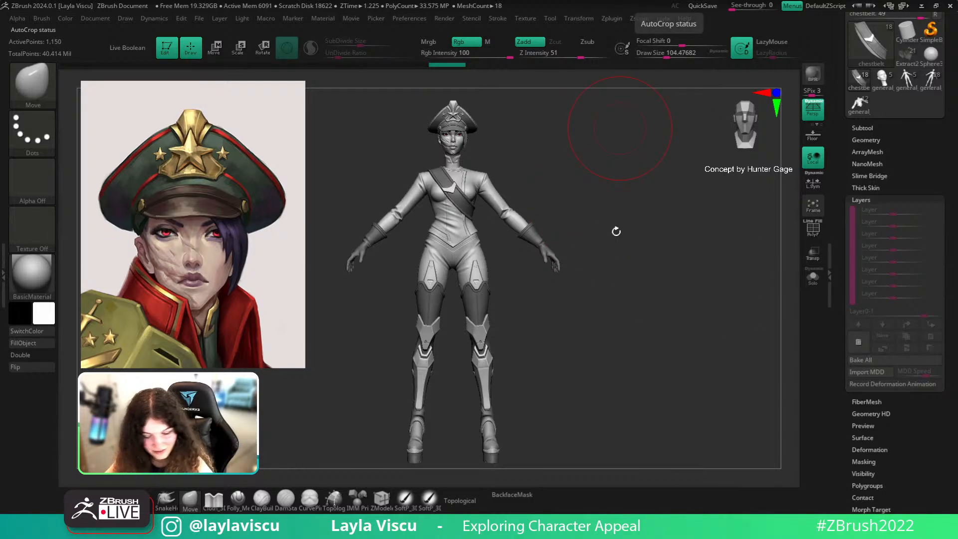
pyautogui.press('super+shift+s')
pyautogui.moveTo(303, 82)
pyautogui.mouseDown()
pyautogui.moveTo(349, 112)
pyautogui.moveTo(652, 487)
pyautogui.mouseUp()
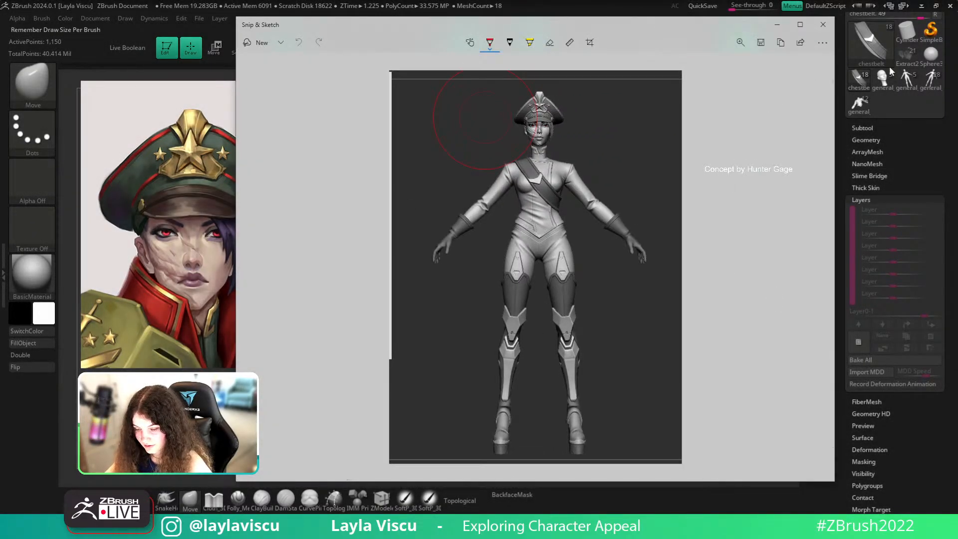
pyautogui.click(799, 24)
# Outline the cap and head on the snip in green with a thinner pen
pyautogui.click(433, 26)
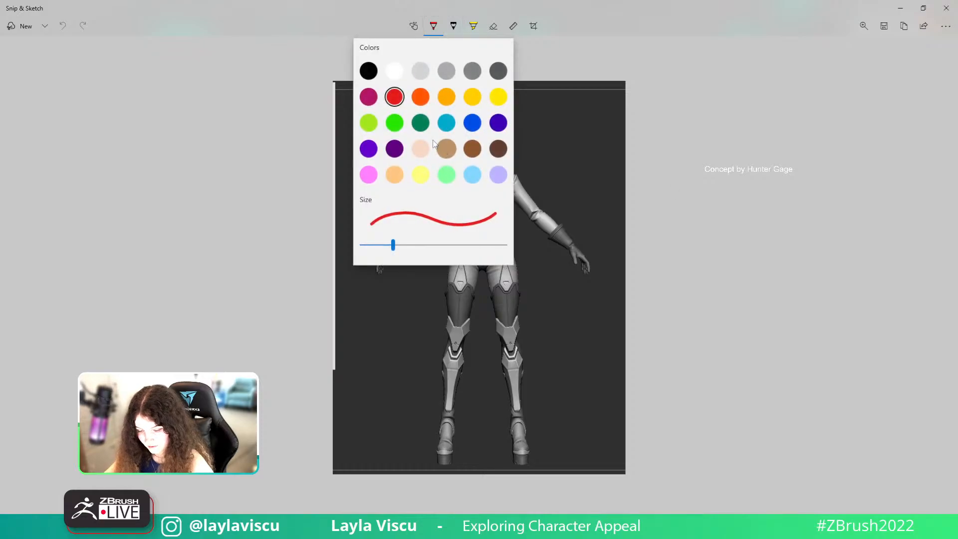
pyautogui.click(394, 127)
pyautogui.click(650, 243)
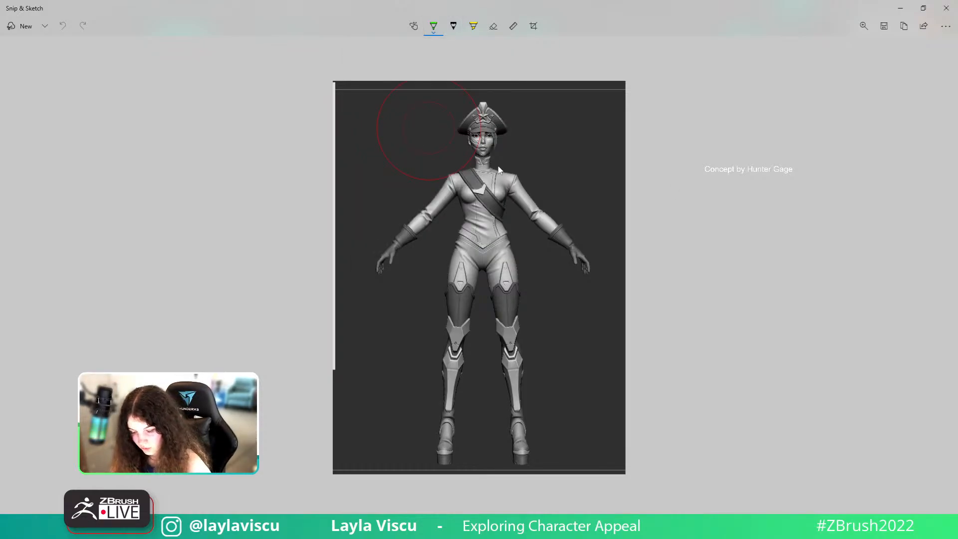
pyautogui.moveTo(494, 149); pyautogui.dragTo(480, 155)
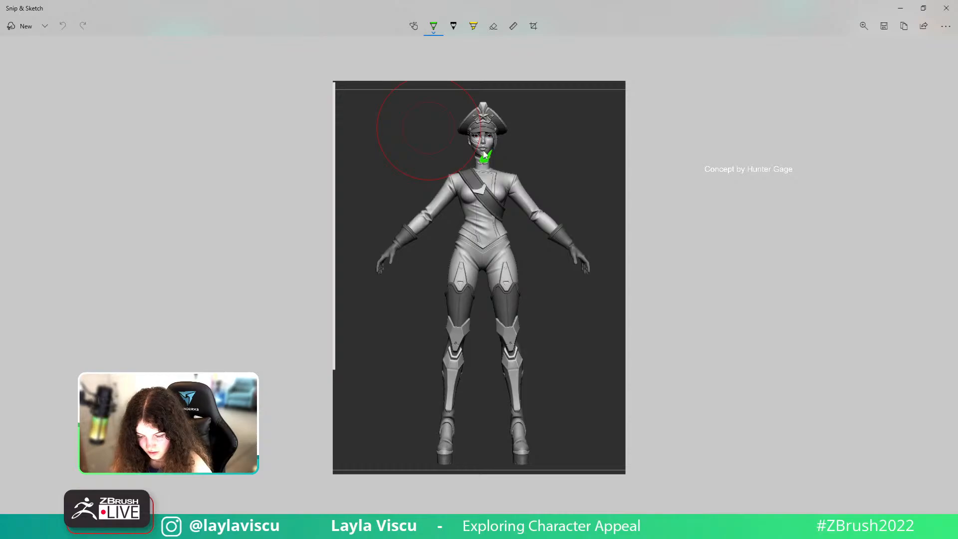
pyautogui.hotkey('ctrl', 'z')
pyautogui.click(434, 27)
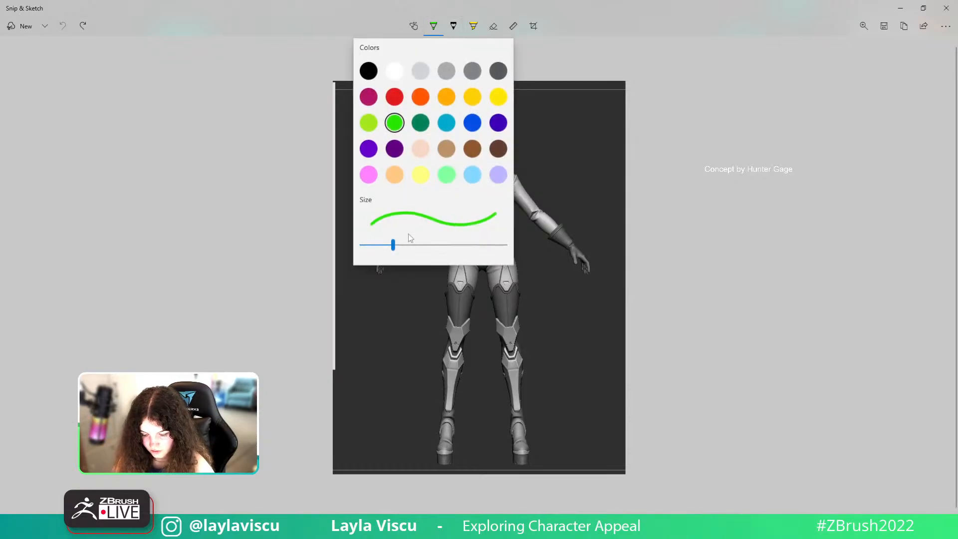
pyautogui.click(374, 221)
pyautogui.moveTo(482, 164)
pyautogui.mouseDown()
pyautogui.moveTo(459, 131)
pyautogui.moveTo(483, 99)
pyautogui.moveTo(506, 129)
pyautogui.moveTo(481, 160)
pyautogui.mouseUp()
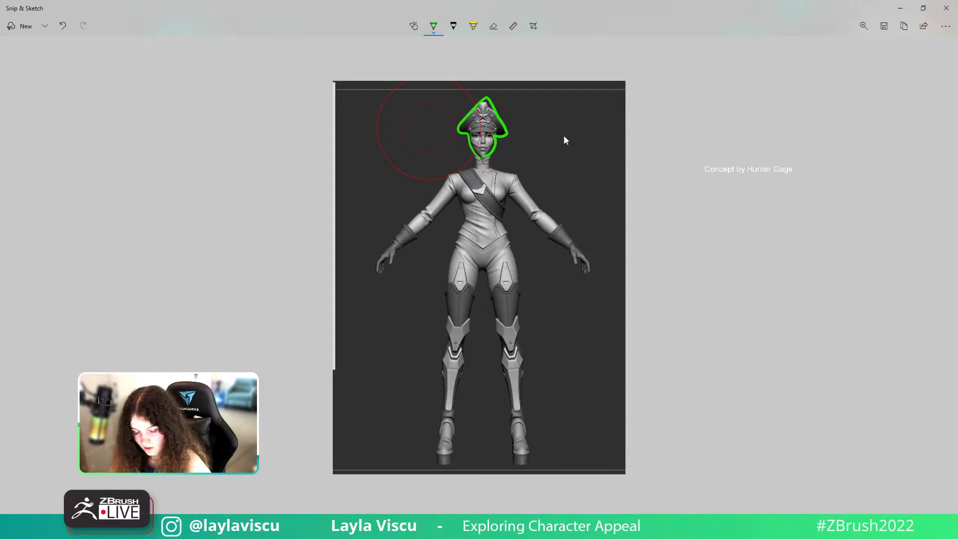
# Outline the torso, arms and hands on the snip in blue
pyautogui.click(434, 26)
pyautogui.click(472, 123)
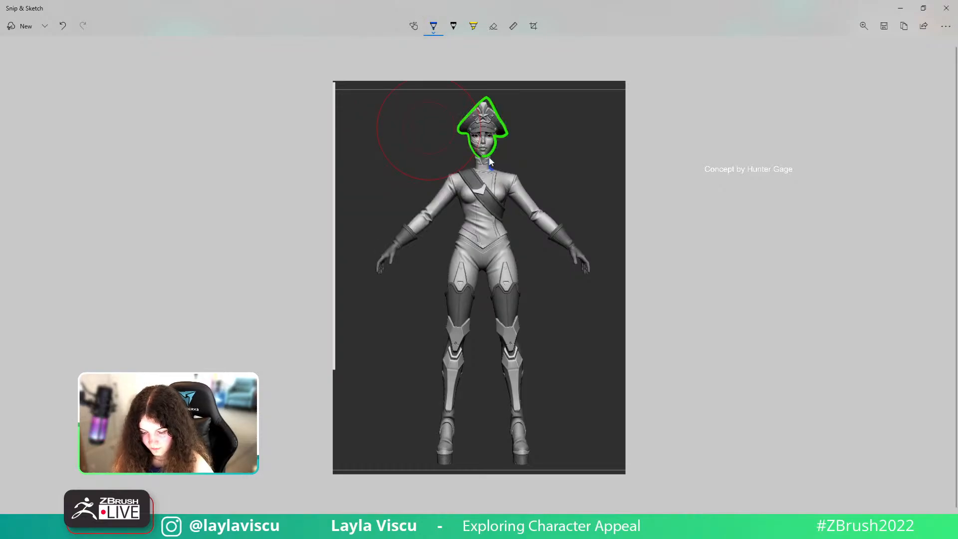
pyautogui.moveTo(491, 169)
pyautogui.mouseDown()
pyautogui.moveTo(586, 258)
pyautogui.moveTo(563, 252)
pyautogui.moveTo(517, 205)
pyautogui.moveTo(502, 210)
pyautogui.moveTo(491, 244)
pyautogui.moveTo(460, 234)
pyautogui.moveTo(461, 195)
pyautogui.moveTo(375, 272)
pyautogui.moveTo(448, 175)
pyautogui.moveTo(491, 166)
pyautogui.mouseUp()
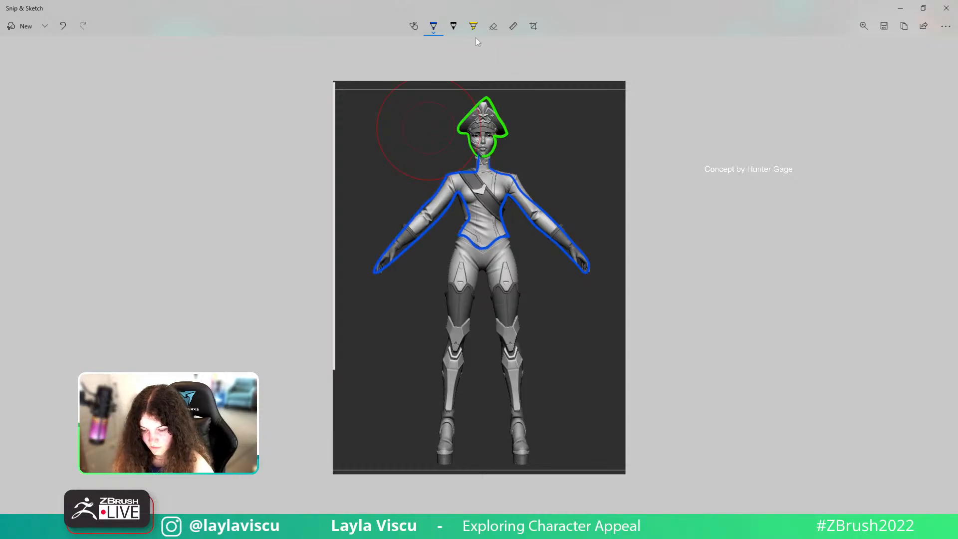
# Outline the hips, legs and boots on the snip in magenta
pyautogui.click(433, 26)
pyautogui.click(368, 100)
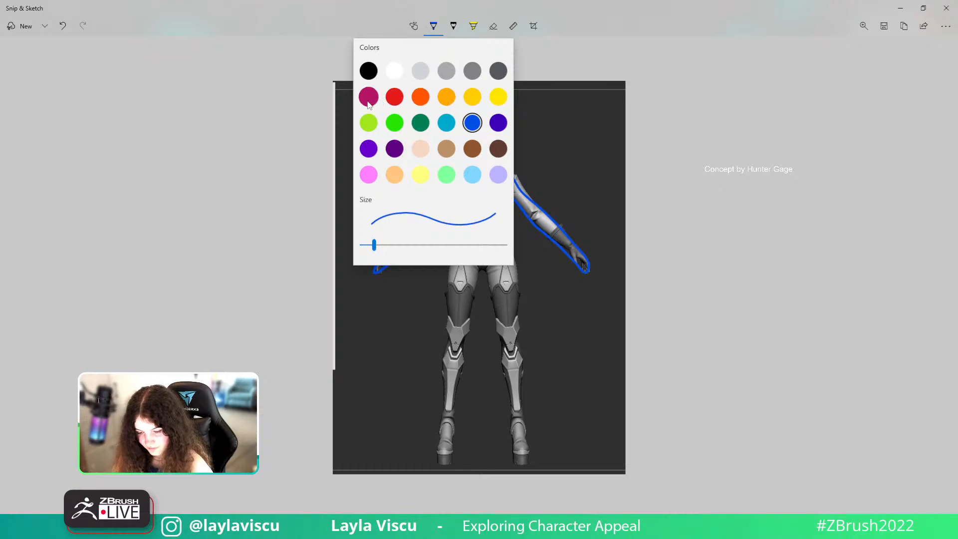
pyautogui.moveTo(509, 241)
pyautogui.mouseDown()
pyautogui.moveTo(525, 457)
pyautogui.moveTo(487, 280)
pyautogui.moveTo(465, 344)
pyautogui.moveTo(454, 452)
pyautogui.moveTo(443, 379)
pyautogui.moveTo(455, 252)
pyautogui.moveTo(468, 238)
pyautogui.mouseUp()
# Mark both of the character's eyes on the snip with yellow dots
pyautogui.click(432, 26)
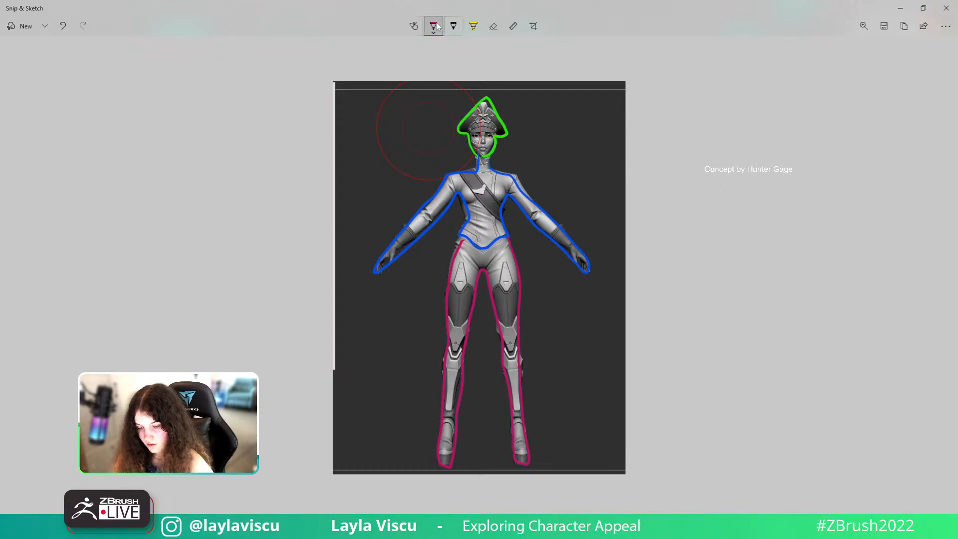
pyautogui.click(479, 98)
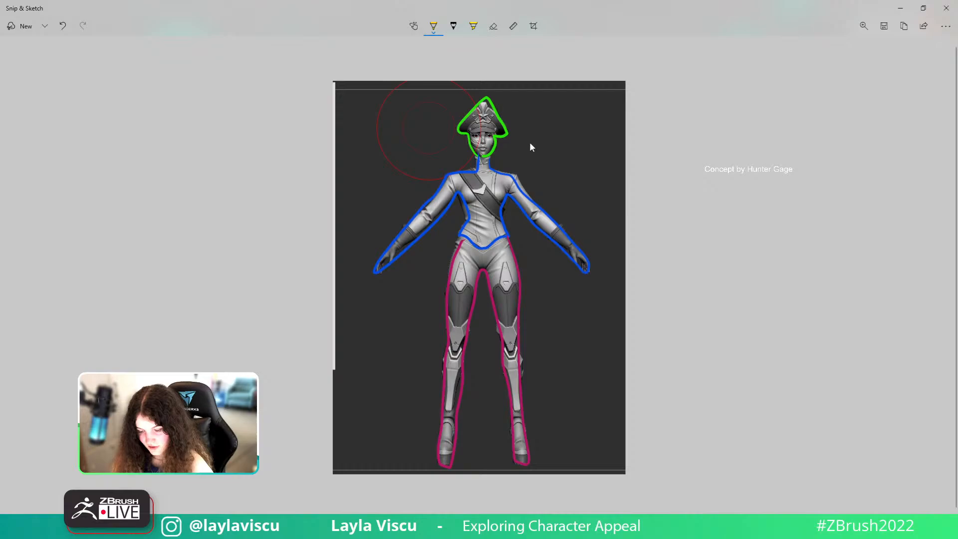
pyautogui.click(489, 135)
pyautogui.click(475, 135)
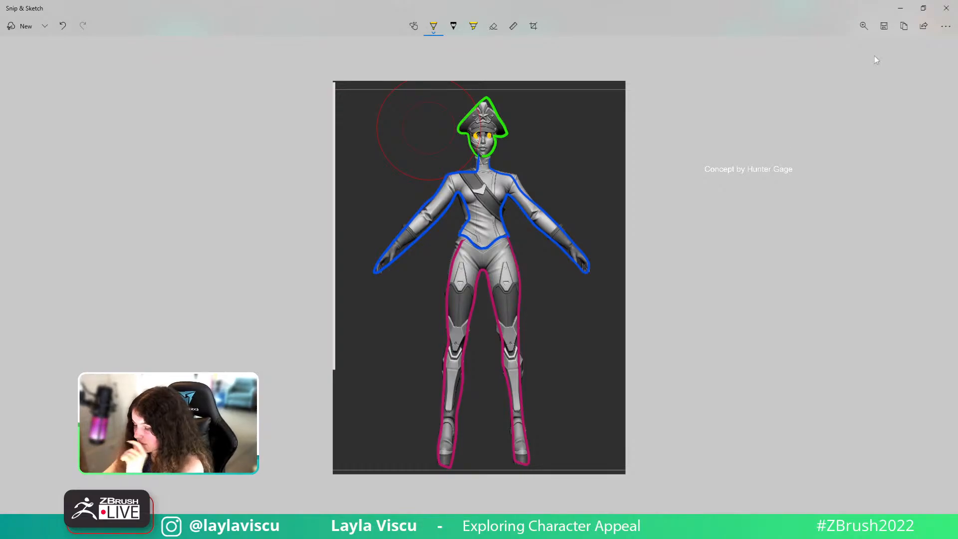
# Return to ZBrush and examine the officer's face, chest belt and jacket from the front and back
pyautogui.click(899, 8)
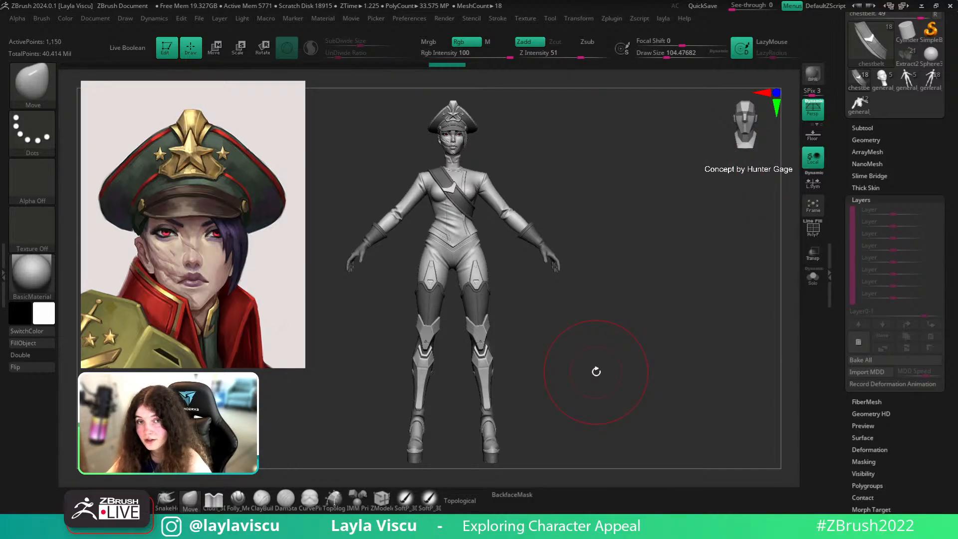
pyautogui.keyDown('alt'); pyautogui.moveTo(617, 298); pyautogui.dragTo(634, 353); pyautogui.keyUp('alt')
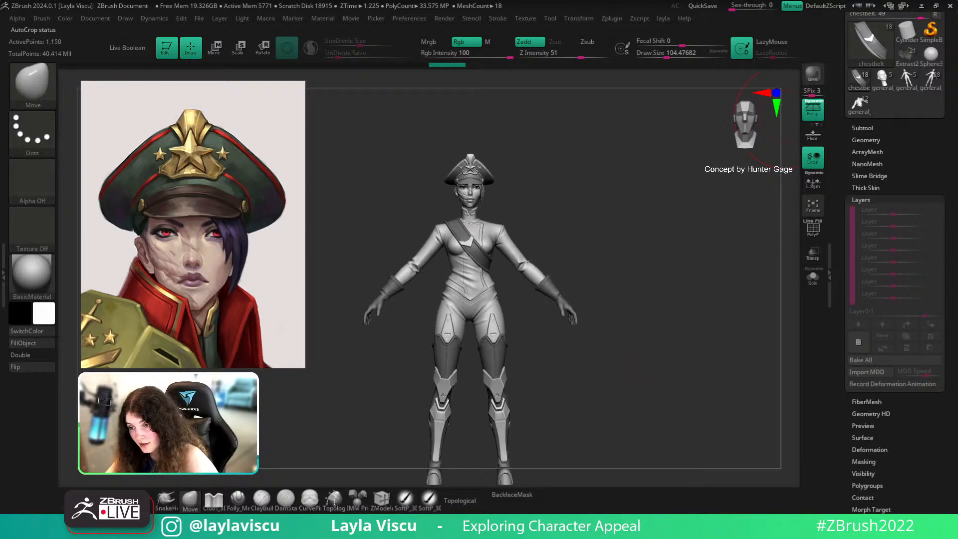
pyautogui.moveTo(498, 225)
pyautogui.keyDown('ctrl'); pyautogui.mouseDown(button='right')
pyautogui.moveTo(590, 190)
pyautogui.moveTo(648, 229)
pyautogui.moveTo(652, 203)
pyautogui.moveTo(656, 271)
pyautogui.mouseUp(button='right'); pyautogui.keyUp('ctrl')
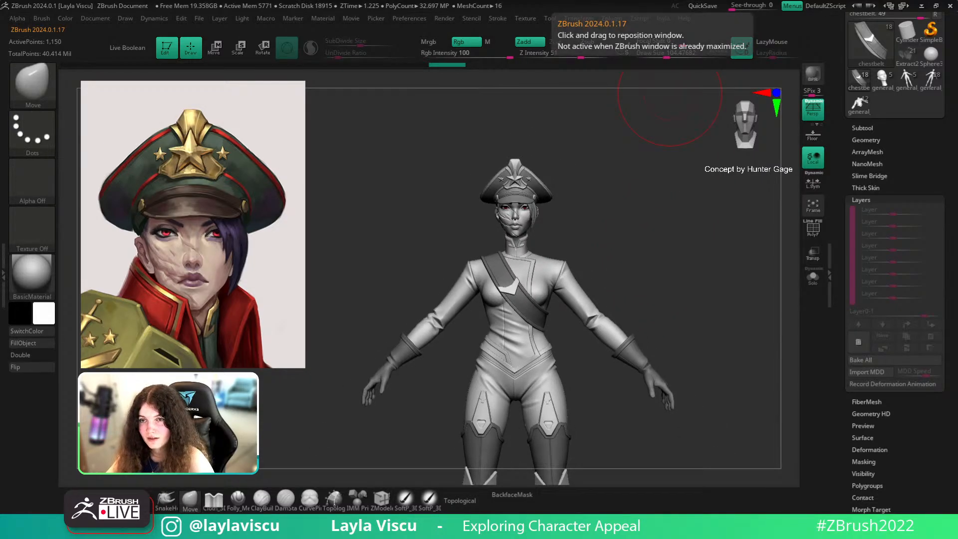
pyautogui.moveTo(635, 263); pyautogui.dragTo(683, 284)
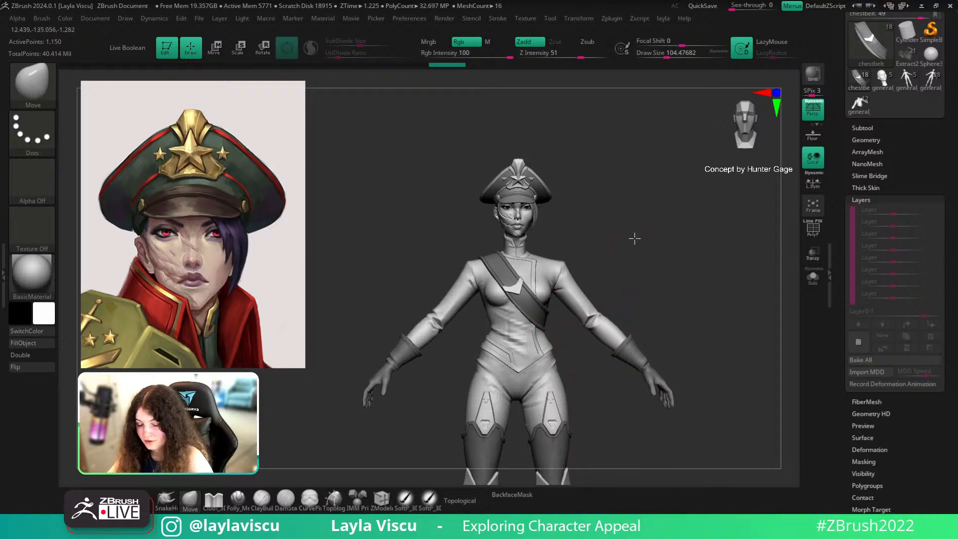
pyautogui.moveTo(633, 237); pyautogui.dragTo(525, 212)
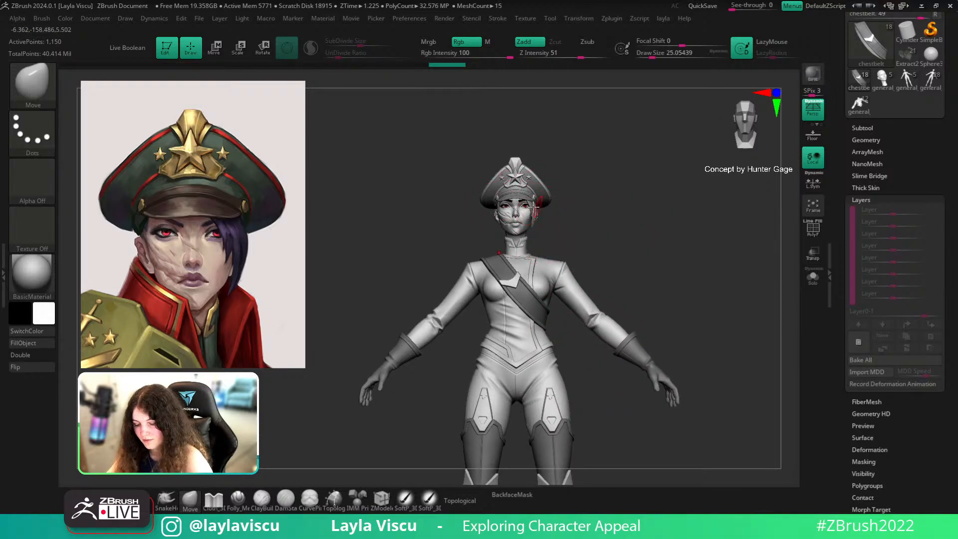
pyautogui.keyDown('ctrl'); pyautogui.moveTo(534, 210); pyautogui.dragTo(605, 269, button='right'); pyautogui.keyUp('ctrl')
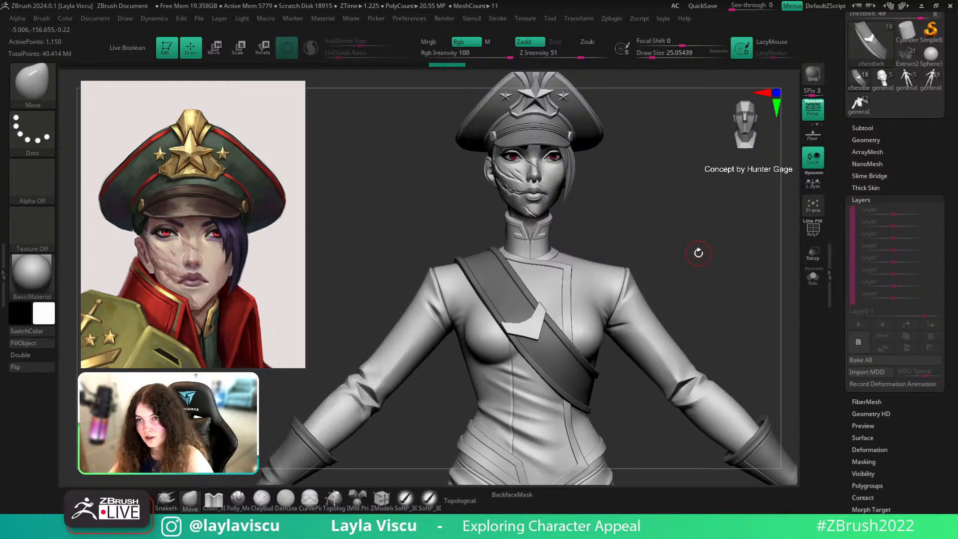
pyautogui.keyDown('alt'); pyautogui.moveTo(712, 256); pyautogui.dragTo(684, 240); pyautogui.keyUp('alt')
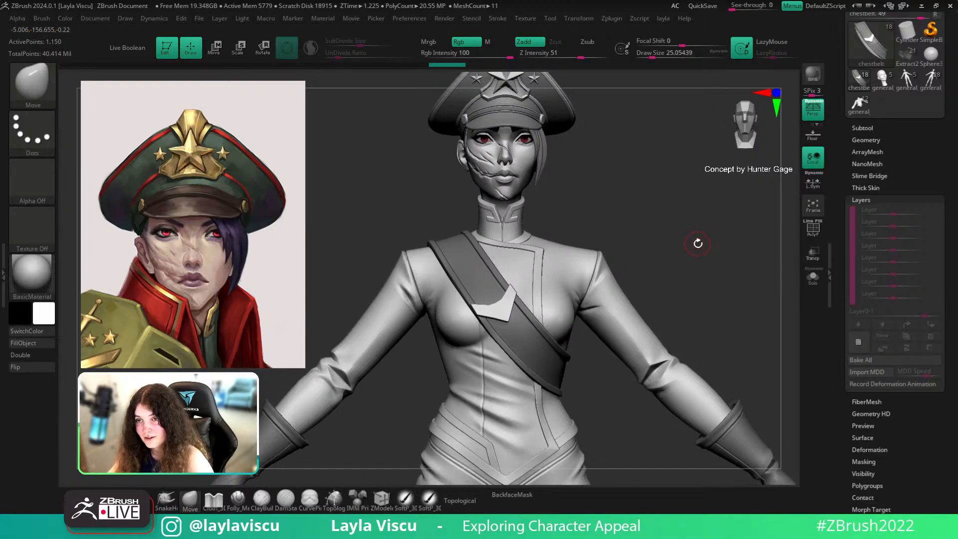
pyautogui.moveTo(682, 240)
pyautogui.keyDown('alt'); pyautogui.mouseDown()
pyautogui.moveTo(573, 225)
pyautogui.moveTo(711, 243)
pyautogui.mouseUp(); pyautogui.keyUp('alt')
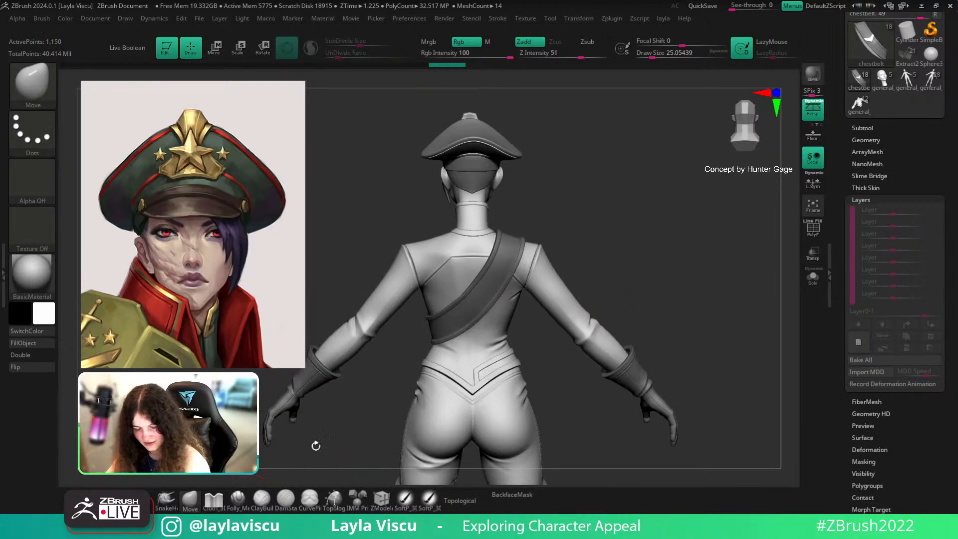
# Enlarge the draw size to about 104 and briefly show the chest belt's wireframe from the back
pyautogui.press(']')
pyautogui.press(']')
pyautogui.press(']')
pyautogui.press(']')
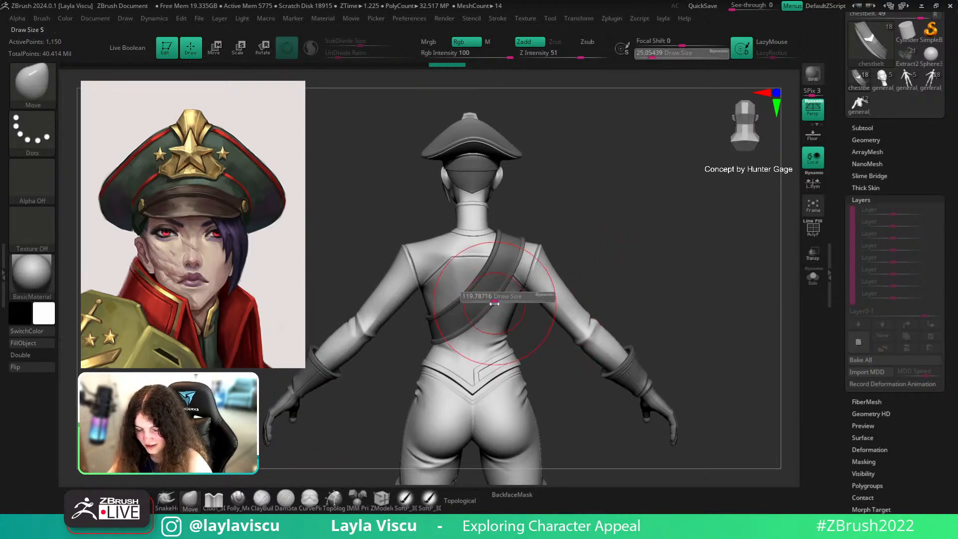
pyautogui.hotkey('shift', 'f')
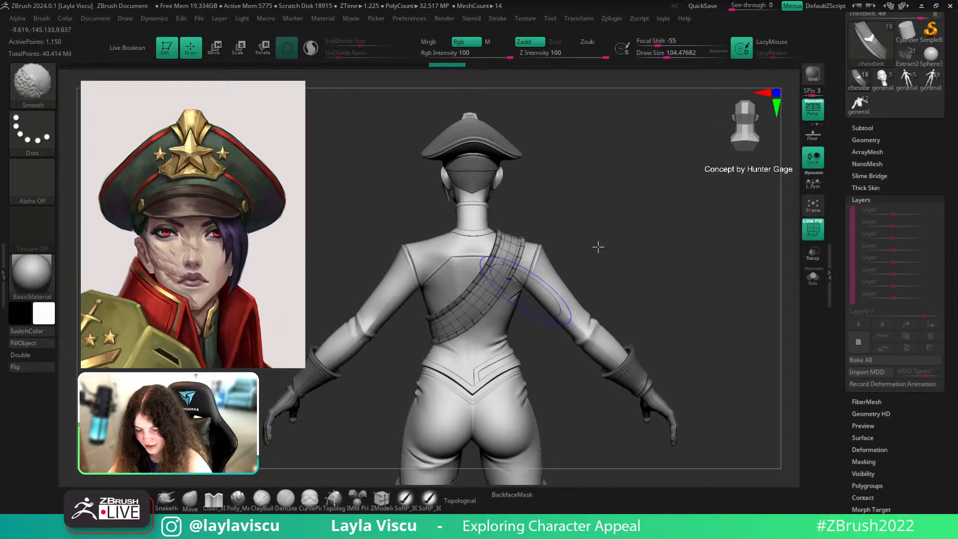
pyautogui.hotkey('shift', 'f')
# Turn the figure to face front and reduce the draw size to about 39
pyautogui.moveTo(609, 293)
pyautogui.mouseDown()
pyautogui.moveTo(667, 253)
pyautogui.moveTo(579, 253)
pyautogui.moveTo(652, 256)
pyautogui.moveTo(596, 271)
pyautogui.moveTo(669, 252)
pyautogui.moveTo(639, 283)
pyautogui.moveTo(654, 291)
pyautogui.moveTo(637, 253)
pyautogui.moveTo(668, 238)
pyautogui.mouseUp()
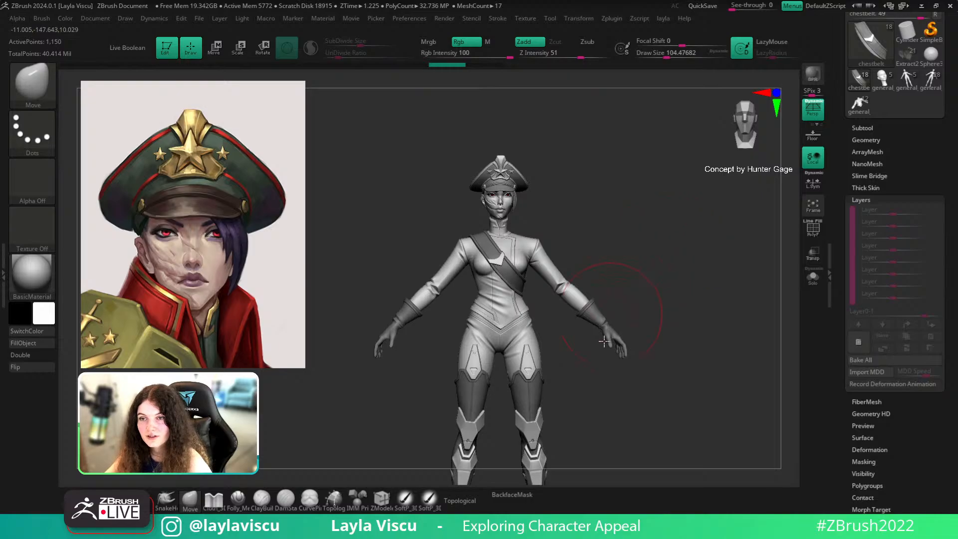
pyautogui.keyDown('alt'); pyautogui.moveTo(492, 278); pyautogui.dragTo(609, 265); pyautogui.keyUp('alt')
pyautogui.press('s')
pyautogui.click(606, 240)
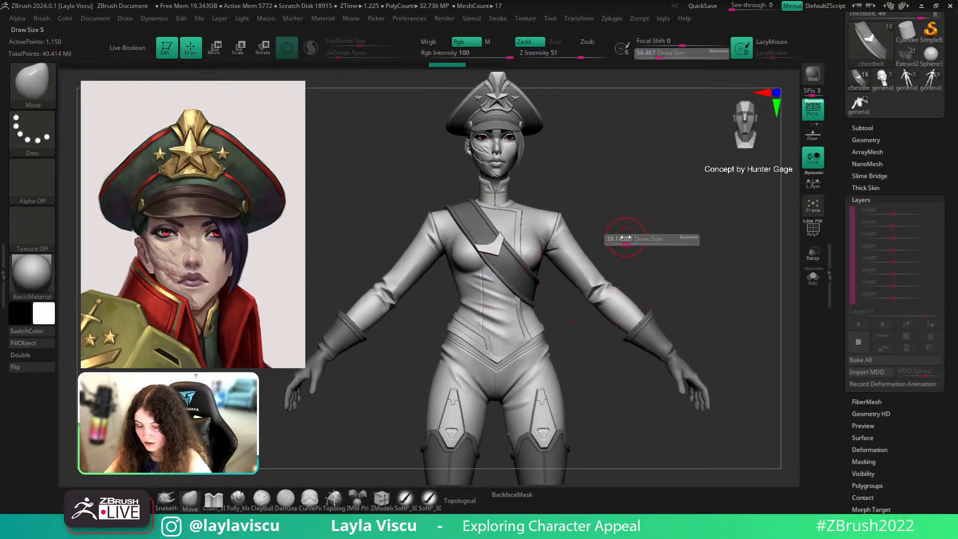
# Open the subtool list, make the jacket the active subtool and set the visible count to 20
pyautogui.click(863, 128)
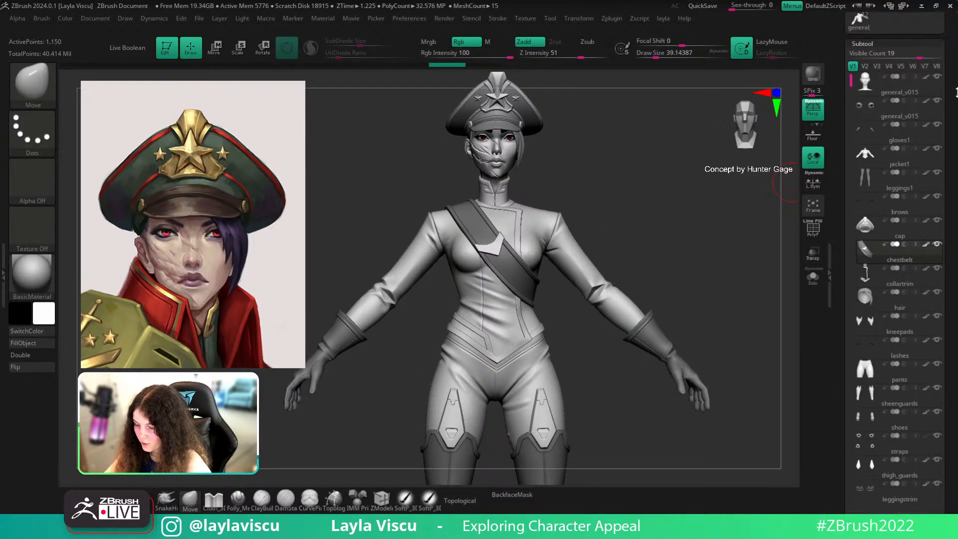
pyautogui.keyDown('alt'); pyautogui.moveTo(622, 163); pyautogui.dragTo(617, 220); pyautogui.keyUp('alt')
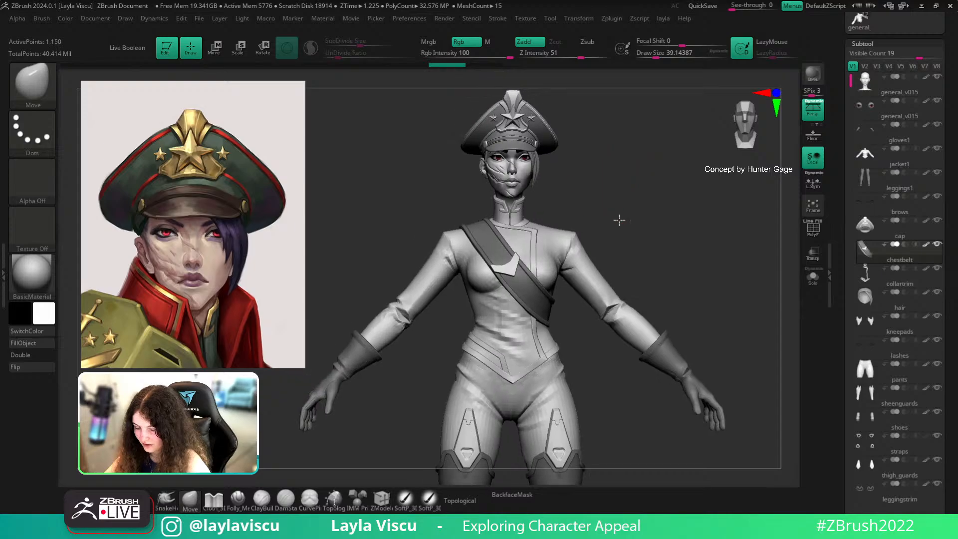
pyautogui.keyDown('alt'); pyautogui.click(579, 249); pyautogui.keyUp('alt')
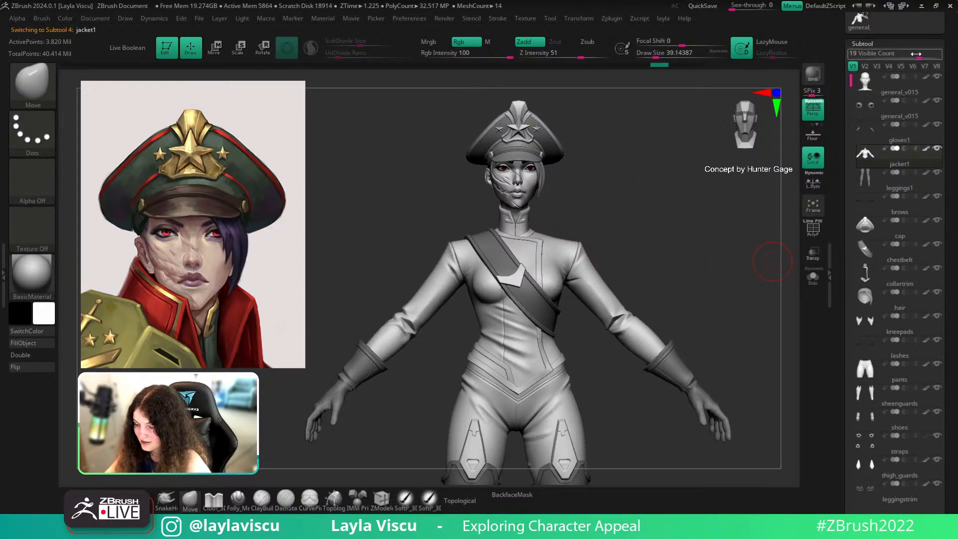
pyautogui.moveTo(916, 53); pyautogui.dragTo(927, 55)
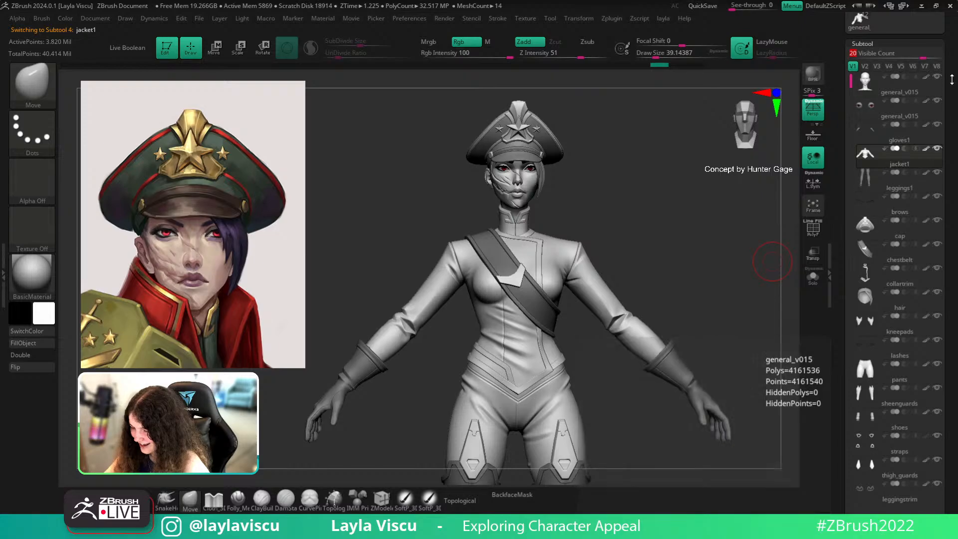
# Zoom out to the full figure and remove the face concept image from Spotlight
pyautogui.scroll(5, 925, 48)
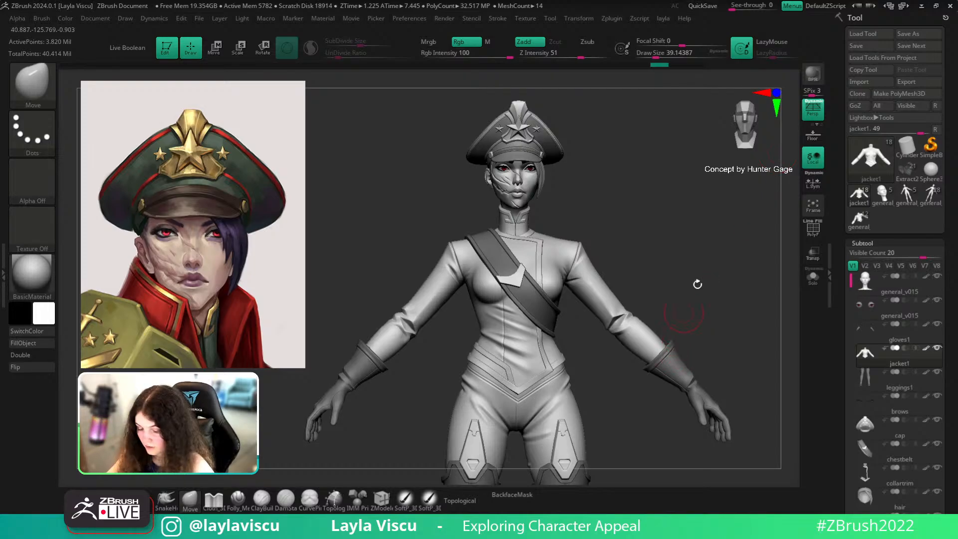
pyautogui.keyDown('ctrl'); pyautogui.moveTo(697, 247); pyautogui.dragTo(605, 248, button='right'); pyautogui.keyUp('ctrl')
pyautogui.keyDown('alt'); pyautogui.moveTo(662, 288); pyautogui.dragTo(635, 197, button='right'); pyautogui.keyUp('alt')
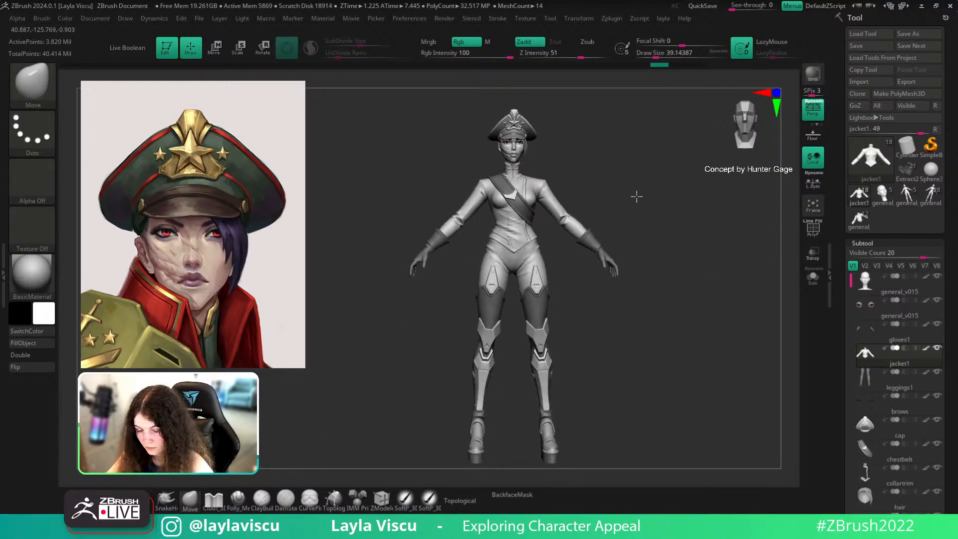
pyautogui.scroll(-3, 956, 257)
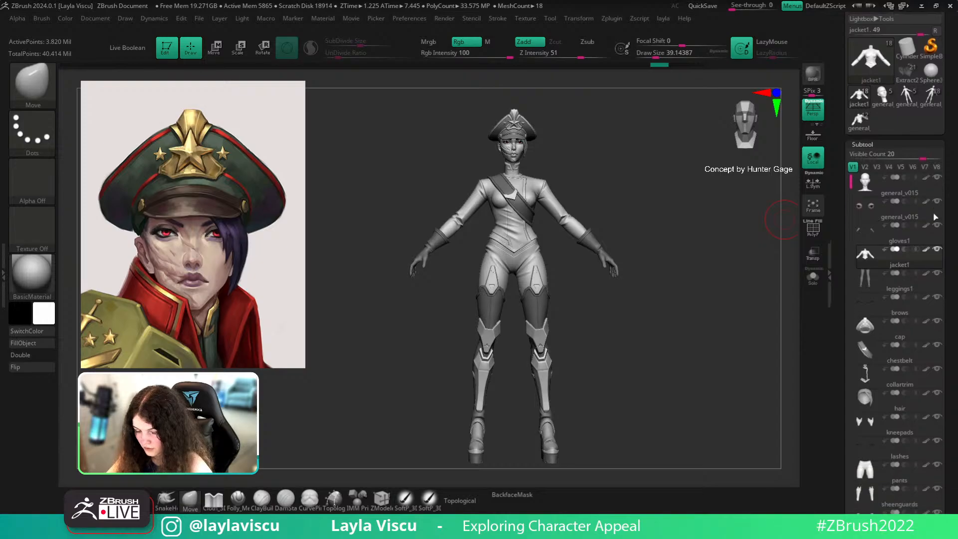
pyautogui.press('z')
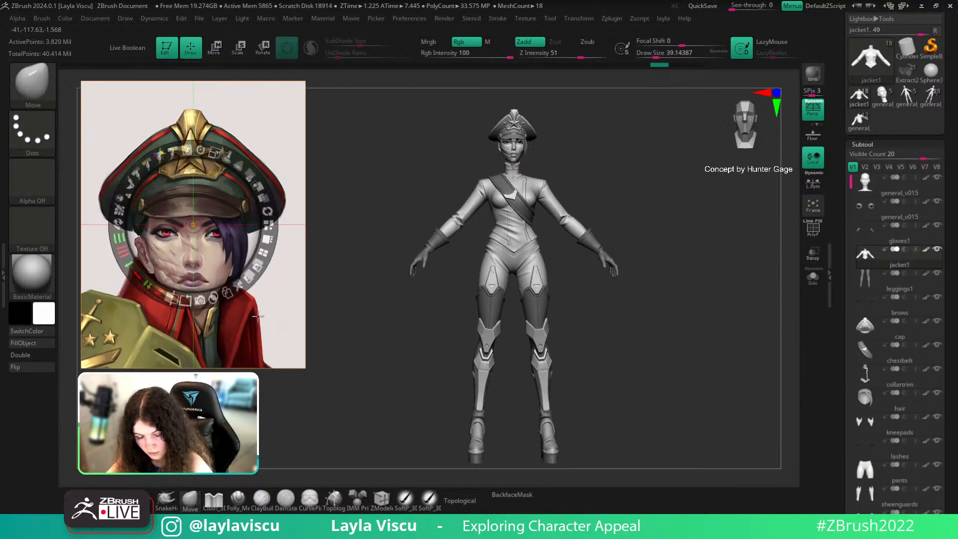
pyautogui.click(240, 286)
# Add the full-body concept image to Spotlight, enlarge it beside the figure and leave Spotlight editing
pyautogui.click(525, 19)
pyautogui.click(542, 171)
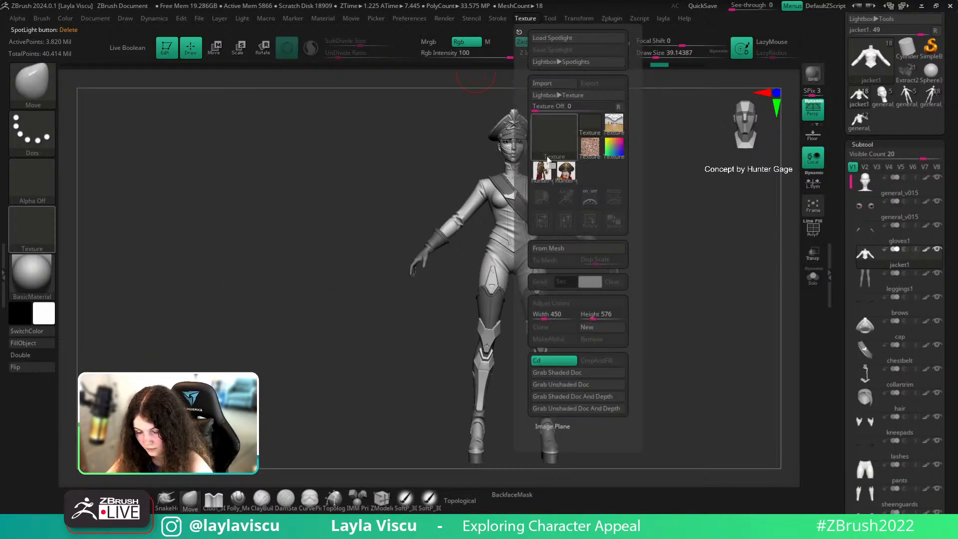
pyautogui.click(573, 199)
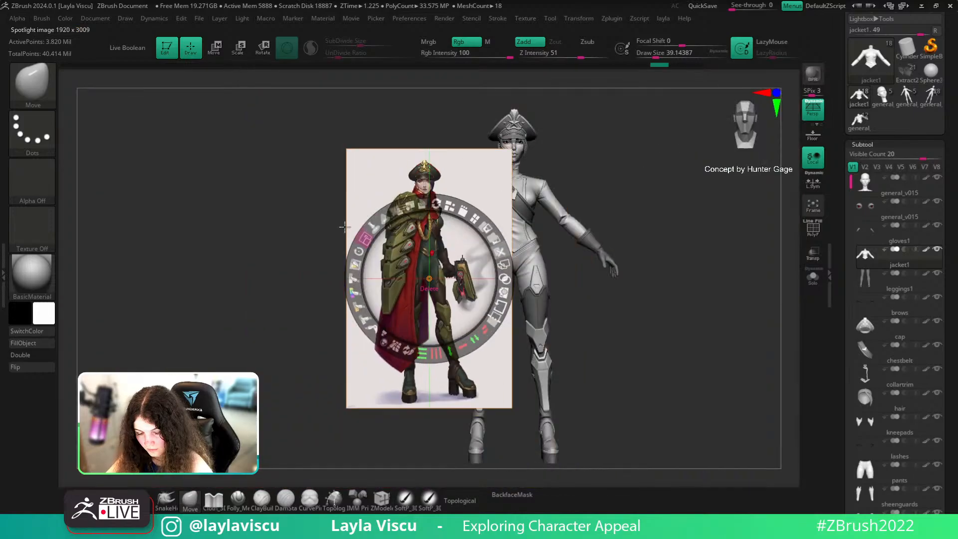
pyautogui.moveTo(468, 251); pyautogui.dragTo(314, 243)
pyautogui.press('z')
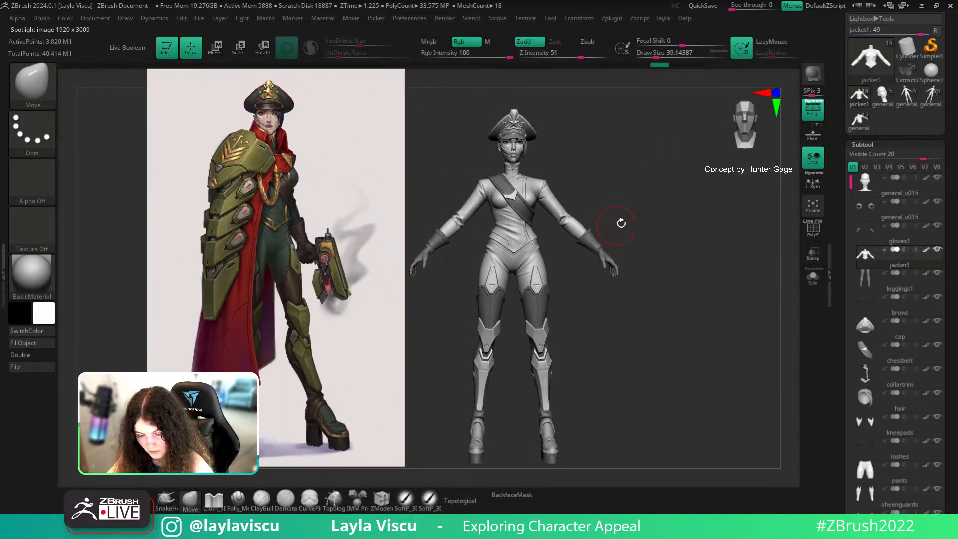
pyautogui.keyDown('alt'); pyautogui.moveTo(643, 213); pyautogui.dragTo(698, 210); pyautogui.keyUp('alt')
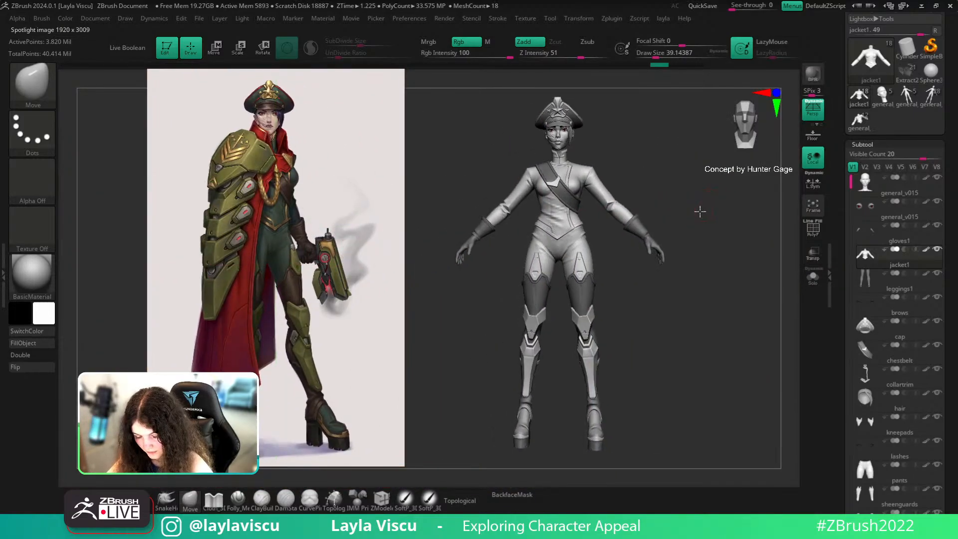
# Make the shoes the active subtool, show their wireframe and briefly bring up the move gizmo before returning to drawing
pyautogui.moveTo(697, 349); pyautogui.dragTo(609, 365)
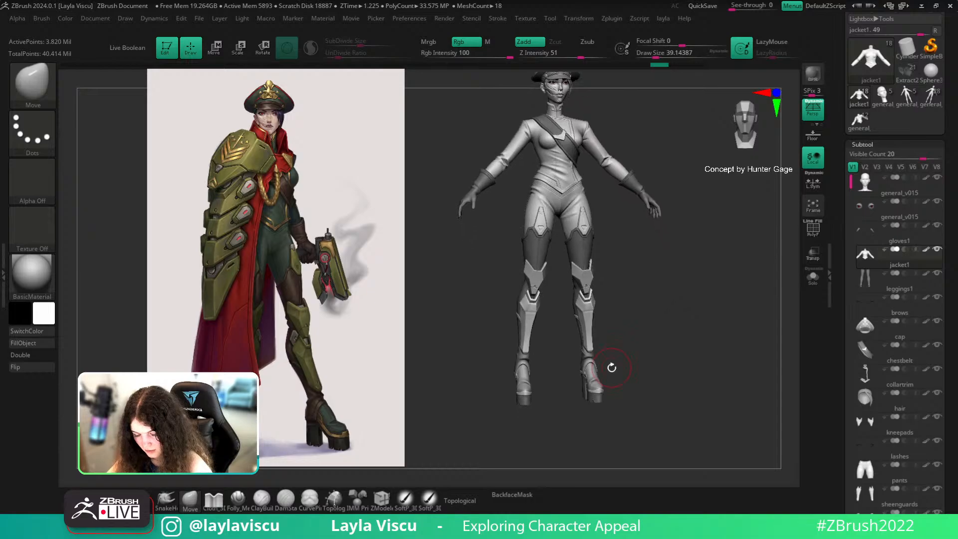
pyautogui.keyDown('alt'); pyautogui.click(593, 383); pyautogui.keyUp('alt')
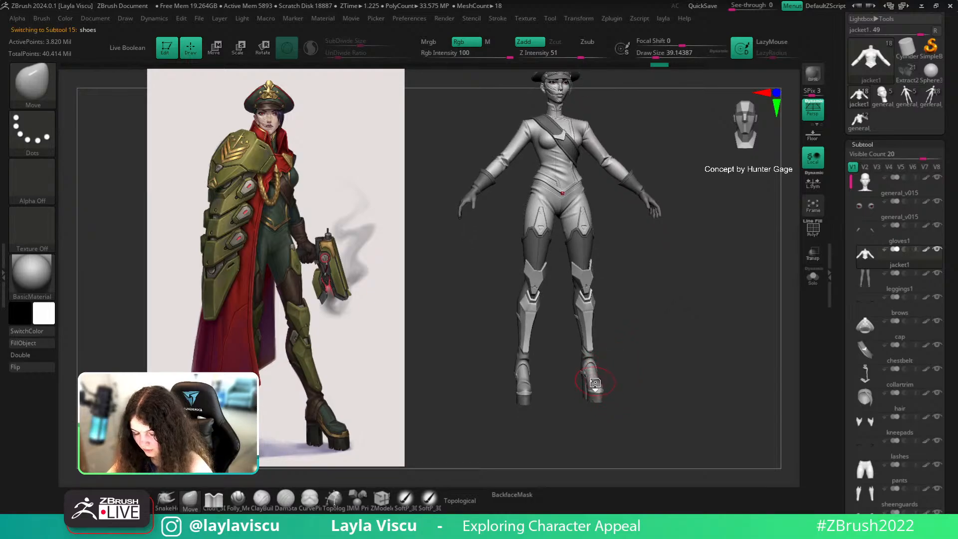
pyautogui.keyDown('ctrl'); pyautogui.moveTo(592, 384); pyautogui.dragTo(654, 409, button='right'); pyautogui.keyUp('ctrl')
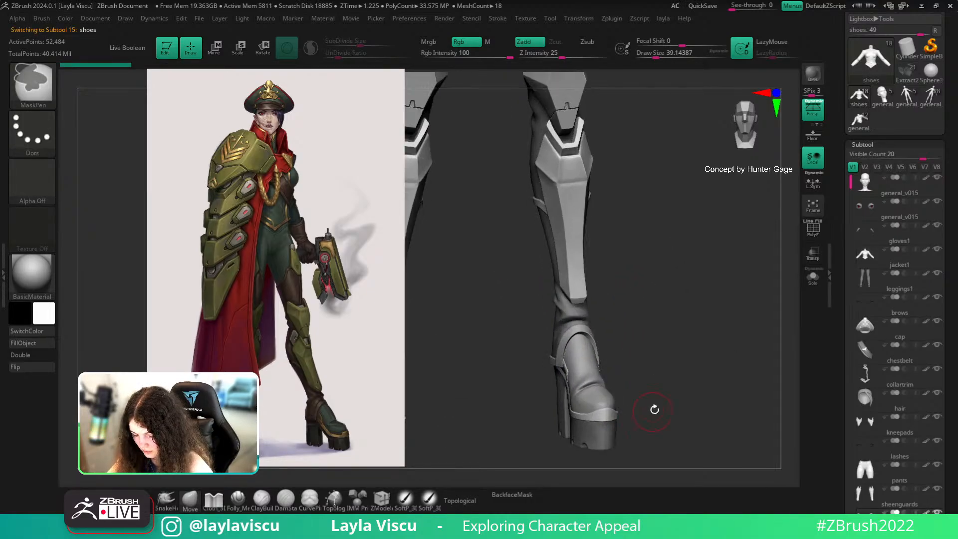
pyautogui.hotkey('shift', 'f')
pyautogui.keyDown('ctrl'); pyautogui.moveTo(711, 344); pyautogui.dragTo(588, 363, button='right'); pyautogui.keyUp('ctrl')
pyautogui.moveTo(630, 397); pyautogui.dragTo(633, 419)
pyautogui.press('w')
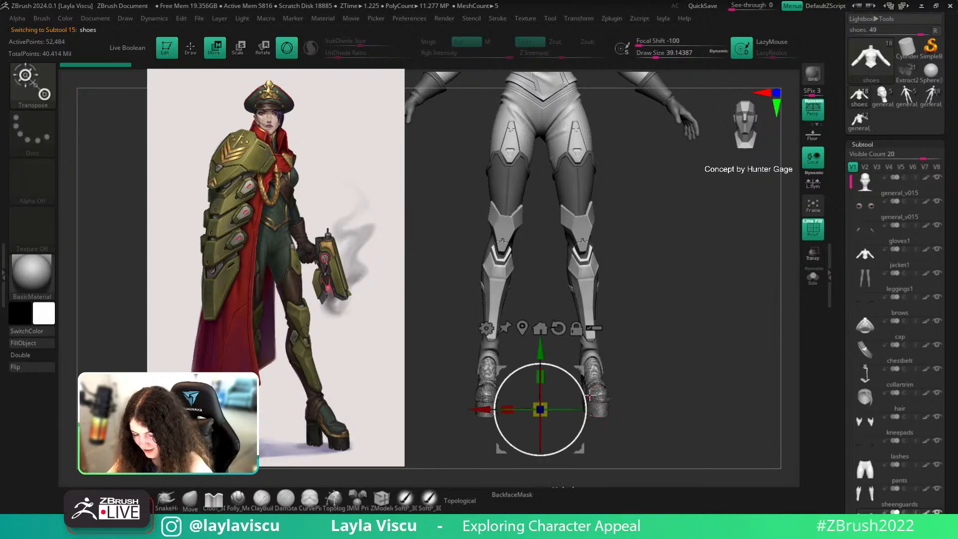
pyautogui.keyDown('ctrl'); pyautogui.moveTo(718, 318); pyautogui.dragTo(669, 316, button='right'); pyautogui.keyUp('ctrl')
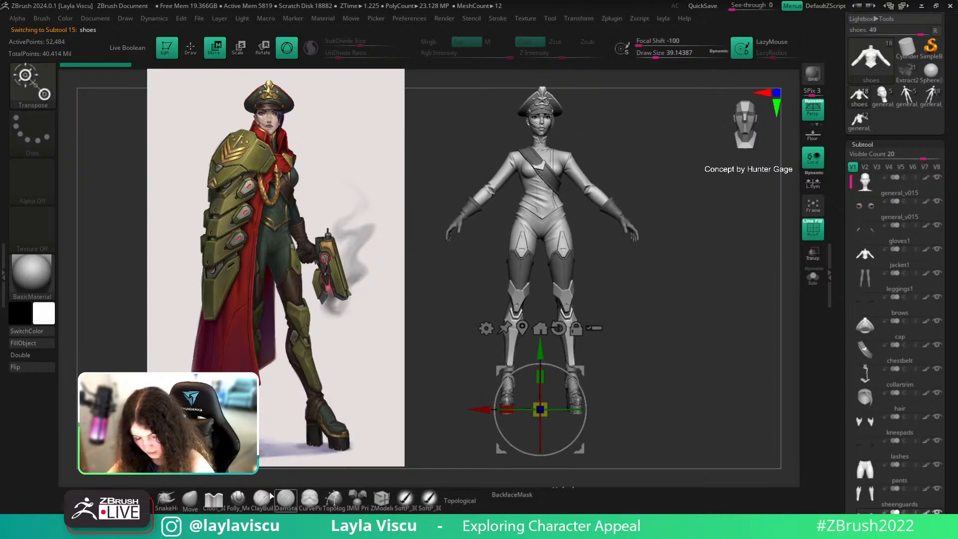
pyautogui.press('q')
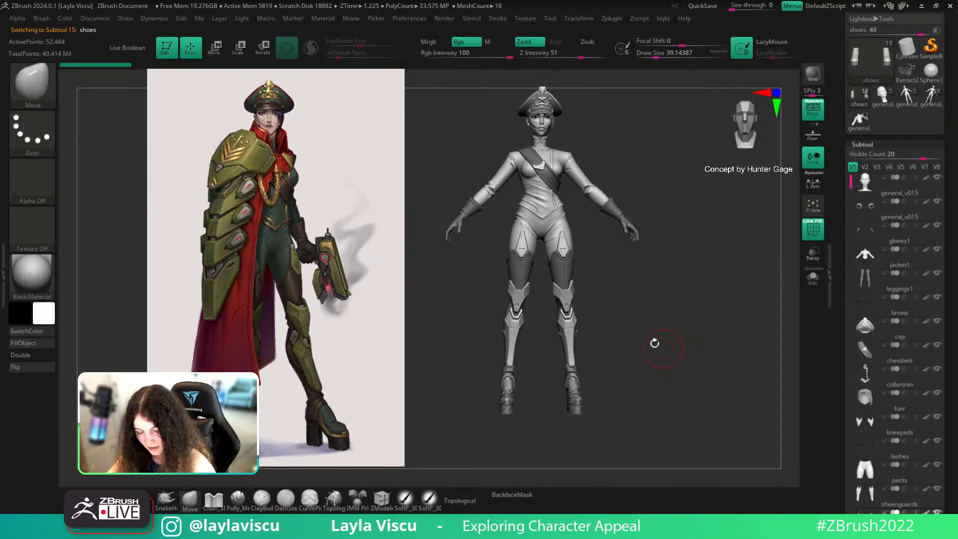
# Move the concept image to the middle of the canvas, lower its opacity and align the figure with it for comparing proportions
pyautogui.press('z')
pyautogui.moveTo(316, 156)
pyautogui.mouseDown()
pyautogui.moveTo(502, 169)
pyautogui.moveTo(505, 159)
pyautogui.mouseUp()
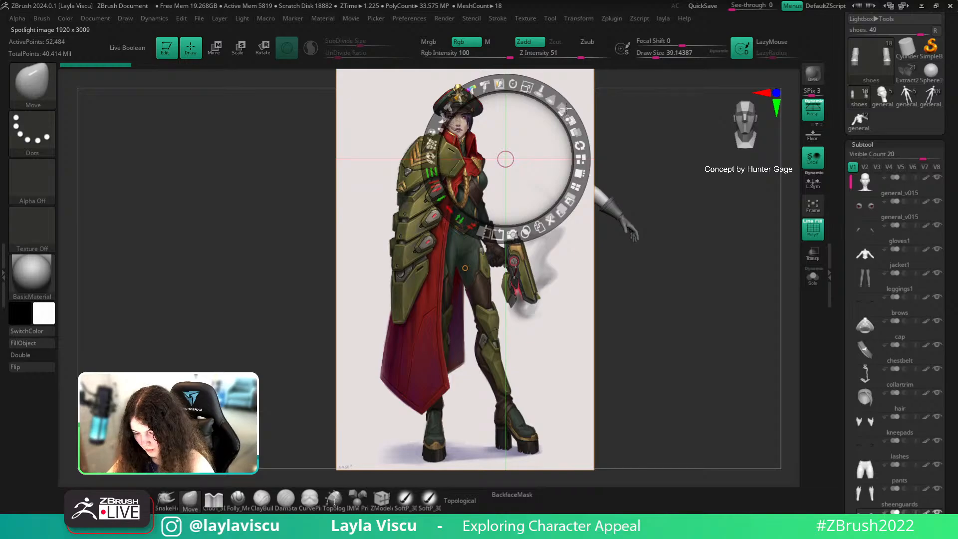
pyautogui.moveTo(565, 108); pyautogui.dragTo(489, 95)
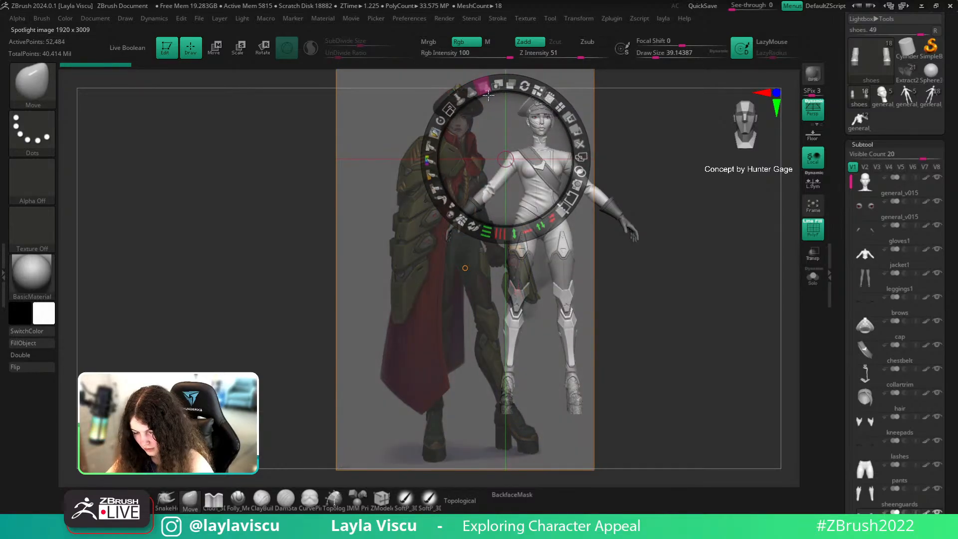
pyautogui.press('z')
pyautogui.moveTo(675, 229)
pyautogui.mouseDown()
pyautogui.moveTo(690, 229)
pyautogui.moveTo(718, 188)
pyautogui.moveTo(656, 244)
pyautogui.moveTo(636, 243)
pyautogui.mouseUp()
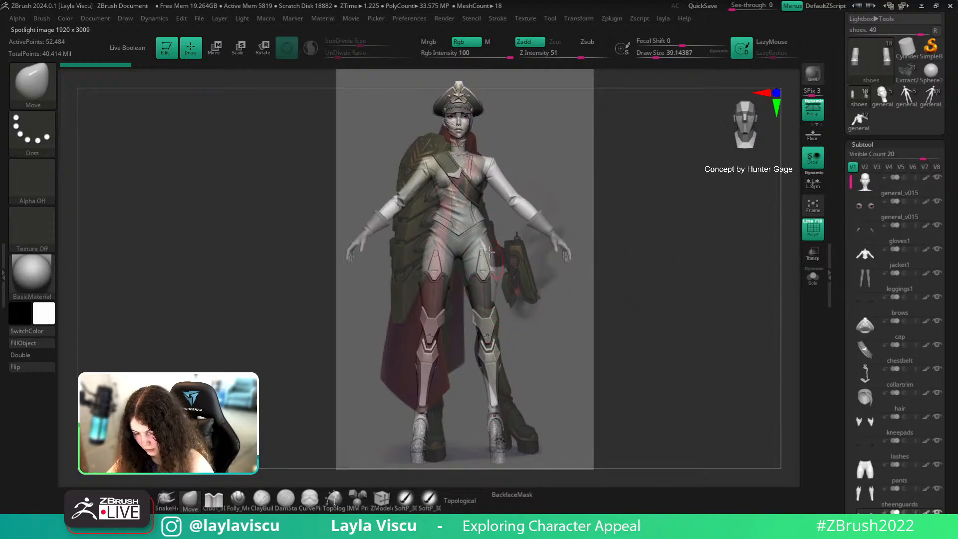
pyautogui.moveTo(618, 196); pyautogui.dragTo(621, 209)
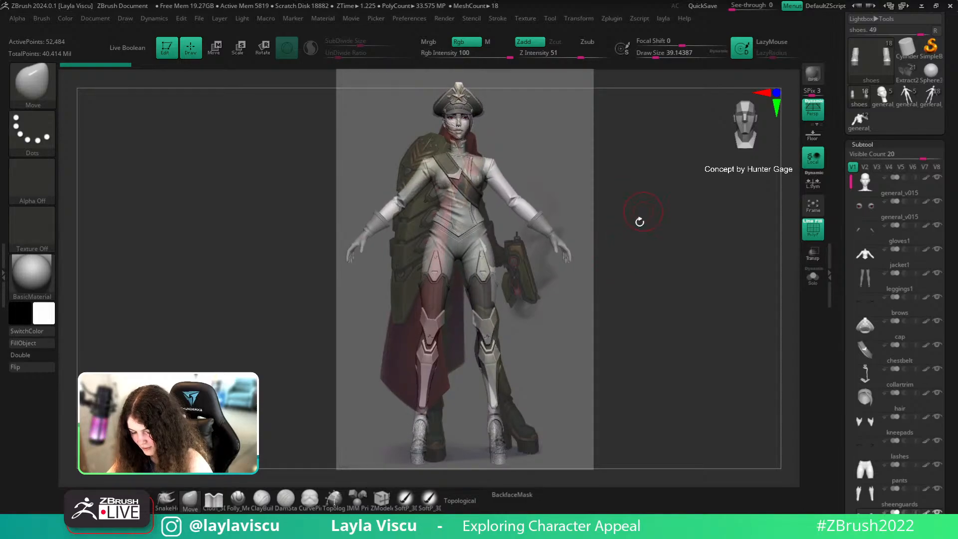
# Dock the Document palette above the Tool palette and expand the ZAppLink Properties
pyautogui.click(98, 21)
pyautogui.moveTo(86, 29); pyautogui.dragTo(909, 379)
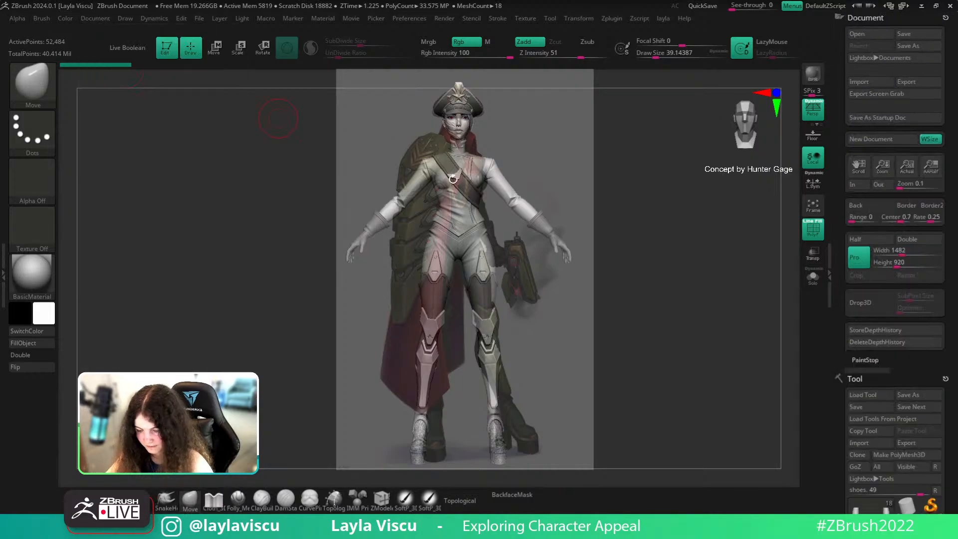
pyautogui.click(893, 396)
pyautogui.moveTo(641, 353); pyautogui.dragTo(653, 366)
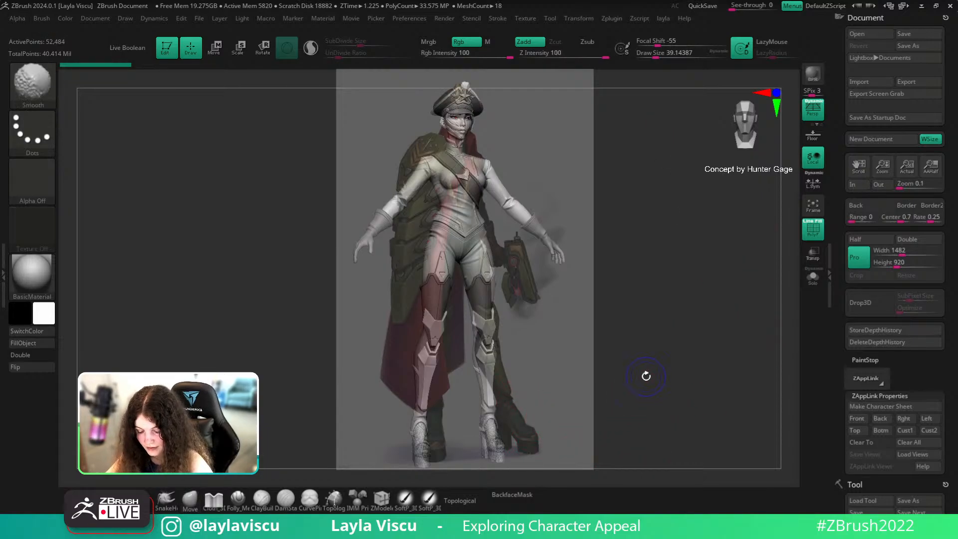
# Hide the concept overlay and isolate the shoes in side view with the move gizmo and wireframe displayed
pyautogui.hotkey('shift', 'z')
pyautogui.keyDown('alt'); pyautogui.moveTo(577, 445); pyautogui.dragTo(572, 278); pyautogui.keyUp('alt')
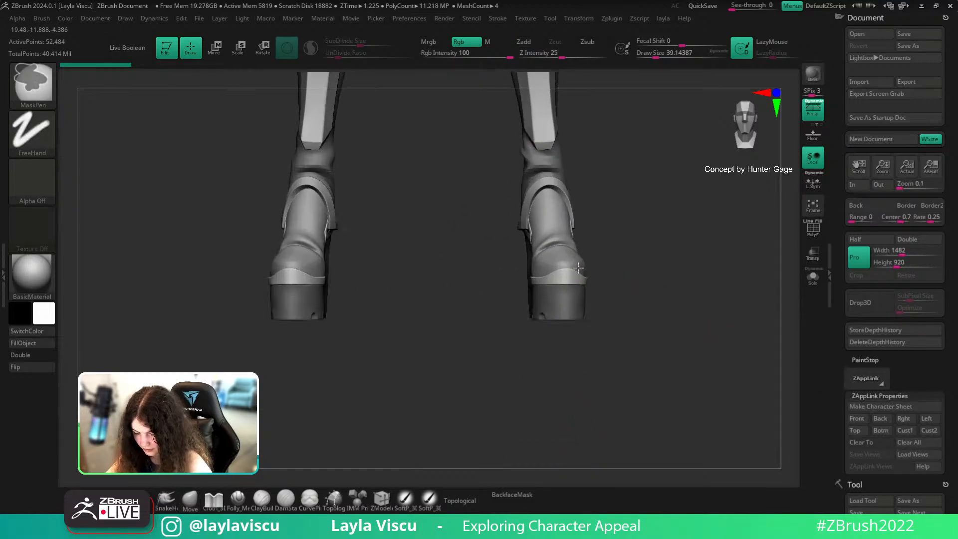
pyautogui.hotkey('shift', 'f')
pyautogui.keyDown('shift'); pyautogui.moveTo(675, 241); pyautogui.dragTo(699, 283); pyautogui.keyUp('shift')
pyautogui.press('w')
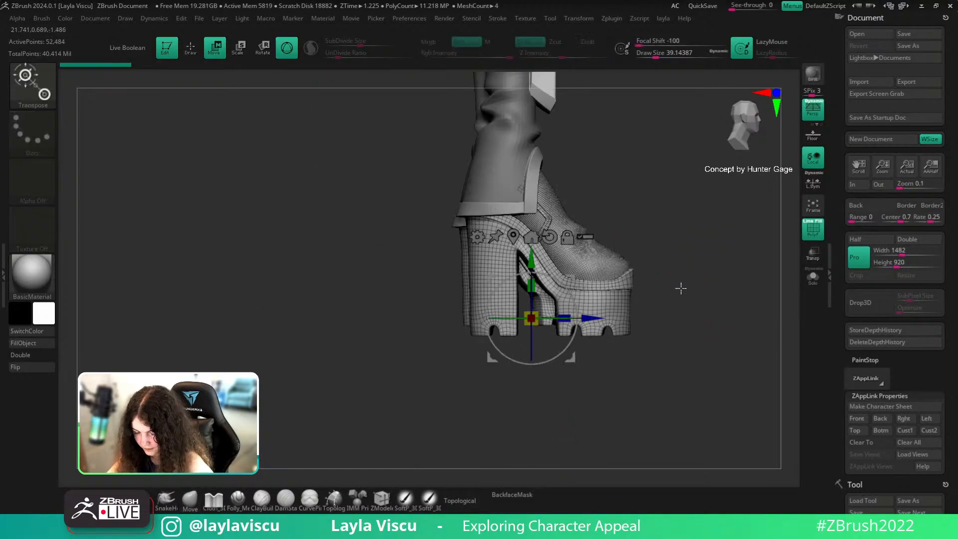
pyautogui.click(817, 278)
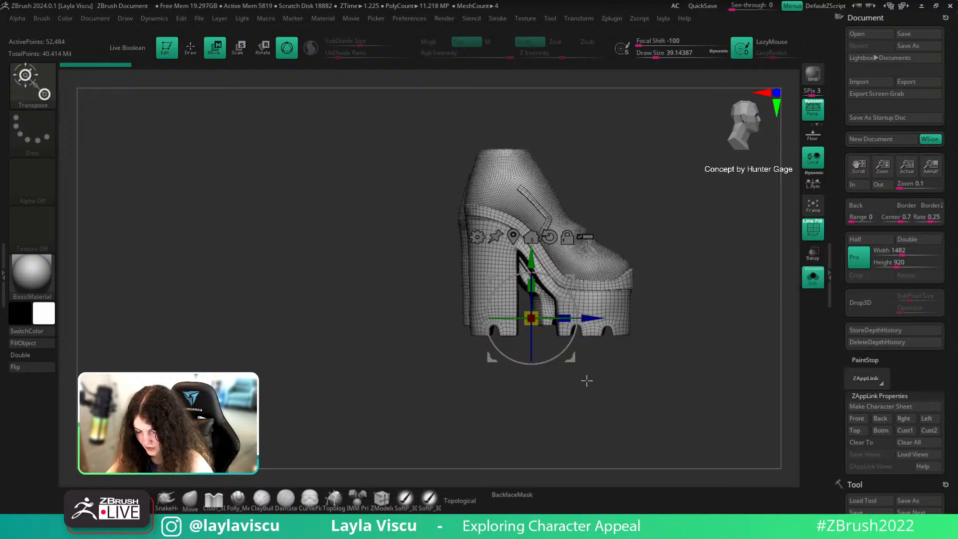
# Turn off perspective, place the gizmo pivot at the shoe's ankle opening and show the other subtools again from the front
pyautogui.keyDown('alt'); pyautogui.moveTo(531, 318); pyautogui.dragTo(505, 150); pyautogui.keyUp('alt')
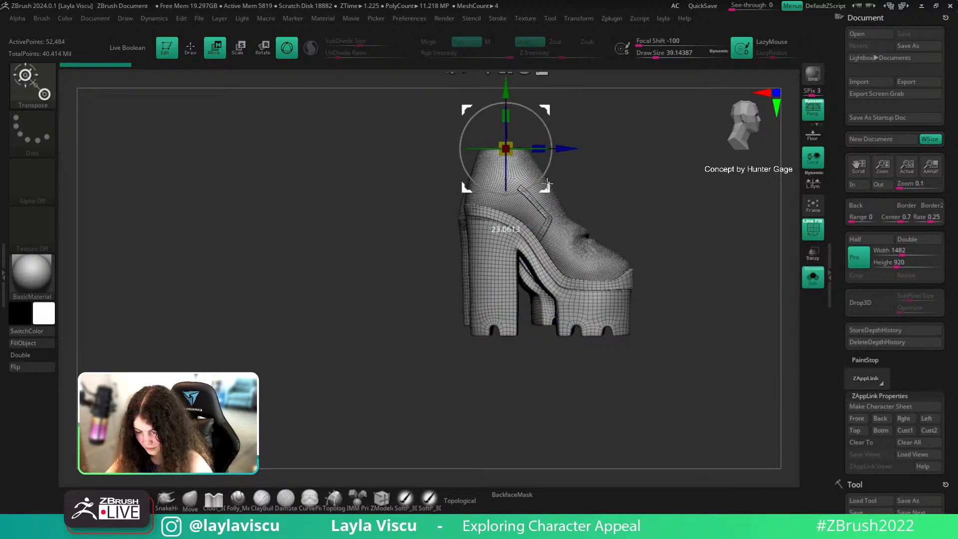
pyautogui.press('p')
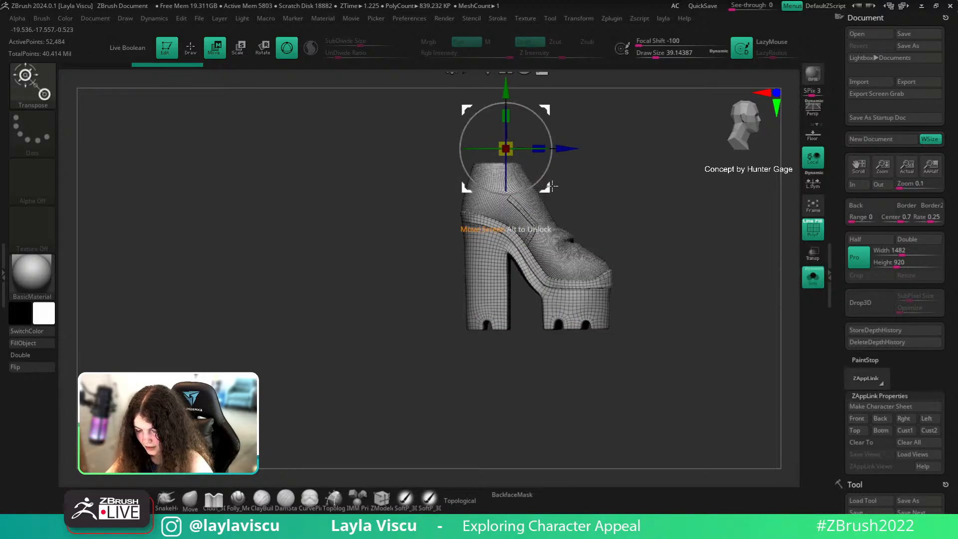
pyautogui.keyDown('alt'); pyautogui.moveTo(521, 201); pyautogui.dragTo(542, 201); pyautogui.keyUp('alt')
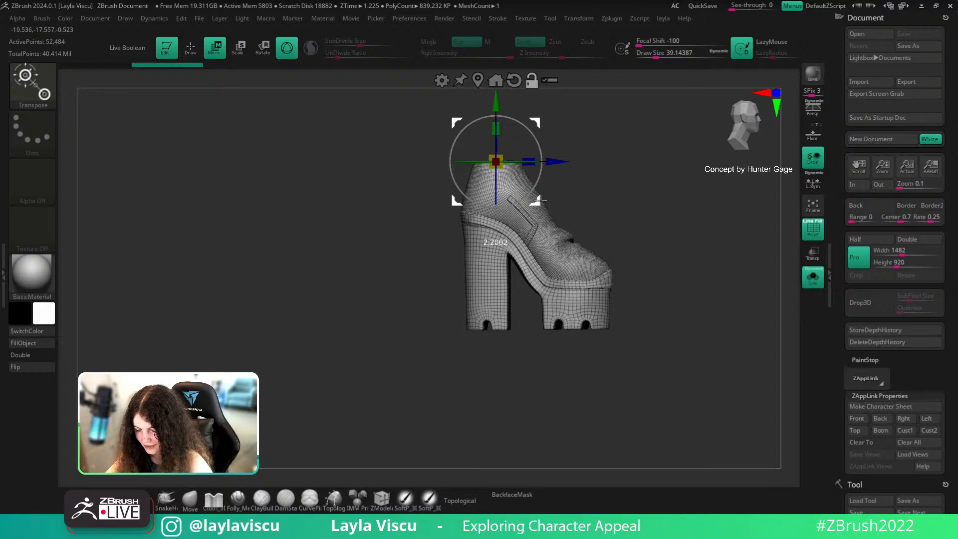
pyautogui.click(812, 277)
pyautogui.moveTo(726, 313); pyautogui.dragTo(763, 289)
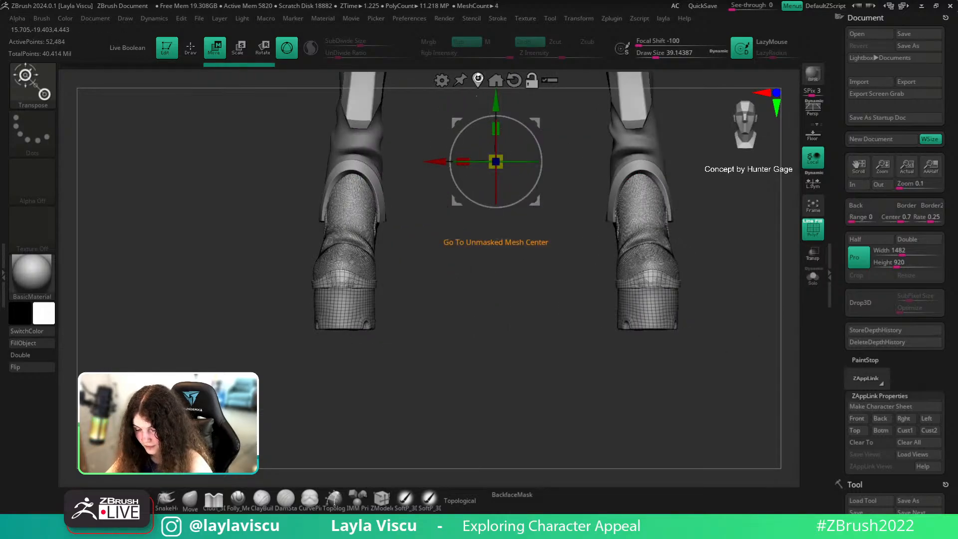
# Send the gizmo to the unmasked mesh centre, then reposition its pivot at one shoe's ankle opening while the shoes are isolated
pyautogui.click(495, 80)
pyautogui.click(813, 276)
pyautogui.moveTo(793, 309); pyautogui.dragTo(717, 407)
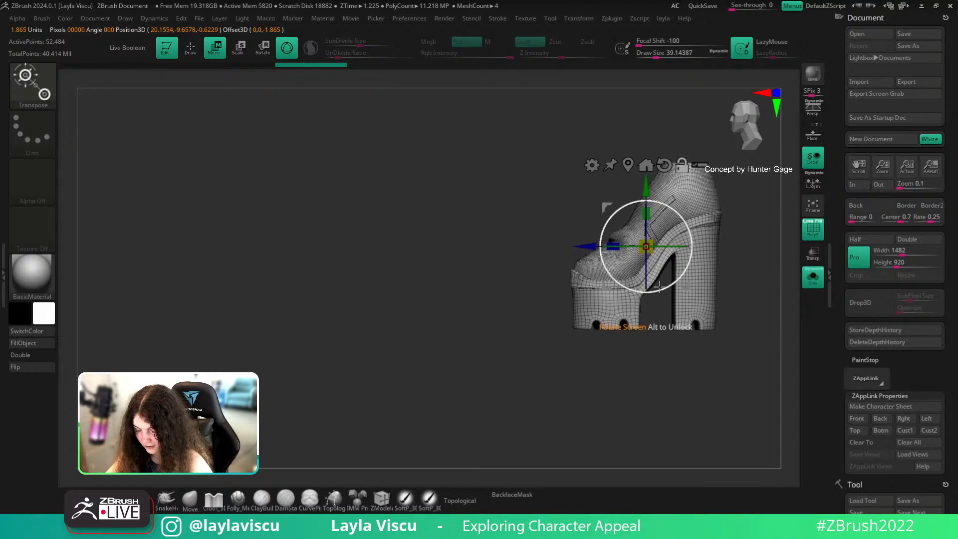
pyautogui.keyDown('alt'); pyautogui.moveTo(686, 287); pyautogui.dragTo(606, 162); pyautogui.keyUp('alt')
pyautogui.click(812, 277)
# Hide the wireframe, try scaling the shoes uniformly from the ankle pivot and turn on Local Symmetry
pyautogui.keyDown('ctrl'); pyautogui.moveTo(610, 359); pyautogui.dragTo(432, 340, button='right'); pyautogui.keyUp('ctrl')
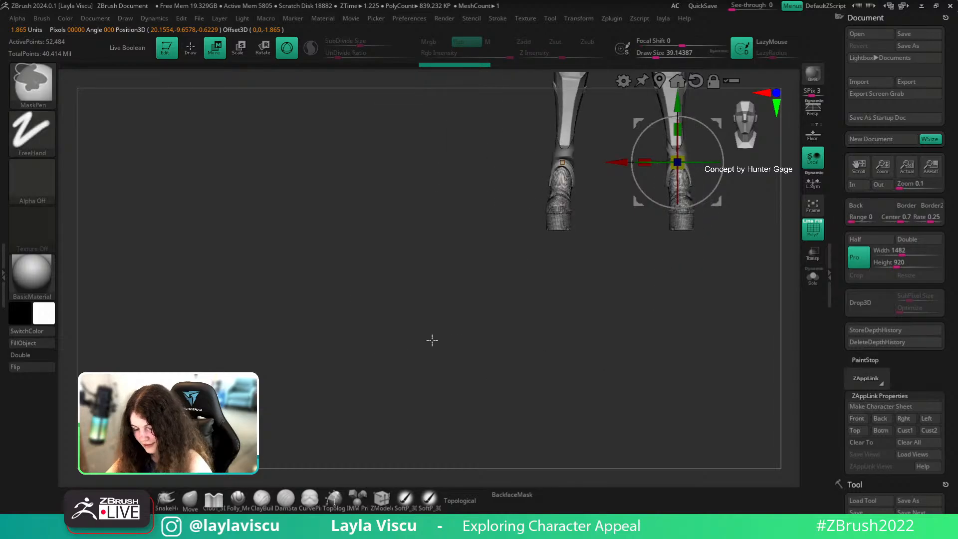
pyautogui.keyDown('alt'); pyautogui.moveTo(725, 301); pyautogui.dragTo(627, 449, button='right'); pyautogui.keyUp('alt')
pyautogui.hotkey('shift', 'f')
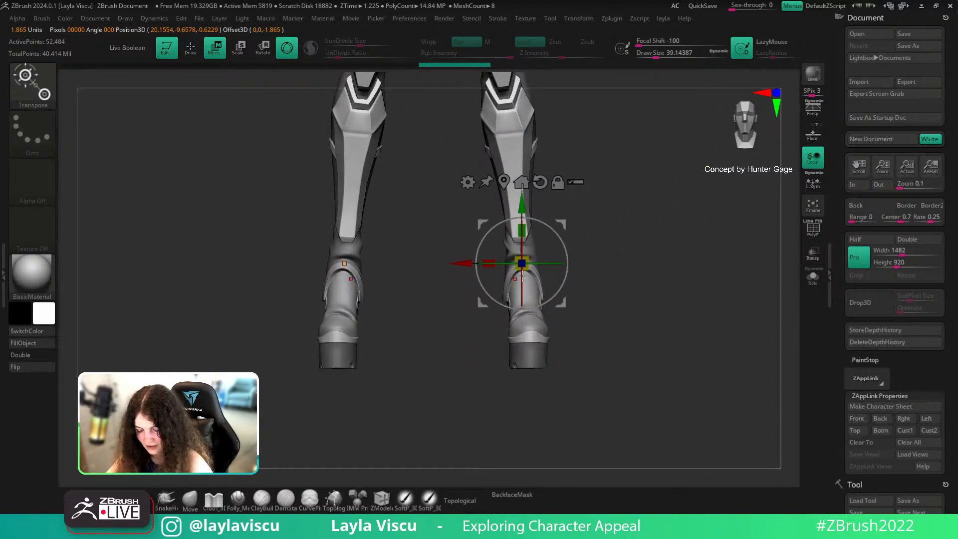
pyautogui.moveTo(521, 263)
pyautogui.mouseDown()
pyautogui.moveTo(537, 273)
pyautogui.moveTo(504, 287)
pyautogui.moveTo(534, 272)
pyautogui.mouseUp()
pyautogui.click(813, 182)
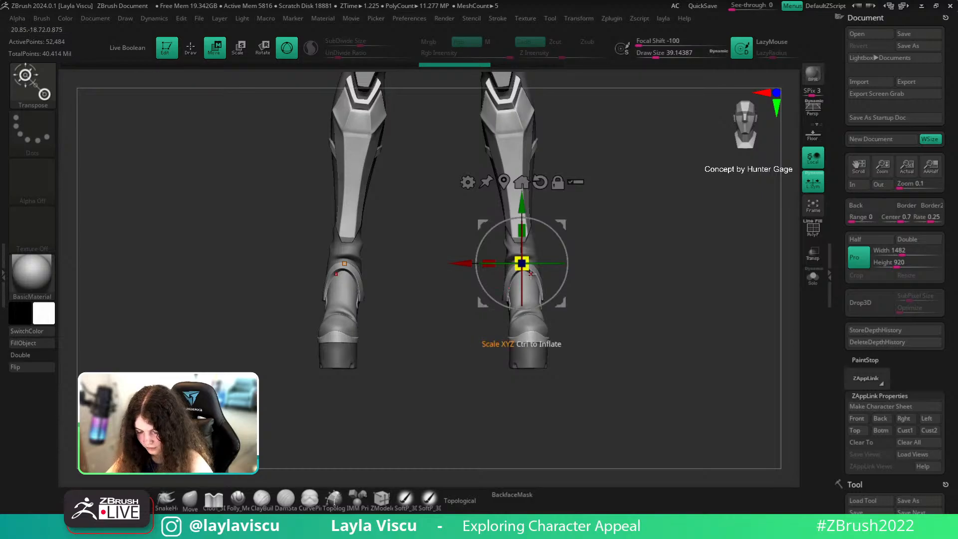
pyautogui.press('q')
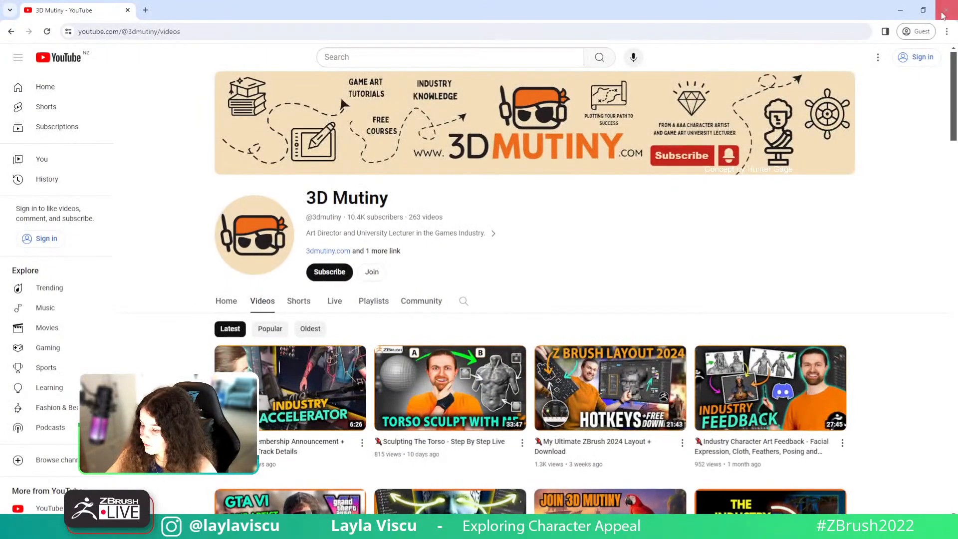
# Close the browser window with the 3D Mutiny YouTube channel, return to ZBrush and examine the shoes and the whole figure
pyautogui.click(950, 7)
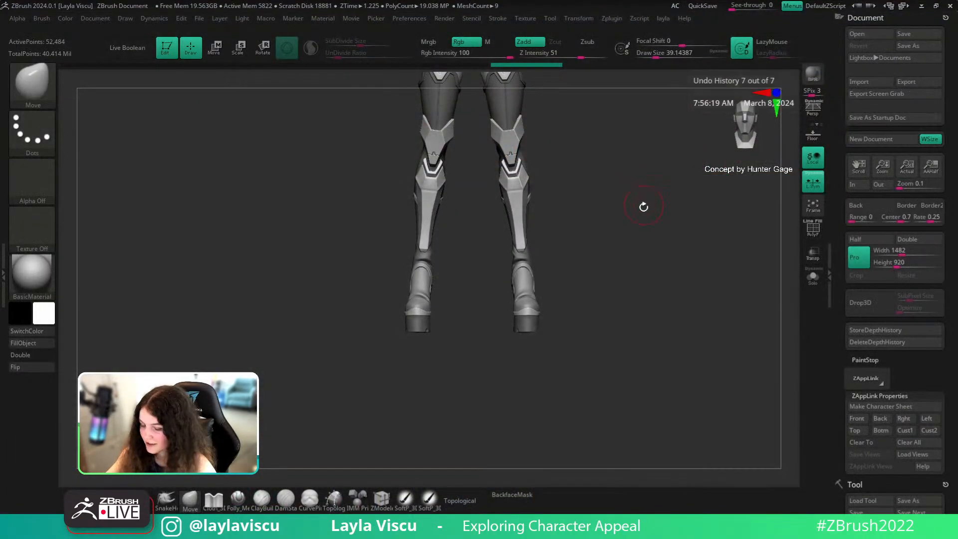
pyautogui.moveTo(646, 246); pyautogui.dragTo(616, 248)
pyautogui.moveTo(646, 367); pyautogui.dragTo(615, 314)
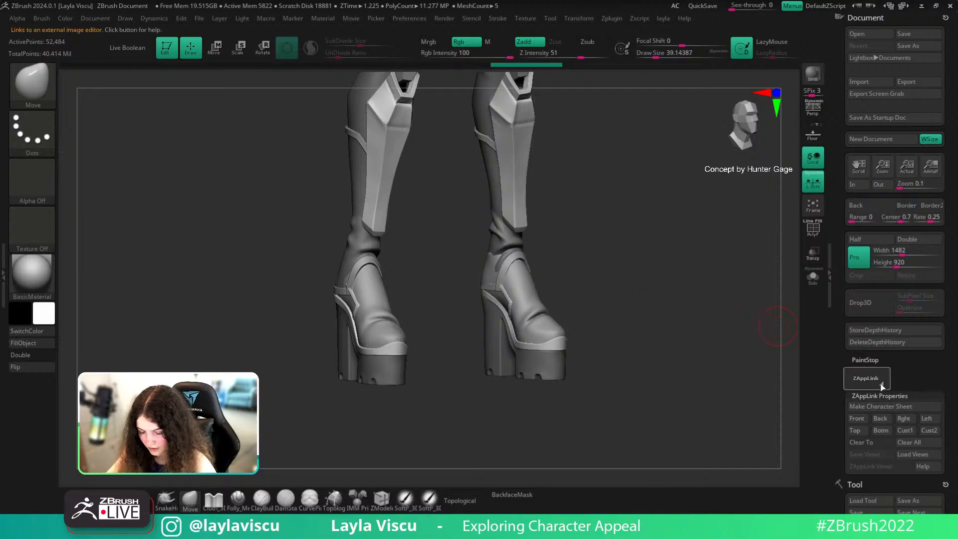
pyautogui.keyDown('alt'); pyautogui.moveTo(594, 348); pyautogui.dragTo(627, 324); pyautogui.keyUp('alt')
pyautogui.keyDown('ctrl'); pyautogui.keyDown('shift'); pyautogui.click(519, 280); pyautogui.keyUp('shift'); pyautogui.keyUp('ctrl')
pyautogui.press('f')
pyautogui.keyDown('ctrl'); pyautogui.keyDown('shift'); pyautogui.click(631, 367); pyautogui.keyUp('shift'); pyautogui.keyUp('ctrl')
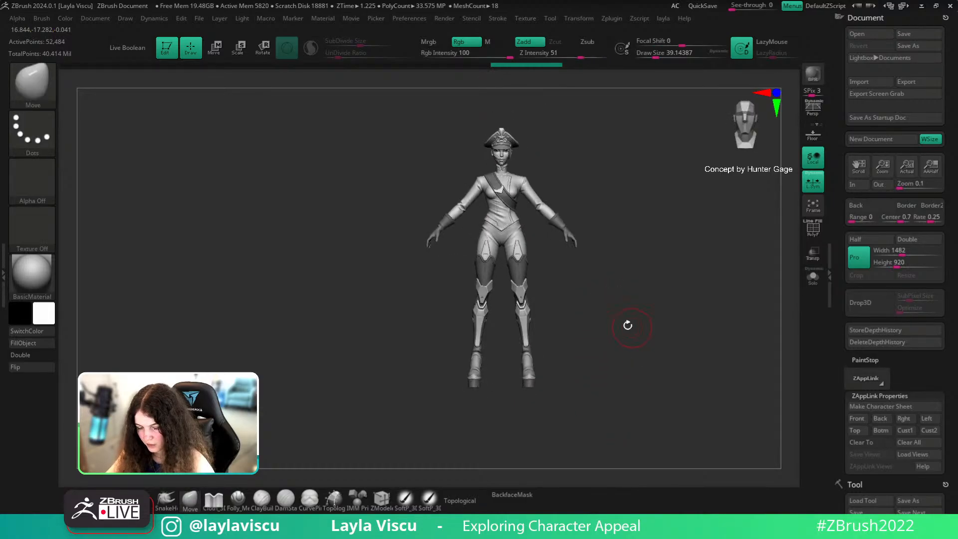
# Turn perspective back on and scale the shoes uniformly from the ankle pivot
pyautogui.press('p')
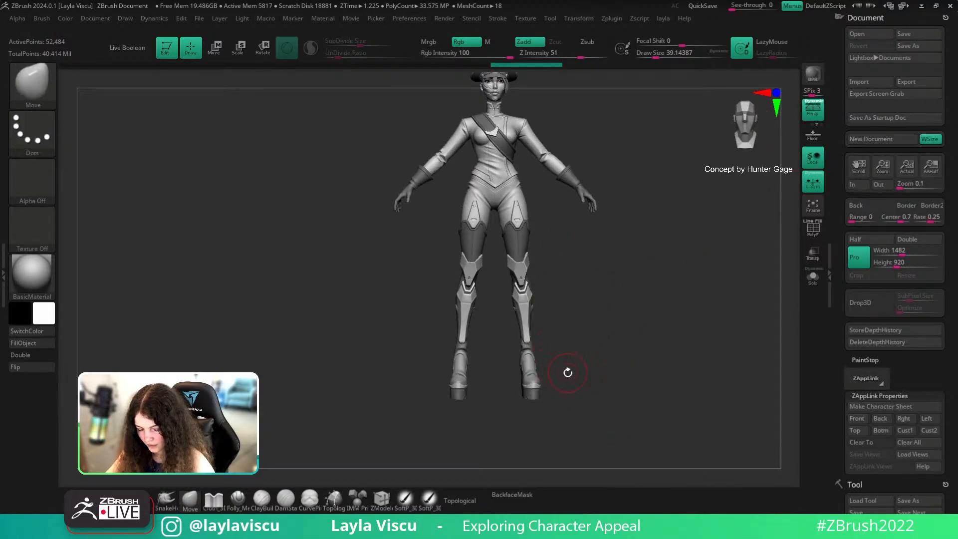
pyautogui.moveTo(568, 373); pyautogui.dragTo(620, 378)
pyautogui.moveTo(656, 348)
pyautogui.keyDown('shift'); pyautogui.mouseDown()
pyautogui.moveTo(686, 386)
pyautogui.moveTo(627, 405)
pyautogui.moveTo(622, 367)
pyautogui.moveTo(569, 337)
pyautogui.moveTo(629, 327)
pyautogui.moveTo(652, 335)
pyautogui.mouseUp(); pyautogui.keyUp('shift')
pyautogui.press('w')
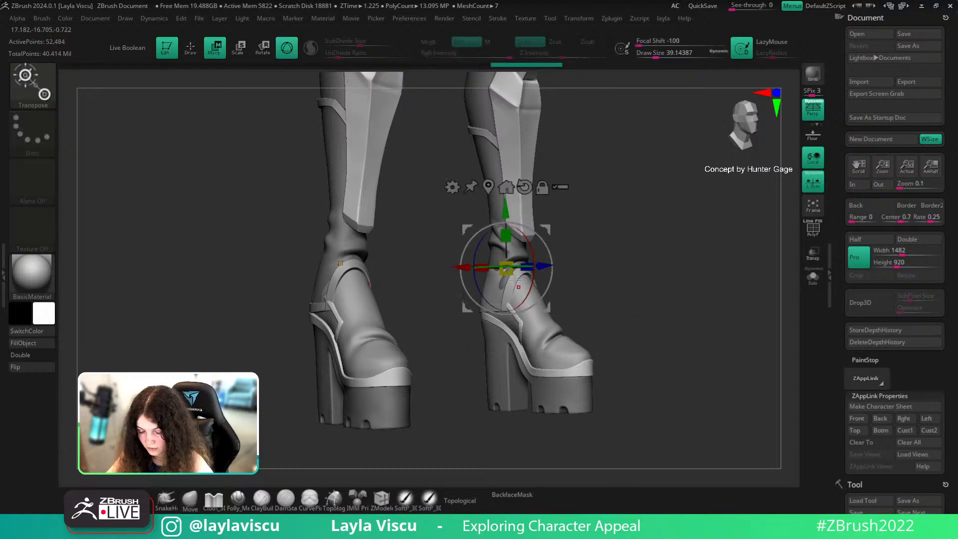
pyautogui.moveTo(505, 268); pyautogui.dragTo(510, 272)
pyautogui.moveTo(648, 335)
pyautogui.mouseDown(button='right')
pyautogui.moveTo(553, 333)
pyautogui.moveTo(633, 333)
pyautogui.mouseUp(button='right')
# Overlay the full-body concept on the front view and line the figure up with it to compare proportions
pyautogui.hotkey('shift', 'z')
pyautogui.press('z')
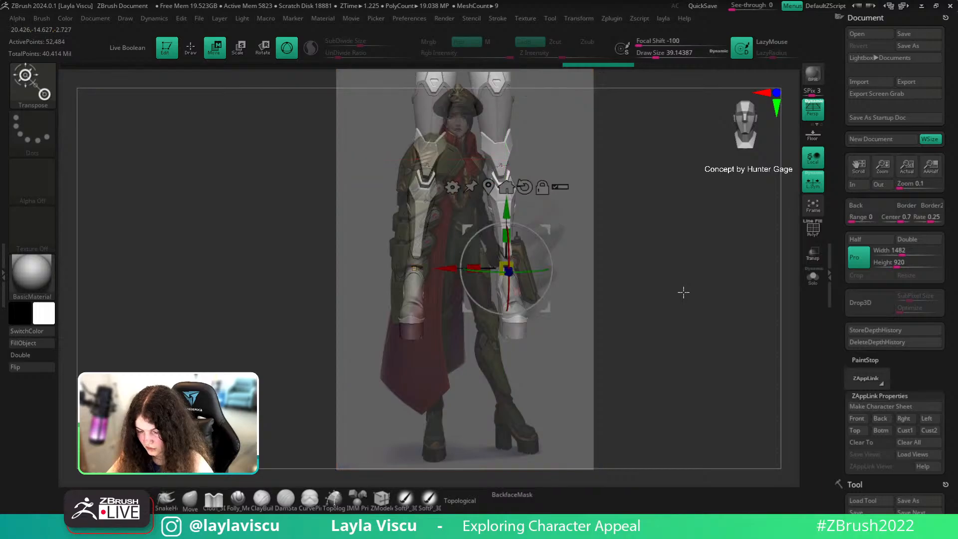
pyautogui.keyDown('ctrl'); pyautogui.moveTo(682, 292); pyautogui.dragTo(607, 329, button='right'); pyautogui.keyUp('ctrl')
pyautogui.keyDown('ctrl'); pyautogui.moveTo(606, 329); pyautogui.dragTo(650, 305, button='right'); pyautogui.keyUp('ctrl')
pyautogui.moveTo(639, 229)
pyautogui.keyDown('alt'); pyautogui.mouseDown(button='right')
pyautogui.moveTo(641, 278)
pyautogui.moveTo(658, 246)
pyautogui.mouseUp(button='right'); pyautogui.keyUp('alt')
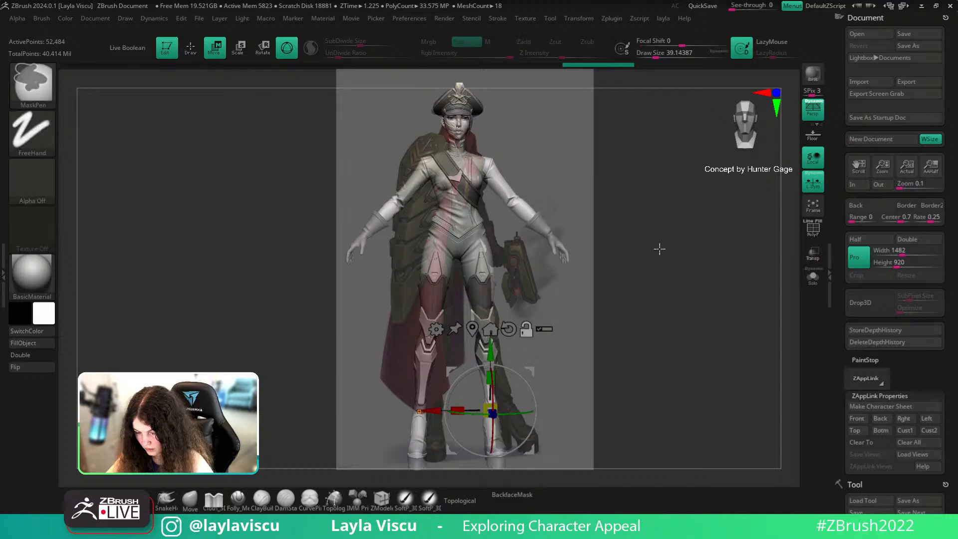
pyautogui.keyDown('ctrl'); pyautogui.rightClick(659, 249); pyautogui.keyUp('ctrl')
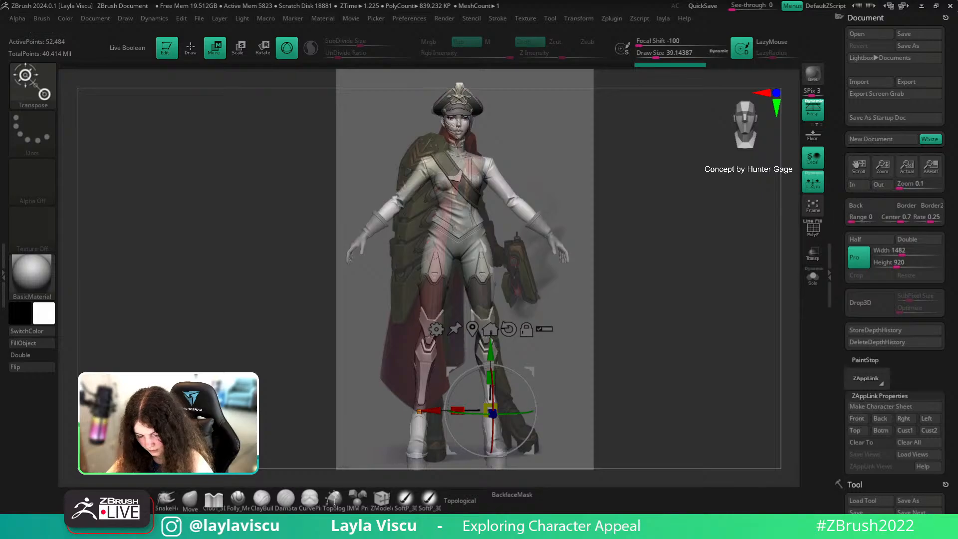
# Switch to the Move brush and examine the shoes and lower legs from the front and back
pyautogui.click(191, 504)
pyautogui.moveTo(665, 366)
pyautogui.mouseDown()
pyautogui.moveTo(698, 361)
pyautogui.moveTo(652, 368)
pyautogui.moveTo(583, 417)
pyautogui.moveTo(474, 267)
pyautogui.moveTo(648, 325)
pyautogui.moveTo(616, 360)
pyautogui.moveTo(462, 281)
pyautogui.moveTo(622, 364)
pyautogui.moveTo(573, 374)
pyautogui.moveTo(488, 313)
pyautogui.mouseUp()
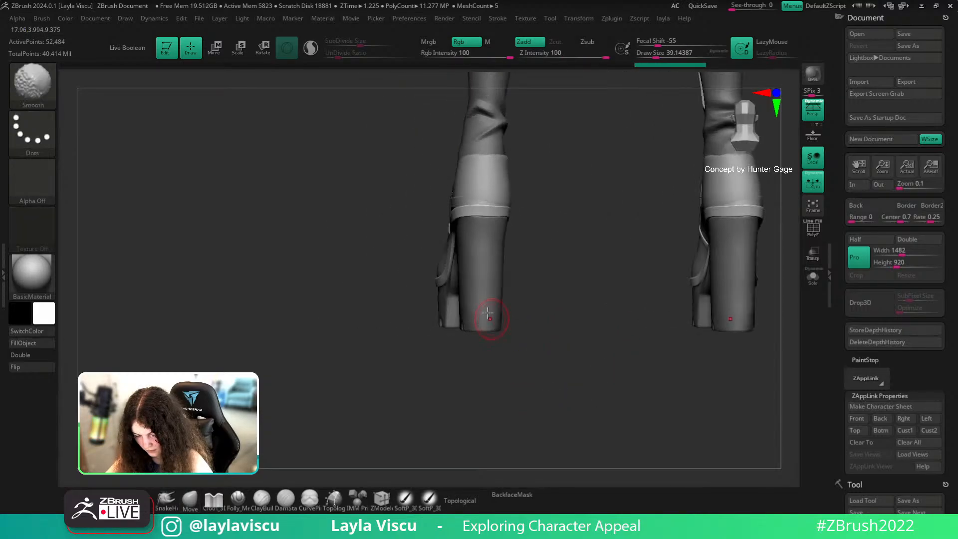
pyautogui.hotkey('shift', 'f')
pyautogui.hotkey('shift', 'f')
pyautogui.moveTo(599, 312); pyautogui.dragTo(511, 265)
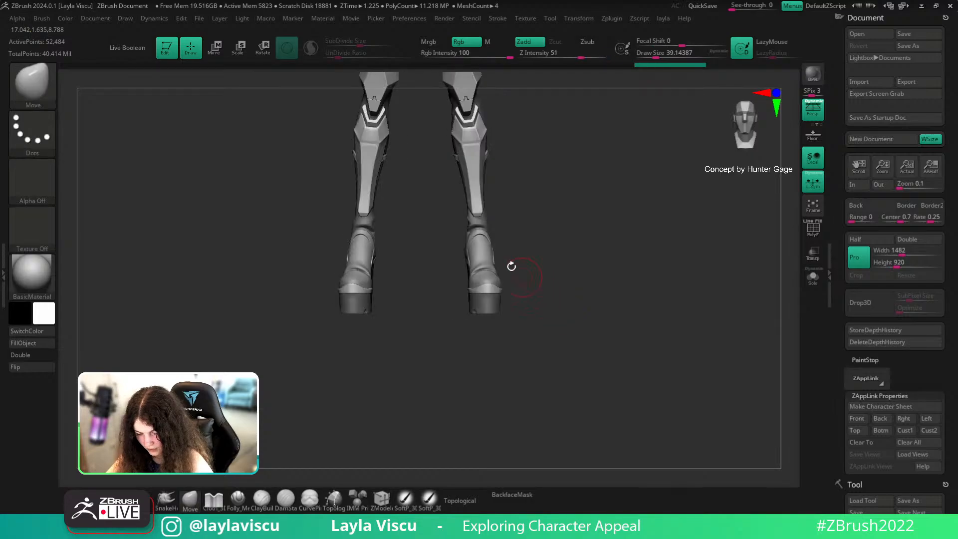
pyautogui.keyDown('ctrl'); pyautogui.moveTo(560, 259); pyautogui.dragTo(525, 296, button='right'); pyautogui.keyUp('ctrl')
pyautogui.moveTo(524, 296)
pyautogui.mouseDown()
pyautogui.moveTo(607, 253)
pyautogui.moveTo(612, 301)
pyautogui.moveTo(493, 356)
pyautogui.moveTo(584, 363)
pyautogui.moveTo(650, 404)
pyautogui.moveTo(590, 349)
pyautogui.moveTo(622, 389)
pyautogui.mouseUp()
# Select the leggings, isolate them with Solo and show their polygroup wireframe
pyautogui.keyDown('ctrl'); pyautogui.moveTo(622, 388); pyautogui.dragTo(558, 442, button='right'); pyautogui.keyUp('ctrl')
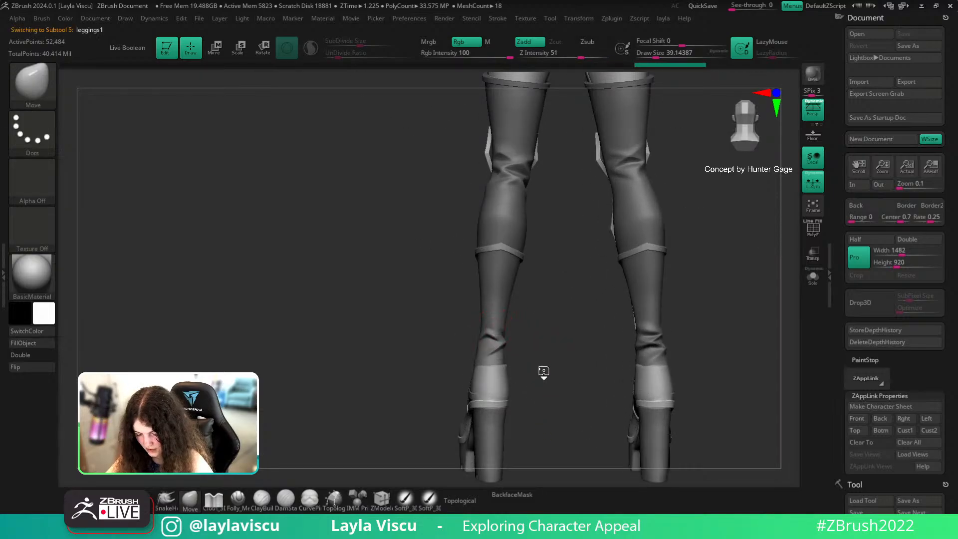
pyautogui.click(813, 285)
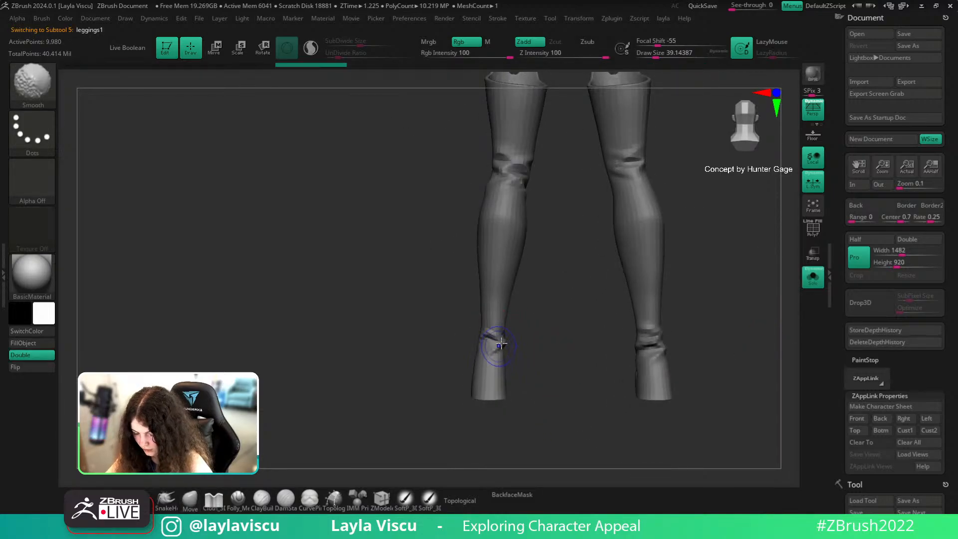
pyautogui.hotkey('shift', 'f')
# Try to mask the leggings along their topology above the lower legs and clear the mask
pyautogui.press('w')
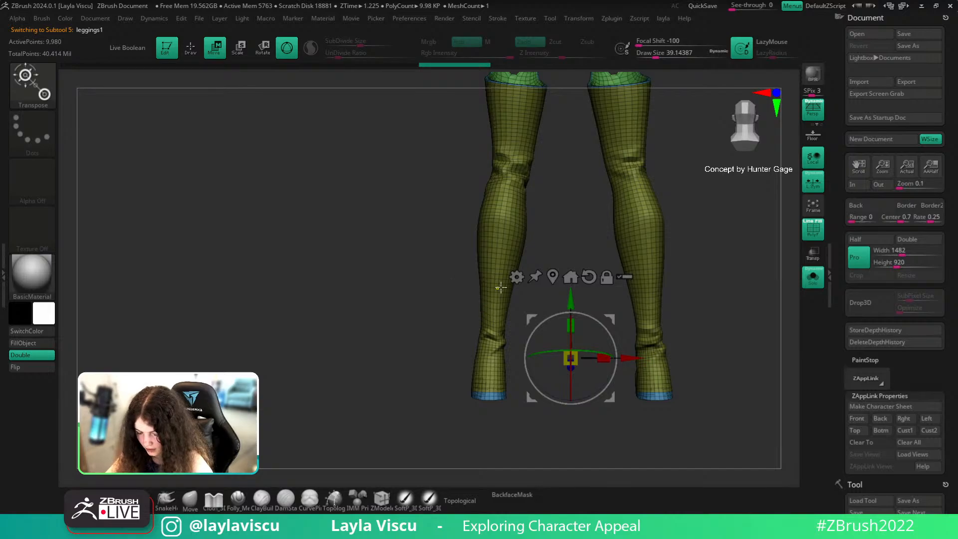
pyautogui.keyDown('ctrl'); pyautogui.click(501, 288); pyautogui.keyUp('ctrl')
pyautogui.click(192, 498)
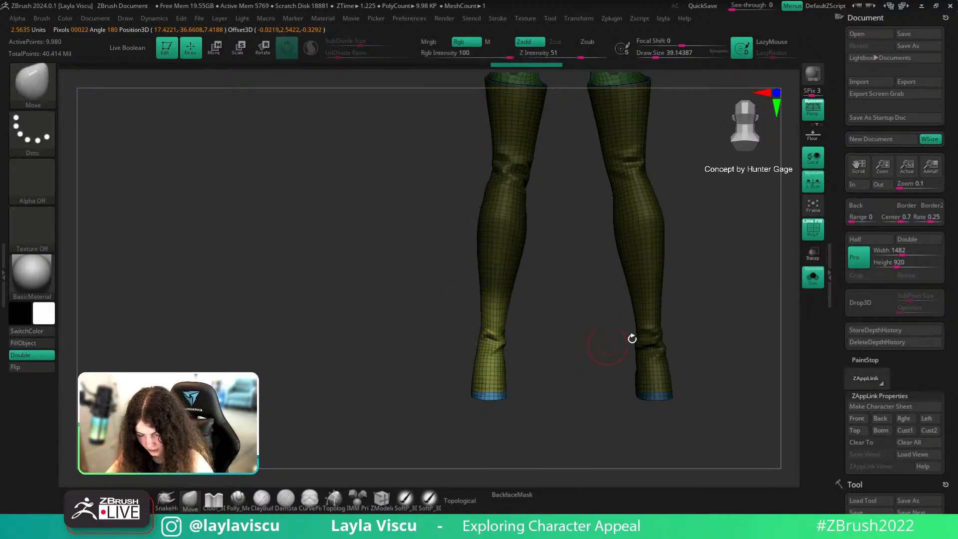
pyautogui.keyDown('ctrl'); pyautogui.moveTo(589, 319); pyautogui.dragTo(563, 307); pyautogui.keyUp('ctrl')
# Subdivide the isolated leggings once for a denser mesh
pyautogui.press('w')
pyautogui.moveTo(949, 449); pyautogui.dragTo(939, 209)
pyautogui.click(860, 439)
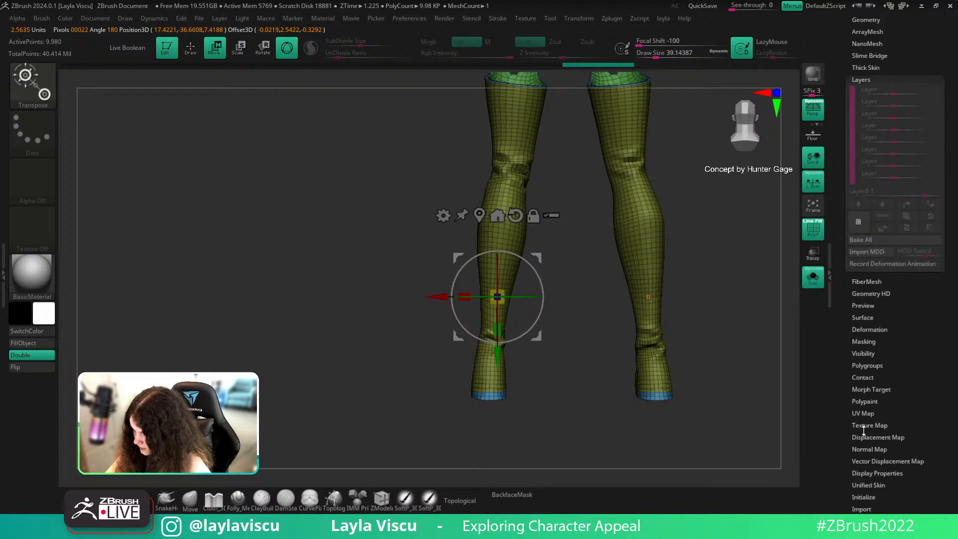
pyautogui.hotkey('ctrl', 'd')
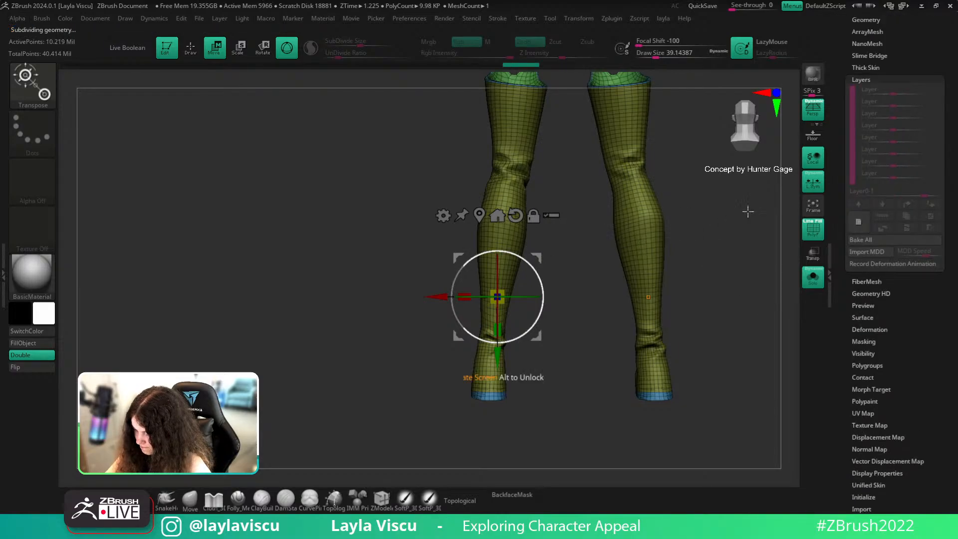
pyautogui.hotkey('ctrl', 'shift', 'z')
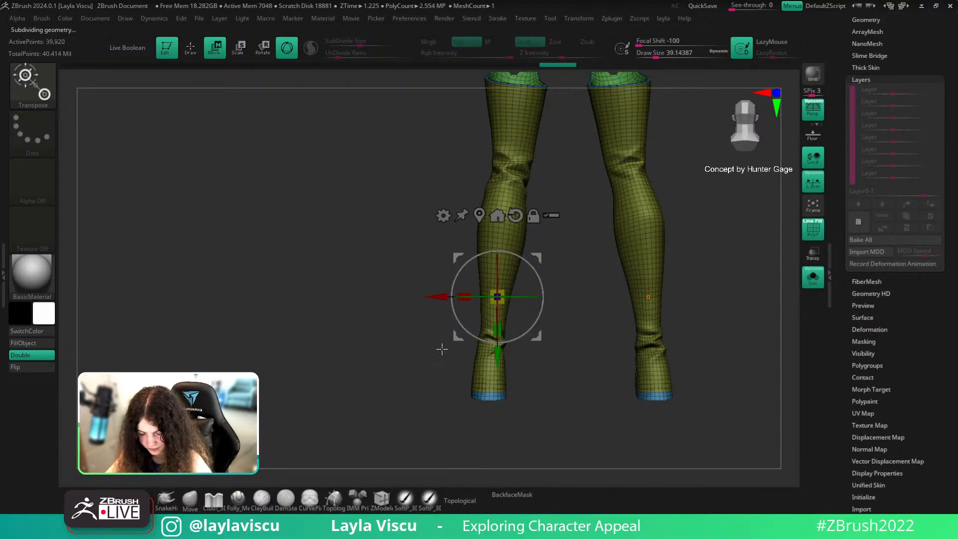
# Mask the subdivided leggings along their topology, leaving one lower leg and ankle unmasked for the gizmo
pyautogui.click(187, 502)
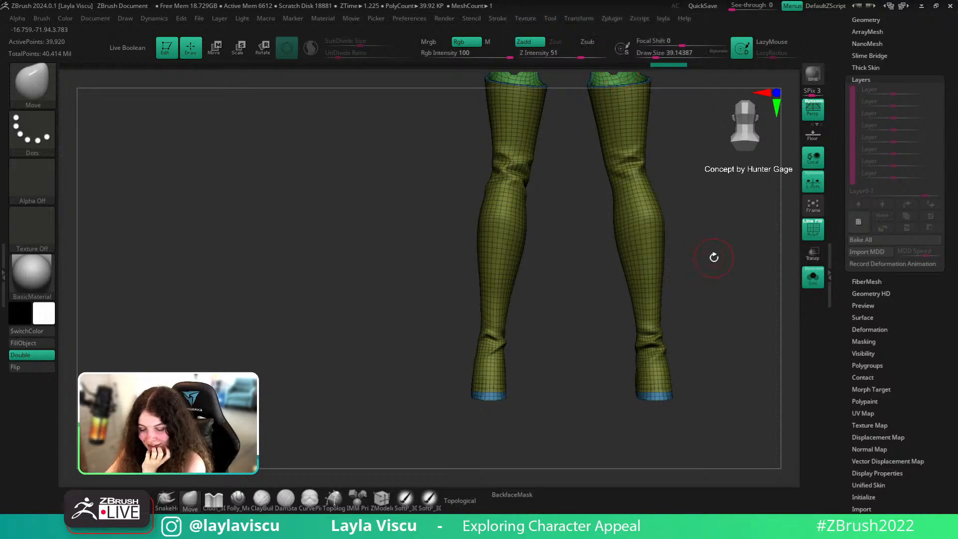
pyautogui.press('w')
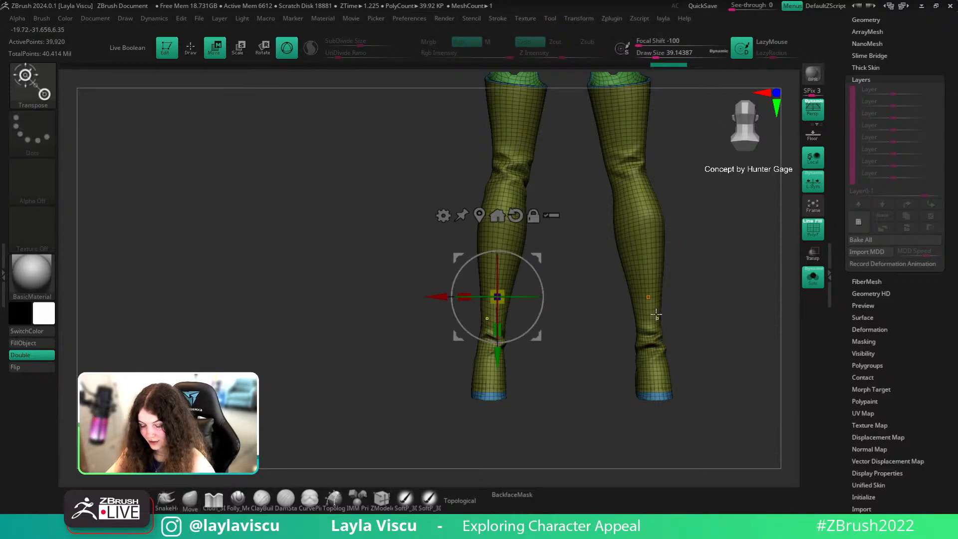
pyautogui.keyDown('ctrl'); pyautogui.moveTo(650, 310); pyautogui.dragTo(650, 319); pyautogui.keyUp('ctrl')
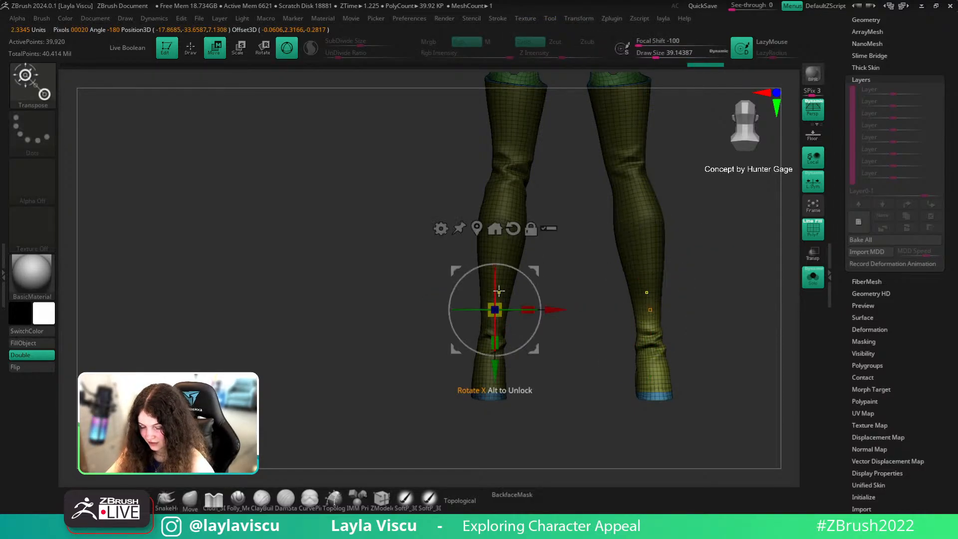
pyautogui.keyDown('ctrl'); pyautogui.moveTo(503, 292); pyautogui.dragTo(536, 344); pyautogui.keyUp('ctrl')
pyautogui.hotkey('ctrl', 'z')
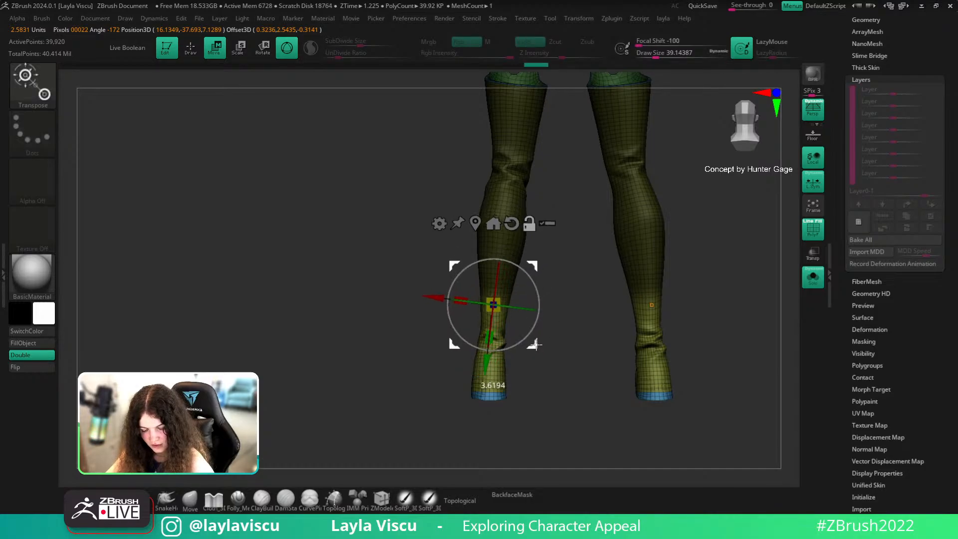
# Adjust the mask on the leggings and shift the unmasked ankle cuffs slightly downward
pyautogui.press('q')
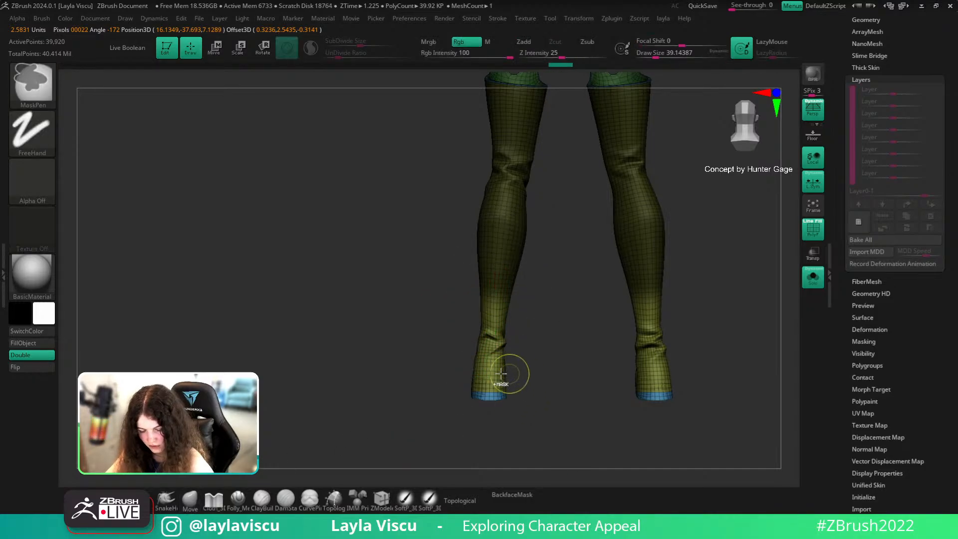
pyautogui.keyDown('ctrl'); pyautogui.click(560, 373); pyautogui.keyUp('ctrl')
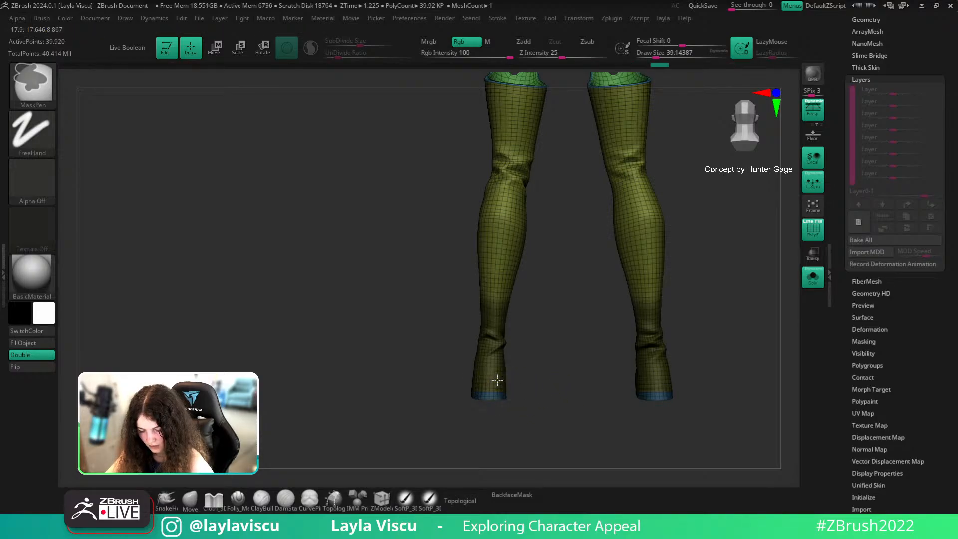
pyautogui.keyDown('ctrl'); pyautogui.click(538, 375); pyautogui.keyUp('ctrl')
pyautogui.press('w')
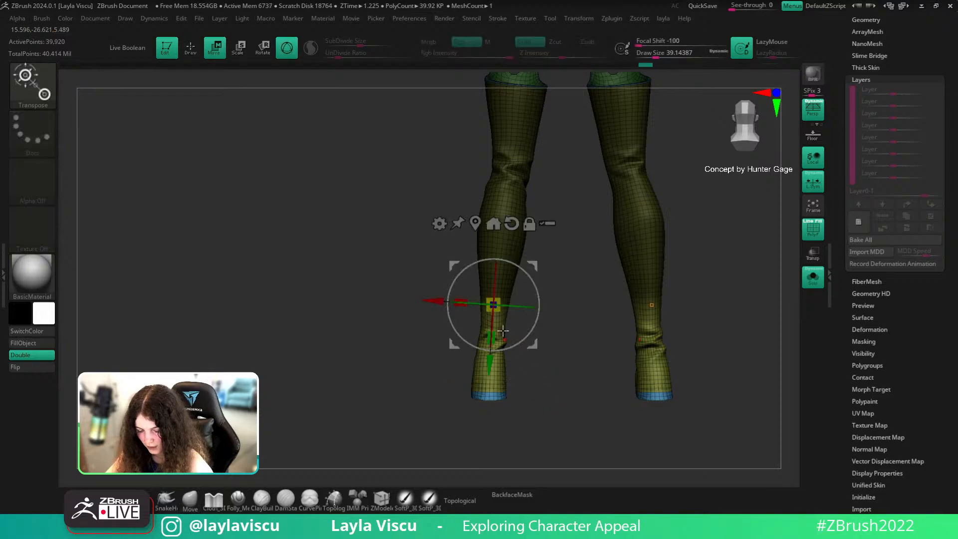
pyautogui.keyDown('alt'); pyautogui.moveTo(490, 360); pyautogui.dragTo(489, 372); pyautogui.keyUp('alt')
pyautogui.moveTo(499, 327); pyautogui.dragTo(505, 330)
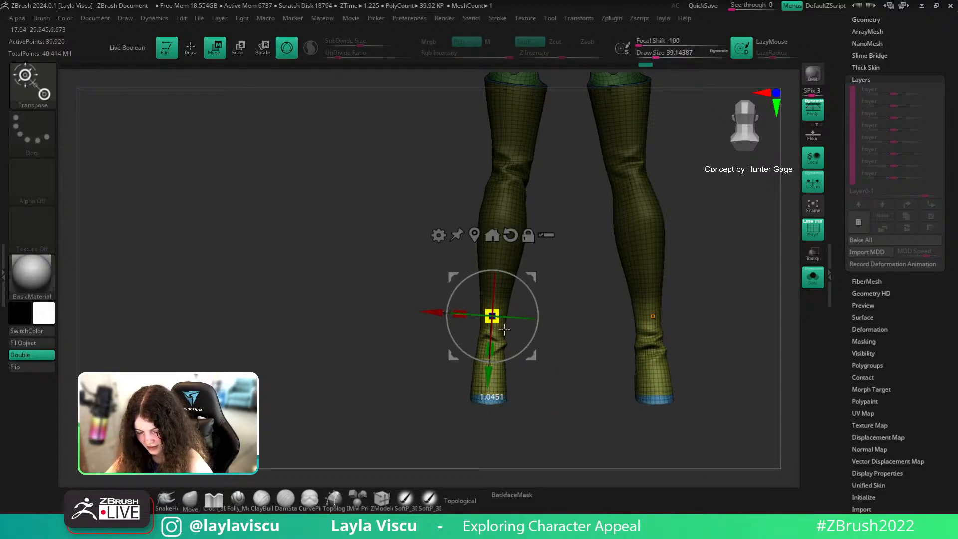
pyautogui.press('q')
# Try to reposition the leggings' ankle area in side view against the full boots, and undo it
pyautogui.click(819, 284)
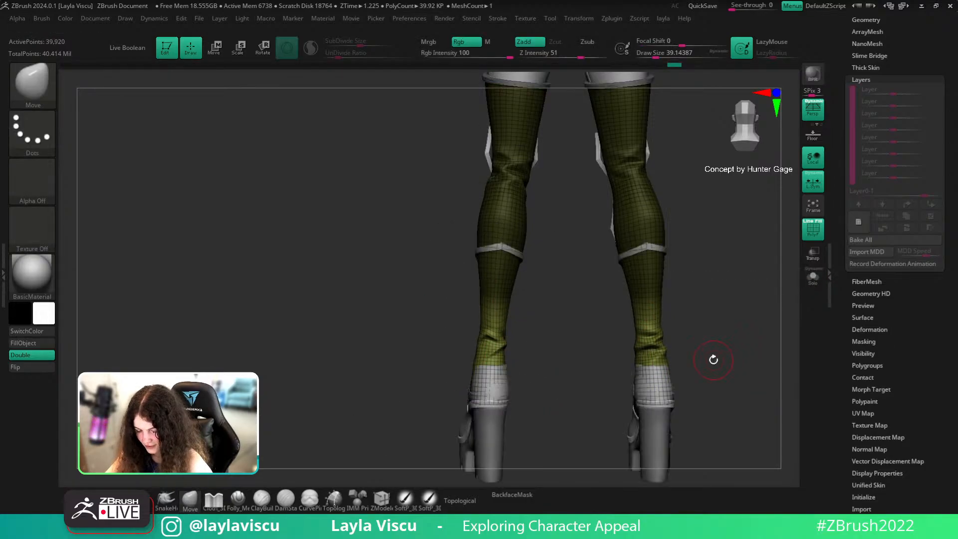
pyautogui.moveTo(742, 360); pyautogui.dragTo(684, 407)
pyautogui.press('w')
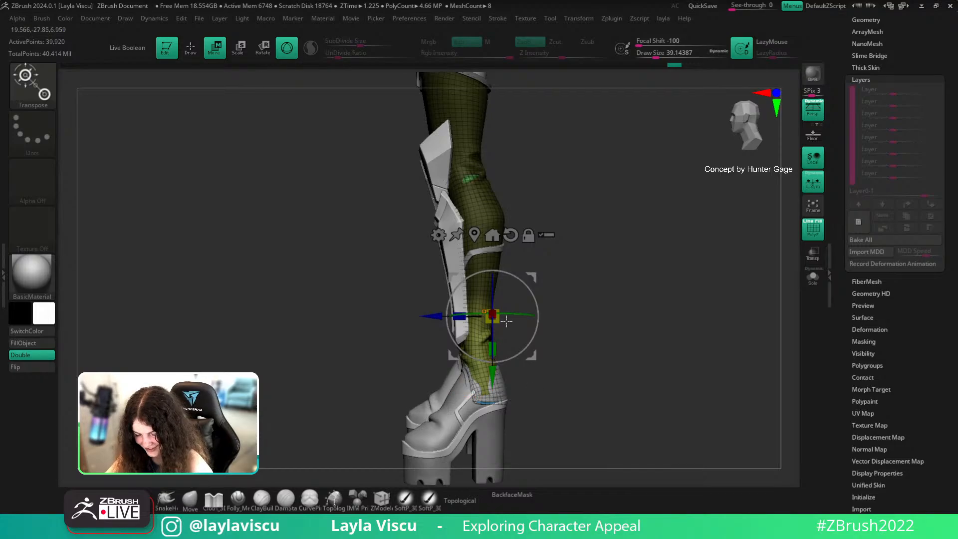
pyautogui.moveTo(531, 355); pyautogui.dragTo(493, 333)
pyautogui.hotkey('ctrl', 'z')
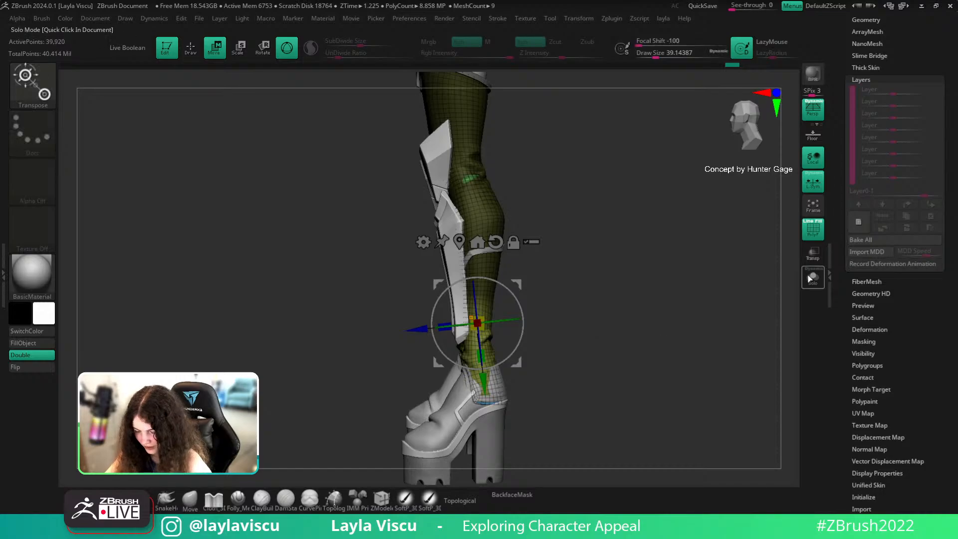
pyautogui.click(812, 277)
pyautogui.hotkey('ctrl', 'z')
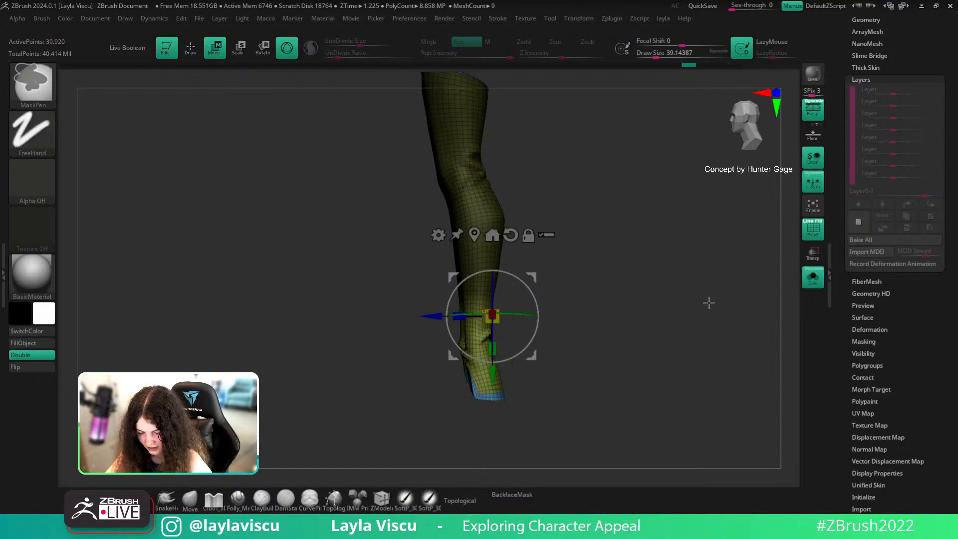
# Isolate one polygroup of the leggings to inspect its shape from below and behind, and restore the full leggings
pyautogui.click(190, 499)
pyautogui.moveTo(657, 344); pyautogui.dragTo(658, 254, button='right')
pyautogui.moveTo(432, 315)
pyautogui.keyDown('ctrl'); pyautogui.mouseDown(button='right')
pyautogui.moveTo(500, 343)
pyautogui.moveTo(709, 276)
pyautogui.mouseUp(button='right'); pyautogui.keyUp('ctrl')
pyautogui.hotkey('shift', 'f')
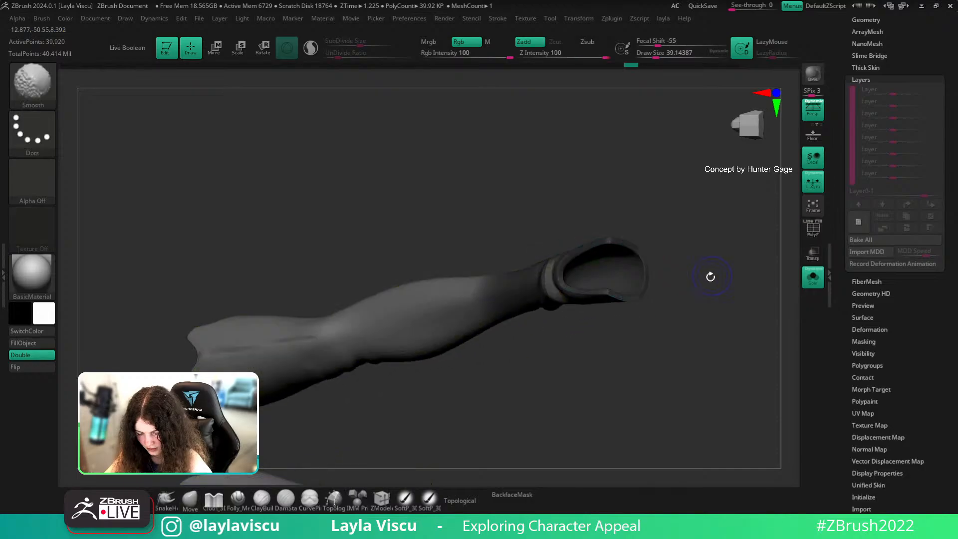
pyautogui.keyDown('ctrl'); pyautogui.keyDown('shift'); pyautogui.click(639, 287); pyautogui.keyUp('shift'); pyautogui.keyUp('ctrl')
pyautogui.moveTo(663, 299); pyautogui.dragTo(708, 353, button='right')
pyautogui.press('f')
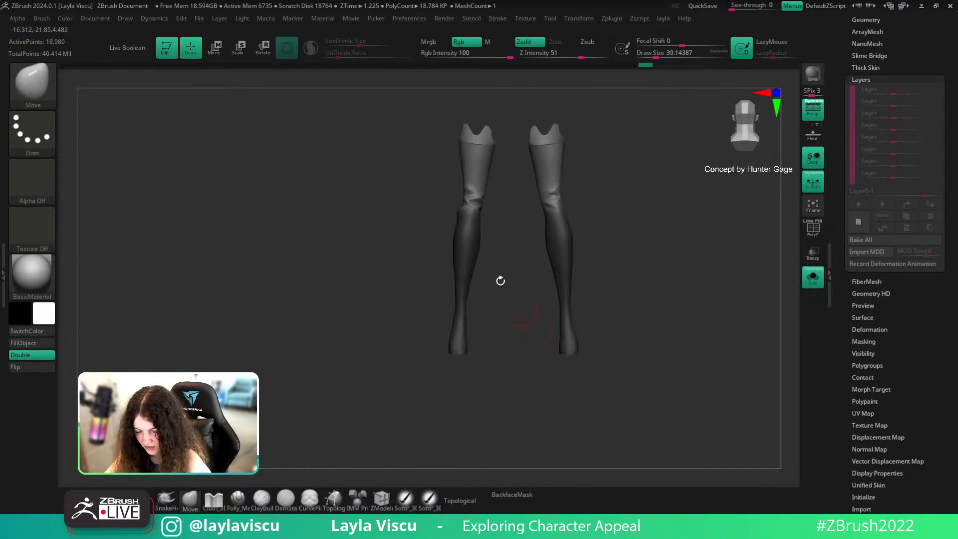
pyautogui.keyDown('ctrl'); pyautogui.moveTo(443, 181); pyautogui.dragTo(505, 246, button='right'); pyautogui.keyUp('ctrl')
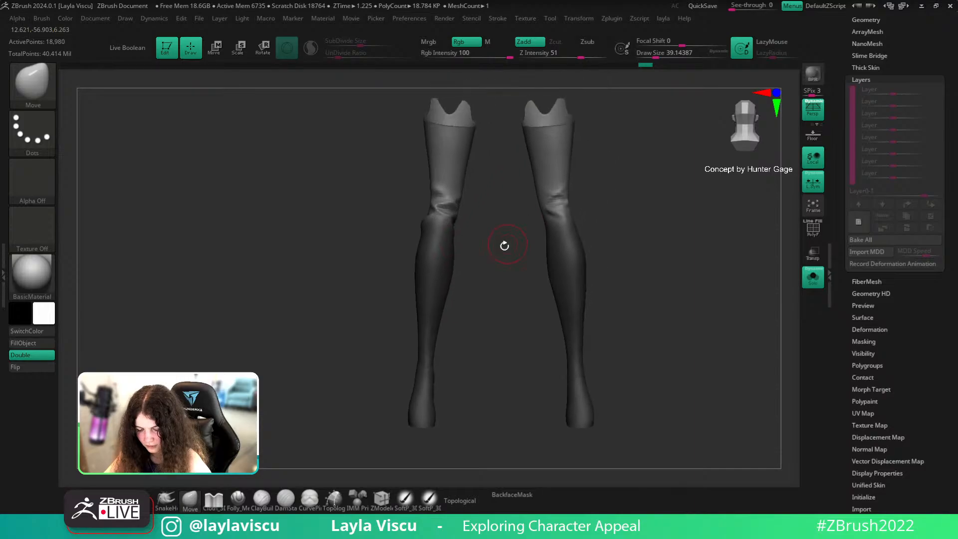
pyautogui.keyDown('ctrl'); pyautogui.keyDown('shift'); pyautogui.click(490, 225); pyautogui.keyUp('shift'); pyautogui.keyUp('ctrl')
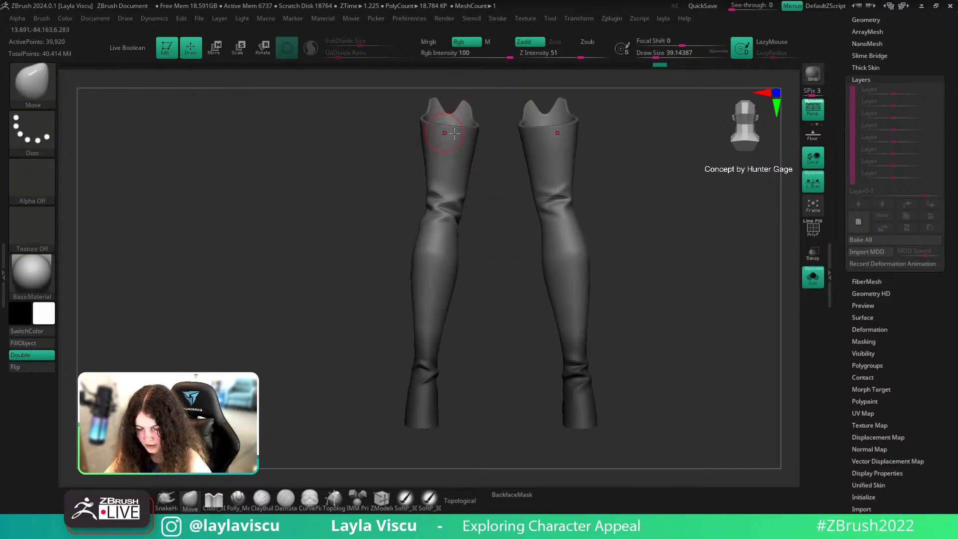
# Try masking the leggings lengthwise from the calf to leave only one end of the leg editable
pyautogui.press('w')
pyautogui.click(430, 280)
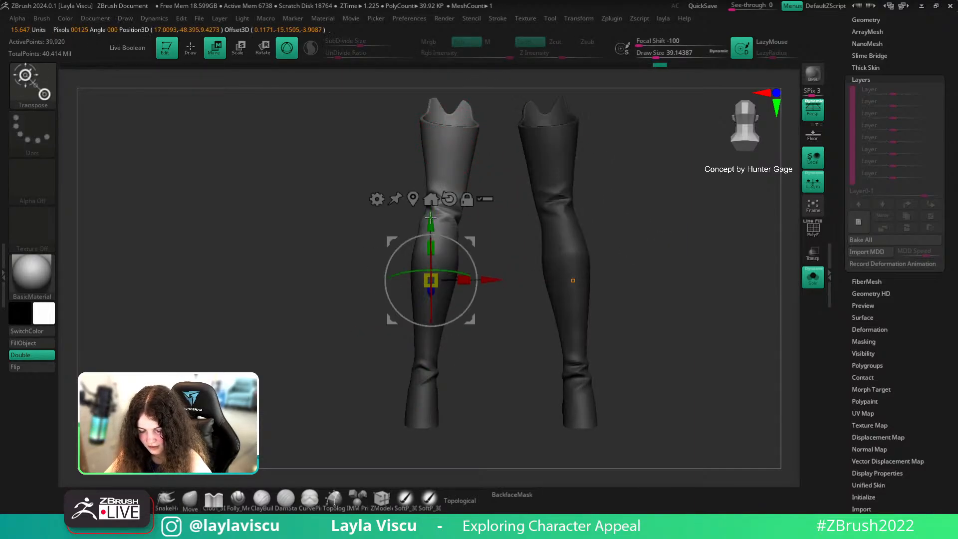
pyautogui.keyDown('ctrl'); pyautogui.click(423, 344); pyautogui.keyUp('ctrl')
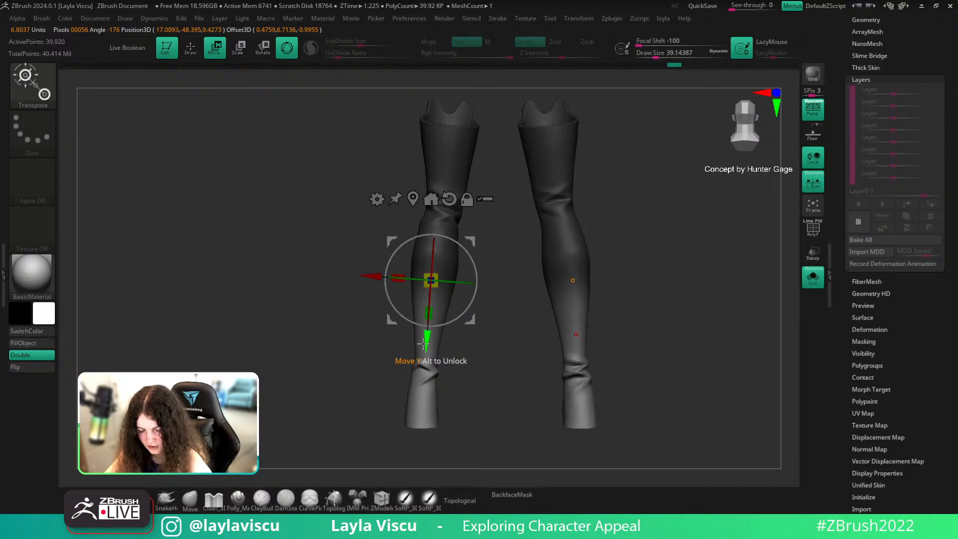
pyautogui.click(190, 500)
# Display the leggings' wireframe and lower them by one subdivision level
pyautogui.hotkey('shift', 'f')
pyautogui.keyDown('ctrl'); pyautogui.moveTo(408, 316); pyautogui.dragTo(603, 344, button='right'); pyautogui.keyUp('ctrl')
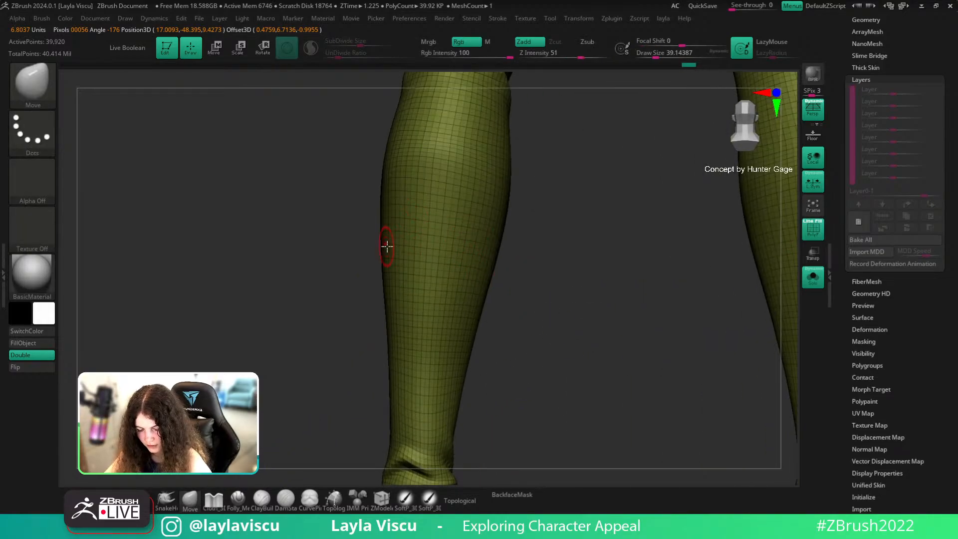
pyautogui.press('shift')
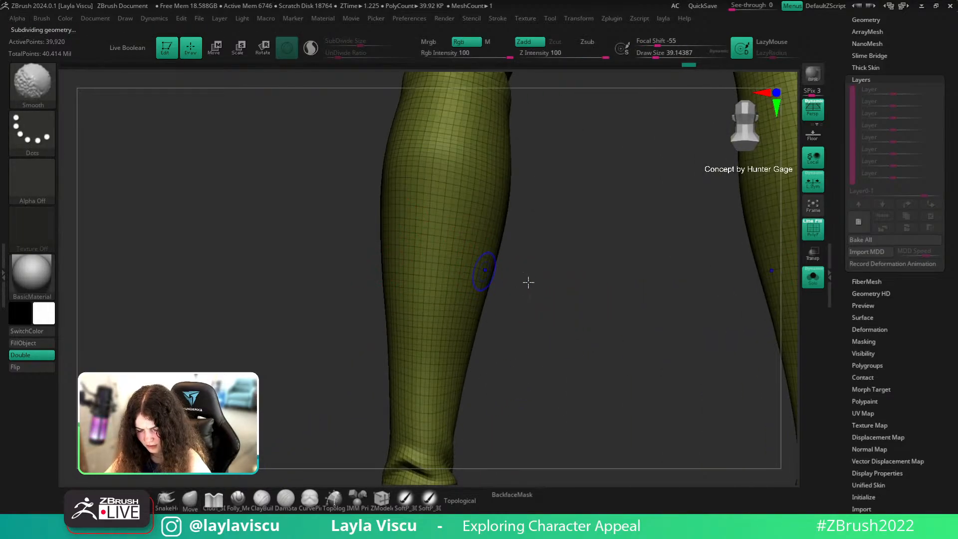
pyautogui.hotkey('shift', 'd')
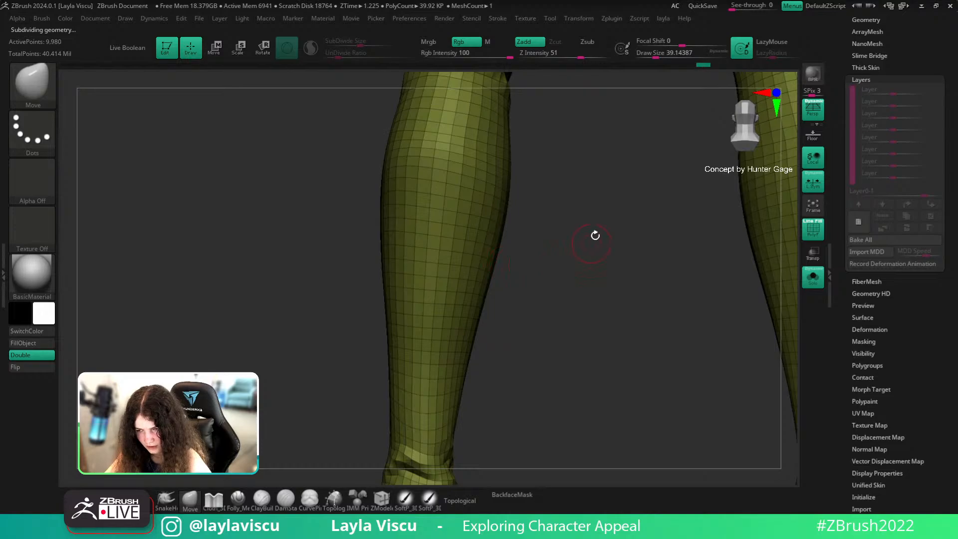
# Mask the upper part of both leggings with a soft edge, leaving the ankles and cuffs unmasked
pyautogui.moveTo(603, 154)
pyautogui.mouseDown()
pyautogui.moveTo(549, 369)
pyautogui.moveTo(570, 367)
pyautogui.moveTo(509, 424)
pyautogui.moveTo(569, 312)
pyautogui.moveTo(582, 325)
pyautogui.moveTo(516, 302)
pyautogui.moveTo(518, 340)
pyautogui.moveTo(492, 317)
pyautogui.moveTo(527, 277)
pyautogui.mouseUp()
pyautogui.press('w')
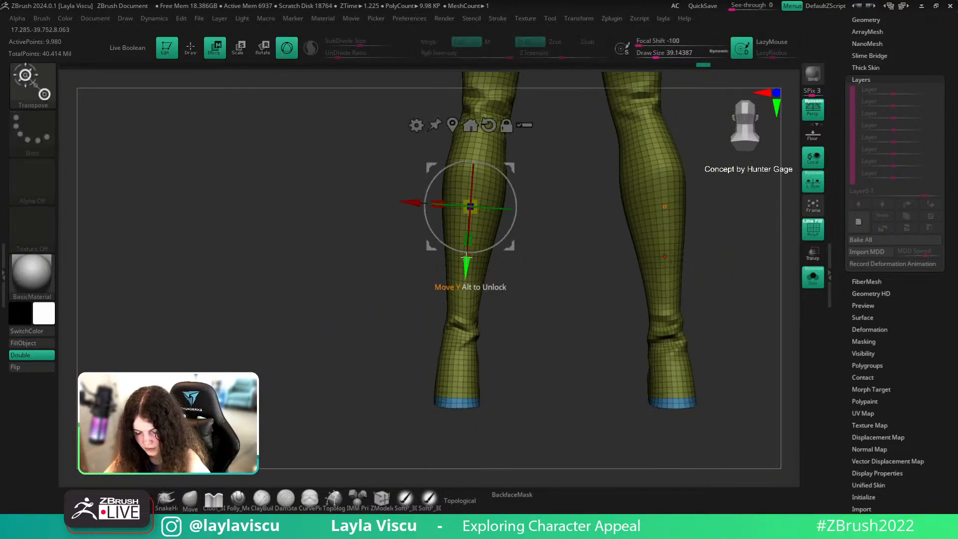
pyautogui.click(469, 280)
pyautogui.click(472, 222)
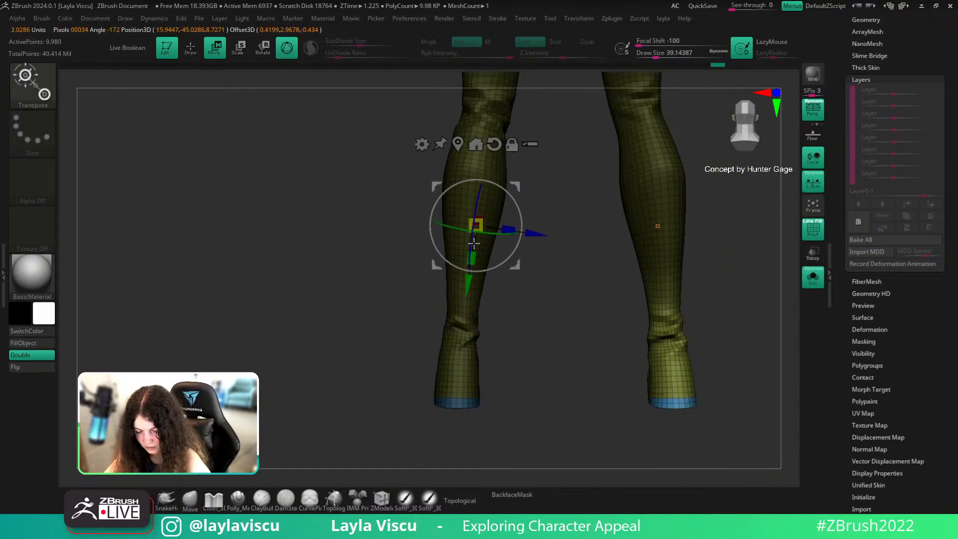
pyautogui.click(458, 296)
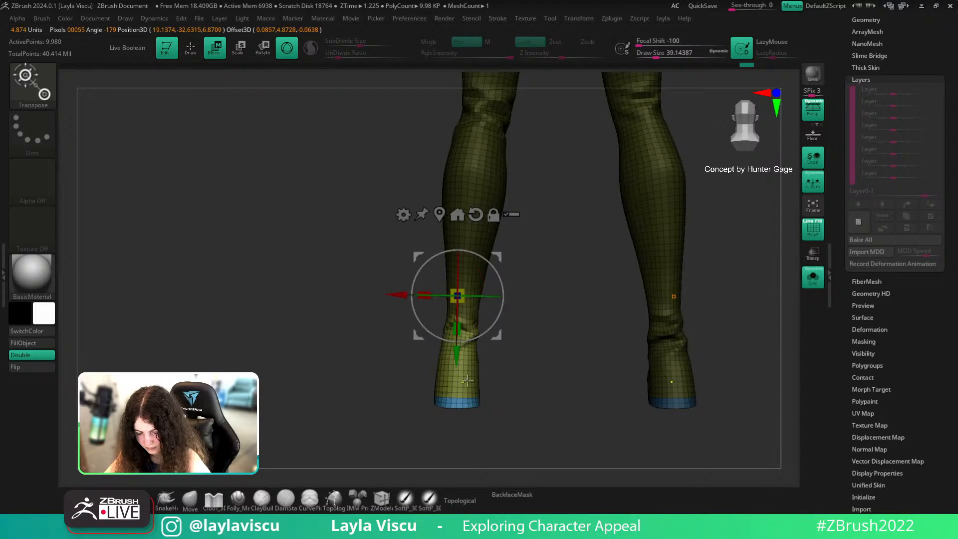
pyautogui.moveTo(556, 373)
pyautogui.mouseDown()
pyautogui.moveTo(562, 237)
pyautogui.moveTo(460, 438)
pyautogui.mouseUp()
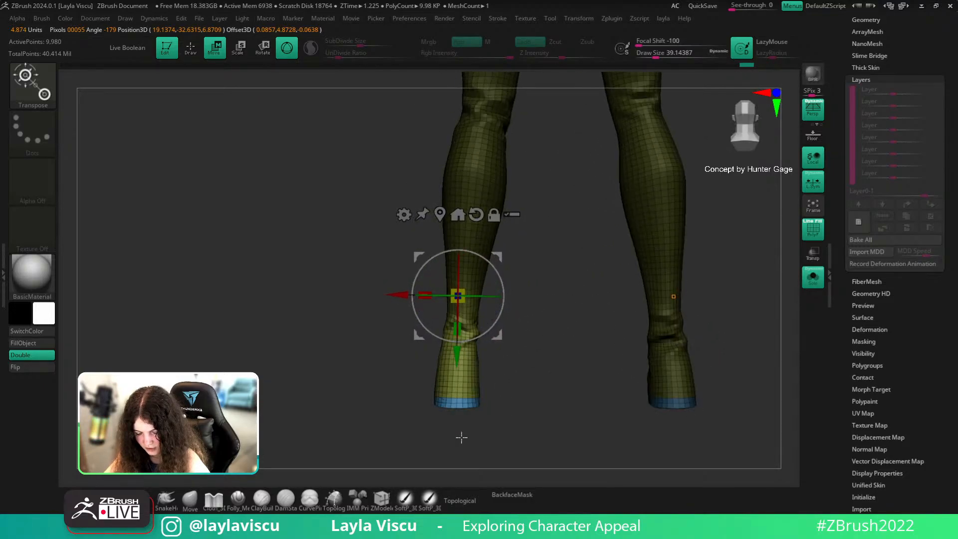
pyautogui.press('q')
pyautogui.keyDown('ctrl'); pyautogui.moveTo(342, 278); pyautogui.dragTo(528, 458); pyautogui.keyUp('ctrl')
pyautogui.keyDown('ctrl'); pyautogui.click(522, 356); pyautogui.keyUp('ctrl')
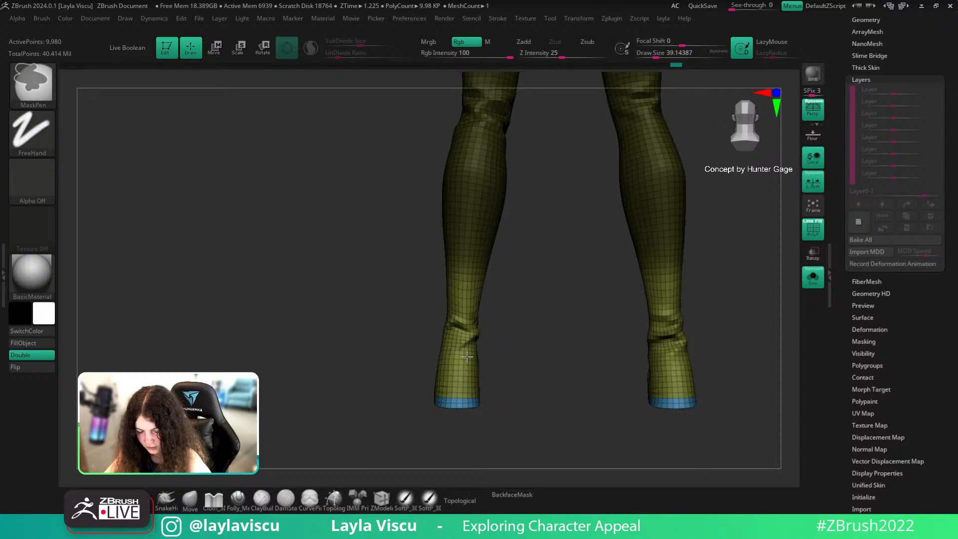
# Reset the gizmo orientation, scale the unmasked ankle cuffs slightly wider, and clear the mask
pyautogui.press('w')
pyautogui.click(476, 215)
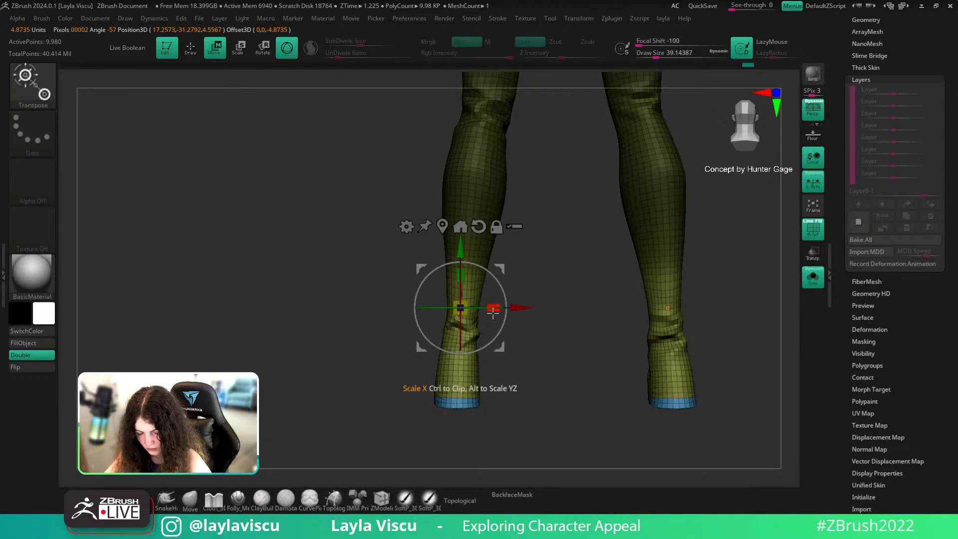
pyautogui.moveTo(550, 376); pyautogui.dragTo(603, 396)
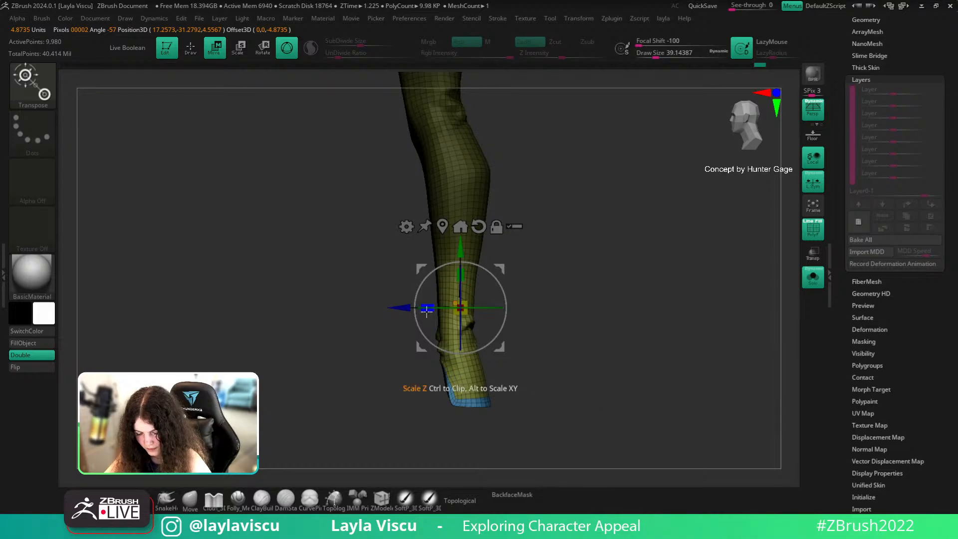
pyautogui.moveTo(684, 394); pyautogui.dragTo(495, 362)
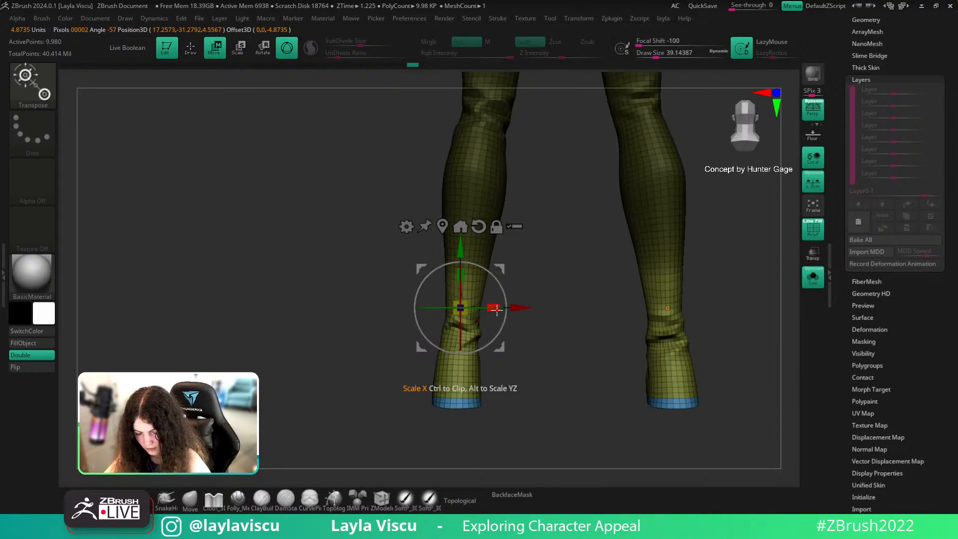
pyautogui.press('q')
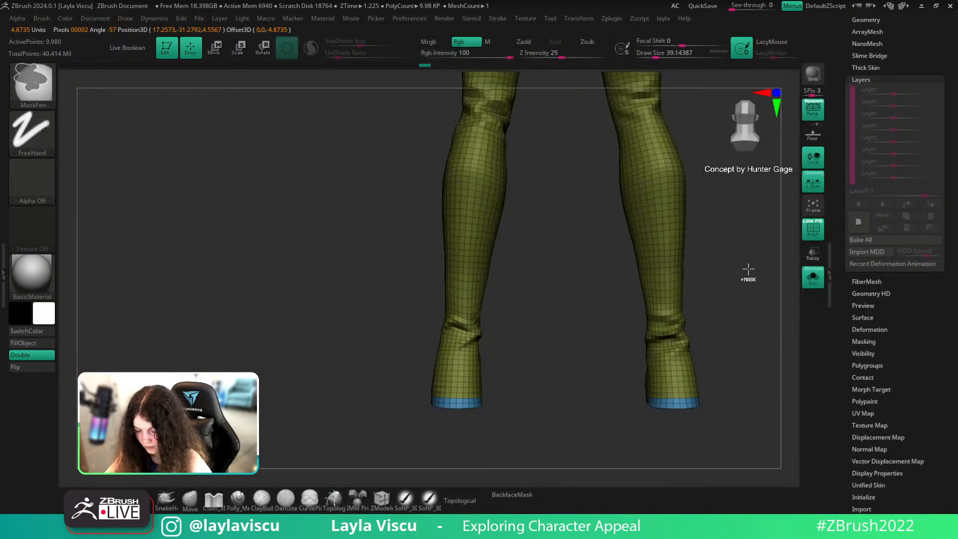
# Show the full character and reshape the leggings' ankle cuffs around the boot heels with the Move brush at about size 172
pyautogui.click(812, 277)
pyautogui.hotkey('shift', 'f')
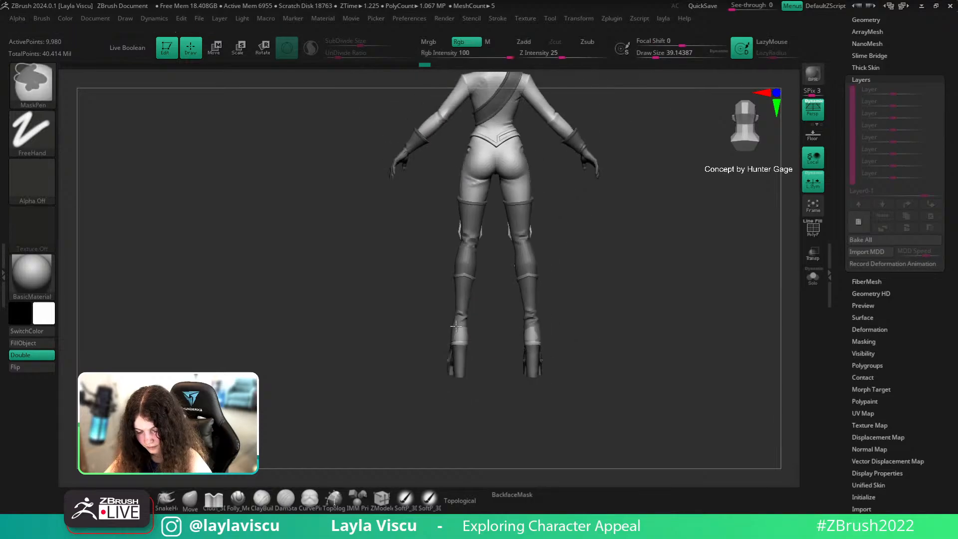
pyautogui.press('s')
pyautogui.press('b')
pyautogui.press('m')
pyautogui.press('v')
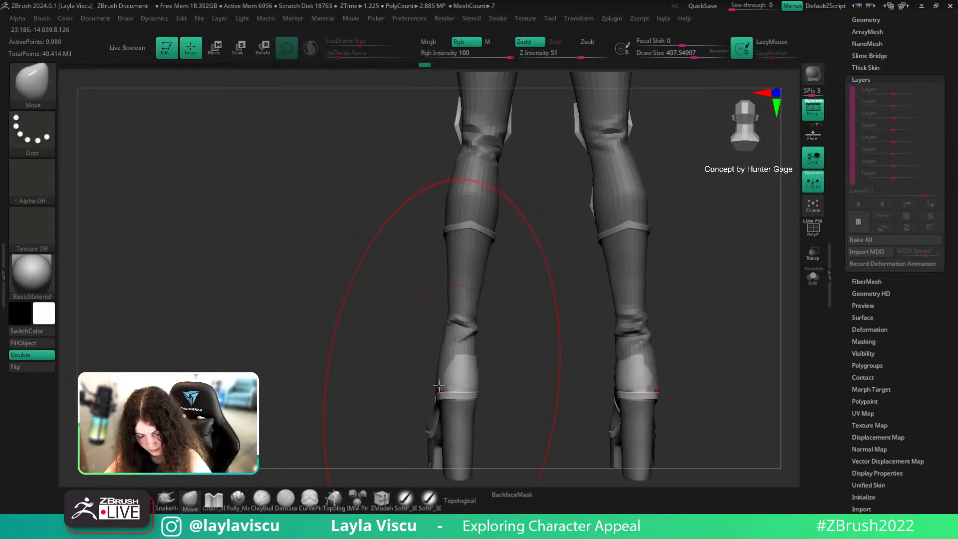
pyautogui.press('s')
pyautogui.moveTo(448, 385); pyautogui.dragTo(425, 383)
pyautogui.moveTo(499, 374); pyautogui.dragTo(469, 372, button='right')
pyautogui.press('s')
pyautogui.moveTo(464, 375)
pyautogui.mouseDown()
pyautogui.moveTo(474, 376)
pyautogui.moveTo(461, 379)
pyautogui.mouseUp()
pyautogui.moveTo(496, 374)
pyautogui.mouseDown(button='right')
pyautogui.moveTo(488, 386)
pyautogui.moveTo(541, 361)
pyautogui.moveTo(522, 354)
pyautogui.moveTo(456, 388)
pyautogui.mouseUp(button='right')
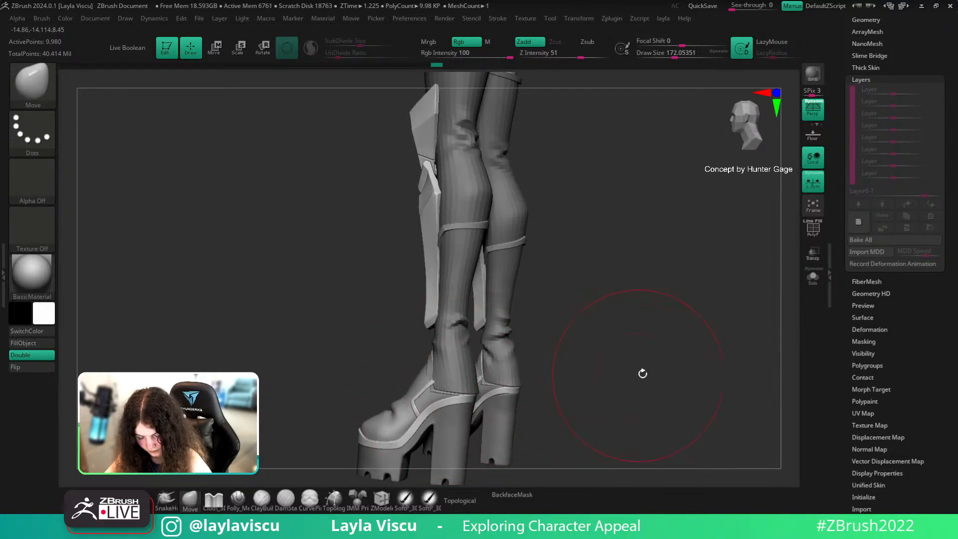
# Restore the leggings' higher subdivision and nudge their front edge against the boots with the Move brush at about size 145
pyautogui.moveTo(642, 373); pyautogui.dragTo(626, 269, button='right')
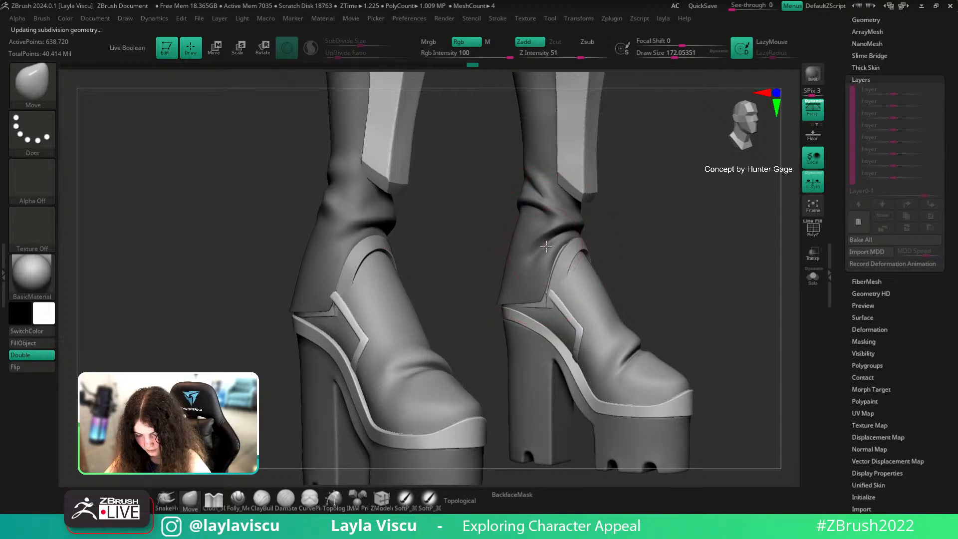
pyautogui.moveTo(667, 273)
pyautogui.keyDown('shift'); pyautogui.mouseDown(button='right')
pyautogui.moveTo(650, 302)
pyautogui.moveTo(614, 238)
pyautogui.mouseUp(button='right'); pyautogui.keyUp('shift')
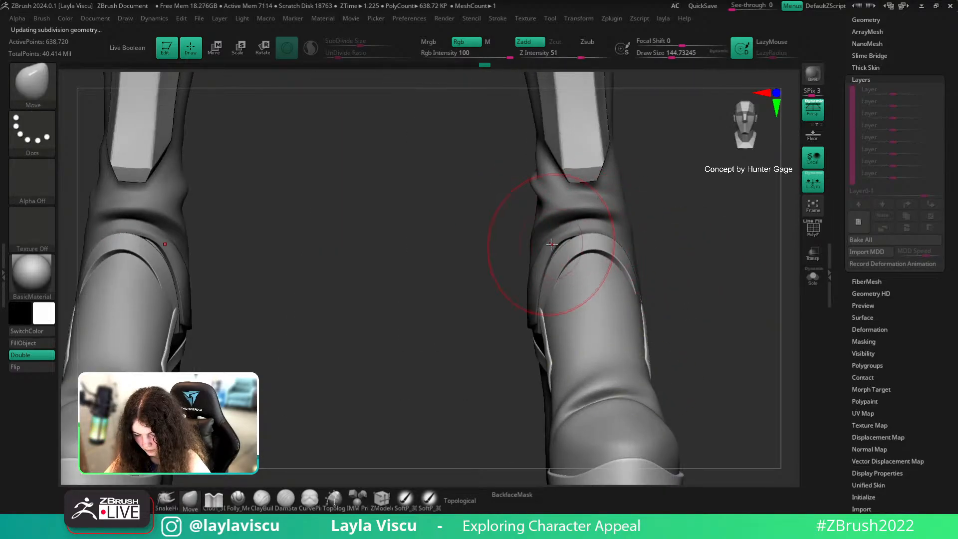
pyautogui.moveTo(551, 243); pyautogui.dragTo(557, 246)
pyautogui.moveTo(615, 243)
pyautogui.mouseDown(button='right')
pyautogui.moveTo(474, 242)
pyautogui.moveTo(690, 288)
pyautogui.moveTo(726, 323)
pyautogui.moveTo(624, 287)
pyautogui.moveTo(648, 282)
pyautogui.moveTo(637, 313)
pyautogui.moveTo(628, 298)
pyautogui.moveTo(619, 394)
pyautogui.mouseUp(button='right')
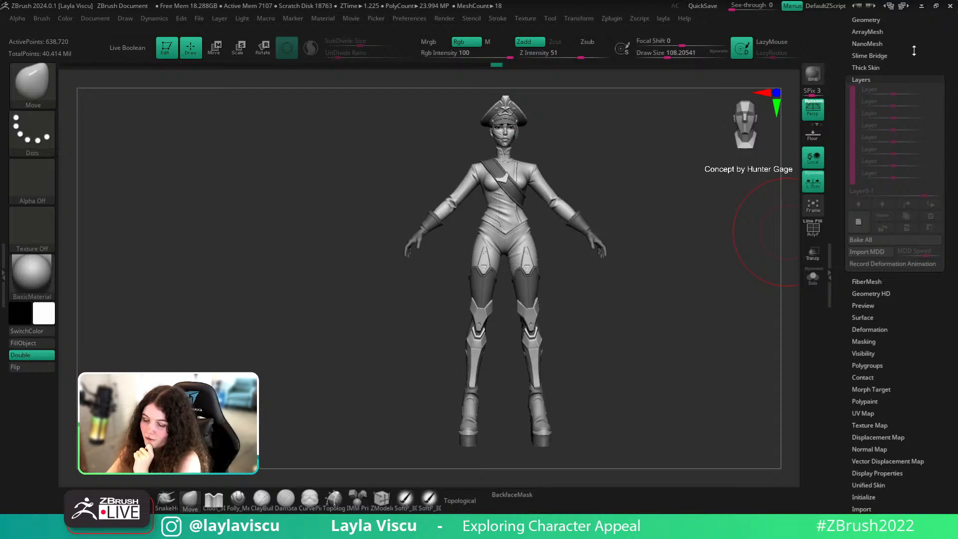
# Expand the subtool list of the character and reduce the brush's draw size to about 22
pyautogui.scroll(3, 908, 70)
pyautogui.click(873, 57)
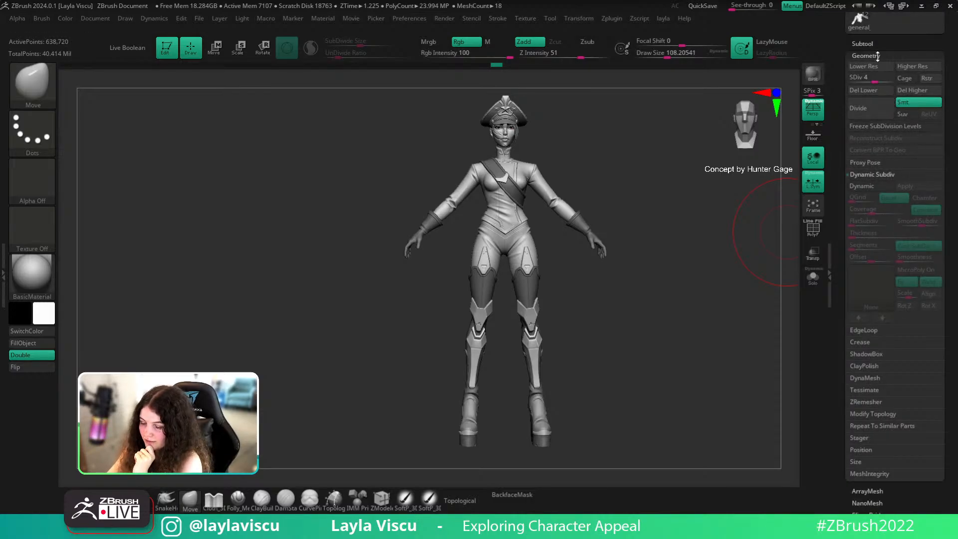
pyautogui.click(865, 45)
pyautogui.scroll(-3, 951, 245)
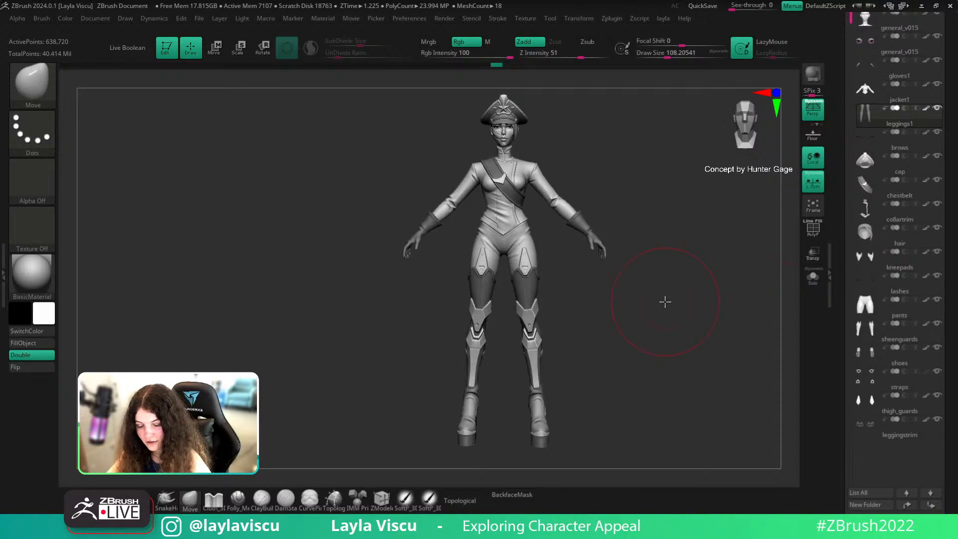
pyautogui.press('s')
pyautogui.moveTo(592, 292)
pyautogui.mouseDown()
pyautogui.moveTo(580, 293)
pyautogui.moveTo(602, 300)
pyautogui.moveTo(586, 306)
pyautogui.mouseUp()
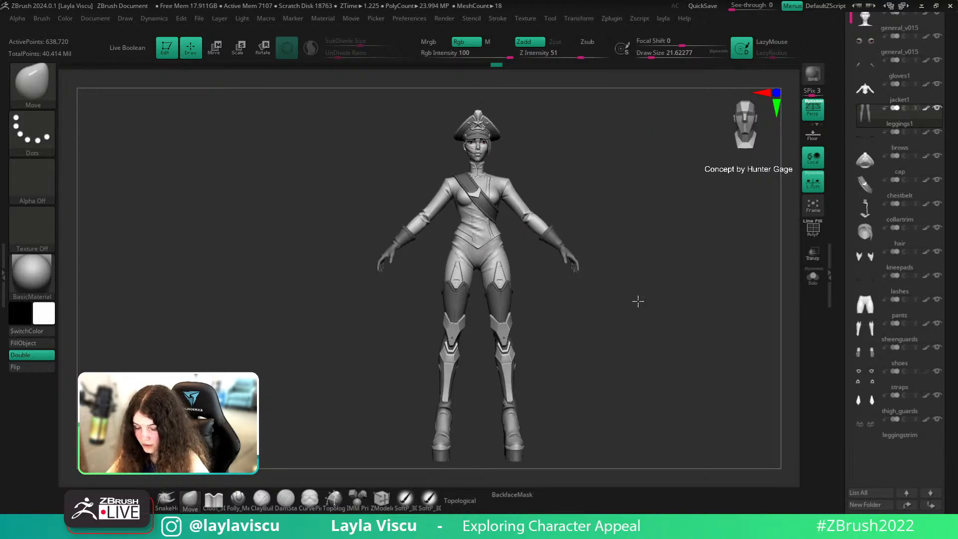
# Select the gloves and sculpt creases around the wrist with the Cloth_3DCW brush at a draw size of about 51, then 35
pyautogui.keyDown('alt'); pyautogui.moveTo(636, 299); pyautogui.dragTo(639, 352); pyautogui.keyUp('alt')
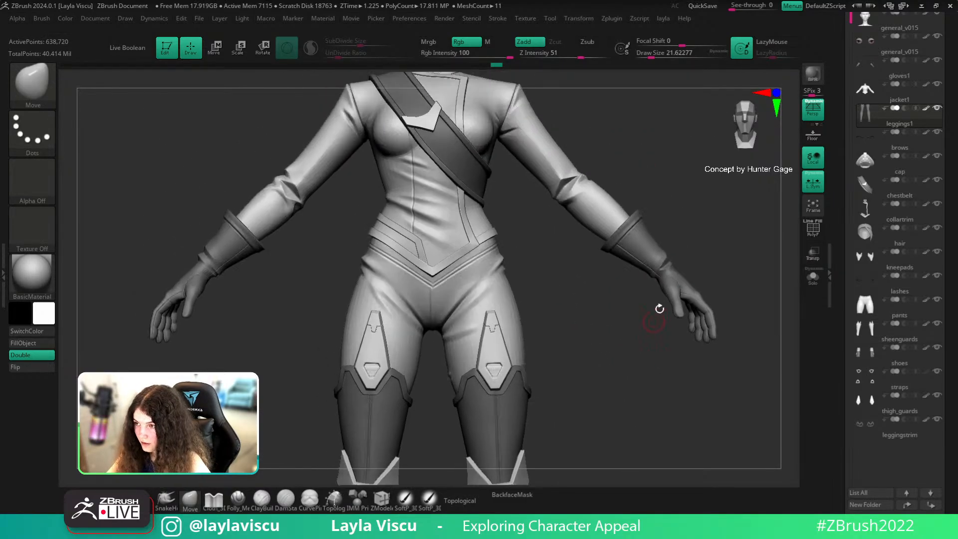
pyautogui.keyDown('alt'); pyautogui.click(655, 266); pyautogui.keyUp('alt')
pyautogui.moveTo(727, 261)
pyautogui.mouseDown()
pyautogui.moveTo(739, 224)
pyautogui.moveTo(718, 244)
pyautogui.mouseUp()
pyautogui.press('b')
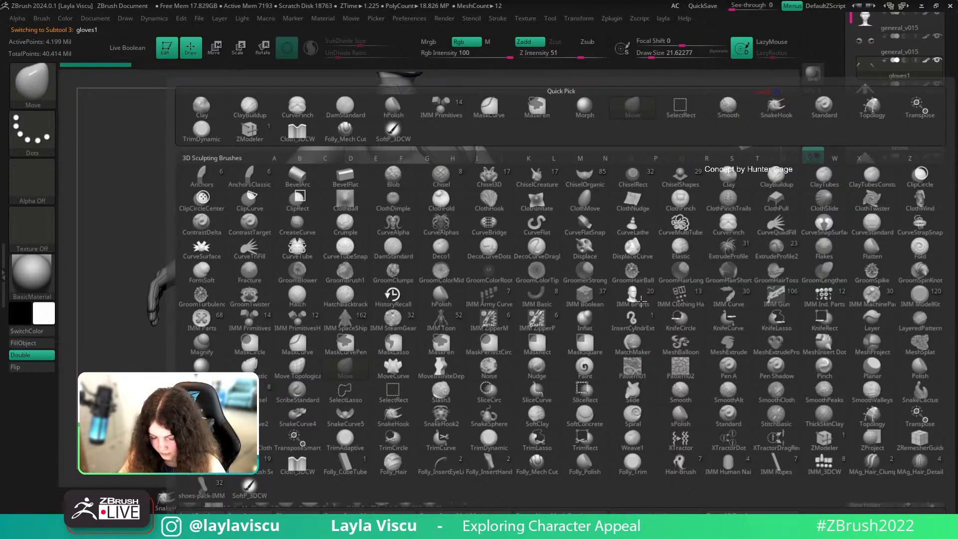
pyautogui.click(631, 292)
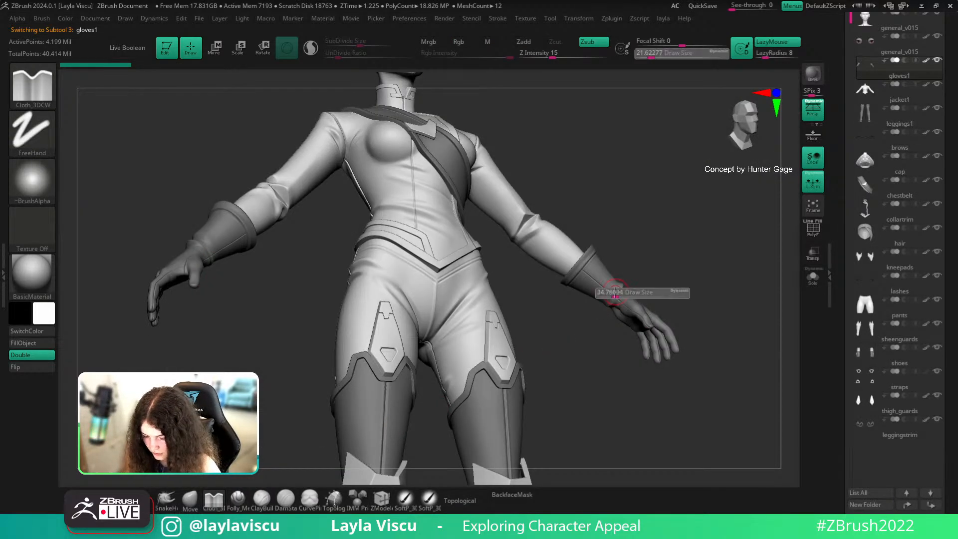
pyautogui.moveTo(620, 321)
pyautogui.mouseDown()
pyautogui.moveTo(627, 342)
pyautogui.moveTo(657, 257)
pyautogui.moveTo(605, 288)
pyautogui.moveTo(609, 280)
pyautogui.mouseUp()
pyautogui.press('s')
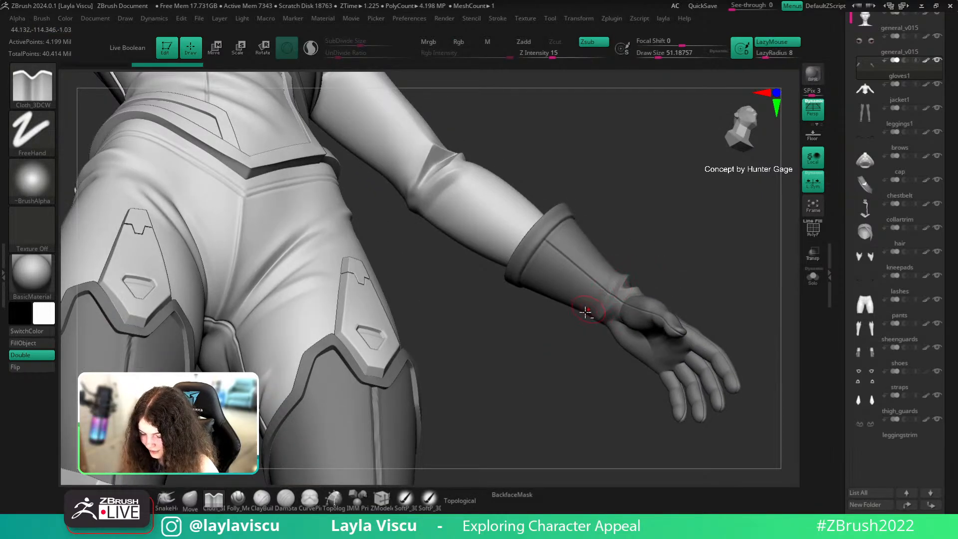
pyautogui.moveTo(660, 246)
pyautogui.mouseDown()
pyautogui.moveTo(617, 277)
pyautogui.moveTo(646, 250)
pyautogui.moveTo(708, 263)
pyautogui.mouseUp()
pyautogui.keyDown('ctrl'); pyautogui.moveTo(708, 263); pyautogui.dragTo(665, 291, button='right'); pyautogui.keyUp('ctrl')
pyautogui.keyDown('alt'); pyautogui.moveTo(682, 296); pyautogui.dragTo(748, 279); pyautogui.keyUp('alt')
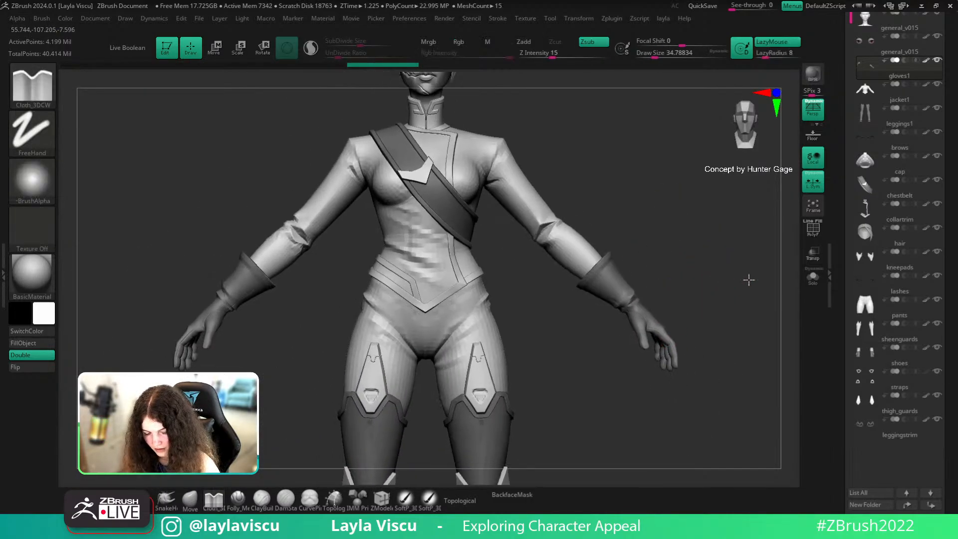
pyautogui.moveTo(659, 299)
pyautogui.keyDown('ctrl'); pyautogui.mouseDown(button='right')
pyautogui.moveTo(754, 280)
pyautogui.moveTo(654, 271)
pyautogui.mouseUp(button='right'); pyautogui.keyUp('ctrl')
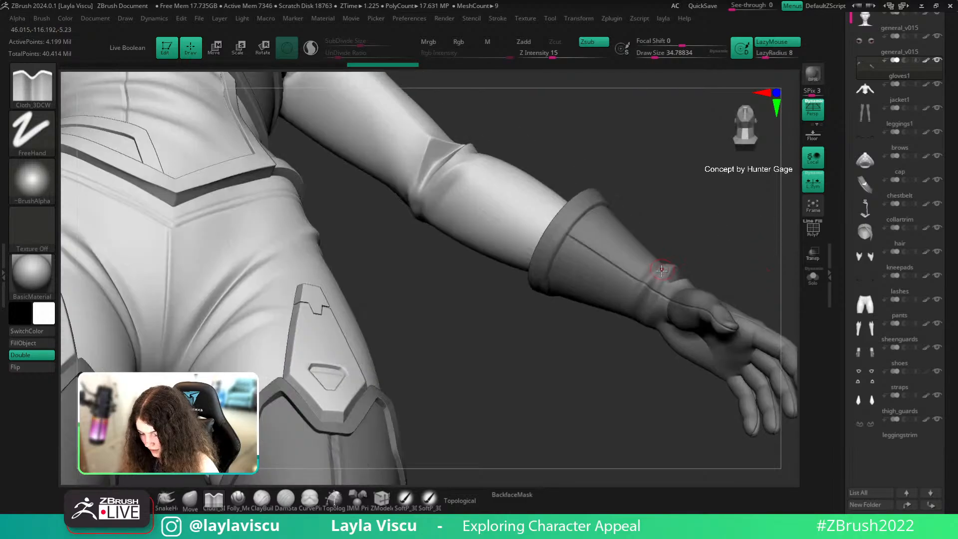
# Isolate the gloves, refine the wrist creases with the Cloth_3DCW brush at about size 27, and show the full character again
pyautogui.moveTo(617, 358); pyautogui.dragTo(658, 261, button='right')
pyautogui.click(813, 286)
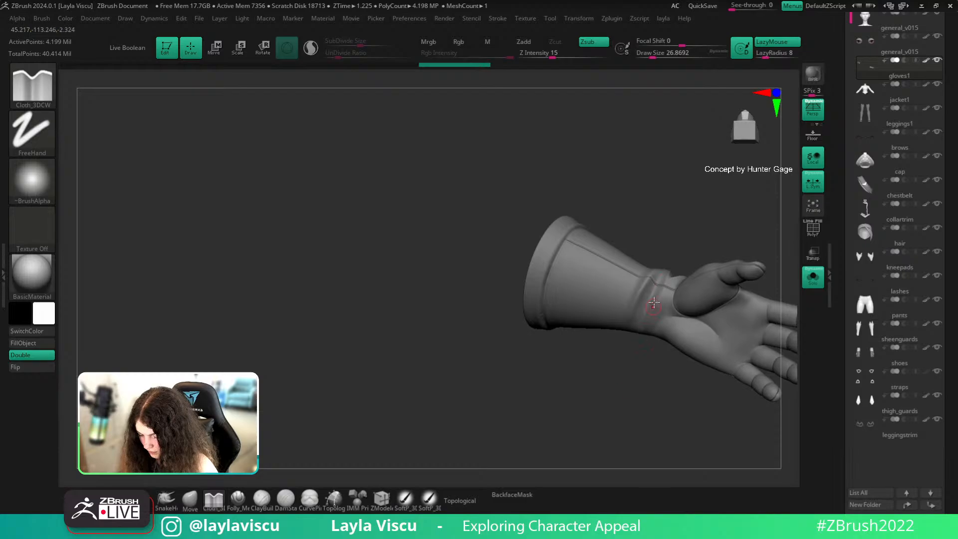
pyautogui.moveTo(715, 240); pyautogui.dragTo(690, 254, button='right')
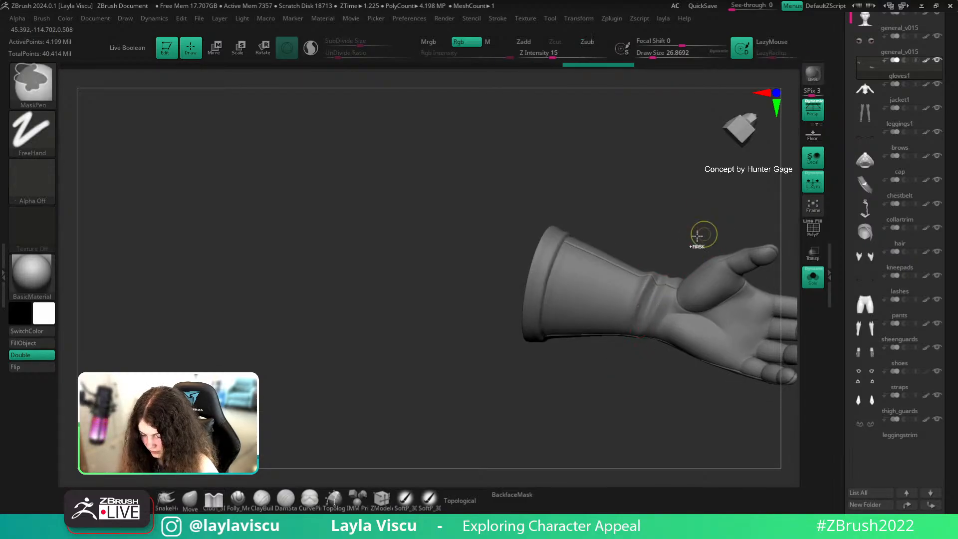
pyautogui.moveTo(699, 229)
pyautogui.keyDown('shift'); pyautogui.mouseDown(button='right')
pyautogui.moveTo(675, 278)
pyautogui.moveTo(816, 288)
pyautogui.mouseUp(button='right'); pyautogui.keyUp('shift')
pyautogui.click(813, 277)
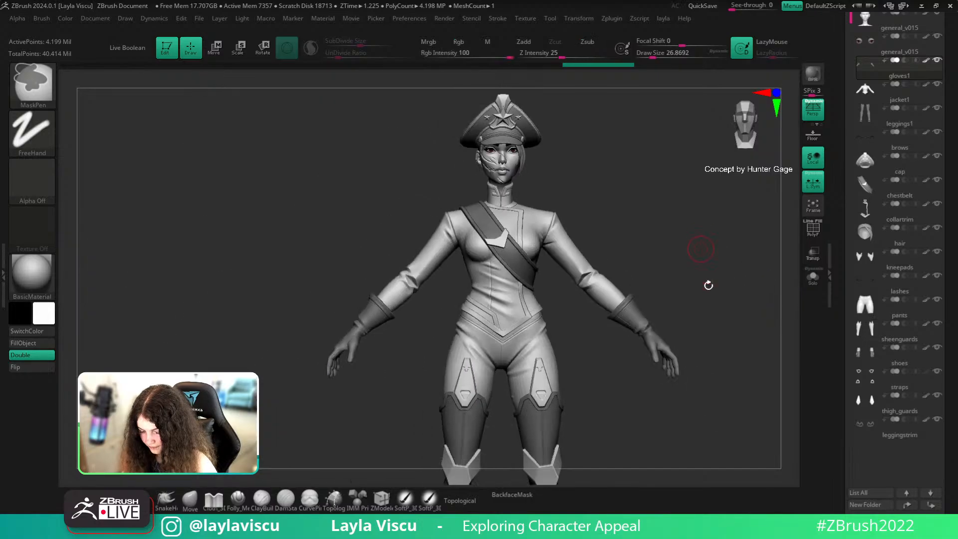
# Switch the sculpting brush to ClothNudge
pyautogui.moveTo(713, 306)
pyautogui.keyDown('alt'); pyautogui.mouseDown(button='right')
pyautogui.moveTo(741, 303)
pyautogui.moveTo(747, 314)
pyautogui.mouseUp(button='right'); pyautogui.keyUp('alt')
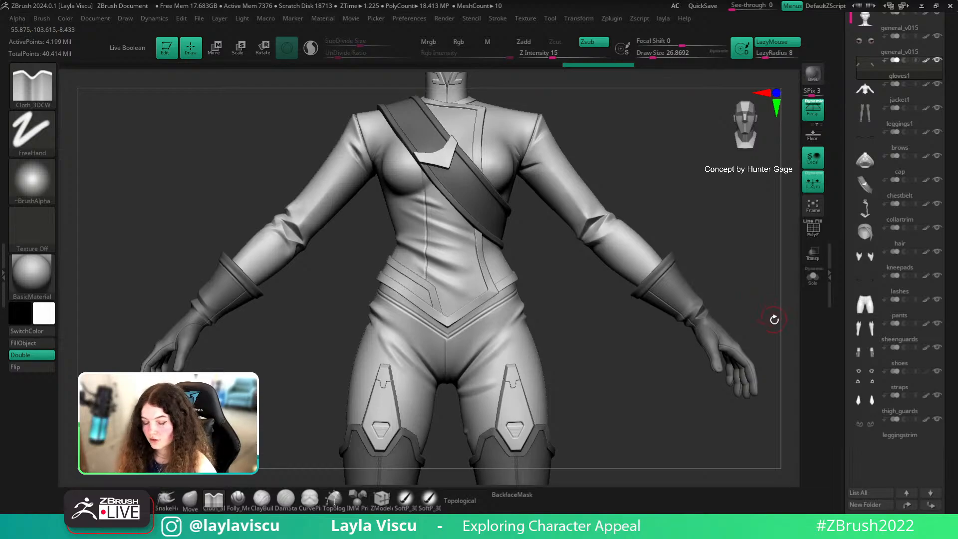
pyautogui.keyDown('alt'); pyautogui.moveTo(773, 321); pyautogui.dragTo(807, 246); pyautogui.keyUp('alt')
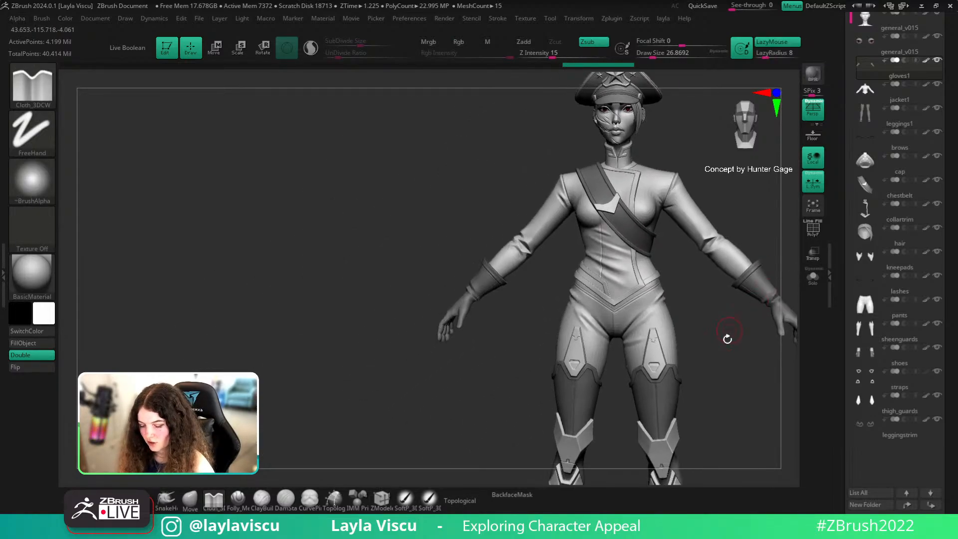
pyautogui.keyDown('alt'); pyautogui.moveTo(727, 345); pyautogui.dragTo(719, 372); pyautogui.keyUp('alt')
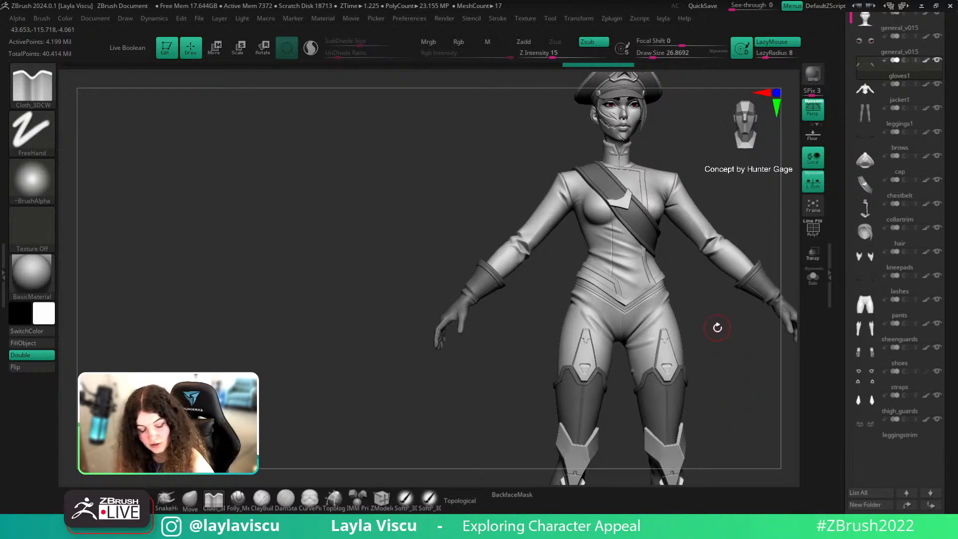
pyautogui.press('b')
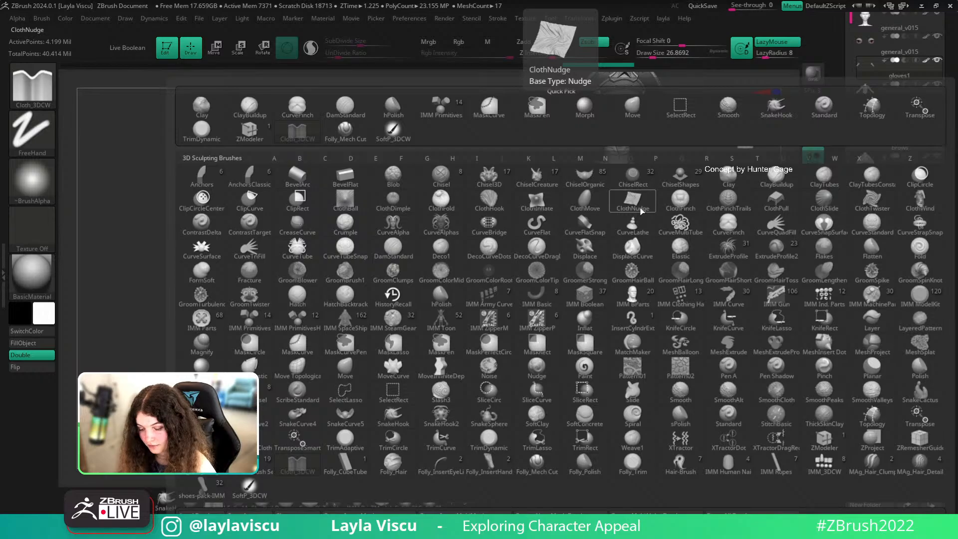
pyautogui.press('s')
pyautogui.press('m')
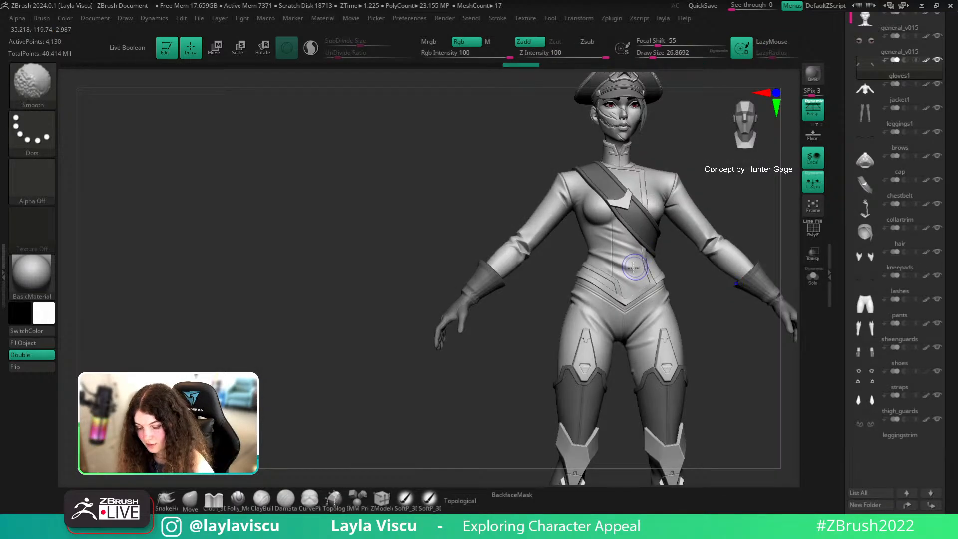
pyautogui.press('shift')
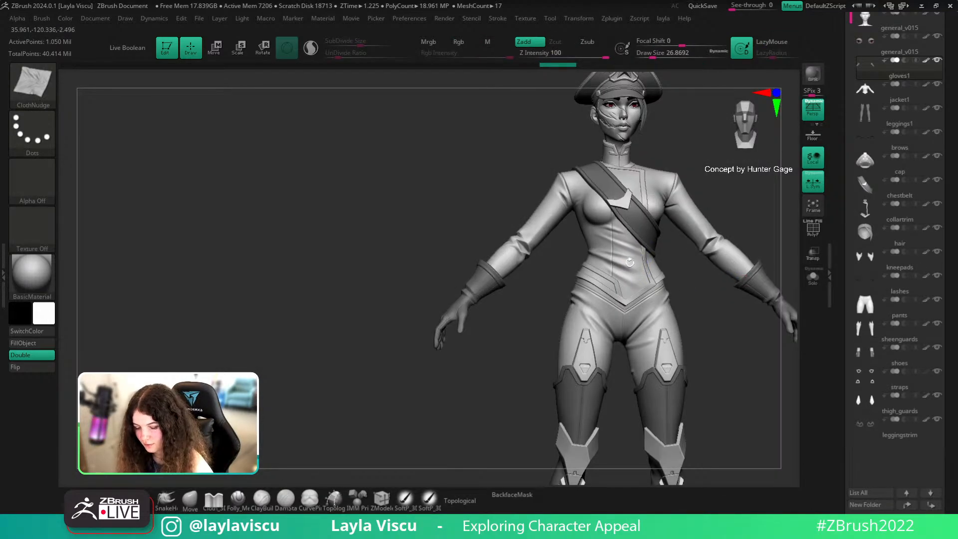
# Select the jacket at a lower subdivision level and enlarge the draw size to about 116
pyautogui.keyDown('alt'); pyautogui.click(630, 268); pyautogui.keyUp('alt')
pyautogui.hotkey('shift', 'd')
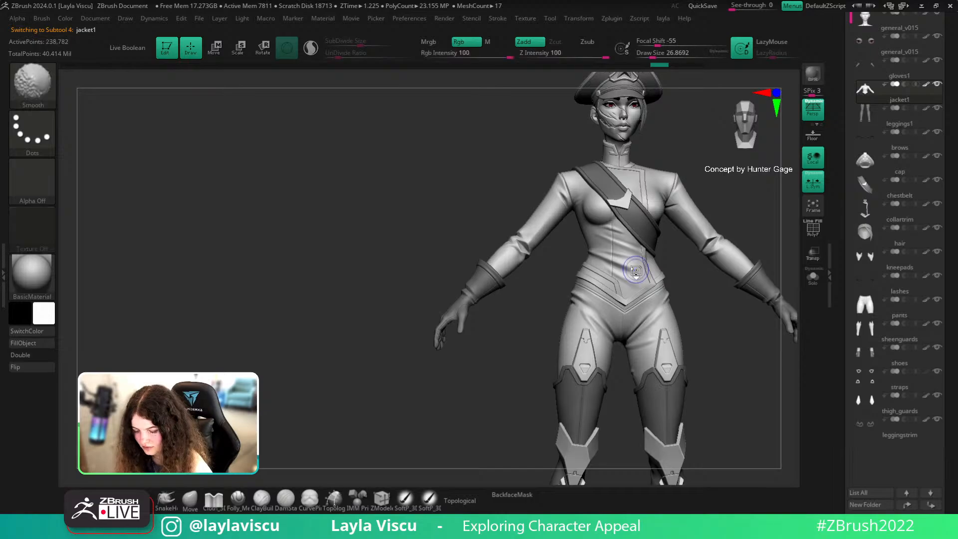
pyautogui.press('s')
pyautogui.click(646, 260)
pyautogui.press('d')
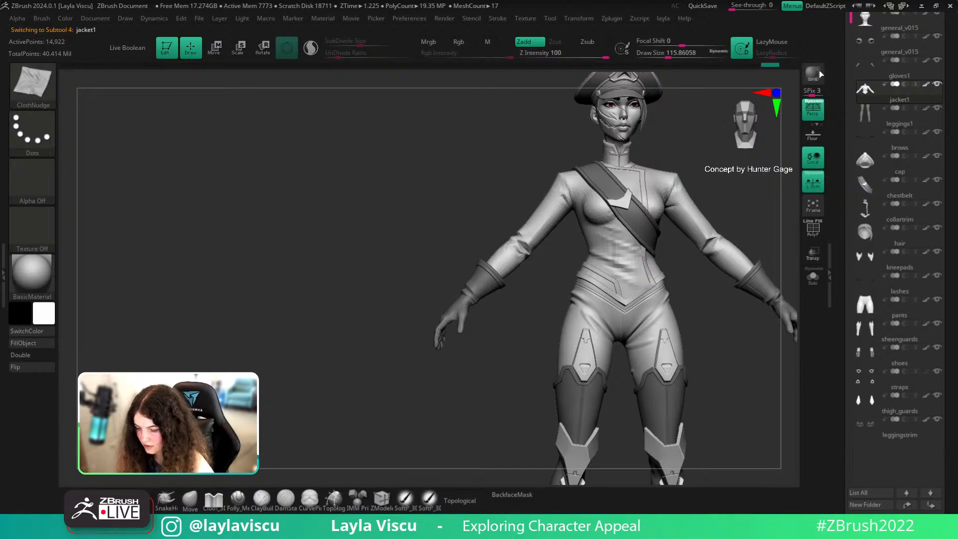
# Isolate the jacket and try to nudge its waist with the ClothNudge brush at about size 71
pyautogui.keyDown('alt'); pyautogui.moveTo(690, 275); pyautogui.dragTo(609, 295); pyautogui.keyUp('alt')
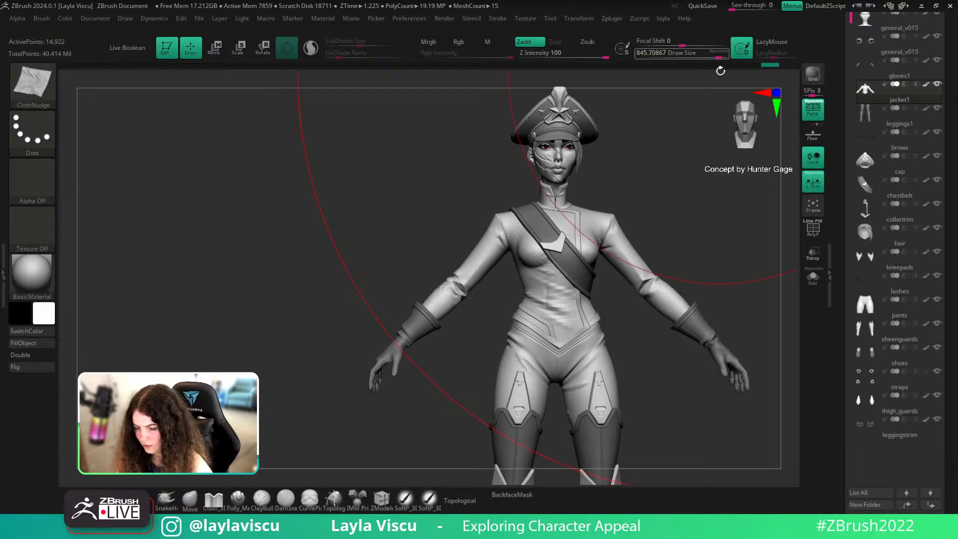
pyautogui.press('s')
pyautogui.moveTo(550, 266); pyautogui.dragTo(532, 266)
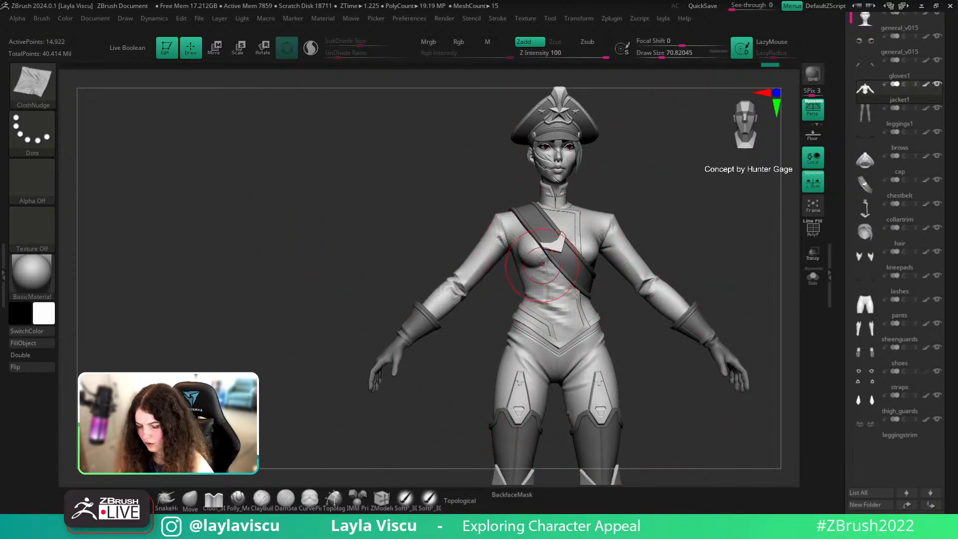
pyautogui.click(812, 277)
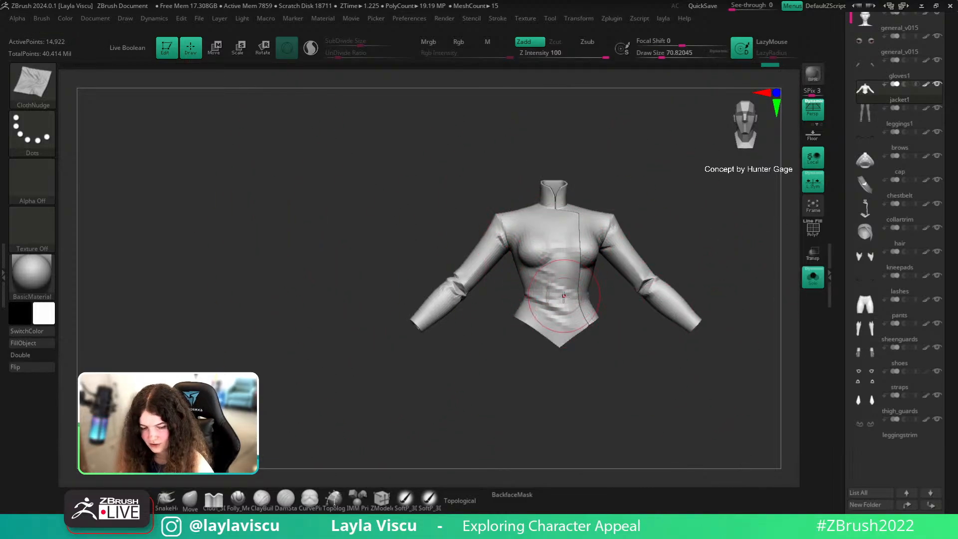
pyautogui.keyDown('ctrl'); pyautogui.moveTo(569, 311); pyautogui.dragTo(569, 299, button='right'); pyautogui.keyUp('ctrl')
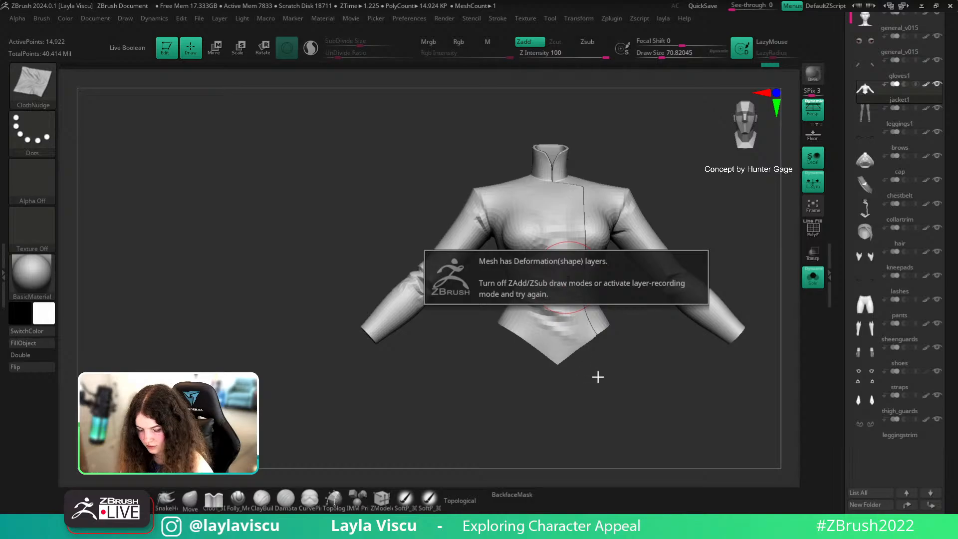
# Add a new recording layer to the jacket
pyautogui.scroll(-10, 865, 284)
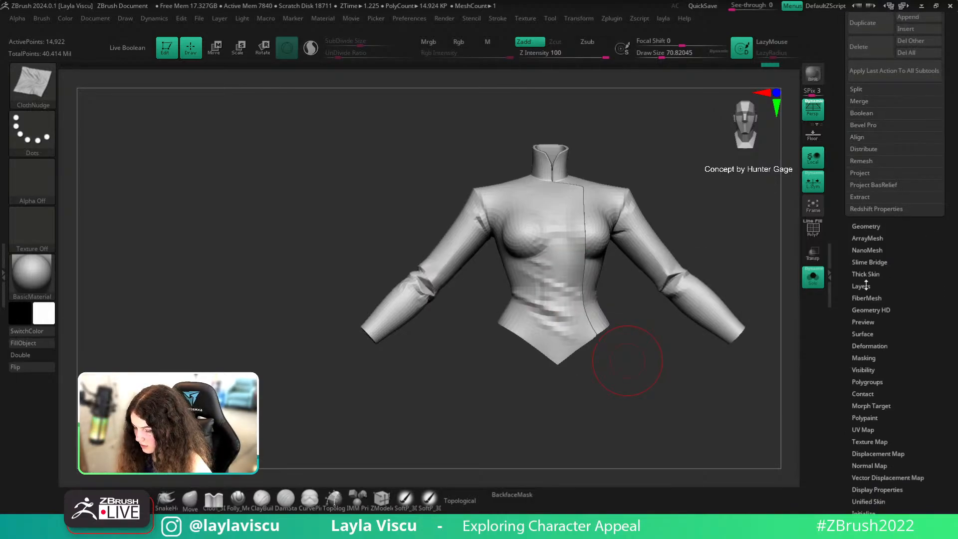
pyautogui.click(861, 285)
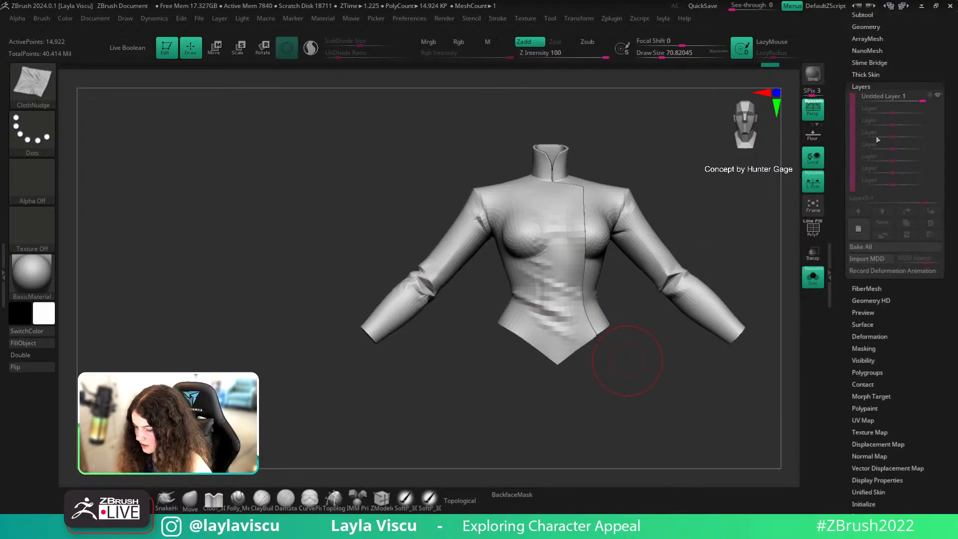
pyautogui.click(858, 229)
# Try ClothNudge strokes on the jacket's front at draw sizes up to about 107 and undo them
pyautogui.press('s')
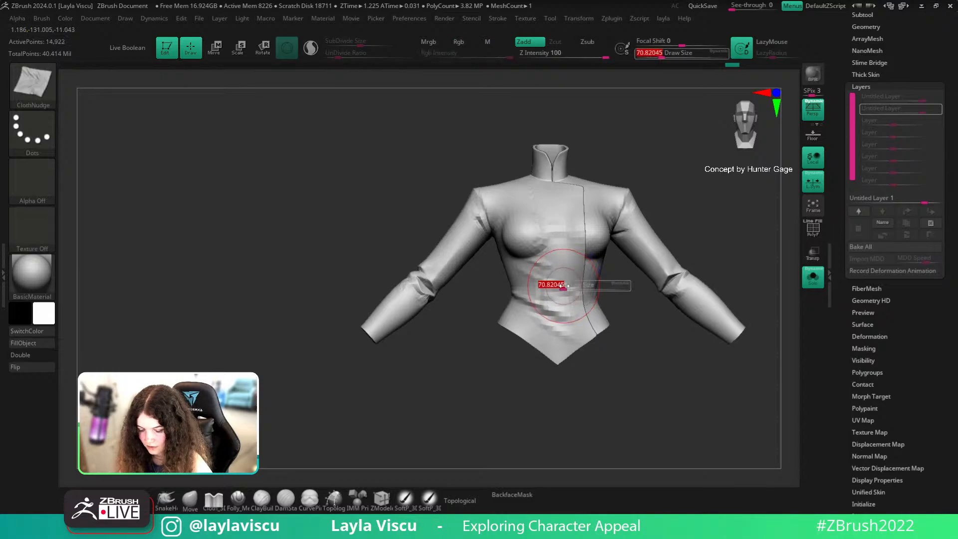
pyautogui.moveTo(564, 286); pyautogui.dragTo(566, 283)
pyautogui.press('s')
pyautogui.keyDown('ctrl'); pyautogui.moveTo(563, 277); pyautogui.dragTo(561, 303, button='right'); pyautogui.keyUp('ctrl')
pyautogui.press('s')
pyautogui.moveTo(567, 278)
pyautogui.mouseDown()
pyautogui.moveTo(557, 284)
pyautogui.moveTo(567, 298)
pyautogui.mouseUp()
pyautogui.hotkey('ctrl', 'z')
pyautogui.hotkey('ctrl', 'z')
pyautogui.hotkey('ctrl', 'z')
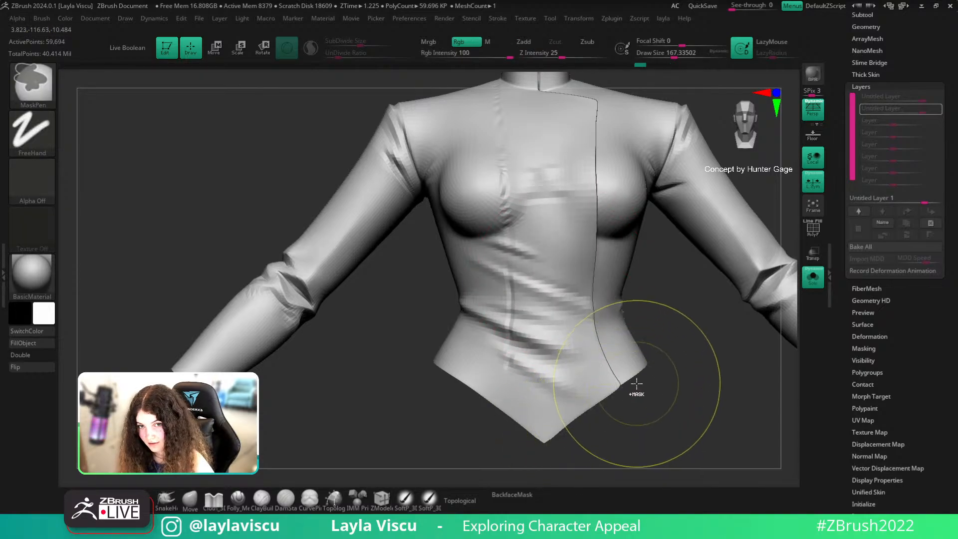
# Try wider ClothNudge strokes across the jacket's lower front, enlarging the draw size to about 251, and undo them
pyautogui.moveTo(548, 359)
pyautogui.mouseDown()
pyautogui.moveTo(536, 366)
pyautogui.moveTo(577, 368)
pyautogui.mouseUp()
pyautogui.hotkey('ctrl', 'z')
pyautogui.hotkey('ctrl', 'z')
pyautogui.hotkey('ctrl', 'z')
pyautogui.press('s')
pyautogui.moveTo(547, 382); pyautogui.dragTo(558, 359)
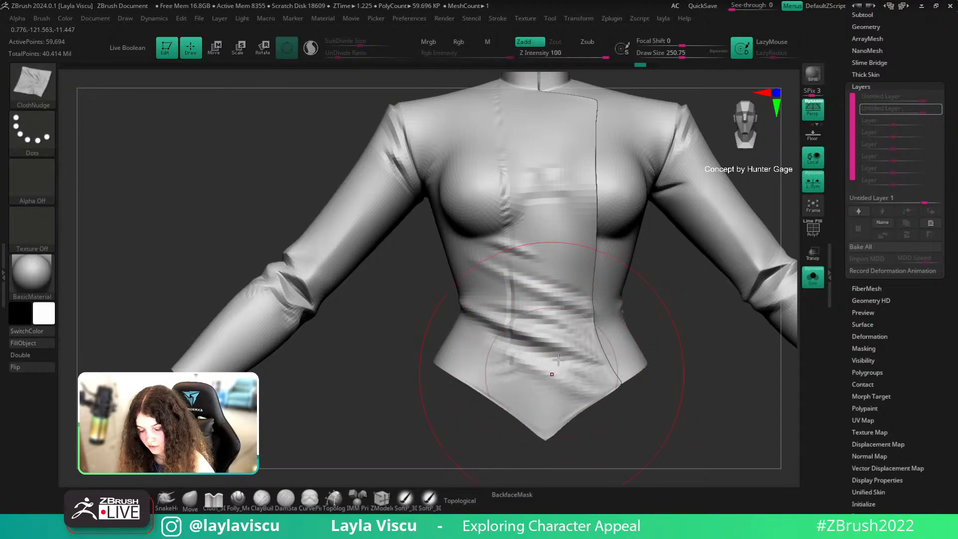
pyautogui.hotkey('ctrl', 'z')
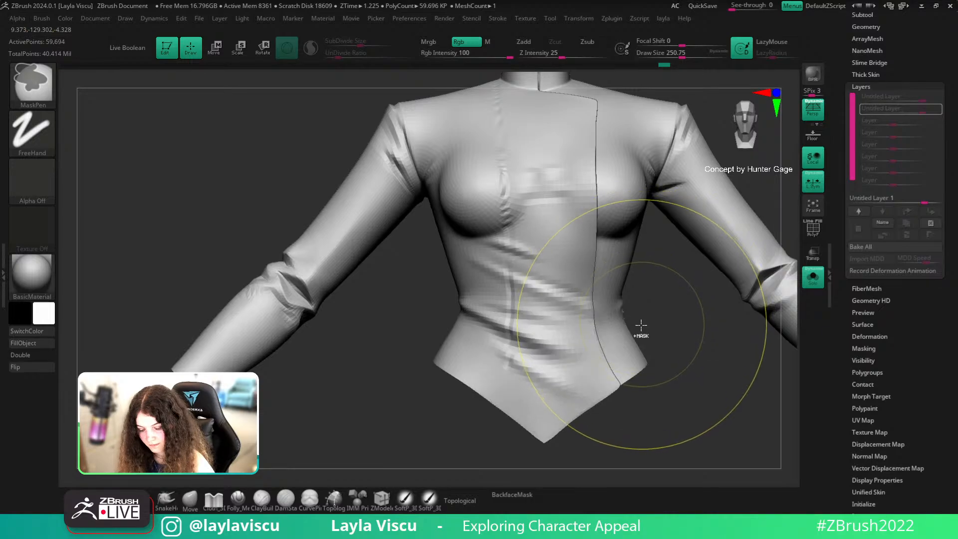
# Nudge the jacket's waist folds with the ClothNudge brush at about size 311 and restore the jacket's highest subdivision level
pyautogui.press('s')
pyautogui.moveTo(554, 274); pyautogui.dragTo(560, 274)
pyautogui.moveTo(553, 285); pyautogui.dragTo(553, 273)
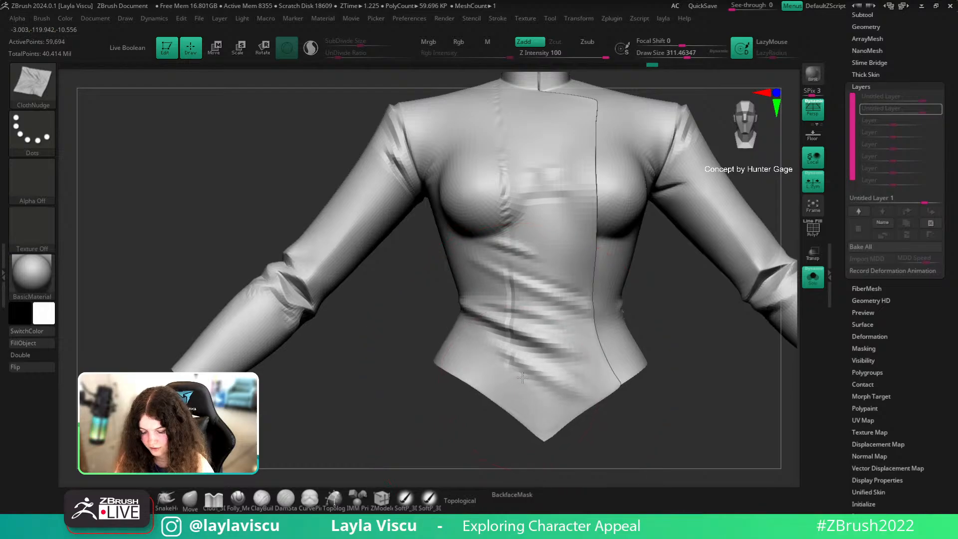
pyautogui.keyDown('ctrl'); pyautogui.moveTo(563, 258); pyautogui.dragTo(545, 214, button='right'); pyautogui.keyUp('ctrl')
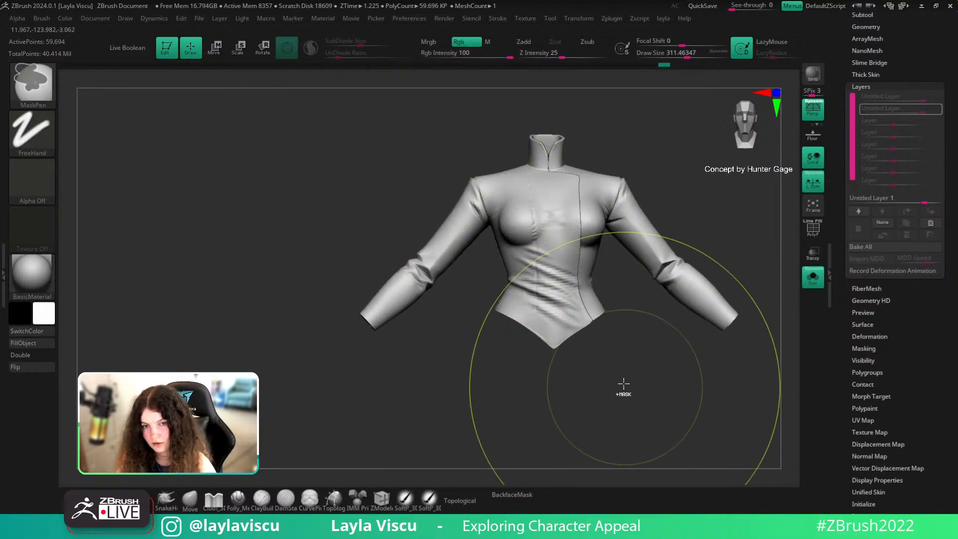
pyautogui.keyDown('ctrl'); pyautogui.moveTo(623, 387); pyautogui.dragTo(634, 402, button='right'); pyautogui.keyUp('ctrl')
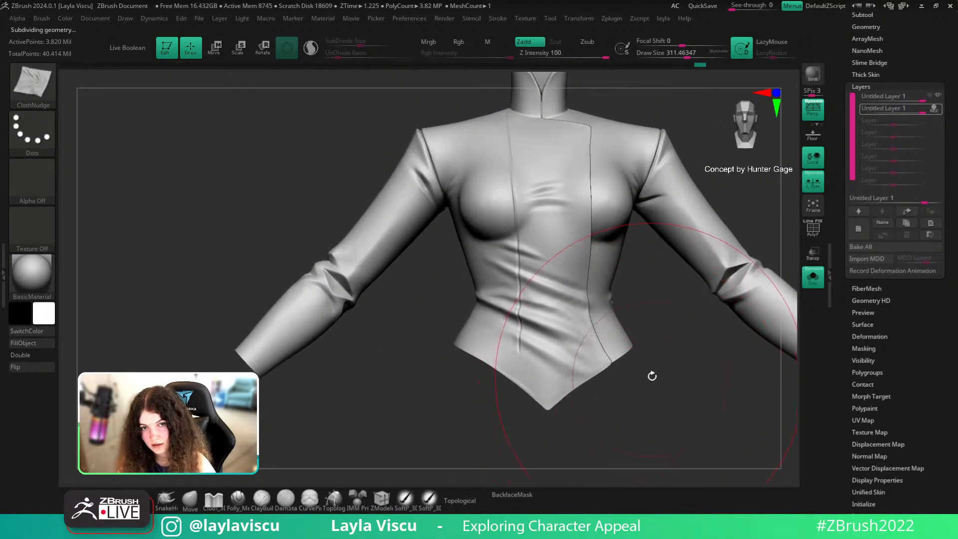
# Stop recording on the jacket's new layer and show the full character again
pyautogui.moveTo(652, 375)
pyautogui.mouseDown()
pyautogui.moveTo(641, 381)
pyautogui.moveTo(658, 386)
pyautogui.mouseUp()
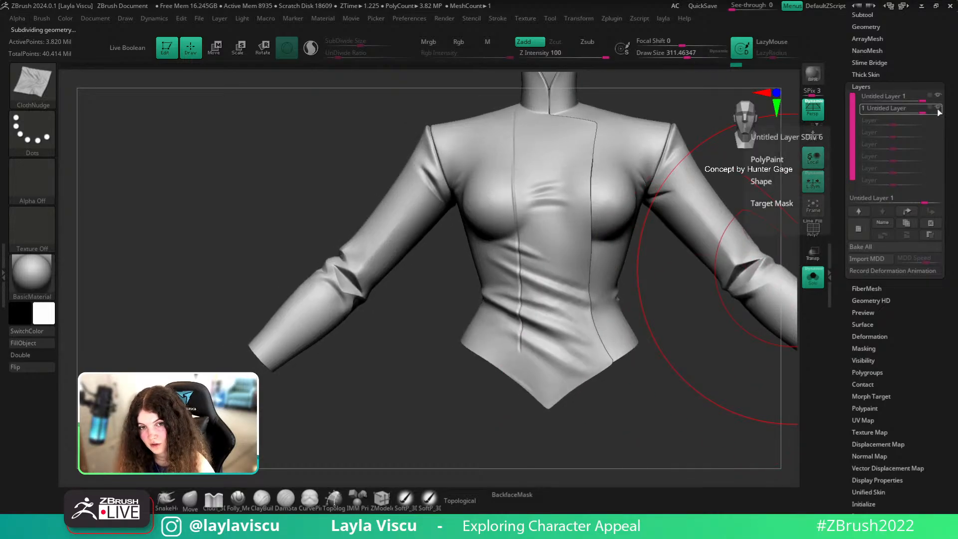
pyautogui.keyDown('alt'); pyautogui.moveTo(744, 363); pyautogui.dragTo(695, 380); pyautogui.keyUp('alt')
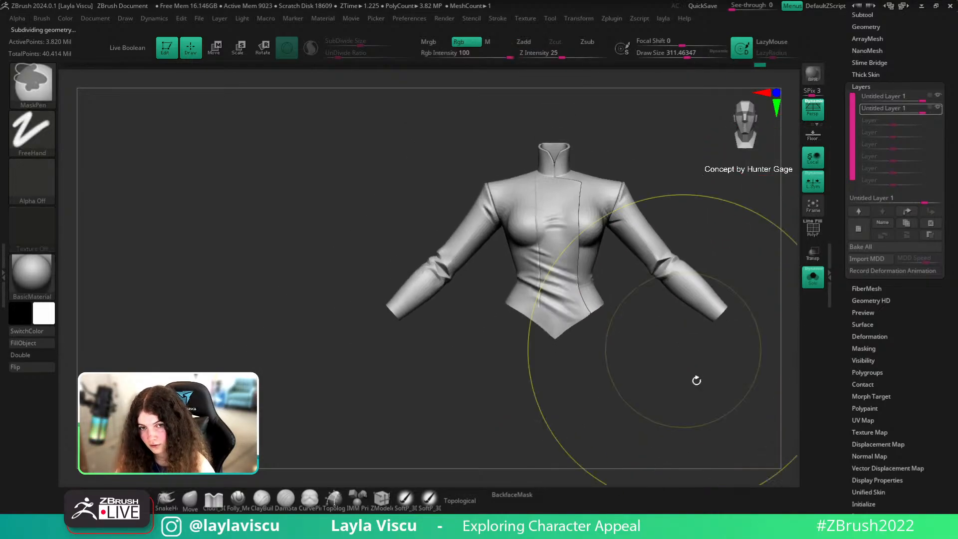
pyautogui.click(815, 285)
# Reduce the draw size to about 33 and toggle the new jacket layer's visibility to compare the waist folds
pyautogui.moveTo(755, 338)
pyautogui.keyDown('ctrl'); pyautogui.mouseDown(button='right')
pyautogui.moveTo(737, 323)
pyautogui.moveTo(767, 305)
pyautogui.mouseUp(button='right'); pyautogui.keyUp('ctrl')
pyautogui.keyDown('ctrl'); pyautogui.moveTo(662, 350); pyautogui.dragTo(644, 413, button='right'); pyautogui.keyUp('ctrl')
pyautogui.press('s')
pyautogui.moveTo(618, 293); pyautogui.dragTo(584, 300)
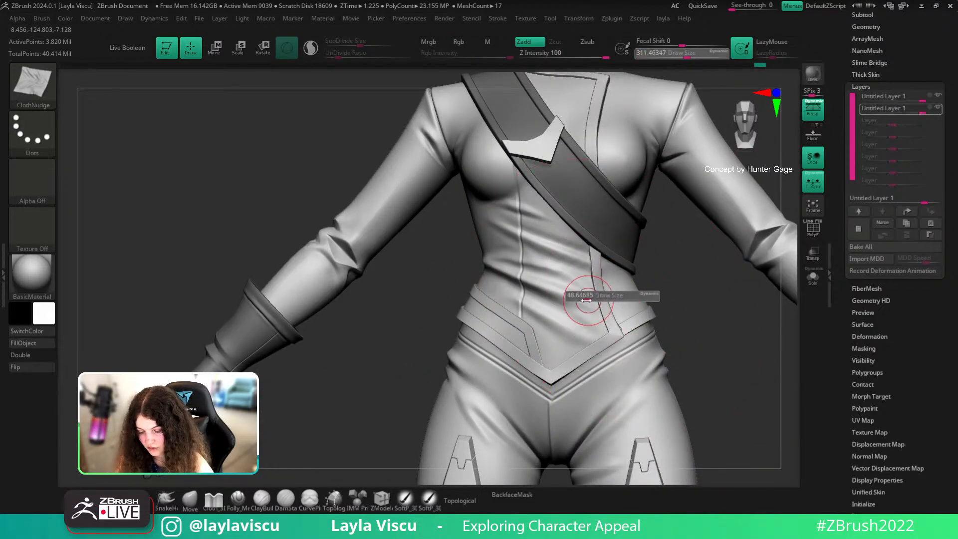
pyautogui.moveTo(695, 296)
pyautogui.keyDown('ctrl'); pyautogui.mouseDown(button='right')
pyautogui.moveTo(671, 279)
pyautogui.moveTo(691, 229)
pyautogui.mouseUp(button='right'); pyautogui.keyUp('ctrl')
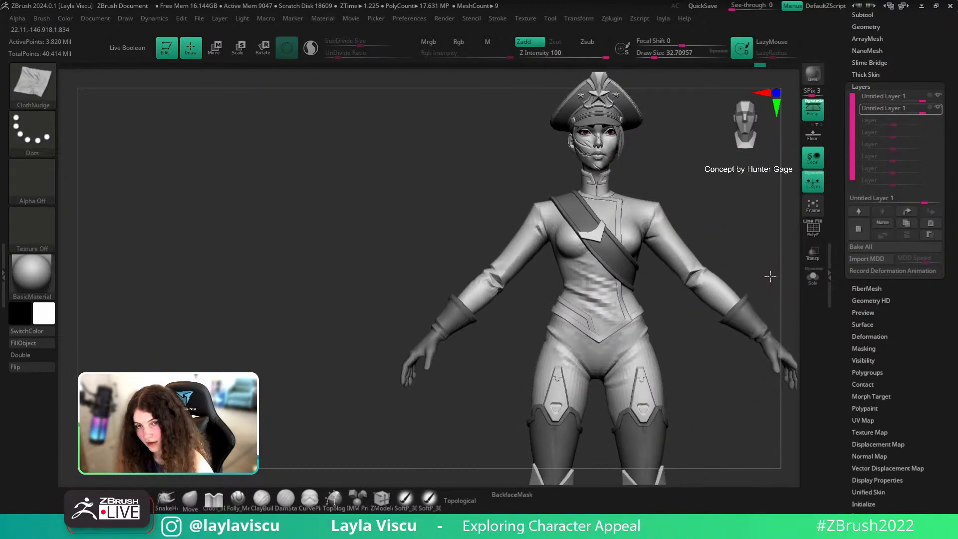
pyautogui.click(938, 110)
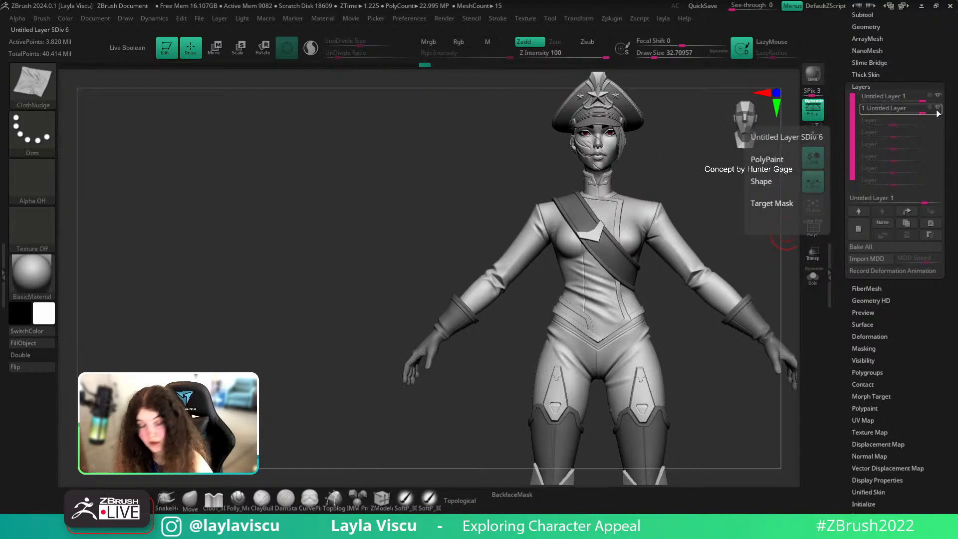
# Start recording on the jacket's second layer and smooth the waist folds below the sash at a draw size of about 23
pyautogui.keyDown('ctrl'); pyautogui.moveTo(616, 297); pyautogui.dragTo(629, 364, button='right'); pyautogui.keyUp('ctrl')
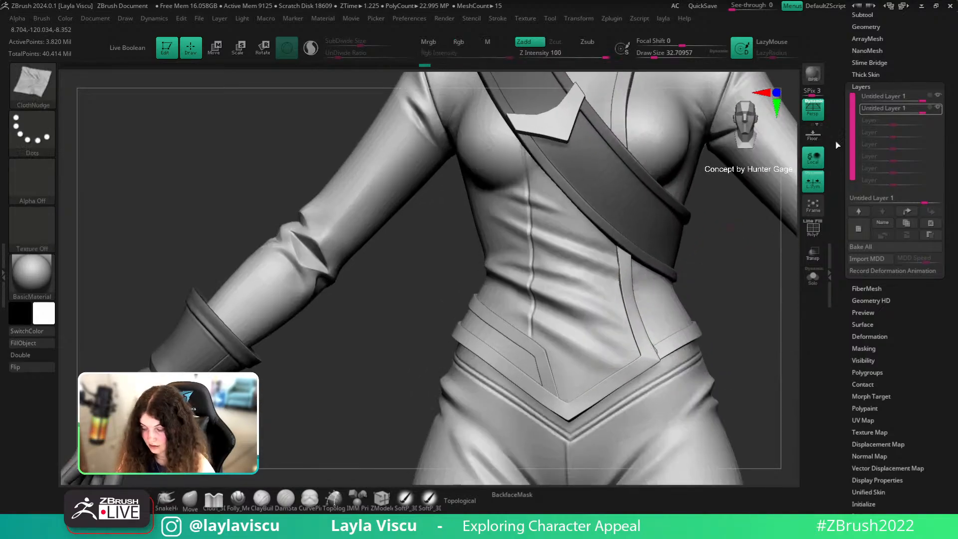
pyautogui.click(930, 112)
pyautogui.press('shift')
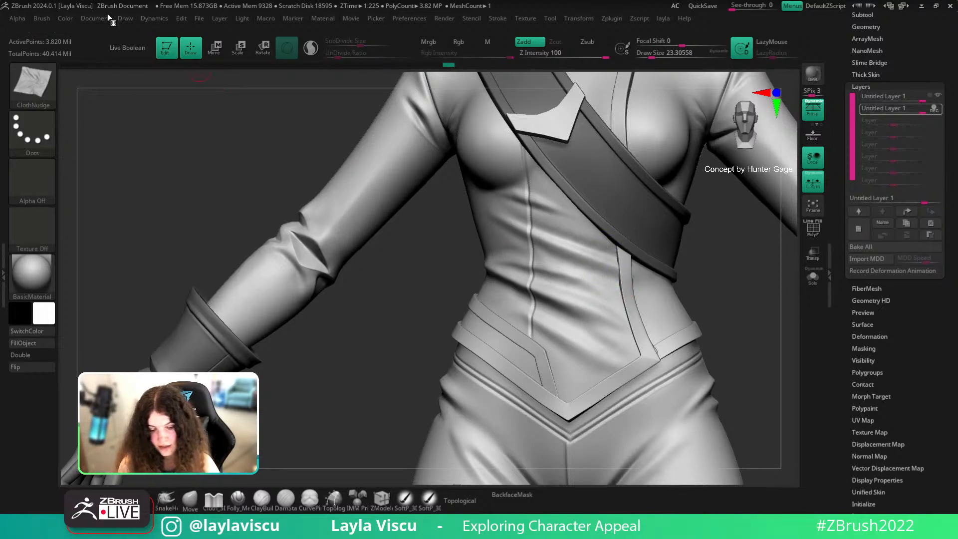
pyautogui.click(153, 20)
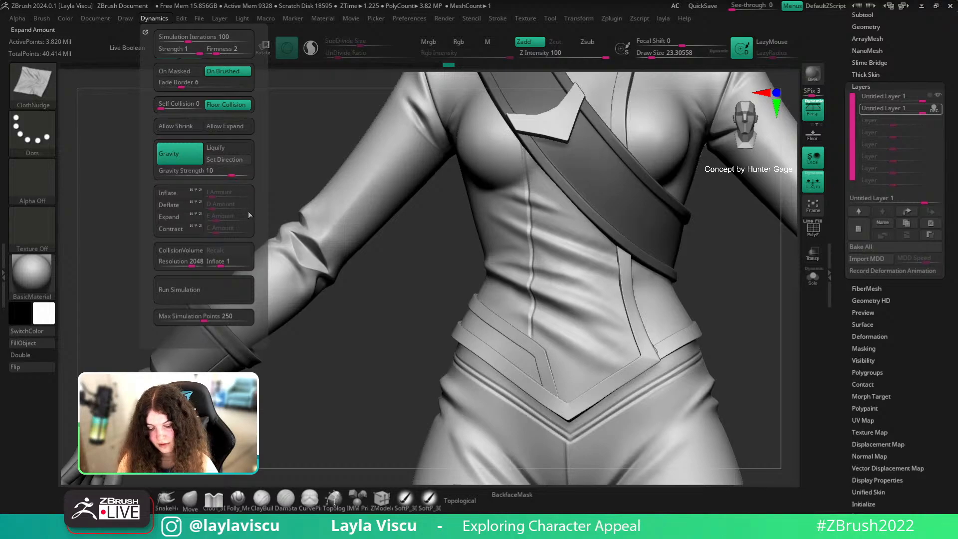
pyautogui.press('shift')
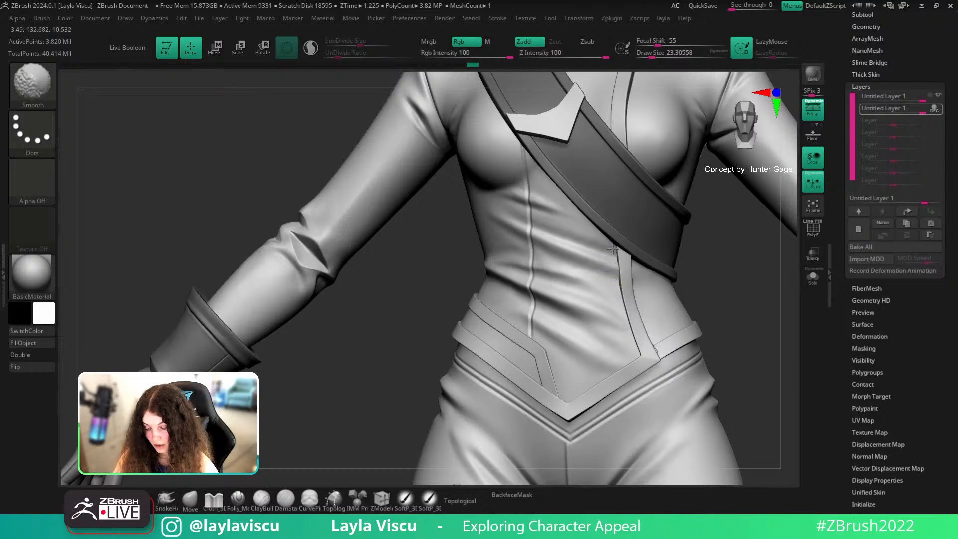
pyautogui.keyDown('shift'); pyautogui.moveTo(773, 365); pyautogui.dragTo(767, 367); pyautogui.keyUp('shift')
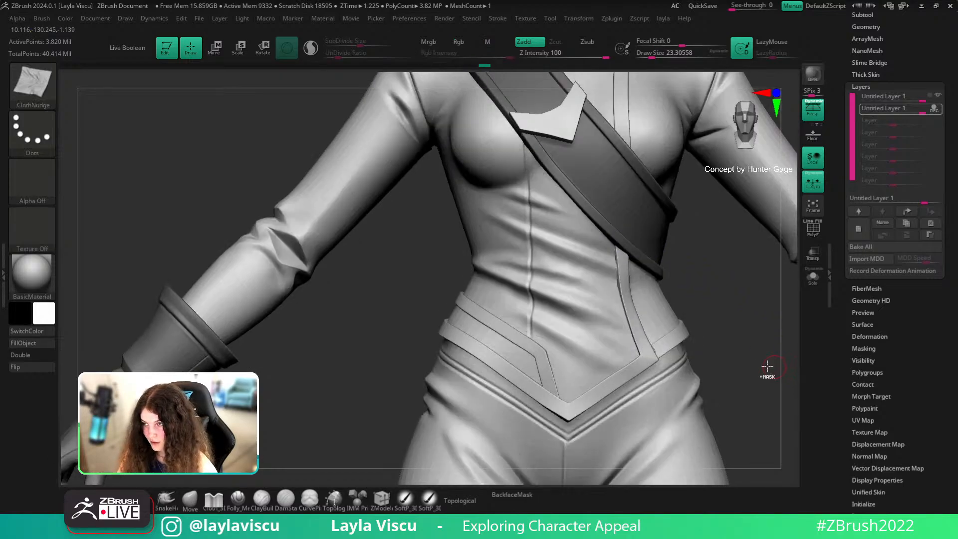
# Check the jacket against the concept reference overlay and stop recording on the second layer
pyautogui.keyDown('ctrl'); pyautogui.moveTo(767, 368); pyautogui.dragTo(728, 321, button='right'); pyautogui.keyUp('ctrl')
pyautogui.hotkey('shift', 'z')
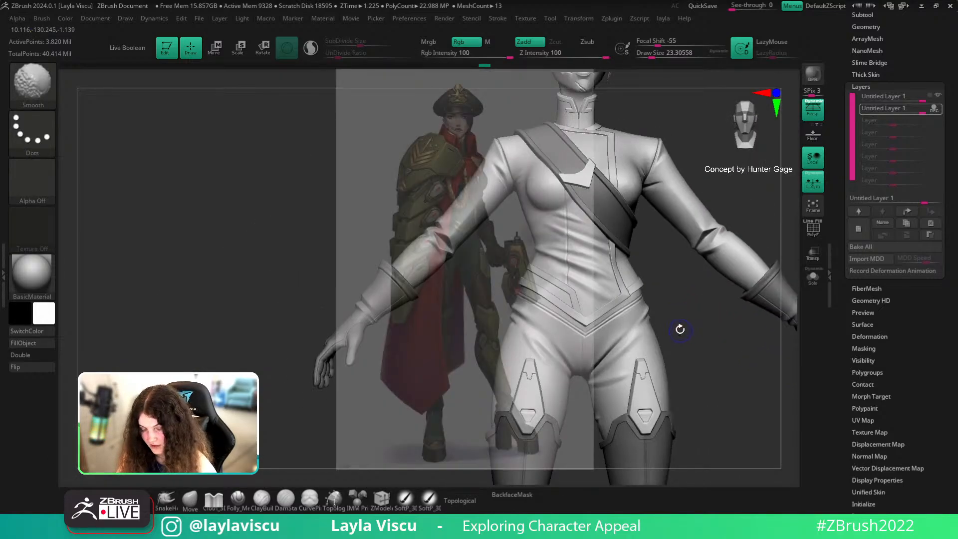
pyautogui.hotkey('shift', 'z')
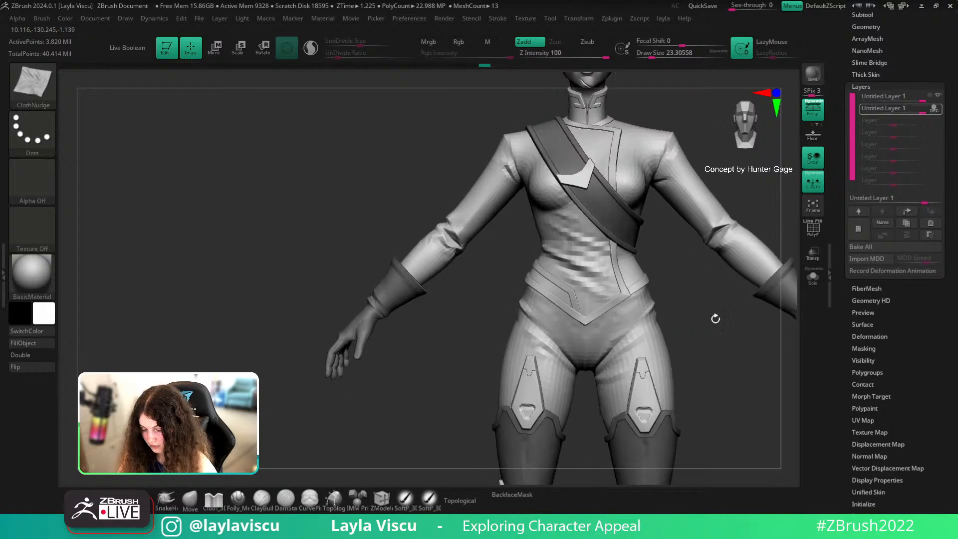
pyautogui.moveTo(938, 110)
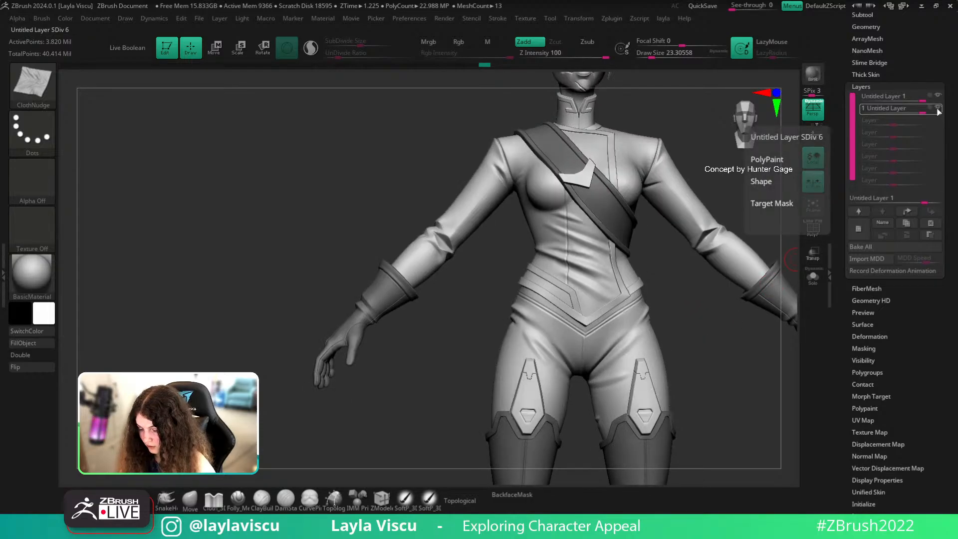
pyautogui.press('f')
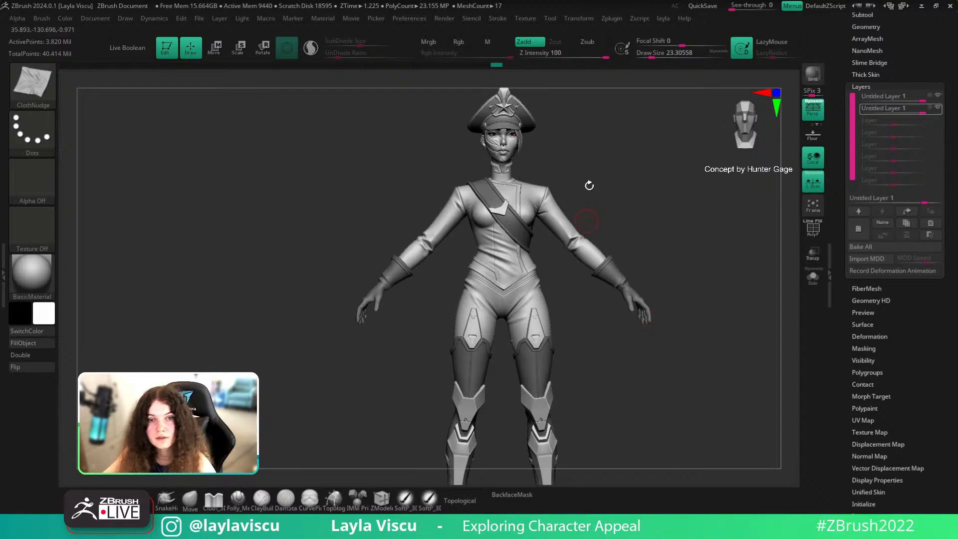
# Smooth the jacket's waist folds beside the front trim three subdivision levels down and restore the highest level
pyautogui.keyDown('ctrl'); pyautogui.moveTo(498, 252); pyautogui.dragTo(558, 297, button='right'); pyautogui.keyUp('ctrl')
pyautogui.moveTo(631, 310); pyautogui.dragTo(667, 313)
pyautogui.keyDown('ctrl'); pyautogui.moveTo(562, 301); pyautogui.dragTo(541, 315, button='right'); pyautogui.keyUp('ctrl')
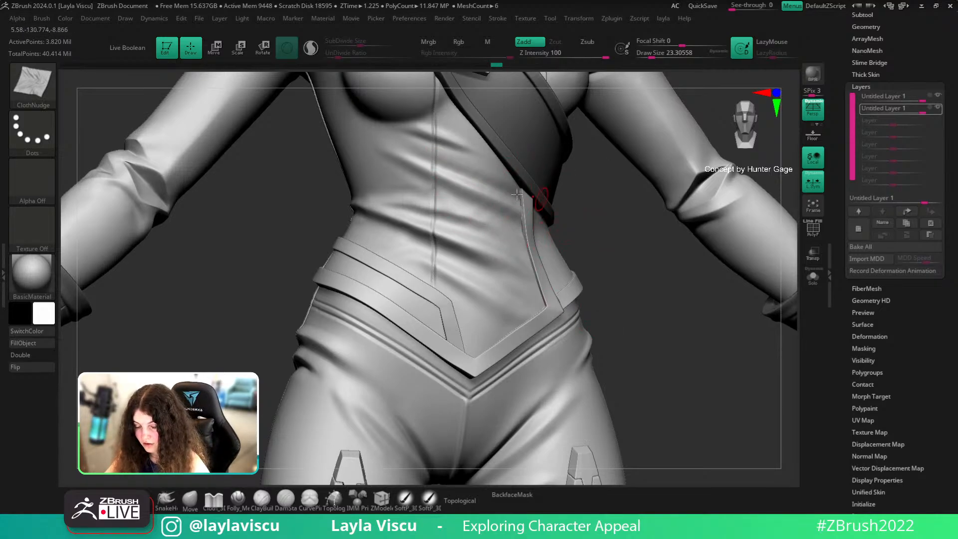
pyautogui.press('shift')
pyautogui.hotkey('shift', 'd')
pyautogui.hotkey('shift', 'd')
pyautogui.hotkey('shift', 'd')
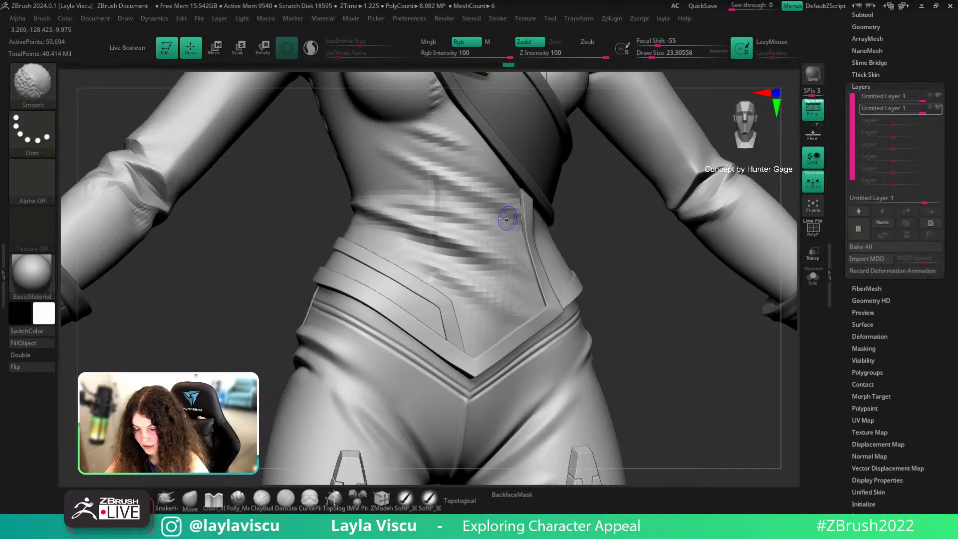
pyautogui.press('d')
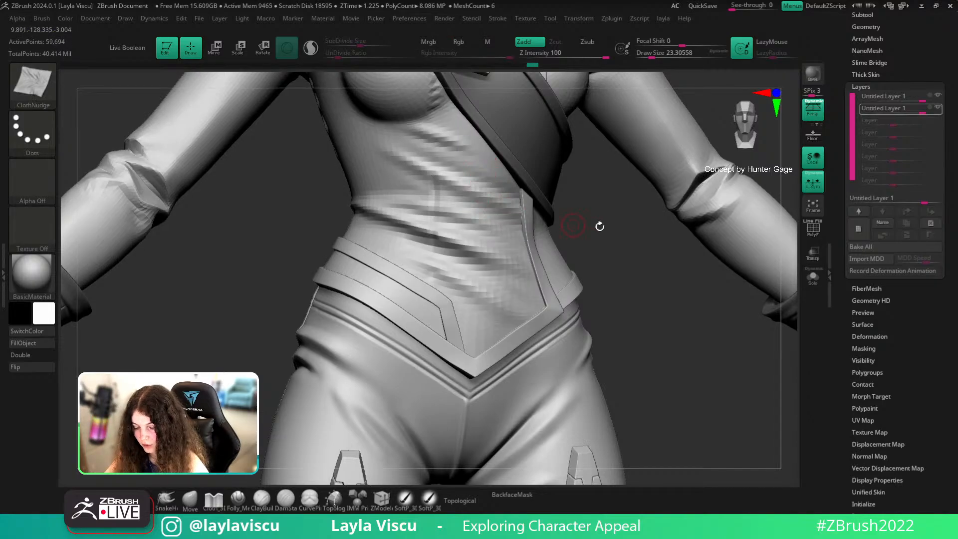
pyautogui.press('d')
pyautogui.press('d')
pyautogui.press('d')
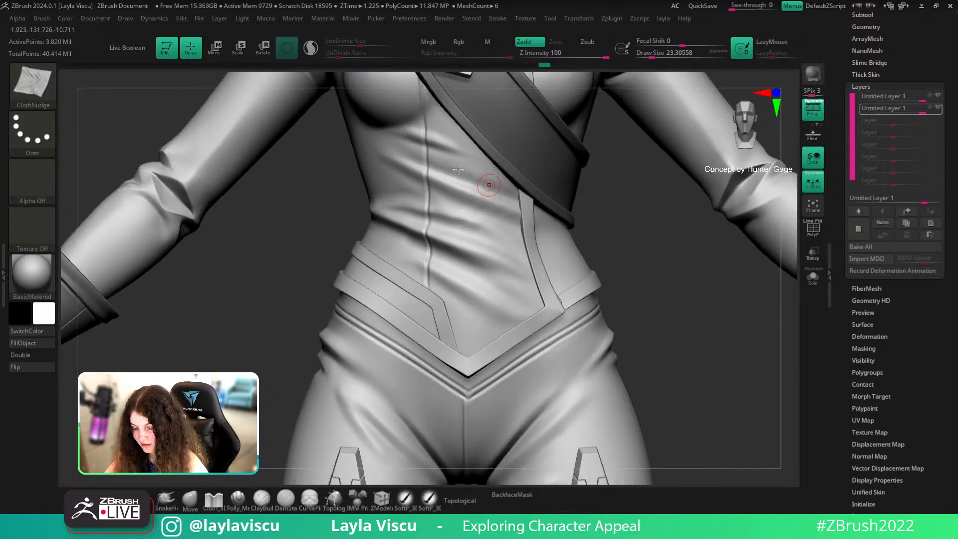
# Try a ClothNudge stroke at about size 80 on the jacket's lower front with layer recording on, and undo it
pyautogui.moveTo(617, 234); pyautogui.dragTo(623, 359)
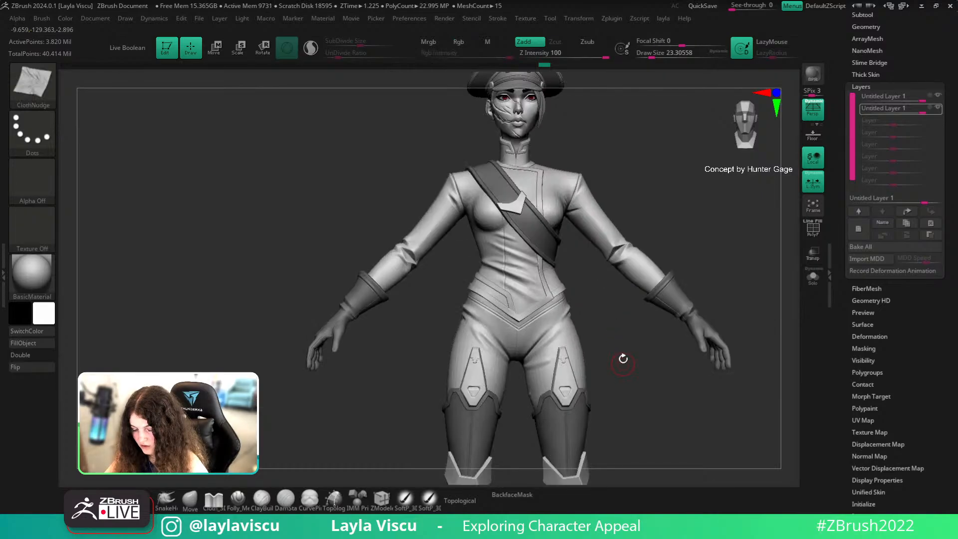
pyautogui.keyDown('ctrl'); pyautogui.moveTo(514, 280); pyautogui.dragTo(543, 297, button='right'); pyautogui.keyUp('ctrl')
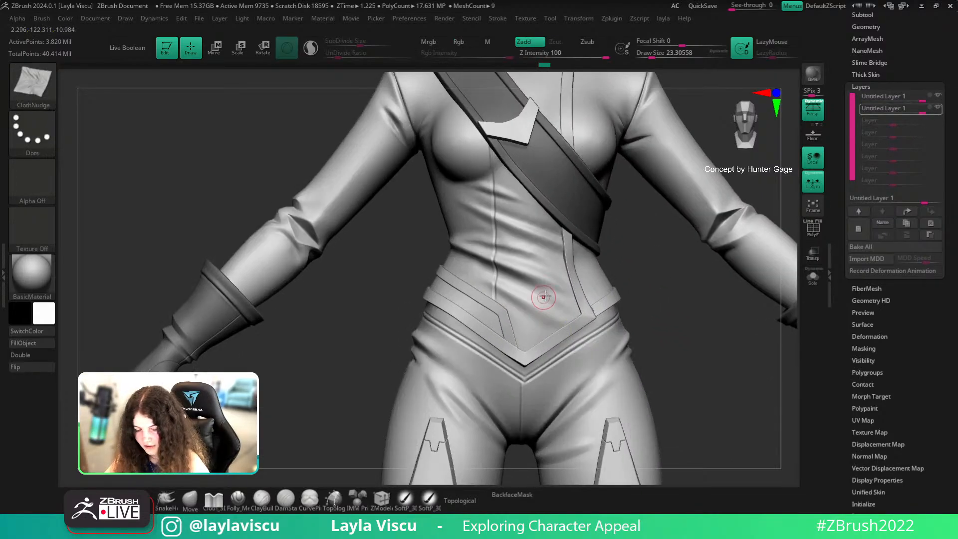
pyautogui.press('s')
pyautogui.moveTo(513, 245)
pyautogui.mouseDown()
pyautogui.moveTo(523, 243)
pyautogui.moveTo(524, 279)
pyautogui.moveTo(521, 253)
pyautogui.mouseUp()
pyautogui.click(888, 108)
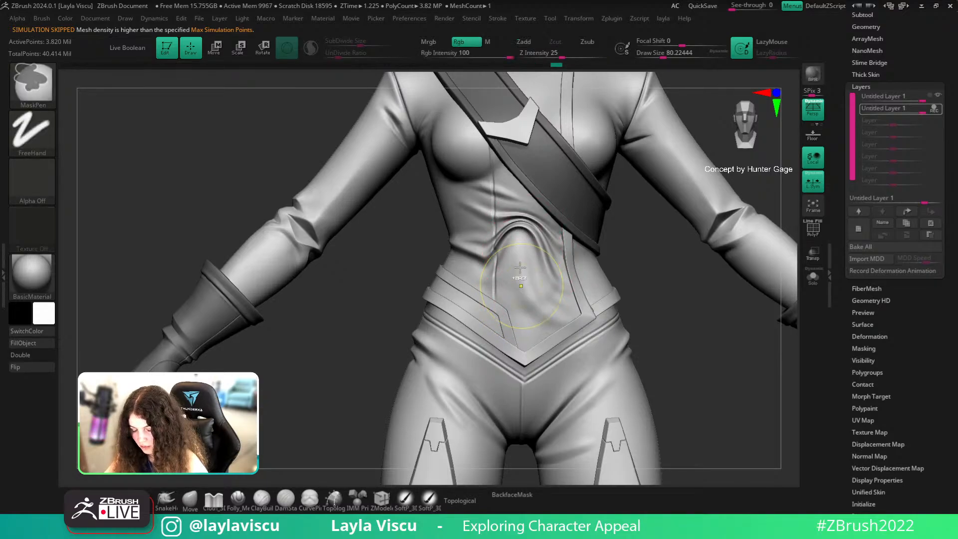
pyautogui.hotkey('ctrl', 'z')
# Try ClothNudge strokes across the jacket's waist at about size 124 on lower subdivision levels and undo them
pyautogui.press('shift')
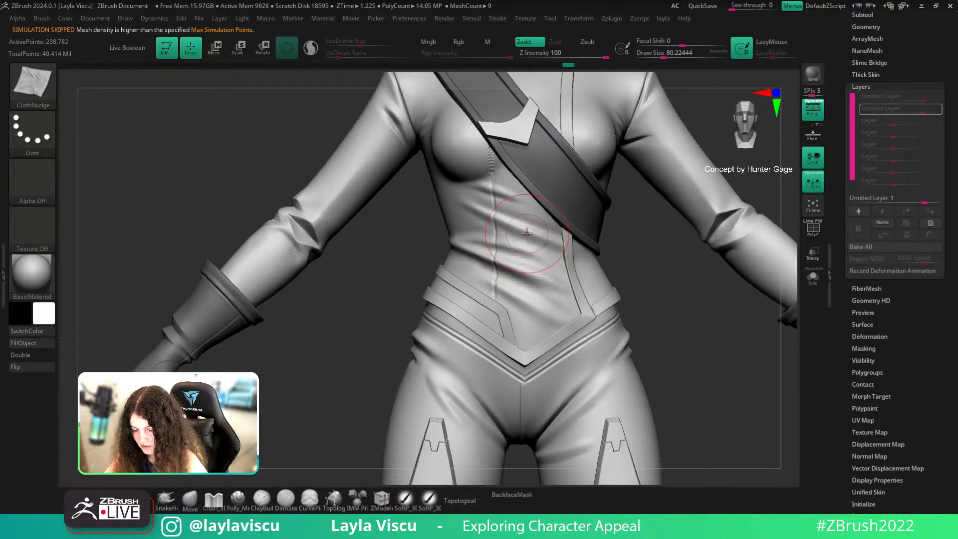
pyautogui.press('s')
pyautogui.moveTo(518, 214)
pyautogui.mouseDown()
pyautogui.moveTo(533, 218)
pyautogui.moveTo(532, 232)
pyautogui.mouseUp()
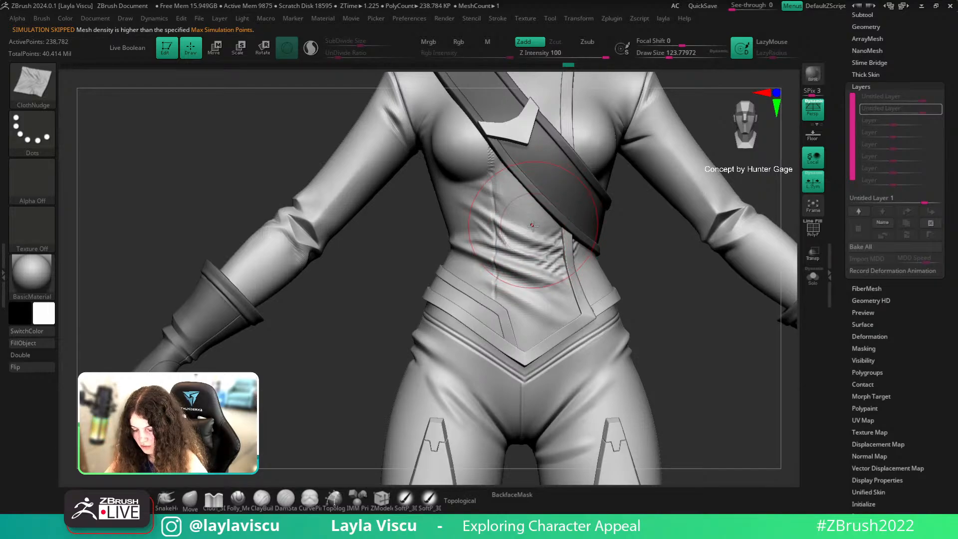
pyautogui.moveTo(525, 338); pyautogui.dragTo(534, 326)
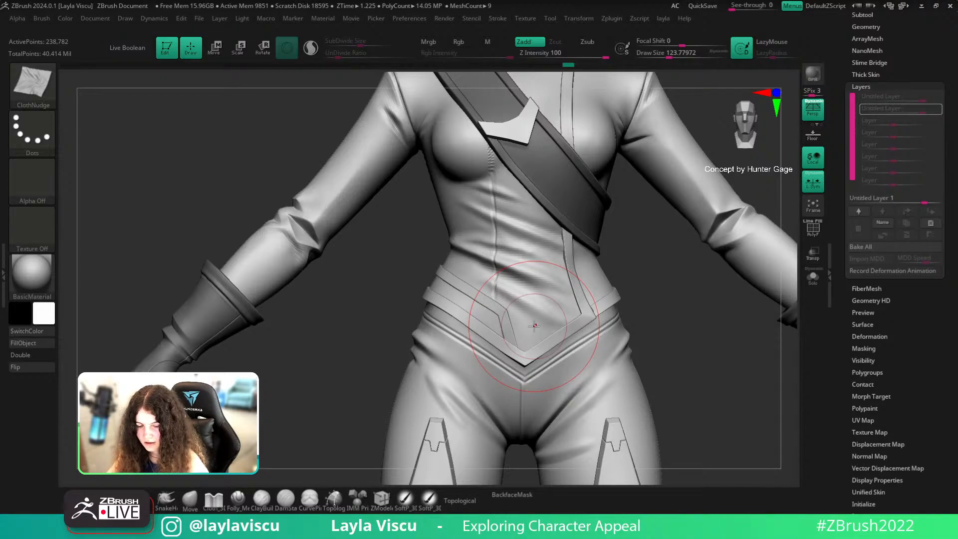
pyautogui.moveTo(534, 326); pyautogui.dragTo(543, 297)
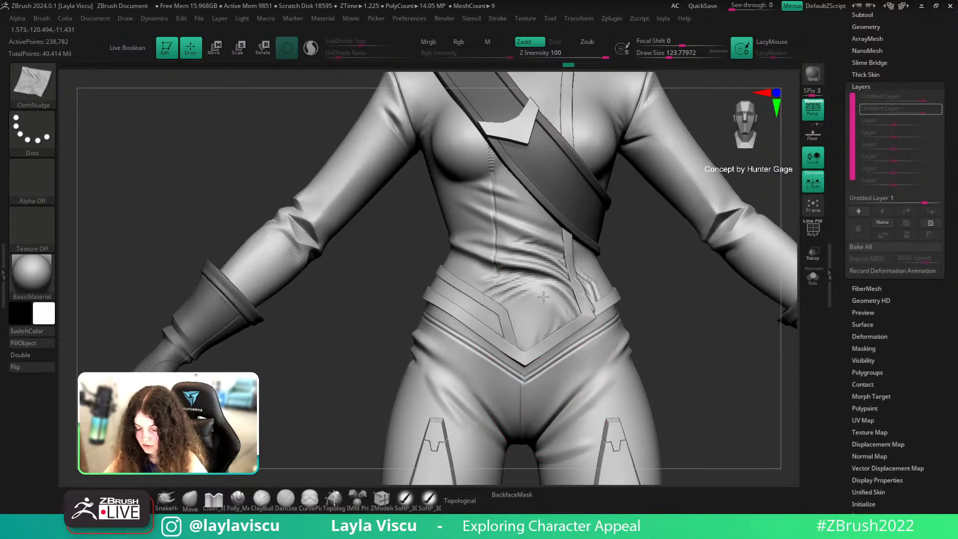
pyautogui.hotkey('ctrl', 'z')
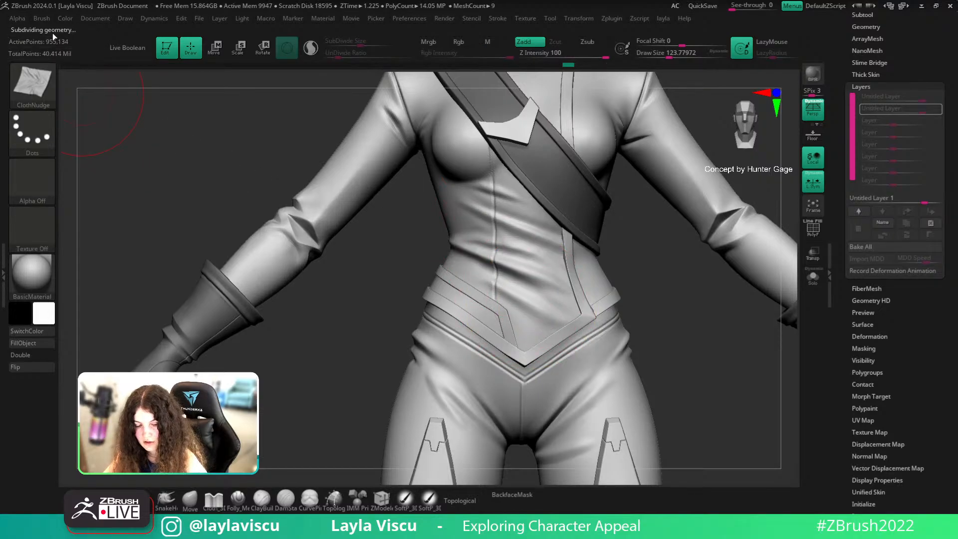
pyautogui.hotkey('ctrl', 'z')
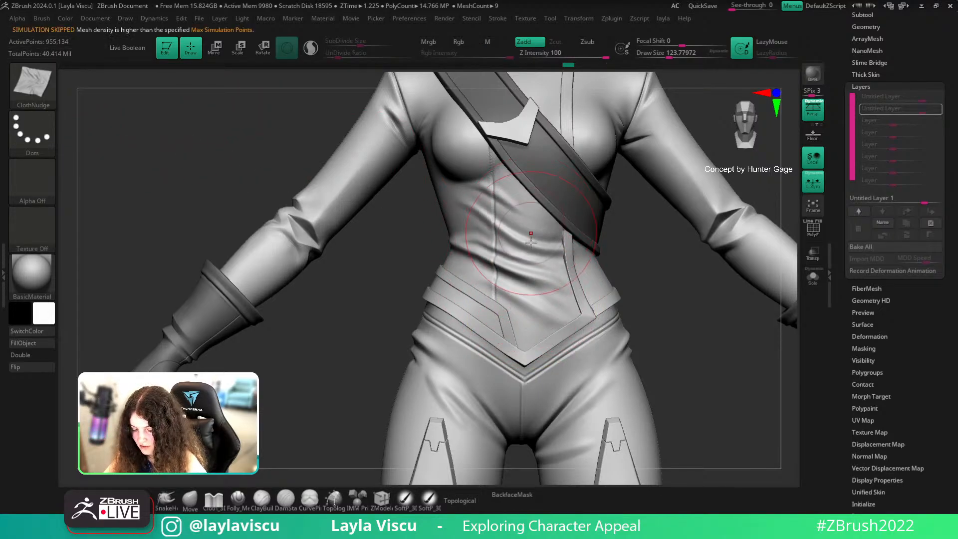
# Rework the jacket's lower waist folds two subdivision levels down, restore the highest level, and stop recording on the second layer
pyautogui.press('shift')
pyautogui.press('shift')
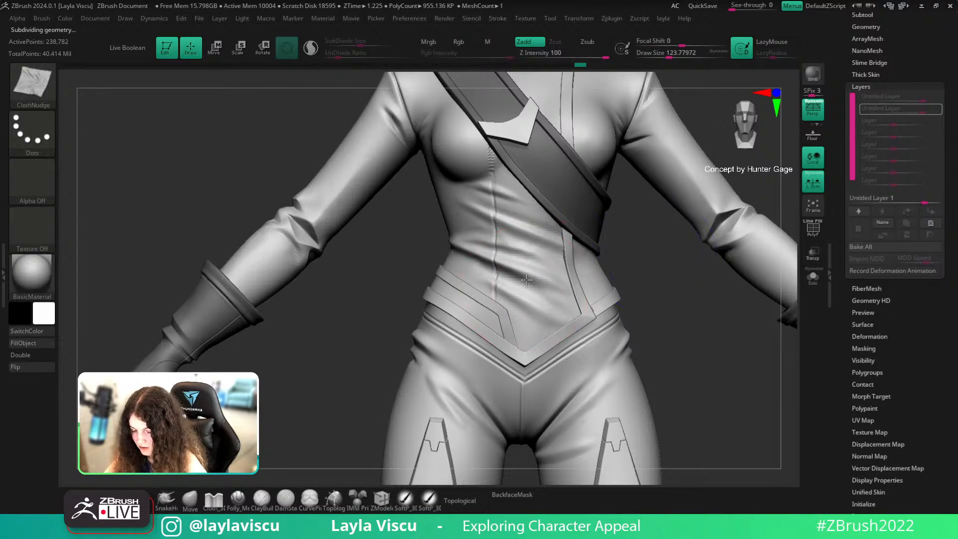
pyautogui.moveTo(541, 274); pyautogui.dragTo(520, 299)
pyautogui.press('shift')
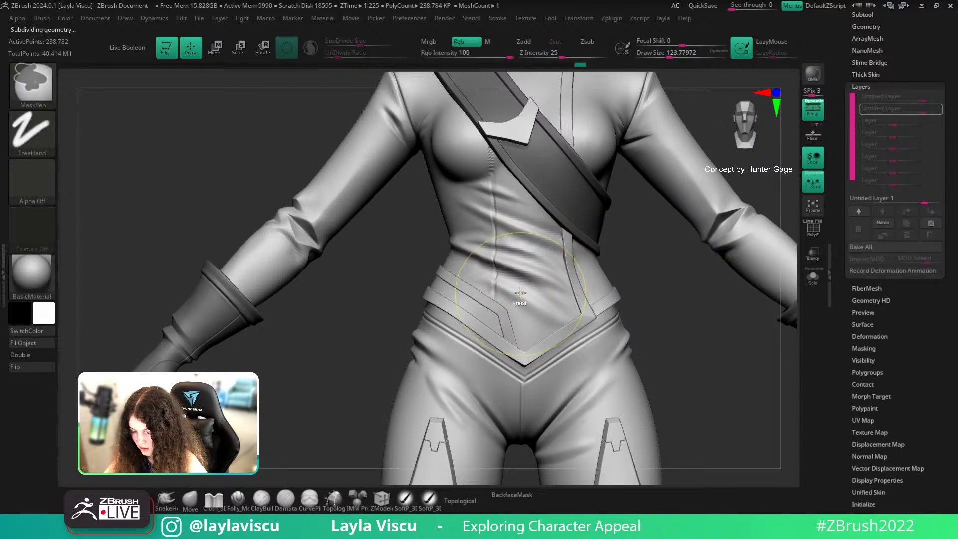
pyautogui.press('d')
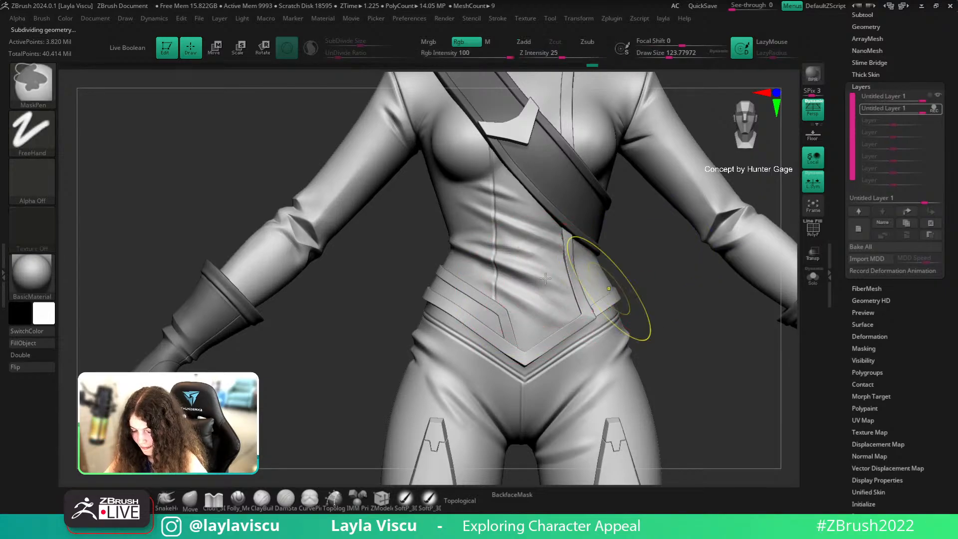
pyautogui.keyDown('ctrl'); pyautogui.moveTo(610, 288); pyautogui.dragTo(630, 238, button='right'); pyautogui.keyUp('ctrl')
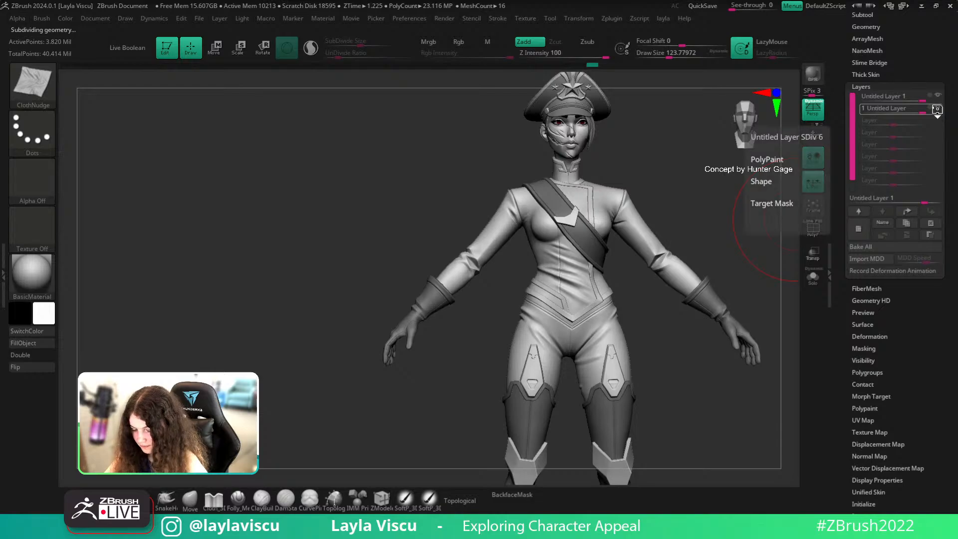
pyautogui.click(935, 108)
# Try ClothNudge creases on the jacket's upper back near the shoulder seam, enlarging the draw size to about 154, and undo them
pyautogui.moveTo(718, 241)
pyautogui.keyDown('alt'); pyautogui.mouseDown(button='right')
pyautogui.moveTo(644, 243)
pyautogui.moveTo(582, 278)
pyautogui.moveTo(571, 304)
pyautogui.moveTo(648, 291)
pyautogui.mouseUp(button='right'); pyautogui.keyUp('alt')
pyautogui.keyDown('ctrl'); pyautogui.moveTo(549, 270); pyautogui.dragTo(528, 236, button='right'); pyautogui.keyUp('ctrl')
pyautogui.press('shift')
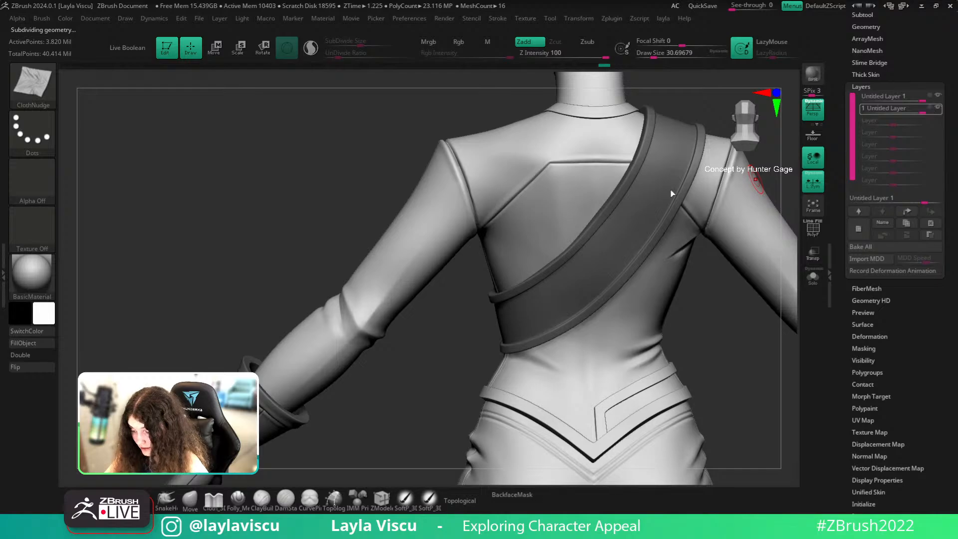
pyautogui.hotkey('shift', 'd')
pyautogui.moveTo(346, 192); pyautogui.dragTo(355, 175, button='right')
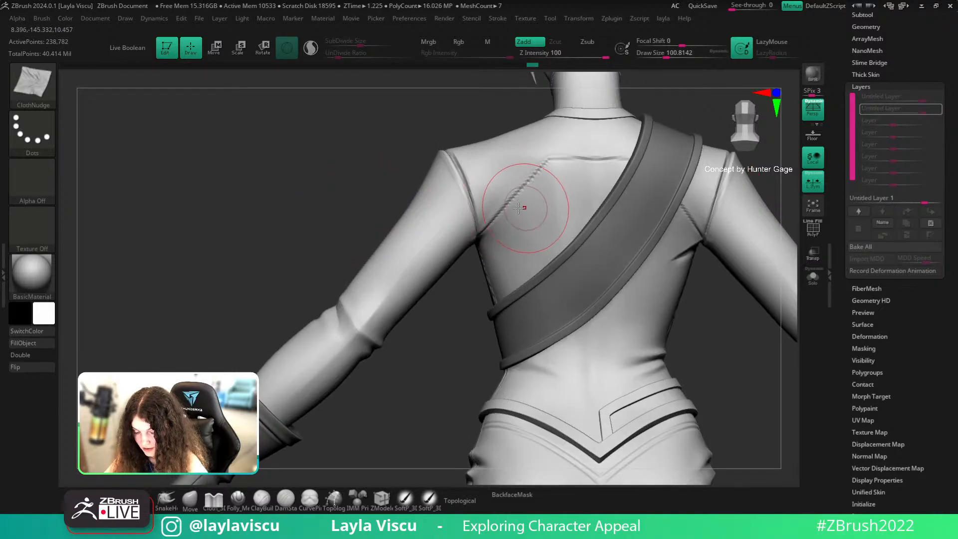
pyautogui.hotkey('shift', 'd')
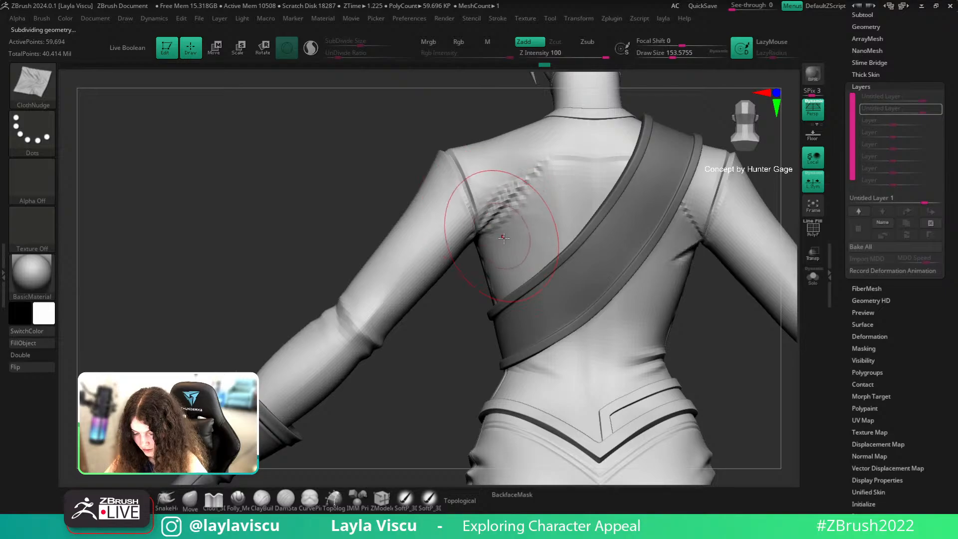
pyautogui.press('d')
pyautogui.press('d')
pyautogui.keyDown('ctrl'); pyautogui.moveTo(513, 222); pyautogui.dragTo(454, 314, button='right'); pyautogui.keyUp('ctrl')
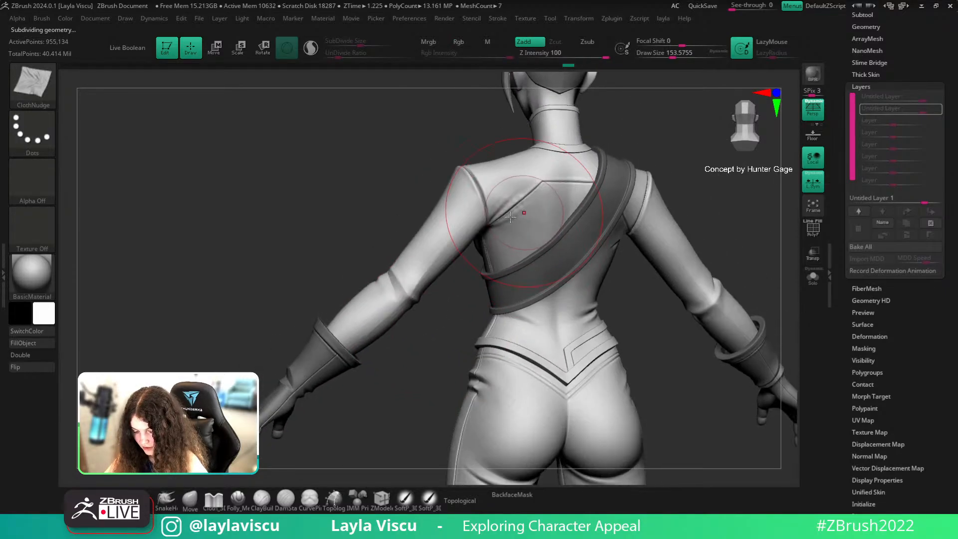
pyautogui.hotkey('shift', 'd')
pyautogui.keyDown('ctrl'); pyautogui.moveTo(539, 237); pyautogui.dragTo(514, 250, button='right'); pyautogui.keyUp('ctrl')
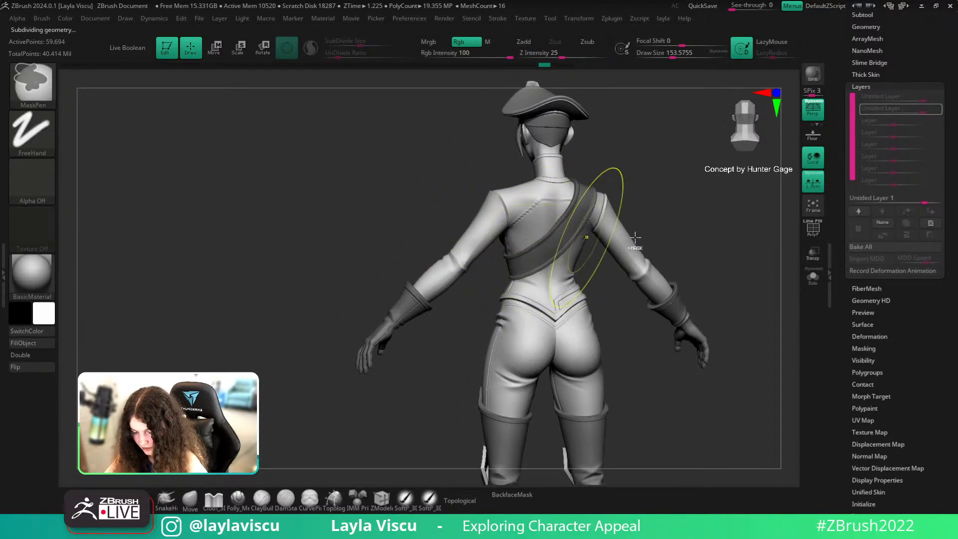
# Return to the character's full front view, switch to the Move brush, and set the draw size to about 25
pyautogui.moveTo(710, 210)
pyautogui.mouseDown()
pyautogui.moveTo(738, 214)
pyautogui.moveTo(714, 268)
pyautogui.mouseUp()
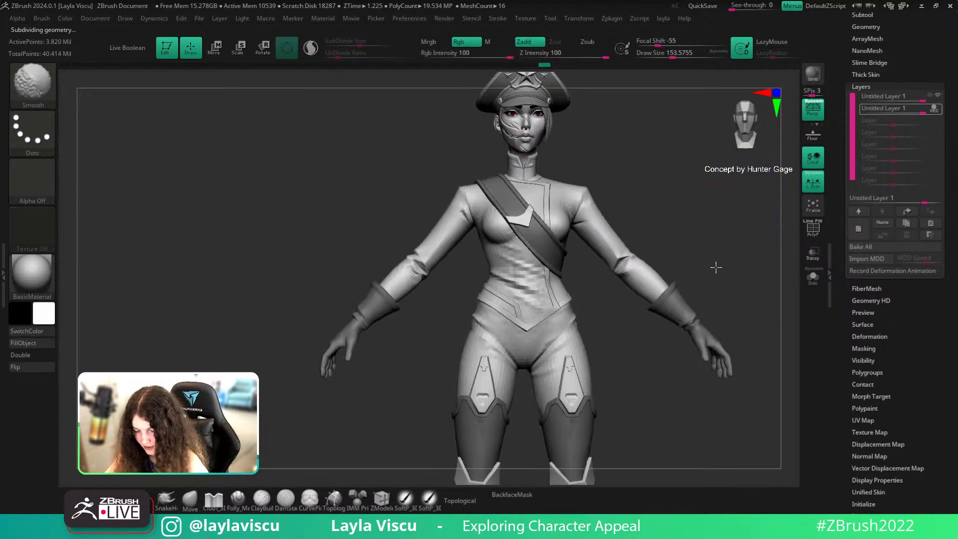
pyautogui.keyDown('ctrl'); pyautogui.moveTo(713, 268); pyautogui.dragTo(616, 249, button='right'); pyautogui.keyUp('ctrl')
pyautogui.press('b')
pyautogui.press('m')
pyautogui.press('v')
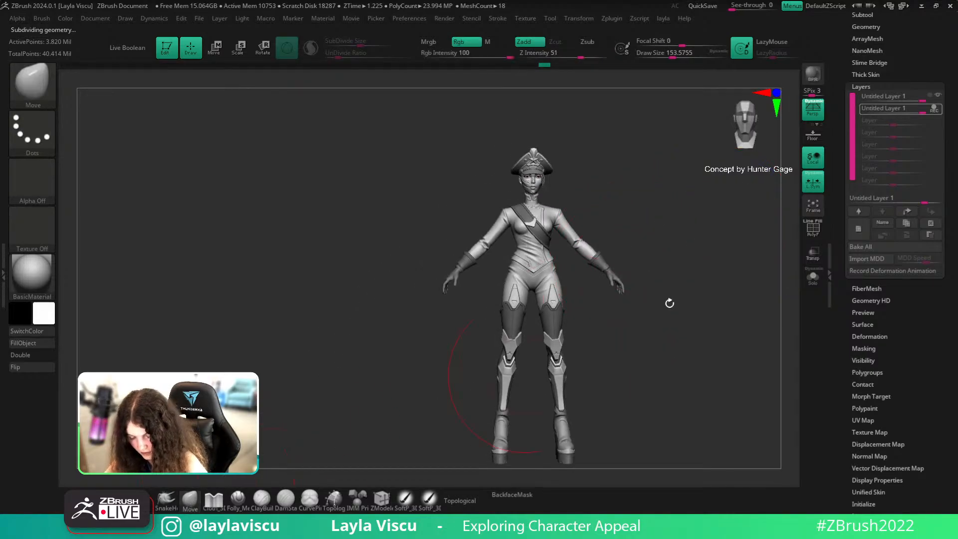
pyautogui.moveTo(684, 263); pyautogui.dragTo(552, 246)
pyautogui.press('s')
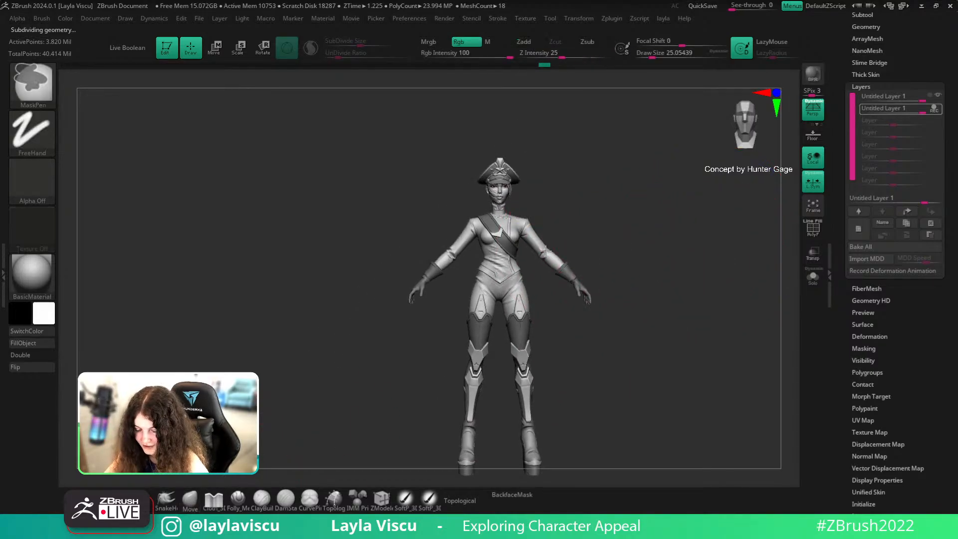
pyautogui.keyDown('ctrl'); pyautogui.moveTo(552, 246); pyautogui.dragTo(564, 255, button='right'); pyautogui.keyUp('ctrl')
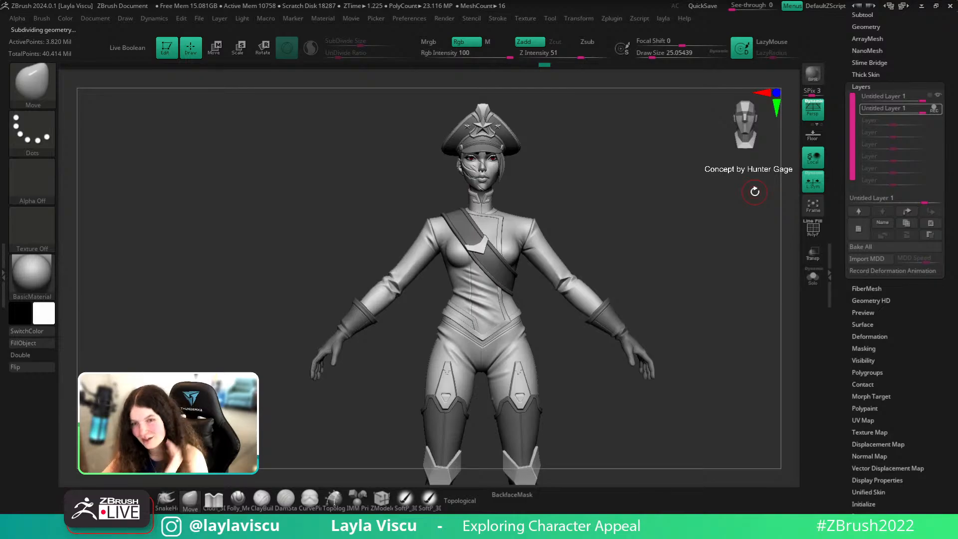
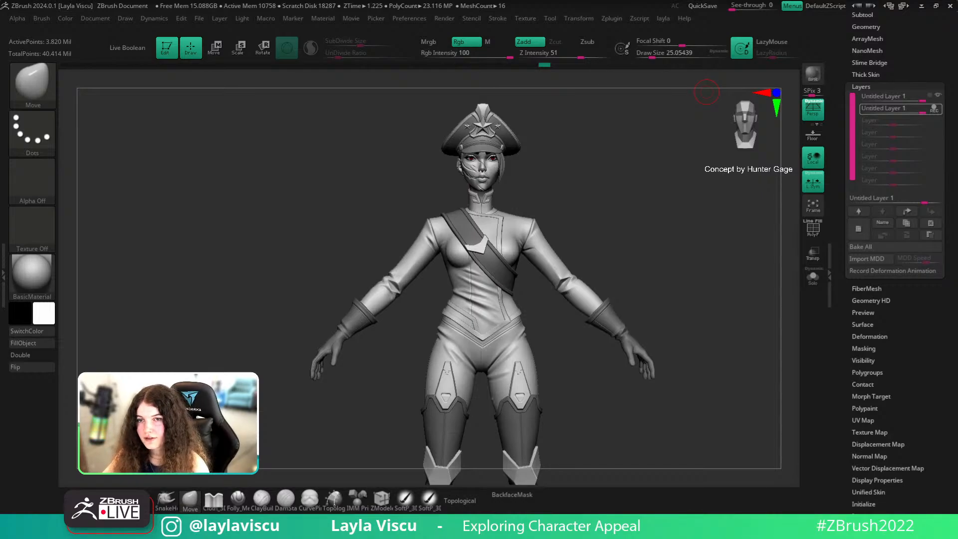
# Build up and smooth a fold at the jacket sleeve's elbow from behind, using the Standard brush at about draw size 18
pyautogui.moveTo(725, 301); pyautogui.dragTo(699, 396)
pyautogui.keyDown('alt'); pyautogui.moveTo(633, 285); pyautogui.dragTo(663, 314); pyautogui.keyUp('alt')
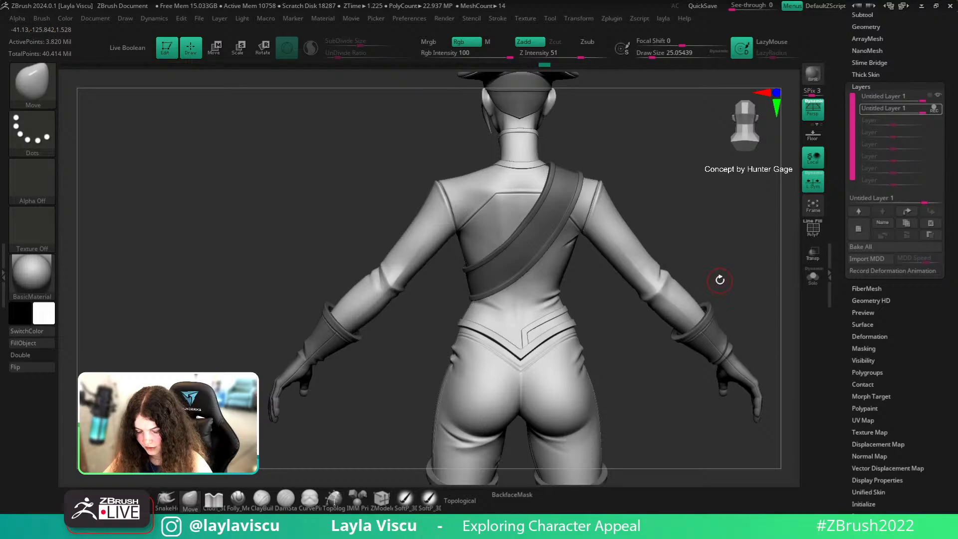
pyautogui.press('b')
pyautogui.press('s')
pyautogui.press('t')
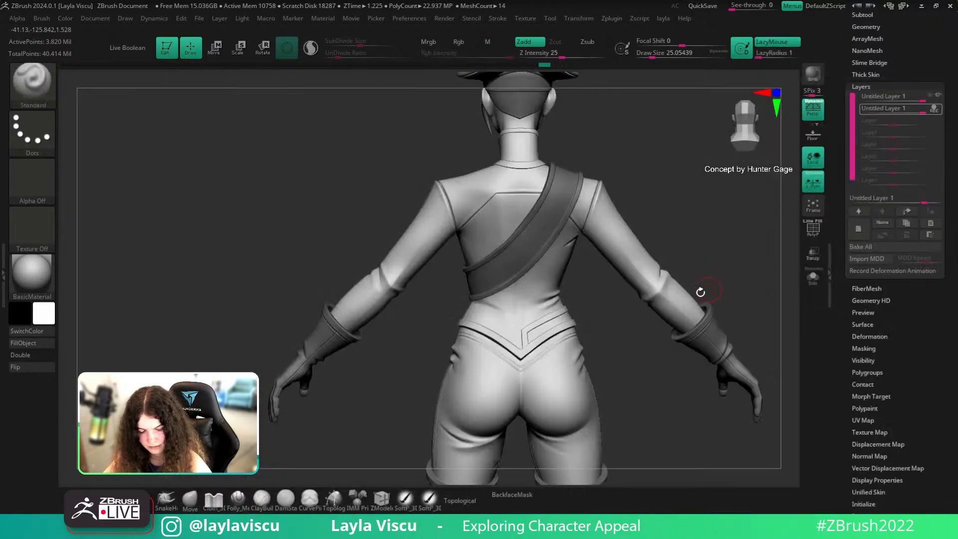
pyautogui.press('s')
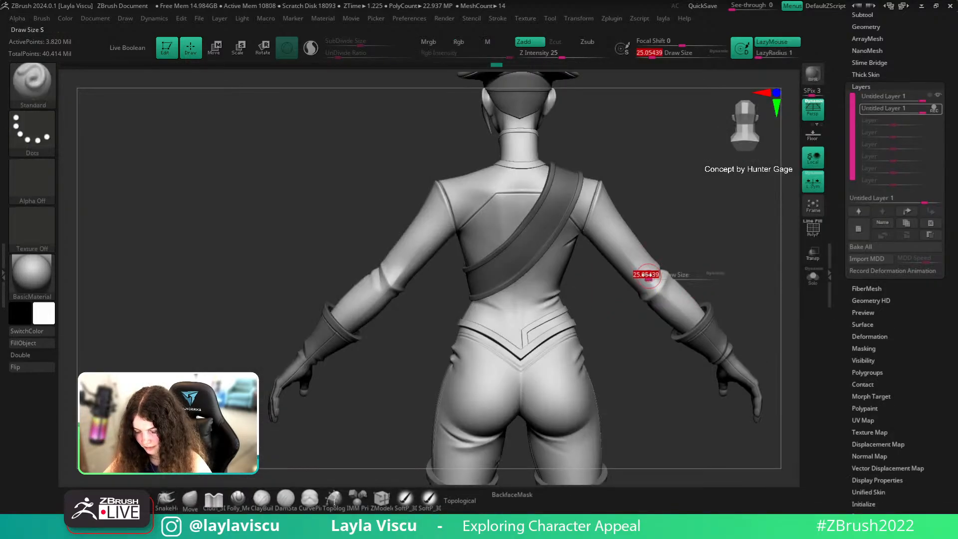
pyautogui.moveTo(642, 276)
pyautogui.mouseDown()
pyautogui.moveTo(649, 261)
pyautogui.moveTo(710, 282)
pyautogui.mouseUp()
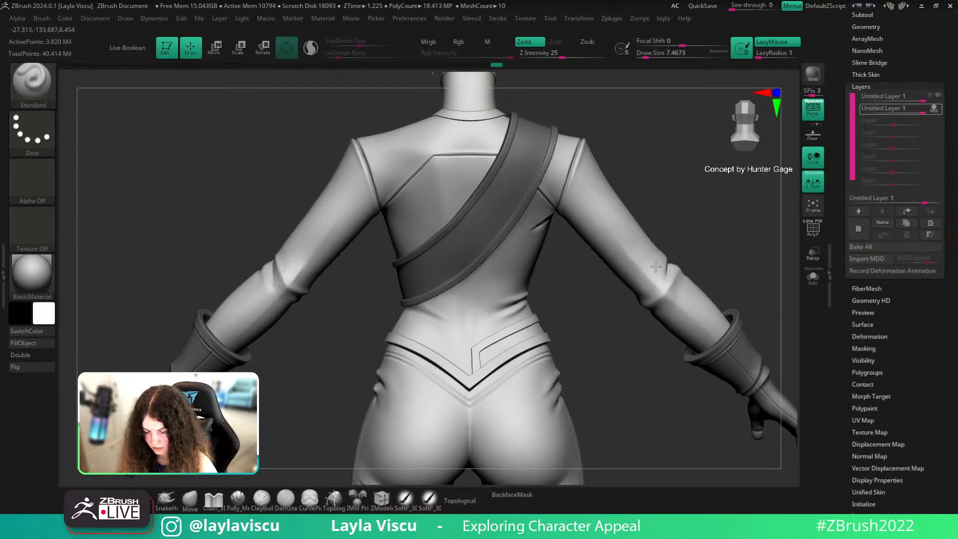
pyautogui.press('ctrl')
pyautogui.press('s')
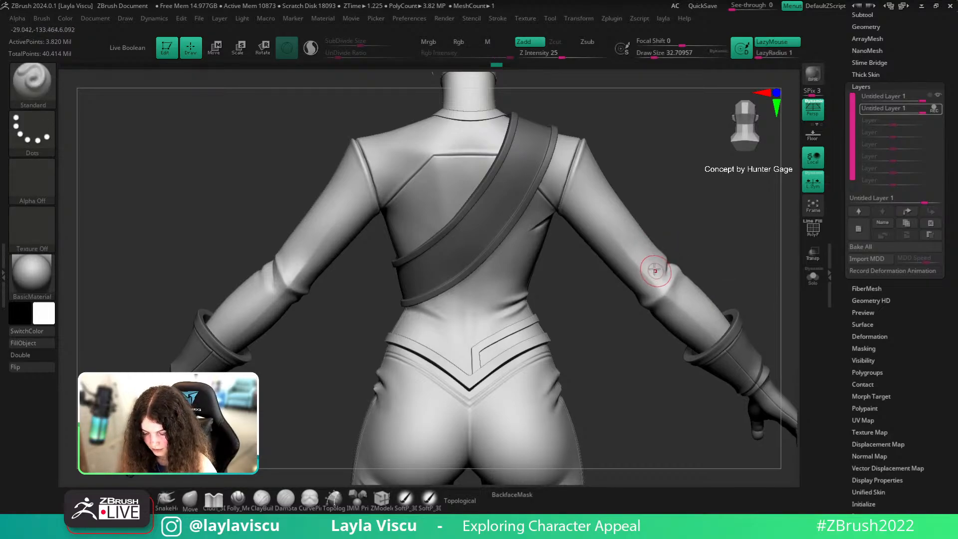
pyautogui.moveTo(654, 277); pyautogui.dragTo(644, 269)
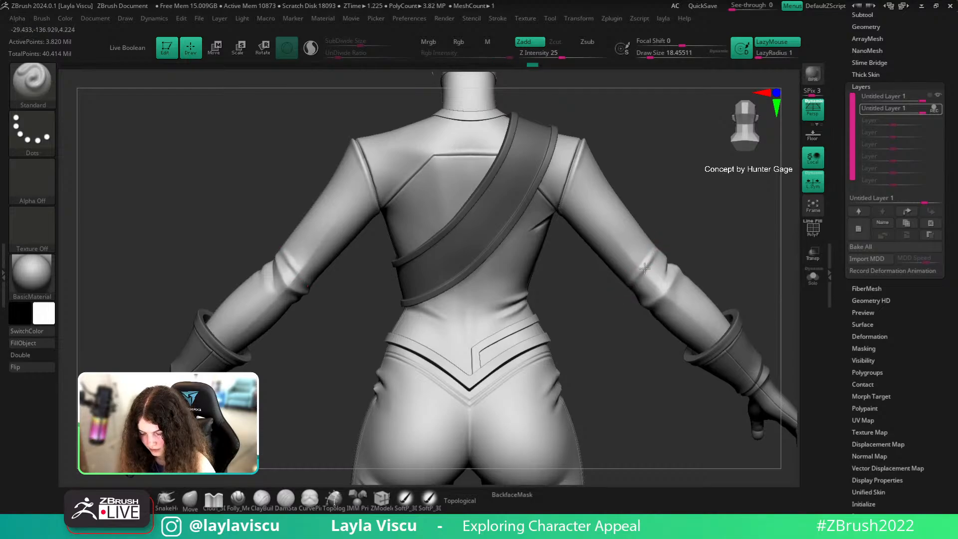
pyautogui.press('shift')
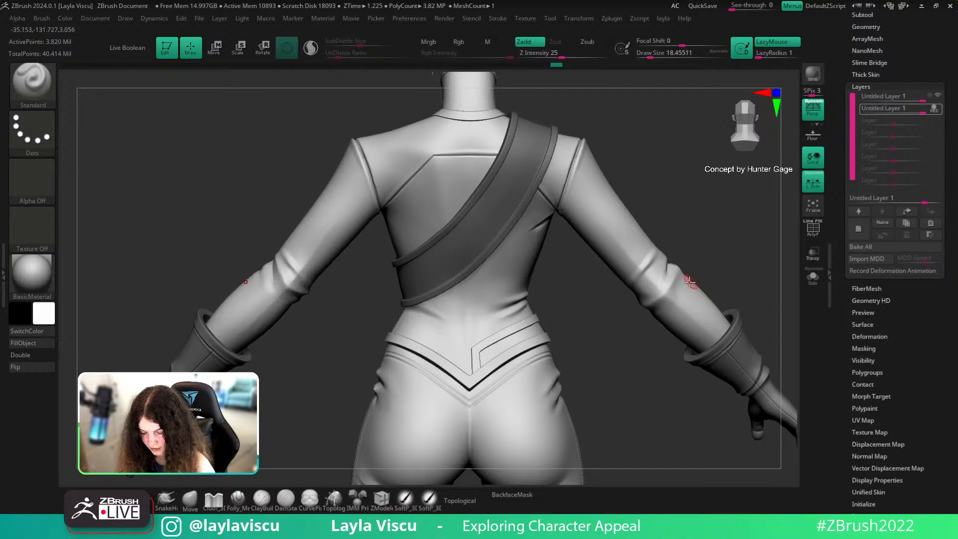
# Cut into the sleeve's elbow fold with the Folly_Mech Cut brush at about draw size 54, undoing the first strokes
pyautogui.click(238, 499)
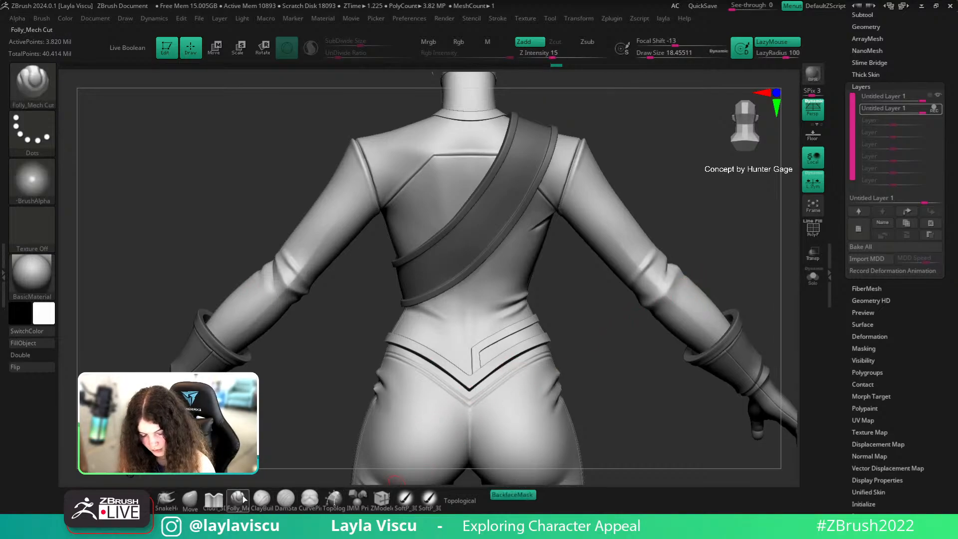
pyautogui.press('s')
pyautogui.moveTo(646, 264); pyautogui.dragTo(661, 265)
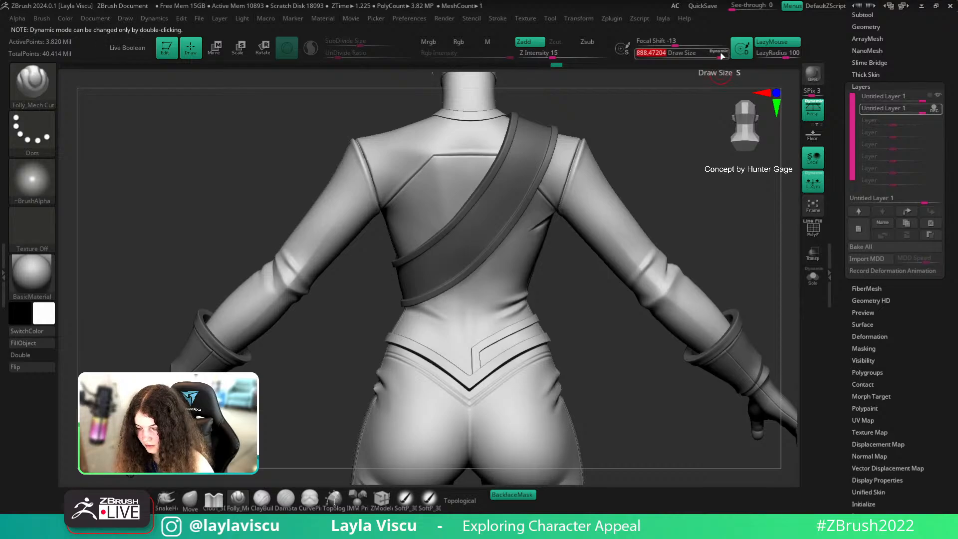
pyautogui.press('s')
pyautogui.moveTo(660, 248)
pyautogui.mouseDown()
pyautogui.moveTo(615, 251)
pyautogui.moveTo(681, 224)
pyautogui.mouseUp()
pyautogui.hotkey('ctrl', 'z')
pyautogui.hotkey('ctrl', 'z')
pyautogui.moveTo(629, 286); pyautogui.dragTo(640, 272)
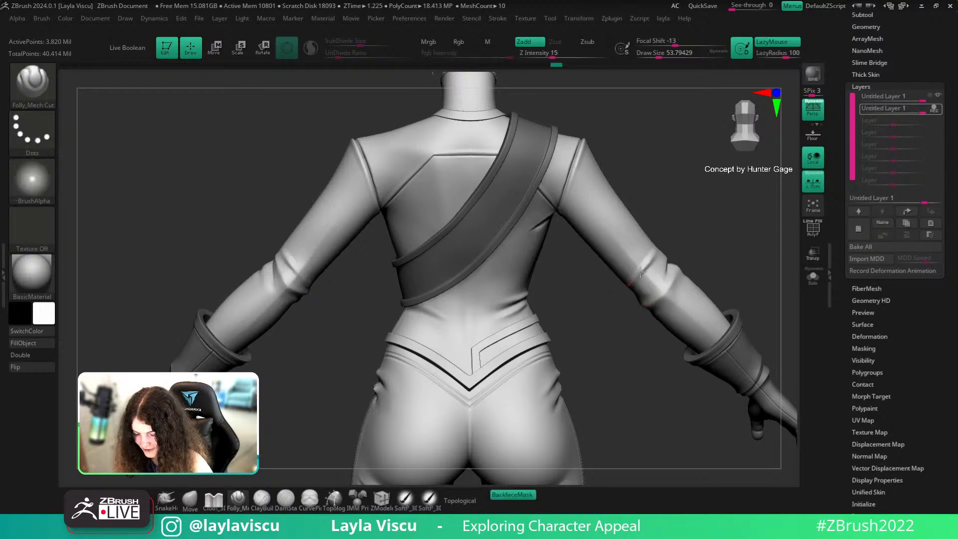
# Examine the sleeve and jacket folds from behind, close up and on the whole figure, and finish on the character's front view
pyautogui.moveTo(669, 237)
pyautogui.mouseDown()
pyautogui.moveTo(676, 230)
pyautogui.moveTo(693, 243)
pyautogui.moveTo(641, 264)
pyautogui.moveTo(691, 218)
pyautogui.moveTo(716, 214)
pyautogui.moveTo(717, 239)
pyautogui.mouseUp()
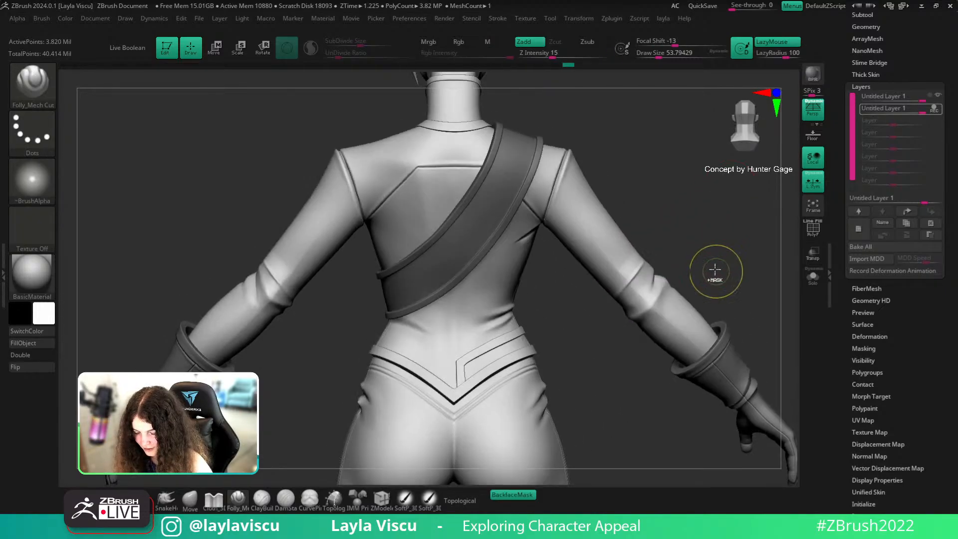
pyautogui.keyDown('ctrl'); pyautogui.moveTo(714, 269); pyautogui.dragTo(692, 298, button='right'); pyautogui.keyUp('ctrl')
pyautogui.moveTo(688, 400)
pyautogui.keyDown('ctrl'); pyautogui.mouseDown(button='right')
pyautogui.moveTo(712, 406)
pyautogui.moveTo(730, 292)
pyautogui.mouseUp(button='right'); pyautogui.keyUp('ctrl')
pyautogui.keyDown('alt'); pyautogui.moveTo(720, 251); pyautogui.dragTo(771, 334, button='right'); pyautogui.keyUp('alt')
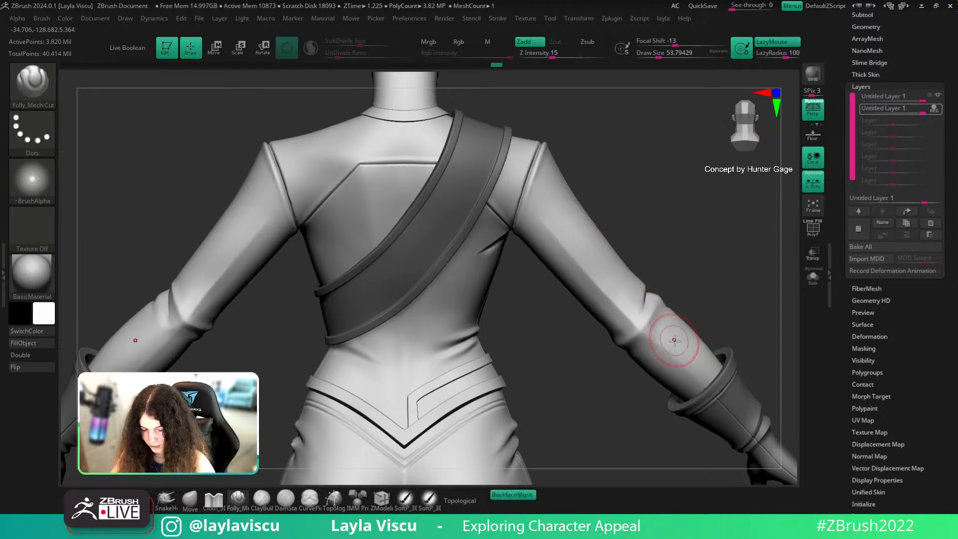
pyautogui.press('ctrl')
pyautogui.moveTo(675, 239); pyautogui.dragTo(658, 199)
pyautogui.keyDown('ctrl'); pyautogui.moveTo(658, 199); pyautogui.dragTo(675, 231, button='right'); pyautogui.keyUp('ctrl')
pyautogui.moveTo(698, 276)
pyautogui.mouseDown(button='right')
pyautogui.moveTo(723, 319)
pyautogui.moveTo(690, 309)
pyautogui.moveTo(702, 380)
pyautogui.moveTo(631, 352)
pyautogui.mouseUp(button='right')
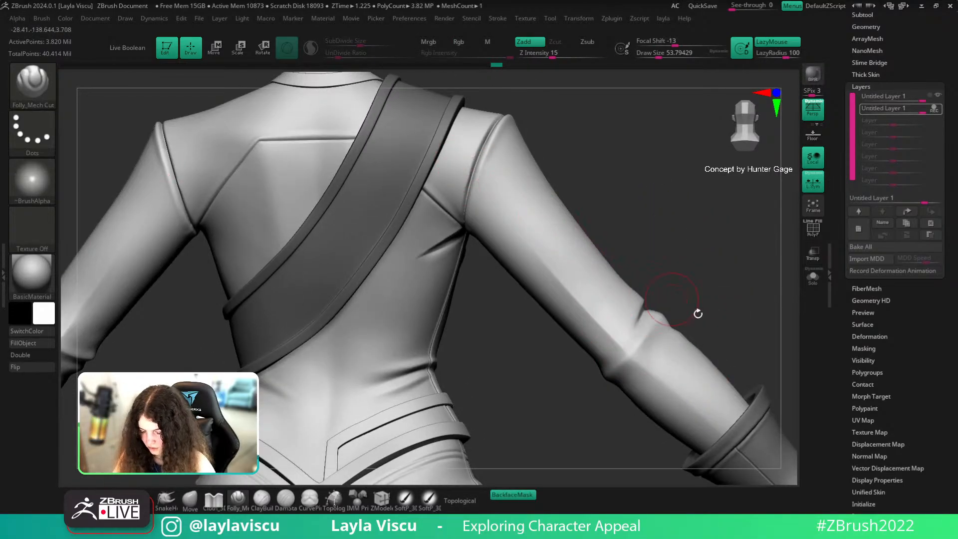
pyautogui.moveTo(697, 313)
pyautogui.keyDown('ctrl'); pyautogui.mouseDown(button='right')
pyautogui.moveTo(679, 262)
pyautogui.moveTo(693, 286)
pyautogui.mouseUp(button='right'); pyautogui.keyUp('ctrl')
pyautogui.keyDown('alt'); pyautogui.moveTo(727, 379); pyautogui.dragTo(728, 282, button='right'); pyautogui.keyUp('alt')
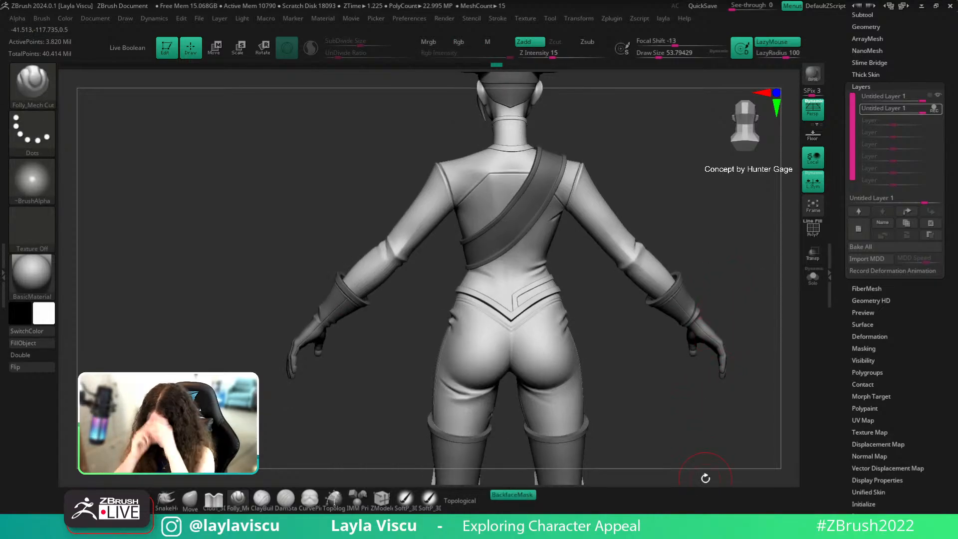
pyautogui.keyDown('ctrl'); pyautogui.moveTo(655, 249); pyautogui.dragTo(634, 212, button='right'); pyautogui.keyUp('ctrl')
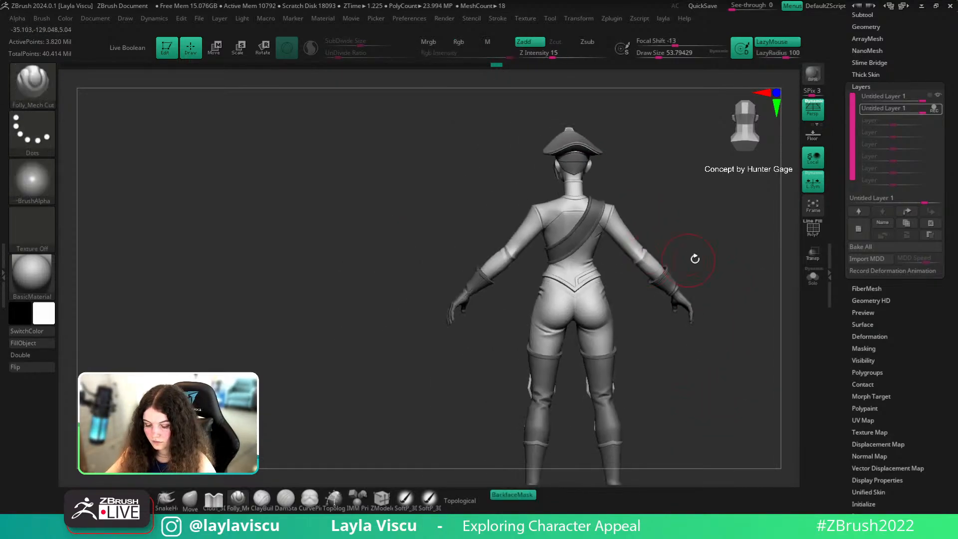
pyautogui.keyDown('ctrl'); pyautogui.moveTo(617, 254); pyautogui.dragTo(637, 292, button='right'); pyautogui.keyUp('ctrl')
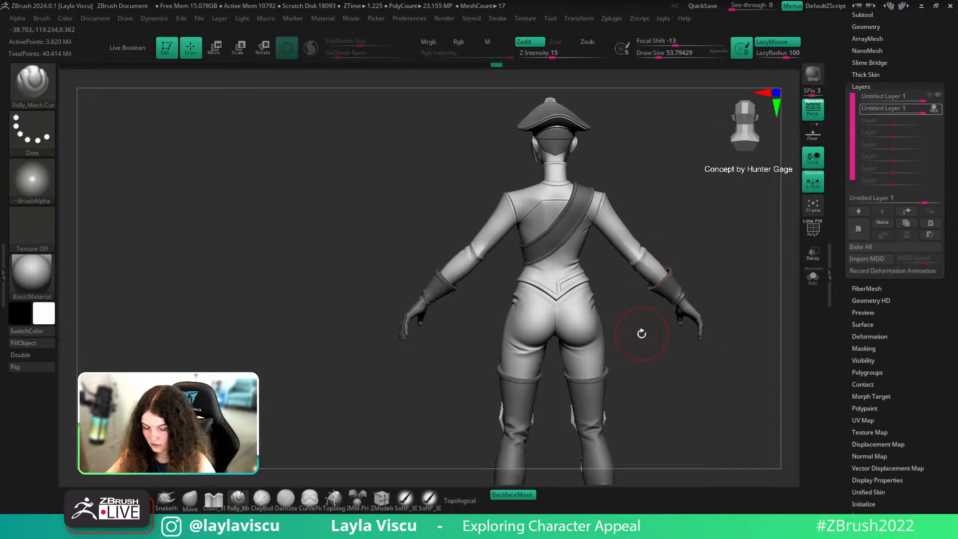
pyautogui.keyDown('alt'); pyautogui.moveTo(640, 333); pyautogui.dragTo(640, 286, button='right'); pyautogui.keyUp('alt')
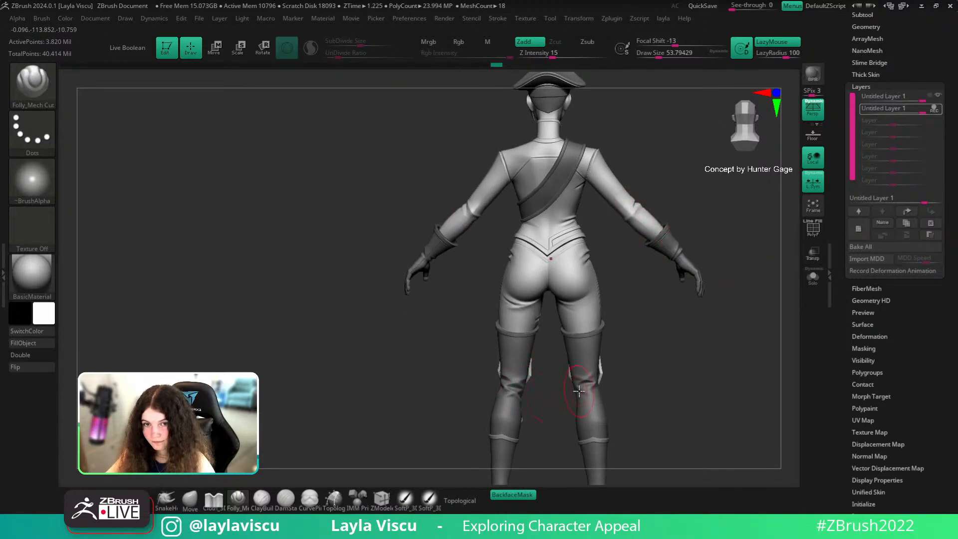
pyautogui.moveTo(653, 393)
pyautogui.mouseDown(button='right')
pyautogui.moveTo(566, 406)
pyautogui.moveTo(583, 391)
pyautogui.moveTo(377, 369)
pyautogui.moveTo(627, 354)
pyautogui.moveTo(644, 403)
pyautogui.mouseUp(button='right')
pyautogui.moveTo(706, 281); pyautogui.dragTo(729, 278, button='right')
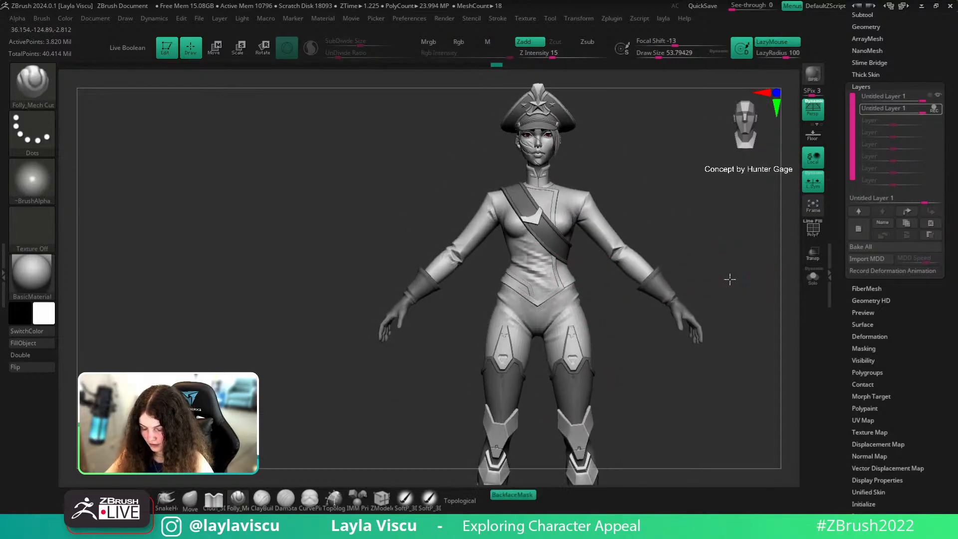
# Stop recording on the jacket's second layer and delete that layer
pyautogui.click(935, 108)
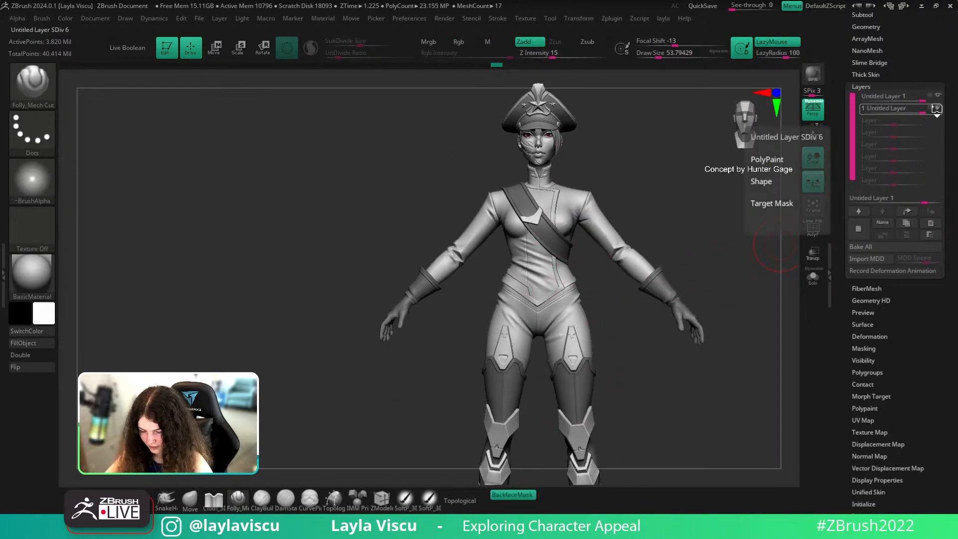
pyautogui.moveTo(705, 214); pyautogui.dragTo(705, 267, button='right')
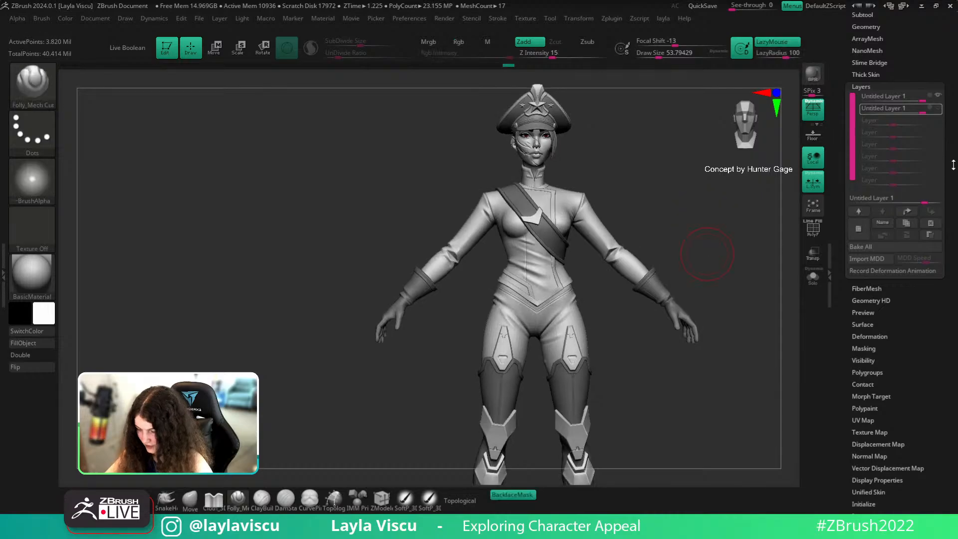
pyautogui.click(931, 225)
pyautogui.moveTo(648, 336)
pyautogui.mouseDown(button='right')
pyautogui.moveTo(631, 316)
pyautogui.moveTo(642, 328)
pyautogui.moveTo(627, 328)
pyautogui.moveTo(649, 343)
pyautogui.mouseUp(button='right')
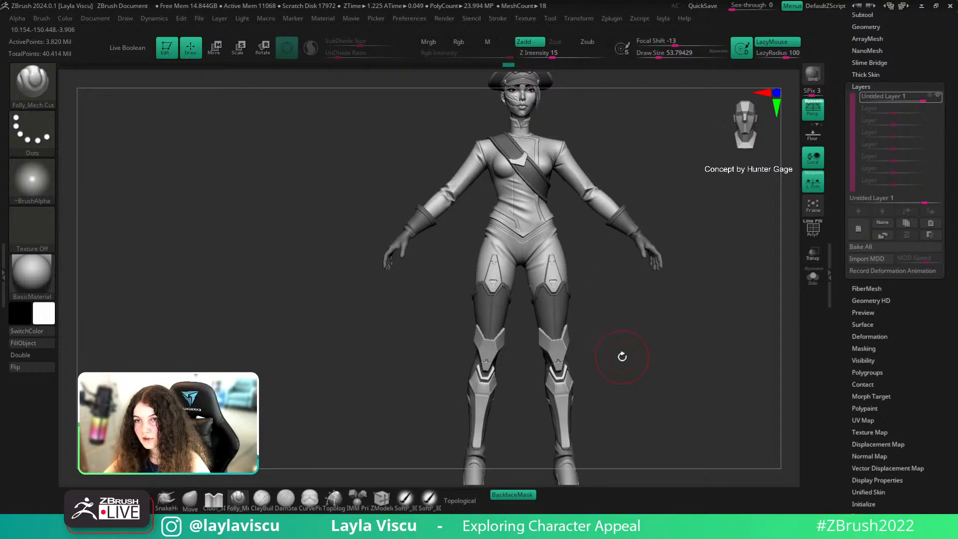
# Turn off perspective distortion and check the character's side profile from the hat down to the boots
pyautogui.click(817, 115)
pyautogui.click(816, 115)
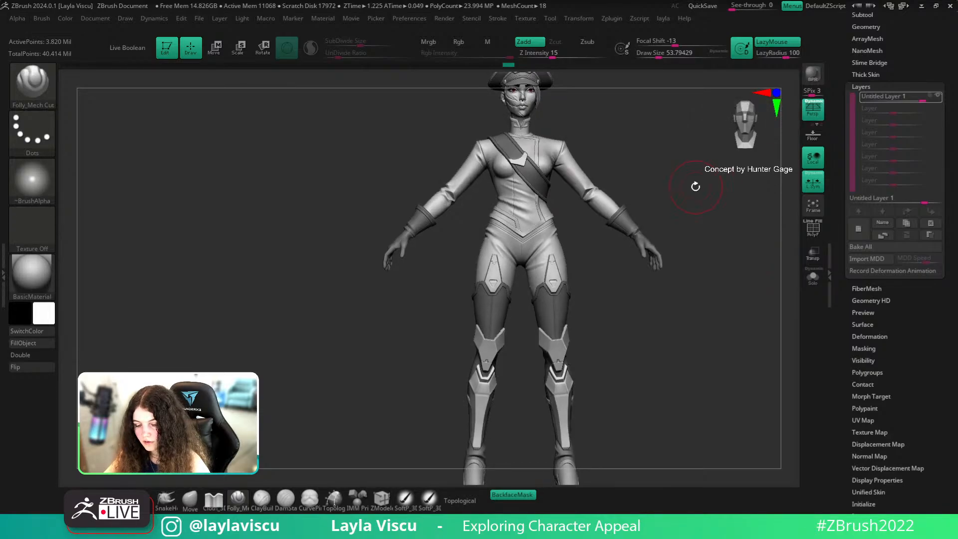
pyautogui.moveTo(697, 187)
pyautogui.keyDown('alt'); pyautogui.mouseDown(button='right')
pyautogui.moveTo(684, 193)
pyautogui.moveTo(691, 195)
pyautogui.mouseUp(button='right'); pyautogui.keyUp('alt')
pyautogui.keyDown('ctrl'); pyautogui.moveTo(691, 195); pyautogui.dragTo(670, 193, button='right'); pyautogui.keyUp('ctrl')
pyautogui.press('p')
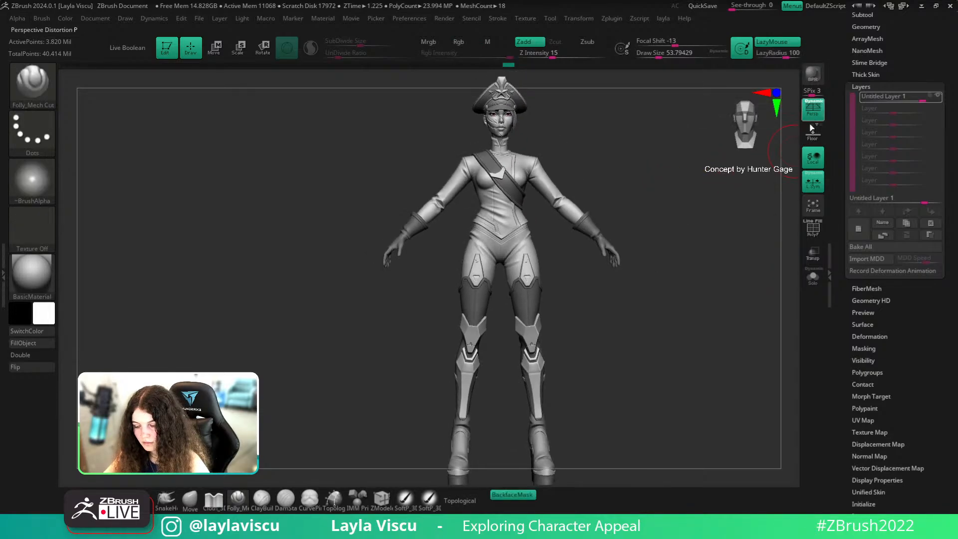
pyautogui.moveTo(670, 194)
pyautogui.mouseDown()
pyautogui.moveTo(709, 186)
pyautogui.moveTo(641, 240)
pyautogui.mouseUp()
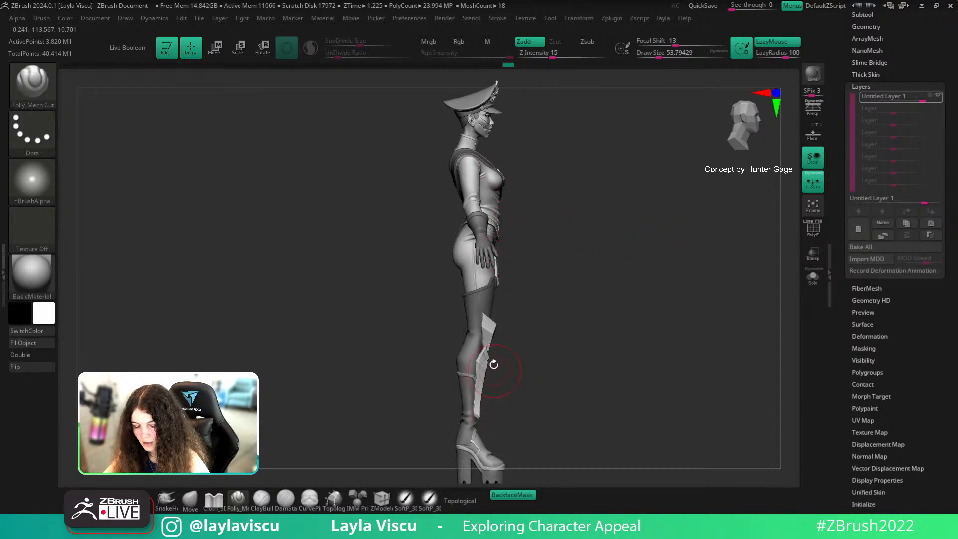
pyautogui.keyDown('alt'); pyautogui.moveTo(528, 302); pyautogui.dragTo(521, 201); pyautogui.keyUp('alt')
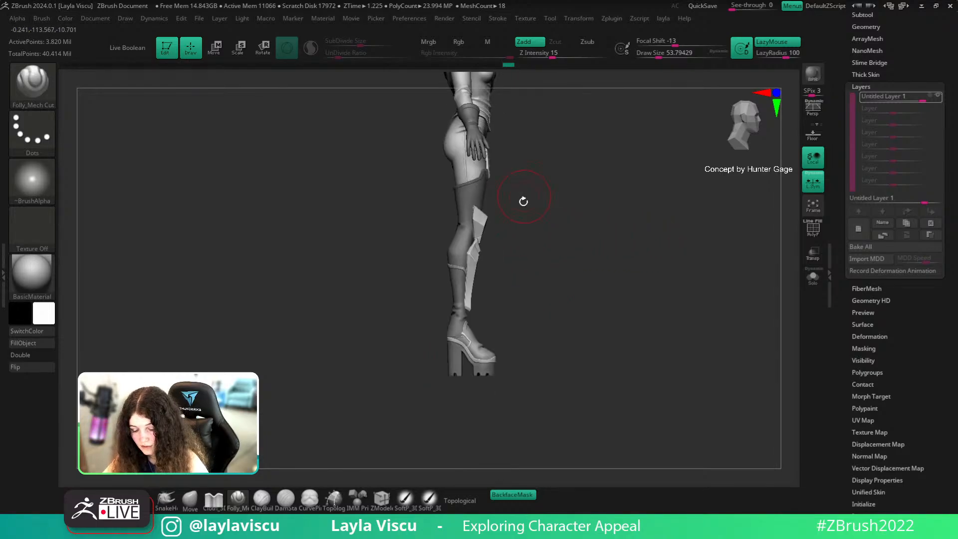
# Make the leggings1 subtool active, restore perspective, and check the leg proportions from the side and front
pyautogui.keyDown('alt'); pyautogui.click(522, 201); pyautogui.keyUp('alt')
pyautogui.click(518, 279)
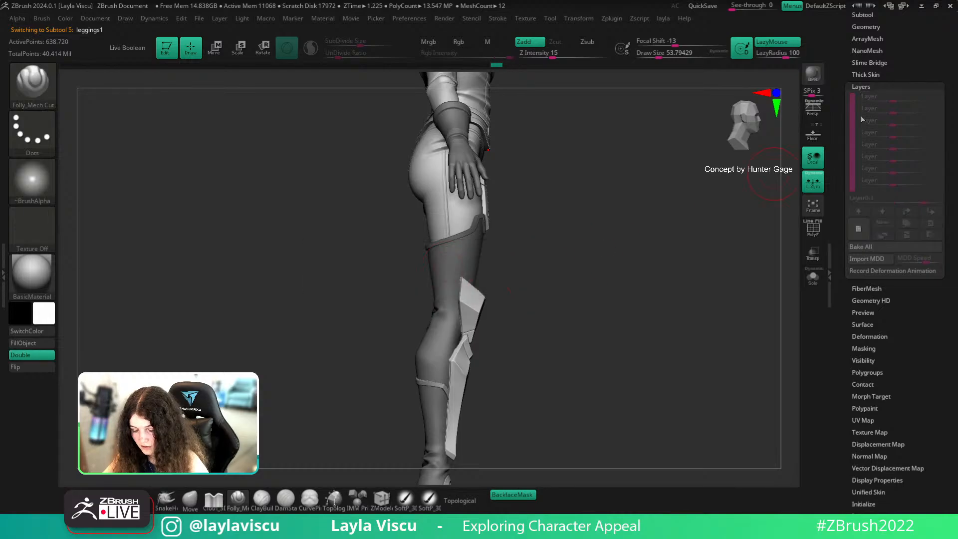
pyautogui.click(813, 109)
pyautogui.moveTo(623, 272); pyautogui.dragTo(601, 301)
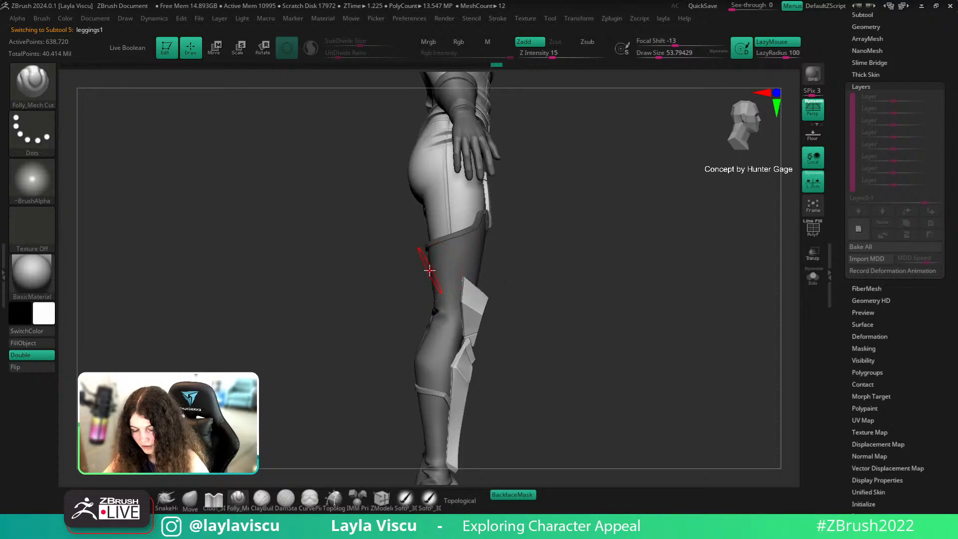
pyautogui.moveTo(590, 244); pyautogui.dragTo(516, 262)
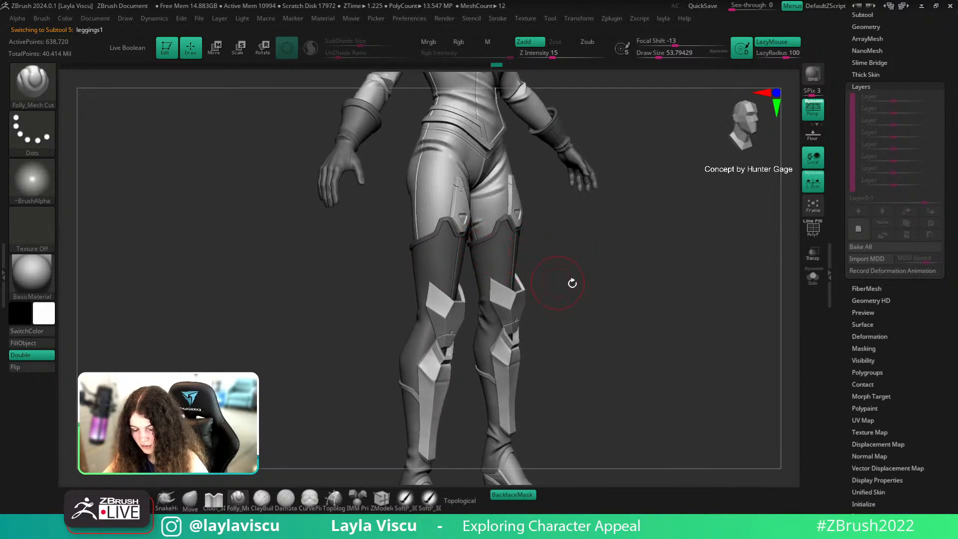
pyautogui.keyDown('shift'); pyautogui.moveTo(571, 283); pyautogui.dragTo(599, 301); pyautogui.keyUp('shift')
pyautogui.moveTo(599, 301)
pyautogui.keyDown('ctrl'); pyautogui.mouseDown(button='right')
pyautogui.moveTo(567, 262)
pyautogui.moveTo(593, 197)
pyautogui.moveTo(606, 288)
pyautogui.mouseUp(button='right'); pyautogui.keyUp('ctrl')
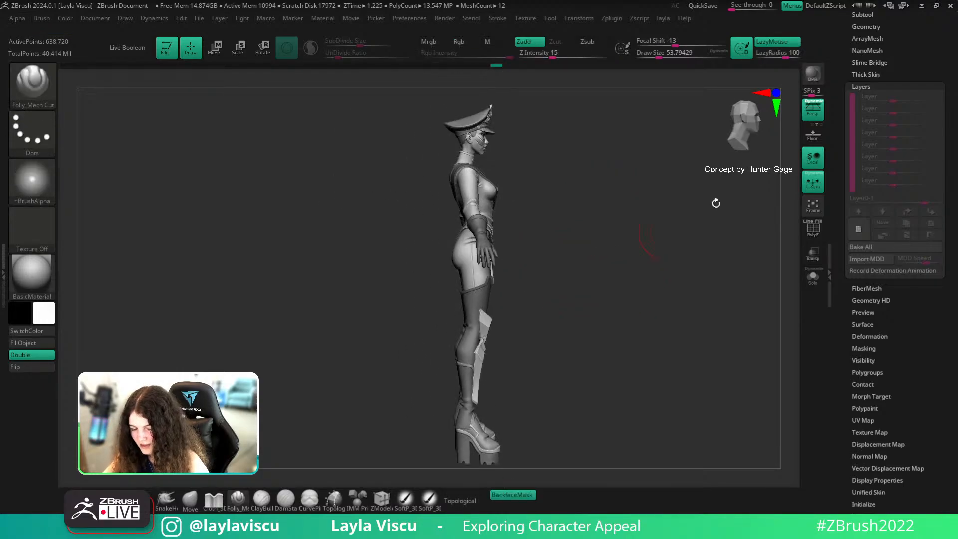
pyautogui.keyDown('shift'); pyautogui.moveTo(645, 241); pyautogui.dragTo(543, 263); pyautogui.keyUp('shift')
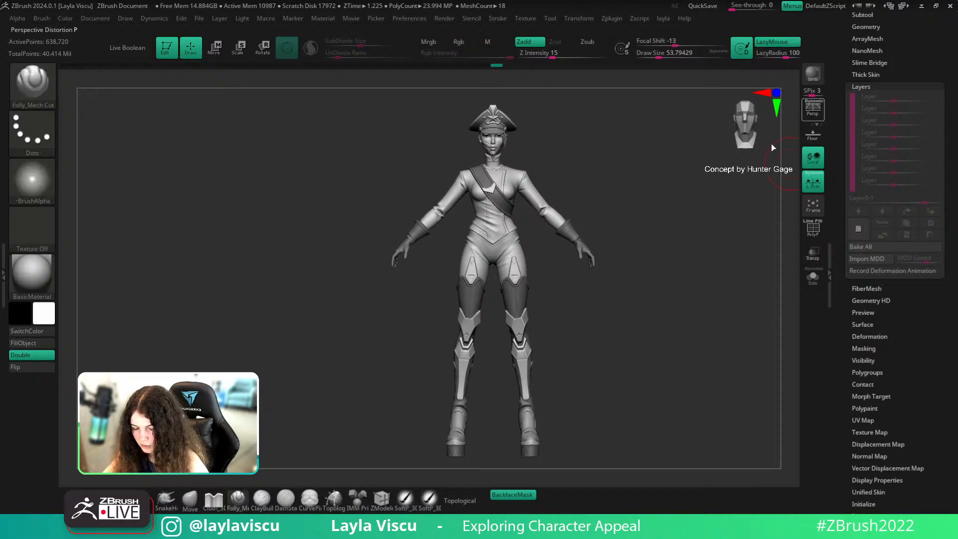
# Set the perspective camera's focal length to 50 mm and check the character's front view close up and from farther away
pyautogui.click(125, 18)
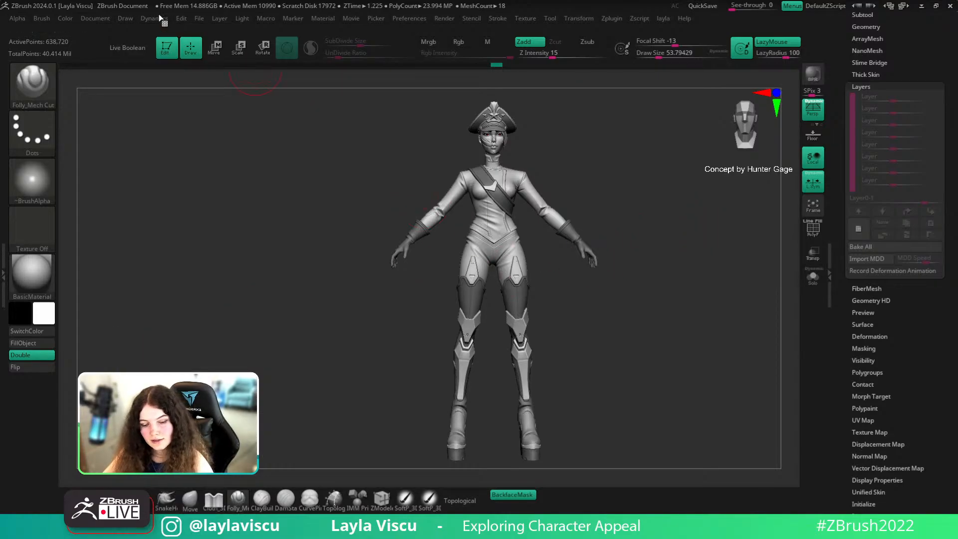
pyautogui.click(125, 18)
pyautogui.click(158, 327)
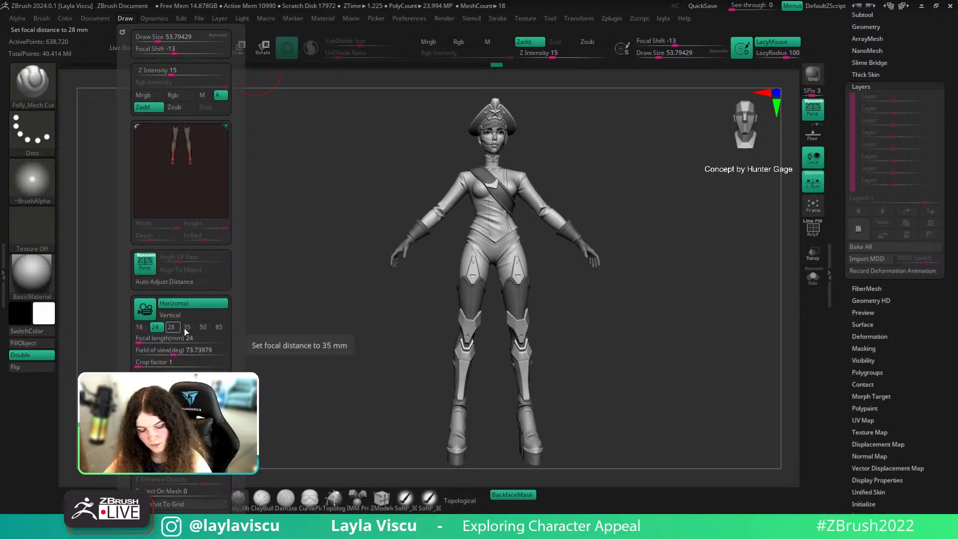
pyautogui.click(202, 327)
pyautogui.moveTo(545, 192)
pyautogui.keyDown('ctrl'); pyautogui.mouseDown(button='right')
pyautogui.moveTo(695, 145)
pyautogui.moveTo(665, 252)
pyautogui.moveTo(635, 272)
pyautogui.mouseUp(button='right'); pyautogui.keyUp('ctrl')
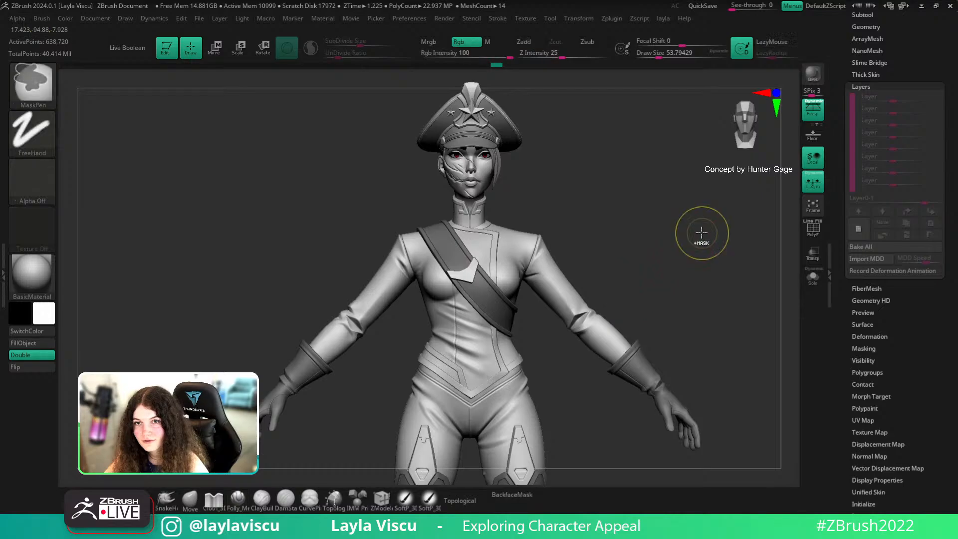
pyautogui.moveTo(701, 231)
pyautogui.keyDown('ctrl'); pyautogui.mouseDown(button='right')
pyautogui.moveTo(670, 242)
pyautogui.moveTo(666, 264)
pyautogui.mouseUp(button='right'); pyautogui.keyUp('ctrl')
pyautogui.keyDown('ctrl'); pyautogui.moveTo(662, 311); pyautogui.dragTo(659, 229, button='right'); pyautogui.keyUp('ctrl')
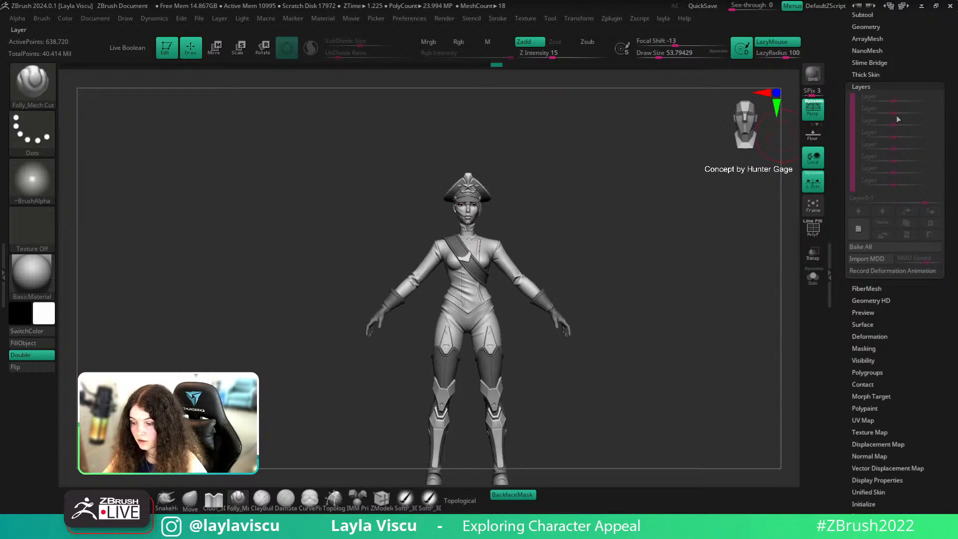
# Show the concept art overlay at full opacity to compare it with the full-length character, then hide it
pyautogui.click(861, 15)
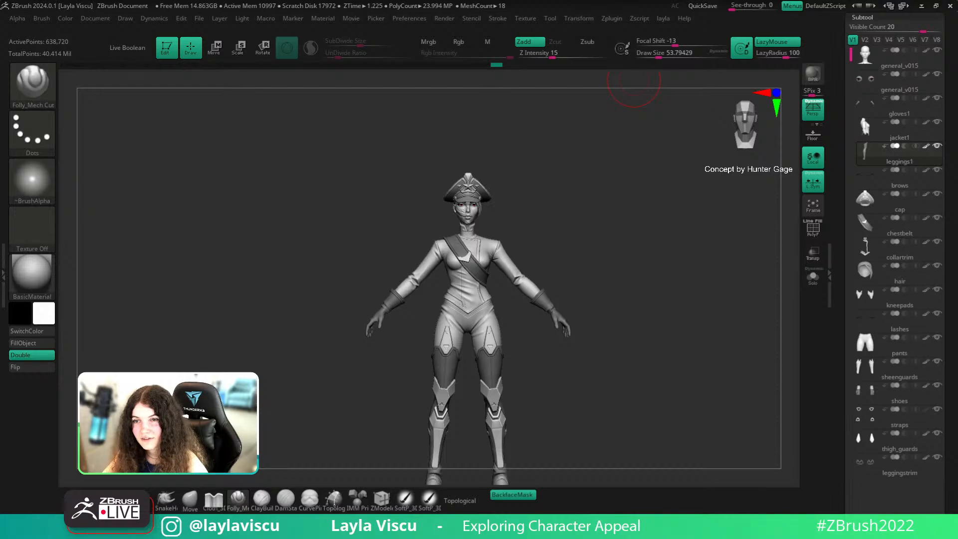
pyautogui.keyDown('alt'); pyautogui.moveTo(619, 283); pyautogui.dragTo(656, 229); pyautogui.keyUp('alt')
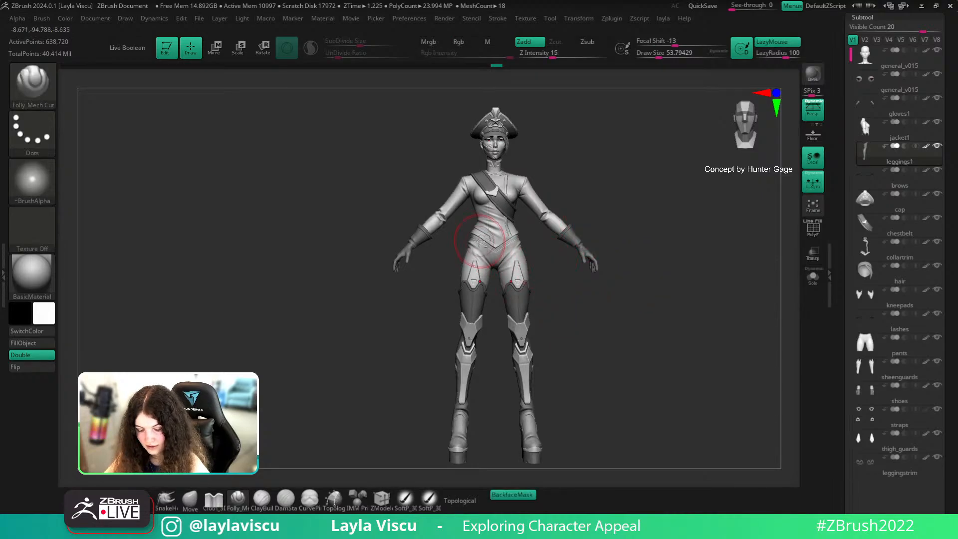
pyautogui.moveTo(494, 230)
pyautogui.keyDown('ctrl'); pyautogui.mouseDown(button='right')
pyautogui.moveTo(636, 322)
pyautogui.moveTo(600, 337)
pyautogui.moveTo(688, 344)
pyautogui.mouseUp(button='right'); pyautogui.keyUp('ctrl')
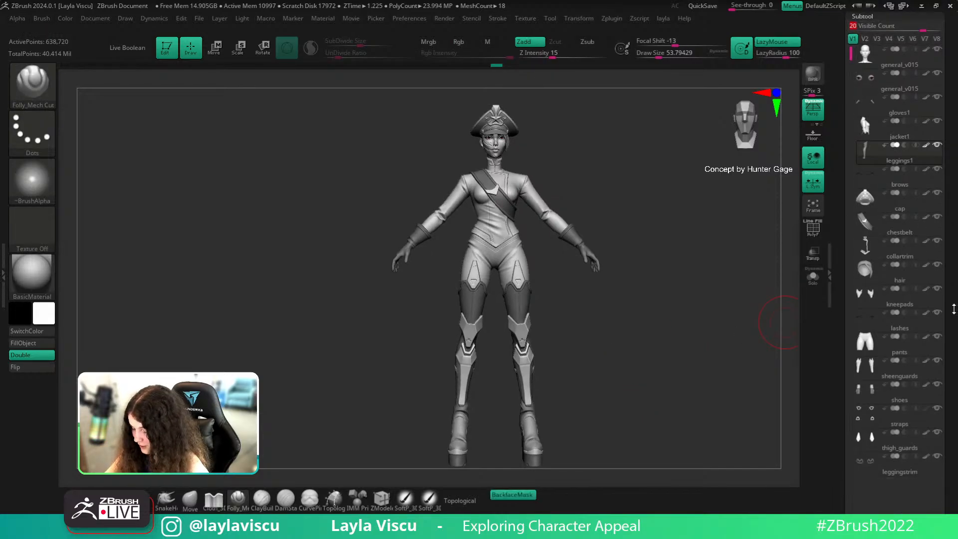
pyautogui.moveTo(953, 309); pyautogui.dragTo(950, 439)
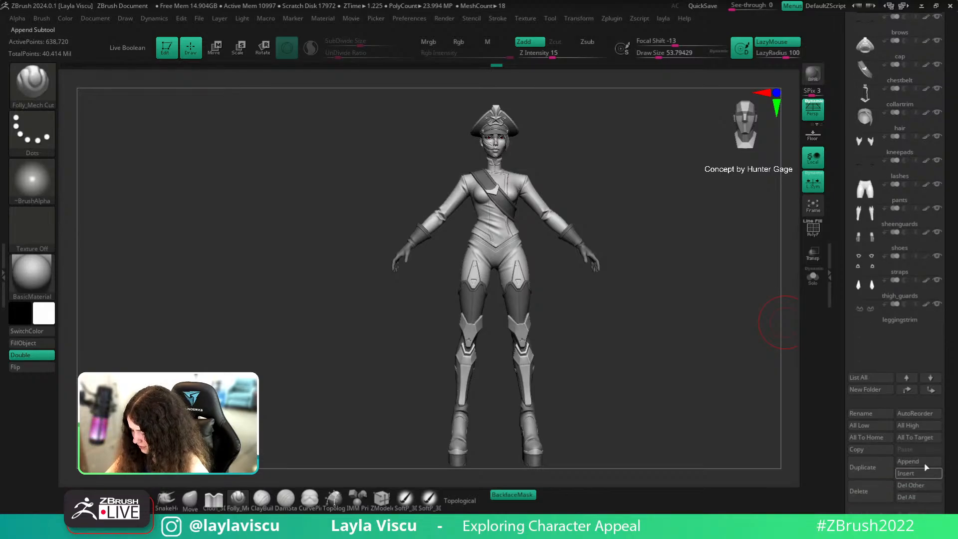
pyautogui.hotkey('shift', 'z')
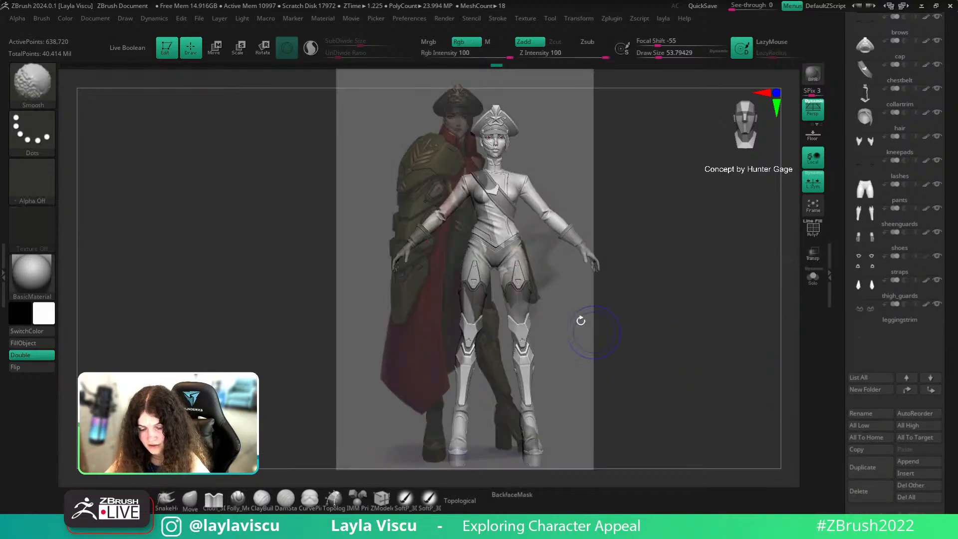
pyautogui.press('z')
pyautogui.moveTo(561, 110); pyautogui.dragTo(576, 144)
pyautogui.press('z')
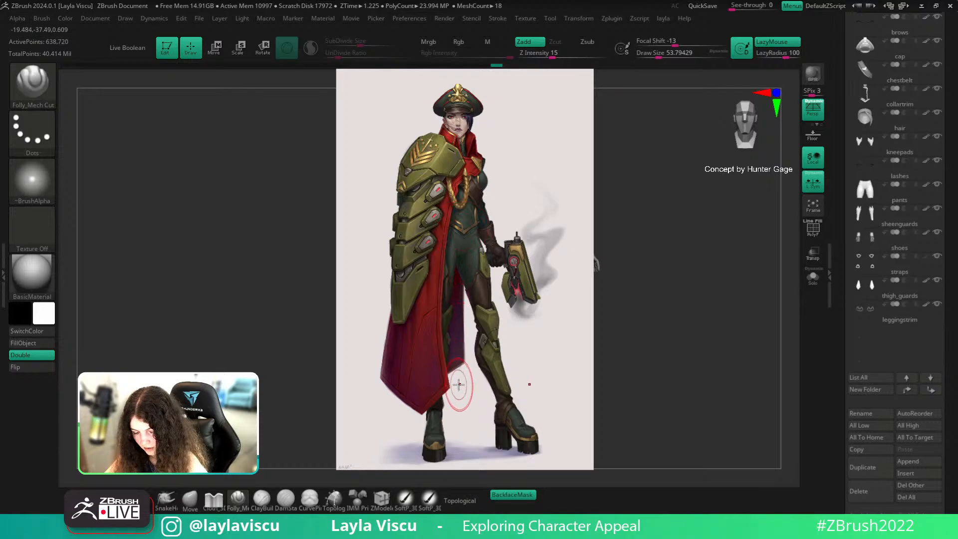
pyautogui.hotkey('shift', 'z')
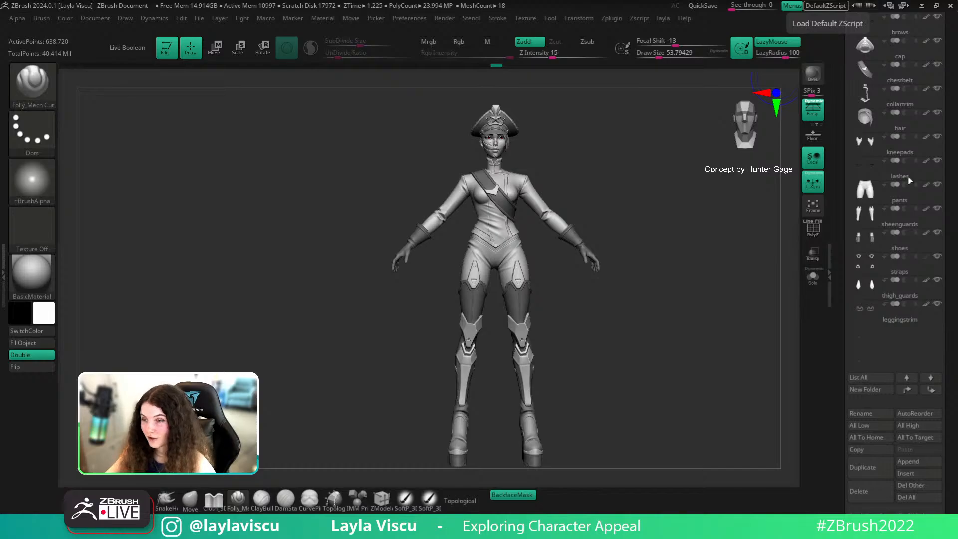
# Turn the character to its side profile and choose MaskCurvePen as the masking brush
pyautogui.moveTo(687, 301)
pyautogui.mouseDown()
pyautogui.moveTo(722, 295)
pyautogui.moveTo(687, 335)
pyautogui.mouseUp()
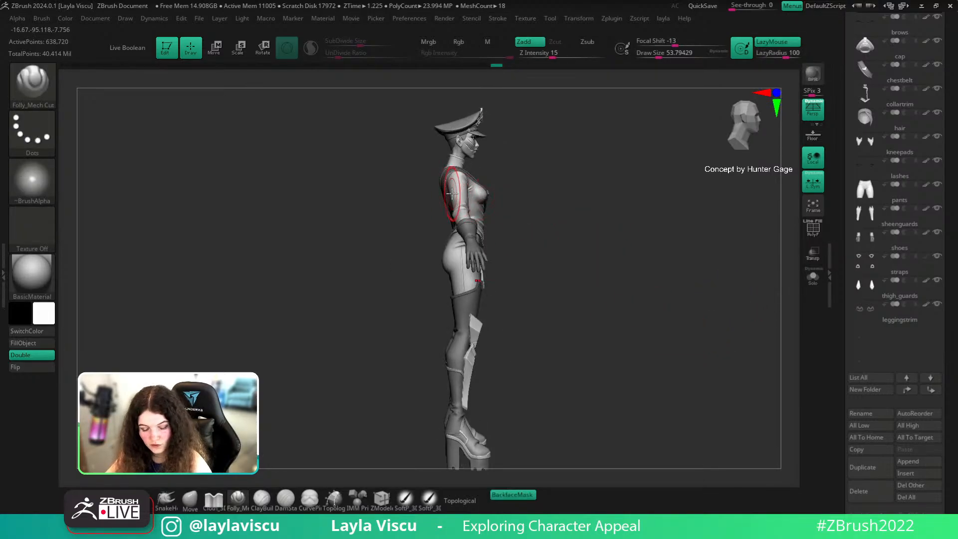
pyautogui.keyDown('ctrl'); pyautogui.moveTo(425, 163); pyautogui.dragTo(192, 317); pyautogui.keyUp('ctrl')
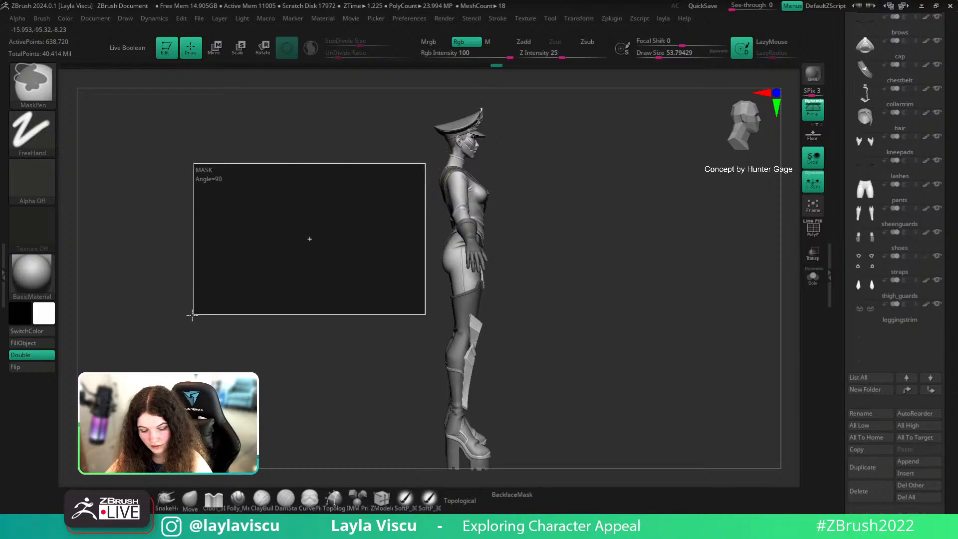
pyautogui.keyDown('ctrl'); pyautogui.click(41, 93); pyautogui.keyUp('ctrl')
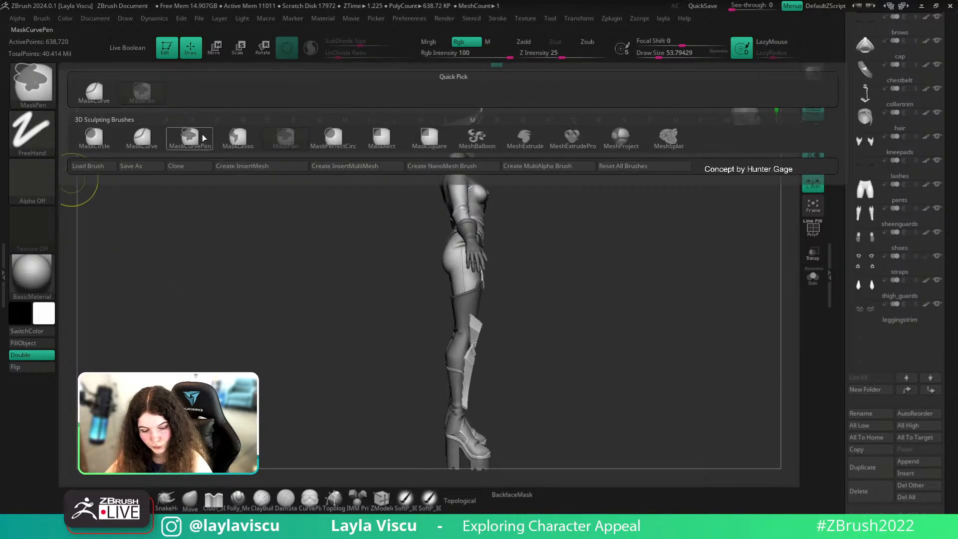
pyautogui.click(31, 82)
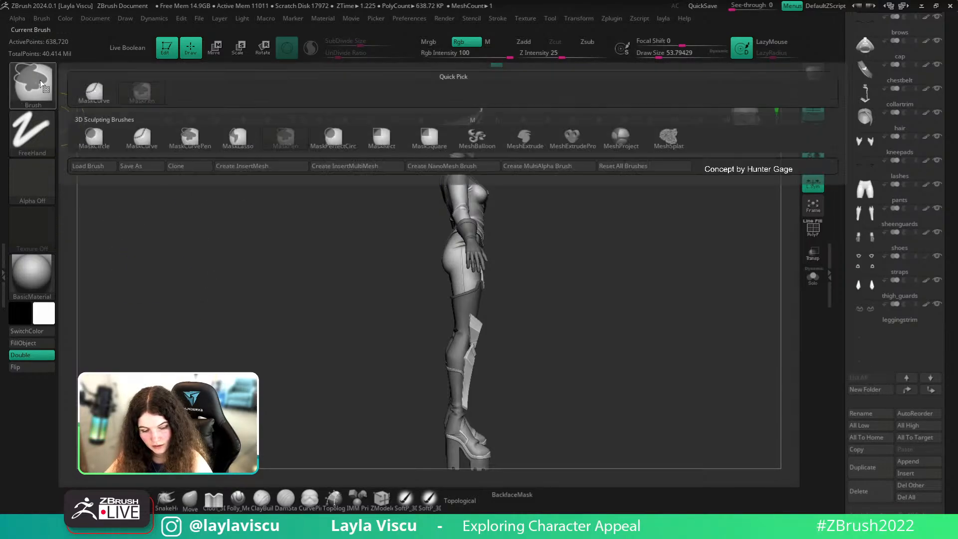
pyautogui.click(205, 141)
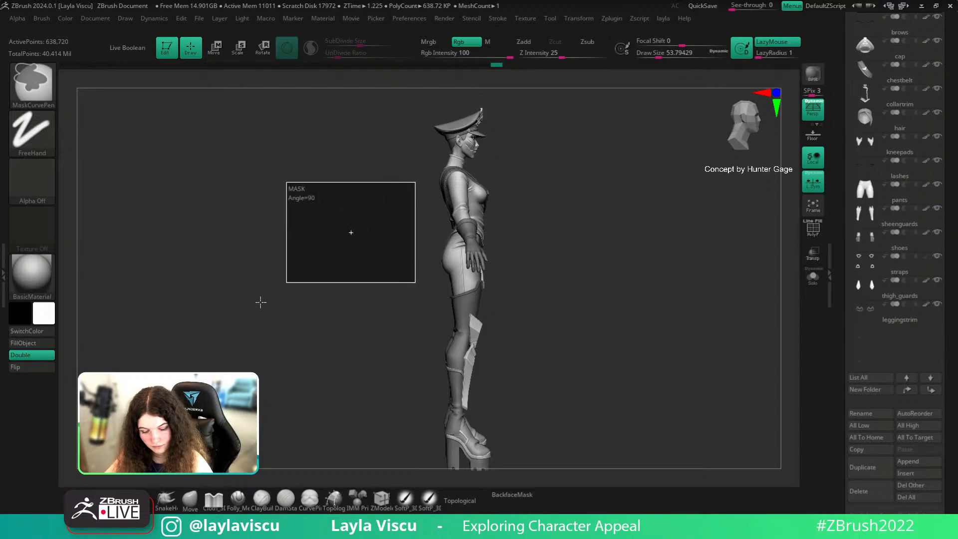
pyautogui.click(45, 123)
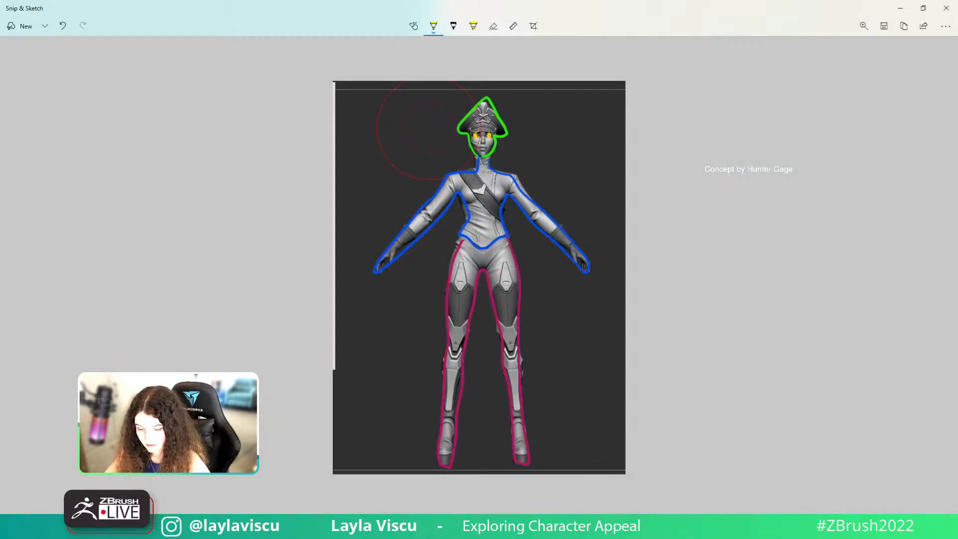
# Close the annotated screenshot in Snip & Sketch and the front_grey.jpg image, and reopen the character project in ZBrush
pyautogui.click(946, 8)
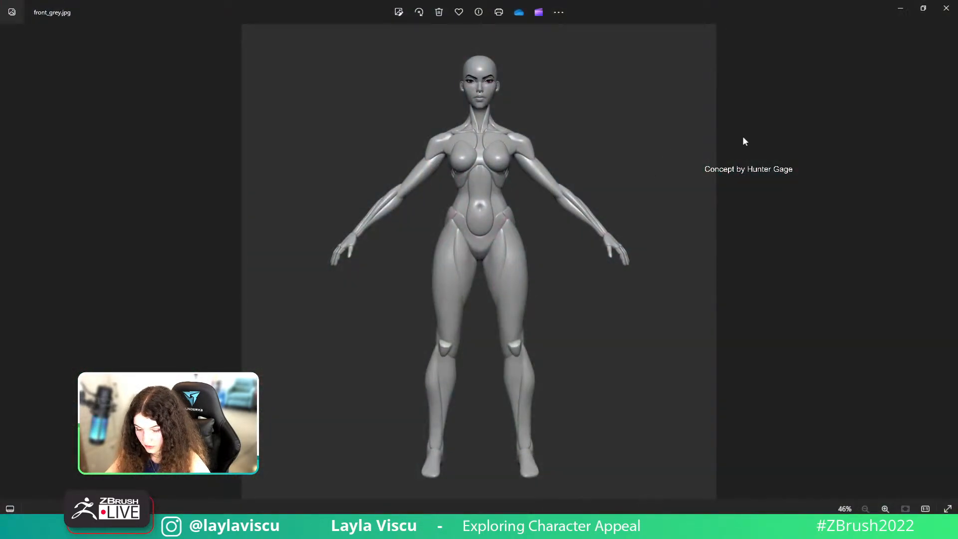
pyautogui.click(945, 8)
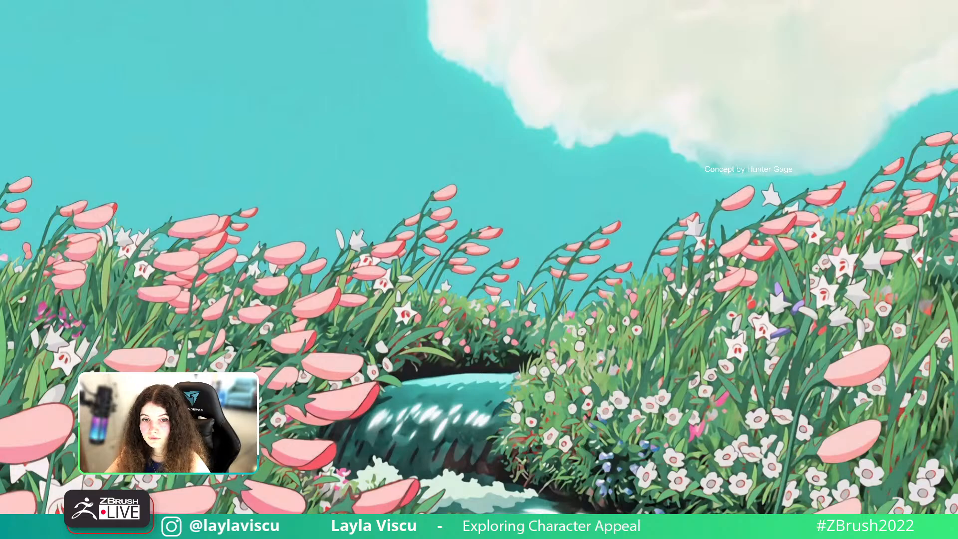
pyautogui.moveTo(399, 0); pyautogui.dragTo(528, 105)
pyautogui.click(597, 100)
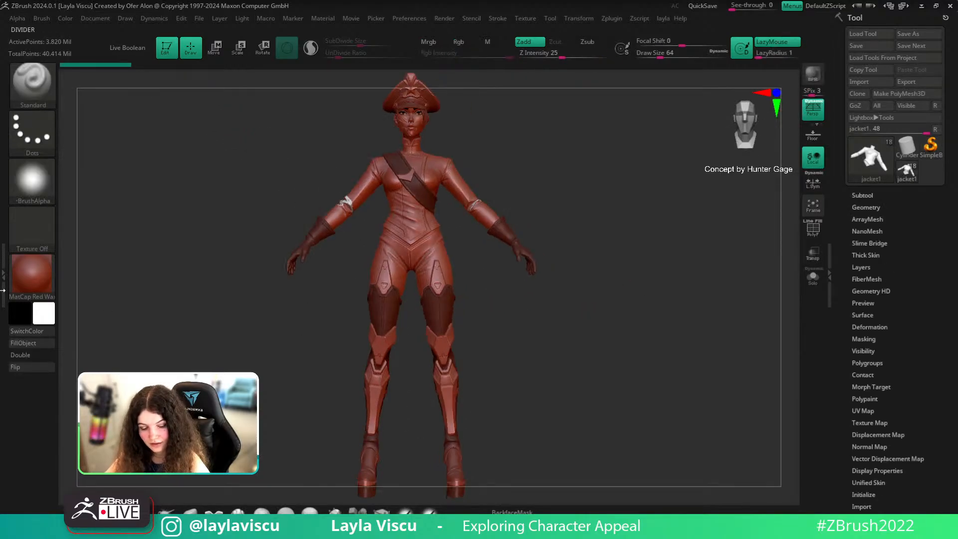
# Set the reopened character's display material to BasicMaterial and frame its front view
pyautogui.click(32, 273)
pyautogui.click(140, 312)
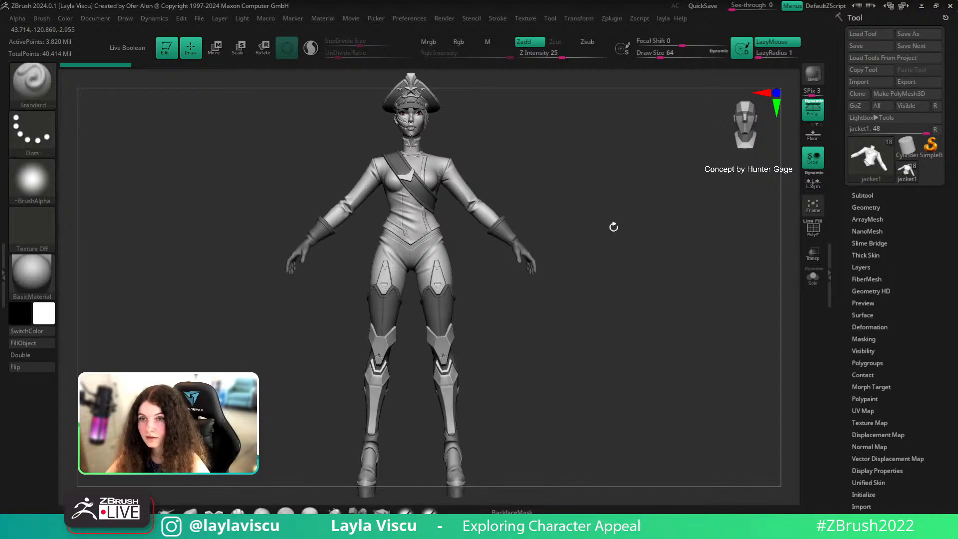
pyautogui.keyDown('alt'); pyautogui.moveTo(615, 227); pyautogui.dragTo(642, 229); pyautogui.keyUp('alt')
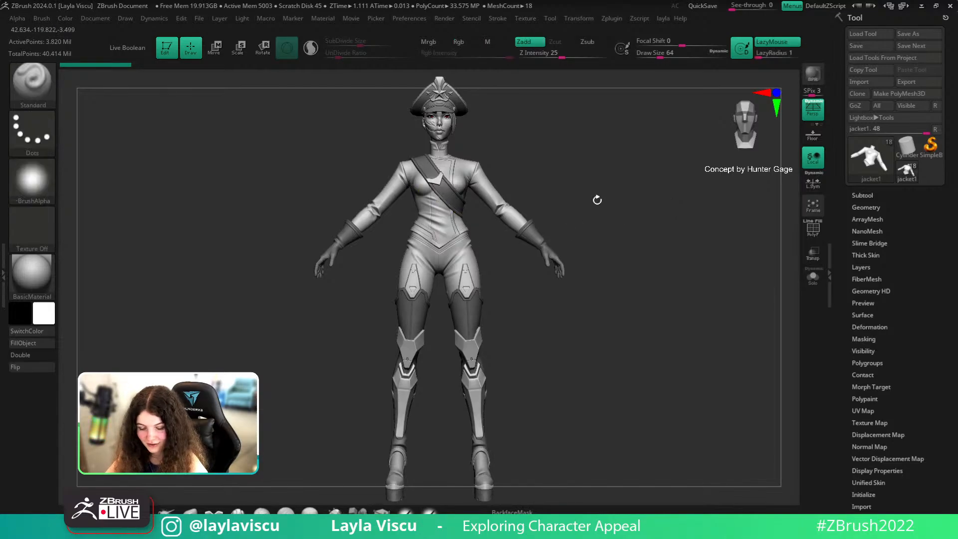
pyautogui.keyDown('alt'); pyautogui.moveTo(586, 196); pyautogui.dragTo(611, 252); pyautogui.keyUp('alt')
pyautogui.keyDown('ctrl'); pyautogui.moveTo(469, 237); pyautogui.dragTo(491, 256, button='right'); pyautogui.keyUp('ctrl')
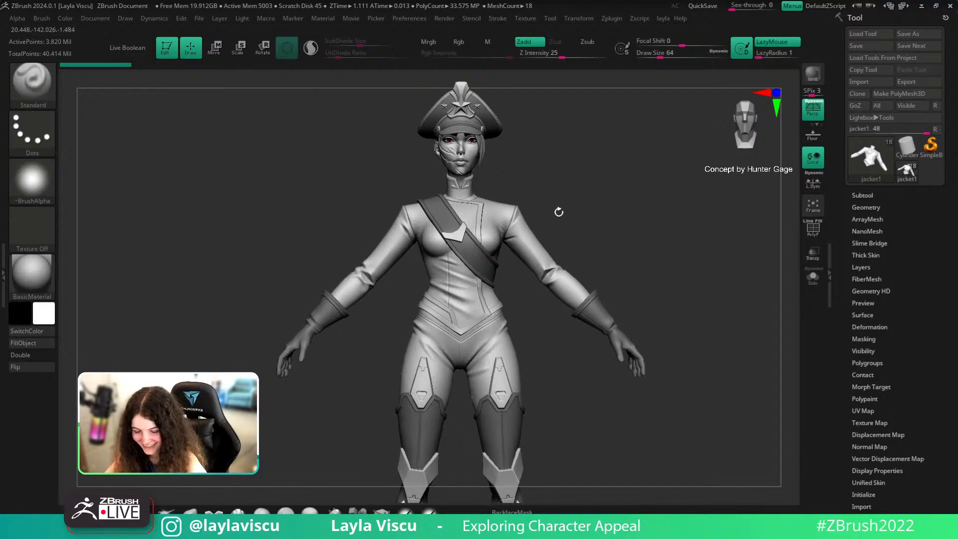
# List the subtools and examine the character's front proportions both close up and at full length
pyautogui.press('s')
pyautogui.click(856, 195)
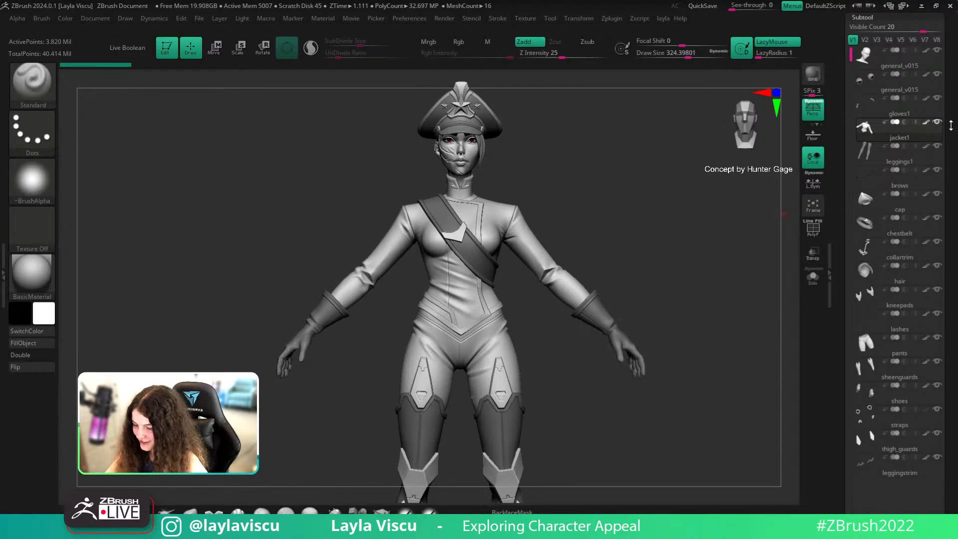
pyautogui.moveTo(585, 200)
pyautogui.mouseDown()
pyautogui.moveTo(662, 201)
pyautogui.moveTo(695, 177)
pyautogui.moveTo(615, 200)
pyautogui.moveTo(669, 181)
pyautogui.mouseUp()
pyautogui.hotkey('shift', 'f')
pyautogui.hotkey('shift', 'f')
pyautogui.keyDown('ctrl'); pyautogui.moveTo(627, 218); pyautogui.dragTo(562, 238, button='right'); pyautogui.keyUp('ctrl')
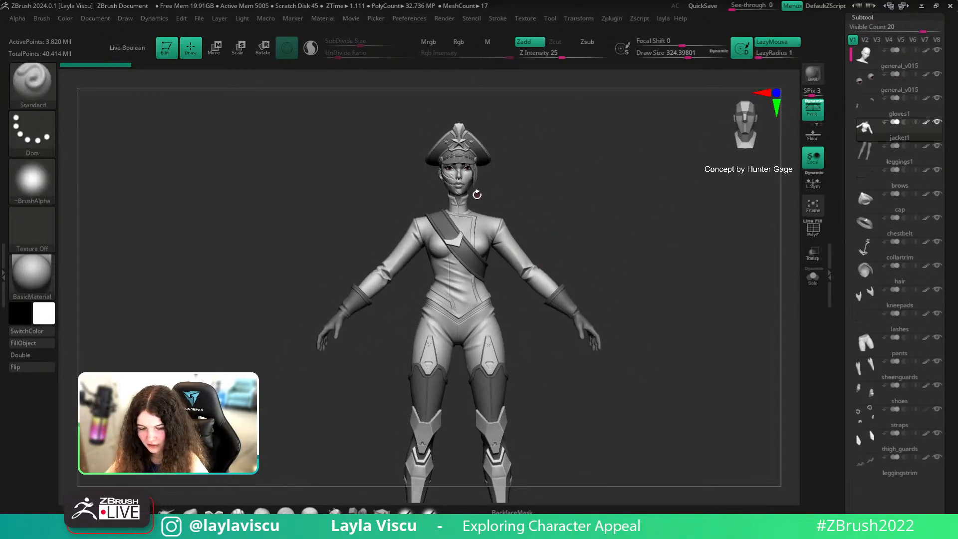
pyautogui.moveTo(545, 214)
pyautogui.keyDown('ctrl'); pyautogui.mouseDown(button='right')
pyautogui.moveTo(514, 214)
pyautogui.moveTo(593, 175)
pyautogui.mouseUp(button='right'); pyautogui.keyUp('ctrl')
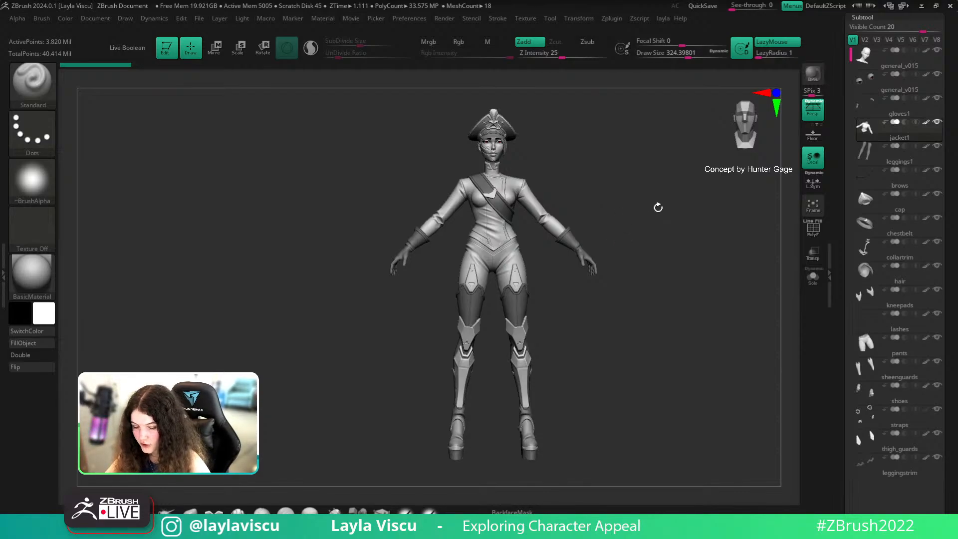
pyautogui.moveTo(658, 207)
pyautogui.mouseDown()
pyautogui.moveTo(645, 214)
pyautogui.moveTo(605, 196)
pyautogui.moveTo(663, 191)
pyautogui.mouseUp()
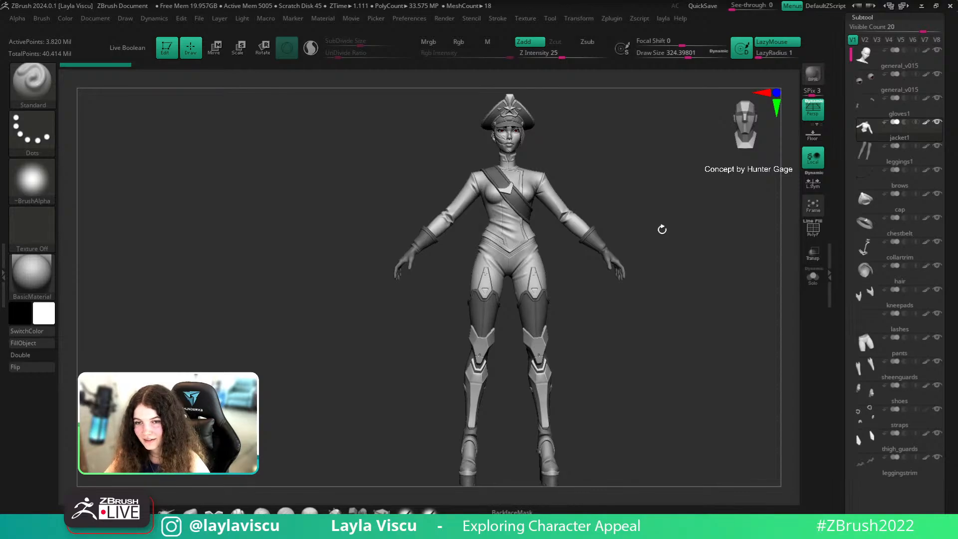
pyautogui.moveTo(663, 229)
pyautogui.keyDown('ctrl'); pyautogui.mouseDown(button='right')
pyautogui.moveTo(623, 190)
pyautogui.moveTo(643, 236)
pyautogui.mouseUp(button='right'); pyautogui.keyUp('ctrl')
pyautogui.moveTo(950, 399); pyautogui.dragTo(947, 180)
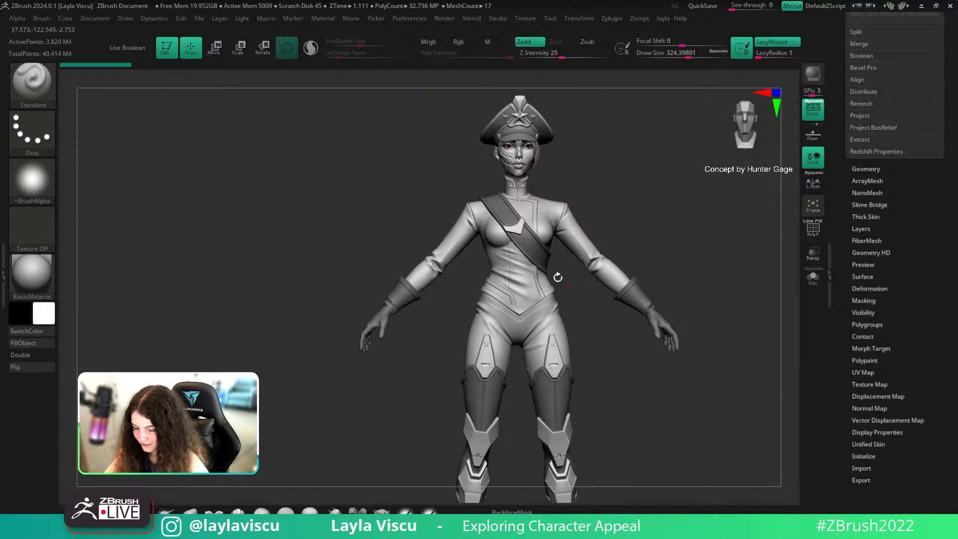
# Choose the Move brush and make the collartrim subtool active at the jacket's waist
pyautogui.keyDown('ctrl'); pyautogui.moveTo(552, 274); pyautogui.dragTo(638, 344, button='right'); pyautogui.keyUp('ctrl')
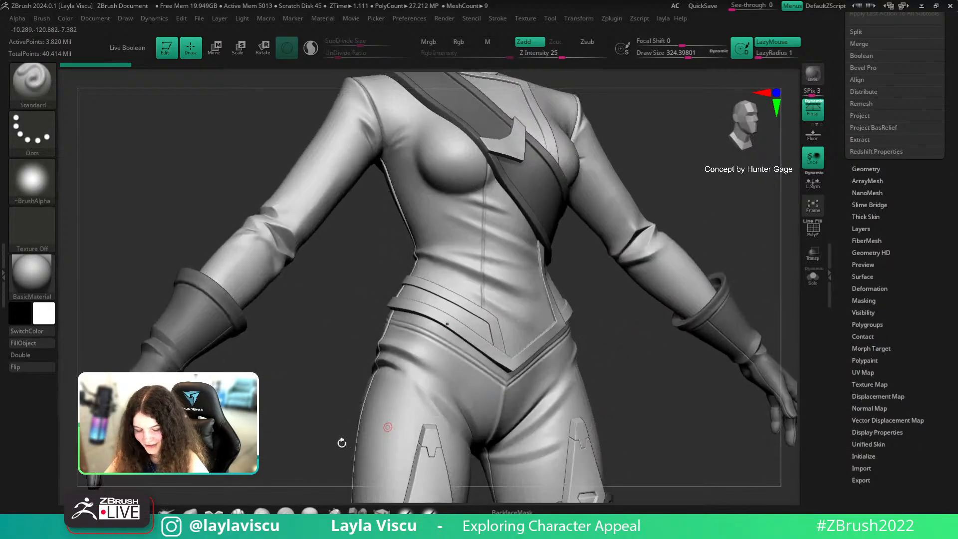
pyautogui.click(190, 511)
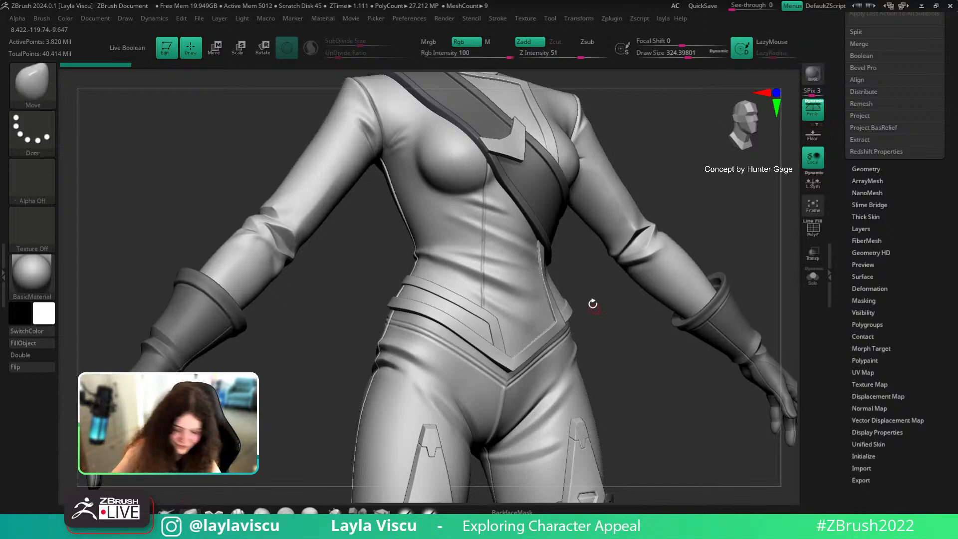
pyautogui.keyDown('alt'); pyautogui.click(541, 279); pyautogui.keyUp('alt')
pyautogui.click(542, 258)
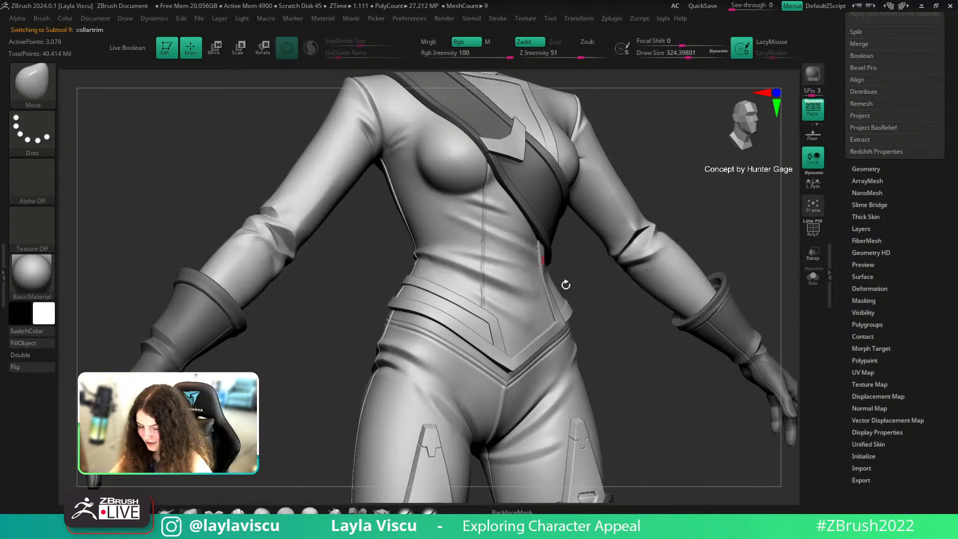
# Set the Move brush's draw size to about 132 and return to the character's front view
pyautogui.moveTo(553, 270)
pyautogui.keyDown('ctrl'); pyautogui.mouseDown(button='right')
pyautogui.moveTo(600, 293)
pyautogui.moveTo(549, 272)
pyautogui.mouseUp(button='right'); pyautogui.keyUp('ctrl')
pyautogui.press('s')
pyautogui.moveTo(549, 272); pyautogui.dragTo(593, 274)
pyautogui.press('s')
pyautogui.click(546, 302)
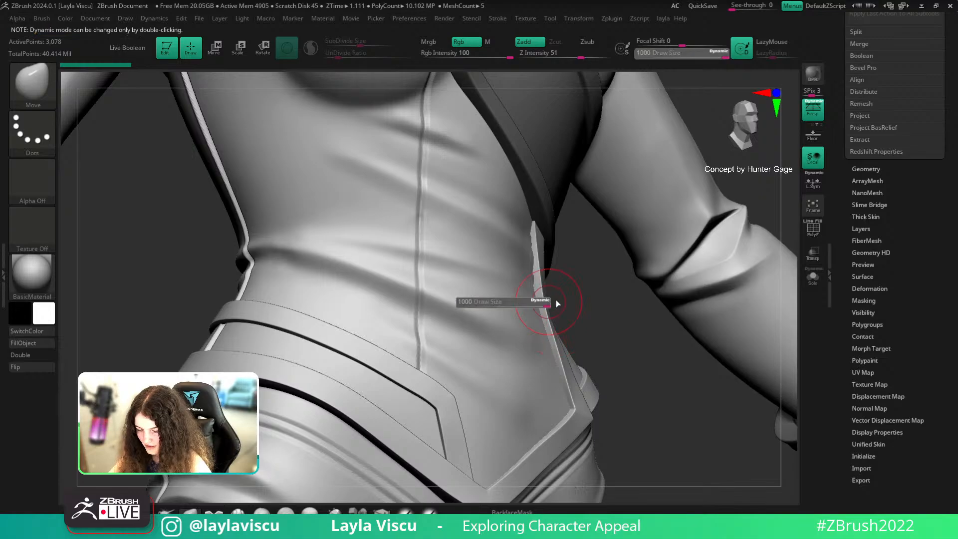
pyautogui.moveTo(719, 57); pyautogui.dragTo(669, 56)
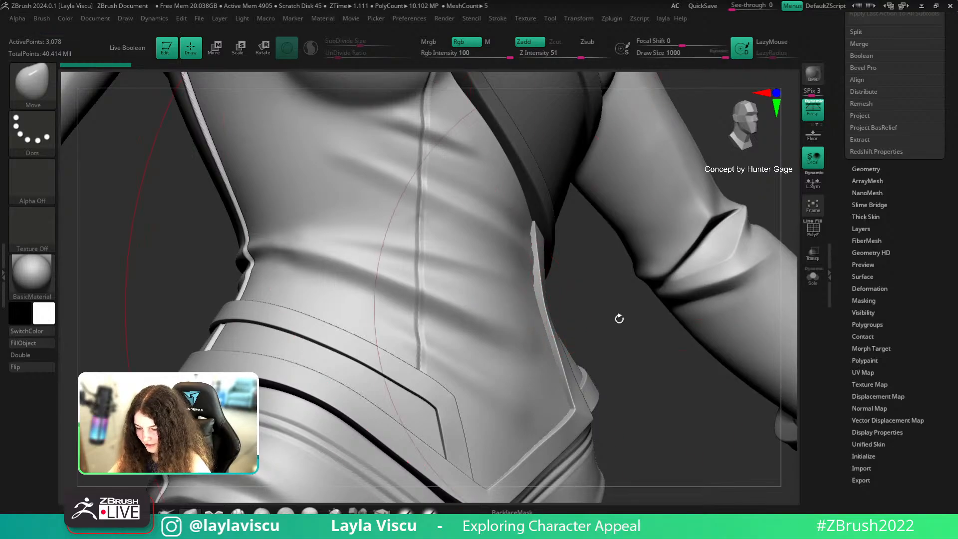
pyautogui.moveTo(564, 282)
pyautogui.mouseDown()
pyautogui.moveTo(553, 278)
pyautogui.moveTo(652, 303)
pyautogui.moveTo(696, 290)
pyautogui.mouseUp()
pyautogui.moveTo(696, 291)
pyautogui.keyDown('ctrl'); pyautogui.mouseDown(button='right')
pyautogui.moveTo(612, 317)
pyautogui.moveTo(606, 329)
pyautogui.mouseUp(button='right'); pyautogui.keyUp('ctrl')
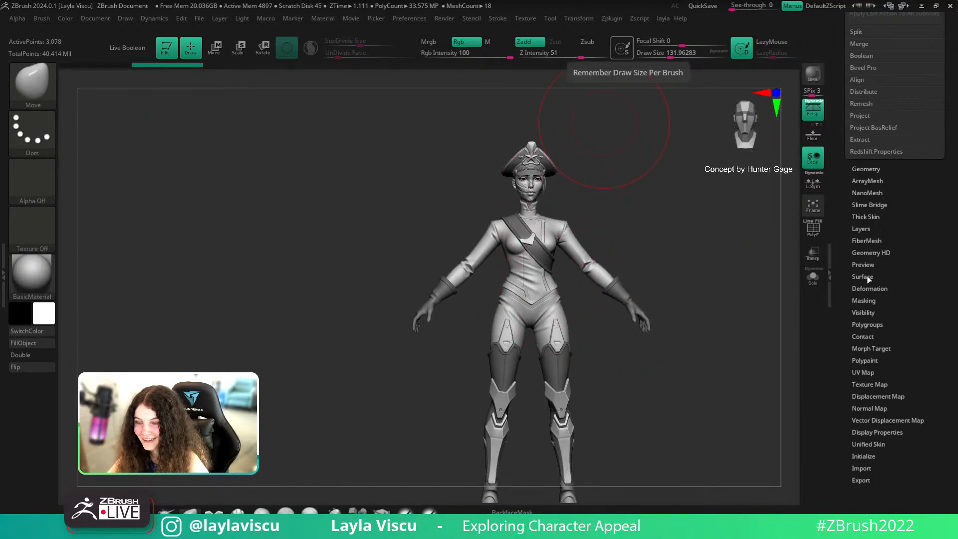
# Import the general's concept art image as a texture and add it to Spotlight
pyautogui.click(525, 18)
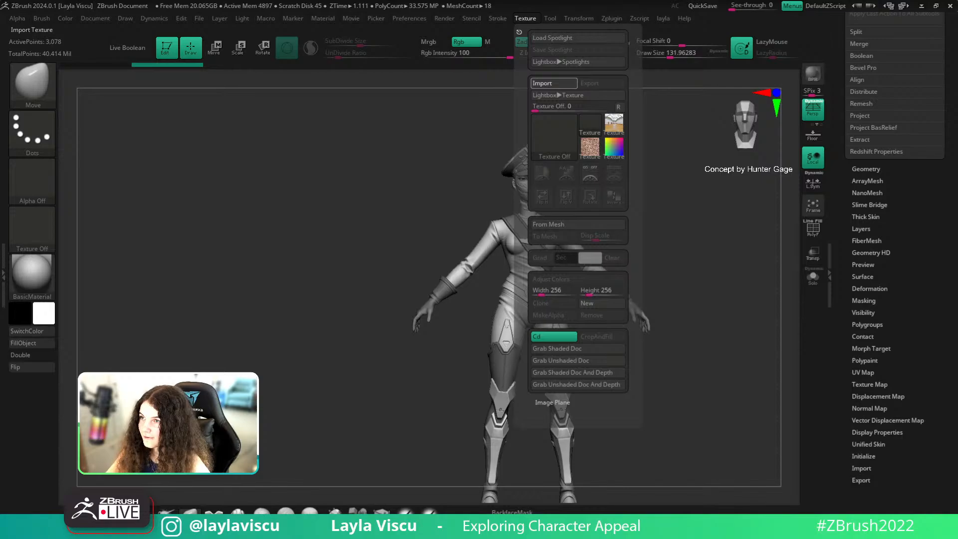
pyautogui.click(552, 83)
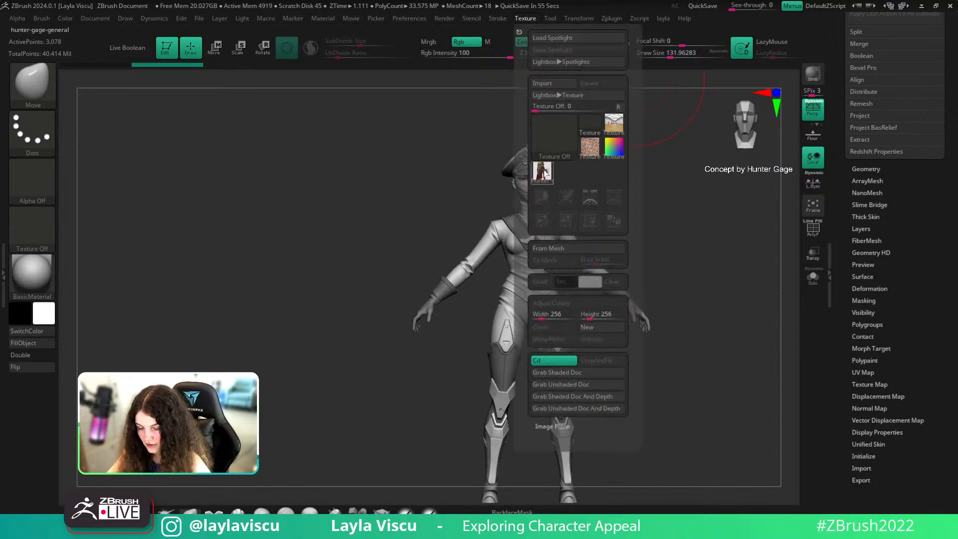
pyautogui.click(612, 200)
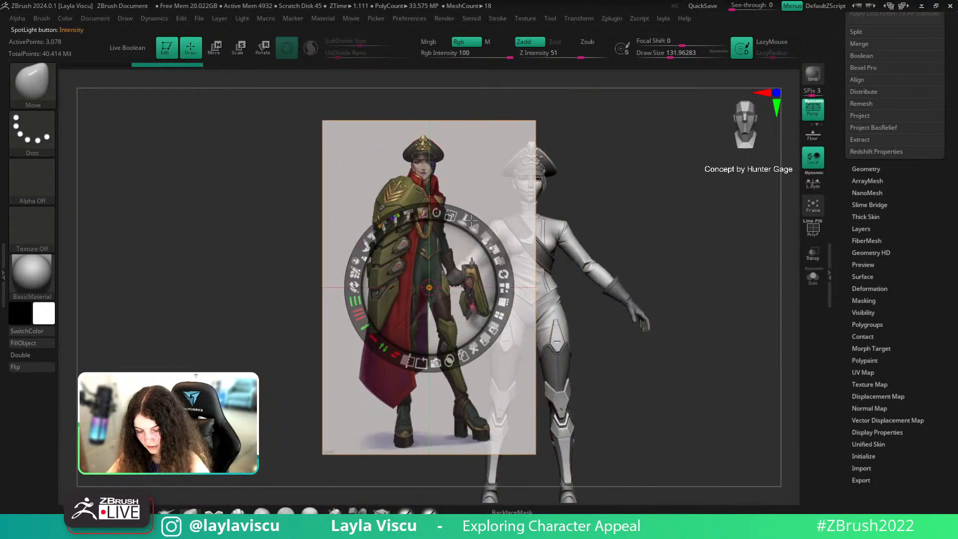
# Place the concept image beside the character and leave Spotlight editing with the image still displayed
pyautogui.moveTo(499, 255); pyautogui.dragTo(268, 265)
pyautogui.hotkey('shift', 'z')
pyautogui.hotkey('shift', 'z')
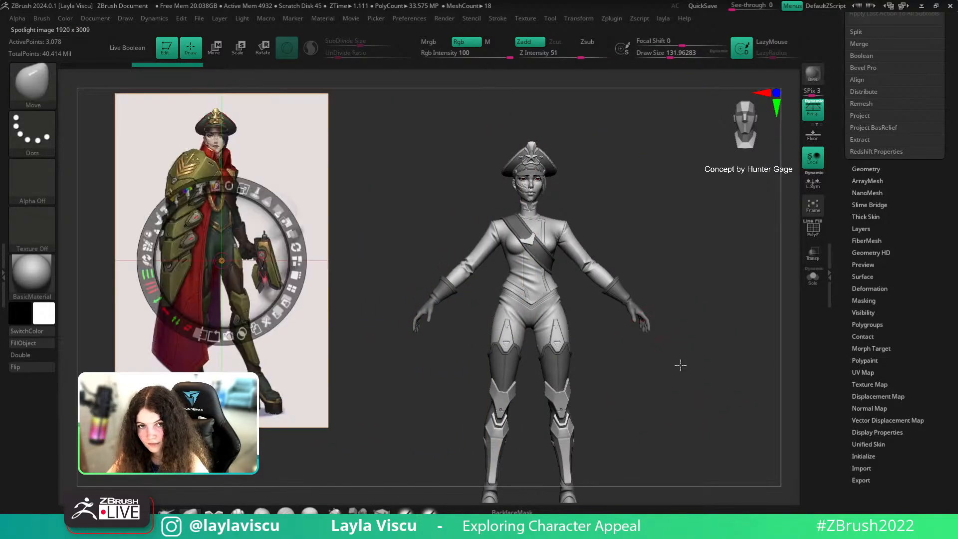
pyautogui.press('z')
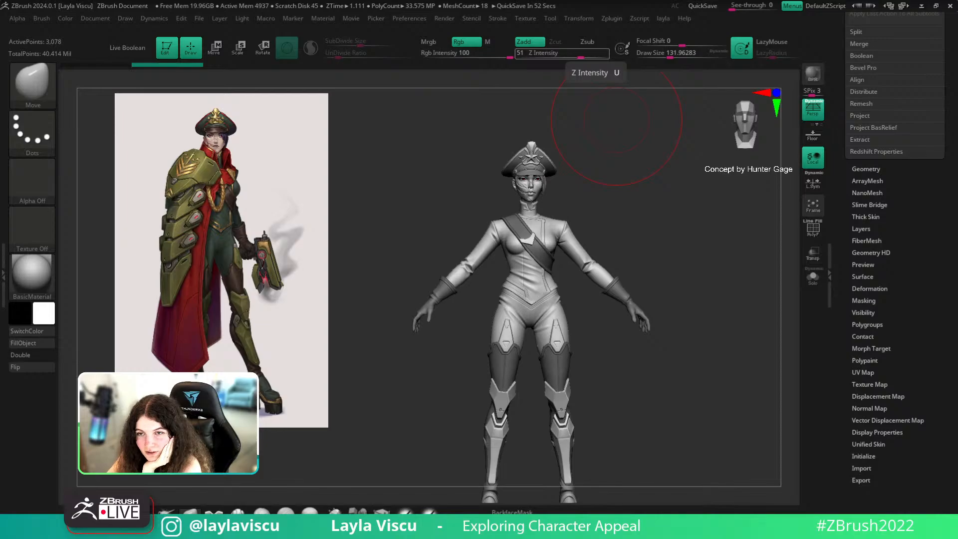
# Set the subtool list's visible count to 19 so more of the character's outfit pieces are listed
pyautogui.press('Return')
pyautogui.press('ctrl')
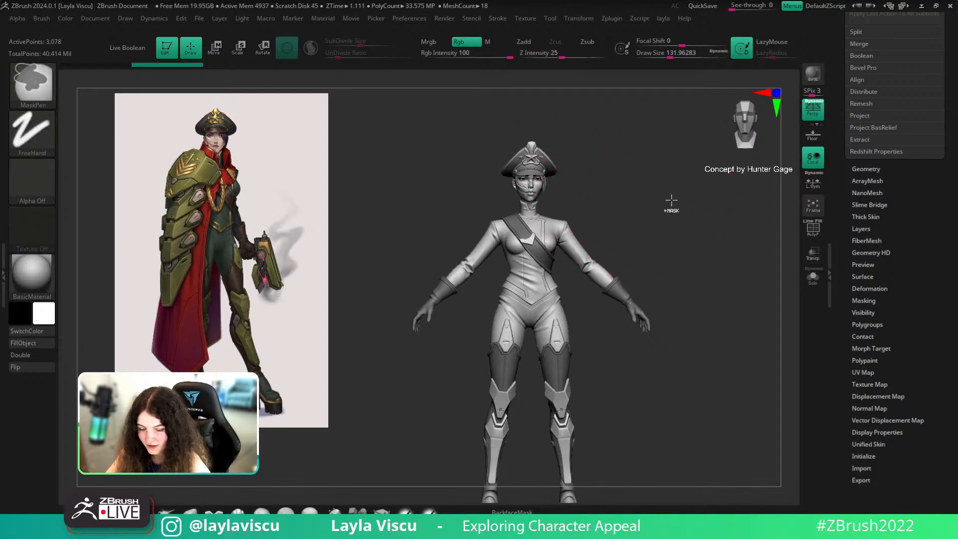
pyautogui.moveTo(666, 236)
pyautogui.keyDown('alt'); pyautogui.mouseDown()
pyautogui.moveTo(652, 197)
pyautogui.moveTo(606, 190)
pyautogui.moveTo(675, 220)
pyautogui.moveTo(701, 196)
pyautogui.mouseUp(); pyautogui.keyUp('alt')
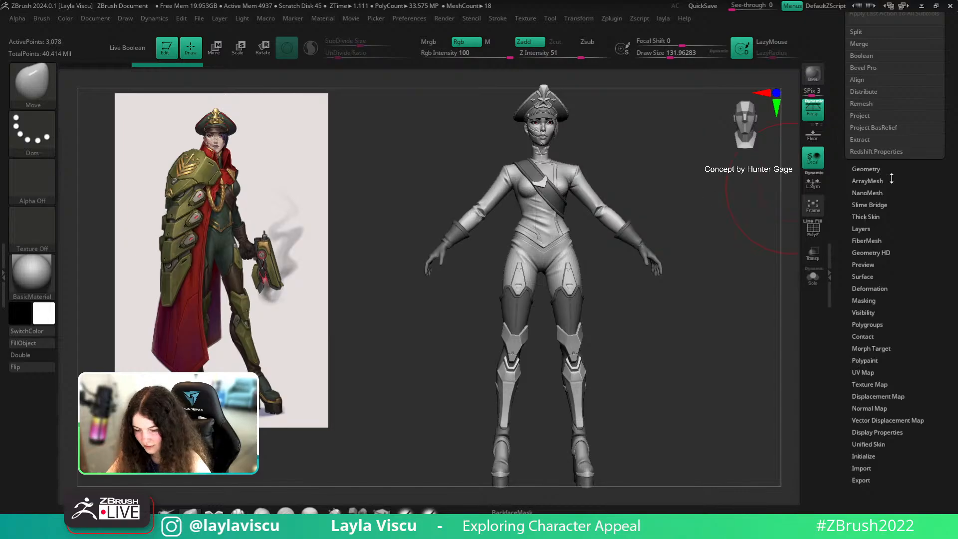
pyautogui.moveTo(891, 178); pyautogui.dragTo(949, 140)
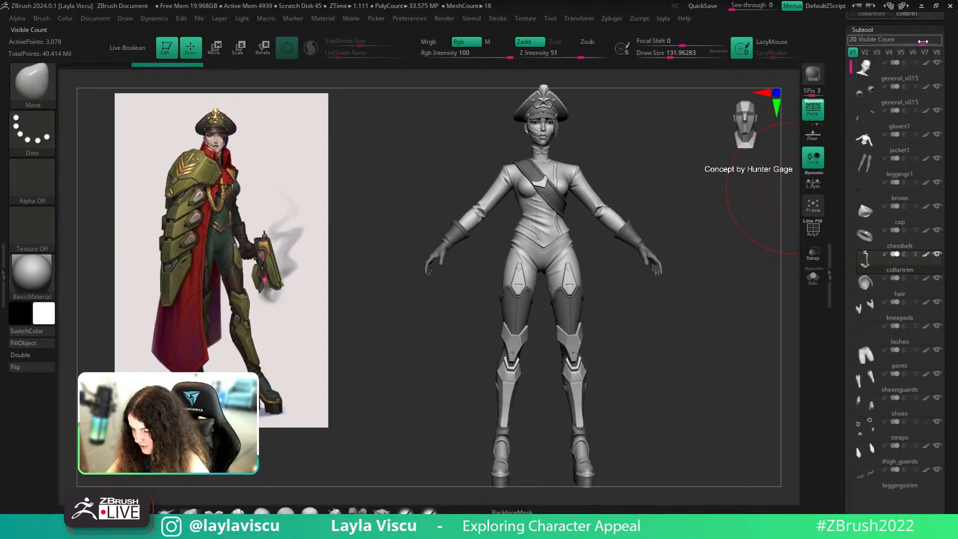
pyautogui.moveTo(923, 41); pyautogui.dragTo(919, 41)
# Inspect the collar trim along the jacket's waist and make the jacket1 subtool active
pyautogui.press('shift')
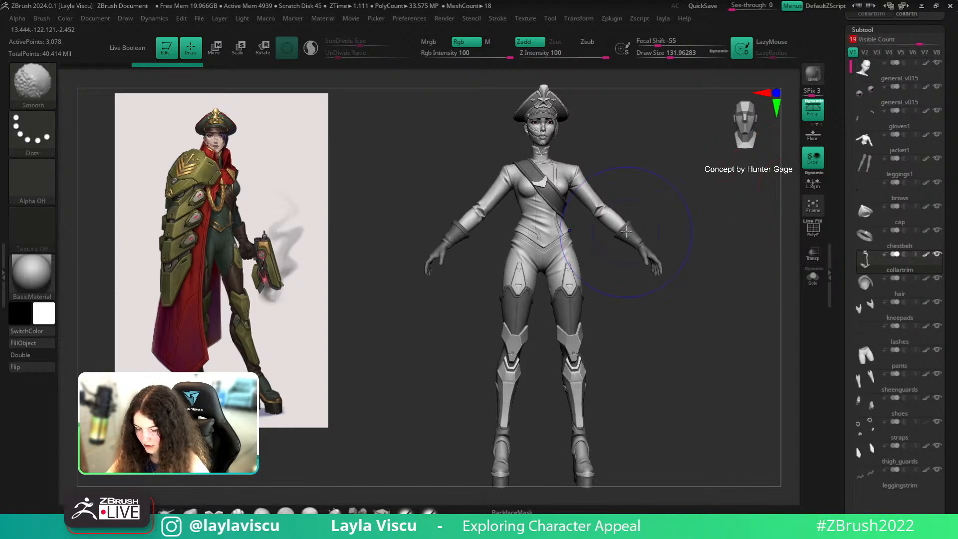
pyautogui.moveTo(621, 252)
pyautogui.keyDown('ctrl'); pyautogui.mouseDown(button='right')
pyautogui.moveTo(624, 321)
pyautogui.moveTo(648, 274)
pyautogui.mouseUp(button='right'); pyautogui.keyUp('ctrl')
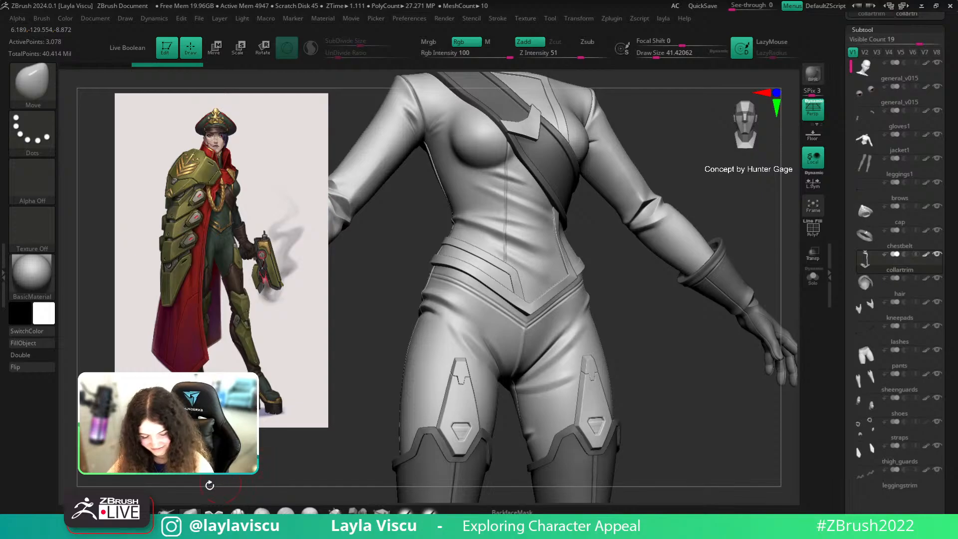
pyautogui.moveTo(570, 220)
pyautogui.keyDown('ctrl'); pyautogui.mouseDown(button='right')
pyautogui.moveTo(597, 265)
pyautogui.moveTo(663, 288)
pyautogui.moveTo(577, 236)
pyautogui.moveTo(627, 292)
pyautogui.mouseUp(button='right'); pyautogui.keyUp('ctrl')
pyautogui.press('shift')
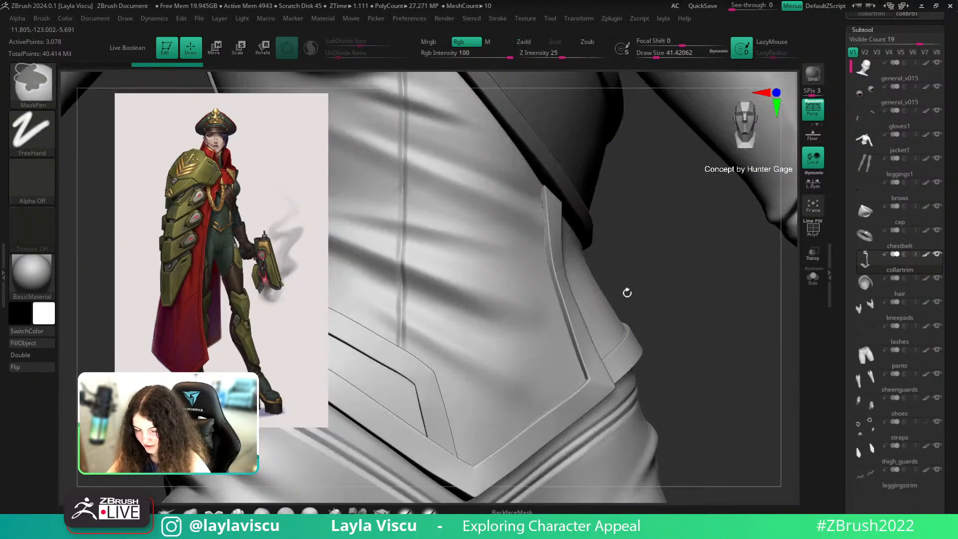
pyautogui.keyDown('ctrl'); pyautogui.moveTo(682, 284); pyautogui.dragTo(668, 199, button='right'); pyautogui.keyUp('ctrl')
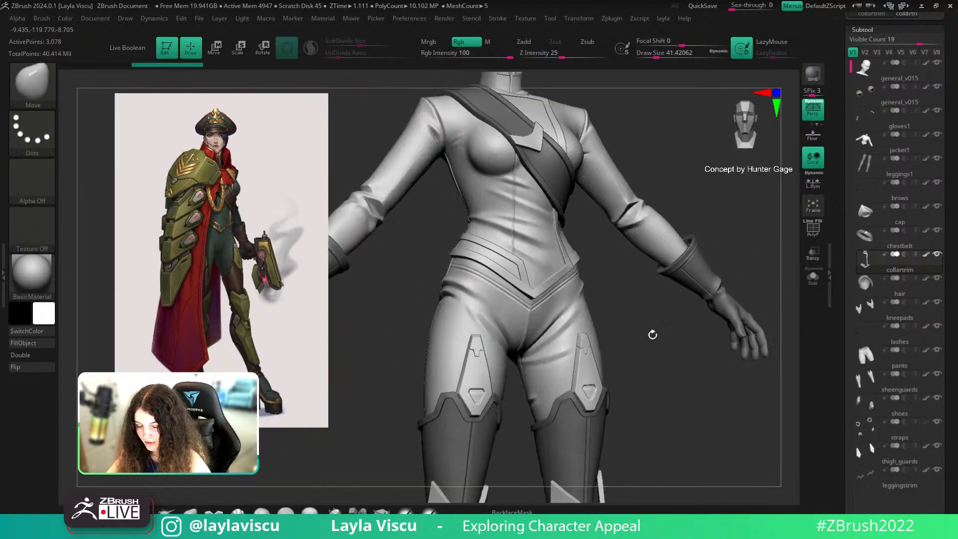
pyautogui.moveTo(652, 334); pyautogui.dragTo(668, 254, button='right')
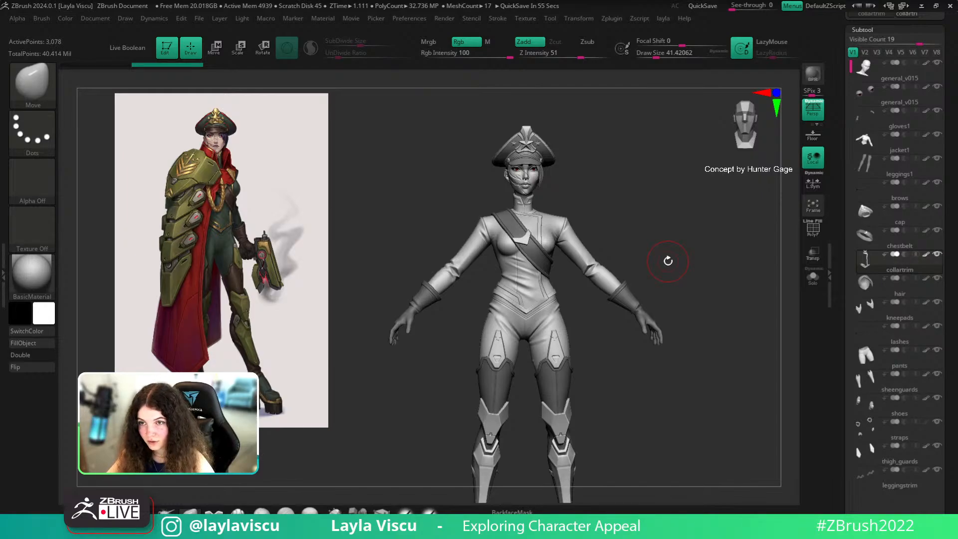
pyautogui.keyDown('ctrl'); pyautogui.moveTo(668, 260); pyautogui.dragTo(558, 299, button='right'); pyautogui.keyUp('ctrl')
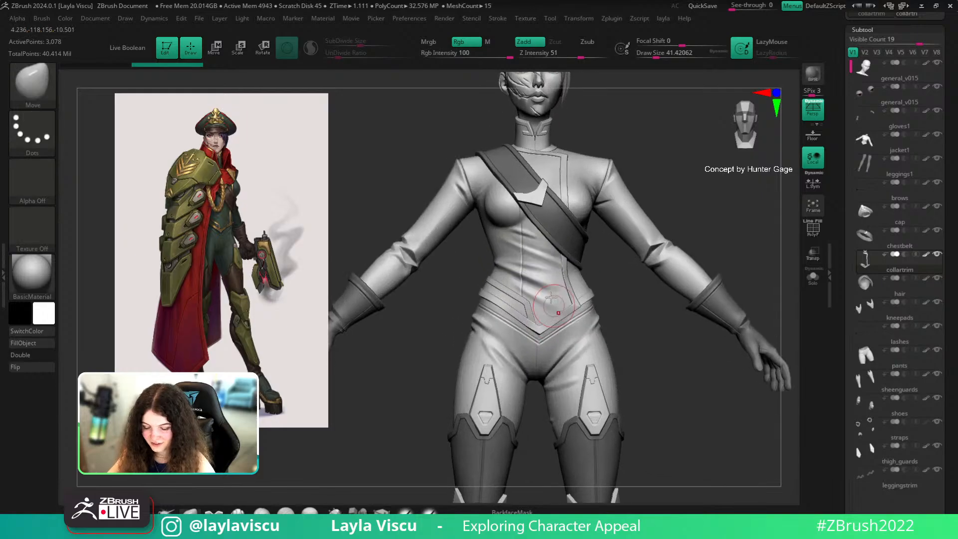
pyautogui.keyDown('alt'); pyautogui.click(548, 295); pyautogui.keyUp('alt')
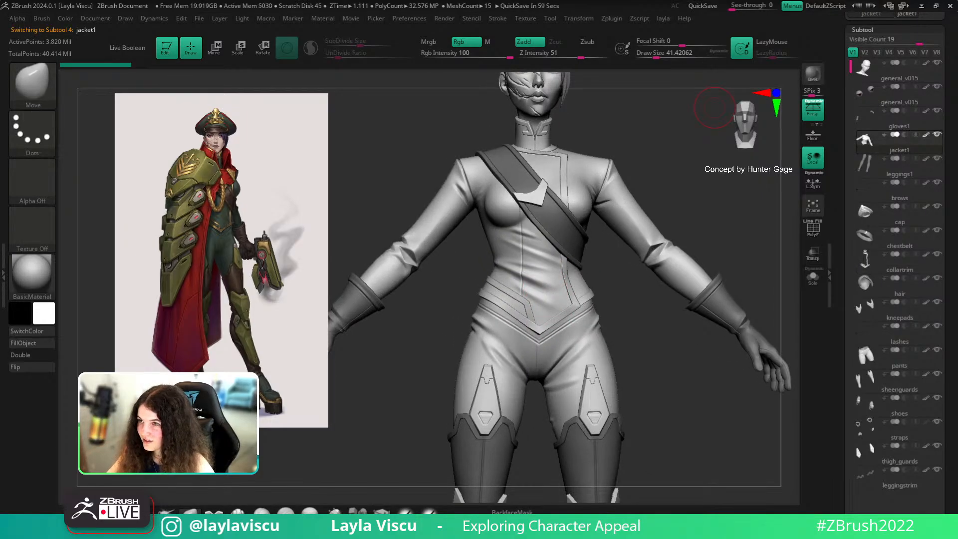
# Examine the jacket's polygroups and topology with the polyframe display, and turn the display off again
pyautogui.moveTo(488, 284)
pyautogui.keyDown('ctrl'); pyautogui.mouseDown(button='right')
pyautogui.moveTo(482, 301)
pyautogui.moveTo(770, 250)
pyautogui.moveTo(771, 224)
pyautogui.moveTo(729, 220)
pyautogui.moveTo(665, 334)
pyautogui.moveTo(631, 326)
pyautogui.mouseUp(button='right'); pyautogui.keyUp('ctrl')
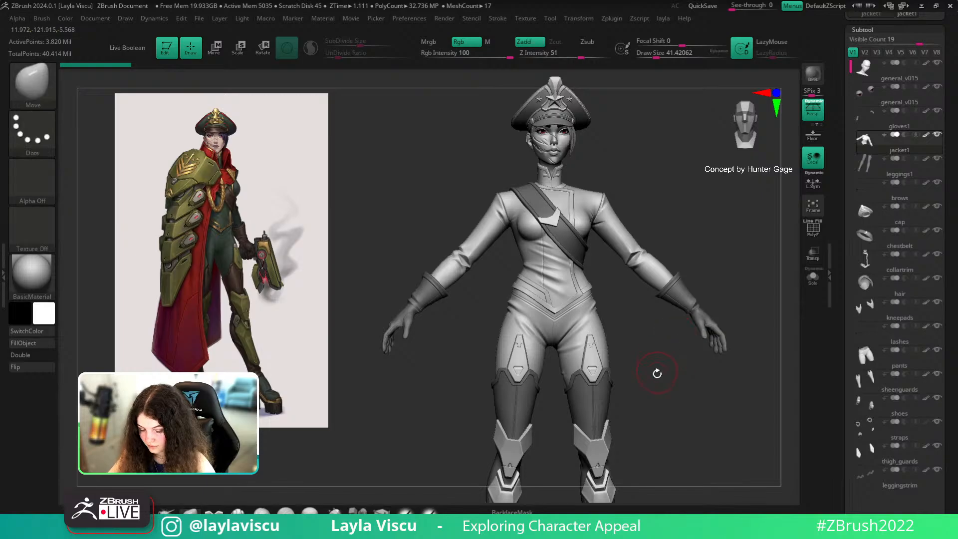
pyautogui.moveTo(657, 372)
pyautogui.keyDown('alt'); pyautogui.mouseDown(button='right')
pyautogui.moveTo(635, 207)
pyautogui.moveTo(659, 391)
pyautogui.mouseUp(button='right'); pyautogui.keyUp('alt')
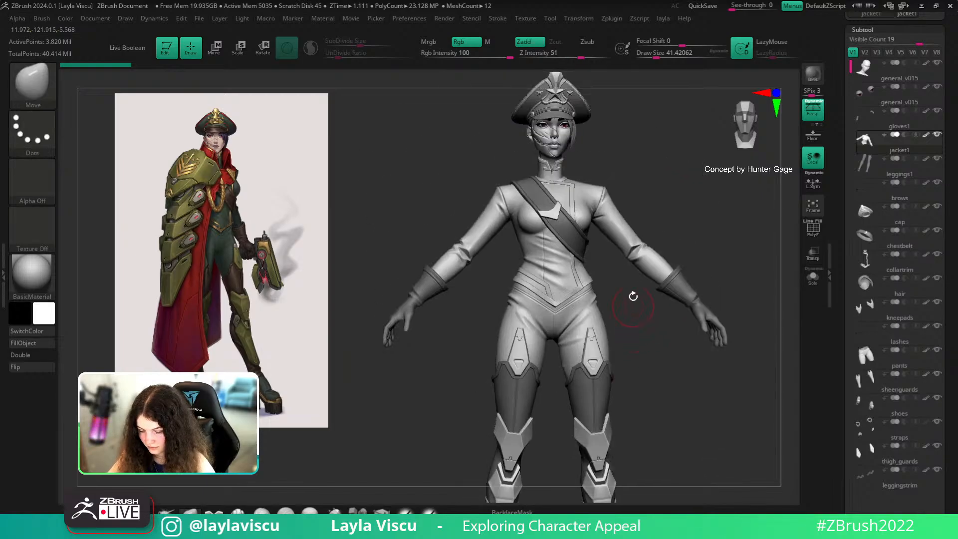
pyautogui.click(639, 267)
pyautogui.press('shift')
pyautogui.hotkey('shift', 'f')
pyautogui.hotkey('shift', 'f')
pyautogui.hotkey('shift', 'f')
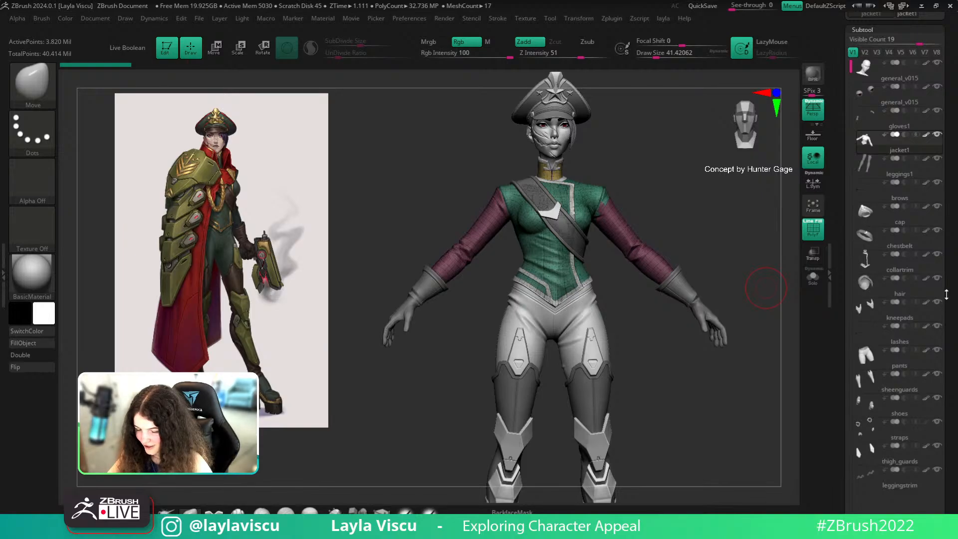
pyautogui.press('shift')
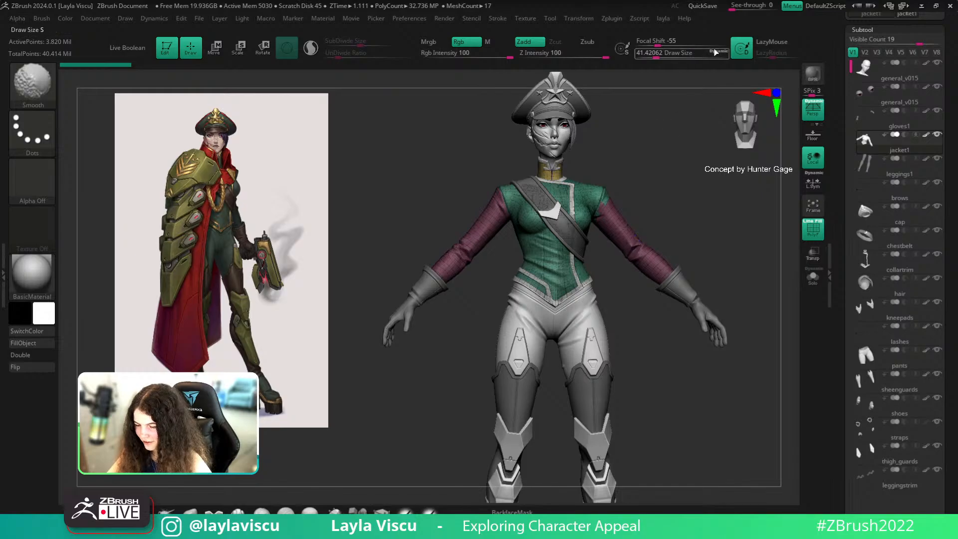
pyautogui.keyDown('shift'); pyautogui.click(718, 52); pyautogui.keyUp('shift')
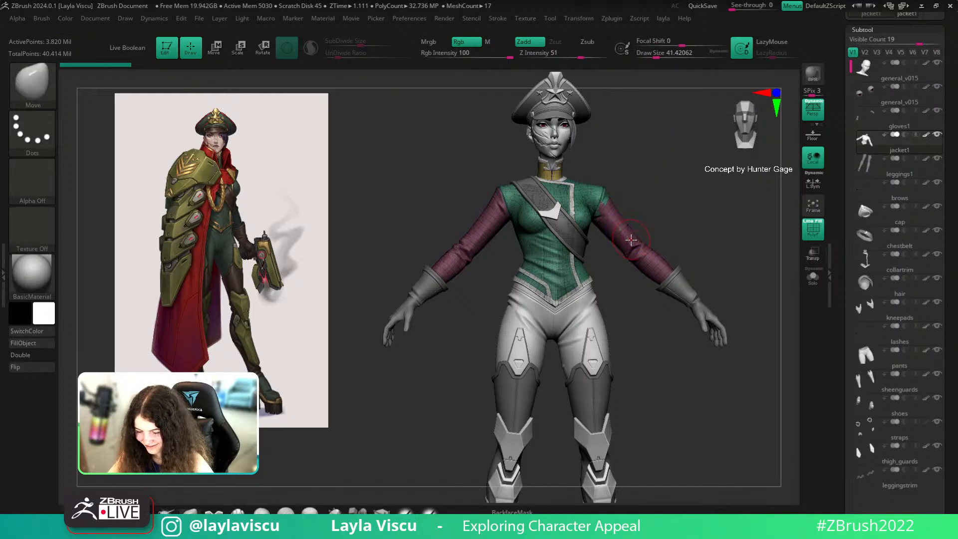
pyautogui.hotkey('shift', 'f')
# Examine the jacket's waistline, hips and thighs from the front, three-quarter and side against the concept image
pyautogui.moveTo(698, 239)
pyautogui.mouseDown()
pyautogui.moveTo(683, 235)
pyautogui.moveTo(713, 272)
pyautogui.moveTo(663, 235)
pyautogui.moveTo(684, 248)
pyautogui.moveTo(684, 289)
pyautogui.mouseUp()
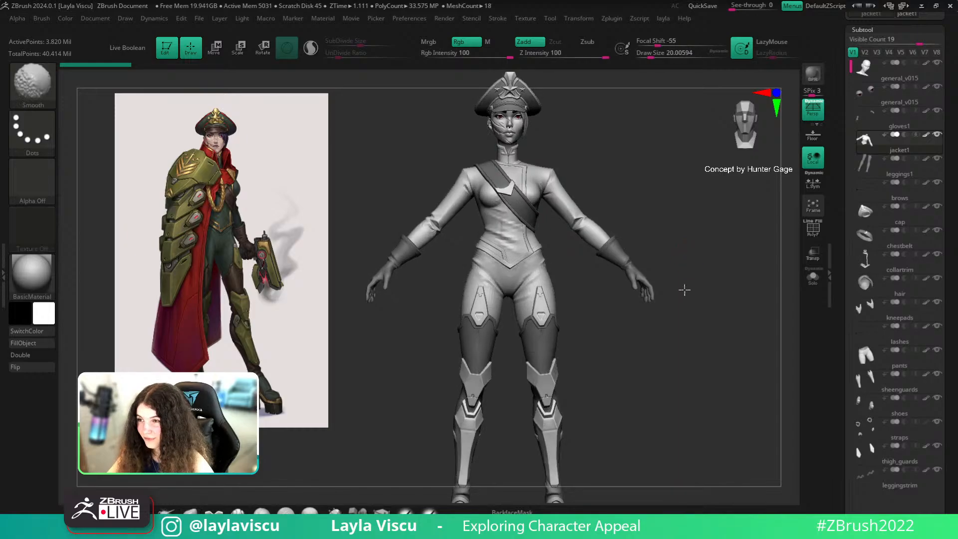
pyautogui.keyDown('ctrl'); pyautogui.moveTo(555, 287); pyautogui.dragTo(623, 347, button='right'); pyautogui.keyUp('ctrl')
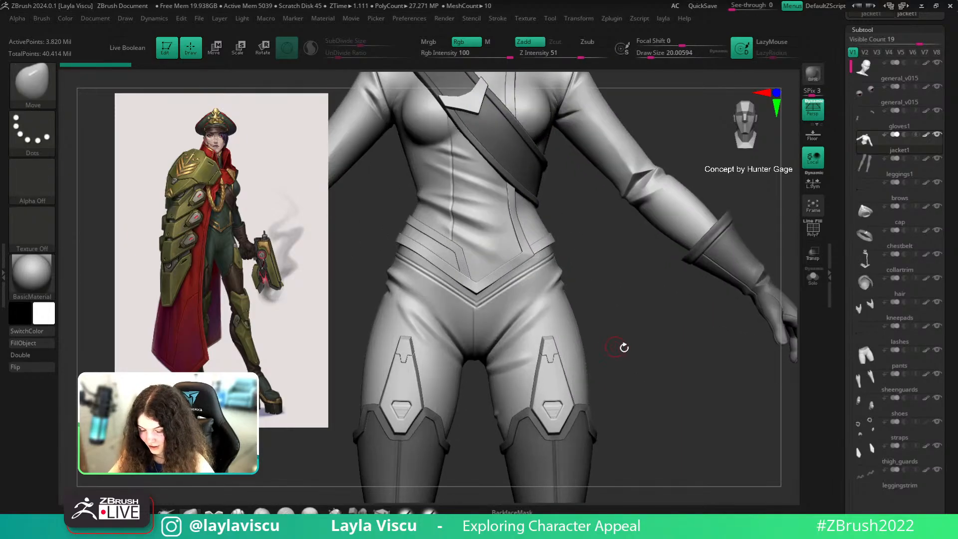
pyautogui.moveTo(623, 347)
pyautogui.mouseDown()
pyautogui.moveTo(601, 355)
pyautogui.moveTo(640, 344)
pyautogui.mouseUp()
pyautogui.keyDown('ctrl'); pyautogui.moveTo(671, 343); pyautogui.dragTo(622, 336, button='right'); pyautogui.keyUp('ctrl')
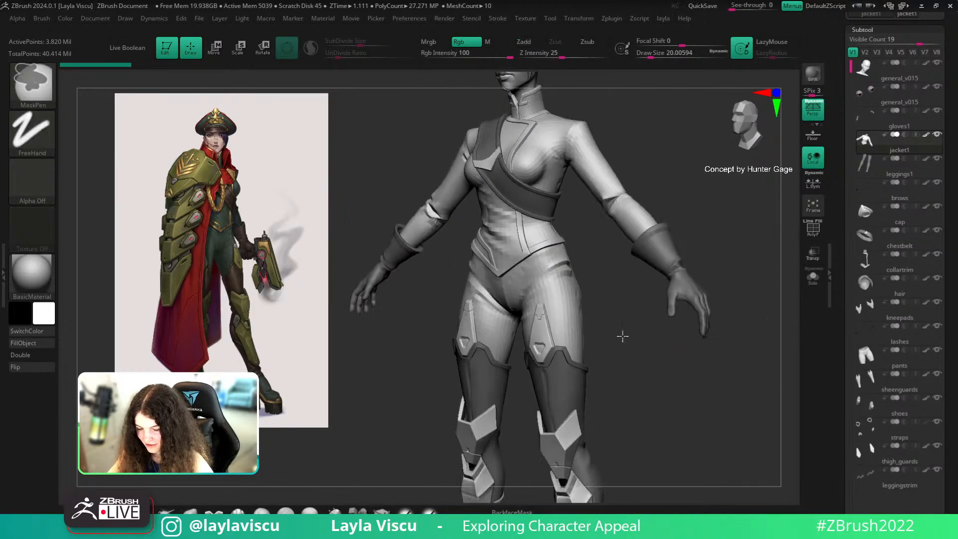
pyautogui.moveTo(622, 336); pyautogui.dragTo(474, 353)
pyautogui.moveTo(691, 363); pyautogui.dragTo(699, 366)
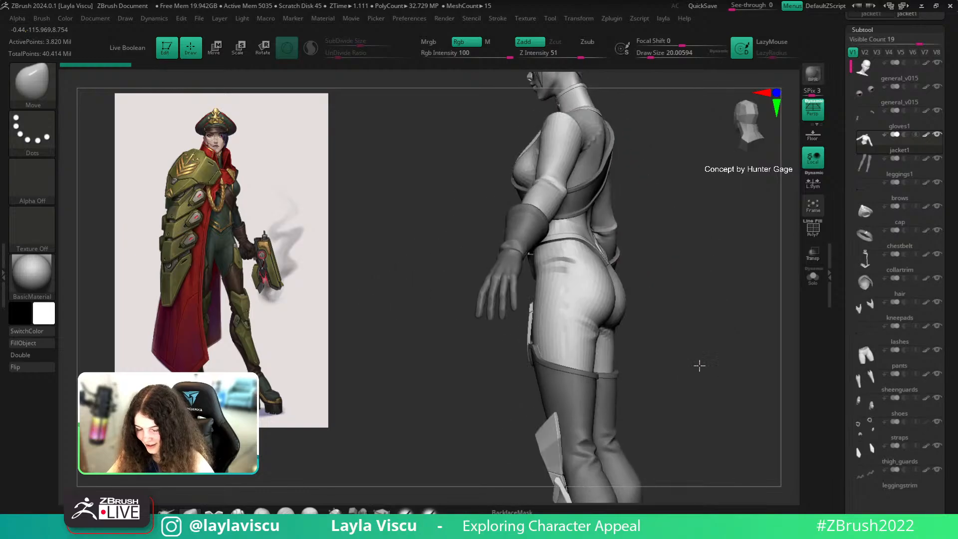
pyautogui.keyDown('ctrl'); pyautogui.moveTo(699, 366); pyautogui.dragTo(769, 363, button='right'); pyautogui.keyUp('ctrl')
pyautogui.moveTo(770, 364); pyautogui.dragTo(709, 366)
pyautogui.keyDown('ctrl'); pyautogui.moveTo(709, 366); pyautogui.dragTo(606, 335, button='right'); pyautogui.keyUp('ctrl')
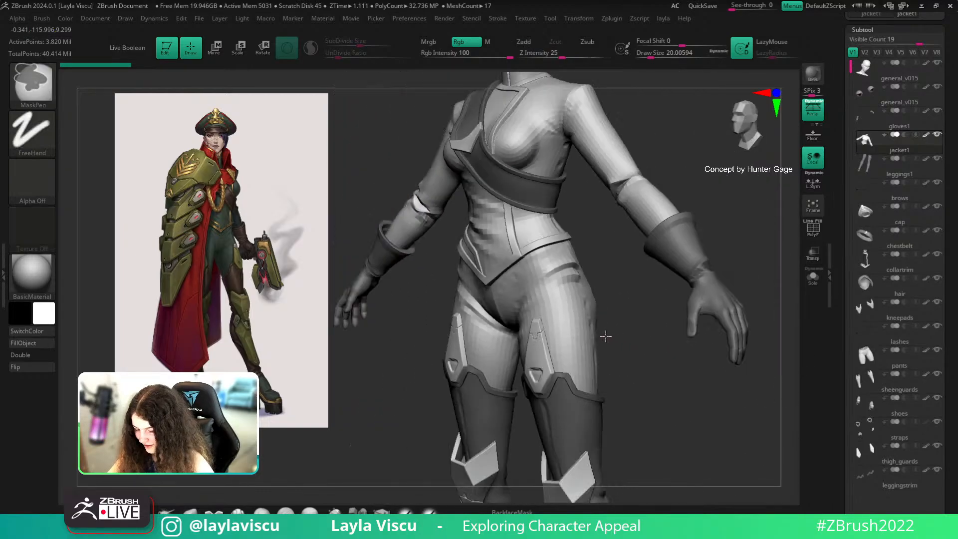
pyautogui.moveTo(607, 335); pyautogui.dragTo(679, 477)
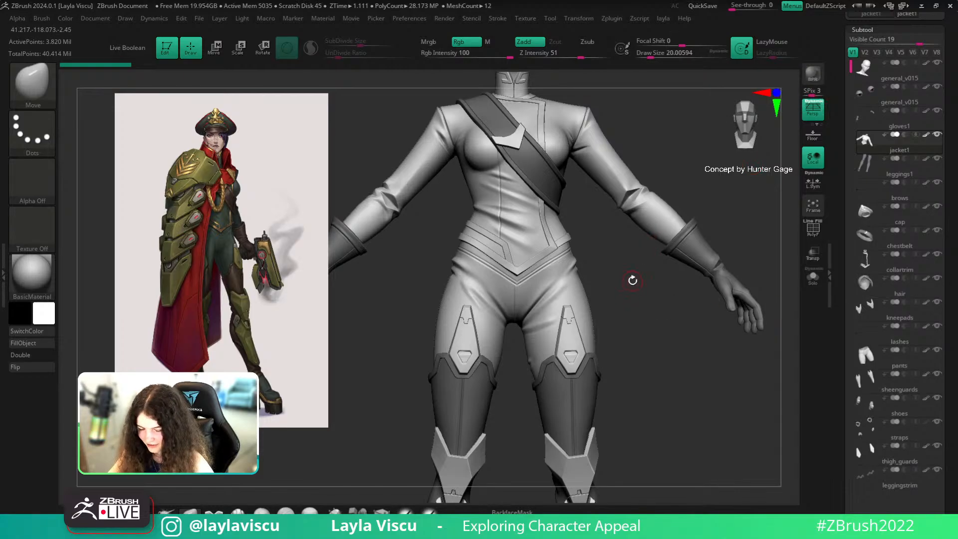
pyautogui.keyDown('ctrl'); pyautogui.moveTo(646, 311); pyautogui.dragTo(618, 237, button='right'); pyautogui.keyUp('ctrl')
pyautogui.keyDown('alt'); pyautogui.moveTo(613, 327); pyautogui.dragTo(607, 356, button='right'); pyautogui.keyUp('alt')
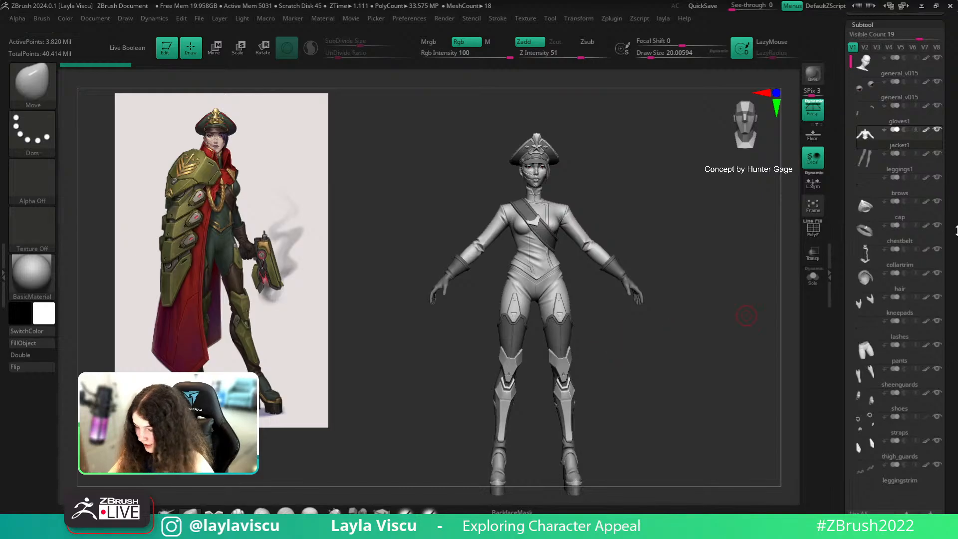
# Hide the Spotlight concept image and capture the viewport in Snip & Sketch with the character in side profile
pyautogui.keyDown('shift'); pyautogui.moveTo(686, 249); pyautogui.dragTo(710, 261); pyautogui.keyUp('shift')
pyautogui.moveTo(698, 294); pyautogui.dragTo(675, 250)
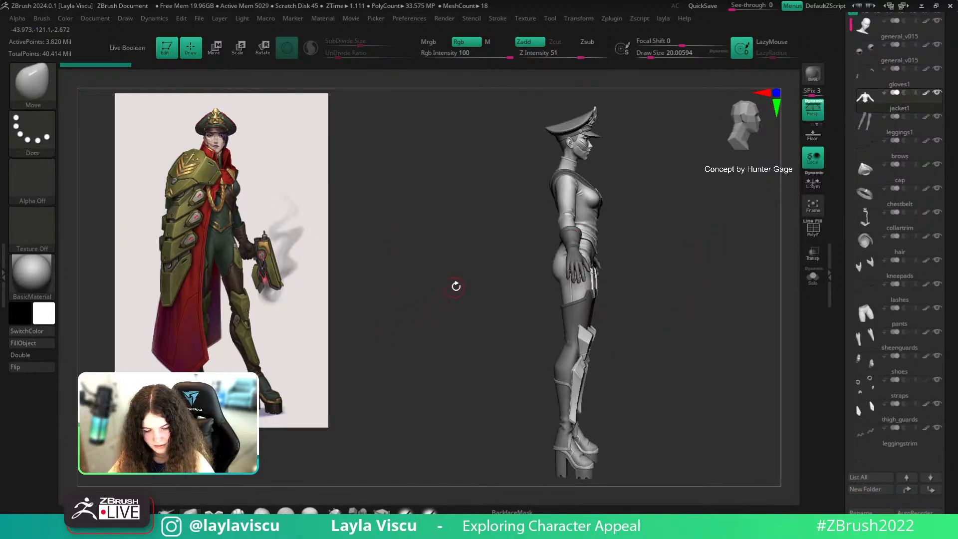
pyautogui.hotkey('shift', 'z')
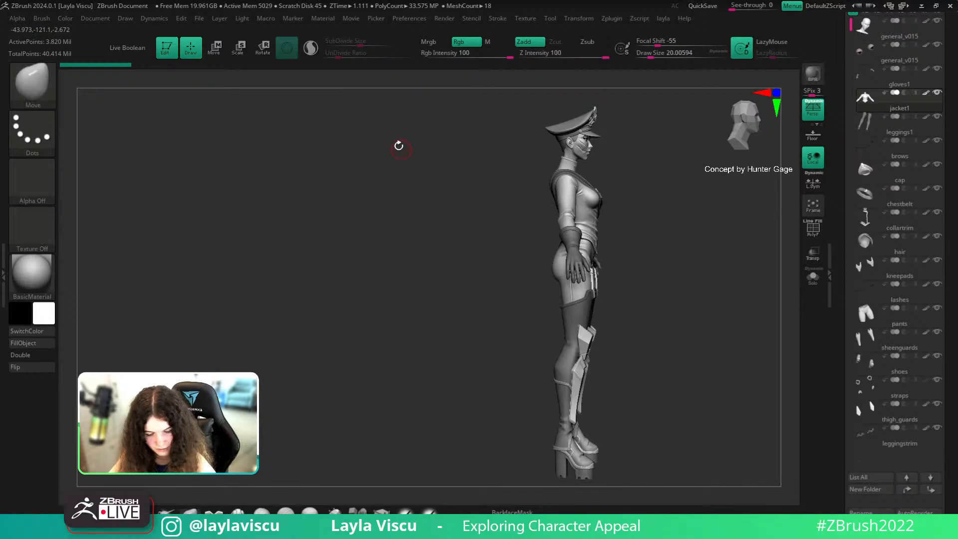
pyautogui.hotkey('ctrl', 'shift')
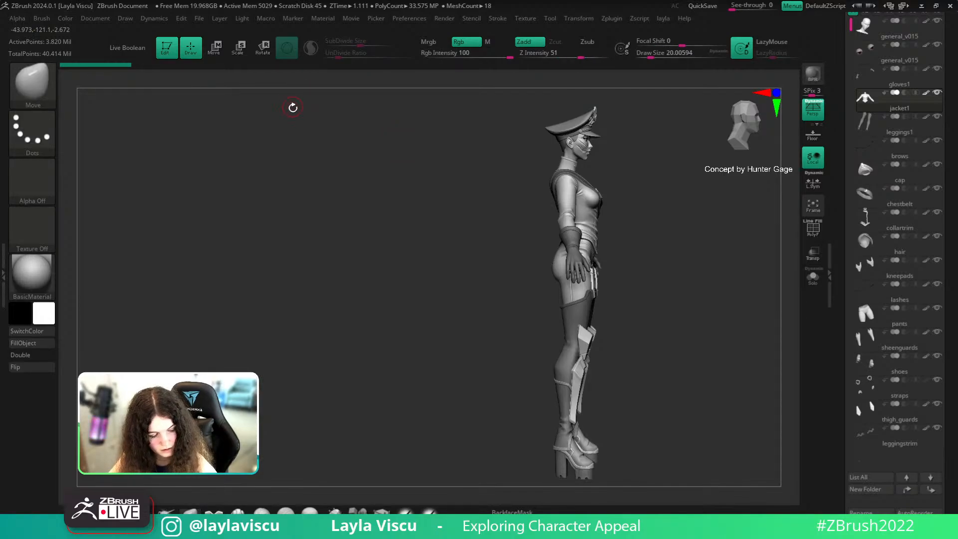
pyautogui.press('shift')
pyautogui.hotkey('ctrl', 'shift')
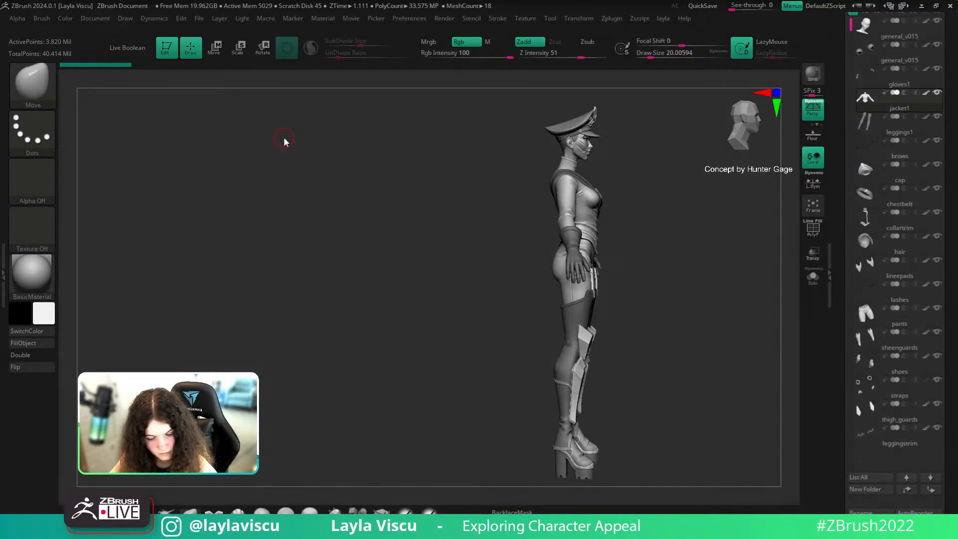
pyautogui.keyDown('ctrl'); pyautogui.keyDown('shift'); pyautogui.moveTo(280, 89); pyautogui.dragTo(769, 487); pyautogui.keyUp('shift'); pyautogui.keyUp('ctrl')
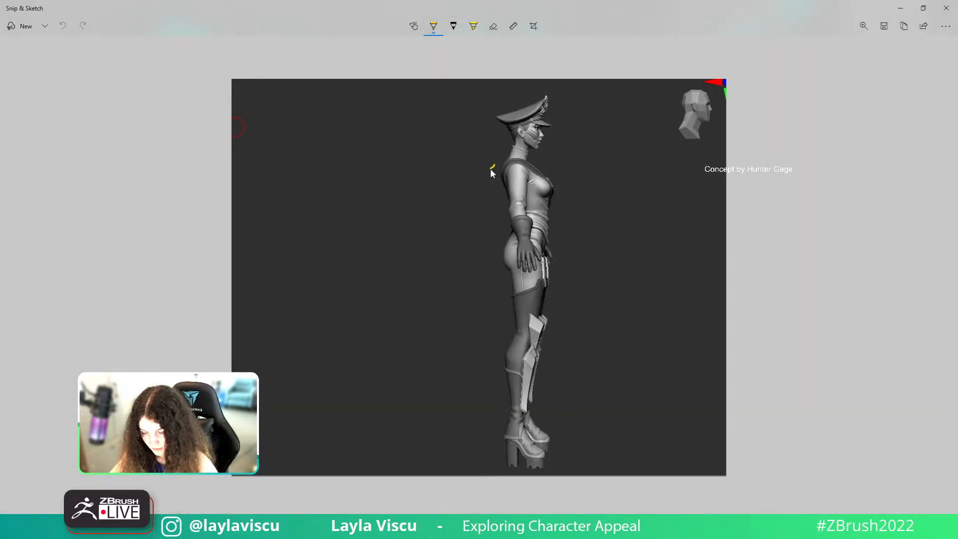
# Sketch one diagonal and one horizontal cape strip extending behind the shoulders on the snip, and undo both
pyautogui.hotkey('ctrl', 'z')
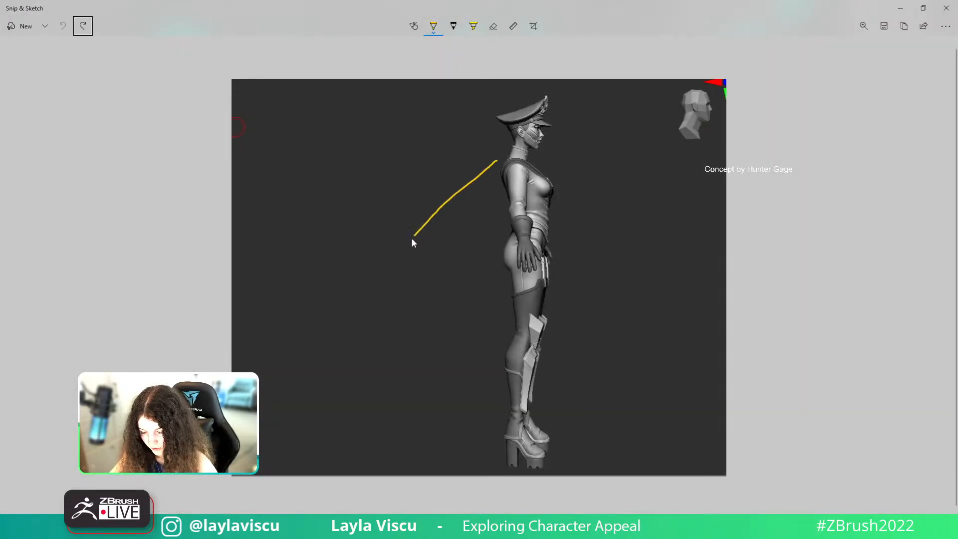
pyautogui.moveTo(327, 337); pyautogui.dragTo(296, 369)
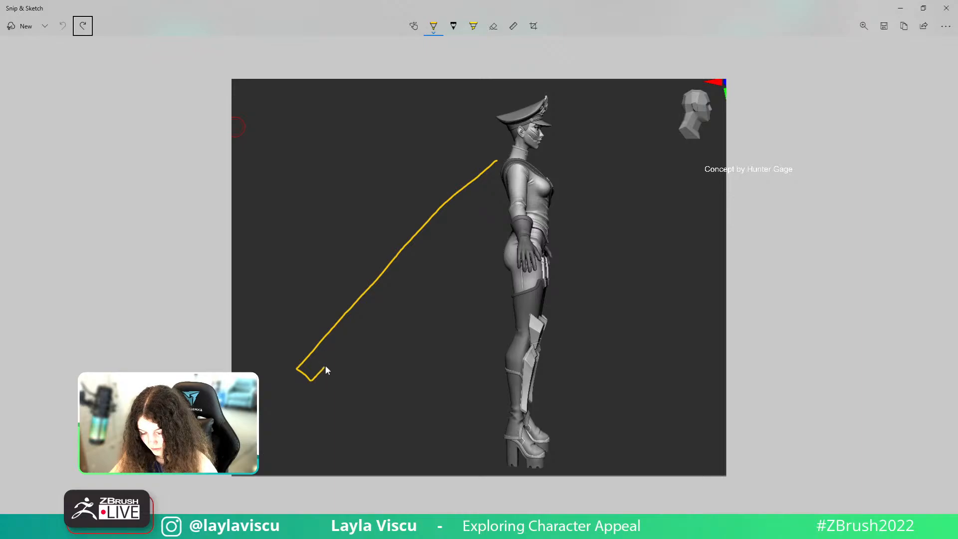
pyautogui.moveTo(489, 190)
pyautogui.mouseDown()
pyautogui.moveTo(505, 155)
pyautogui.moveTo(254, 162)
pyautogui.mouseUp()
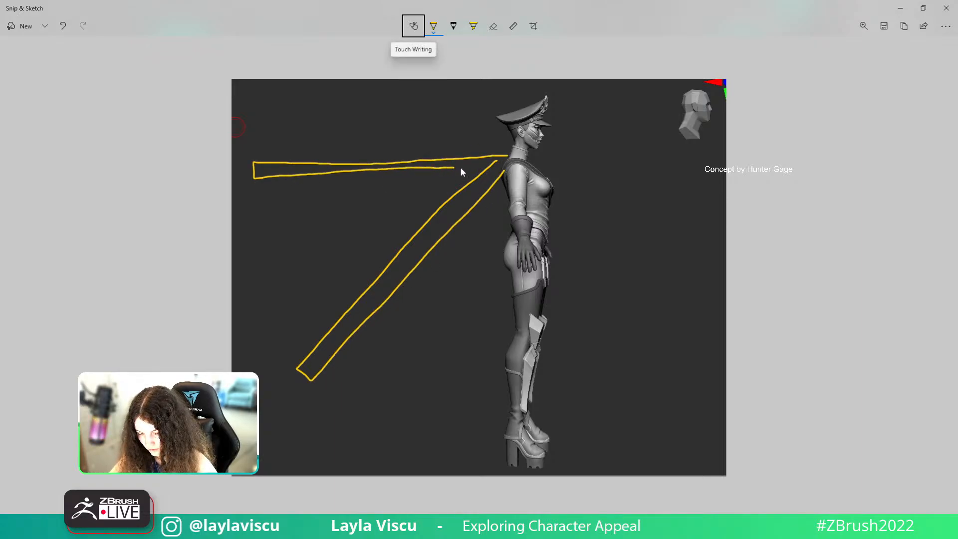
pyautogui.hotkey('alt', 'Tab')
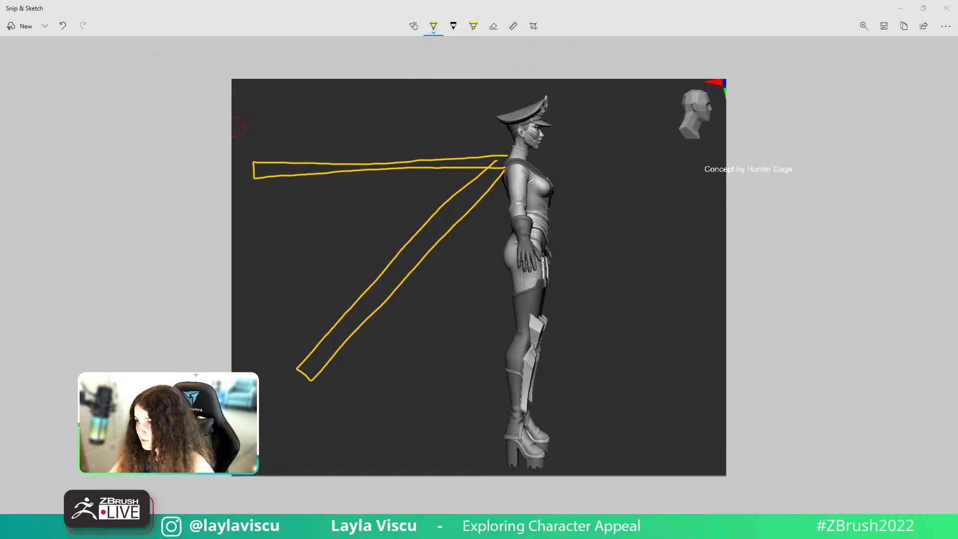
pyautogui.click(584, 289)
pyautogui.hotkey('ctrl', 'z')
pyautogui.hotkey('ctrl', 'z')
# Sketch a cape outline draping from the shoulders to the feet on the snip, and discard it to return to ZBrush's front view
pyautogui.moveTo(501, 167); pyautogui.dragTo(401, 343)
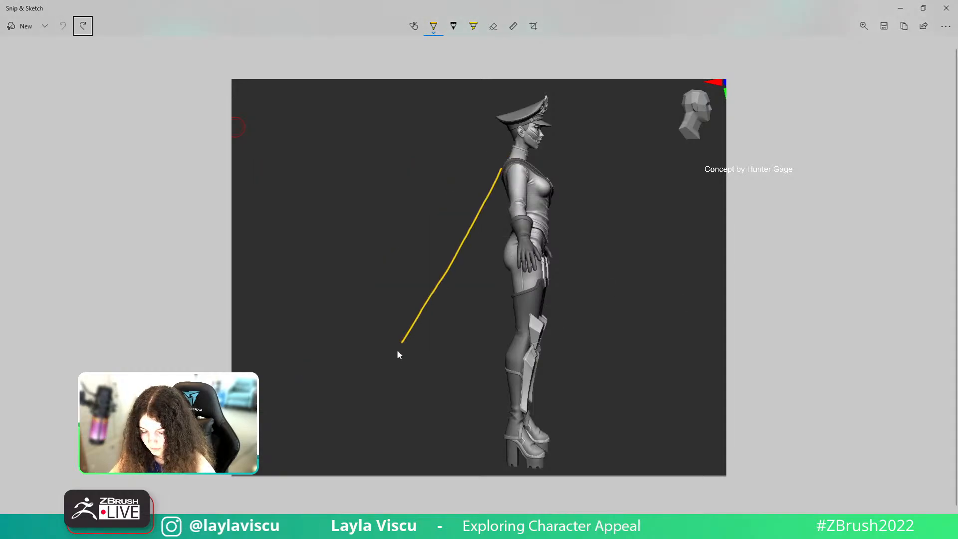
pyautogui.moveTo(358, 379)
pyautogui.mouseDown()
pyautogui.moveTo(486, 185)
pyautogui.moveTo(370, 407)
pyautogui.moveTo(452, 214)
pyautogui.mouseUp()
pyautogui.hotkey('ctrl', 'z')
pyautogui.moveTo(486, 161)
pyautogui.mouseDown()
pyautogui.moveTo(499, 162)
pyautogui.moveTo(560, 297)
pyautogui.moveTo(607, 442)
pyautogui.moveTo(526, 448)
pyautogui.moveTo(517, 437)
pyautogui.moveTo(518, 447)
pyautogui.moveTo(492, 421)
pyautogui.moveTo(478, 434)
pyautogui.moveTo(495, 429)
pyautogui.moveTo(505, 171)
pyautogui.mouseUp()
pyautogui.hotkey('ctrl', 'z')
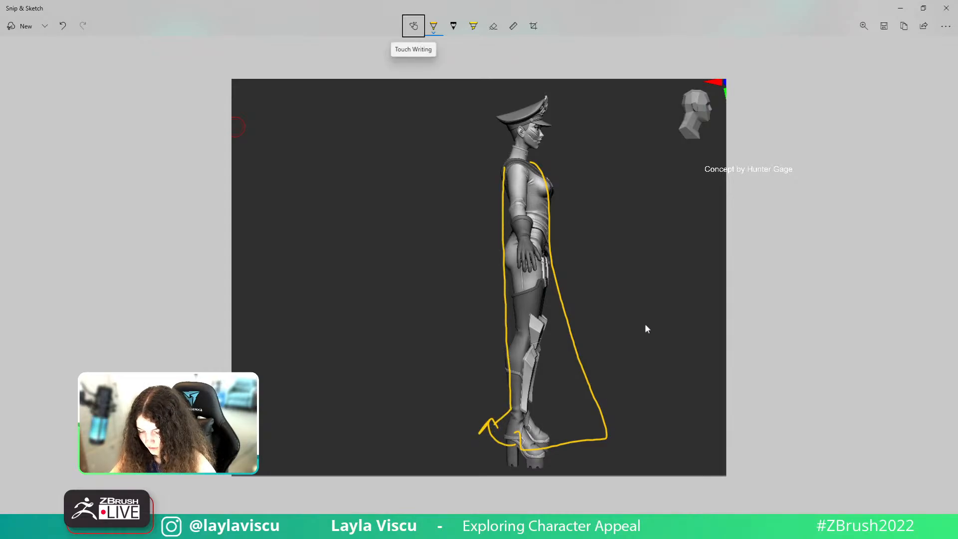
pyautogui.click(946, 8)
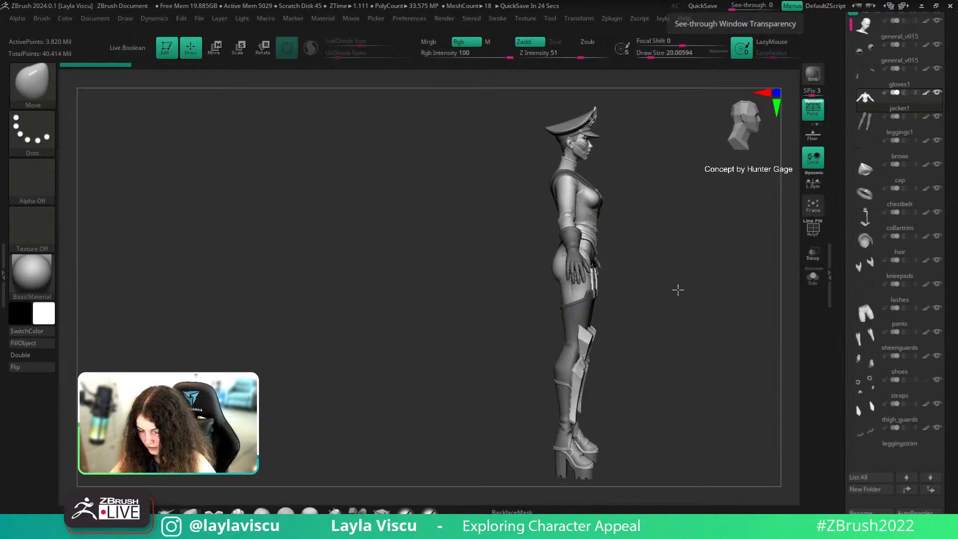
pyautogui.moveTo(677, 289); pyautogui.dragTo(690, 346)
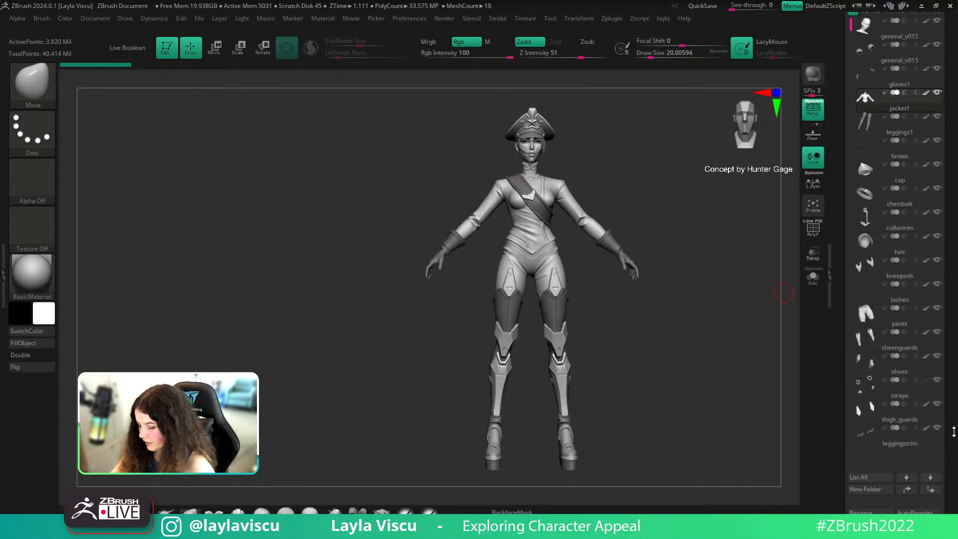
# Append a cylinder subtool, raise it to the middle of the body, and enlarge it around the character's torso and legs
pyautogui.scroll(-3, 955, 344)
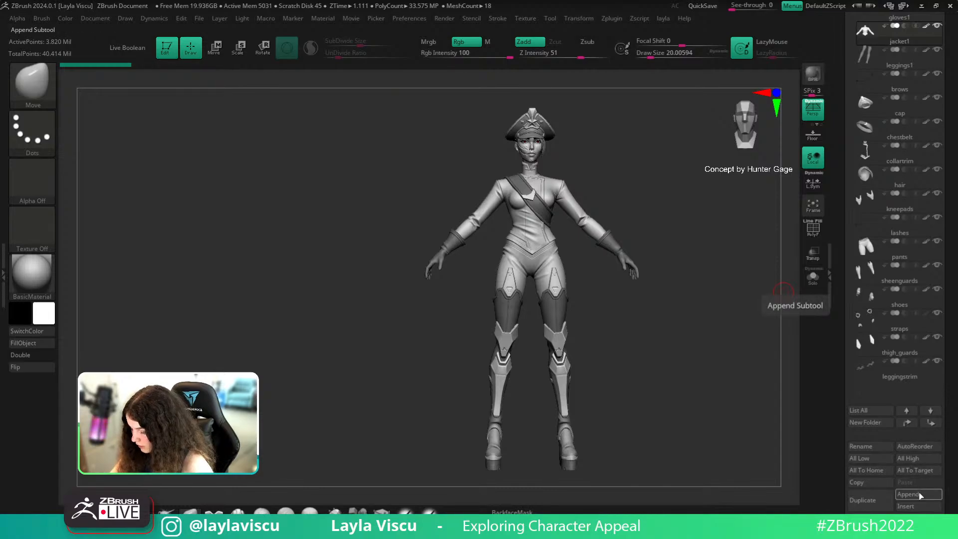
pyautogui.click(920, 495)
pyautogui.click(670, 460)
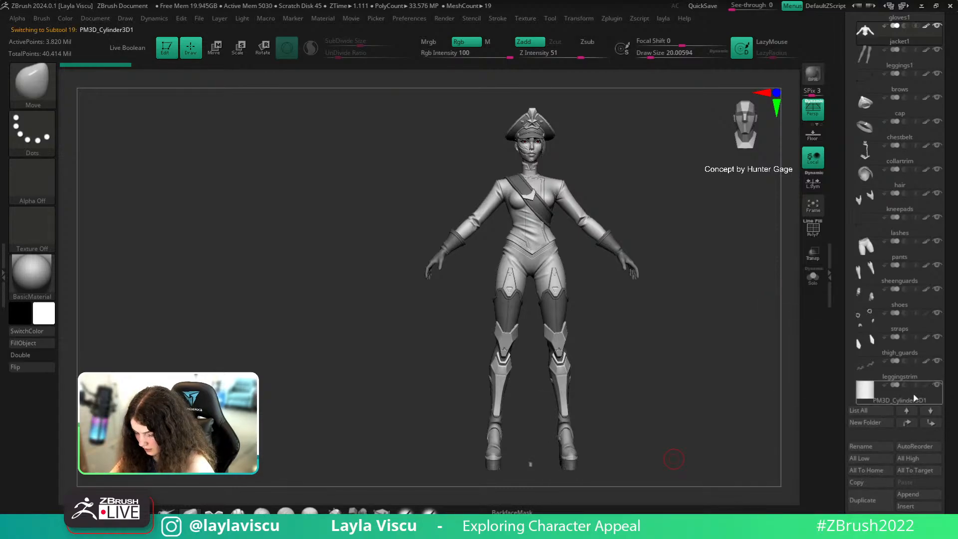
pyautogui.hotkey('shift', 'f')
pyautogui.press('w')
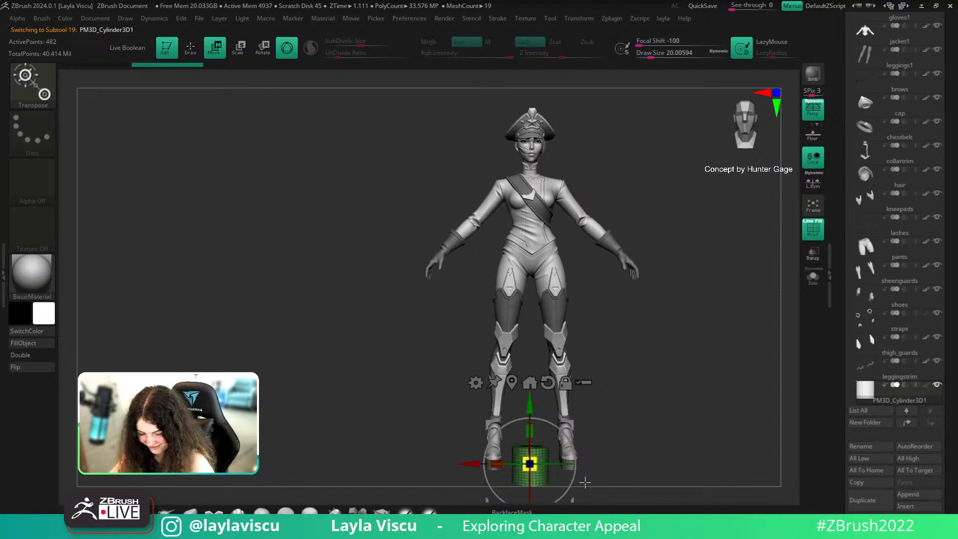
pyautogui.moveTo(529, 401); pyautogui.dragTo(530, 245)
pyautogui.moveTo(530, 307); pyautogui.dragTo(393, 467)
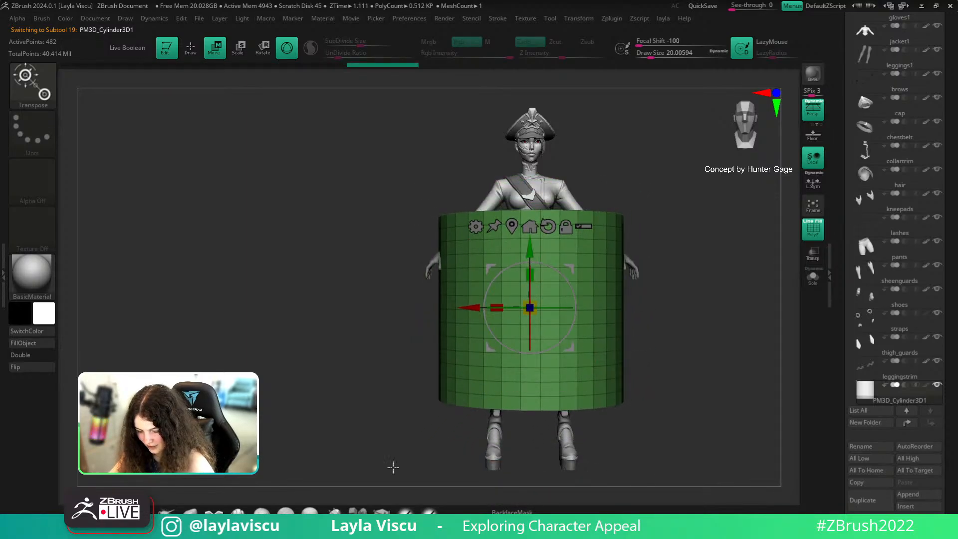
# Delete all the horizontal edge loops along the cylinder's side with ZModeler, working from the lower edge upwards
pyautogui.press('b')
pyautogui.press('z')
pyautogui.press('m')
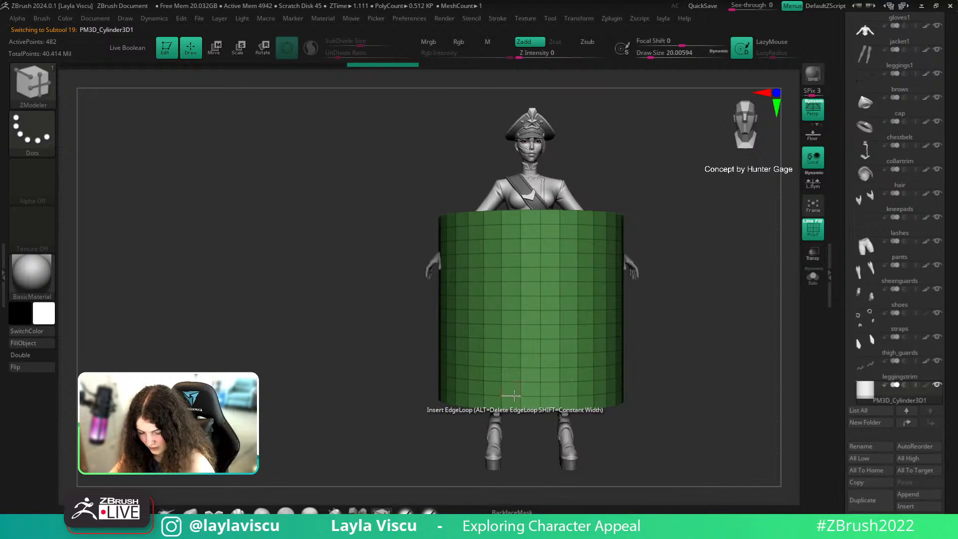
pyautogui.keyDown('alt'); pyautogui.click(513, 394); pyautogui.keyUp('alt')
pyautogui.keyDown('alt'); pyautogui.click(513, 382); pyautogui.keyUp('alt')
pyautogui.keyDown('alt'); pyautogui.click(513, 369); pyautogui.keyUp('alt')
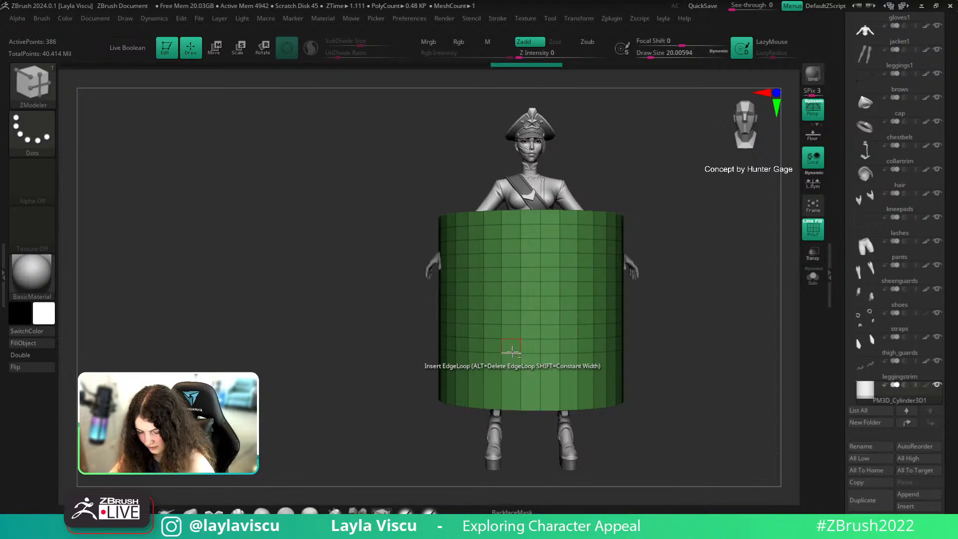
pyautogui.keyDown('alt'); pyautogui.click(513, 355); pyautogui.keyUp('alt')
pyautogui.keyDown('alt'); pyautogui.click(513, 342); pyautogui.keyUp('alt')
pyautogui.keyDown('alt'); pyautogui.click(513, 324); pyautogui.keyUp('alt')
pyautogui.keyDown('alt'); pyautogui.click(511, 309); pyautogui.keyUp('alt')
pyautogui.keyDown('alt'); pyautogui.click(511, 295); pyautogui.keyUp('alt')
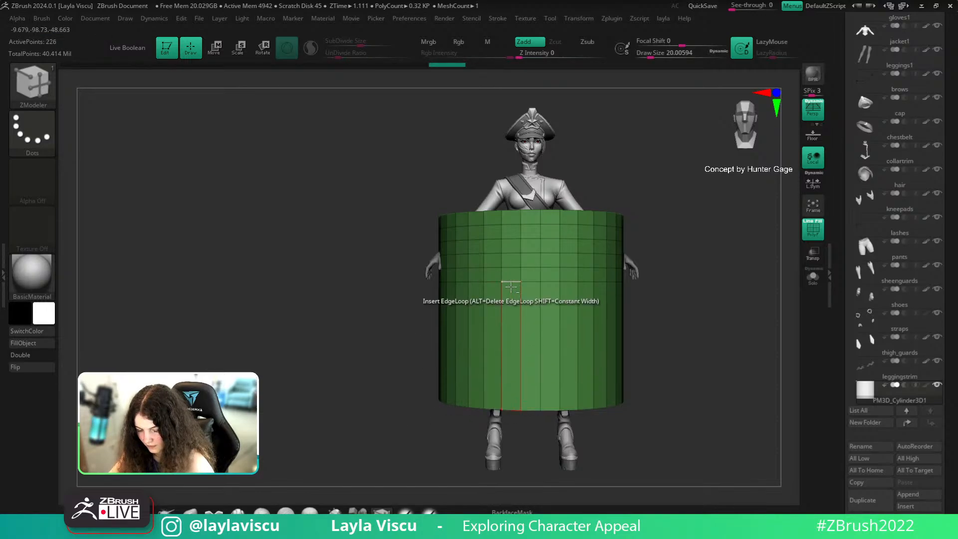
pyautogui.keyDown('alt'); pyautogui.click(509, 282); pyautogui.keyUp('alt')
pyautogui.keyDown('alt'); pyautogui.click(510, 269); pyautogui.keyUp('alt')
pyautogui.keyDown('alt'); pyautogui.click(509, 255); pyautogui.keyUp('alt')
pyautogui.keyDown('alt'); pyautogui.click(508, 241); pyautogui.keyUp('alt')
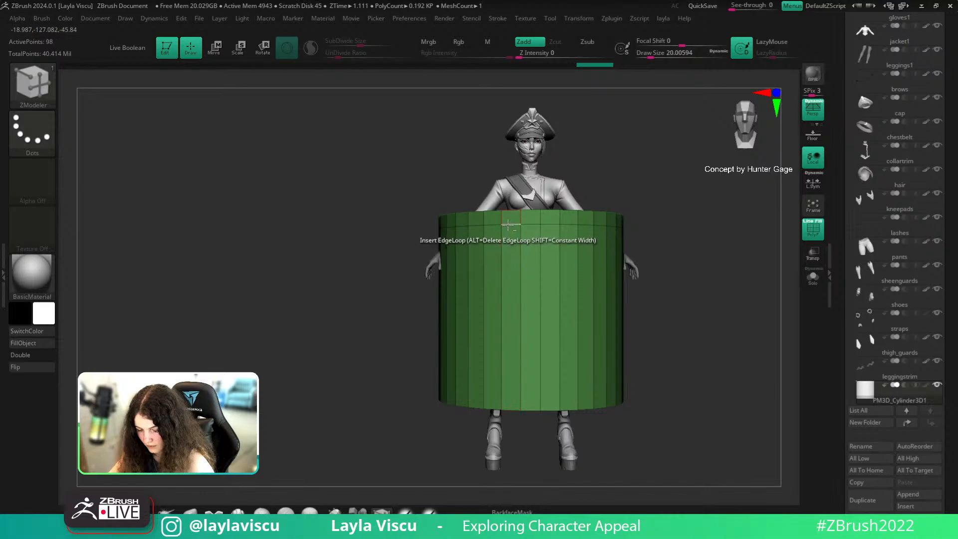
pyautogui.keyDown('alt'); pyautogui.click(507, 228); pyautogui.keyUp('alt')
# Narrow the cylinder's upper rim to roughly shoulder width and raise it to the base of the neck
pyautogui.moveTo(753, 304); pyautogui.dragTo(739, 389)
pyautogui.click(812, 277)
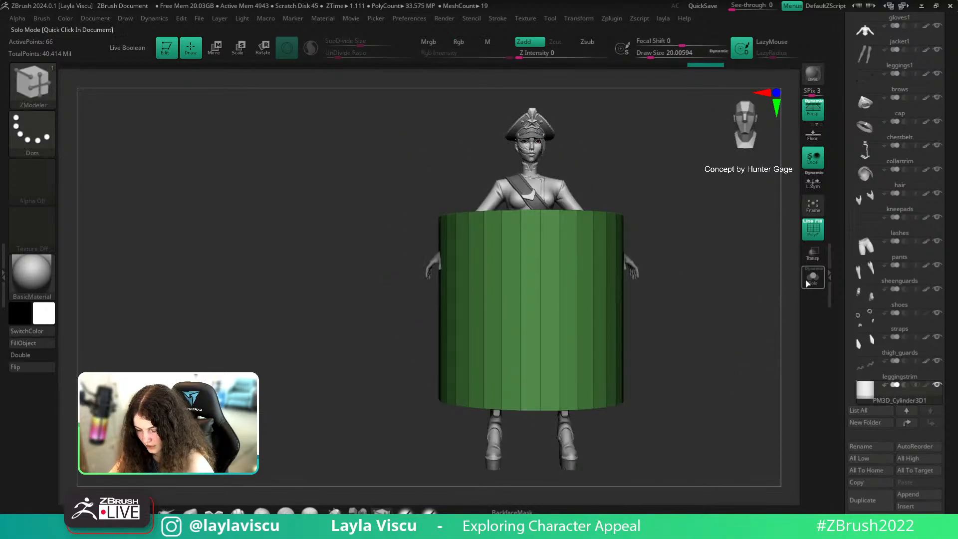
pyautogui.moveTo(668, 372); pyautogui.dragTo(718, 361)
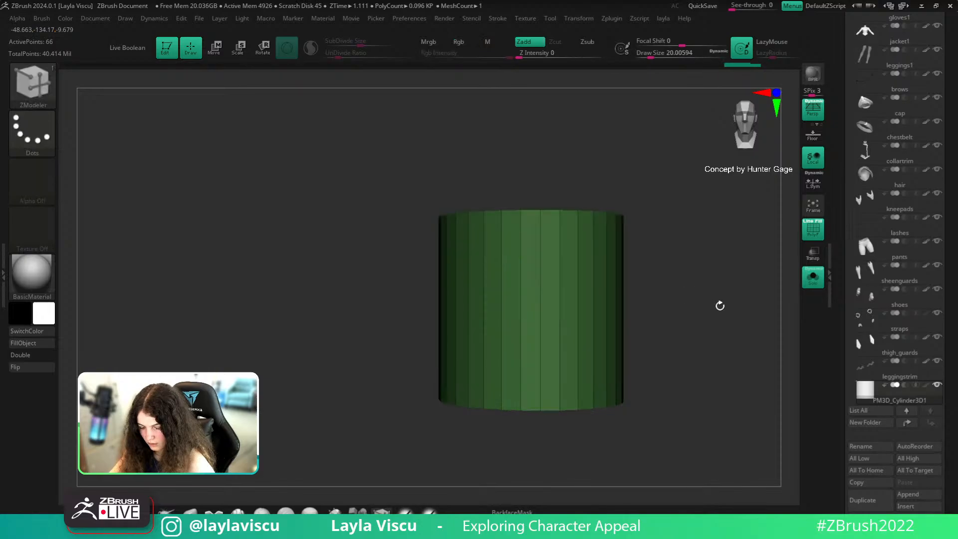
pyautogui.press('w')
pyautogui.keyDown('alt'); pyautogui.moveTo(530, 308); pyautogui.dragTo(496, 222); pyautogui.keyUp('alt')
pyautogui.click(813, 277)
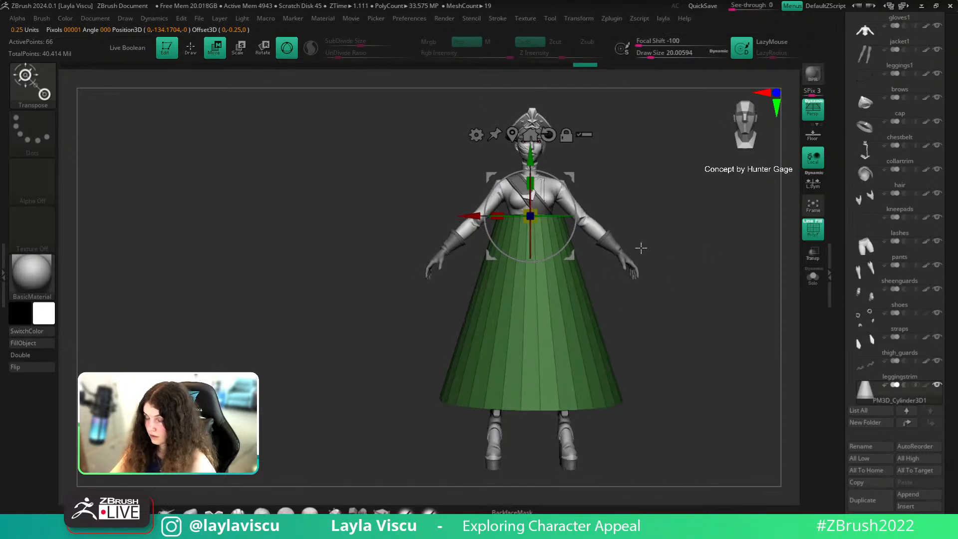
pyautogui.moveTo(528, 157); pyautogui.dragTo(524, 111)
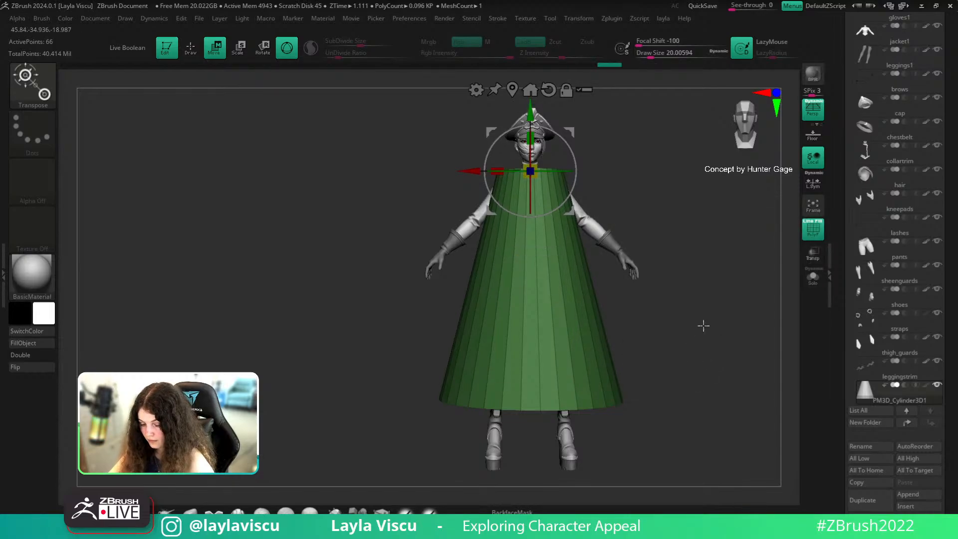
# Lower the cylinder's bottom rim towards the ankles and narrow it into a slimmer cape silhouette
pyautogui.click(512, 89)
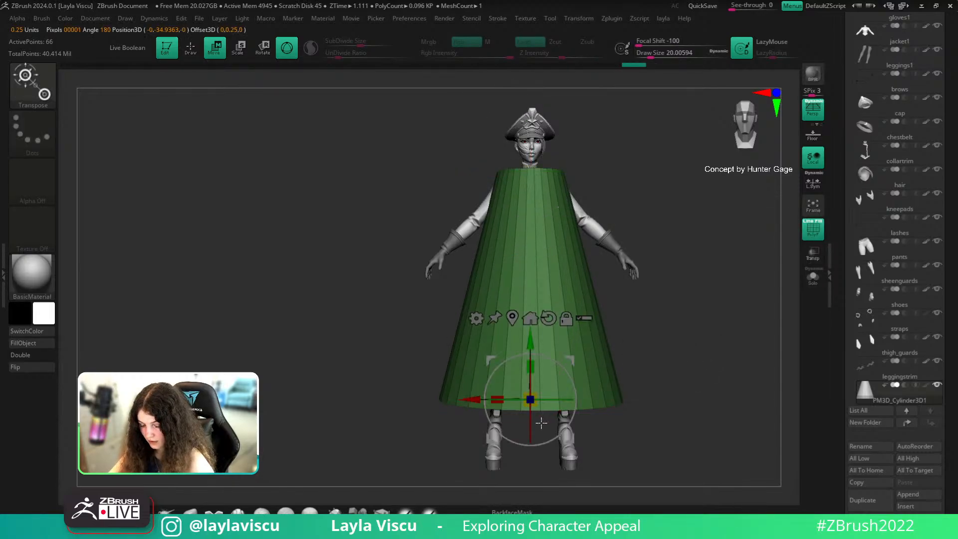
pyautogui.moveTo(532, 344); pyautogui.dragTo(534, 364)
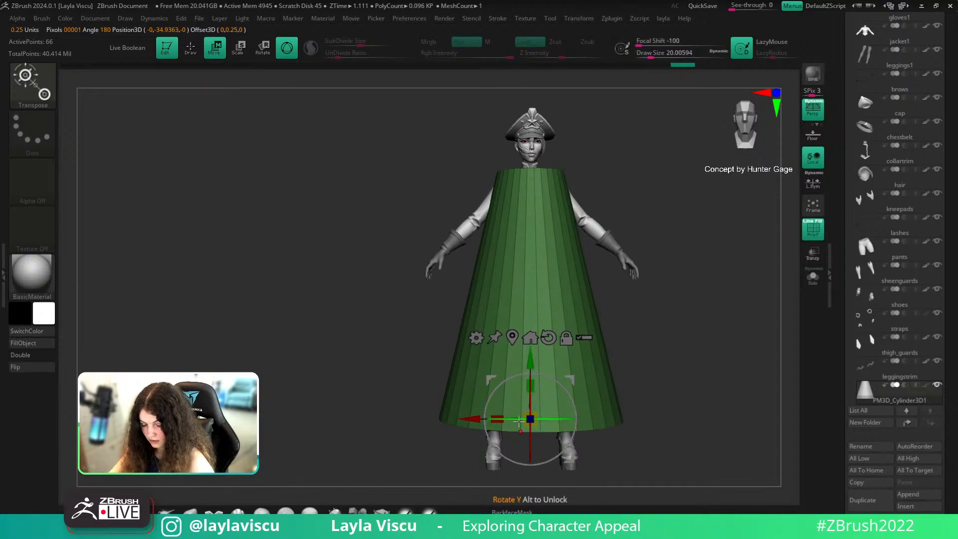
pyautogui.moveTo(530, 419); pyautogui.dragTo(529, 394)
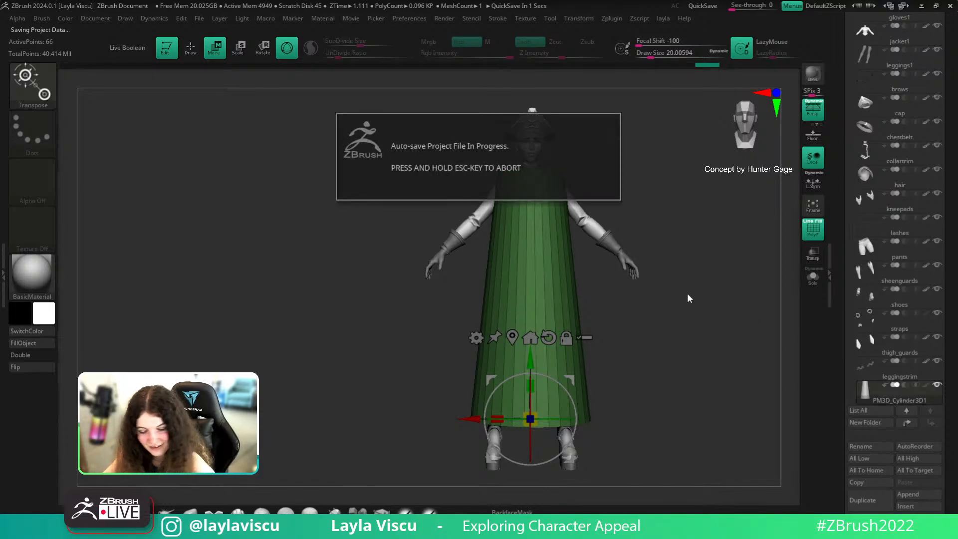
pyautogui.press('Escape')
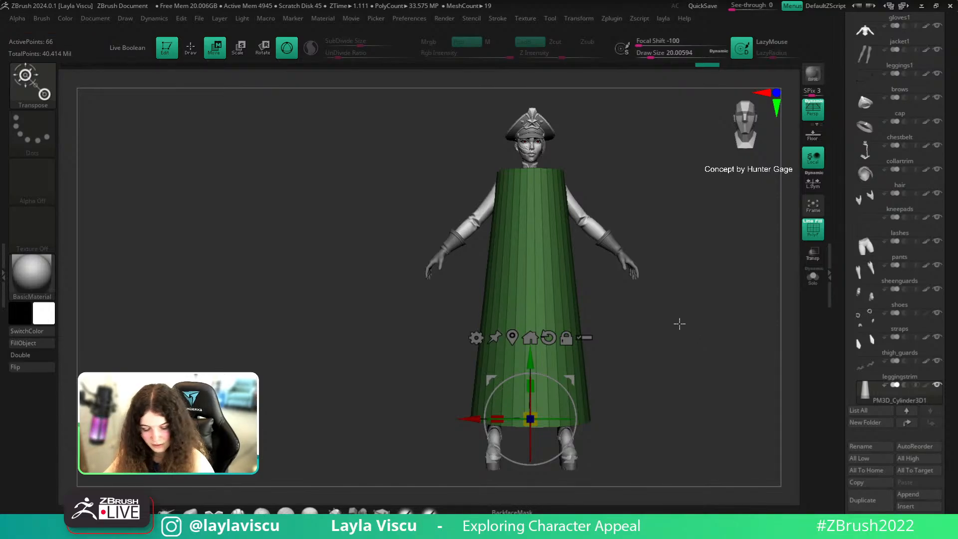
pyautogui.press('b')
pyautogui.click(585, 103)
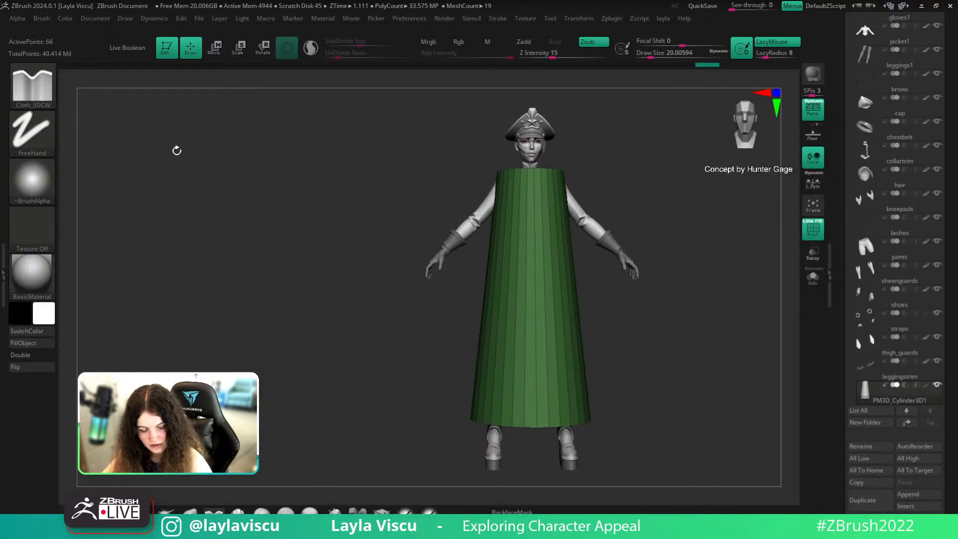
pyautogui.press('b')
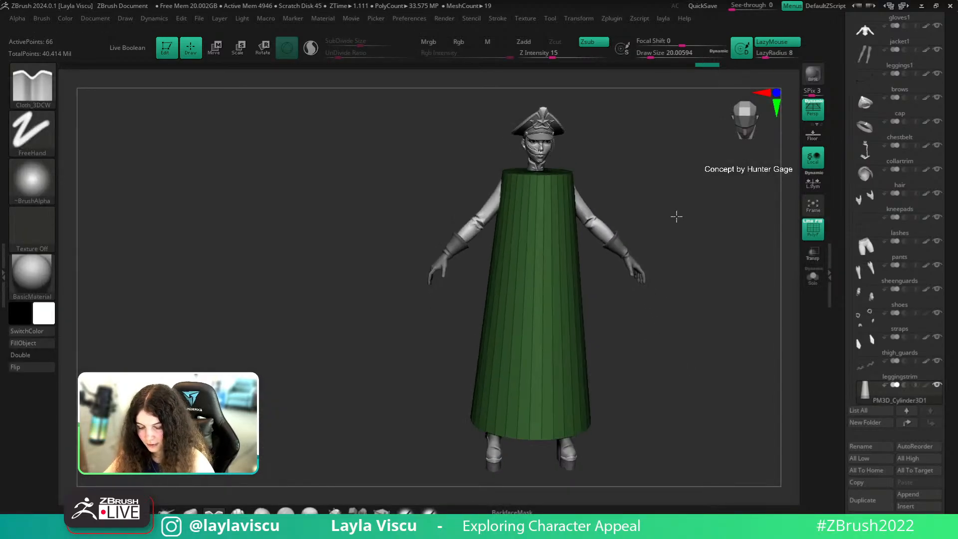
pyautogui.press('b')
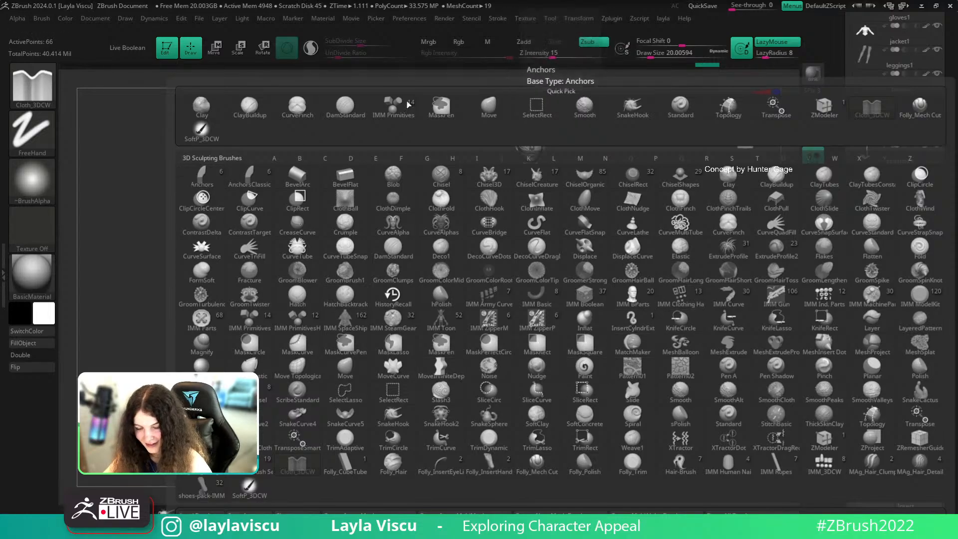
pyautogui.hotkey('shift', 'f')
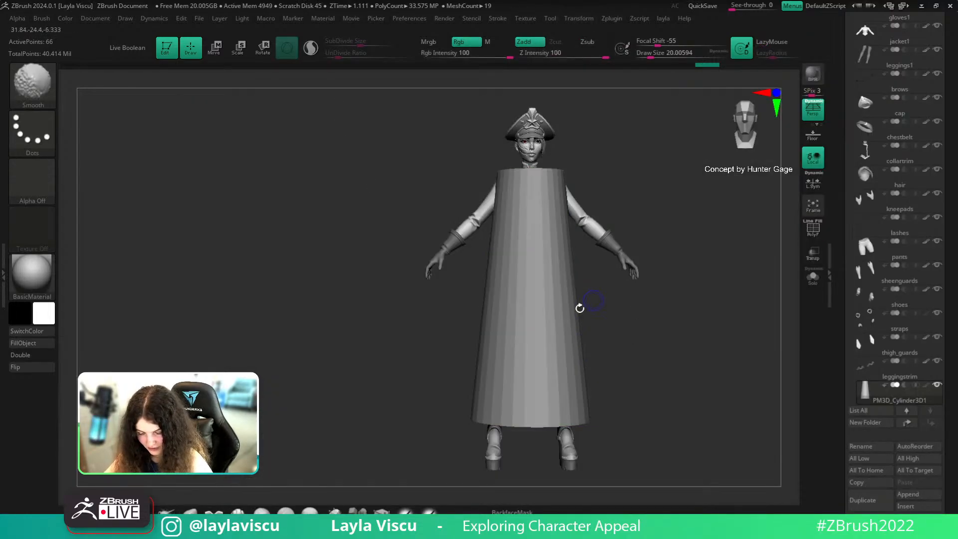
pyautogui.hotkey('shift', 'f')
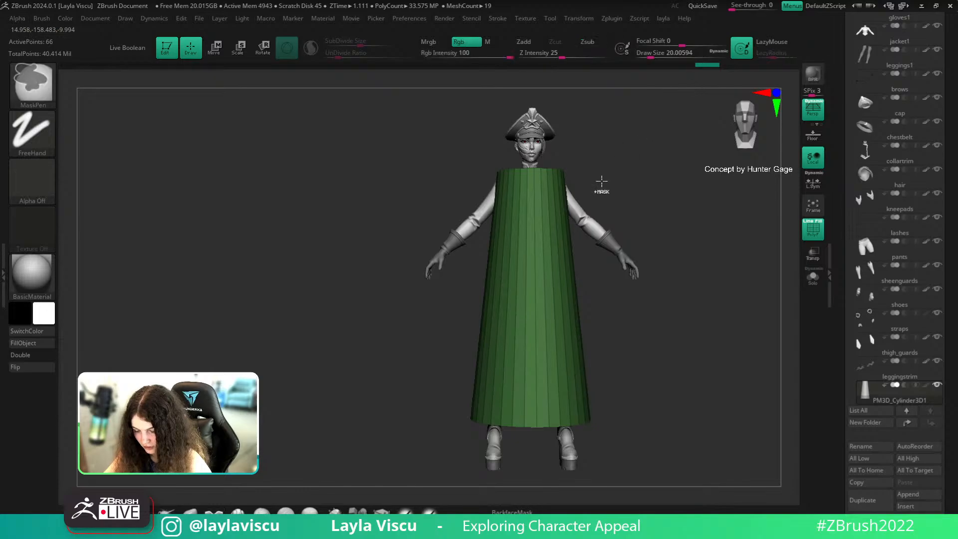
# Step back through the cylinder's undo history to its small starting shape, and restore the tapered version
pyautogui.hotkey('ctrl', 'z')
pyautogui.hotkey('ctrl', 'z')
pyautogui.hotkey('ctrl', 'z')
pyautogui.hotkey('ctrl', 'z')
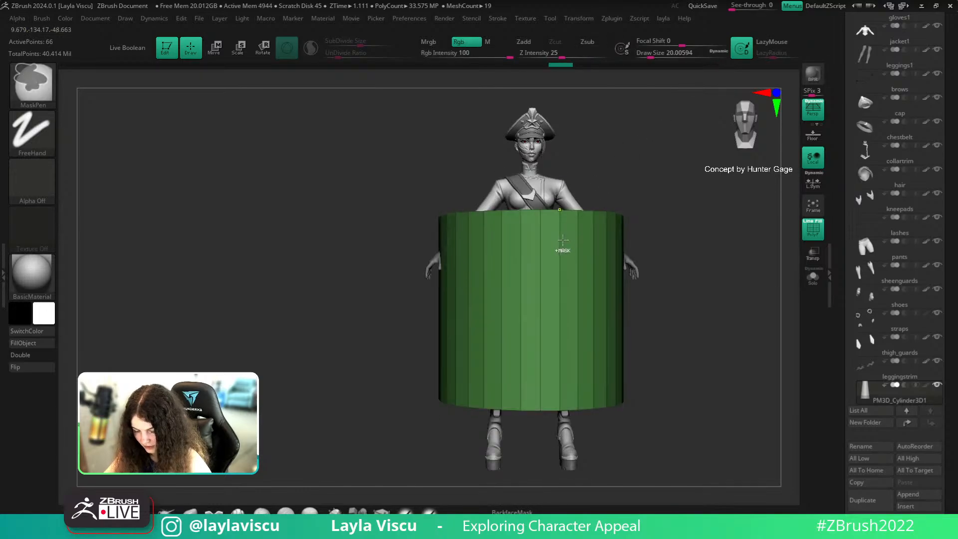
pyautogui.hotkey('ctrl', 'z')
pyautogui.hotkey('ctrl', 'z')
pyautogui.hotkey('ctrl', 'z')
pyautogui.hotkey('ctrl', 'z')
pyautogui.hotkey('ctrl', 'z')
pyautogui.hotkey('ctrl', 'z')
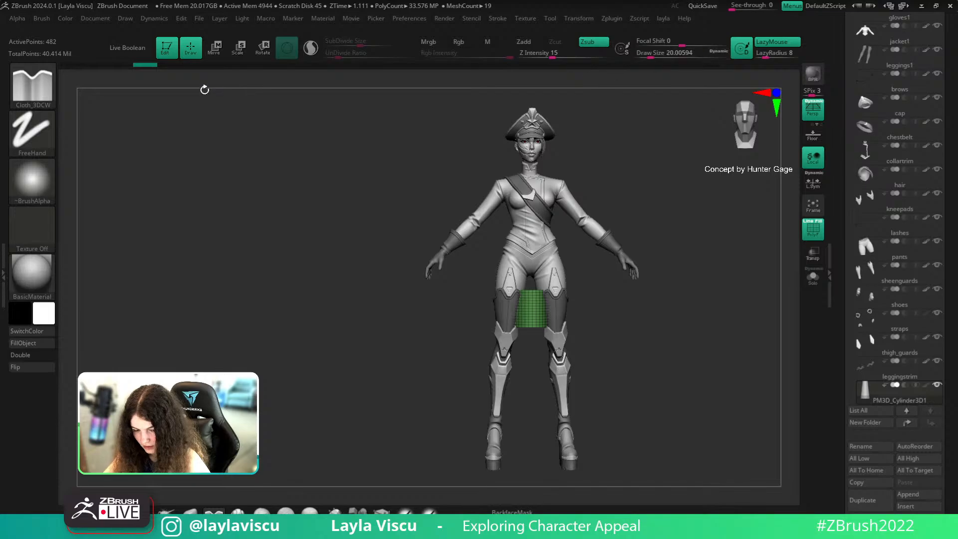
pyautogui.moveTo(159, 64); pyautogui.dragTo(888, 109)
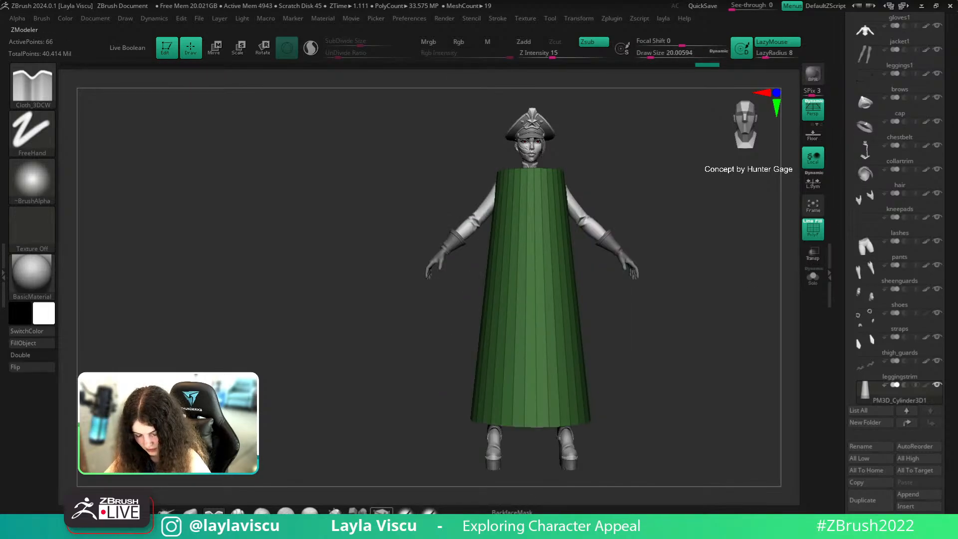
# Insert multiple evenly spaced horizontal edge loops down the tapered cylinder with ZModeler, and merge the alternating bands into one polygroup
pyautogui.hotkey('shift', 'f')
pyautogui.press('b')
pyautogui.press('z')
pyautogui.press('m')
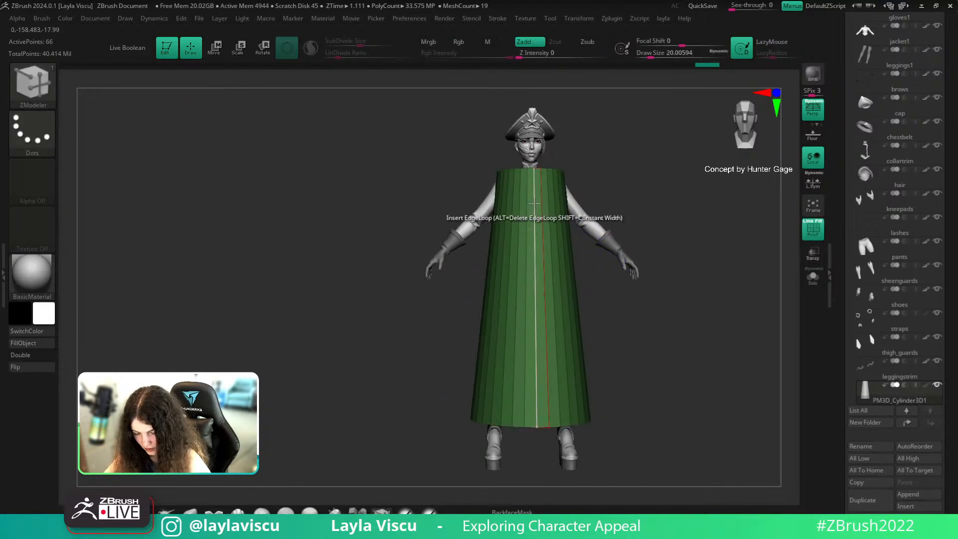
pyautogui.press('space')
pyautogui.click(457, 337)
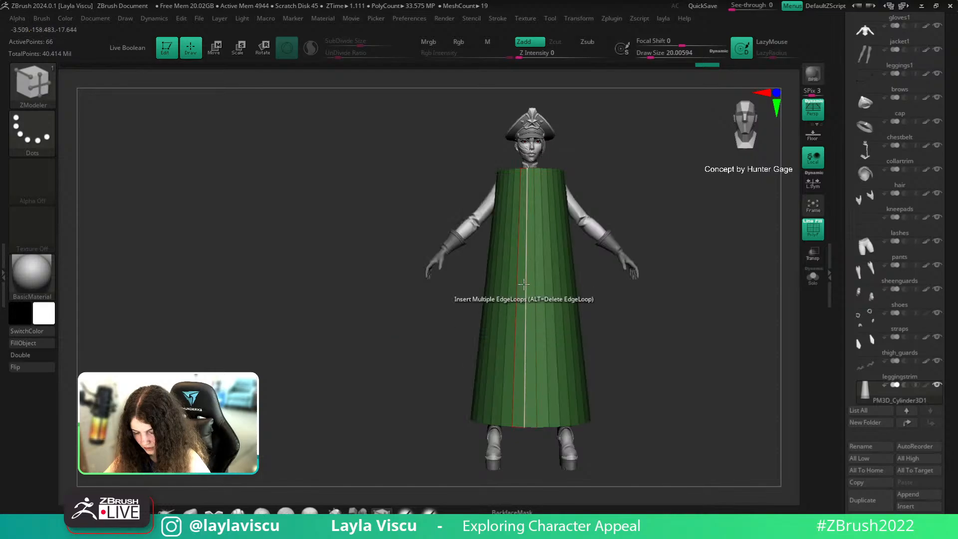
pyautogui.moveTo(523, 299); pyautogui.dragTo(519, 220)
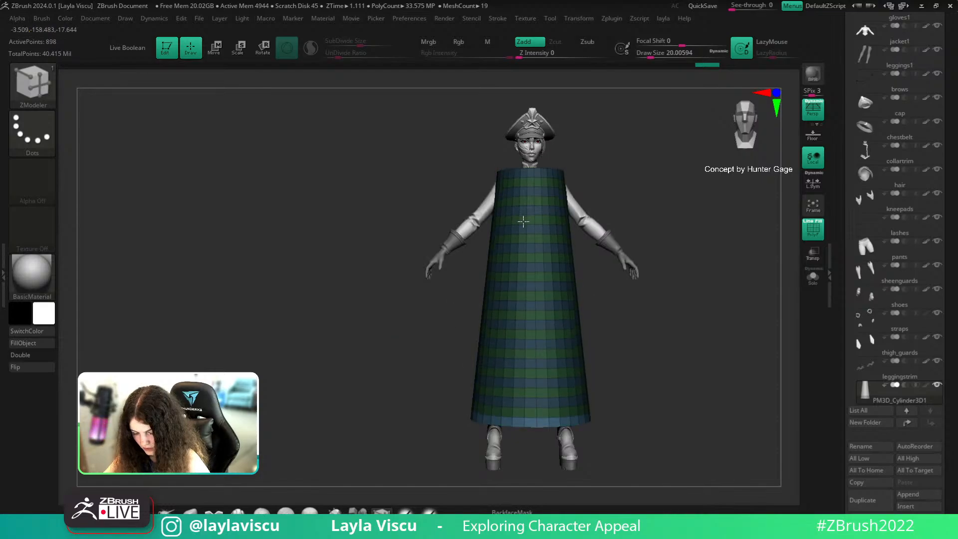
pyautogui.press('ctrl')
pyautogui.hotkey('ctrl', 'w')
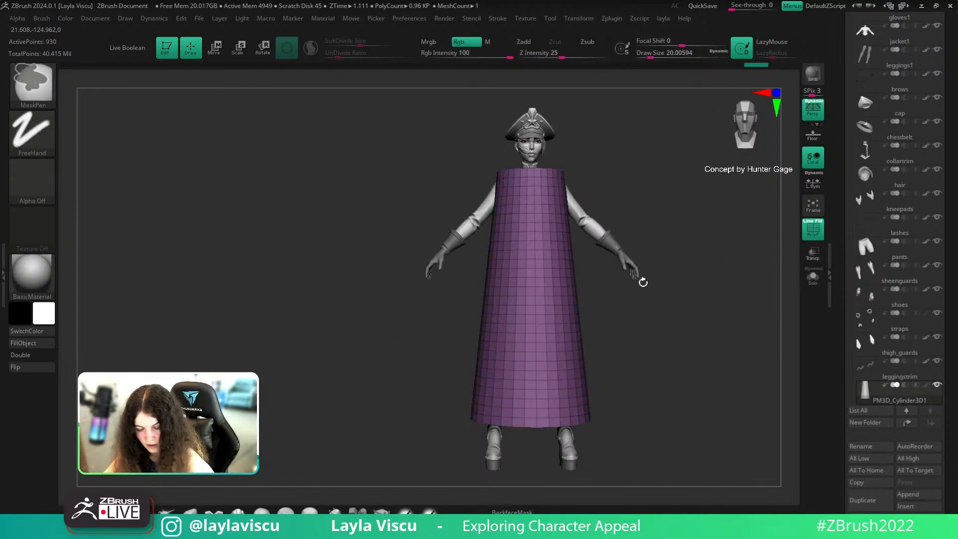
# Try masking the upper section of the tapered cylinder down to the chest with a softened mask edge
pyautogui.press('w')
pyautogui.click(542, 204)
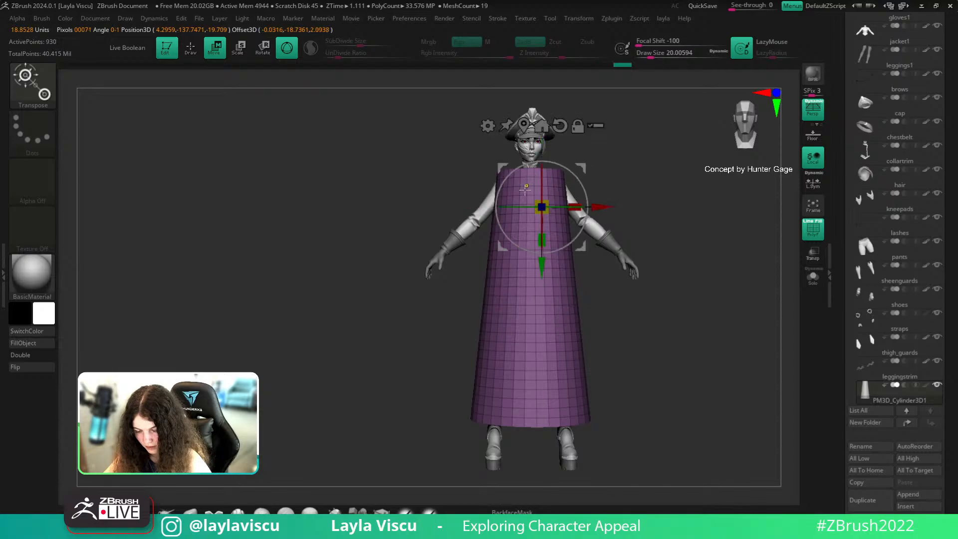
pyautogui.click(523, 184)
pyautogui.press('q')
pyautogui.keyDown('ctrl'); pyautogui.moveTo(401, 72); pyautogui.dragTo(642, 210); pyautogui.keyUp('ctrl')
pyautogui.keyDown('ctrl'); pyautogui.click(612, 220); pyautogui.keyUp('ctrl')
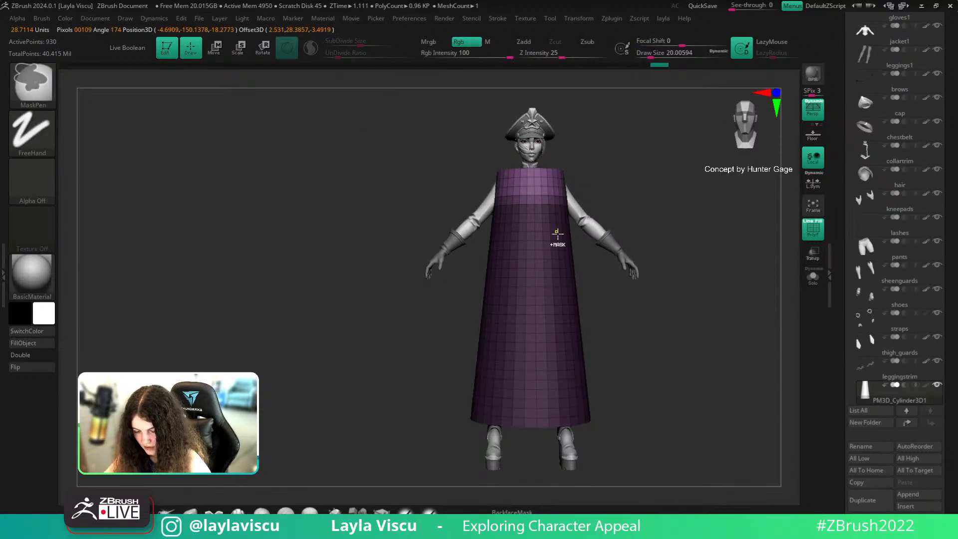
pyautogui.keyDown('ctrl'); pyautogui.click(596, 229); pyautogui.keyUp('ctrl')
pyautogui.press('w')
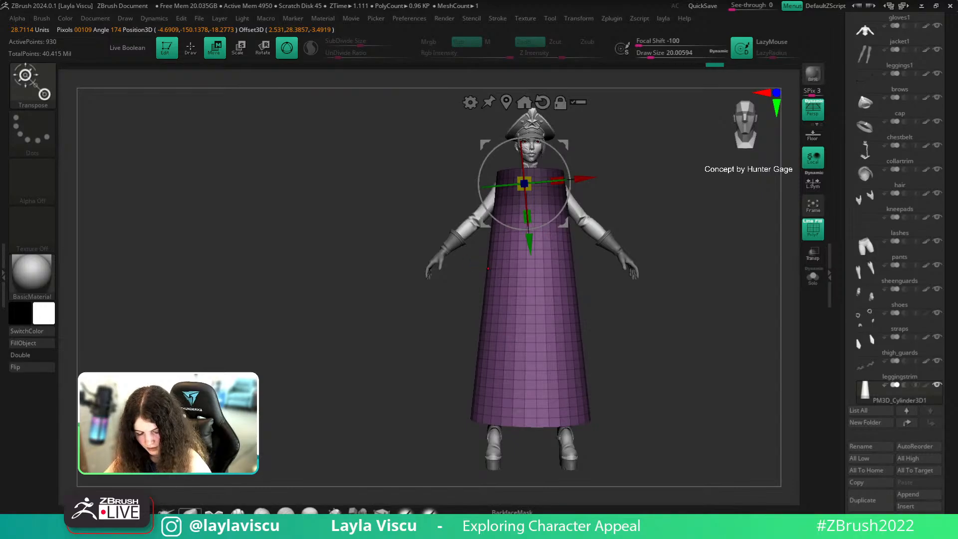
pyautogui.press('q')
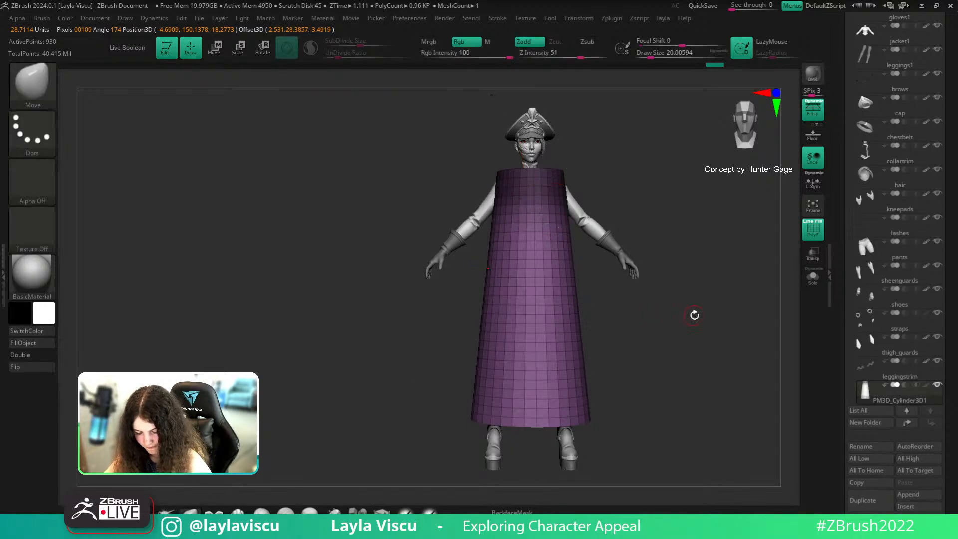
# Isolate the tapered cylinder, and assign its end caps and side wall to separate polygroups
pyautogui.click(812, 278)
pyautogui.click(812, 286)
pyautogui.moveTo(743, 224); pyautogui.dragTo(731, 271)
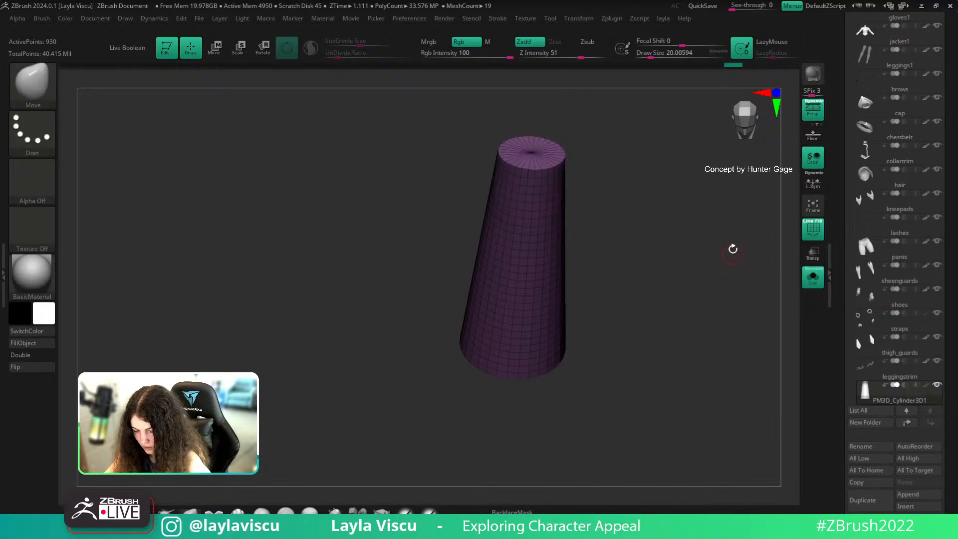
pyautogui.press('1')
pyautogui.click(719, 197)
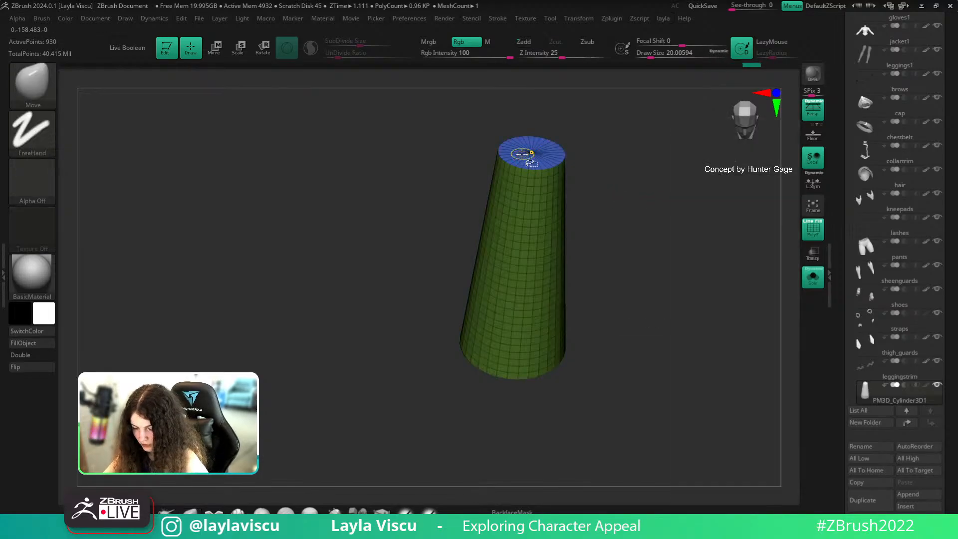
# Hide the tapered cylinder's upper and lower end caps, keeping only the side wall
pyautogui.keyDown('ctrl'); pyautogui.keyDown('shift'); pyautogui.click(530, 152); pyautogui.keyUp('shift'); pyautogui.keyUp('ctrl')
pyautogui.keyDown('ctrl'); pyautogui.keyDown('shift'); pyautogui.click(530, 150); pyautogui.keyUp('shift'); pyautogui.keyUp('ctrl')
pyautogui.moveTo(641, 285); pyautogui.dragTo(646, 142)
pyautogui.keyDown('ctrl'); pyautogui.keyDown('shift'); pyautogui.click(515, 195); pyautogui.keyUp('shift'); pyautogui.keyUp('ctrl')
pyautogui.moveTo(639, 176); pyautogui.dragTo(681, 300)
pyautogui.keyDown('alt'); pyautogui.moveTo(675, 235); pyautogui.dragTo(611, 358); pyautogui.keyUp('alt')
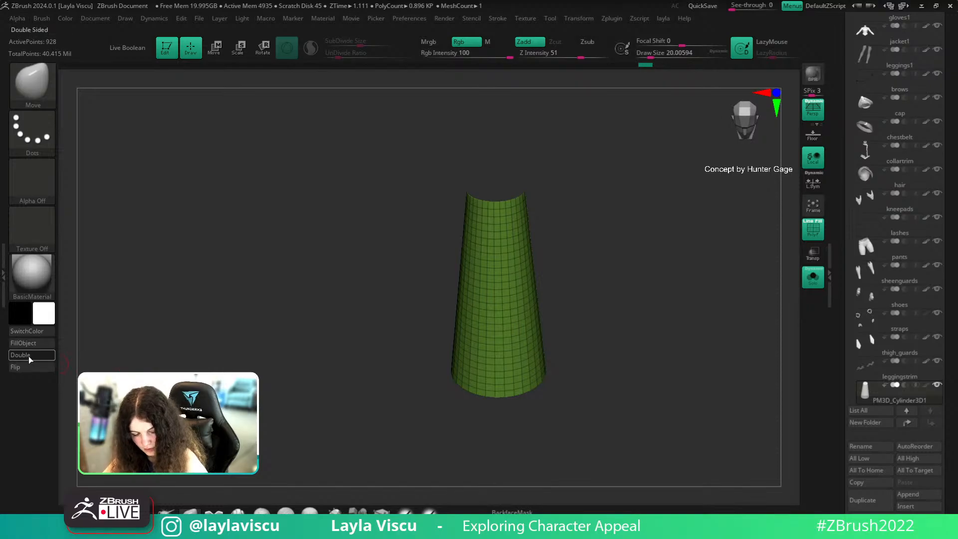
# Display the tapered cylinder double-sided and delete its hidden end caps
pyautogui.click(29, 356)
pyautogui.keyDown('shift'); pyautogui.moveTo(644, 309); pyautogui.dragTo(635, 176); pyautogui.keyUp('shift')
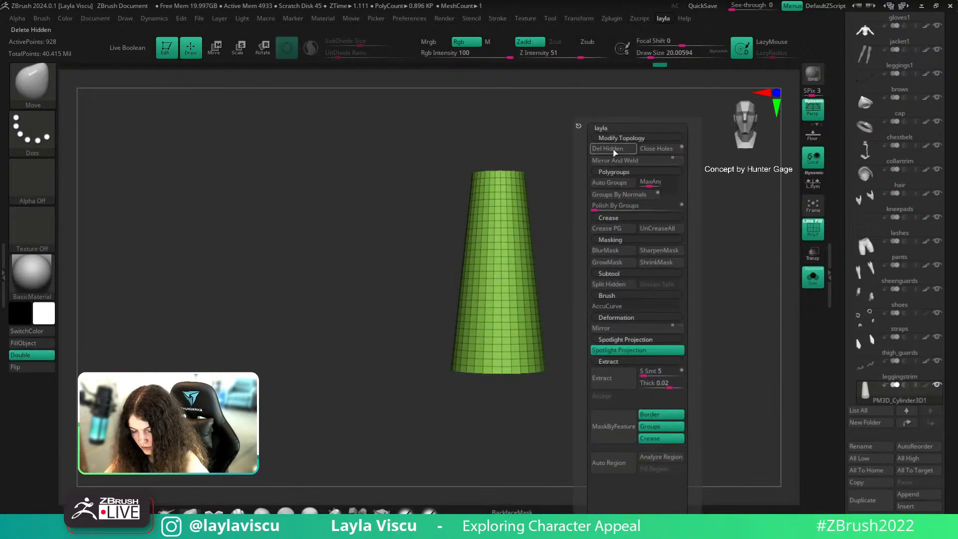
# Mask the cylinder's upper band down to the chest, with the whole character visible around it
pyautogui.press('w')
pyautogui.keyDown('ctrl'); pyautogui.moveTo(443, 147); pyautogui.dragTo(554, 204); pyautogui.keyUp('ctrl')
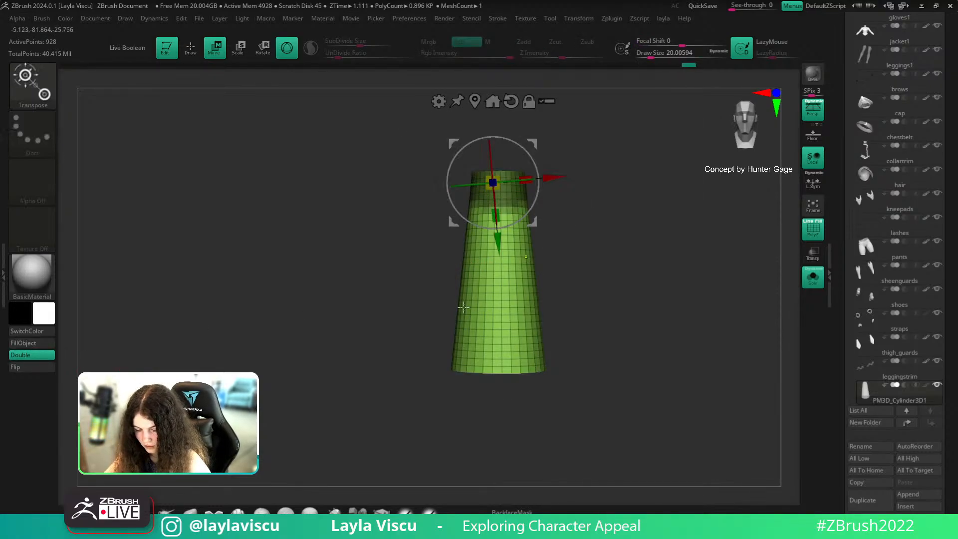
pyautogui.press('q')
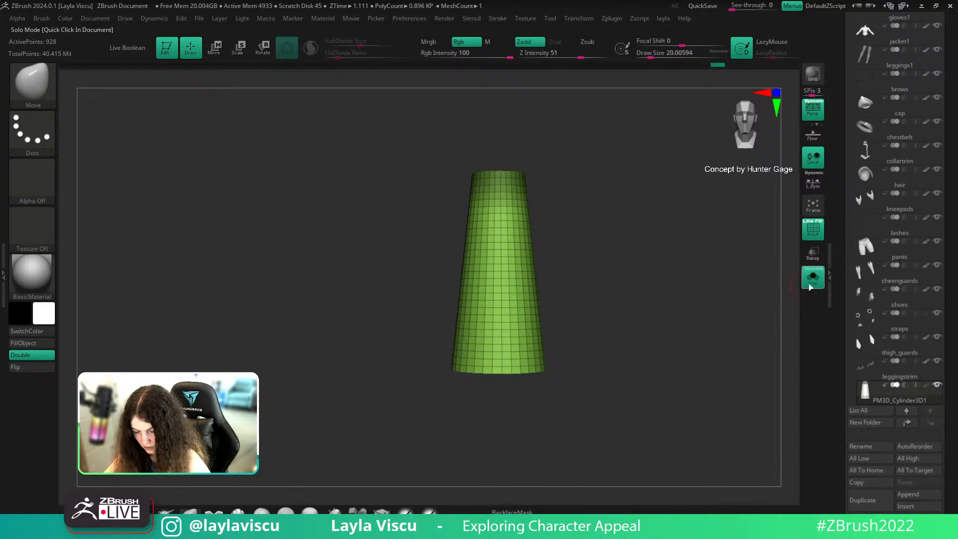
pyautogui.click(813, 276)
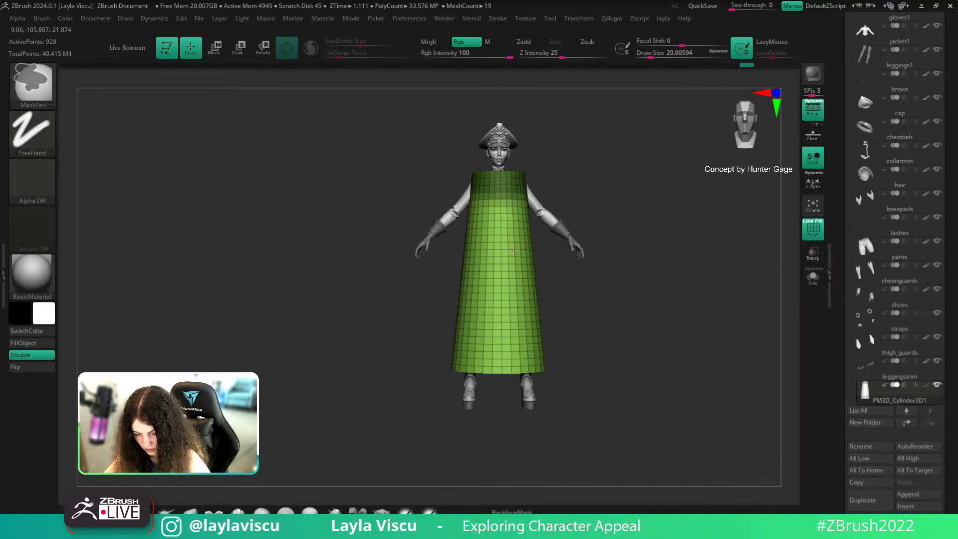
pyautogui.keyDown('ctrl'); pyautogui.moveTo(523, 170); pyautogui.dragTo(428, 130); pyautogui.keyUp('ctrl')
pyautogui.keyDown('ctrl'); pyautogui.moveTo(564, 184); pyautogui.dragTo(600, 185); pyautogui.keyUp('ctrl')
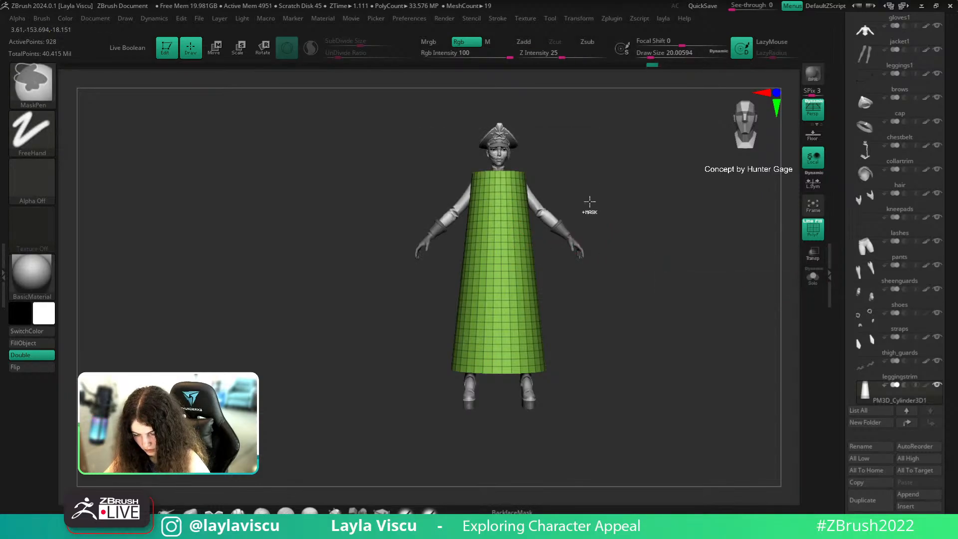
pyautogui.keyDown('ctrl'); pyautogui.moveTo(580, 148); pyautogui.dragTo(430, 181); pyautogui.keyUp('ctrl')
pyautogui.hotkey('ctrl', 'z')
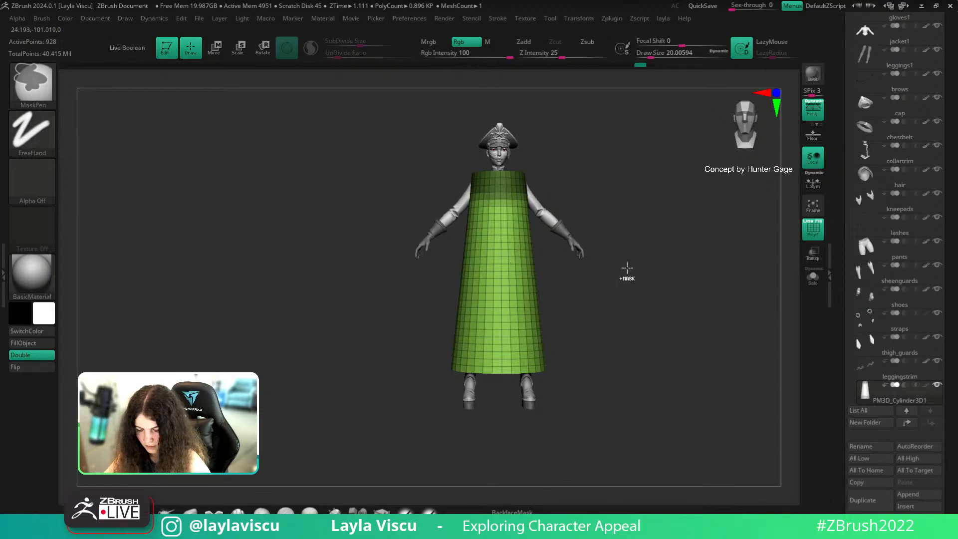
pyautogui.press('w')
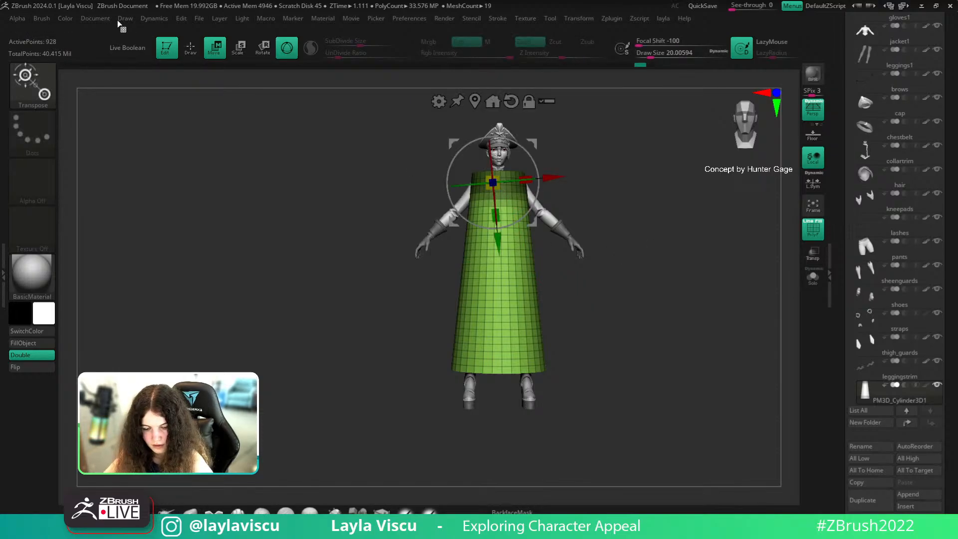
# Try a gravity cloth simulation on the masked cylinder, and enable Contract and the character's collision volume for the dynamics
pyautogui.click(154, 19)
pyautogui.click(174, 287)
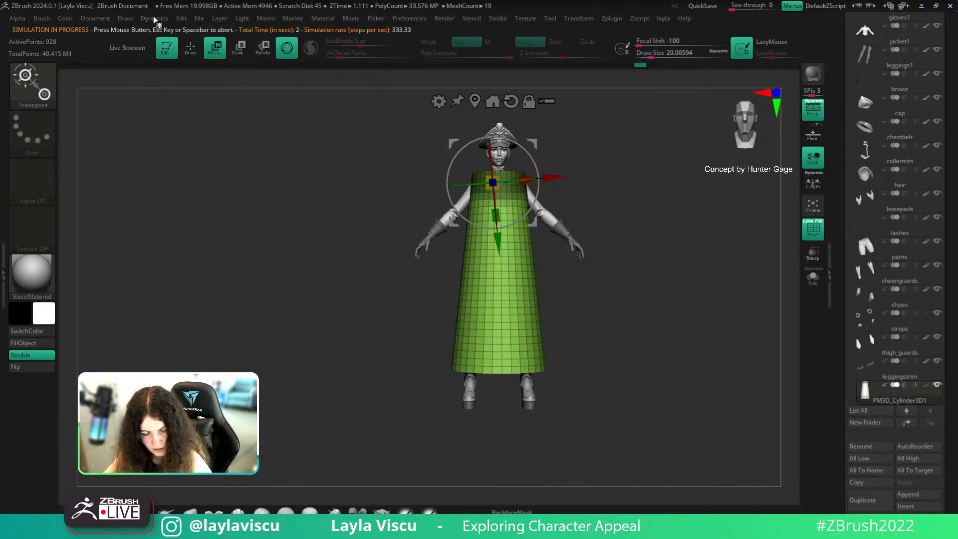
pyautogui.click(154, 18)
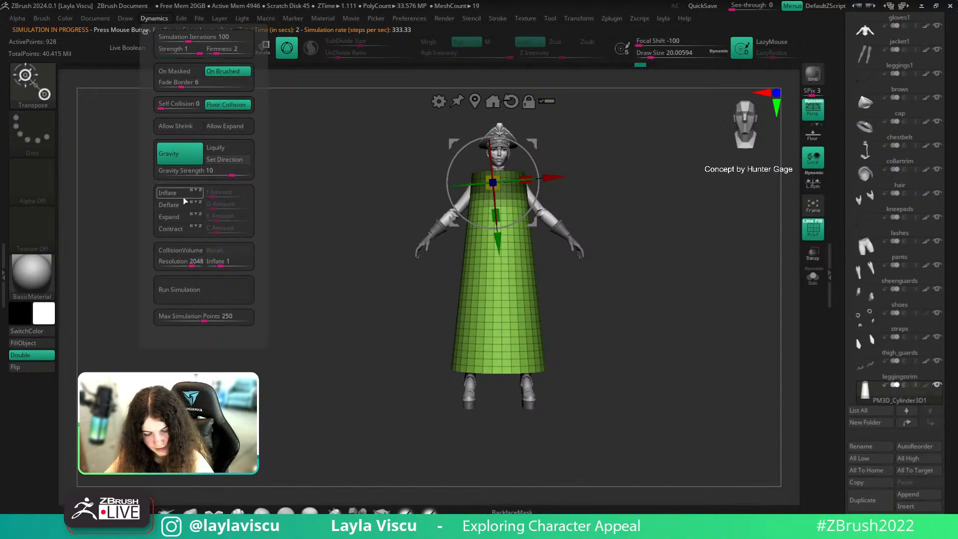
pyautogui.click(175, 229)
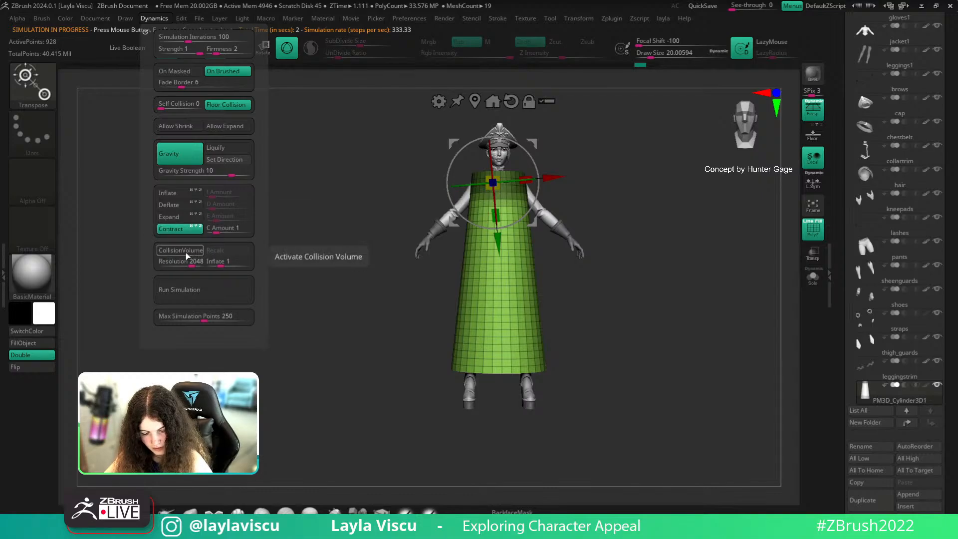
pyautogui.click(186, 253)
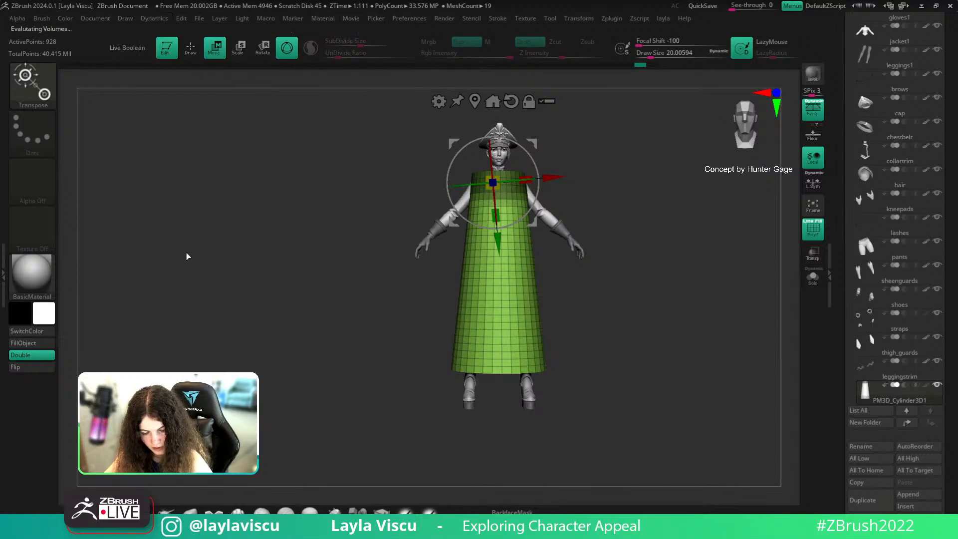
# Try a contracting cloth simulation of the masked cylinder against the character's collision volume, and undo it
pyautogui.click(158, 19)
pyautogui.click(179, 290)
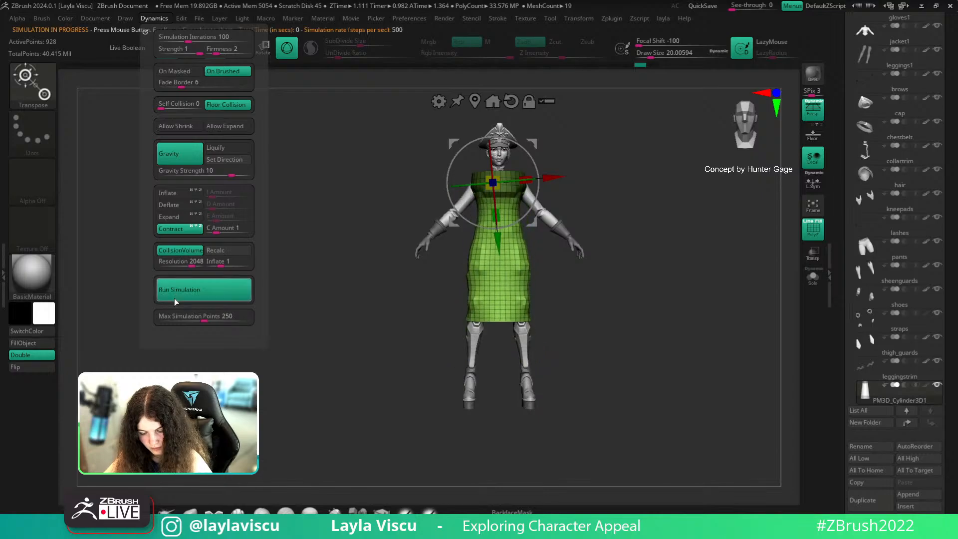
pyautogui.moveTo(624, 213)
pyautogui.mouseDown()
pyautogui.moveTo(586, 219)
pyautogui.moveTo(617, 282)
pyautogui.moveTo(732, 237)
pyautogui.moveTo(682, 229)
pyautogui.mouseUp()
pyautogui.press('q')
# Dock the Dynamics settings beside the canvas so that they stay open
pyautogui.click(95, 18)
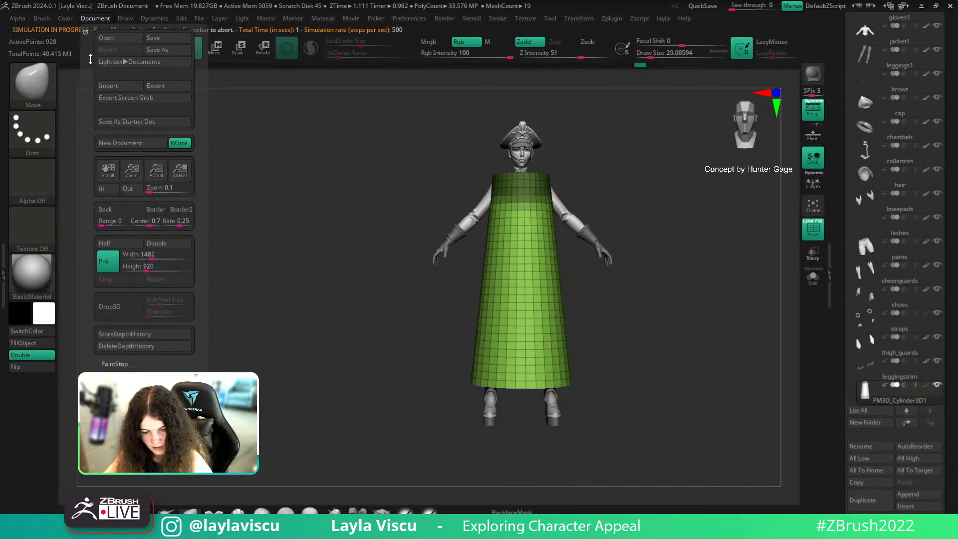
pyautogui.click(151, 18)
pyautogui.moveTo(145, 31); pyautogui.dragTo(44, 30)
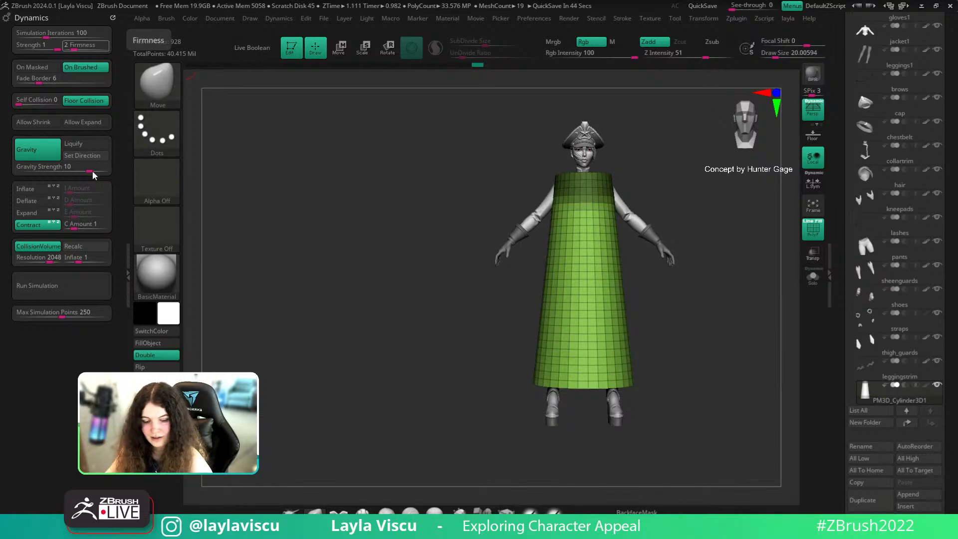
pyautogui.moveTo(689, 330); pyautogui.dragTo(673, 338)
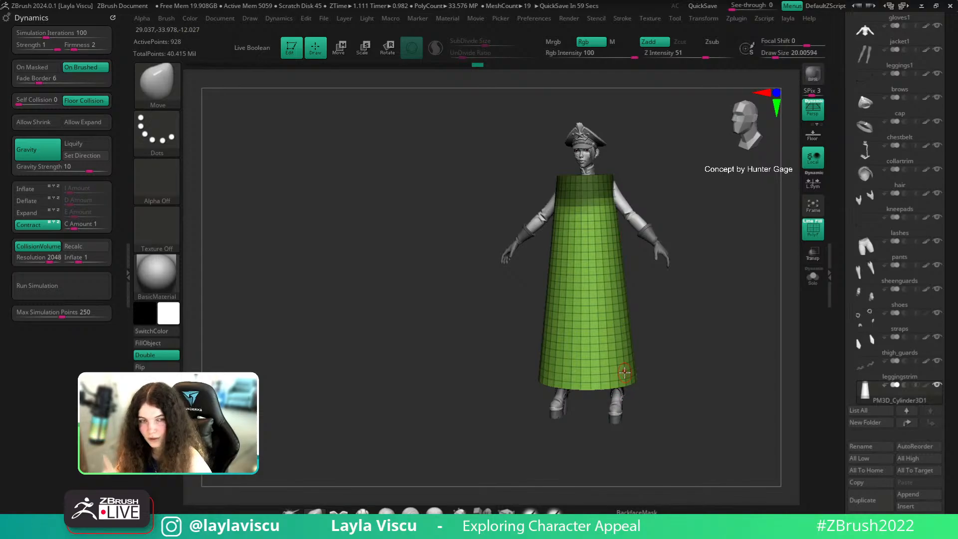
pyautogui.moveTo(742, 449); pyautogui.dragTo(737, 365)
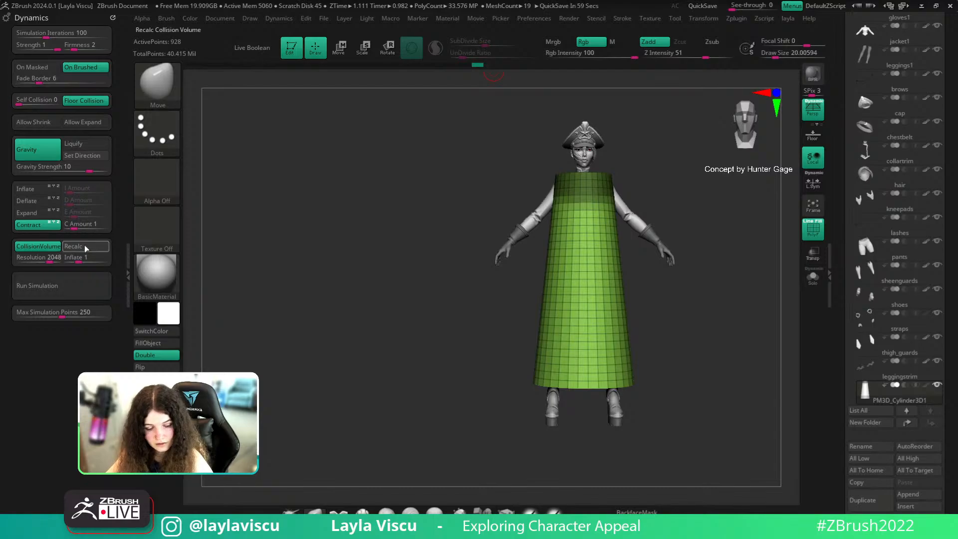
# Try the cloth simulation with Expand at 1 in place of Contract, and undo it
pyautogui.click(47, 225)
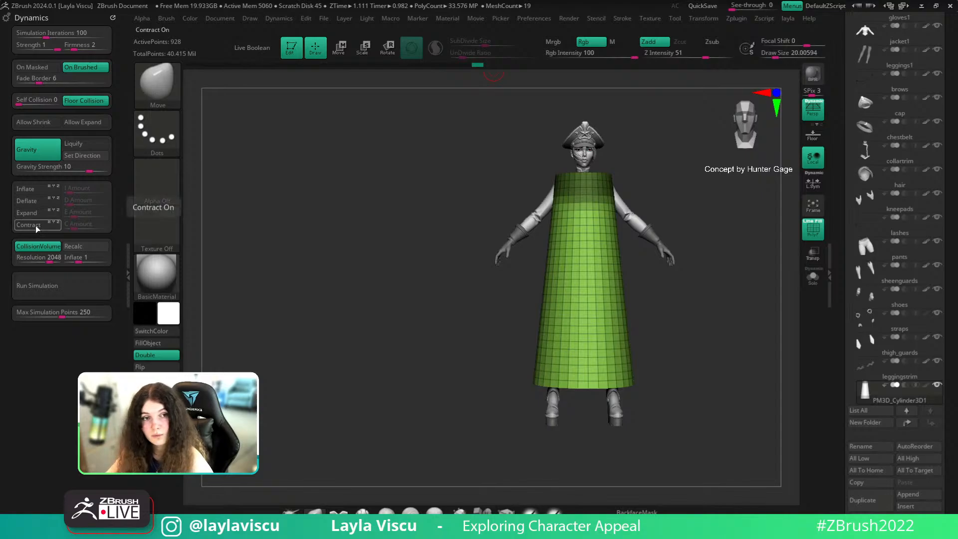
pyautogui.click(30, 213)
pyautogui.click(29, 200)
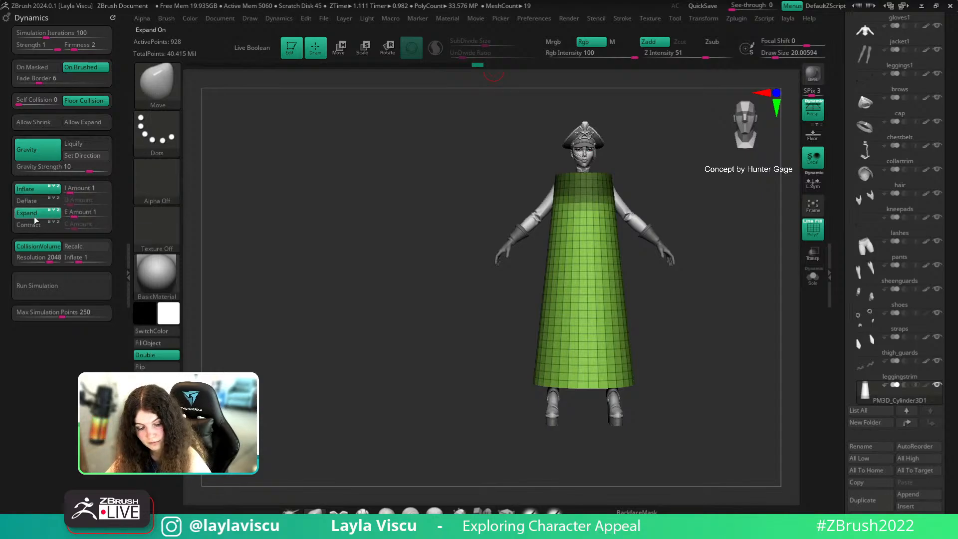
pyautogui.click(34, 211)
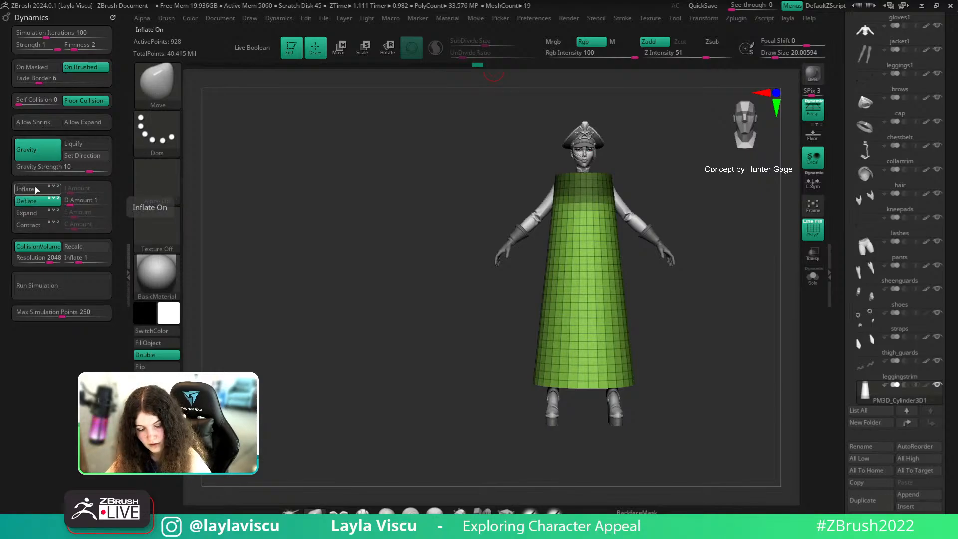
pyautogui.click(35, 213)
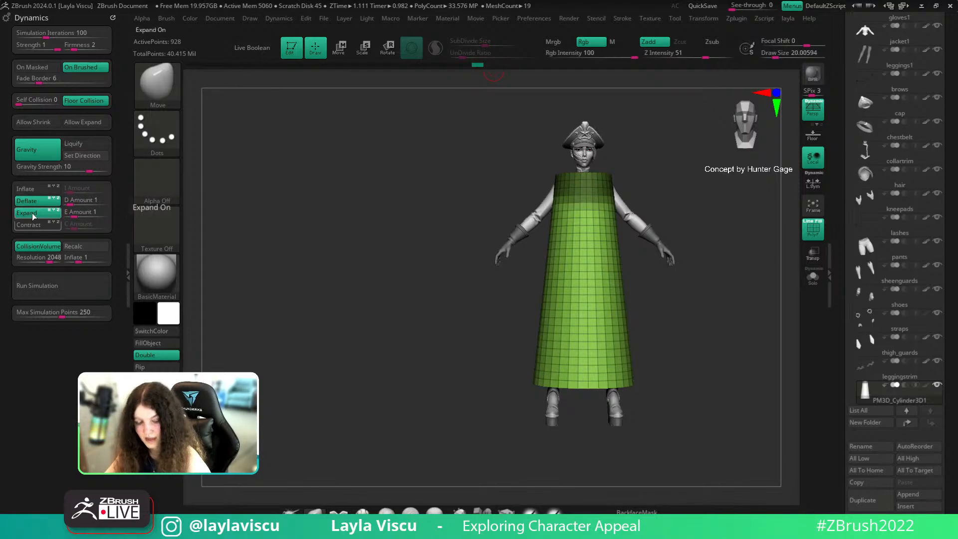
pyautogui.click(28, 204)
pyautogui.click(32, 213)
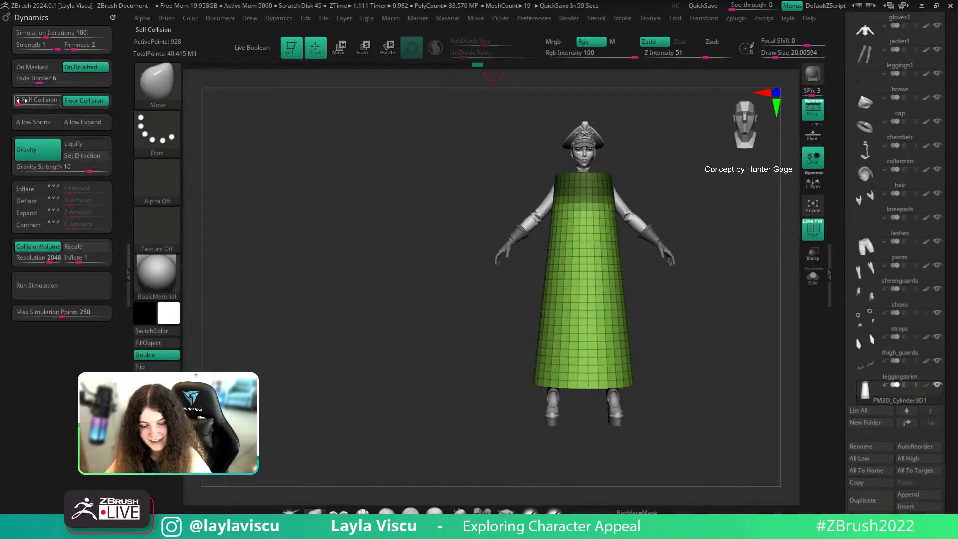
pyautogui.click(38, 212)
pyautogui.click(71, 283)
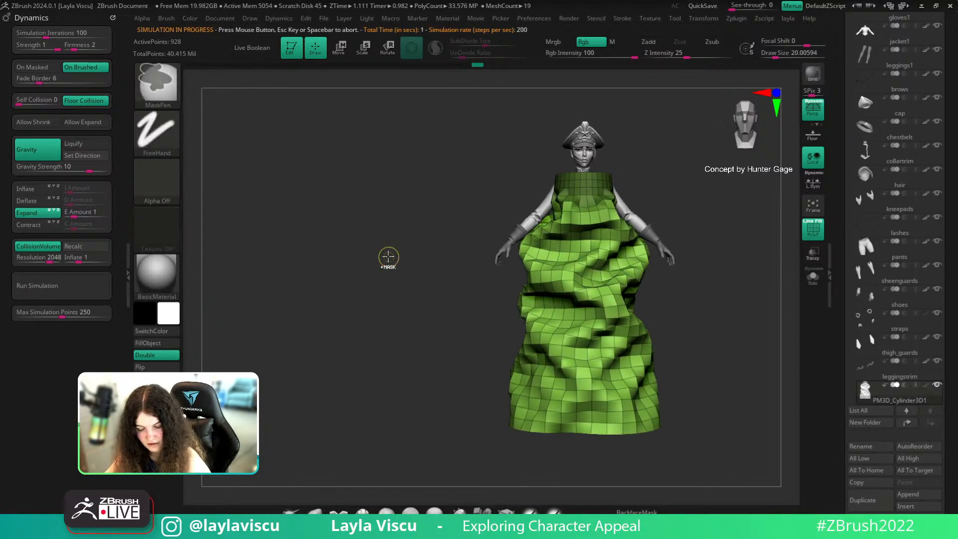
pyautogui.hotkey('ctrl', 'z')
# Switch the dynamics back to Contract at 1, try the simulation on the masked cylinder, and undo it
pyautogui.click(50, 225)
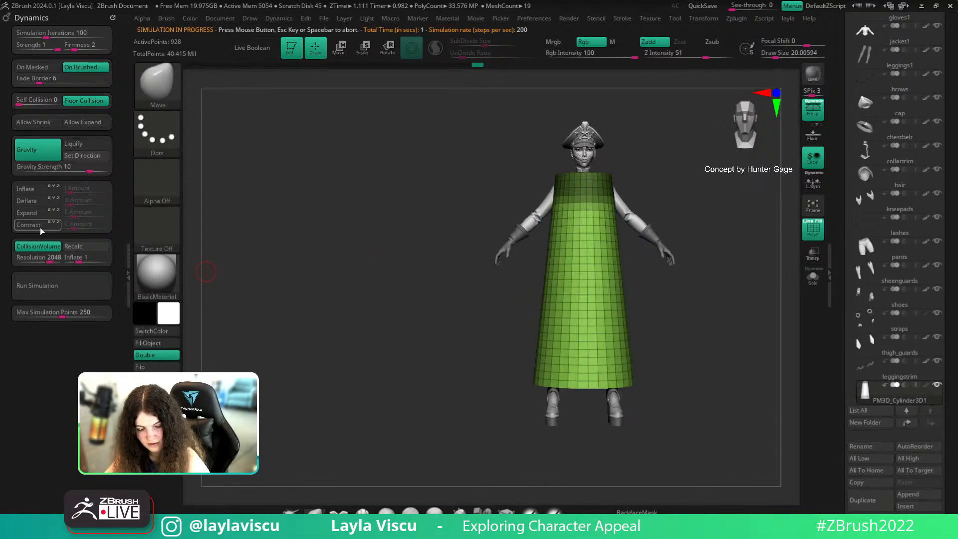
pyautogui.click(49, 287)
pyautogui.click(50, 291)
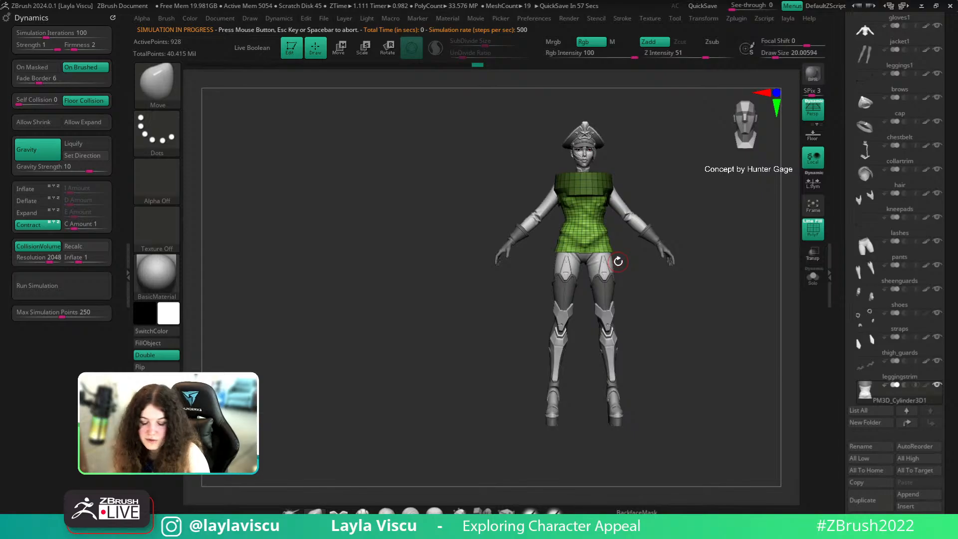
pyautogui.hotkey('ctrl', 'z')
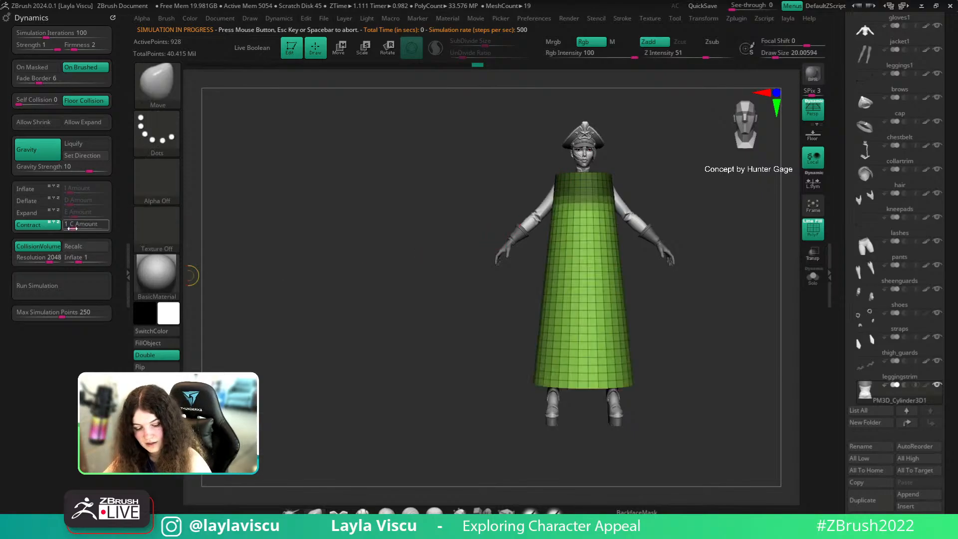
# Lower the Contract amount to 0.075, and try the simulation on the masked cylinder before undoing it
pyautogui.moveTo(73, 229); pyautogui.dragTo(68, 229)
pyautogui.click(66, 288)
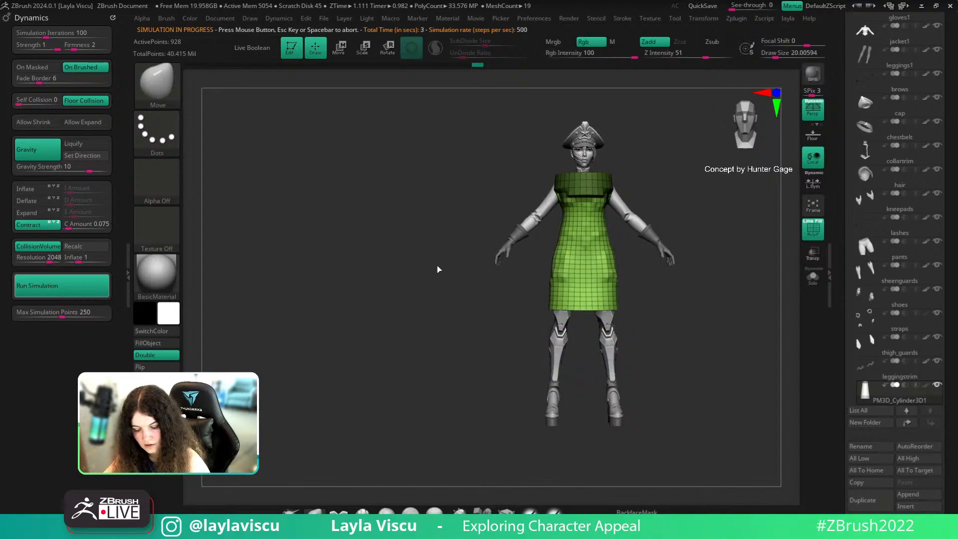
pyautogui.moveTo(427, 265); pyautogui.dragTo(437, 299)
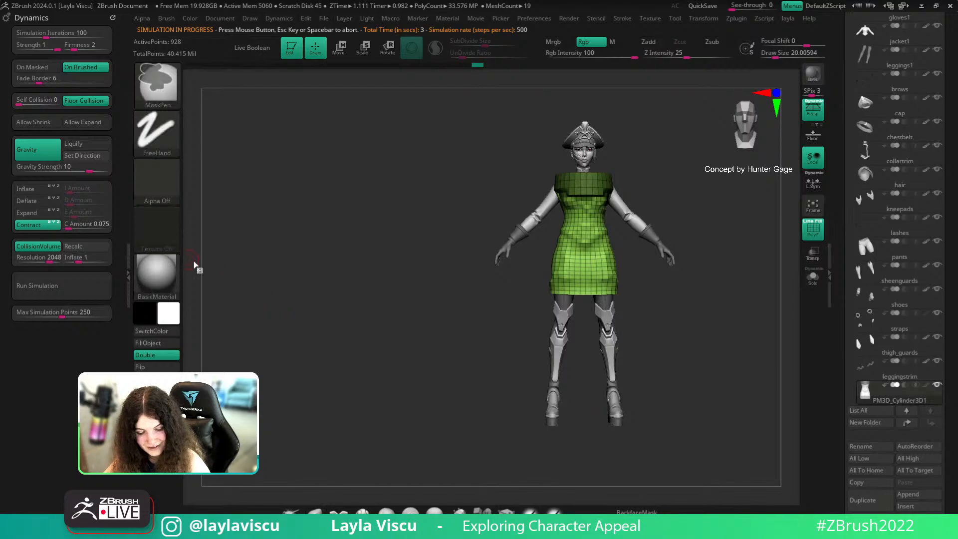
pyautogui.hotkey('ctrl', 'z')
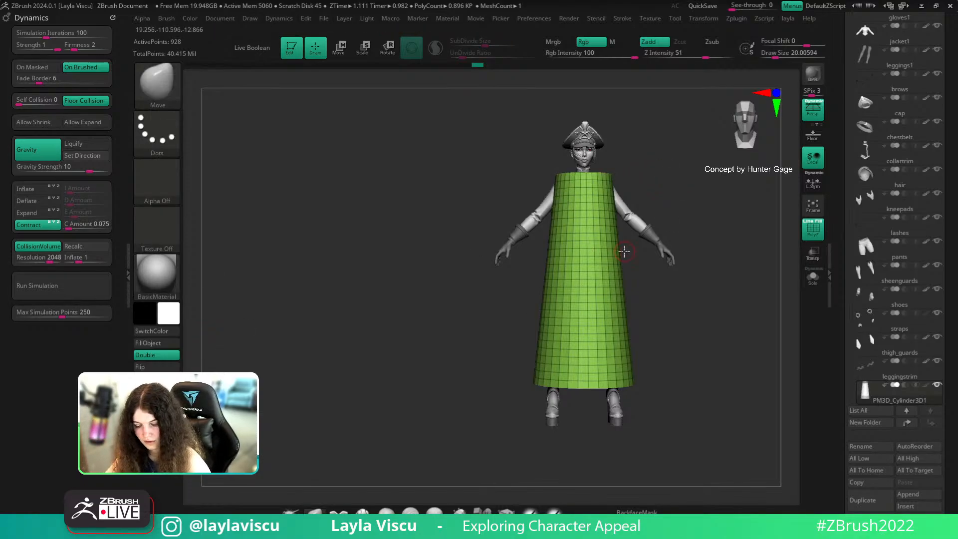
# Clear the cylinder's mask and run the cloth simulation so that the whole mesh drops onto the character's waist and hips
pyautogui.click(59, 286)
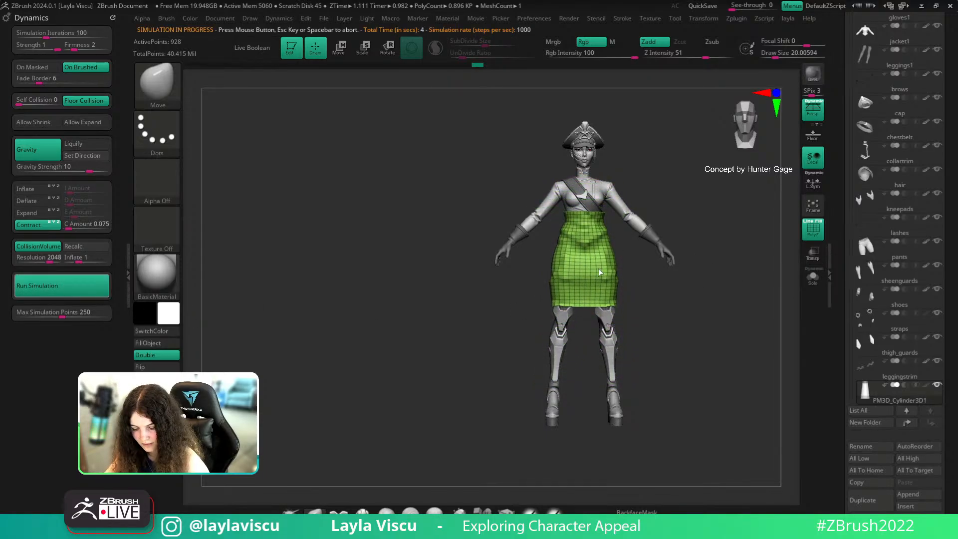
pyautogui.moveTo(627, 271); pyautogui.dragTo(650, 317)
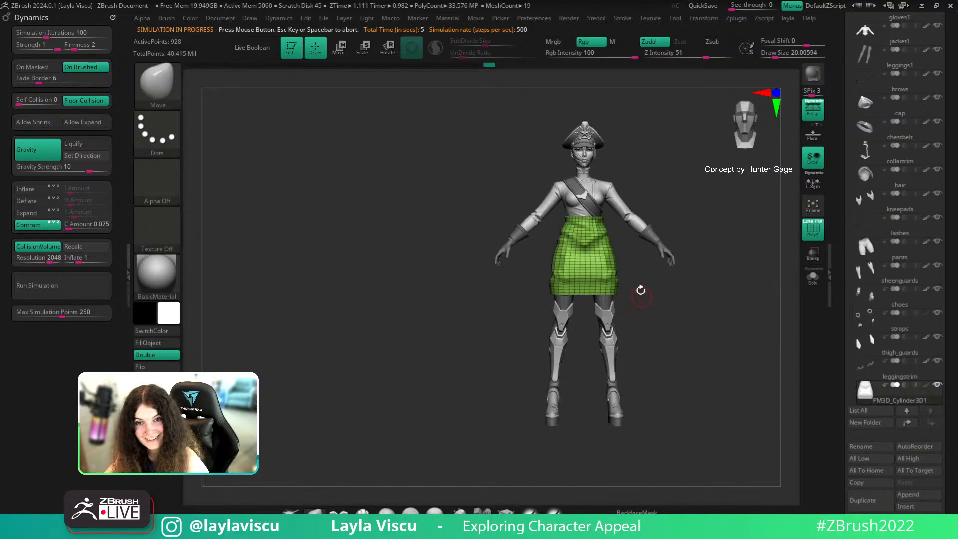
pyautogui.moveTo(672, 281)
pyautogui.mouseDown()
pyautogui.moveTo(592, 292)
pyautogui.moveTo(667, 286)
pyautogui.moveTo(645, 333)
pyautogui.mouseUp()
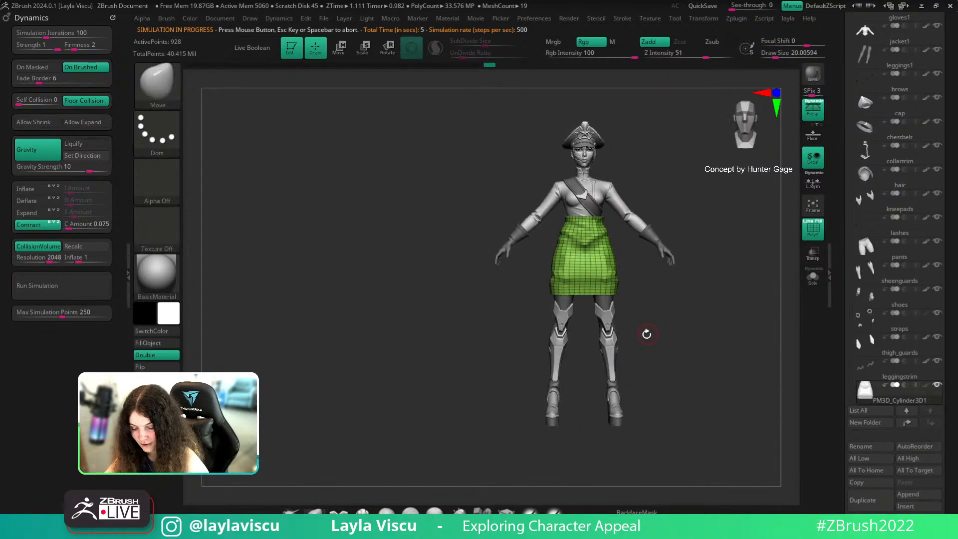
# Inspect the gap between the simulated cloth and the waist, and set the collision volume's Inflate to 0.19888
pyautogui.hotkey('shift', 'f')
pyautogui.hotkey('shift', 'f')
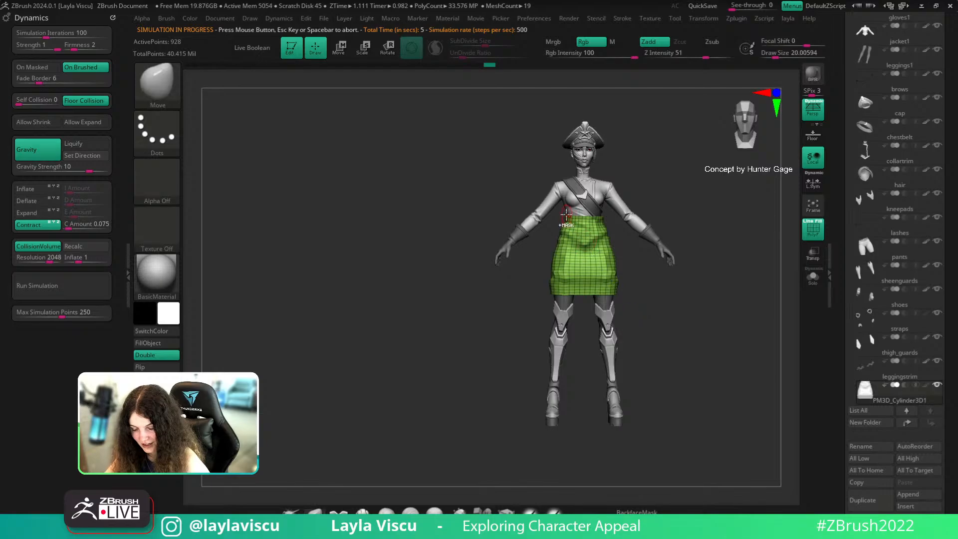
pyautogui.press('f')
pyautogui.keyDown('alt'); pyautogui.moveTo(515, 269); pyautogui.dragTo(437, 316); pyautogui.keyUp('alt')
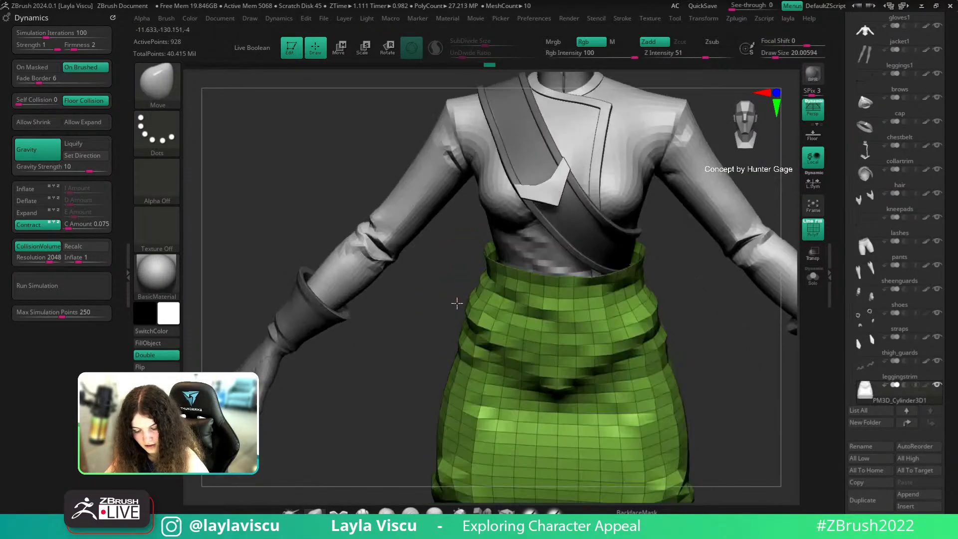
pyautogui.keyDown('ctrl'); pyautogui.moveTo(464, 299); pyautogui.dragTo(492, 252, button='right'); pyautogui.keyUp('ctrl')
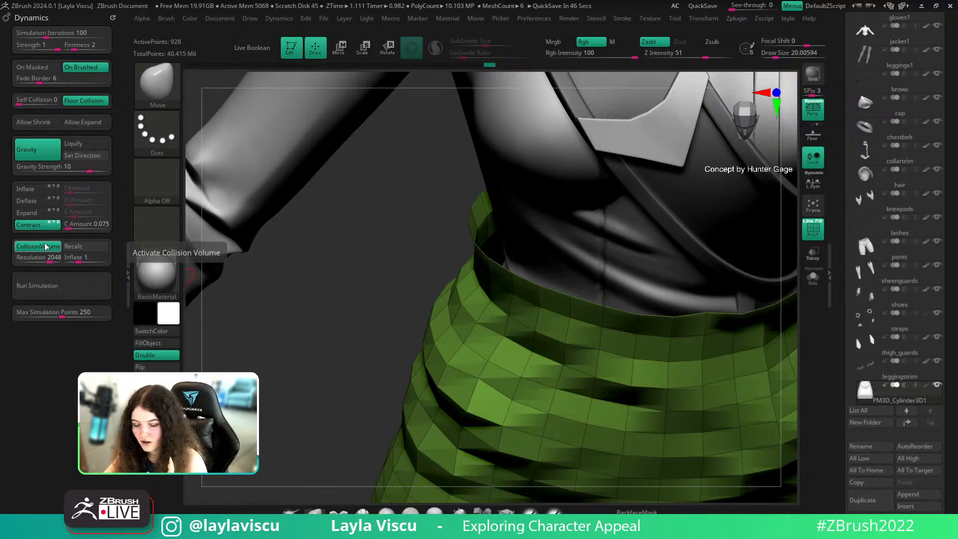
pyautogui.moveTo(79, 258); pyautogui.dragTo(71, 260)
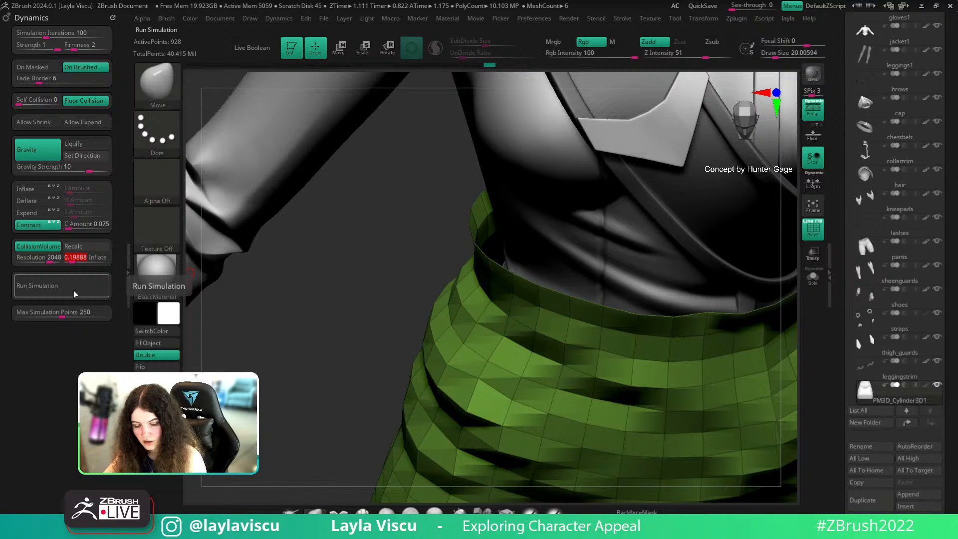
# Try the cloth simulation on the whole unmasked cylinder with the inflated collision volume, and undo the drop
pyautogui.click(74, 291)
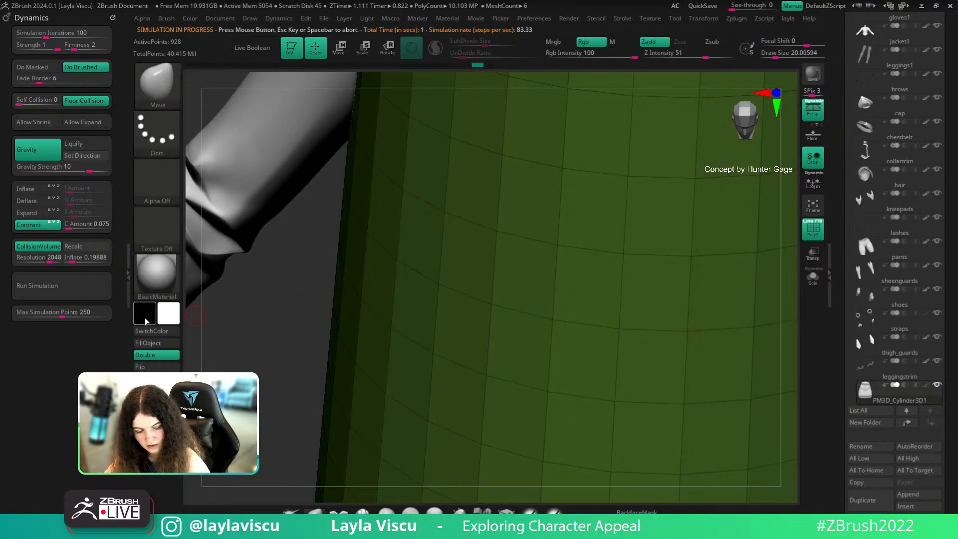
pyautogui.click(74, 290)
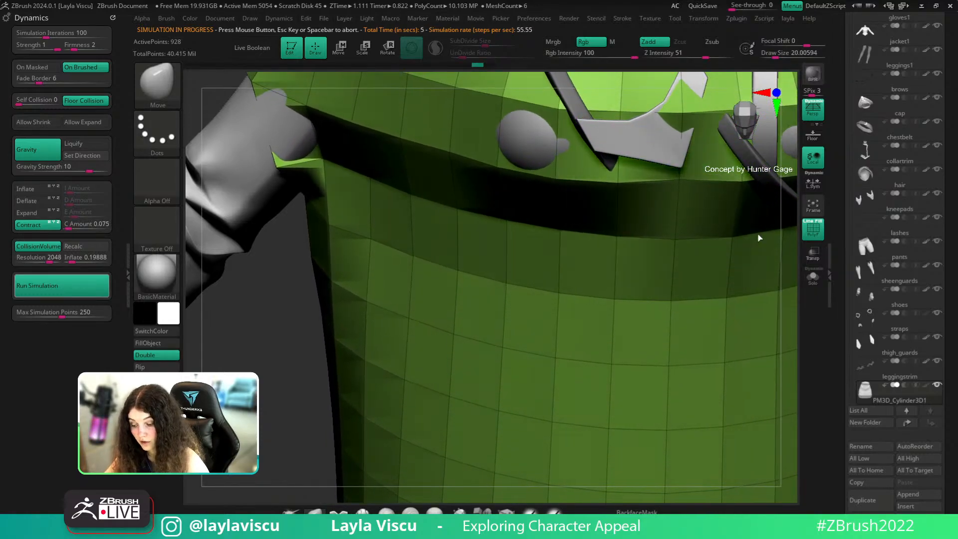
pyautogui.click(541, 269)
pyautogui.press('f')
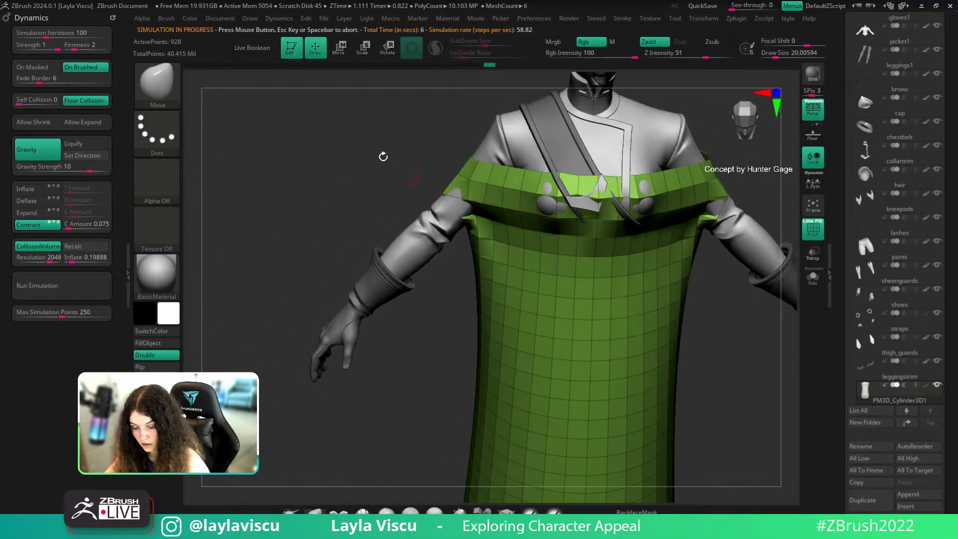
pyautogui.moveTo(383, 156); pyautogui.dragTo(445, 146)
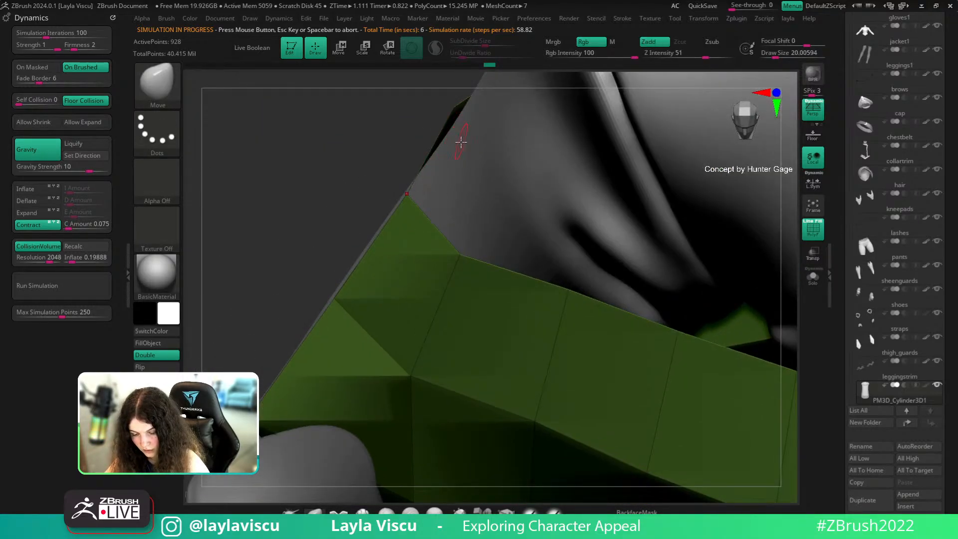
pyautogui.moveTo(461, 142)
pyautogui.keyDown('ctrl'); pyautogui.mouseDown(button='right')
pyautogui.moveTo(327, 132)
pyautogui.moveTo(286, 196)
pyautogui.moveTo(589, 226)
pyautogui.moveTo(577, 248)
pyautogui.mouseUp(button='right'); pyautogui.keyUp('ctrl')
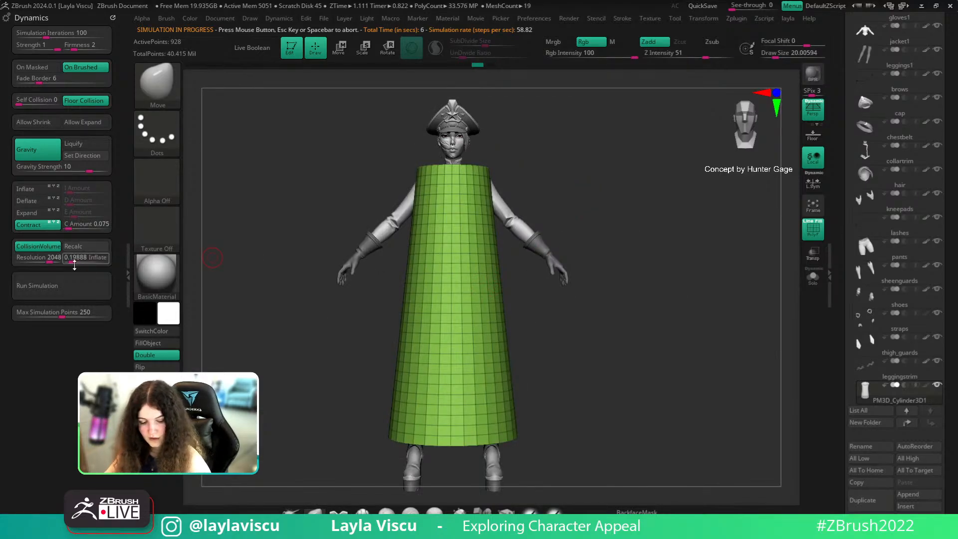
# Recalculate the collision volume around the body and set the dynamics' Self Collision to 1
pyautogui.click(89, 246)
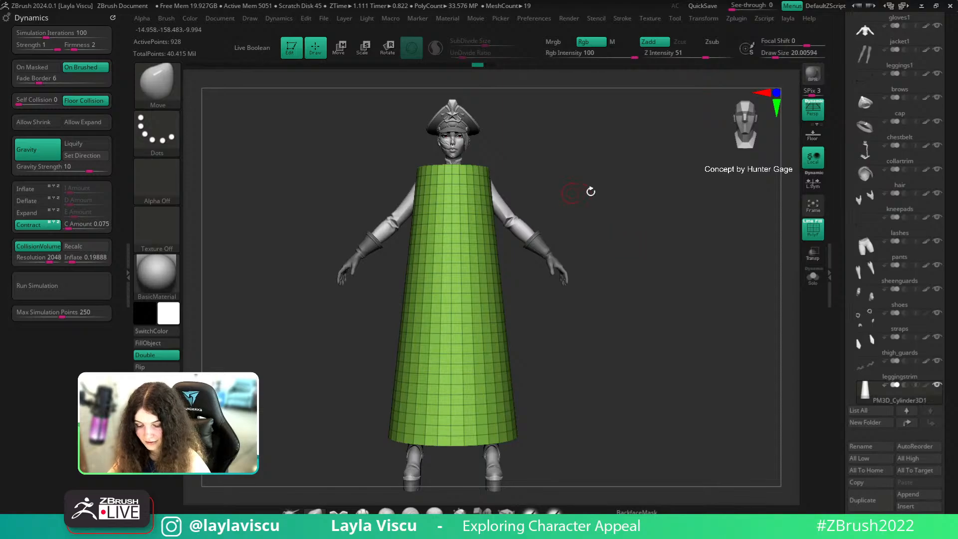
pyautogui.moveTo(614, 198); pyautogui.dragTo(574, 245)
pyautogui.keyDown('shift'); pyautogui.moveTo(587, 195); pyautogui.dragTo(533, 243); pyautogui.keyUp('shift')
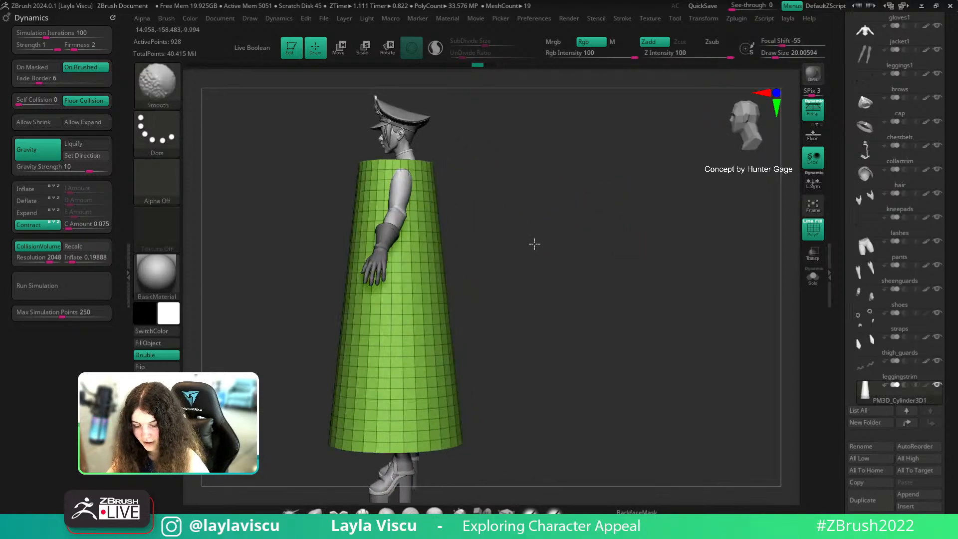
pyautogui.keyDown('shift'); pyautogui.moveTo(566, 201); pyautogui.dragTo(615, 223); pyautogui.keyUp('shift')
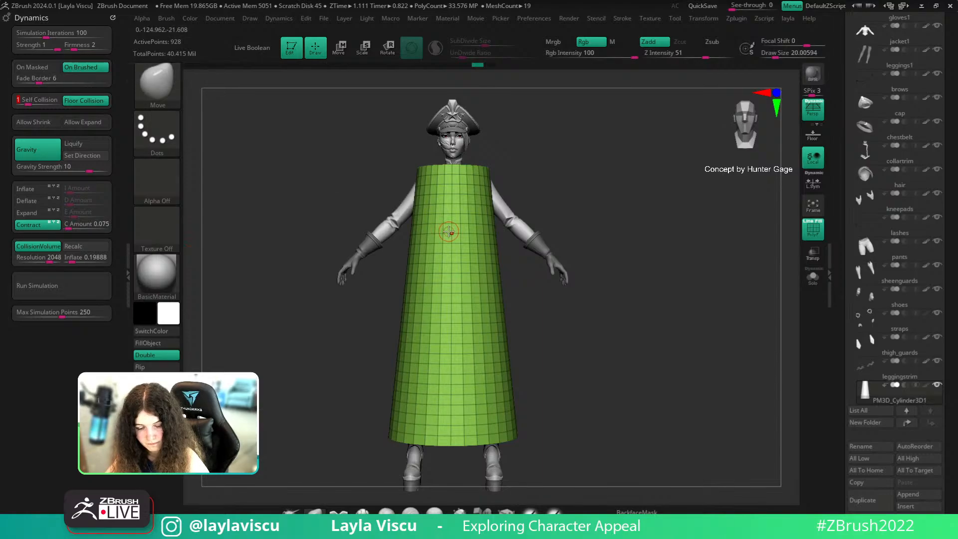
# Switch the dynamics to On Masked and try the simulation with the cylinder's upper part masked, undoing it and clearing the mask
pyautogui.click(32, 67)
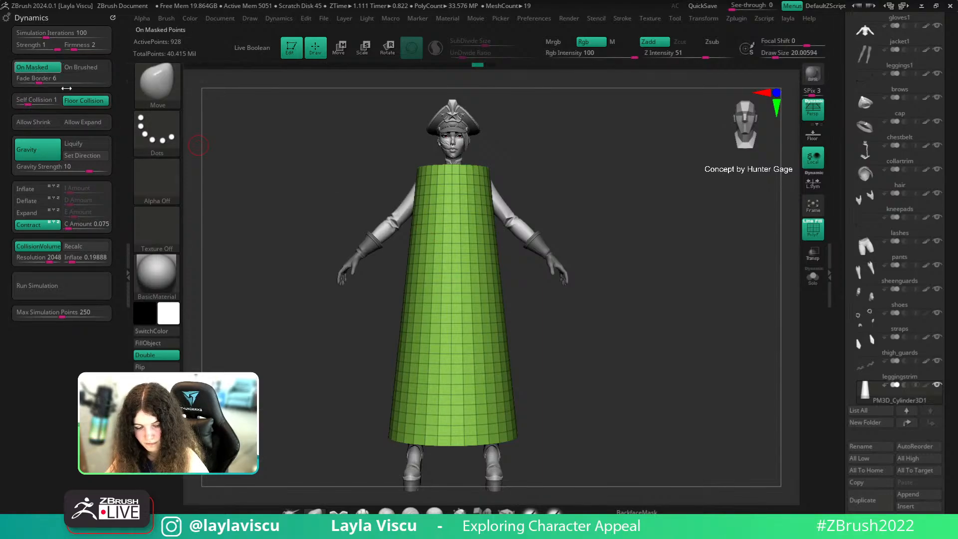
pyautogui.keyDown('ctrl'); pyautogui.moveTo(344, 146); pyautogui.dragTo(590, 255); pyautogui.keyUp('ctrl')
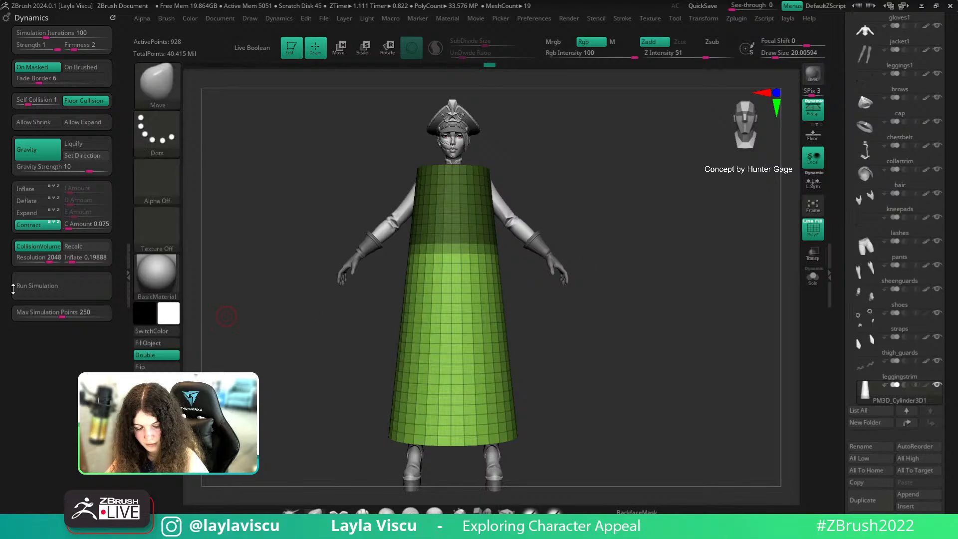
pyautogui.click(42, 293)
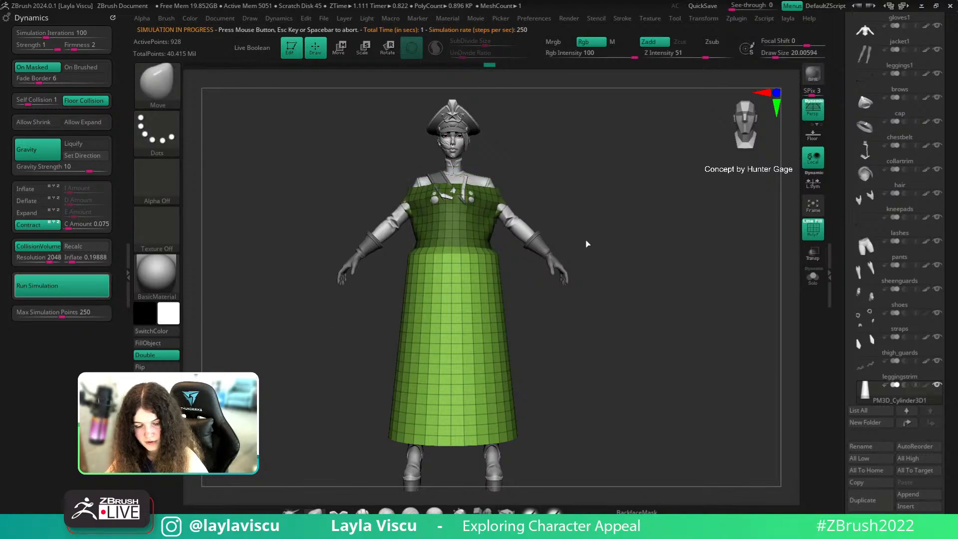
pyautogui.hotkey('ctrl', 'z')
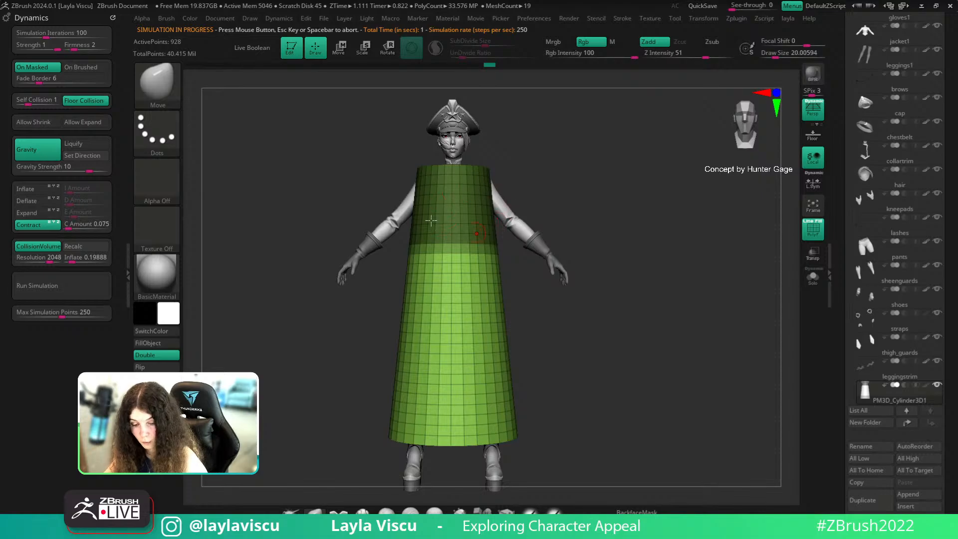
pyautogui.keyDown('ctrl'); pyautogui.moveTo(558, 170); pyautogui.dragTo(563, 174); pyautogui.keyUp('ctrl')
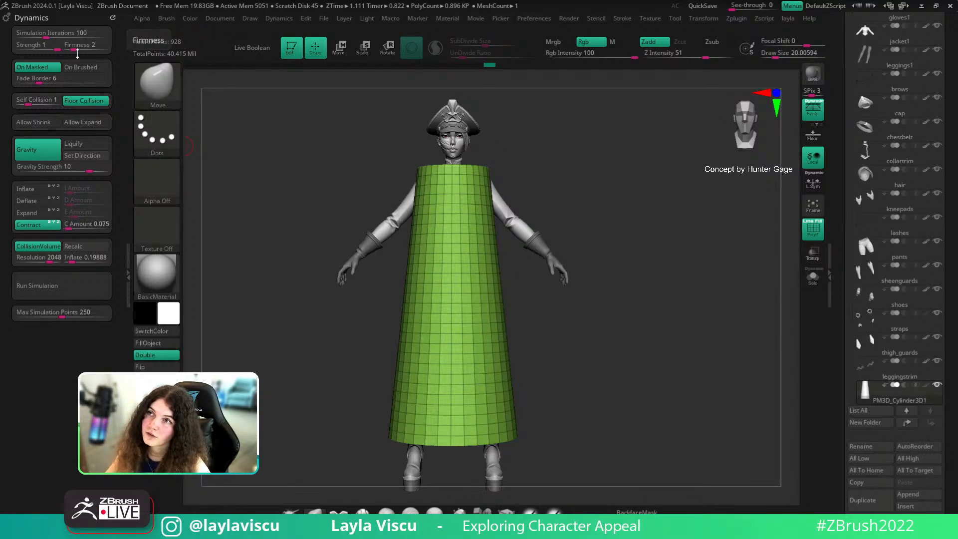
# Try the simulation Firmness at 1 and at 6, and return it to 2
pyautogui.moveTo(74, 50); pyautogui.dragTo(61, 50)
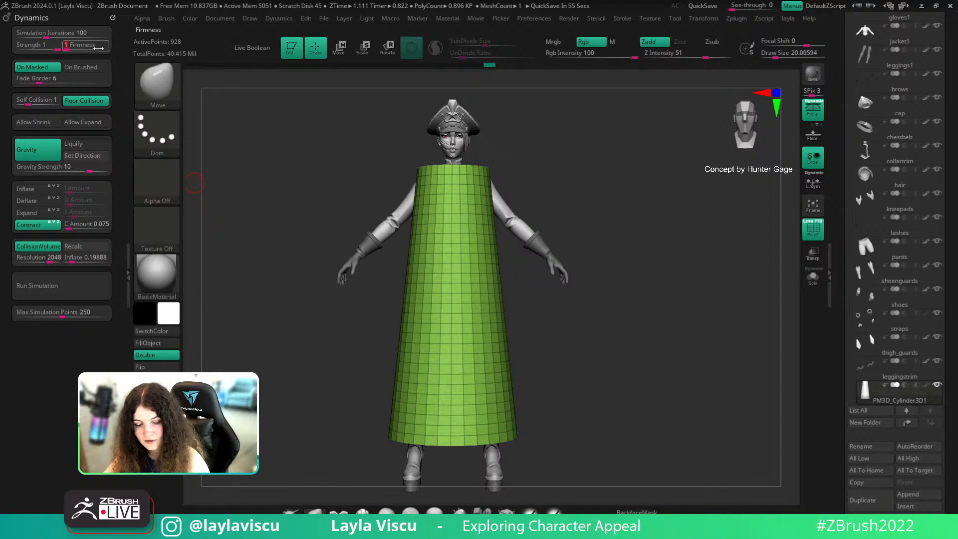
pyautogui.moveTo(97, 49); pyautogui.dragTo(106, 49)
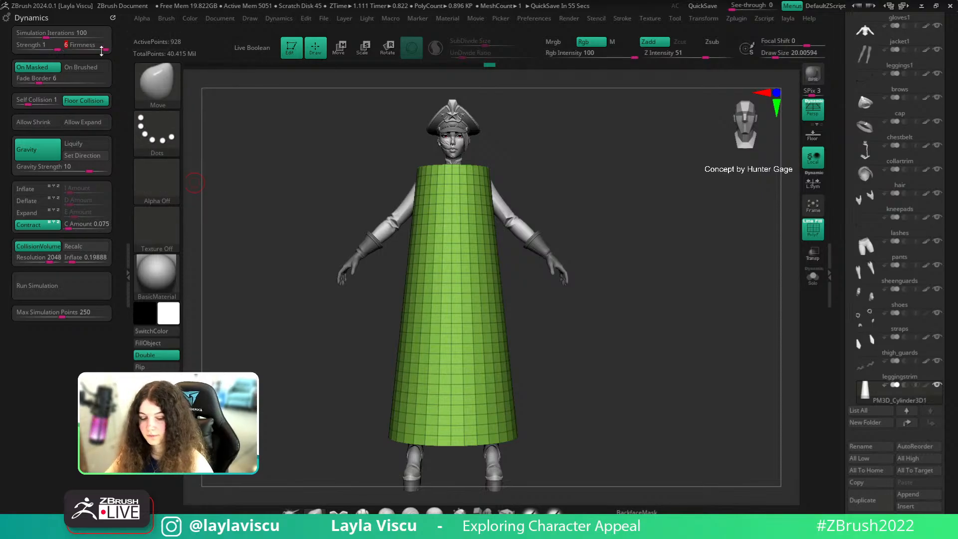
pyautogui.moveTo(99, 46); pyautogui.dragTo(74, 43)
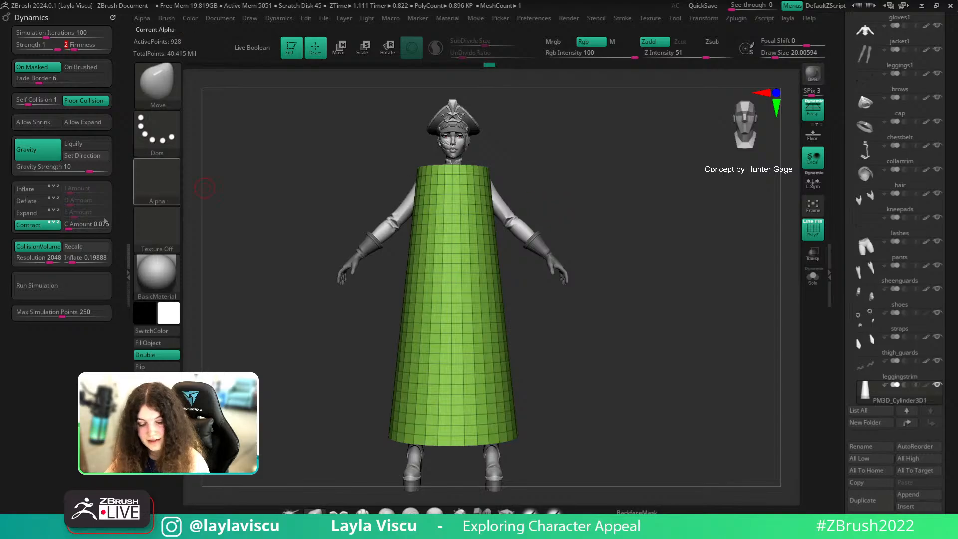
pyautogui.click(69, 313)
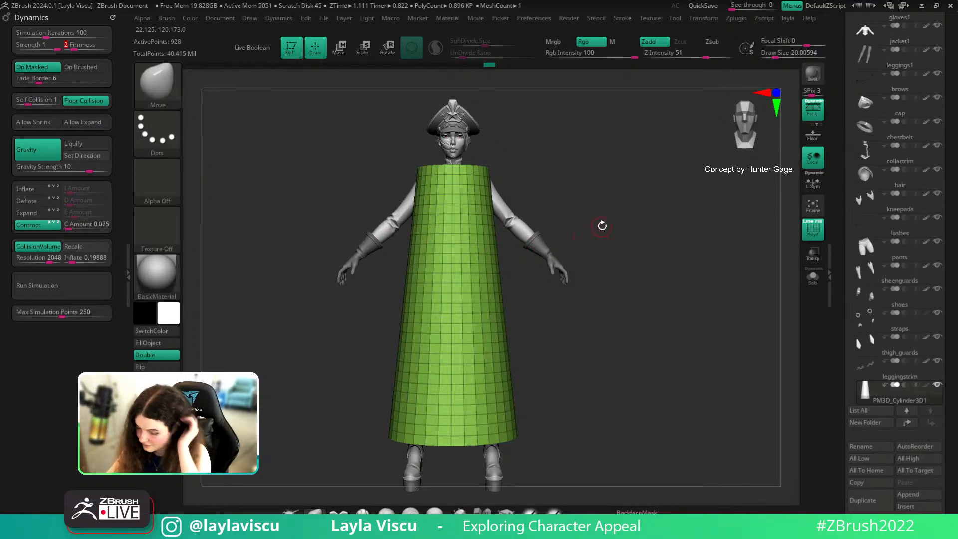
# Try deleting horizontal edge loops near the top of the cylinder with the ZModeler brush
pyautogui.moveTo(602, 230)
pyautogui.mouseDown()
pyautogui.moveTo(573, 248)
pyautogui.moveTo(624, 259)
pyautogui.moveTo(640, 252)
pyautogui.mouseUp()
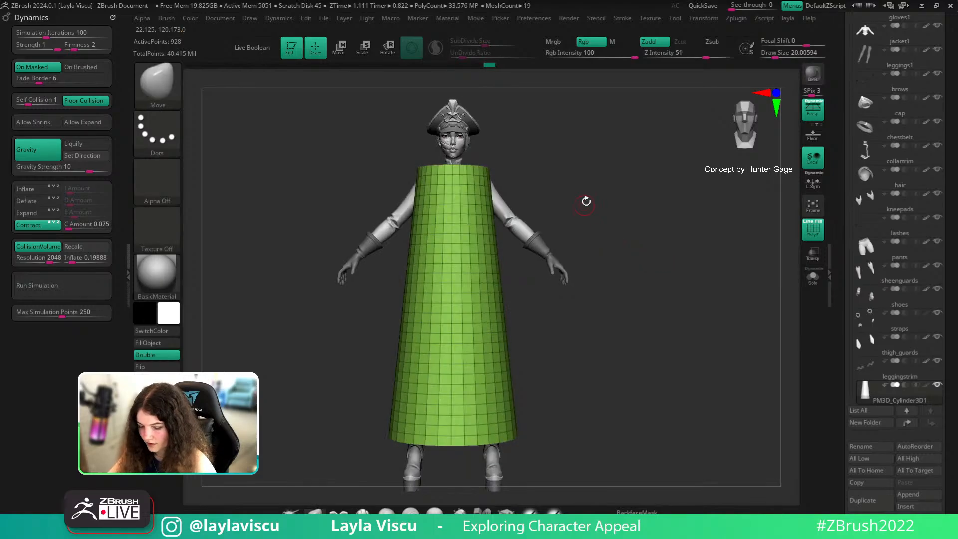
pyautogui.click(507, 511)
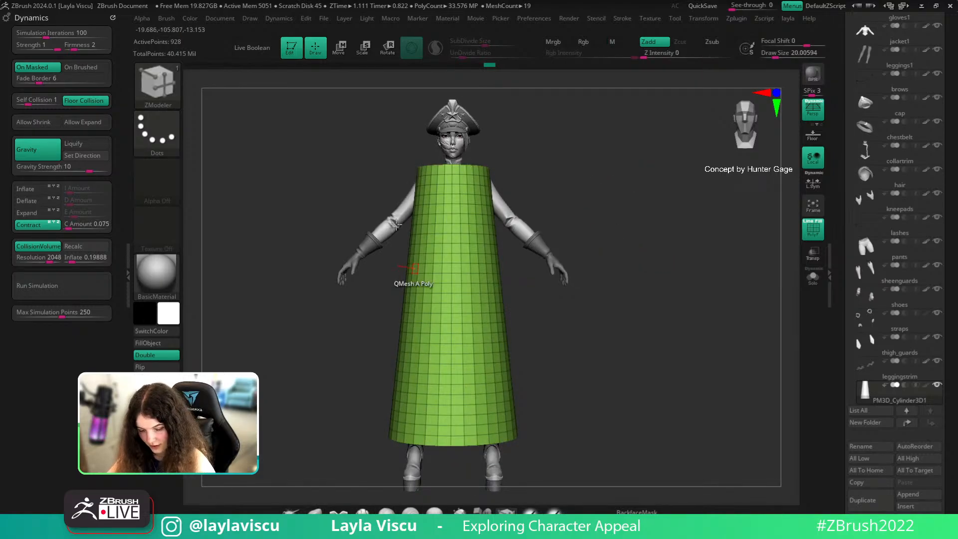
pyautogui.keyDown('alt'); pyautogui.click(455, 174); pyautogui.keyUp('alt')
pyautogui.keyDown('alt'); pyautogui.click(455, 183); pyautogui.keyUp('alt')
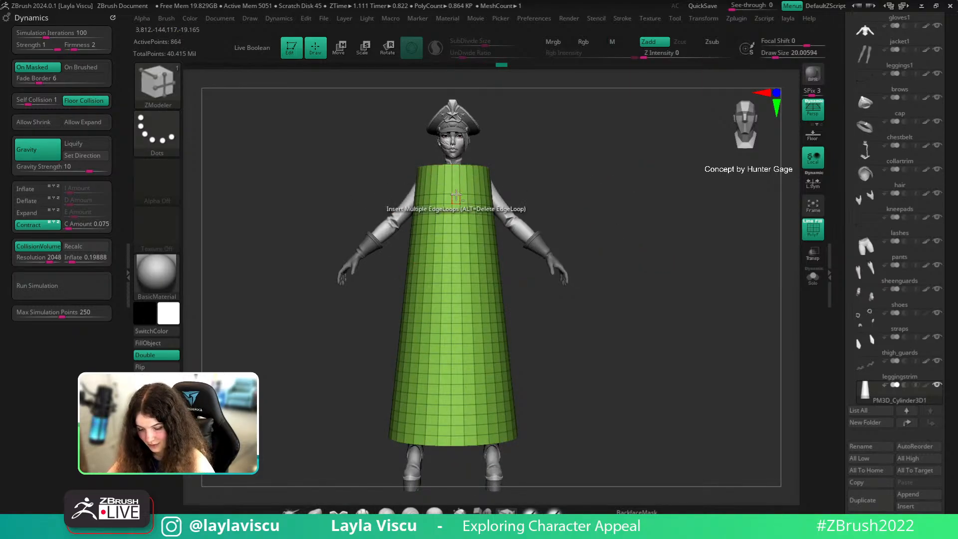
pyautogui.keyDown('alt'); pyautogui.click(454, 194); pyautogui.keyUp('alt')
pyautogui.keyDown('alt'); pyautogui.click(455, 205); pyautogui.keyUp('alt')
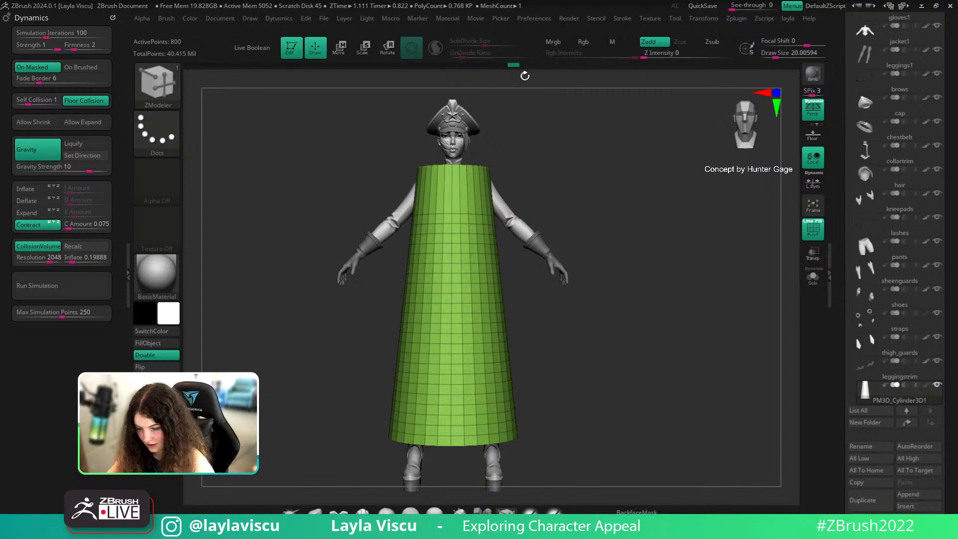
# Roll the cylinder's undo history back to its early capped state without horizontal edge loops
pyautogui.moveTo(502, 64)
pyautogui.mouseDown()
pyautogui.moveTo(328, 56)
pyautogui.moveTo(348, 55)
pyautogui.mouseUp()
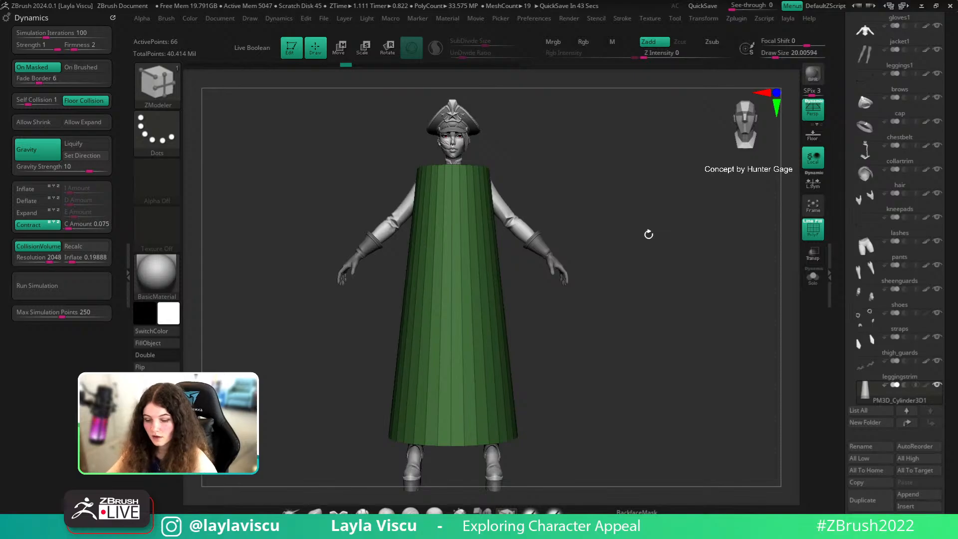
pyautogui.moveTo(648, 234)
pyautogui.mouseDown()
pyautogui.moveTo(650, 252)
pyautogui.moveTo(636, 260)
pyautogui.mouseUp()
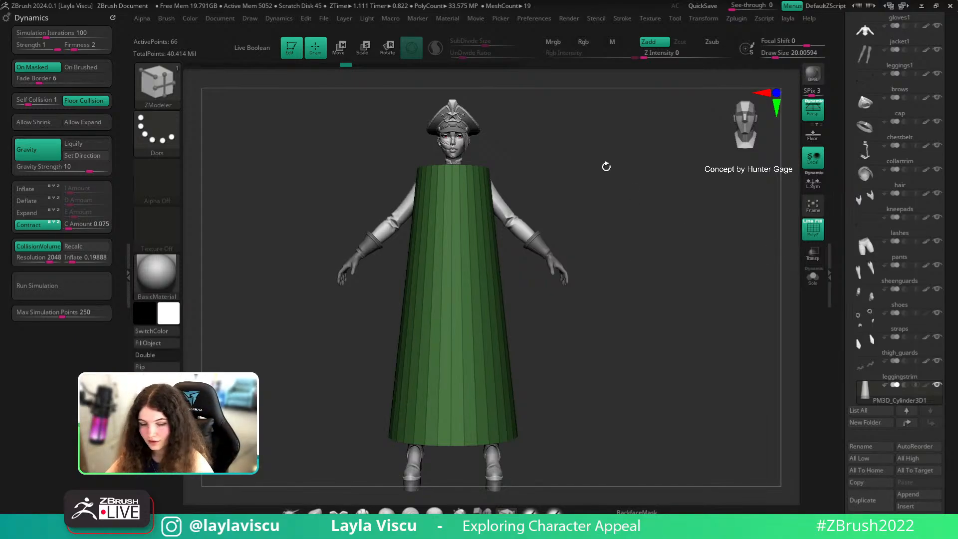
pyautogui.keyDown('alt'); pyautogui.moveTo(606, 166); pyautogui.dragTo(656, 191); pyautogui.keyUp('alt')
pyautogui.moveTo(671, 226)
pyautogui.mouseDown()
pyautogui.moveTo(682, 255)
pyautogui.moveTo(680, 233)
pyautogui.mouseUp()
# Isolate the cylinder and assign its polygroups by normals
pyautogui.click(812, 277)
pyautogui.press('1')
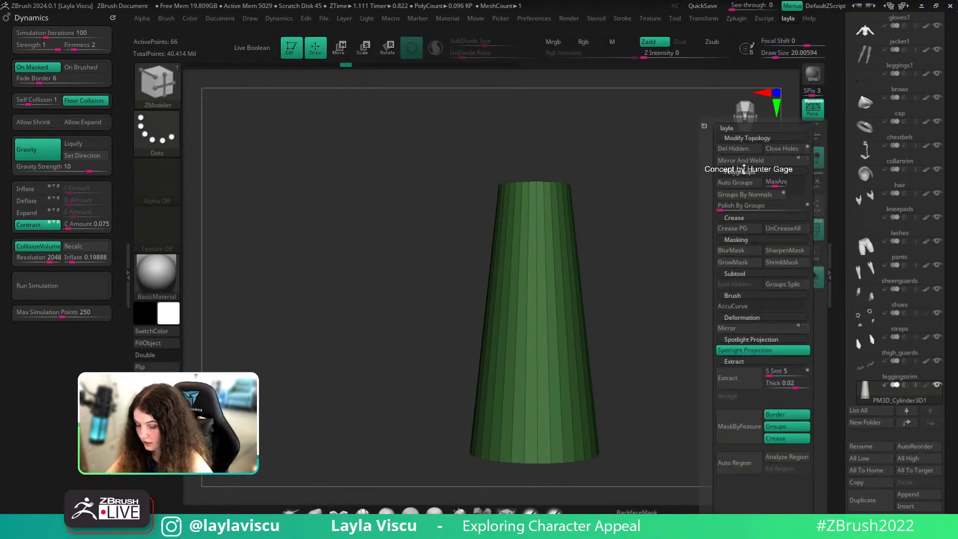
pyautogui.click(742, 196)
pyautogui.moveTo(631, 197); pyautogui.dragTo(743, 237)
# Hide the cylinder's top and bottom caps and delete the hidden faces, leaving an open tube
pyautogui.click(530, 171)
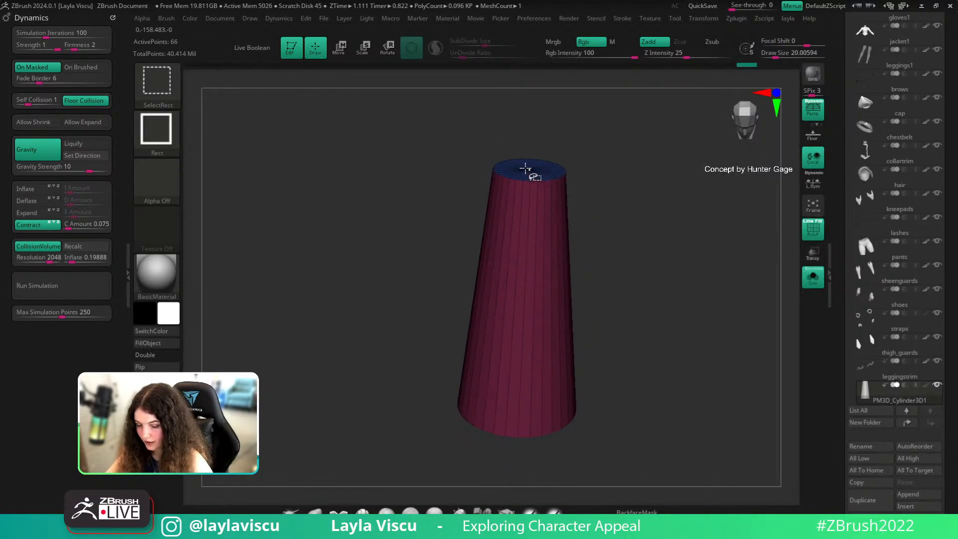
pyautogui.moveTo(678, 394); pyautogui.dragTo(562, 339)
pyautogui.click(563, 339)
pyautogui.keyDown('shift'); pyautogui.moveTo(646, 289); pyautogui.dragTo(689, 306); pyautogui.keyUp('shift')
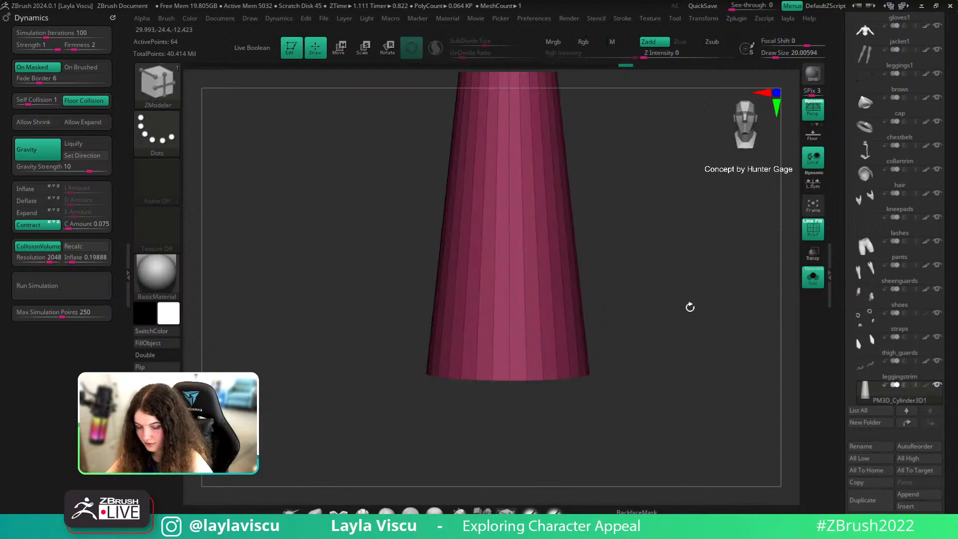
pyautogui.press('1')
pyautogui.click(612, 161)
# Cut the front strip of faces out of the open cylinder to form a cape, and mirror and weld the mesh
pyautogui.hotkey('shift', 's')
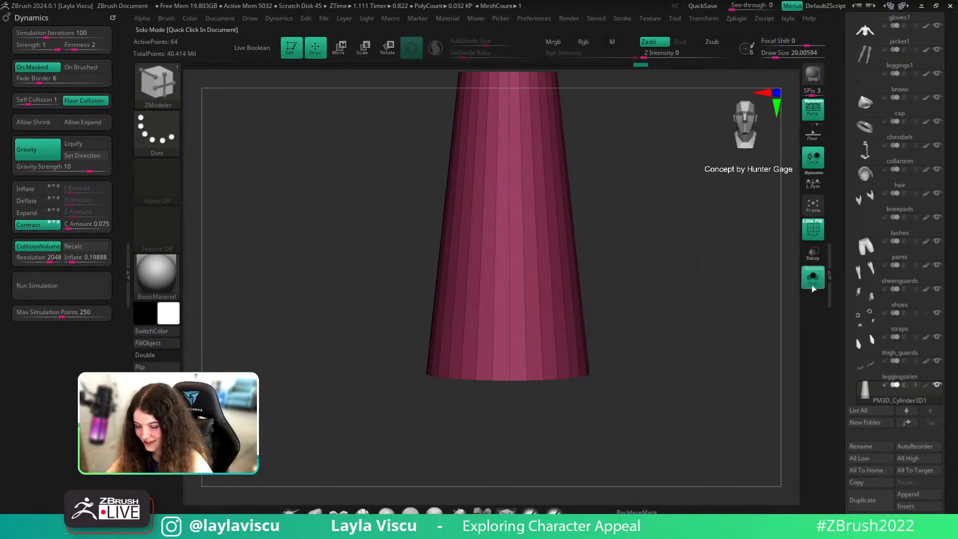
pyautogui.press('f')
pyautogui.moveTo(650, 389)
pyautogui.mouseDown()
pyautogui.moveTo(644, 399)
pyautogui.moveTo(460, 235)
pyautogui.moveTo(438, 236)
pyautogui.moveTo(523, 352)
pyautogui.mouseUp()
pyautogui.hotkey('shift', 's')
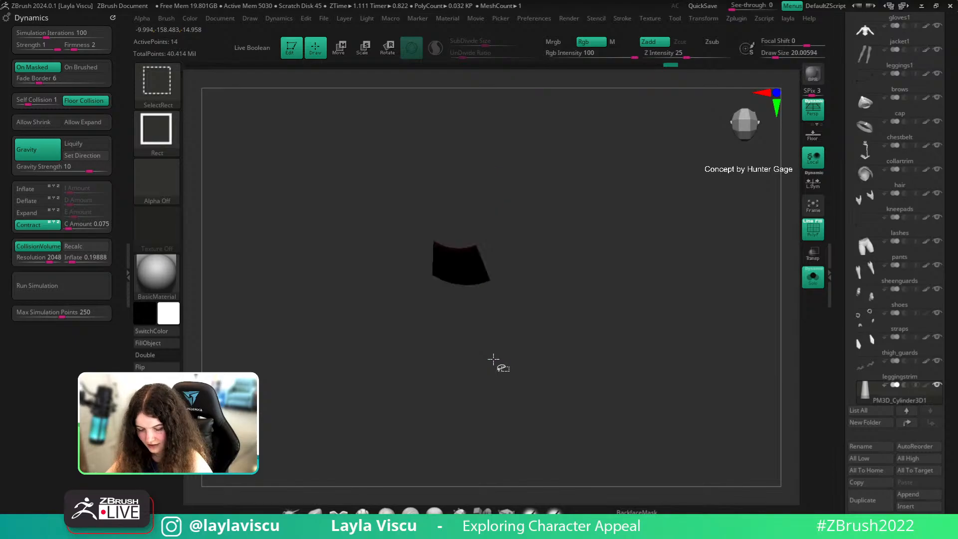
pyautogui.keyDown('ctrl'); pyautogui.keyDown('shift'); pyautogui.moveTo(502, 254); pyautogui.dragTo(509, 256); pyautogui.keyUp('shift'); pyautogui.keyUp('ctrl')
pyautogui.press('space')
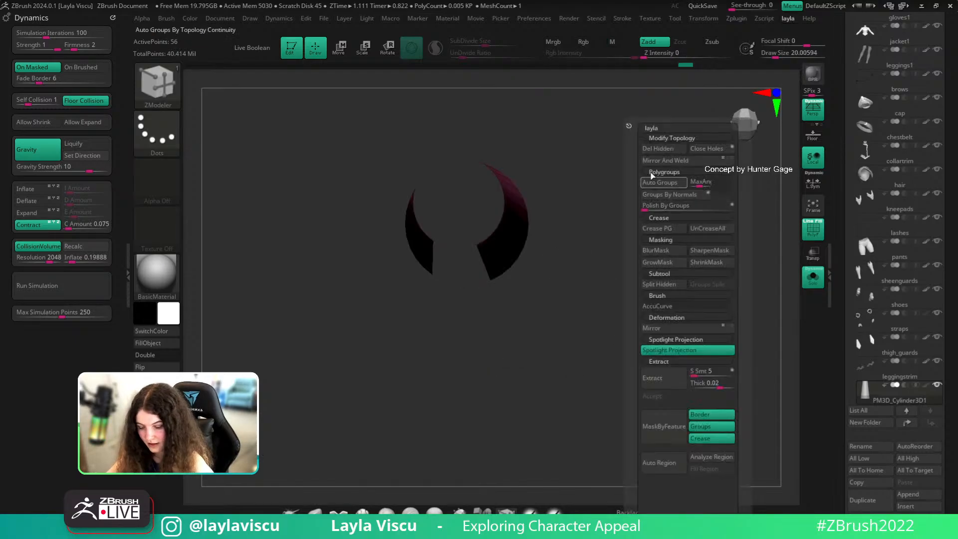
pyautogui.click(664, 160)
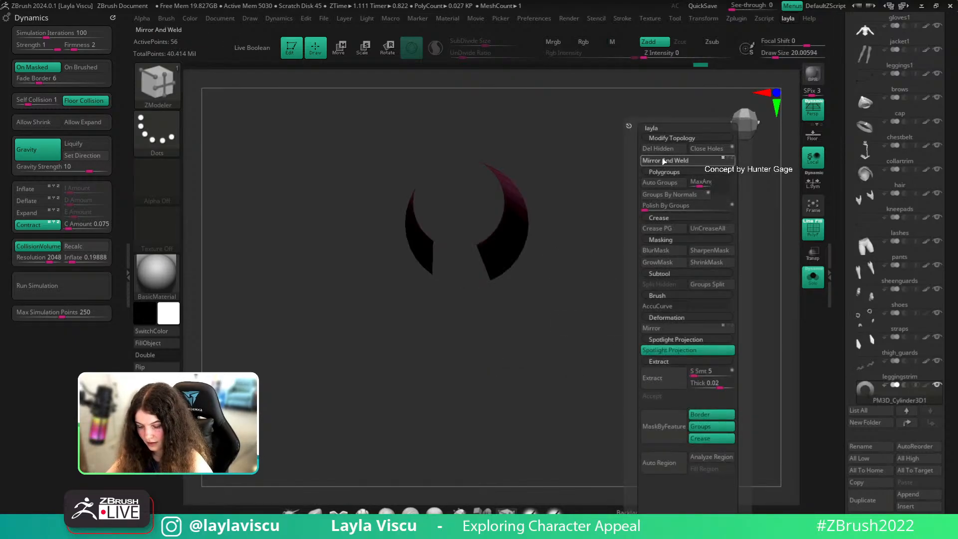
# Show the rest of the character again and turn on double-sided display for the cape mesh
pyautogui.keyDown('shift'); pyautogui.moveTo(603, 280); pyautogui.dragTo(681, 281); pyautogui.keyUp('shift')
pyautogui.keyDown('ctrl'); pyautogui.keyDown('shift'); pyautogui.click(649, 289); pyautogui.keyUp('shift'); pyautogui.keyUp('ctrl')
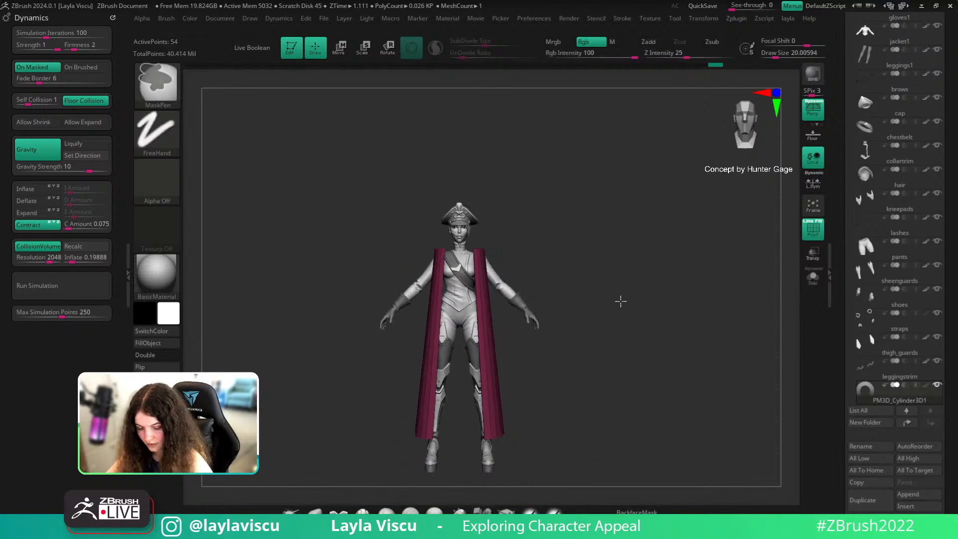
pyautogui.click(146, 355)
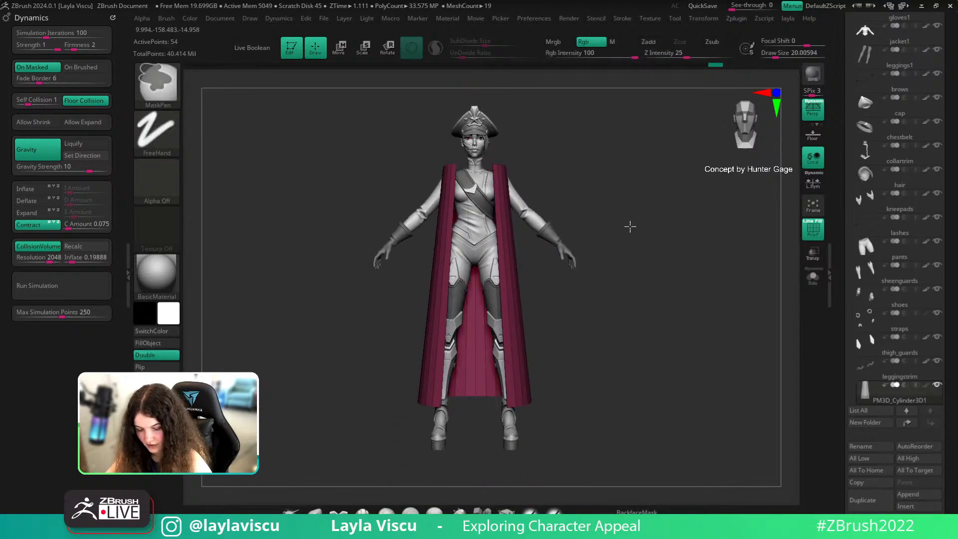
# Show the concept art beside the full figure and close the dynamics settings
pyautogui.moveTo(629, 224); pyautogui.dragTo(609, 260)
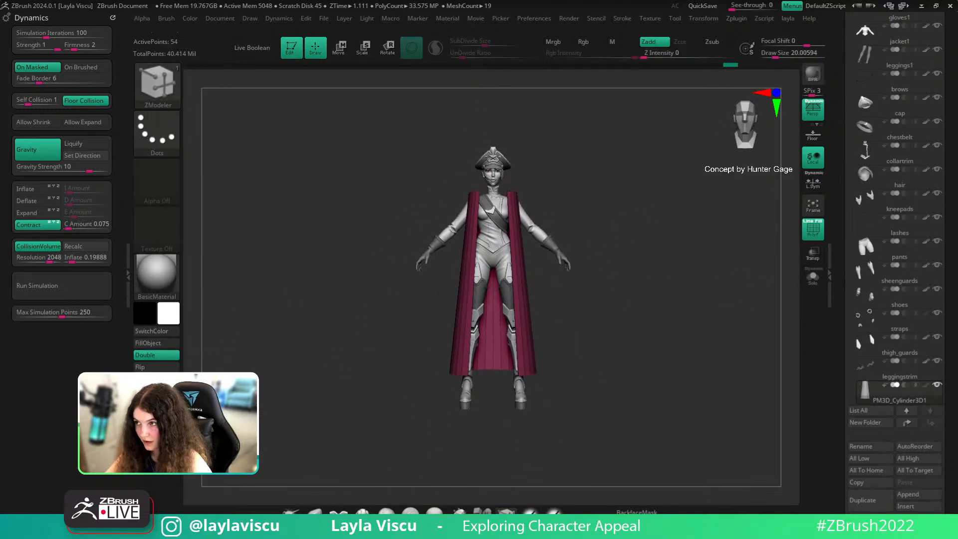
pyautogui.hotkey('shift', 'z')
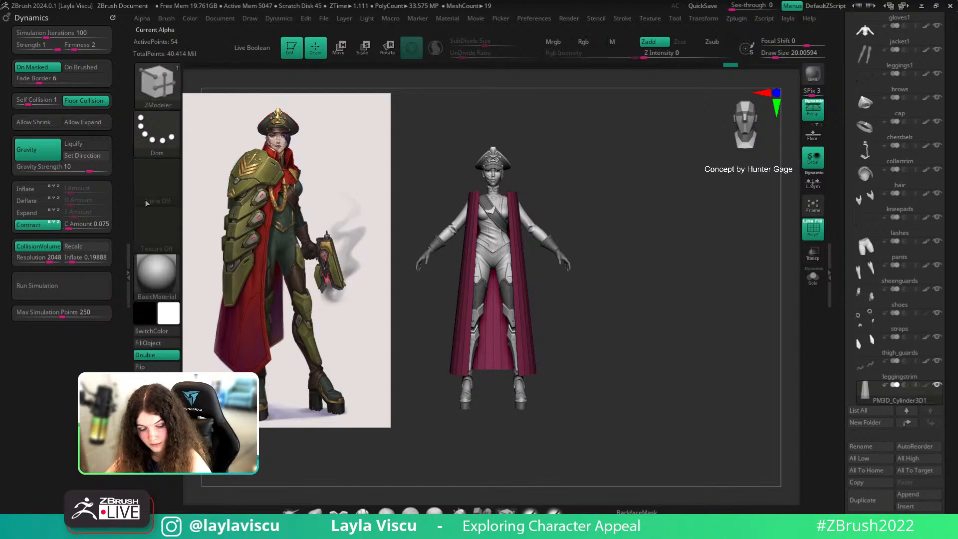
pyautogui.click(126, 196)
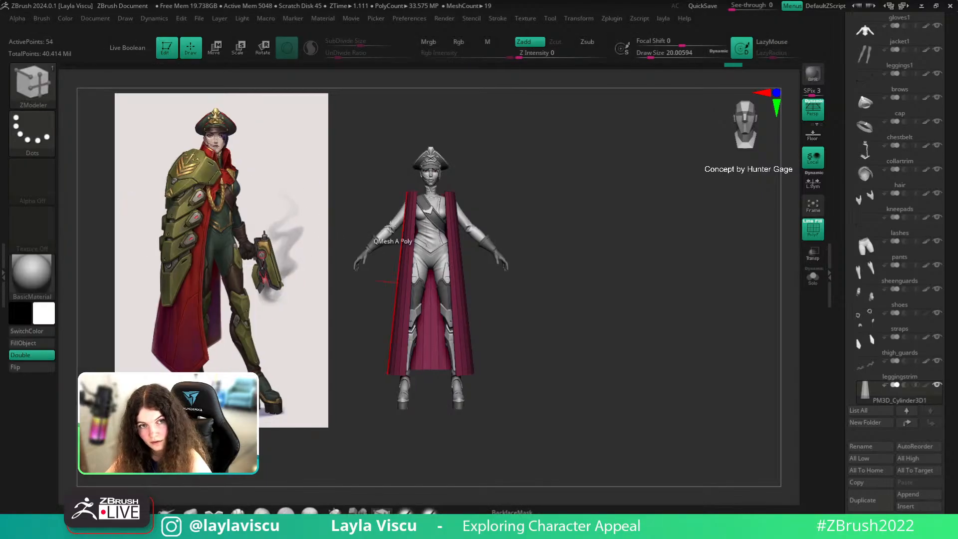
# Hide the concept art and isolate the cape mesh in a straight top view
pyautogui.hotkey('shift', 'z')
pyautogui.keyDown('shift'); pyautogui.moveTo(532, 193); pyautogui.dragTo(537, 317); pyautogui.keyUp('shift')
pyautogui.press('b')
pyautogui.press('z')
pyautogui.press('m')
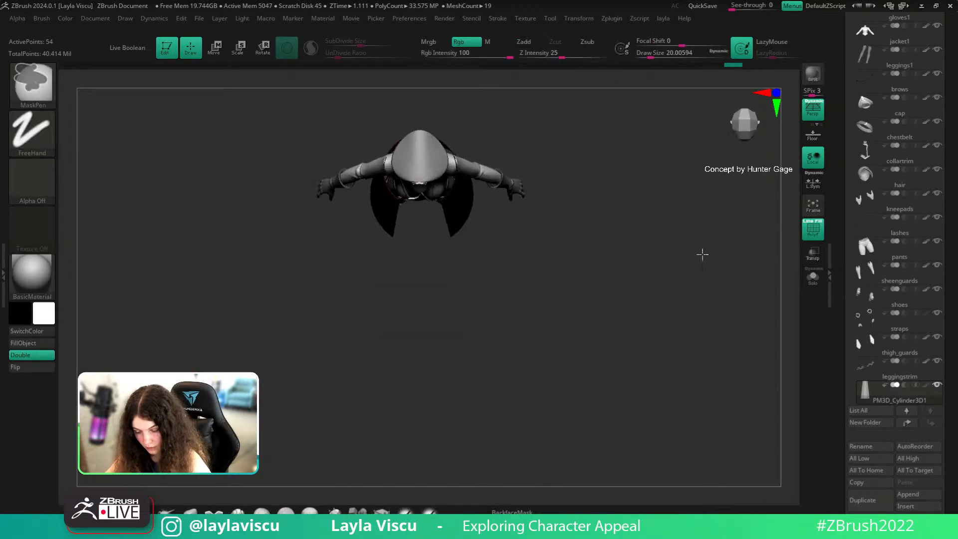
pyautogui.click(812, 276)
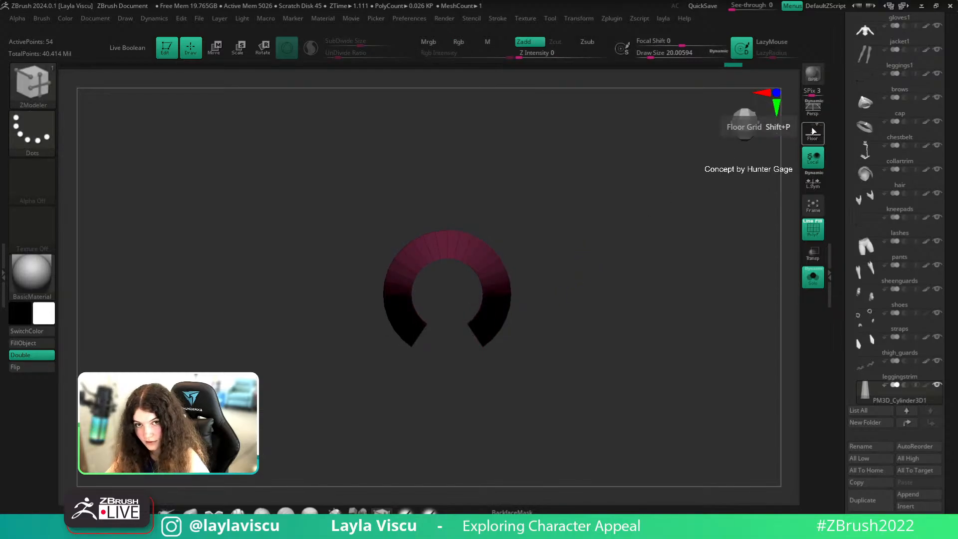
# Trim the cape's front on the character's left side by hiding its end faces and deleting the hidden geometry
pyautogui.keyDown('ctrl'); pyautogui.keyDown('shift'); pyautogui.moveTo(448, 376); pyautogui.dragTo(585, 290); pyautogui.keyUp('shift'); pyautogui.keyUp('ctrl')
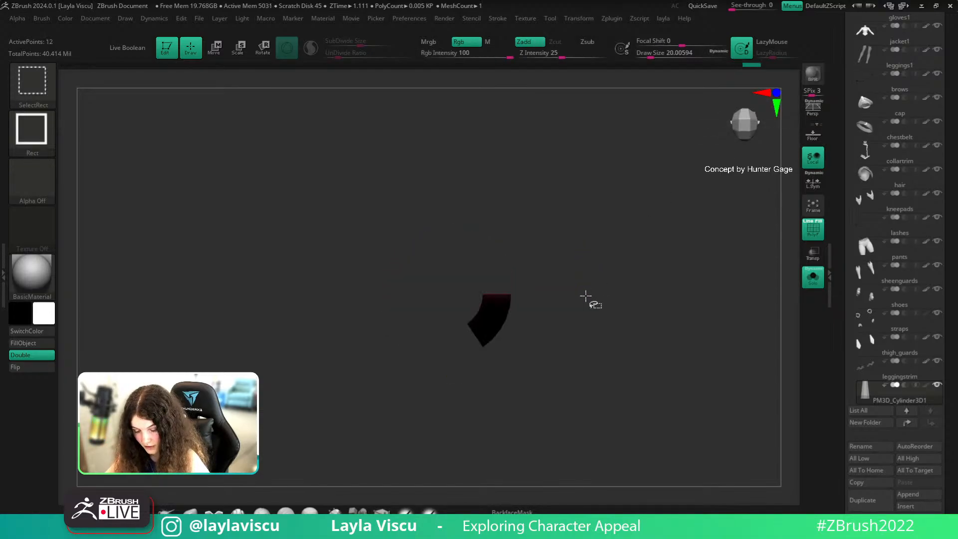
pyautogui.keyDown('ctrl'); pyautogui.keyDown('shift'); pyautogui.click(598, 314); pyautogui.keyUp('shift'); pyautogui.keyUp('ctrl')
pyautogui.hotkey('shift', 'space')
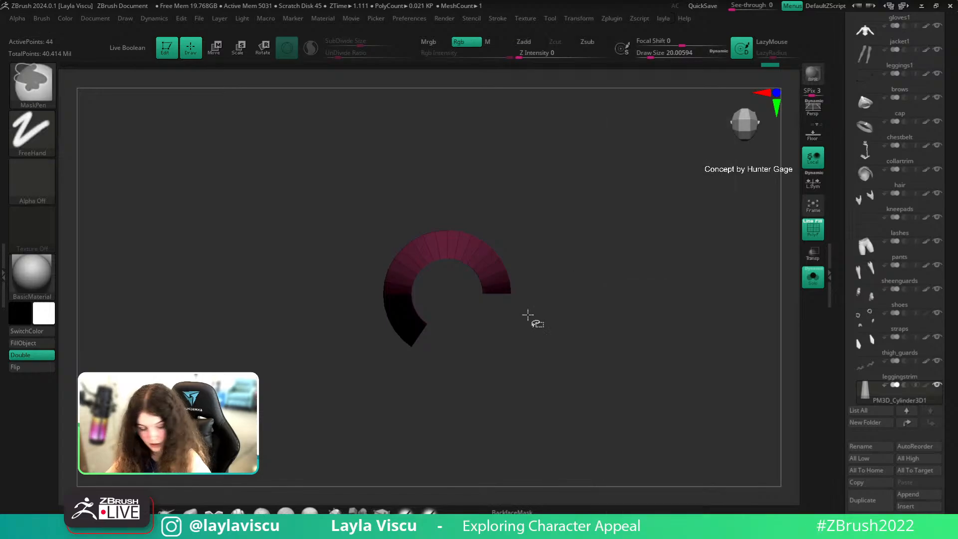
pyautogui.keyDown('ctrl'); pyautogui.keyDown('shift'); pyautogui.moveTo(473, 311); pyautogui.dragTo(549, 281); pyautogui.keyUp('shift'); pyautogui.keyUp('ctrl')
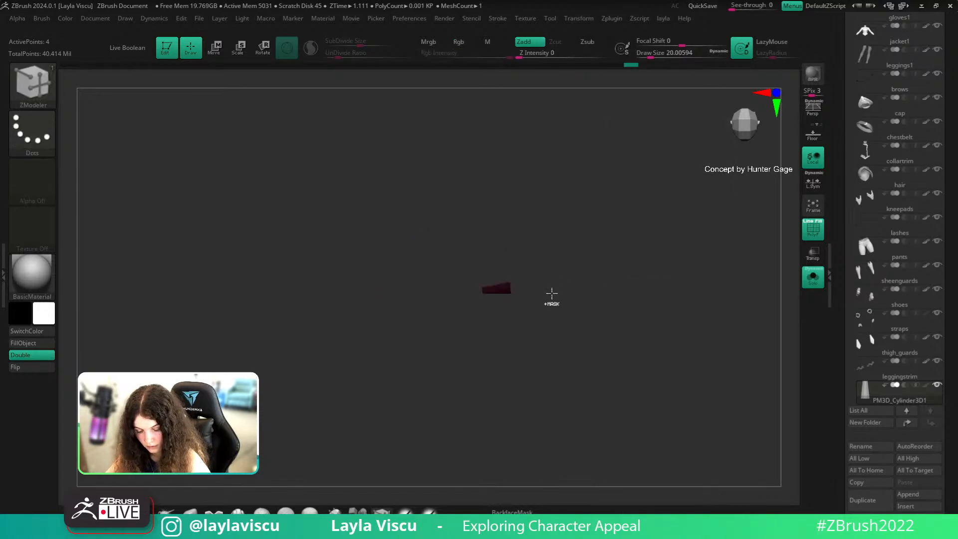
pyautogui.keyDown('ctrl'); pyautogui.keyDown('shift'); pyautogui.click(656, 181); pyautogui.keyUp('shift'); pyautogui.keyUp('ctrl')
pyautogui.hotkey('shift', 'space')
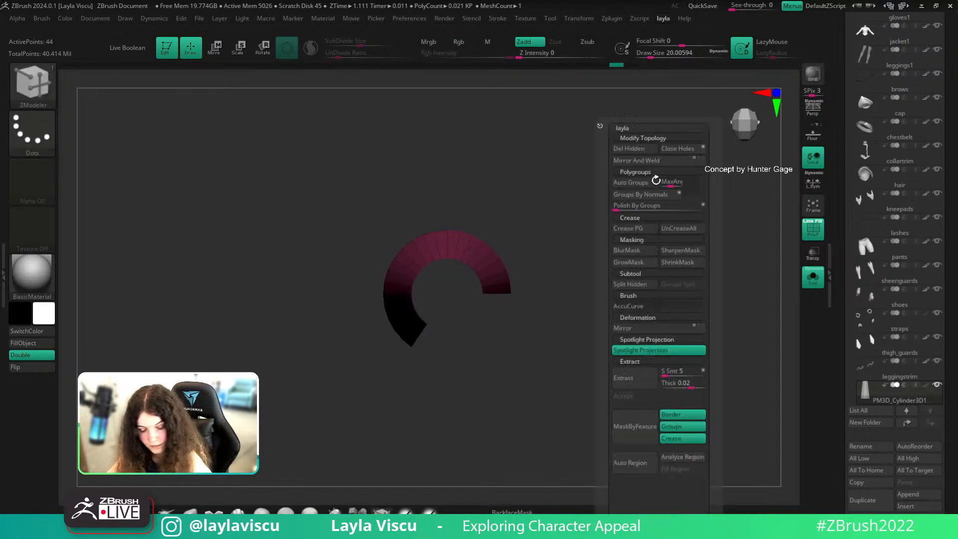
pyautogui.keyDown('ctrl'); pyautogui.keyDown('shift'); pyautogui.moveTo(468, 317); pyautogui.dragTo(537, 283); pyautogui.keyUp('shift'); pyautogui.keyUp('ctrl')
pyautogui.keyDown('ctrl'); pyautogui.keyDown('shift'); pyautogui.click(591, 287); pyautogui.keyUp('shift'); pyautogui.keyUp('ctrl')
pyautogui.hotkey('shift', 'space')
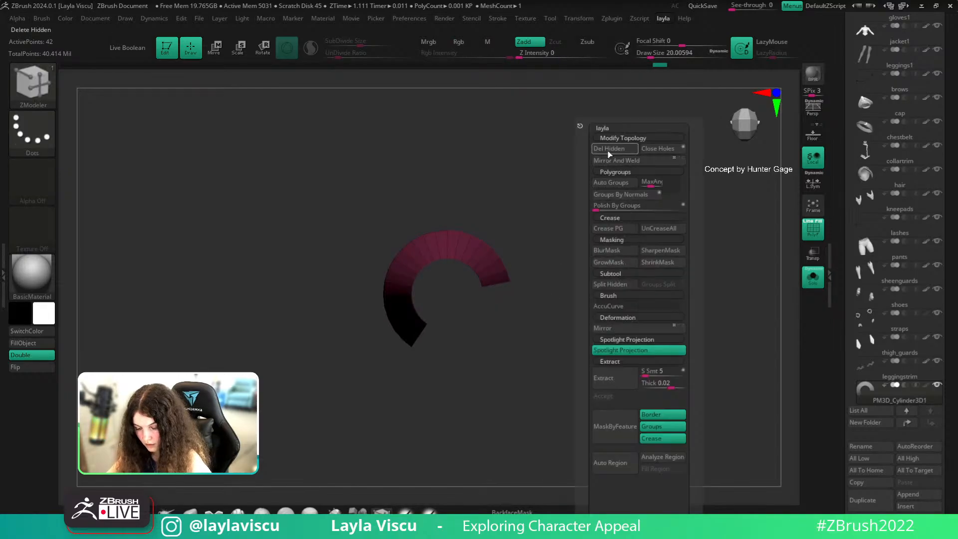
# Show the rest of the character again from the front and choose the SnakeHook brush
pyautogui.click(813, 276)
pyautogui.moveTo(700, 347); pyautogui.dragTo(686, 254)
pyautogui.keyDown('alt'); pyautogui.moveTo(610, 312); pyautogui.dragTo(642, 274); pyautogui.keyUp('alt')
pyautogui.click(166, 512)
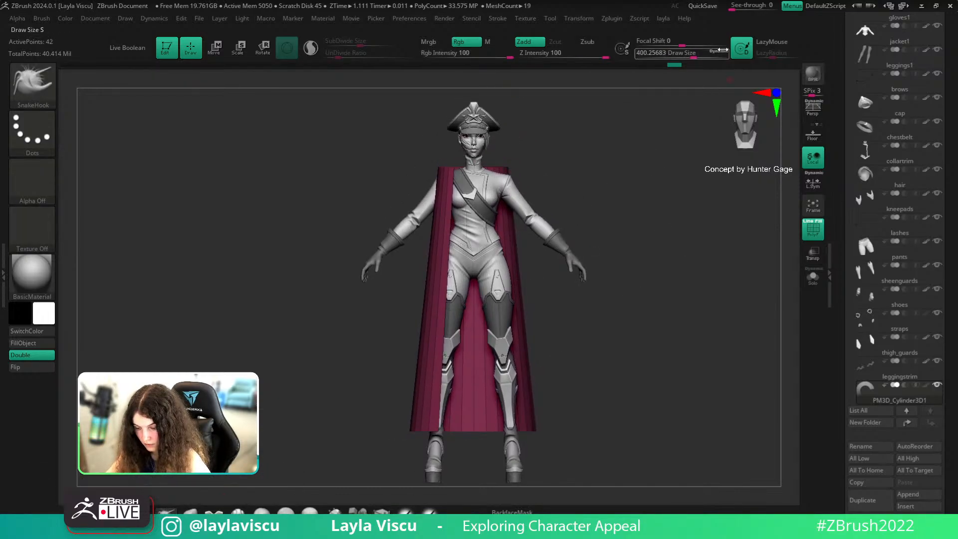
# Try to flare the cape outward over the character's right arm with SnakeHook at a draw size of about 743
pyautogui.moveTo(694, 53); pyautogui.dragTo(714, 53)
pyautogui.moveTo(414, 429); pyautogui.dragTo(359, 427)
pyautogui.hotkey('ctrl', 'z')
pyautogui.keyDown('ctrl'); pyautogui.moveTo(584, 392); pyautogui.dragTo(491, 488); pyautogui.keyUp('ctrl')
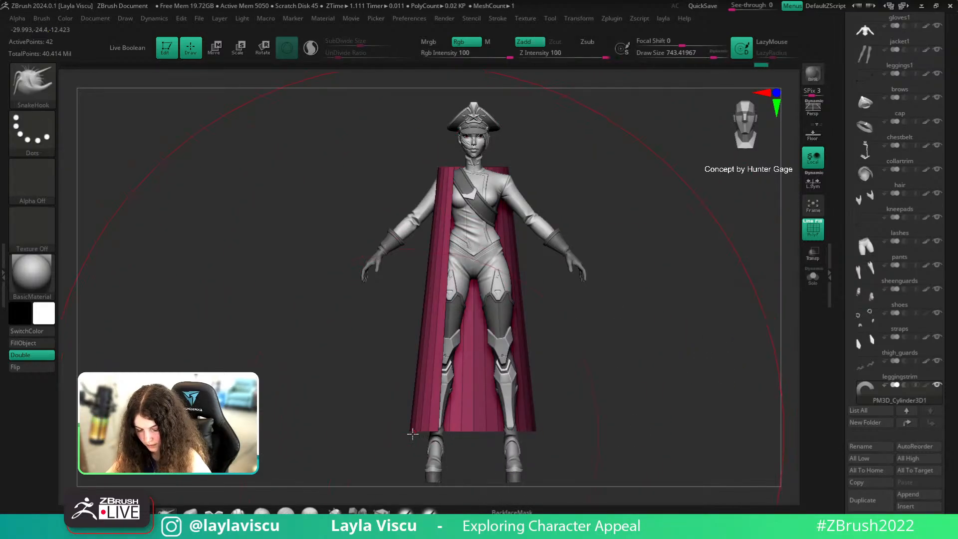
pyautogui.moveTo(423, 437); pyautogui.dragTo(260, 424)
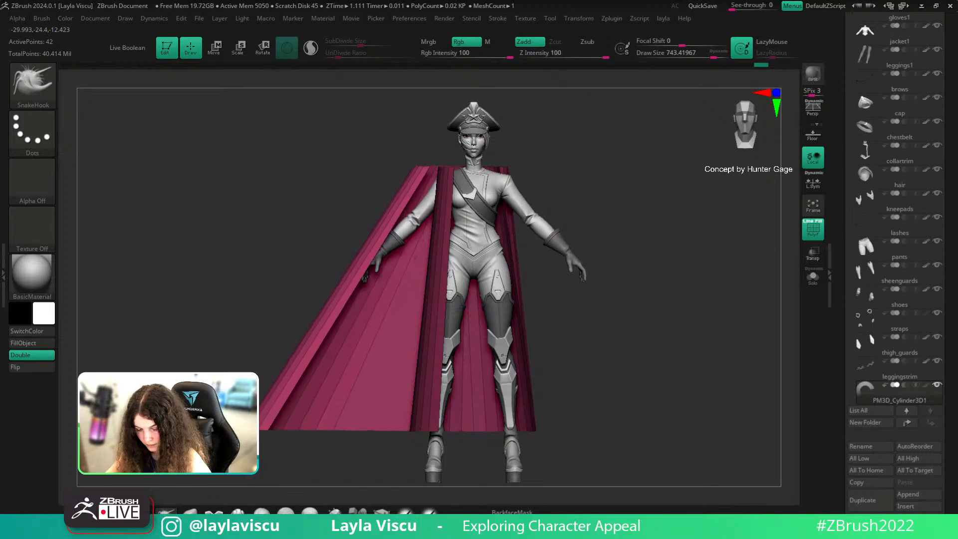
pyautogui.moveTo(678, 306)
pyautogui.mouseDown()
pyautogui.moveTo(626, 278)
pyautogui.moveTo(349, 259)
pyautogui.mouseUp()
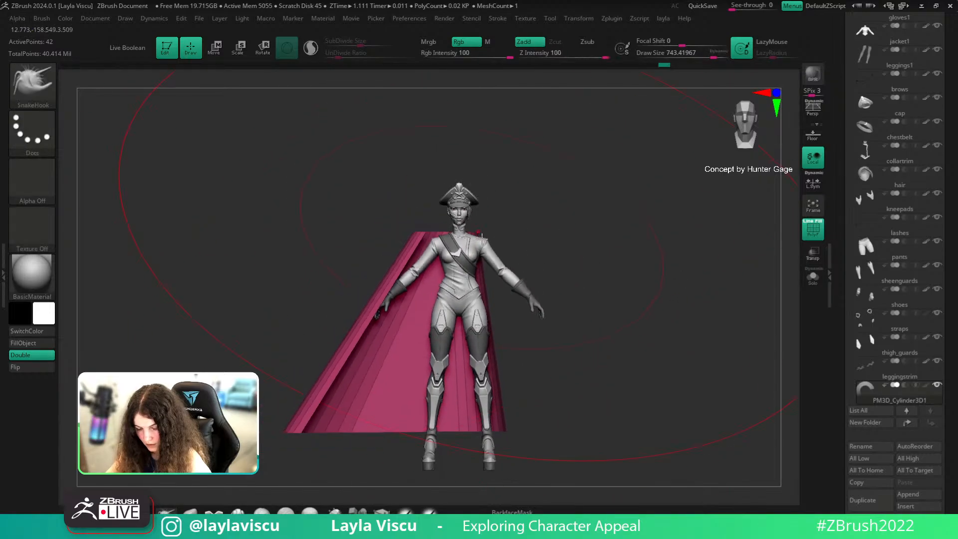
pyautogui.moveTo(414, 230); pyautogui.dragTo(435, 232)
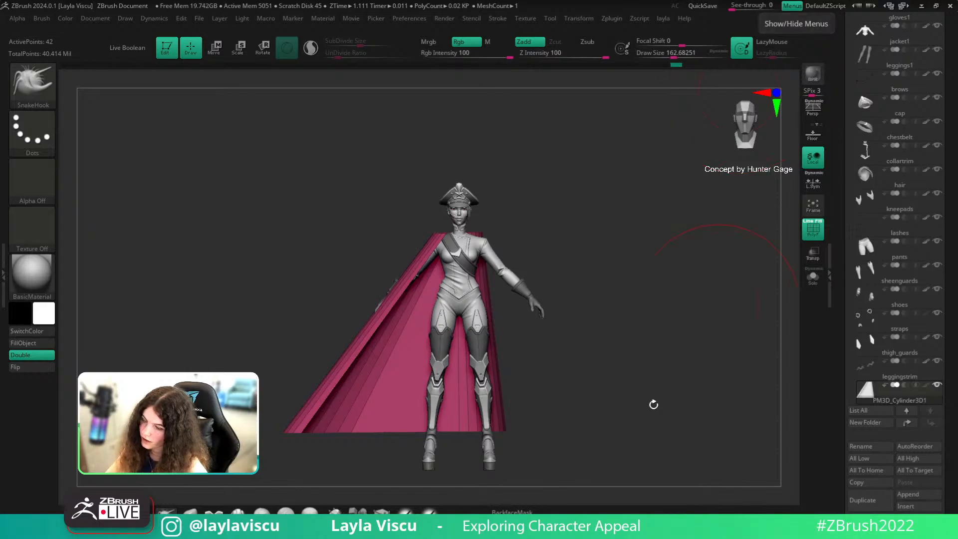
# Bring the concept art back and place the caped figure beside it for comparison
pyautogui.keyDown('shift'); pyautogui.moveTo(651, 402); pyautogui.dragTo(546, 403); pyautogui.keyUp('shift')
pyautogui.keyDown('shift'); pyautogui.moveTo(620, 410); pyautogui.dragTo(639, 417); pyautogui.keyUp('shift')
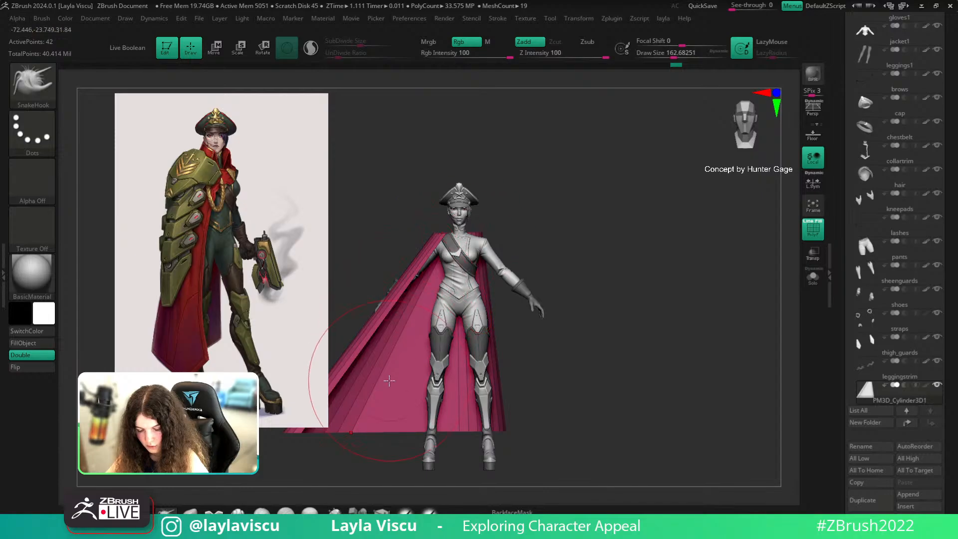
pyautogui.press('ctrl')
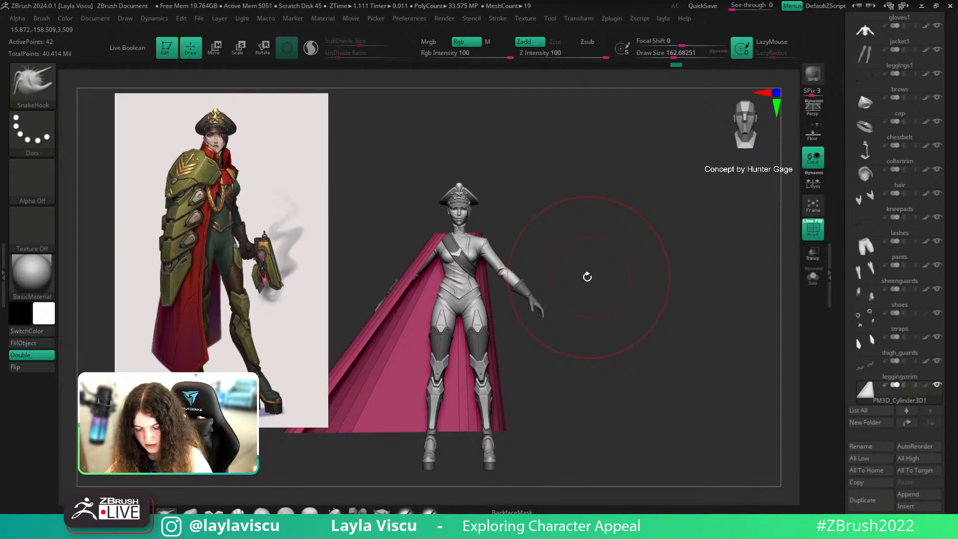
pyautogui.hotkey('shift', 'f')
pyautogui.hotkey('shift', 'f')
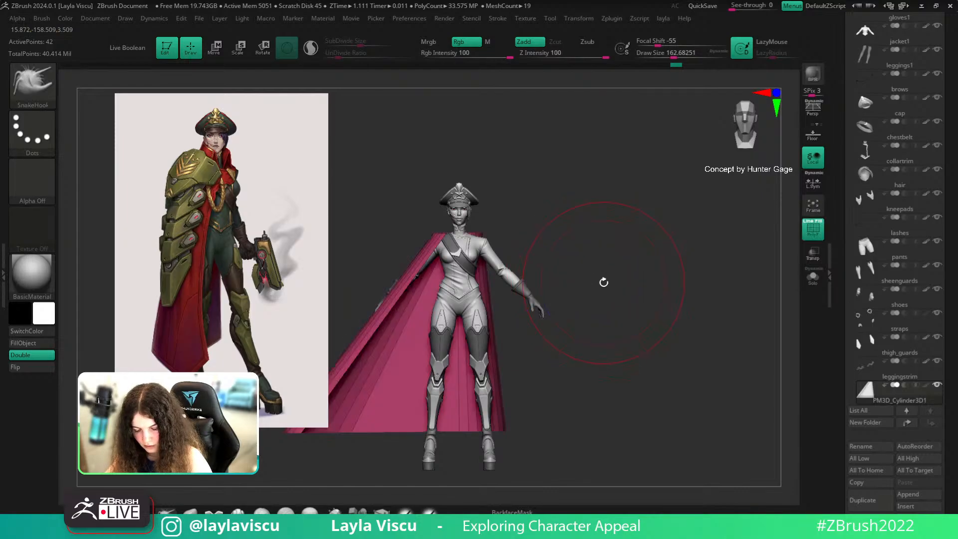
pyautogui.hotkey('shift', 'f')
pyautogui.hotkey('shift', 'f')
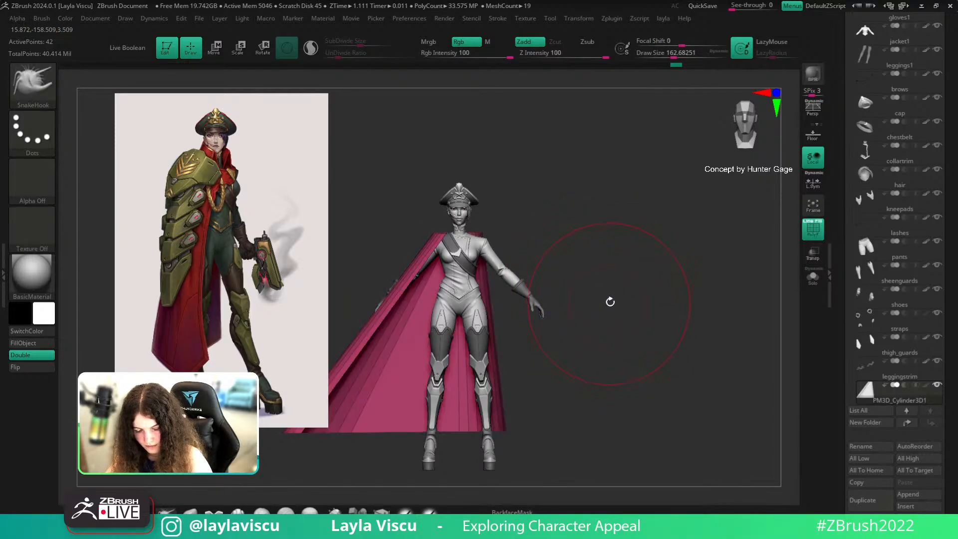
pyautogui.keyDown('alt'); pyautogui.moveTo(622, 311); pyautogui.dragTo(689, 303, button='right'); pyautogui.keyUp('alt')
# Undo the SnakeHook pulls that flared the cape
pyautogui.press('s')
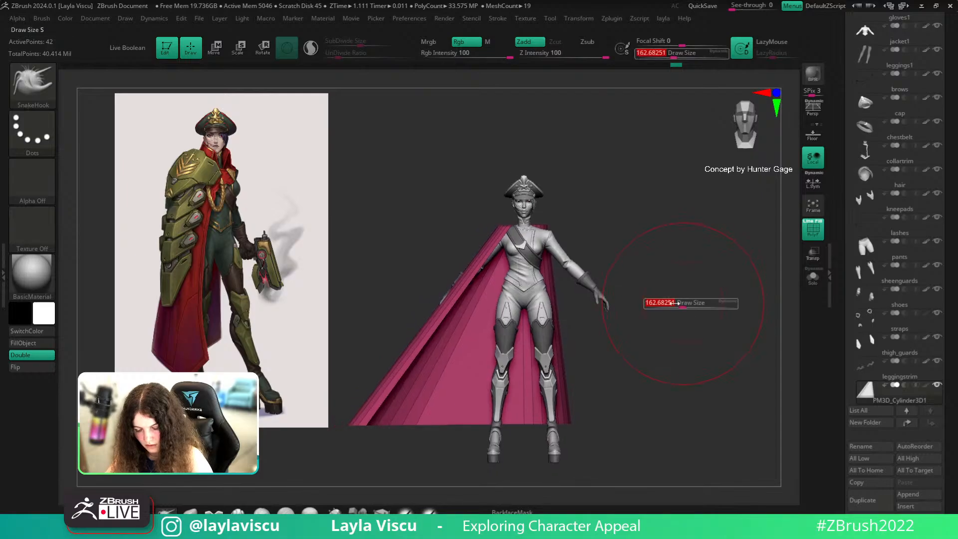
pyautogui.moveTo(683, 302); pyautogui.dragTo(664, 301)
pyautogui.moveTo(631, 332)
pyautogui.keyDown('ctrl'); pyautogui.mouseDown(button='right')
pyautogui.moveTo(652, 358)
pyautogui.moveTo(644, 316)
pyautogui.mouseUp(button='right'); pyautogui.keyUp('ctrl')
pyautogui.hotkey('ctrl', 'z')
pyautogui.hotkey('ctrl', 'z')
pyautogui.hotkey('ctrl', 'z')
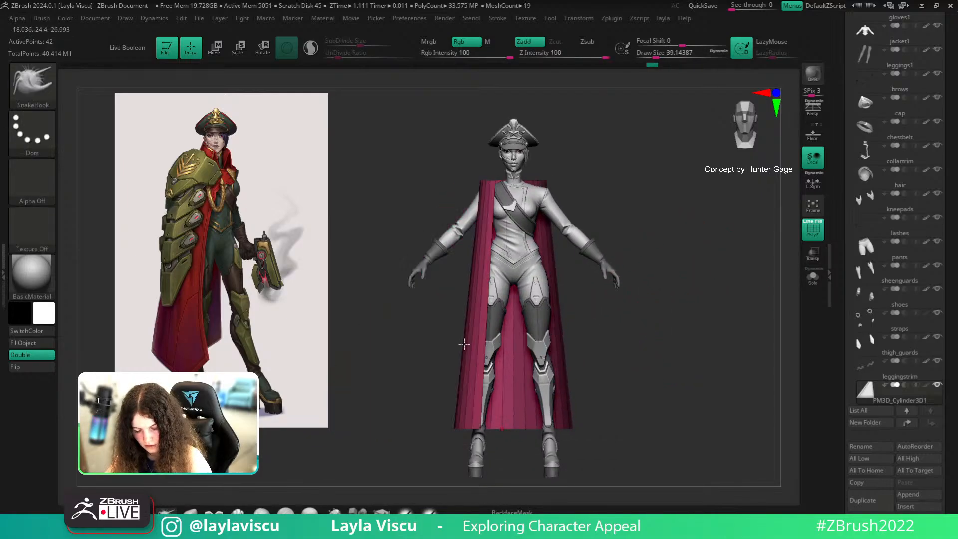
# Mask the cape's hem on the character's left and pull the opposite lower corner outward with SnakeHook, draw size about 234
pyautogui.press('s')
pyautogui.moveTo(456, 345); pyautogui.dragTo(473, 351)
pyautogui.moveTo(461, 439)
pyautogui.mouseDown(button='right')
pyautogui.moveTo(428, 431)
pyautogui.moveTo(455, 433)
pyautogui.mouseUp(button='right')
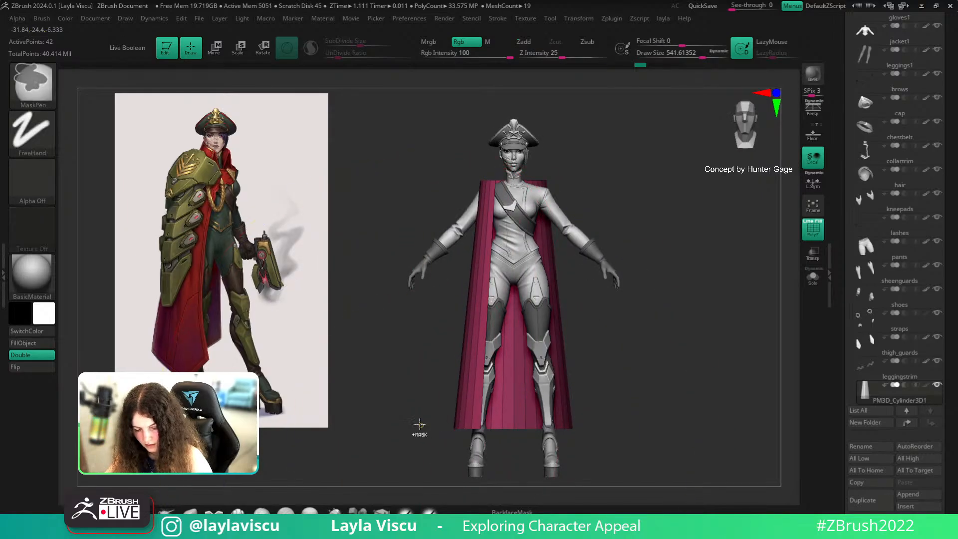
pyautogui.hotkey('ctrl', 'z')
pyautogui.press('s')
pyautogui.moveTo(470, 420); pyautogui.dragTo(466, 421)
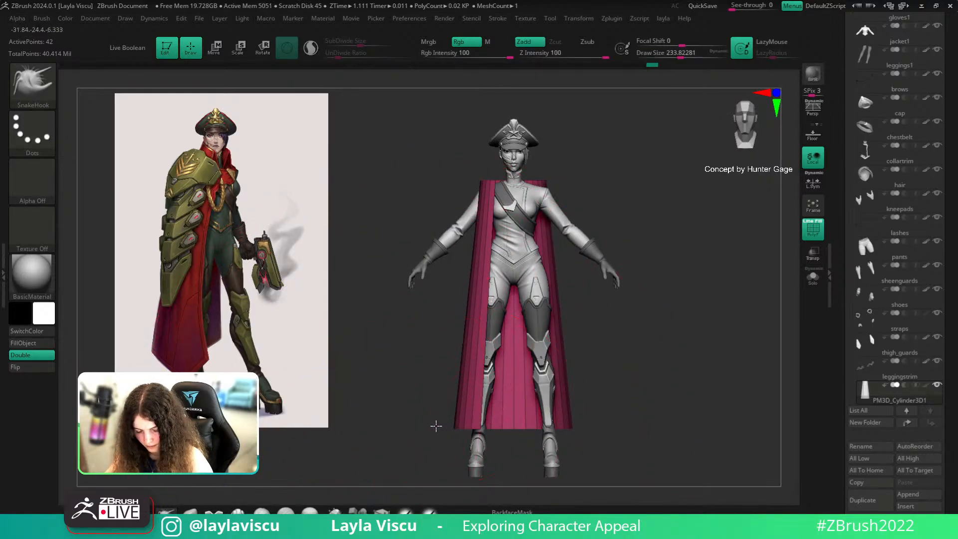
pyautogui.press('space')
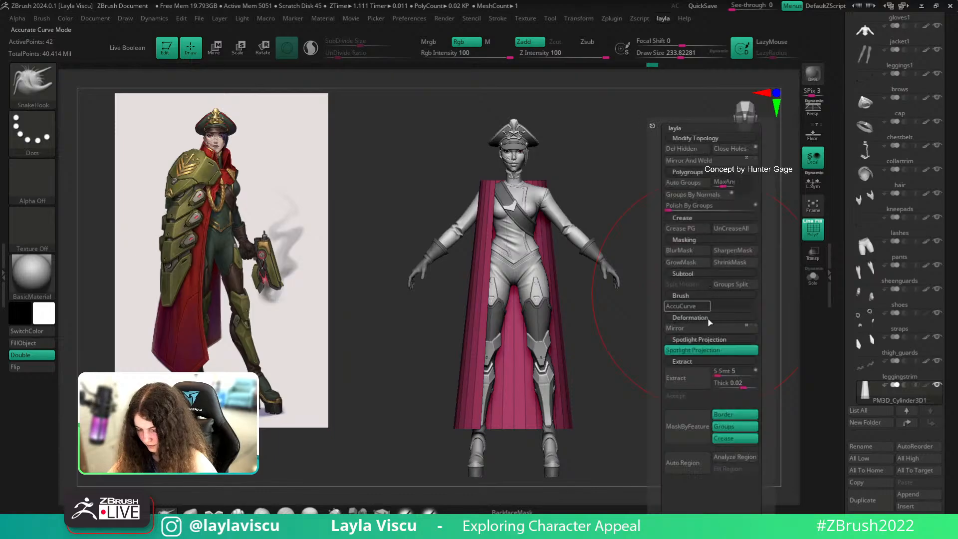
pyautogui.keyDown('ctrl'); pyautogui.moveTo(642, 314); pyautogui.dragTo(513, 480); pyautogui.keyUp('ctrl')
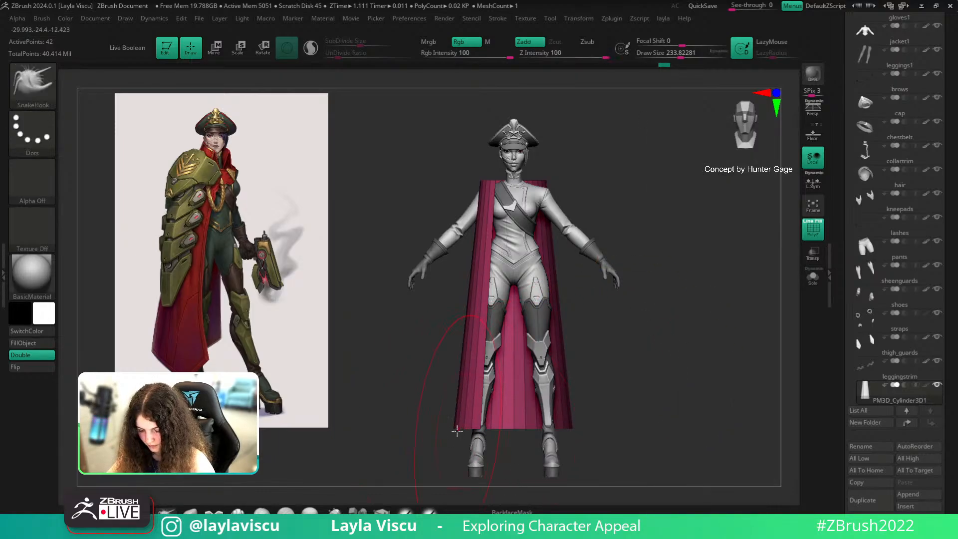
pyautogui.moveTo(464, 427); pyautogui.dragTo(379, 432)
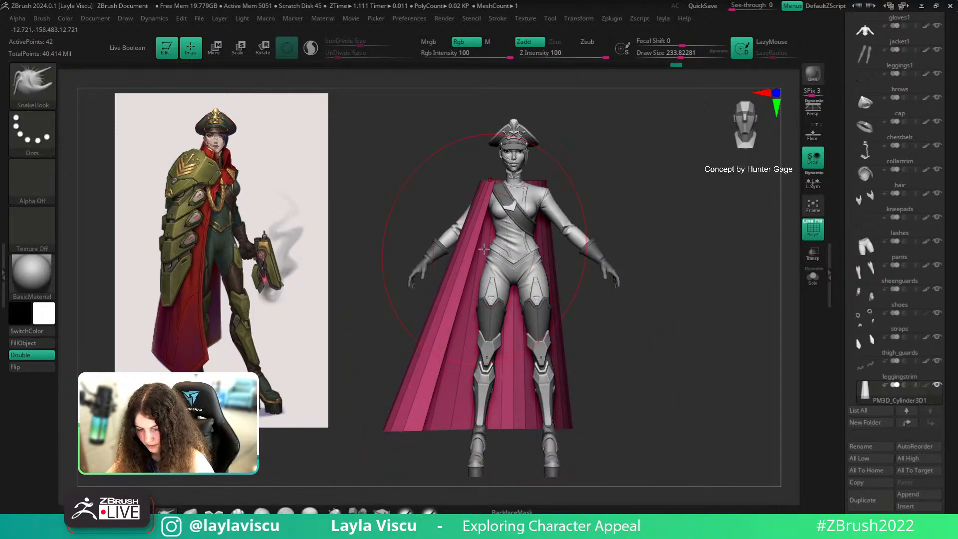
# Insert multiple evenly spaced horizontal edge loops across the cape with ZModeler
pyautogui.press('b')
pyautogui.press('z')
pyautogui.press('m')
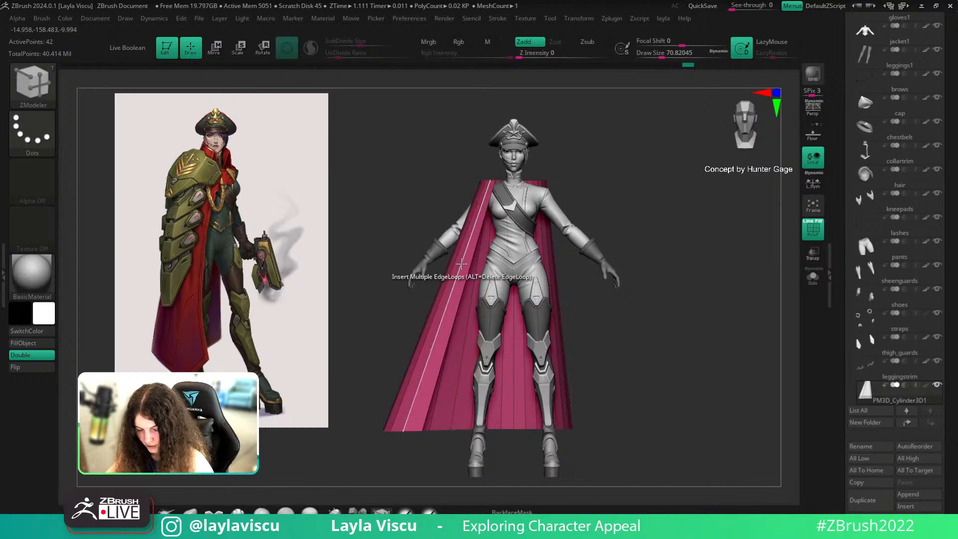
pyautogui.moveTo(481, 220); pyautogui.dragTo(476, 225)
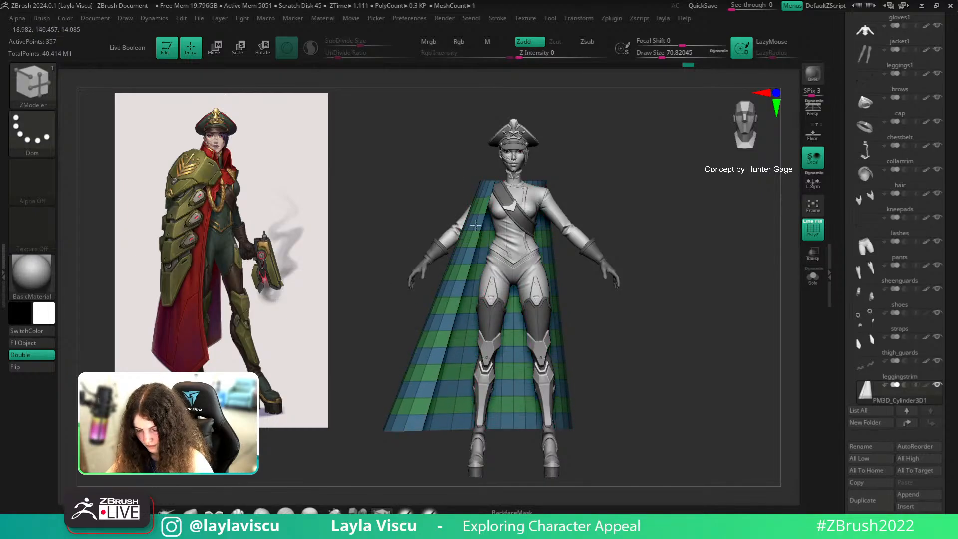
# Isolate the cape's top edge with a mask and pull it in around the neckline using the transform gizmo
pyautogui.press('b')
pyautogui.press('m')
pyautogui.press('v')
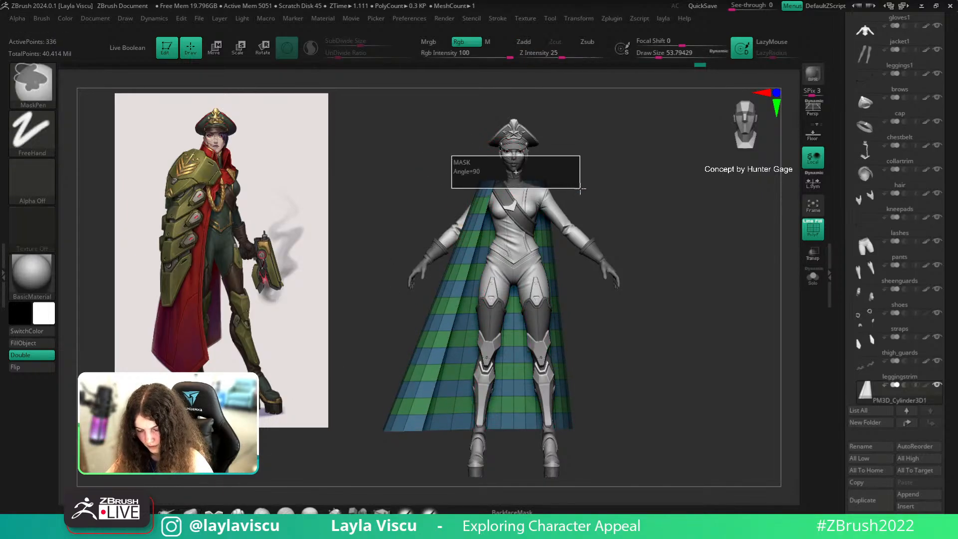
pyautogui.press('w')
pyautogui.keyDown('alt'); pyautogui.click(508, 178); pyautogui.keyUp('alt')
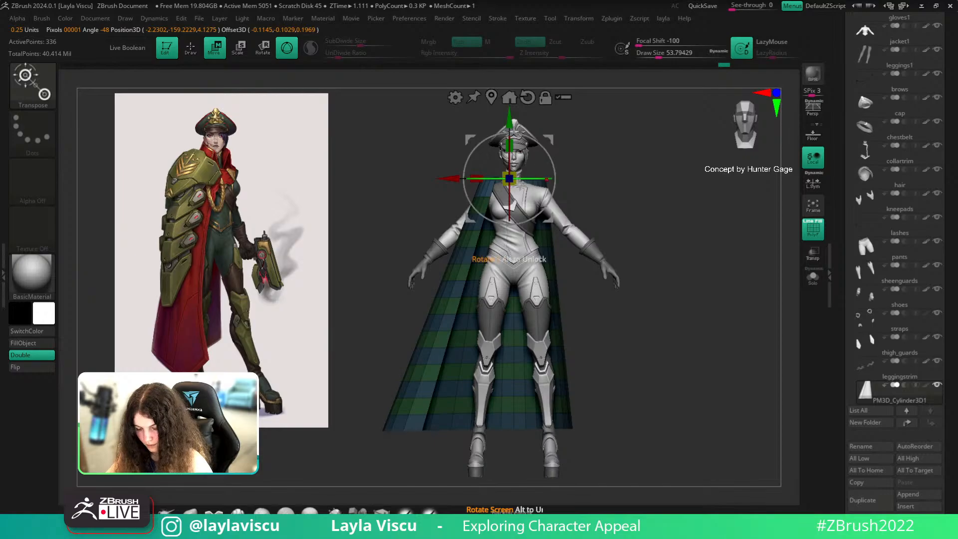
pyautogui.press('q')
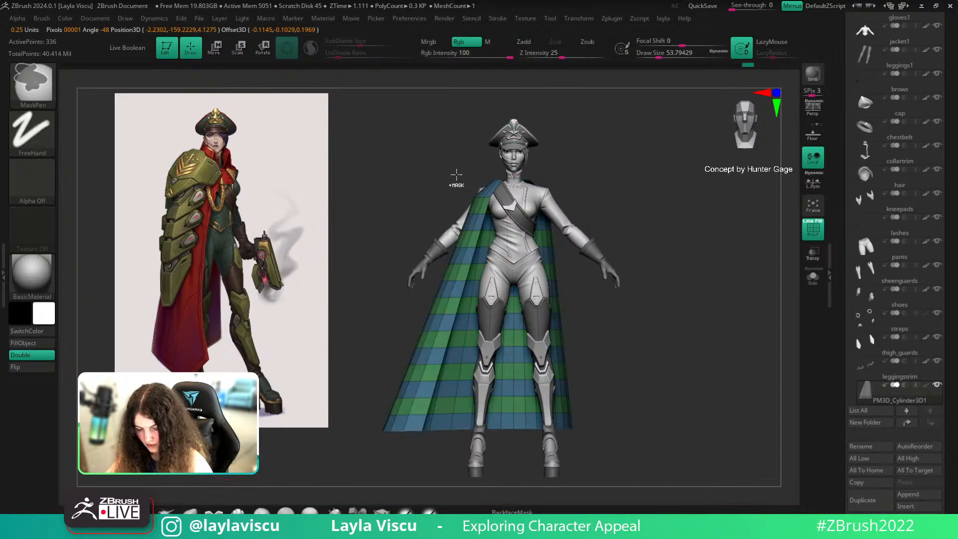
# Mask off the rest of the cape, scale its upper rows outward over the shoulders, and clear the mask
pyautogui.keyDown('ctrl'); pyautogui.moveTo(419, 187); pyautogui.dragTo(597, 225); pyautogui.keyUp('ctrl')
pyautogui.press('w')
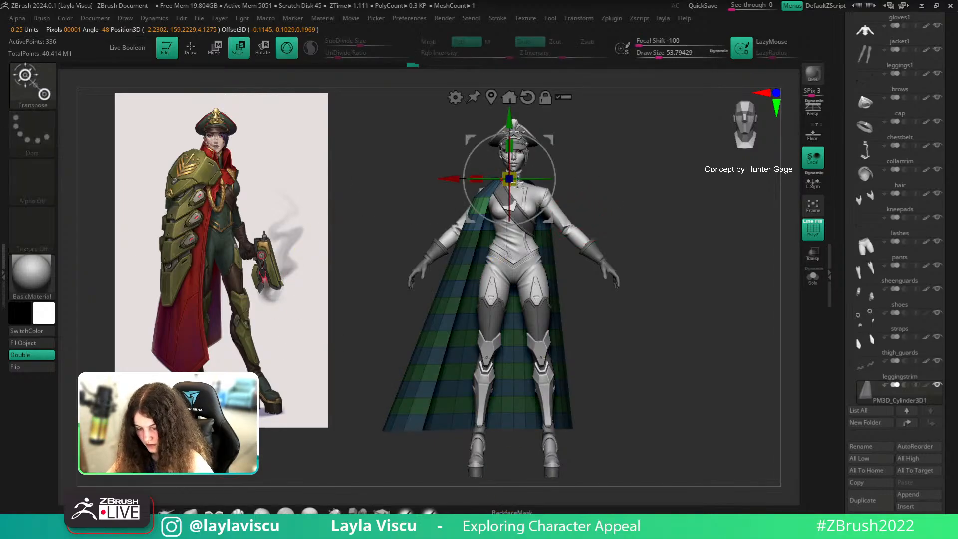
pyautogui.click(491, 99)
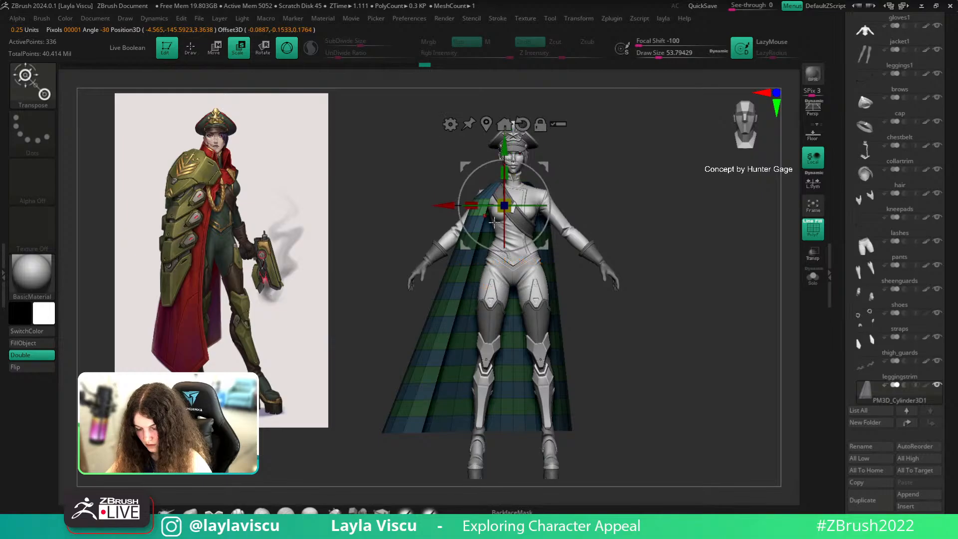
pyautogui.moveTo(506, 206); pyautogui.dragTo(521, 216)
pyautogui.press('q')
pyautogui.keyDown('ctrl'); pyautogui.moveTo(675, 330); pyautogui.dragTo(683, 370); pyautogui.keyUp('ctrl')
# Push the cape out around the character's right arm with the Move brush at draw size about 172 and smooth its edge
pyautogui.moveTo(644, 263)
pyautogui.mouseDown()
pyautogui.moveTo(737, 250)
pyautogui.moveTo(638, 257)
pyautogui.mouseUp()
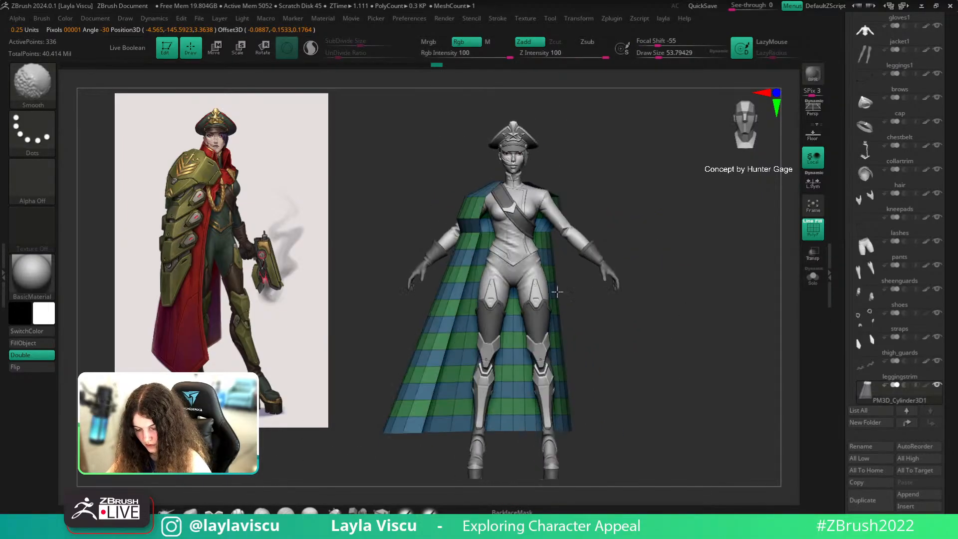
pyautogui.press('s')
pyautogui.click(475, 268)
pyautogui.moveTo(463, 250)
pyautogui.mouseDown()
pyautogui.moveTo(437, 245)
pyautogui.moveTo(446, 252)
pyautogui.moveTo(428, 277)
pyautogui.mouseUp()
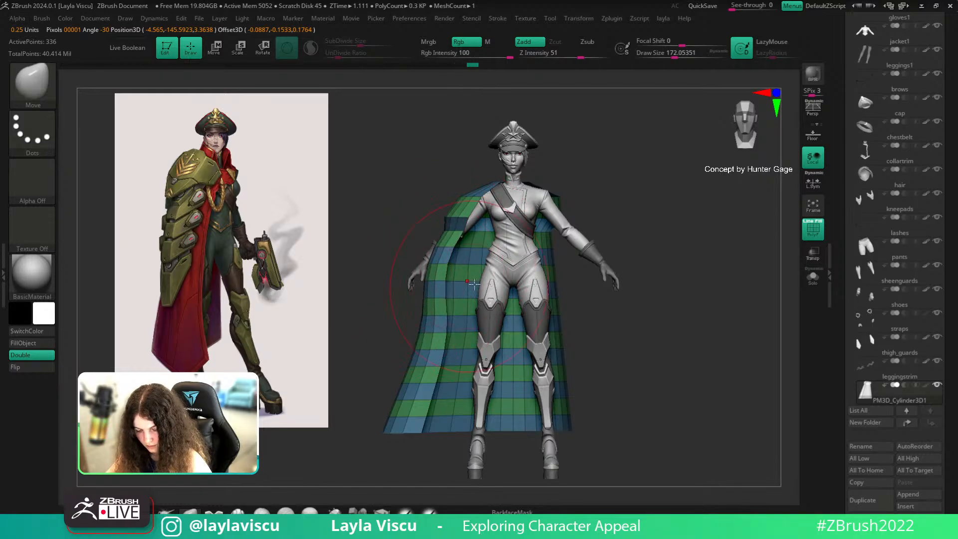
pyautogui.keyDown('shift'); pyautogui.moveTo(456, 231); pyautogui.dragTo(451, 237); pyautogui.keyUp('shift')
# Turn off the polyframe display, check the cape's shape, select the leggingstrim subtool, and hide the cape subtool
pyautogui.hotkey('shift', 'f')
pyautogui.moveTo(676, 229)
pyautogui.mouseDown()
pyautogui.moveTo(730, 237)
pyautogui.moveTo(651, 224)
pyautogui.mouseUp()
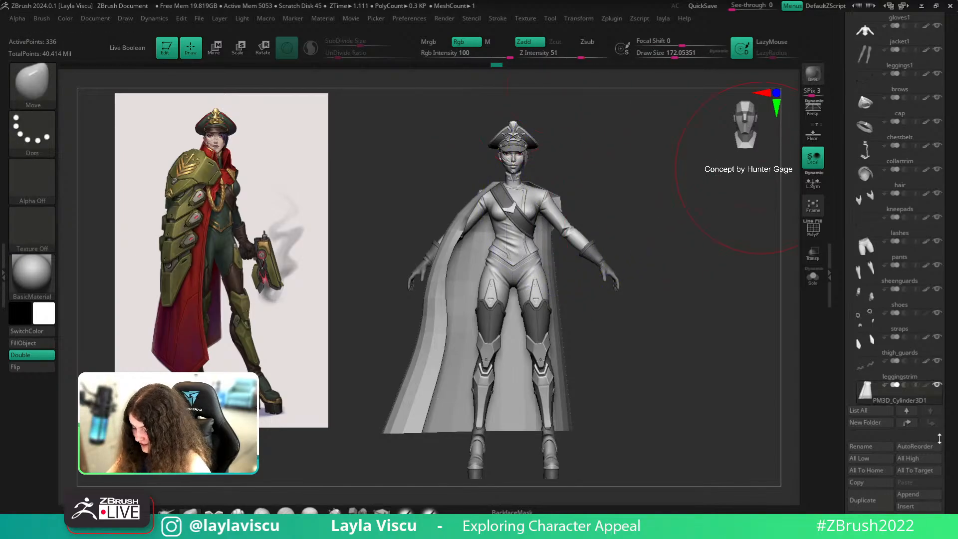
pyautogui.moveTo(698, 276)
pyautogui.mouseDown()
pyautogui.moveTo(800, 272)
pyautogui.moveTo(693, 294)
pyautogui.mouseUp()
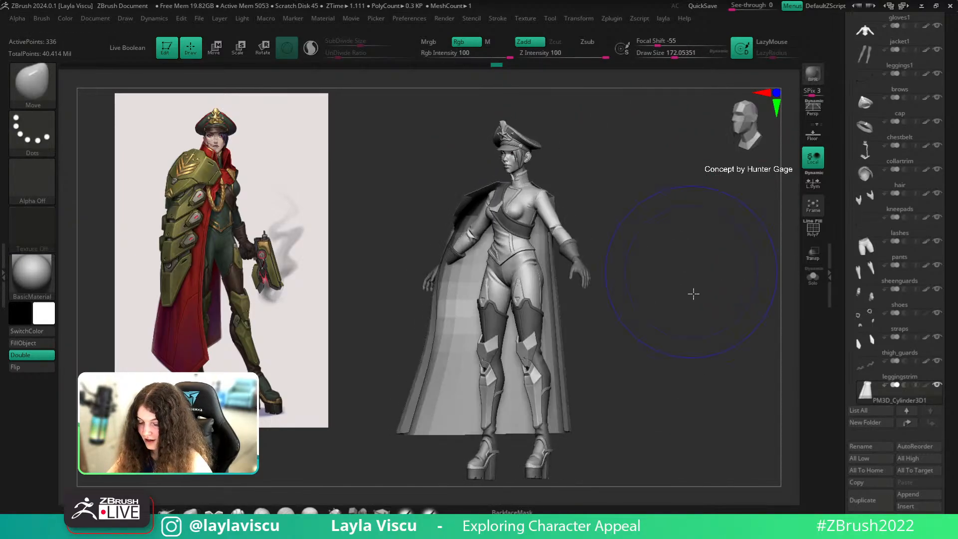
pyautogui.click(908, 457)
pyautogui.scroll(-3, 908, 449)
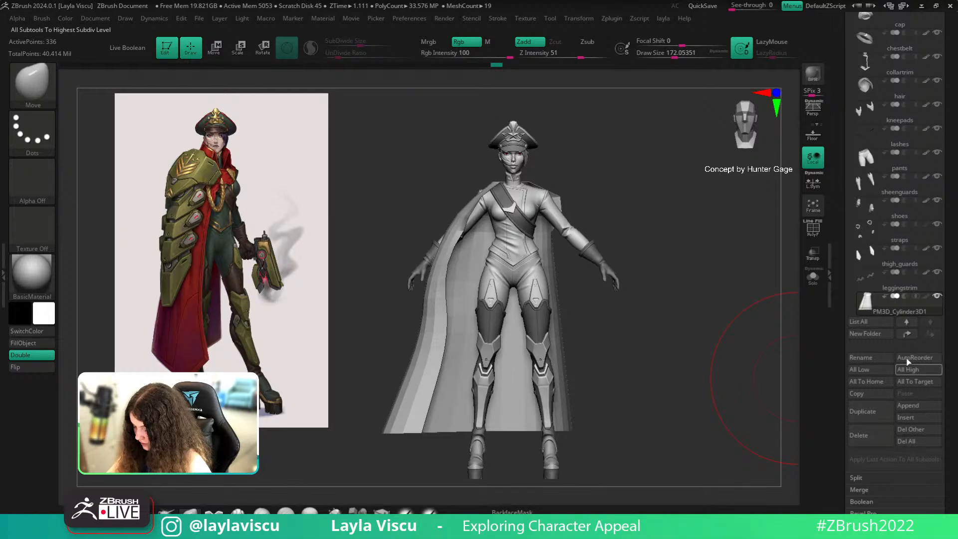
pyautogui.click(908, 282)
pyautogui.click(936, 296)
# Set the draw size to about 39, turn on perspective, and frame the full figure from the front
pyautogui.press('s')
pyautogui.moveTo(661, 278); pyautogui.dragTo(643, 280)
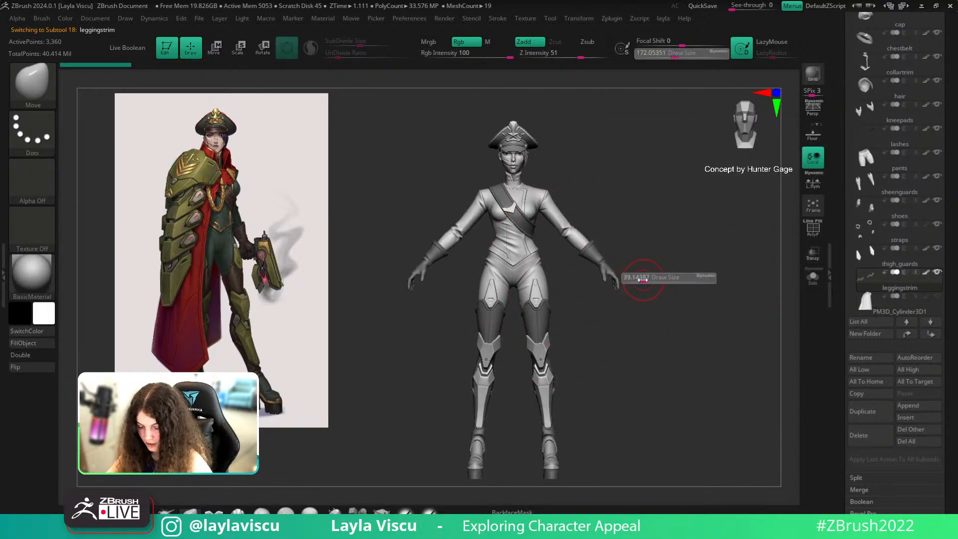
pyautogui.click(812, 107)
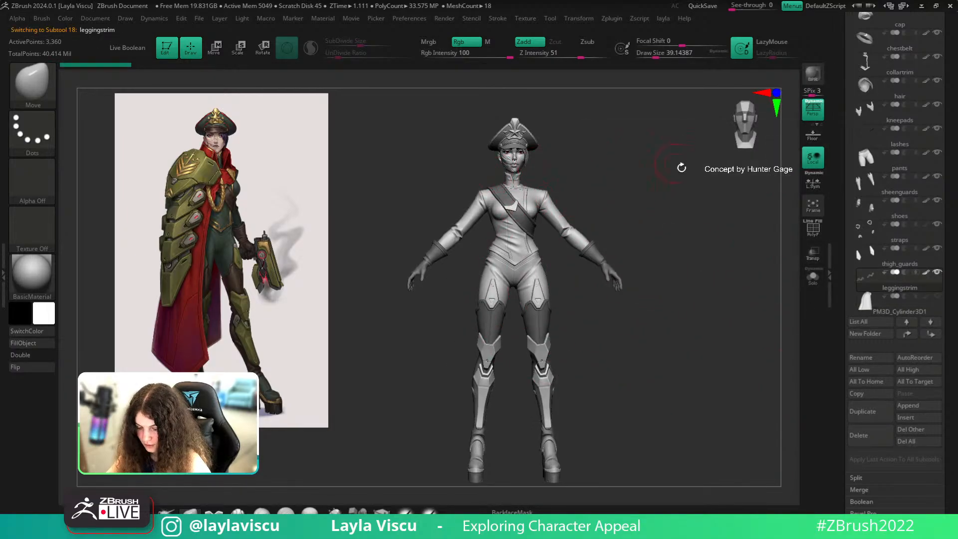
pyautogui.moveTo(681, 167)
pyautogui.mouseDown()
pyautogui.moveTo(667, 193)
pyautogui.moveTo(667, 300)
pyautogui.moveTo(676, 295)
pyautogui.moveTo(671, 230)
pyautogui.moveTo(644, 254)
pyautogui.mouseUp()
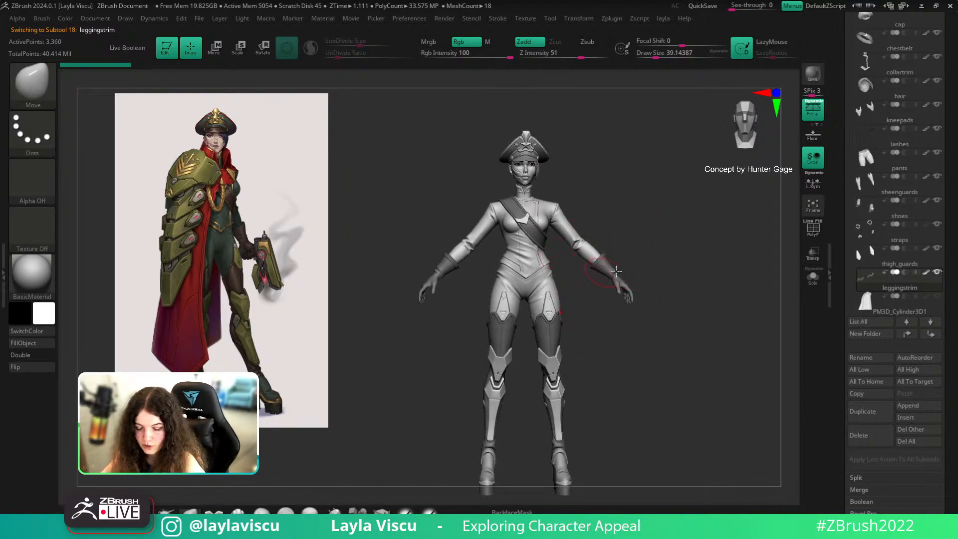
pyautogui.moveTo(652, 245); pyautogui.dragTo(650, 278)
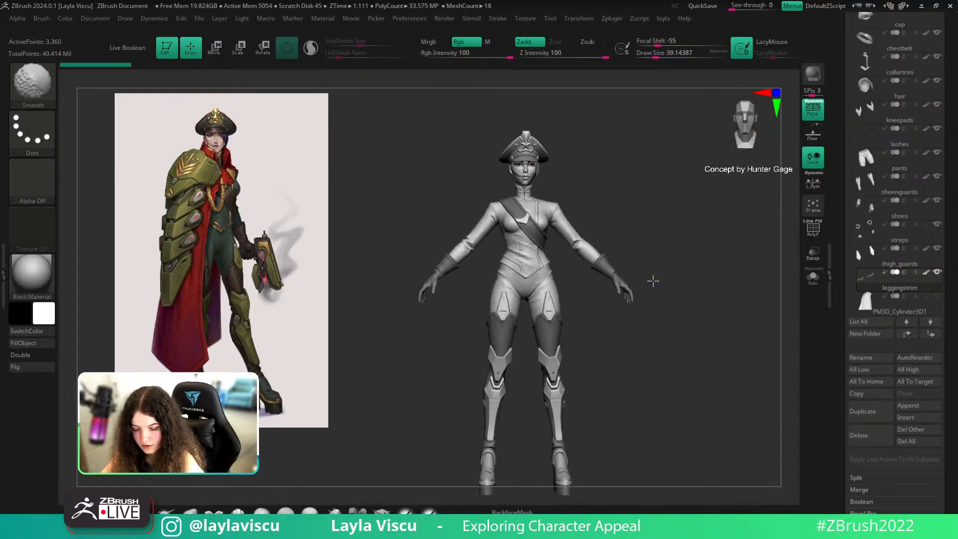
pyautogui.moveTo(693, 334); pyautogui.dragTo(693, 314)
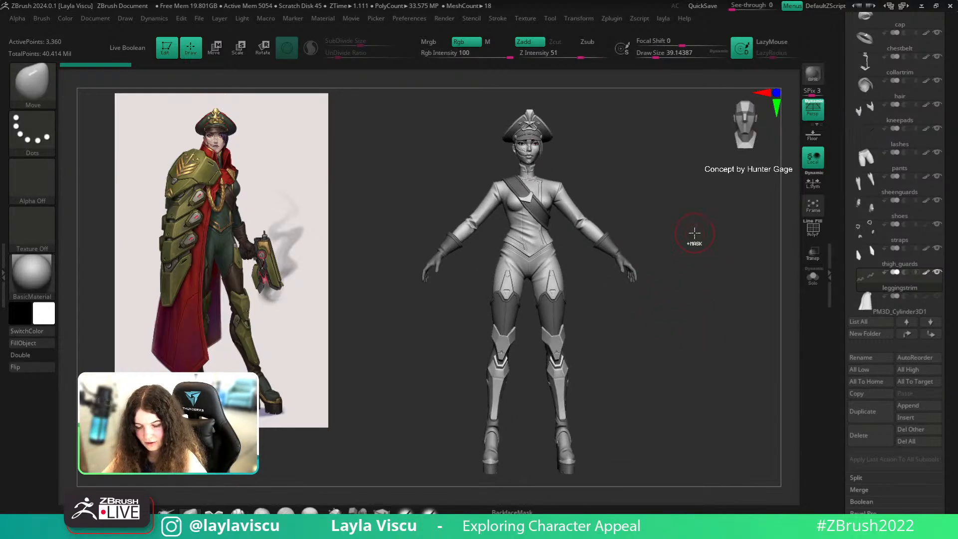
pyautogui.keyDown('ctrl'); pyautogui.moveTo(694, 233); pyautogui.dragTo(709, 276, button='right'); pyautogui.keyUp('ctrl')
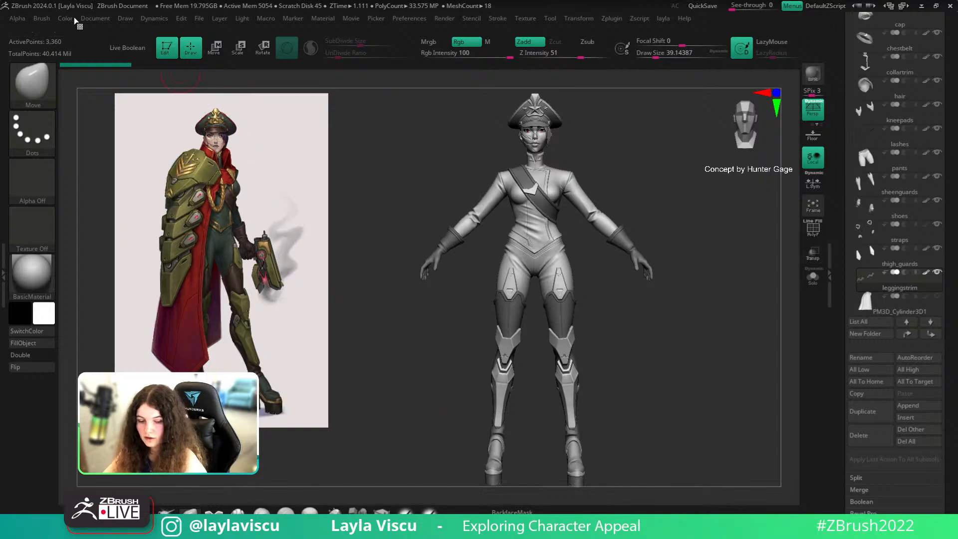
# Dock the Document palette in the tray and expand its ZAppLink Properties
pyautogui.click(91, 20)
pyautogui.click(83, 28)
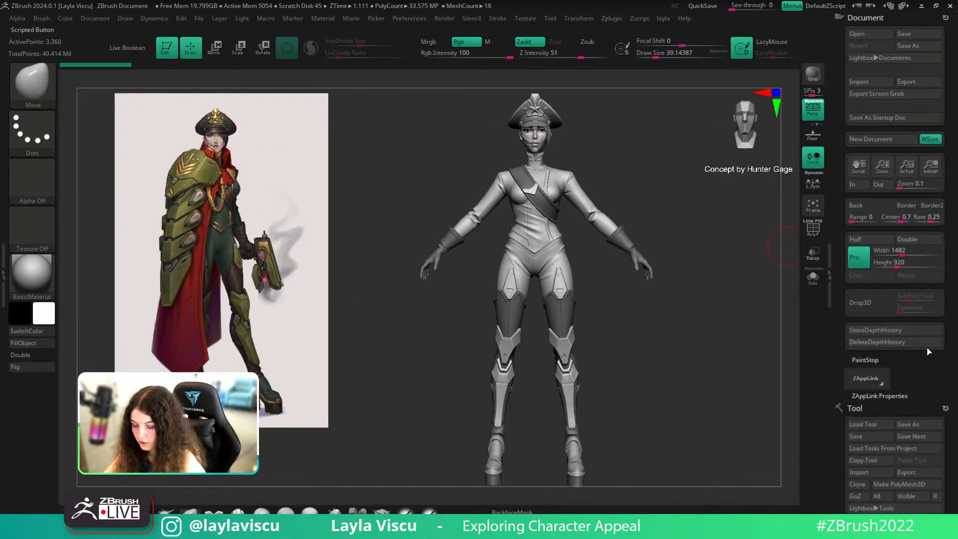
pyautogui.click(878, 396)
# Hide the current Spotlight reference and add the concept art texture to Spotlight again
pyautogui.press('z')
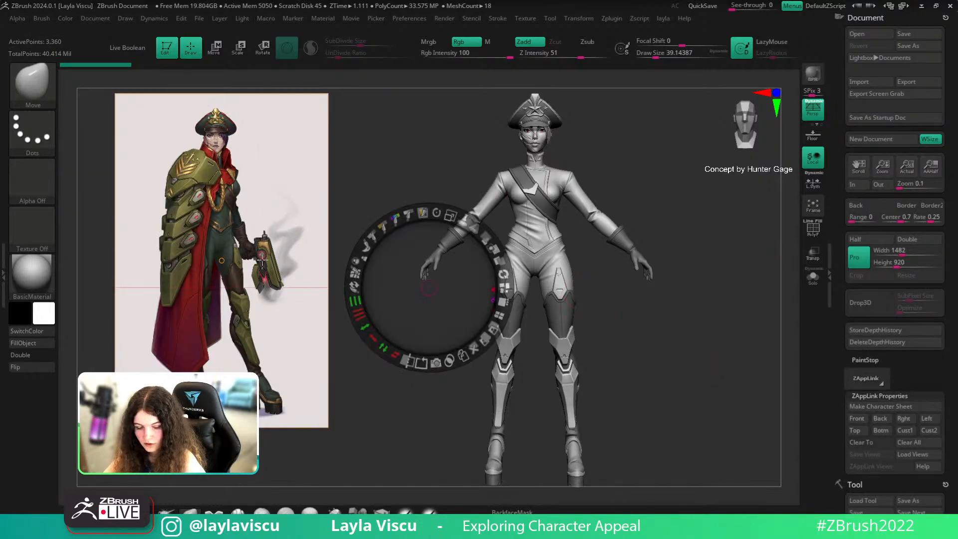
pyautogui.hotkey('shift', 'z')
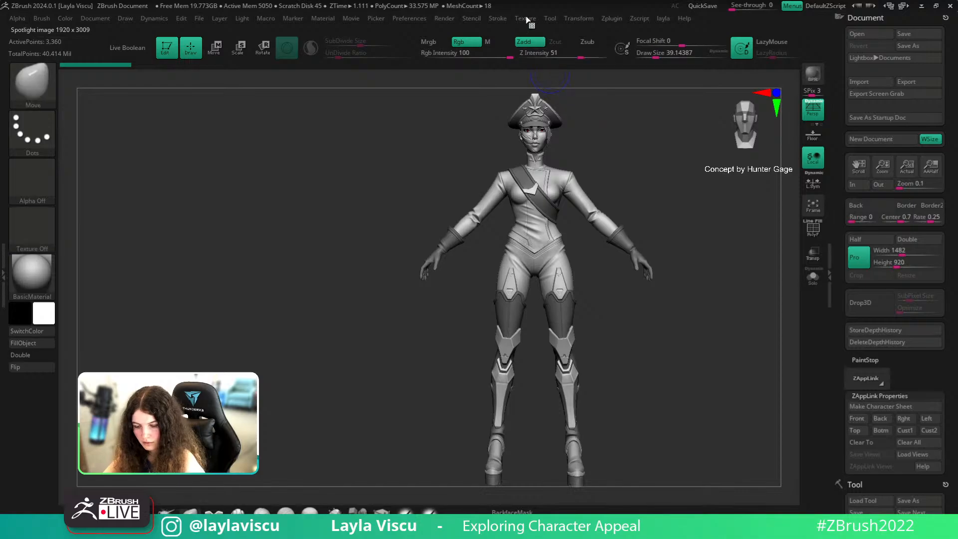
pyautogui.click(525, 19)
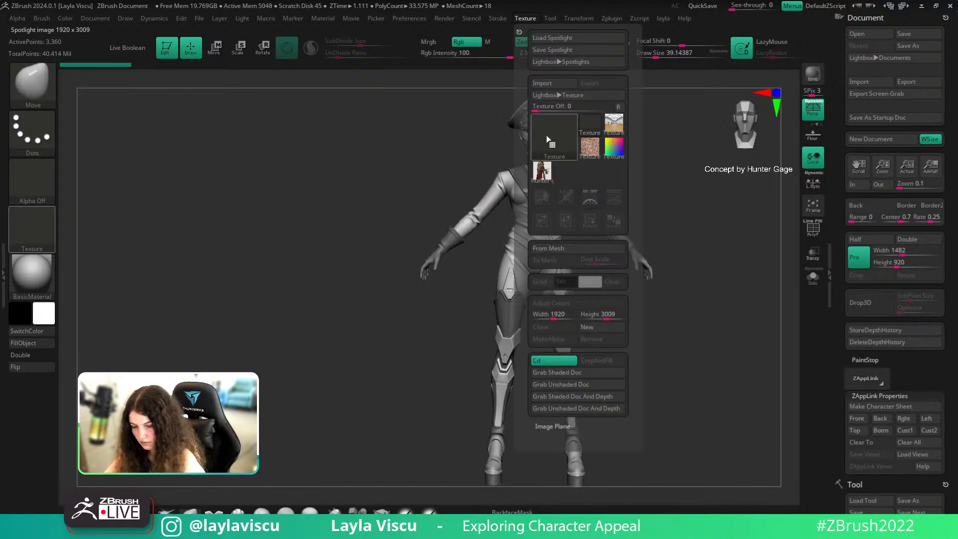
pyautogui.click(619, 200)
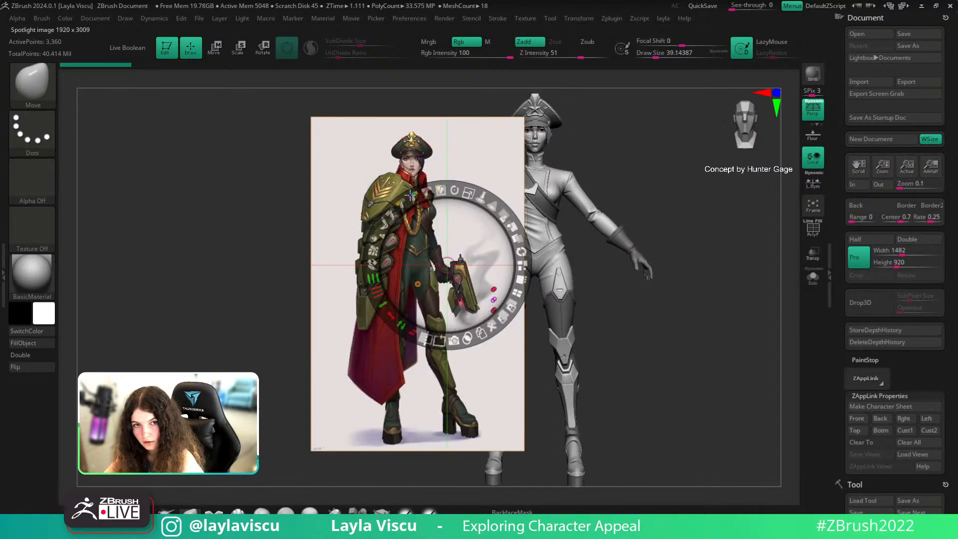
# Move the concept image toward the middle of the canvas, enlarge it to nearly full height, and exit Spotlight editing
pyautogui.moveTo(410, 194); pyautogui.dragTo(241, 301)
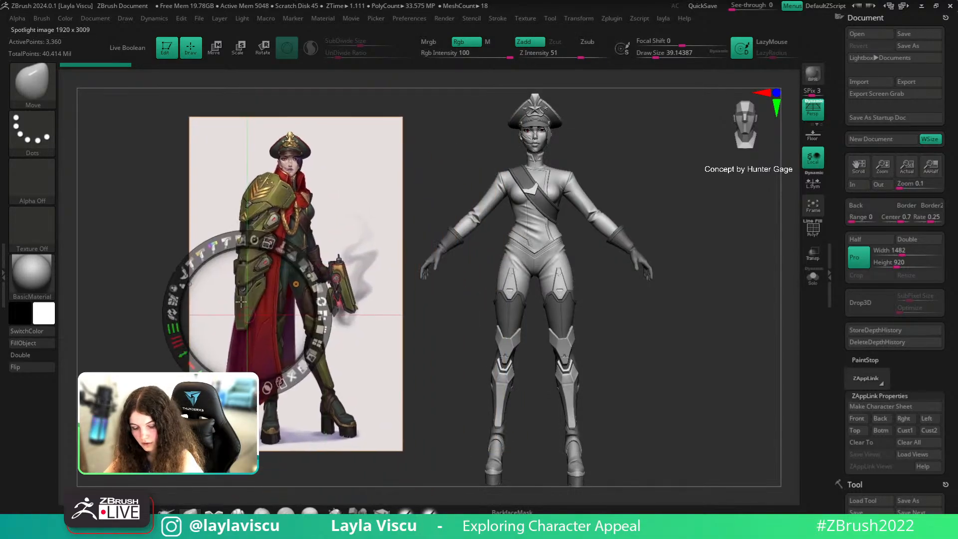
pyautogui.click(310, 246)
pyautogui.moveTo(310, 245); pyautogui.dragTo(334, 268)
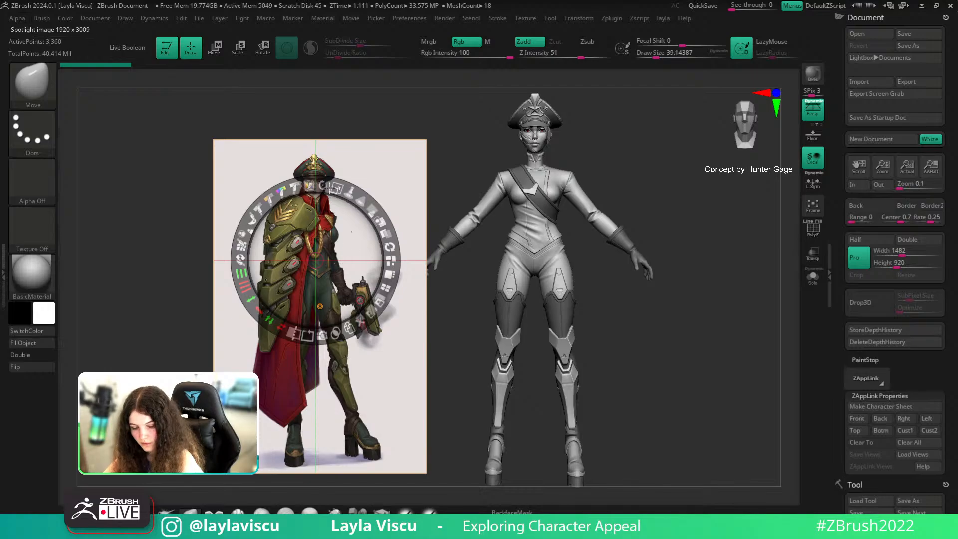
pyautogui.moveTo(331, 187); pyautogui.dragTo(418, 145)
pyautogui.press('z')
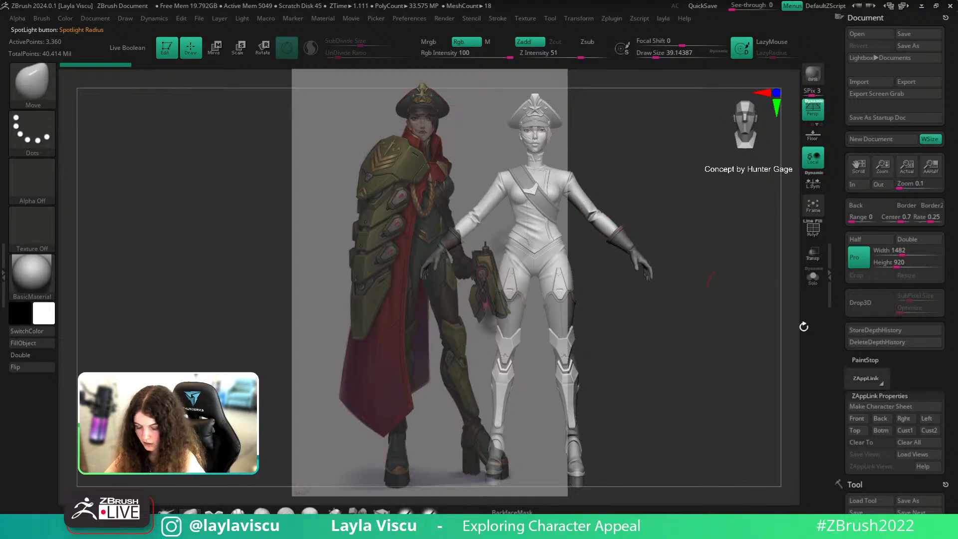
# Move and scale the view so the 3D character lines up with the concept figure in the Spotlight overlay
pyautogui.keyDown('alt'); pyautogui.moveTo(693, 367); pyautogui.dragTo(639, 328); pyautogui.keyUp('alt')
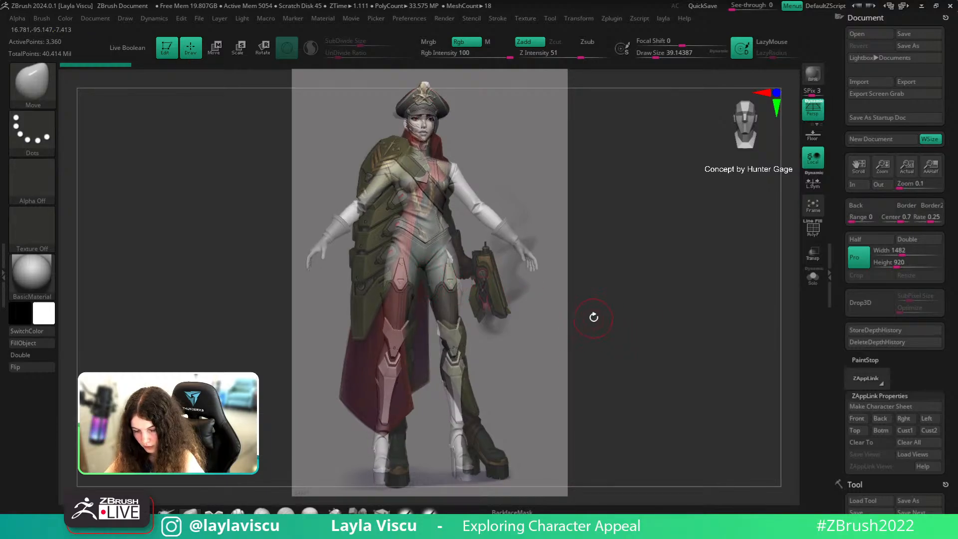
pyautogui.keyDown('ctrl'); pyautogui.moveTo(594, 317); pyautogui.dragTo(598, 316, button='right'); pyautogui.keyUp('ctrl')
pyautogui.keyDown('alt'); pyautogui.moveTo(603, 267); pyautogui.dragTo(604, 269); pyautogui.keyUp('alt')
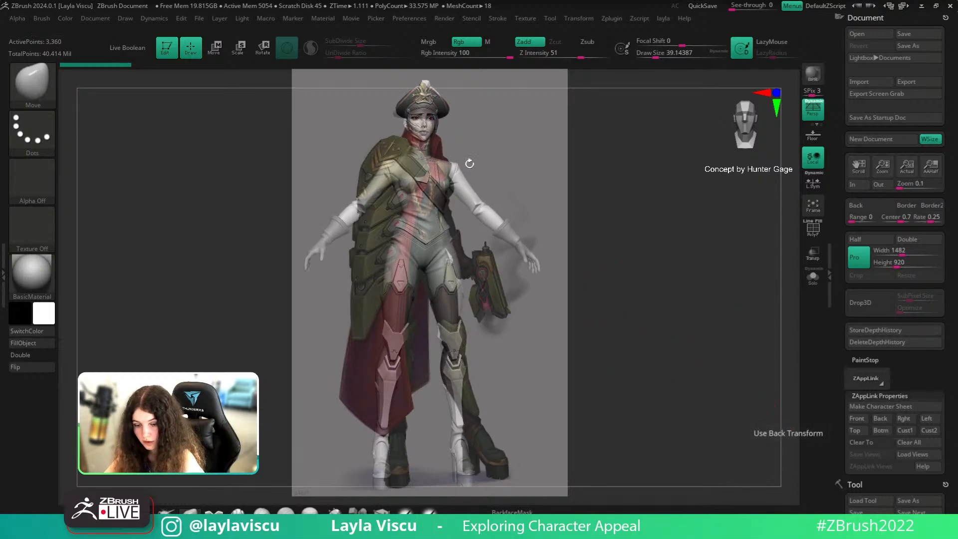
# Store the aligned camera view as Cust1 in ZAppLink Properties
pyautogui.click(95, 19)
pyautogui.click(82, 30)
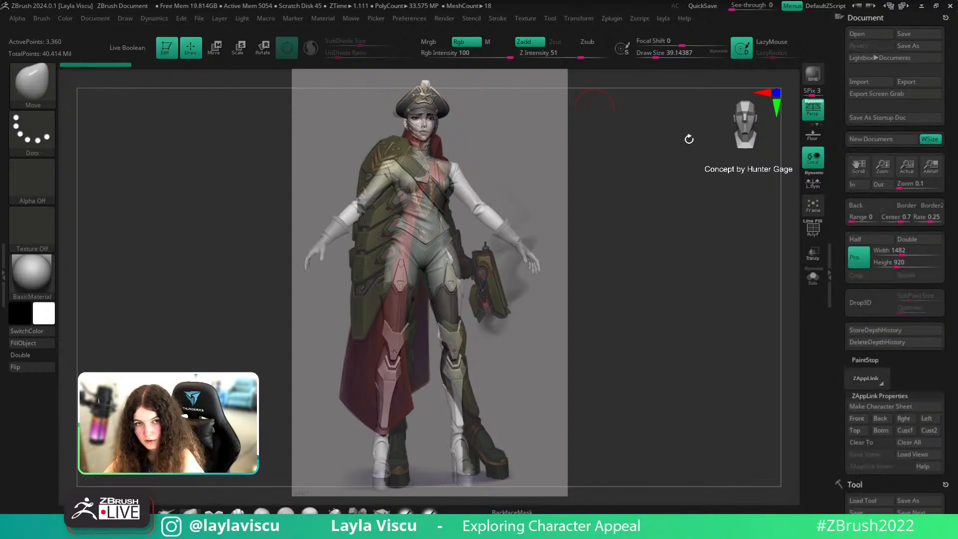
pyautogui.scroll(-4, 860, 318)
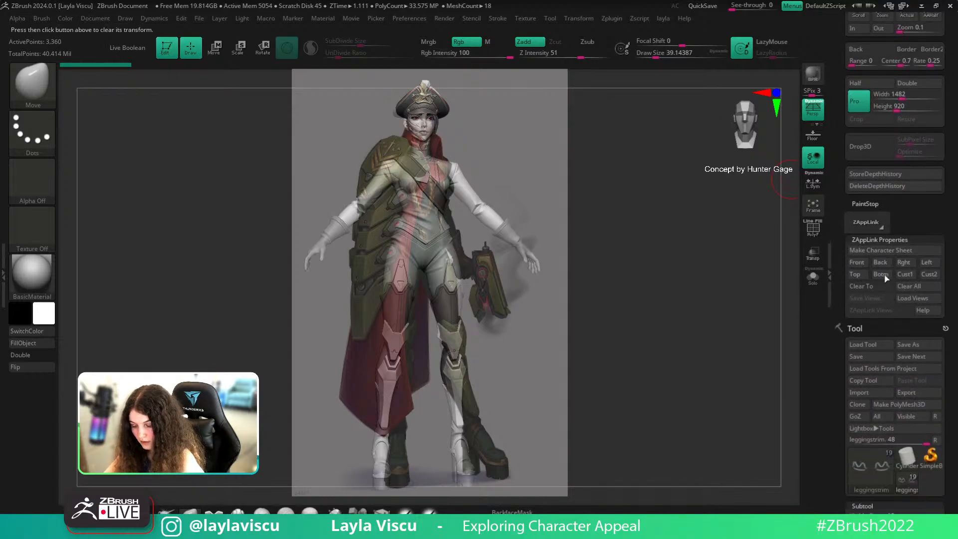
pyautogui.click(879, 240)
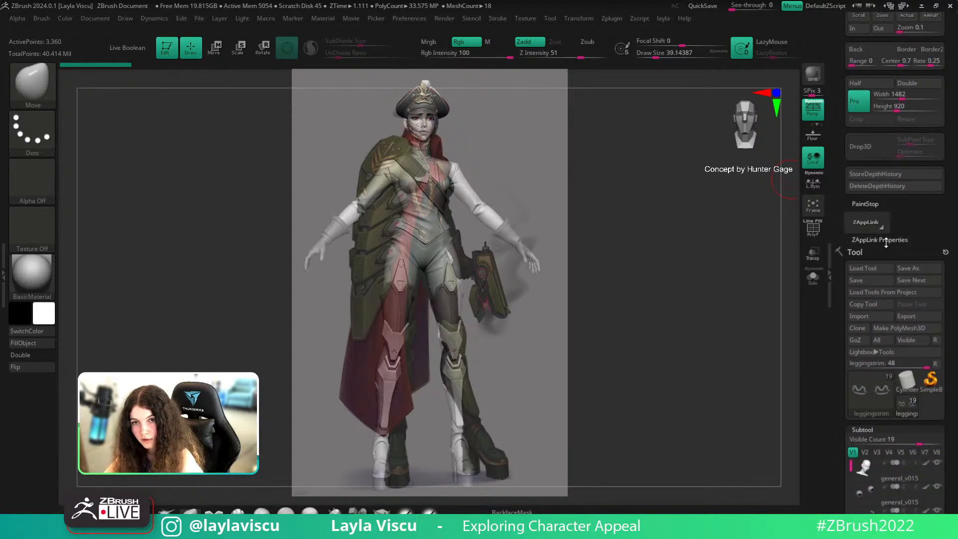
pyautogui.click(888, 240)
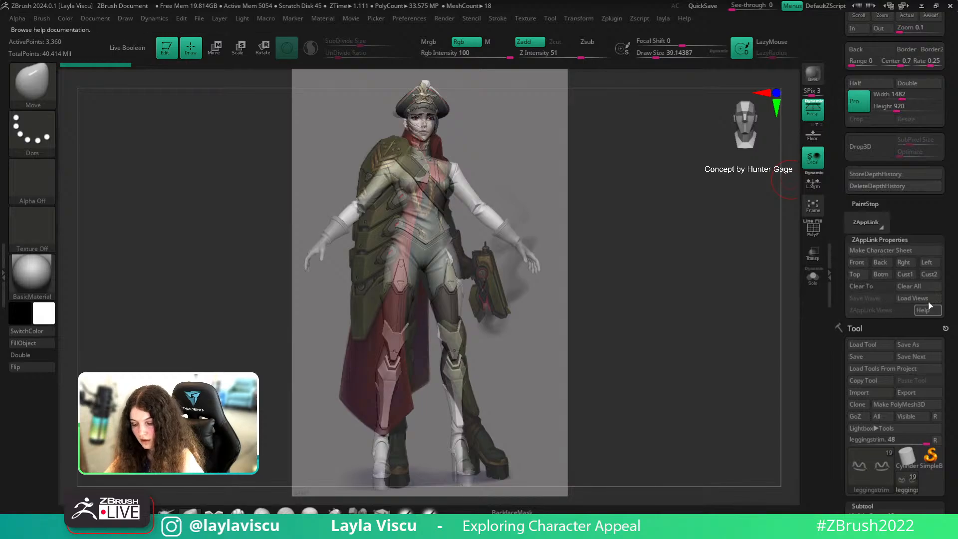
pyautogui.click(856, 262)
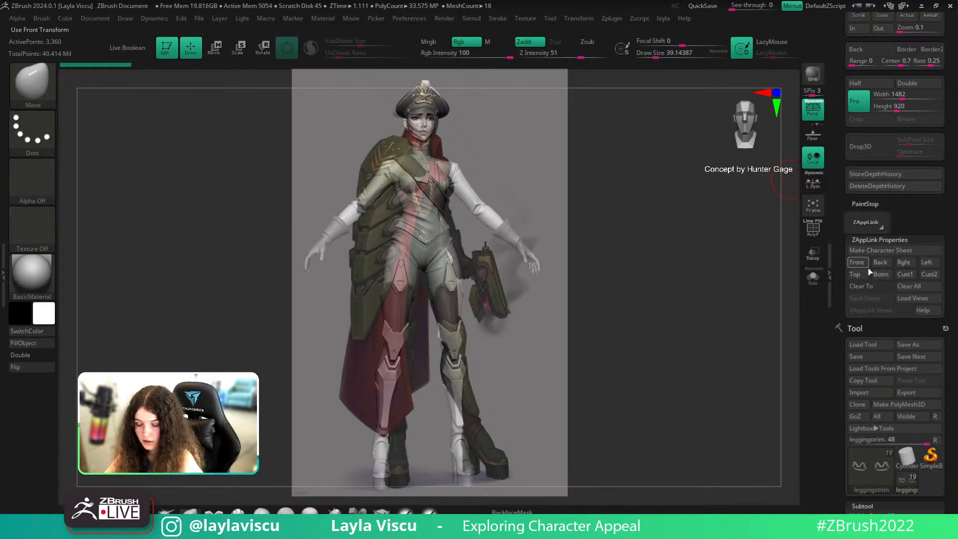
pyautogui.click(903, 276)
pyautogui.click(903, 277)
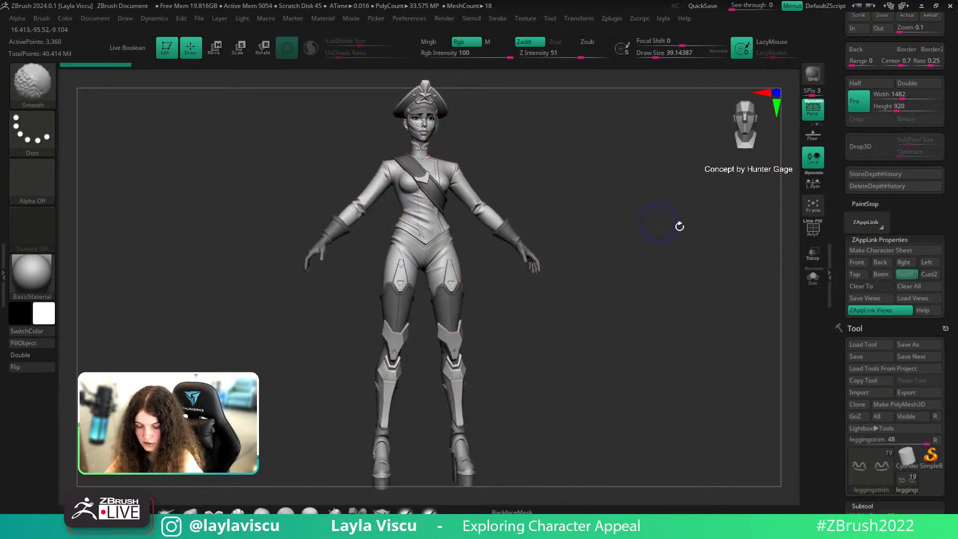
# Test the stored Cust1 view by orbiting in close to the legs and recalling it, and toggle the Spotlight overlay for comparison
pyautogui.moveTo(675, 224); pyautogui.dragTo(650, 239)
pyautogui.moveTo(571, 297); pyautogui.dragTo(446, 243)
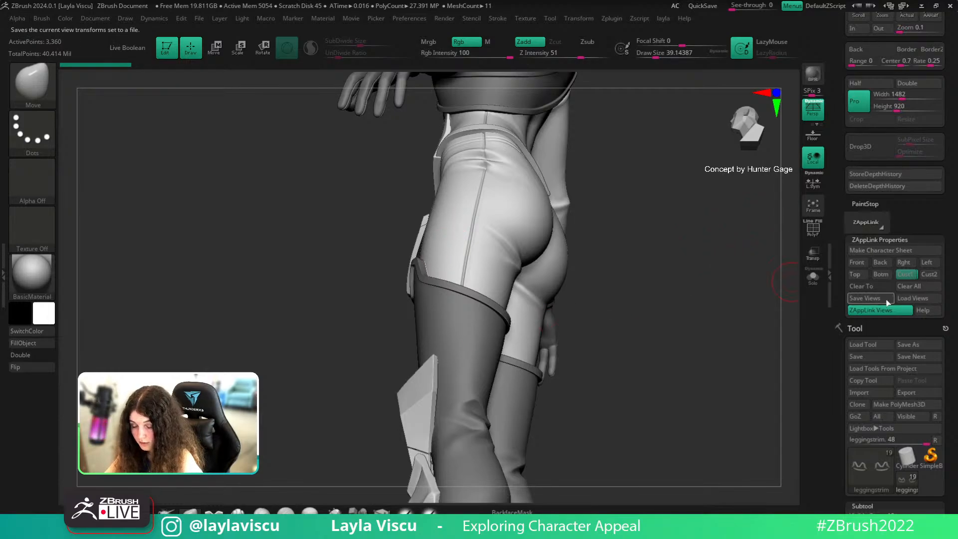
pyautogui.click(906, 275)
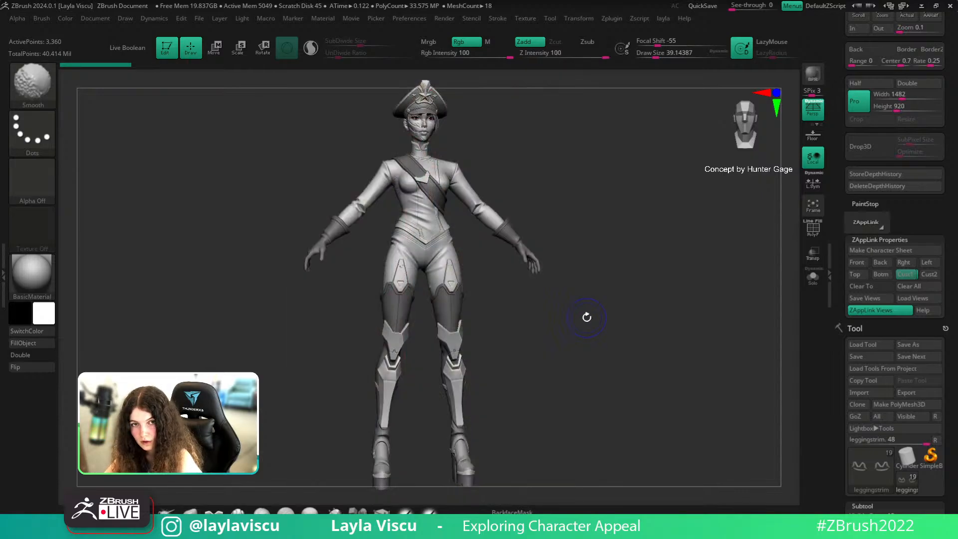
pyautogui.press('shift')
pyautogui.hotkey('shift', 'z')
pyautogui.hotkey('shift', 'z')
pyautogui.hotkey('shift', 'z')
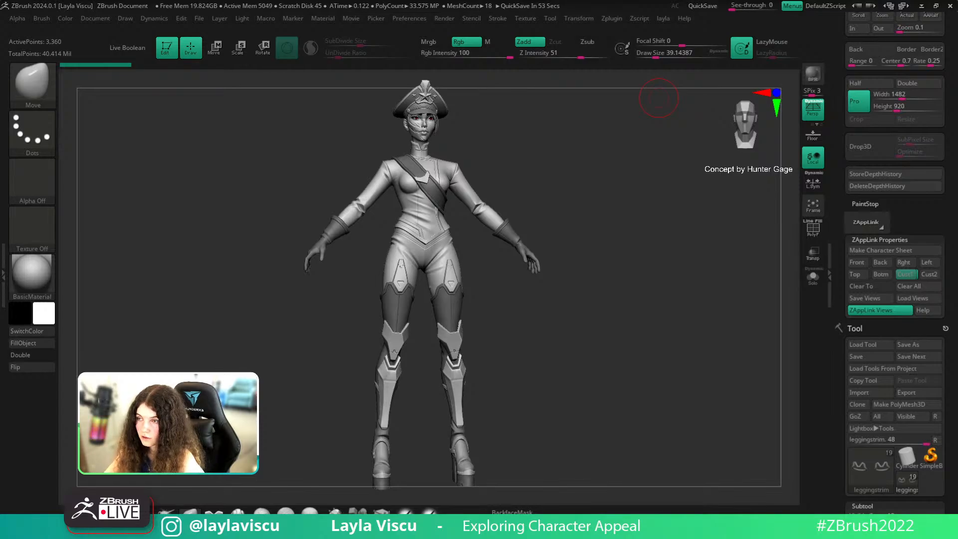
# Overlay the character on the concept image in the photo viewer with See-through at 40, toggle Spotlight, and return See-through to 0
pyautogui.hotkey('alt', 'Tab')
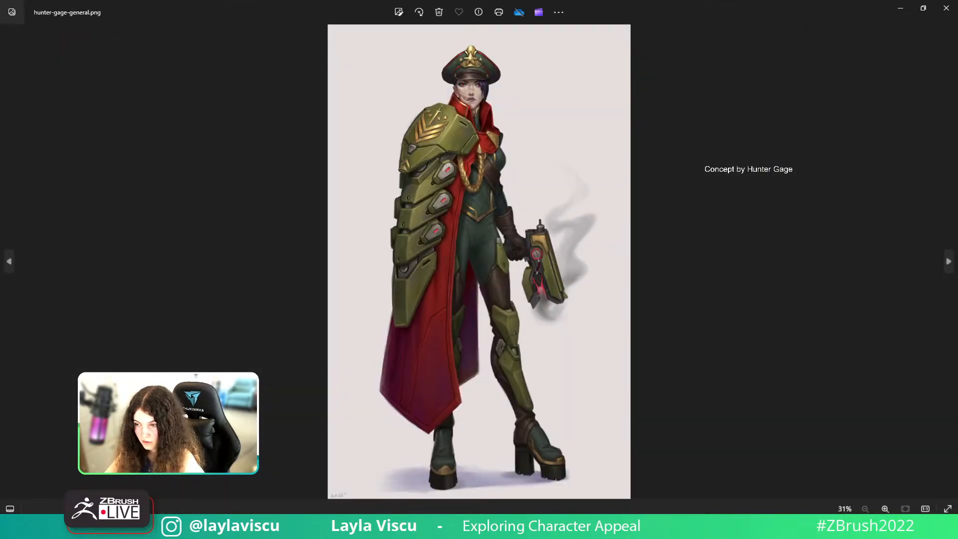
pyautogui.hotkey('alt', 'Tab')
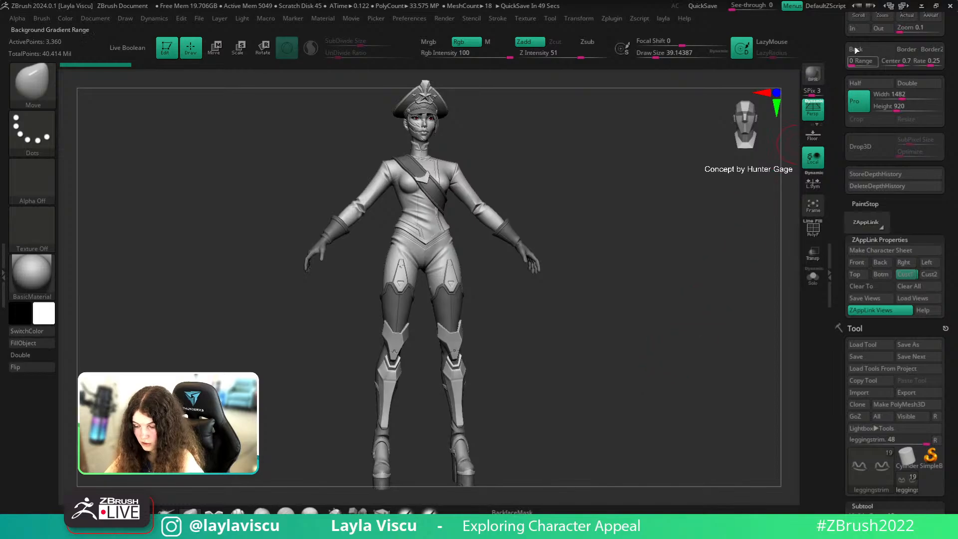
pyautogui.moveTo(757, 9); pyautogui.dragTo(749, 10)
pyautogui.moveTo(706, 341); pyautogui.dragTo(746, 319)
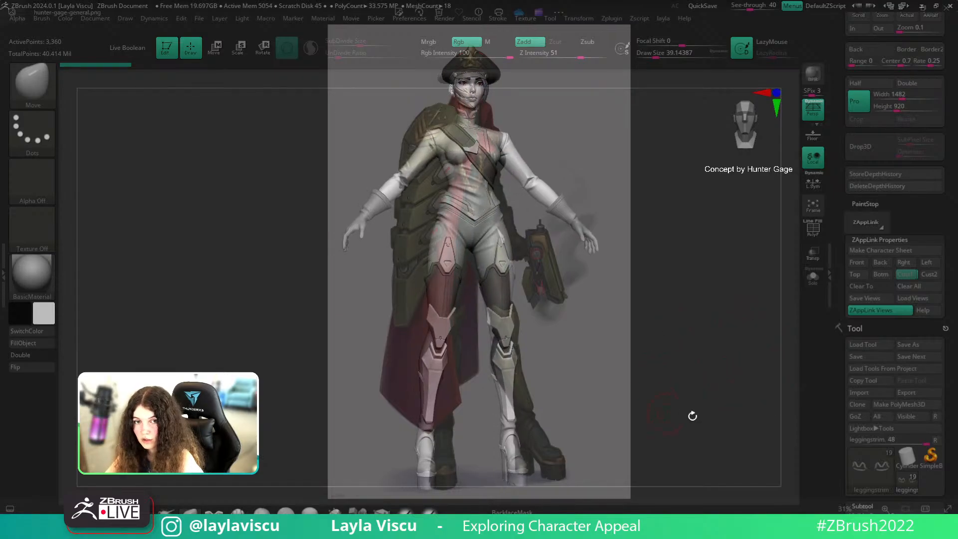
pyautogui.hotkey('shift', 'z')
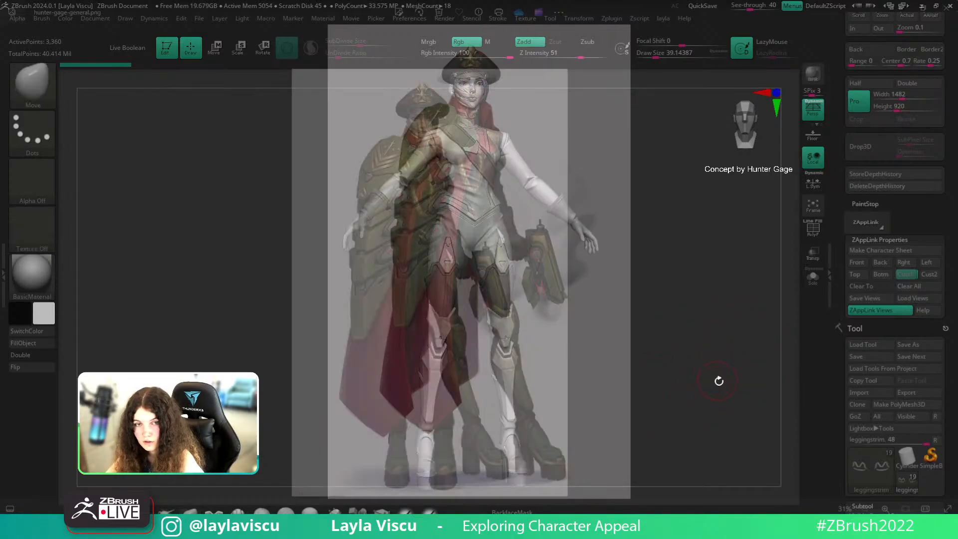
pyautogui.hotkey('shift', 'z')
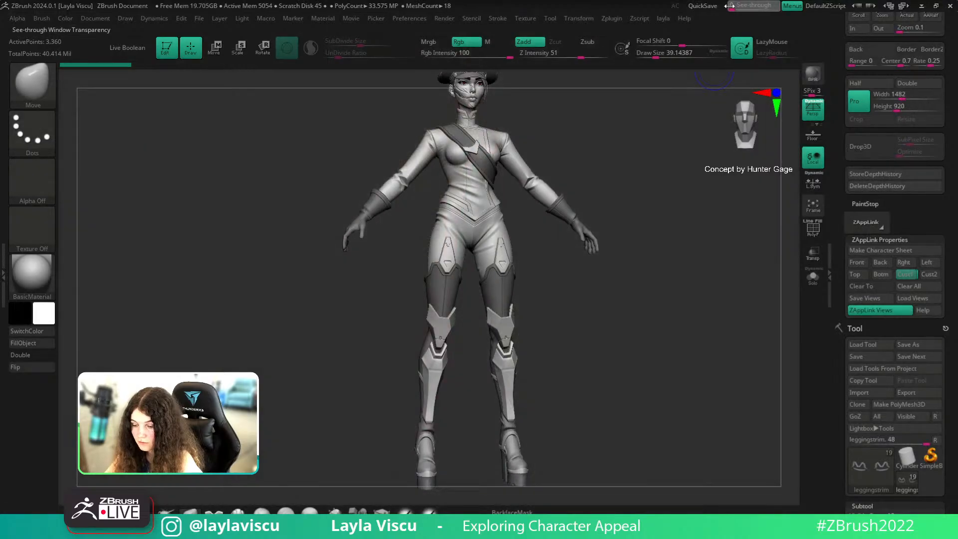
pyautogui.moveTo(680, 223)
pyautogui.keyDown('ctrl'); pyautogui.mouseDown(button='right')
pyautogui.moveTo(652, 218)
pyautogui.moveTo(657, 199)
pyautogui.moveTo(642, 211)
pyautogui.mouseUp(button='right'); pyautogui.keyUp('ctrl')
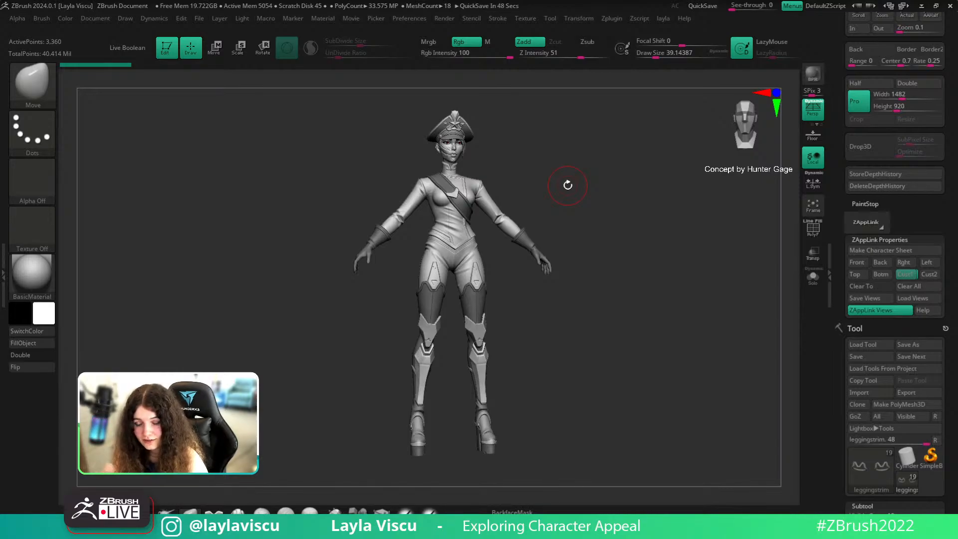
pyautogui.moveTo(428, 519); pyautogui.dragTo(428, 502)
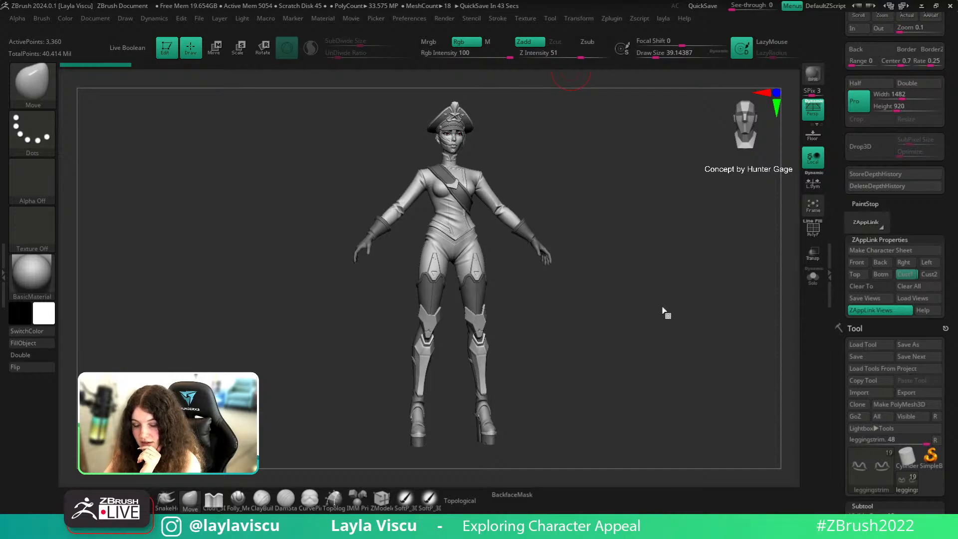
# Compare the character's front view with the concept image hunter-gage-general.png in the photo viewer, and return to ZBrush
pyautogui.moveTo(654, 306); pyautogui.dragTo(649, 305)
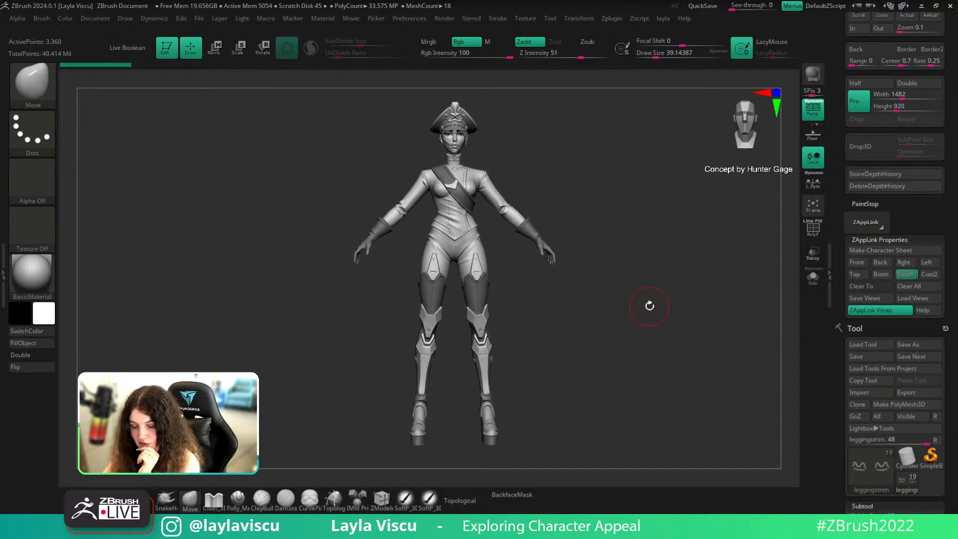
pyautogui.hotkey('alt', 'Tab')
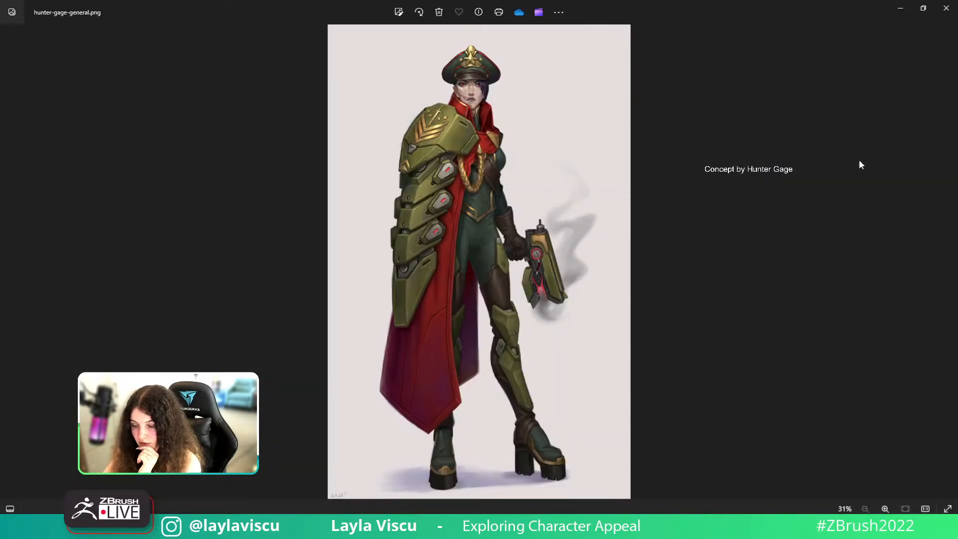
pyautogui.click(900, 10)
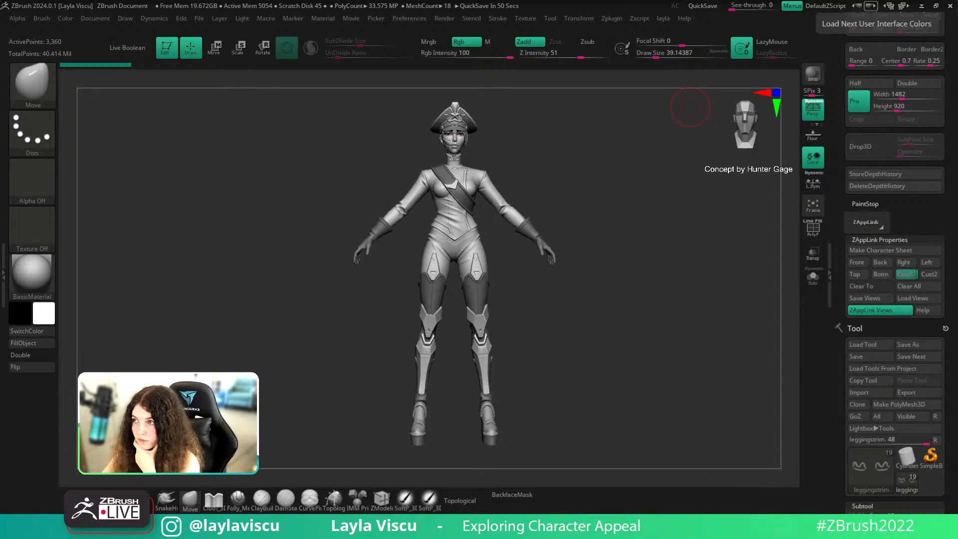
# Examine the body references front_color.jpg and front_grey.jpg full-screen in the photo viewer, check the concept image, and return to the ZBrush character
pyautogui.hotkey('alt', 'Tab')
pyautogui.hotkey('alt', 'Tab')
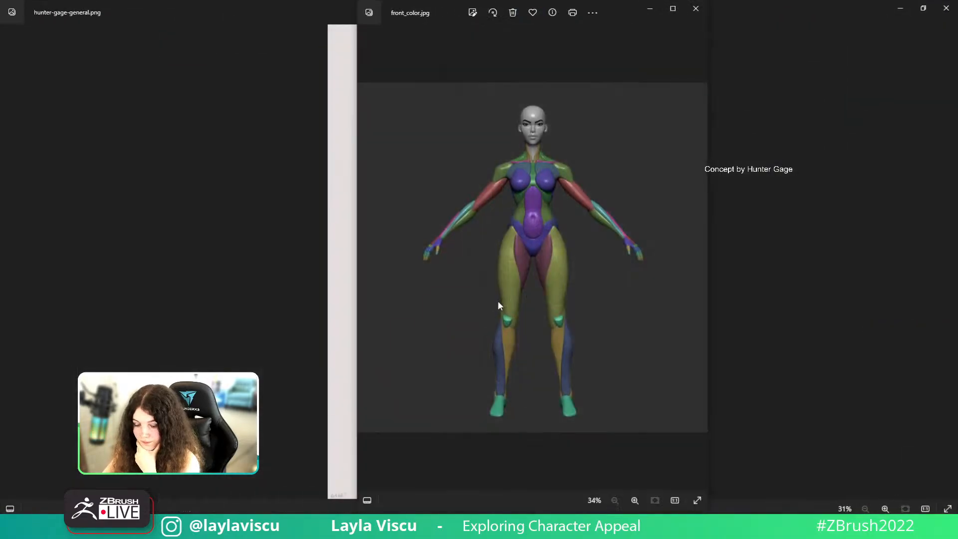
pyautogui.click(672, 11)
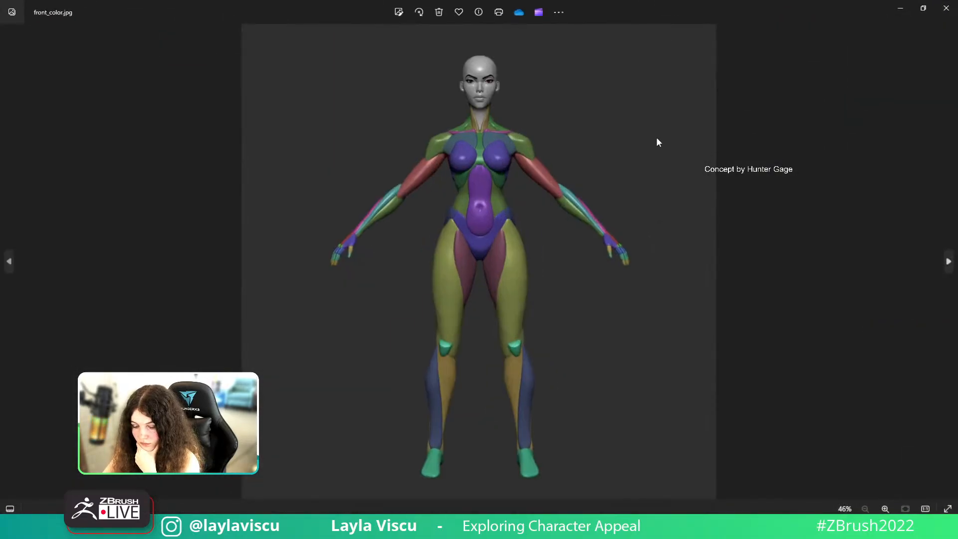
pyautogui.click(944, 10)
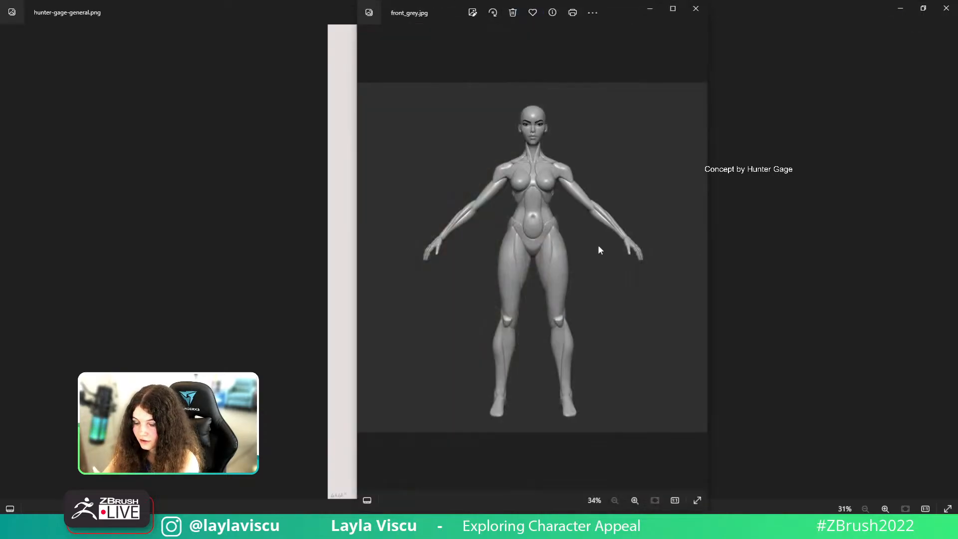
pyautogui.click(672, 11)
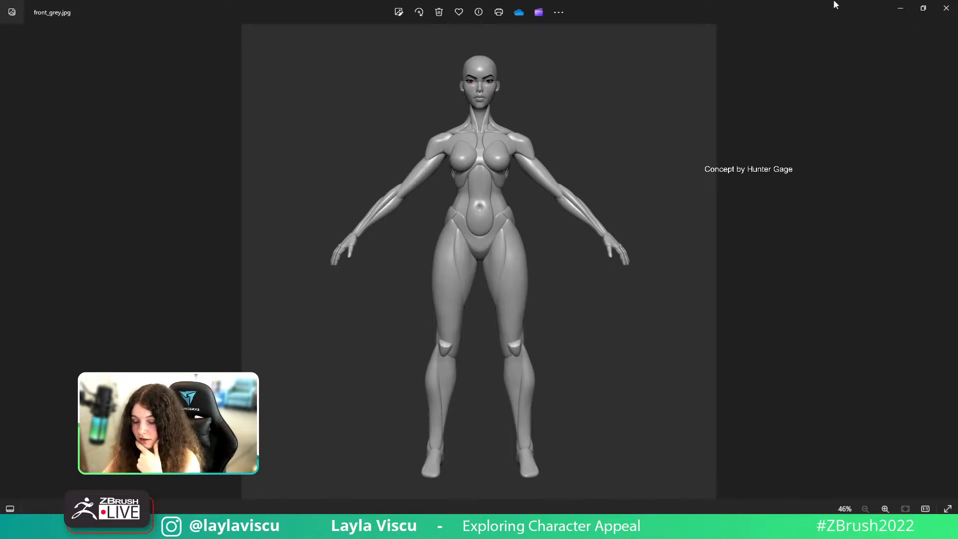
pyautogui.click(903, 9)
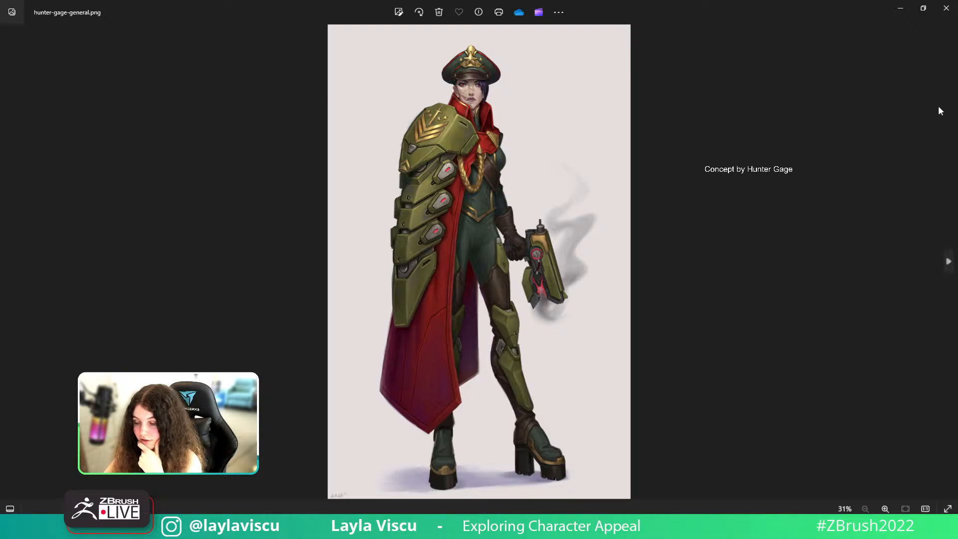
pyautogui.click(899, 8)
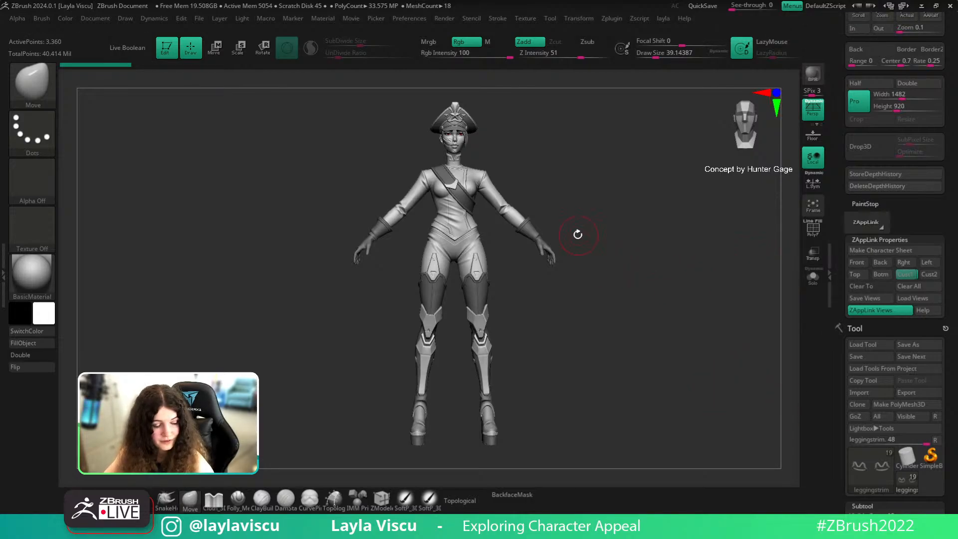
pyautogui.keyDown('alt'); pyautogui.moveTo(575, 233); pyautogui.dragTo(624, 222); pyautogui.keyUp('alt')
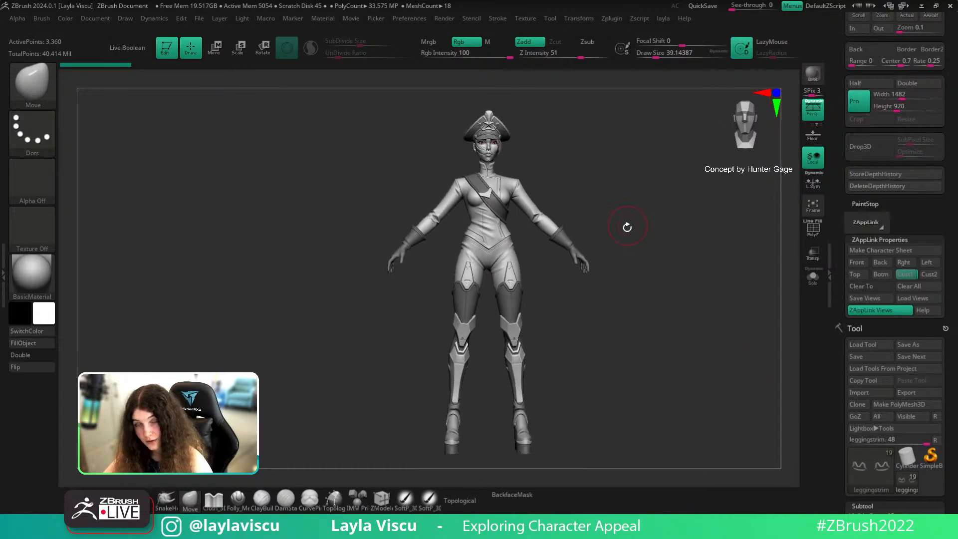